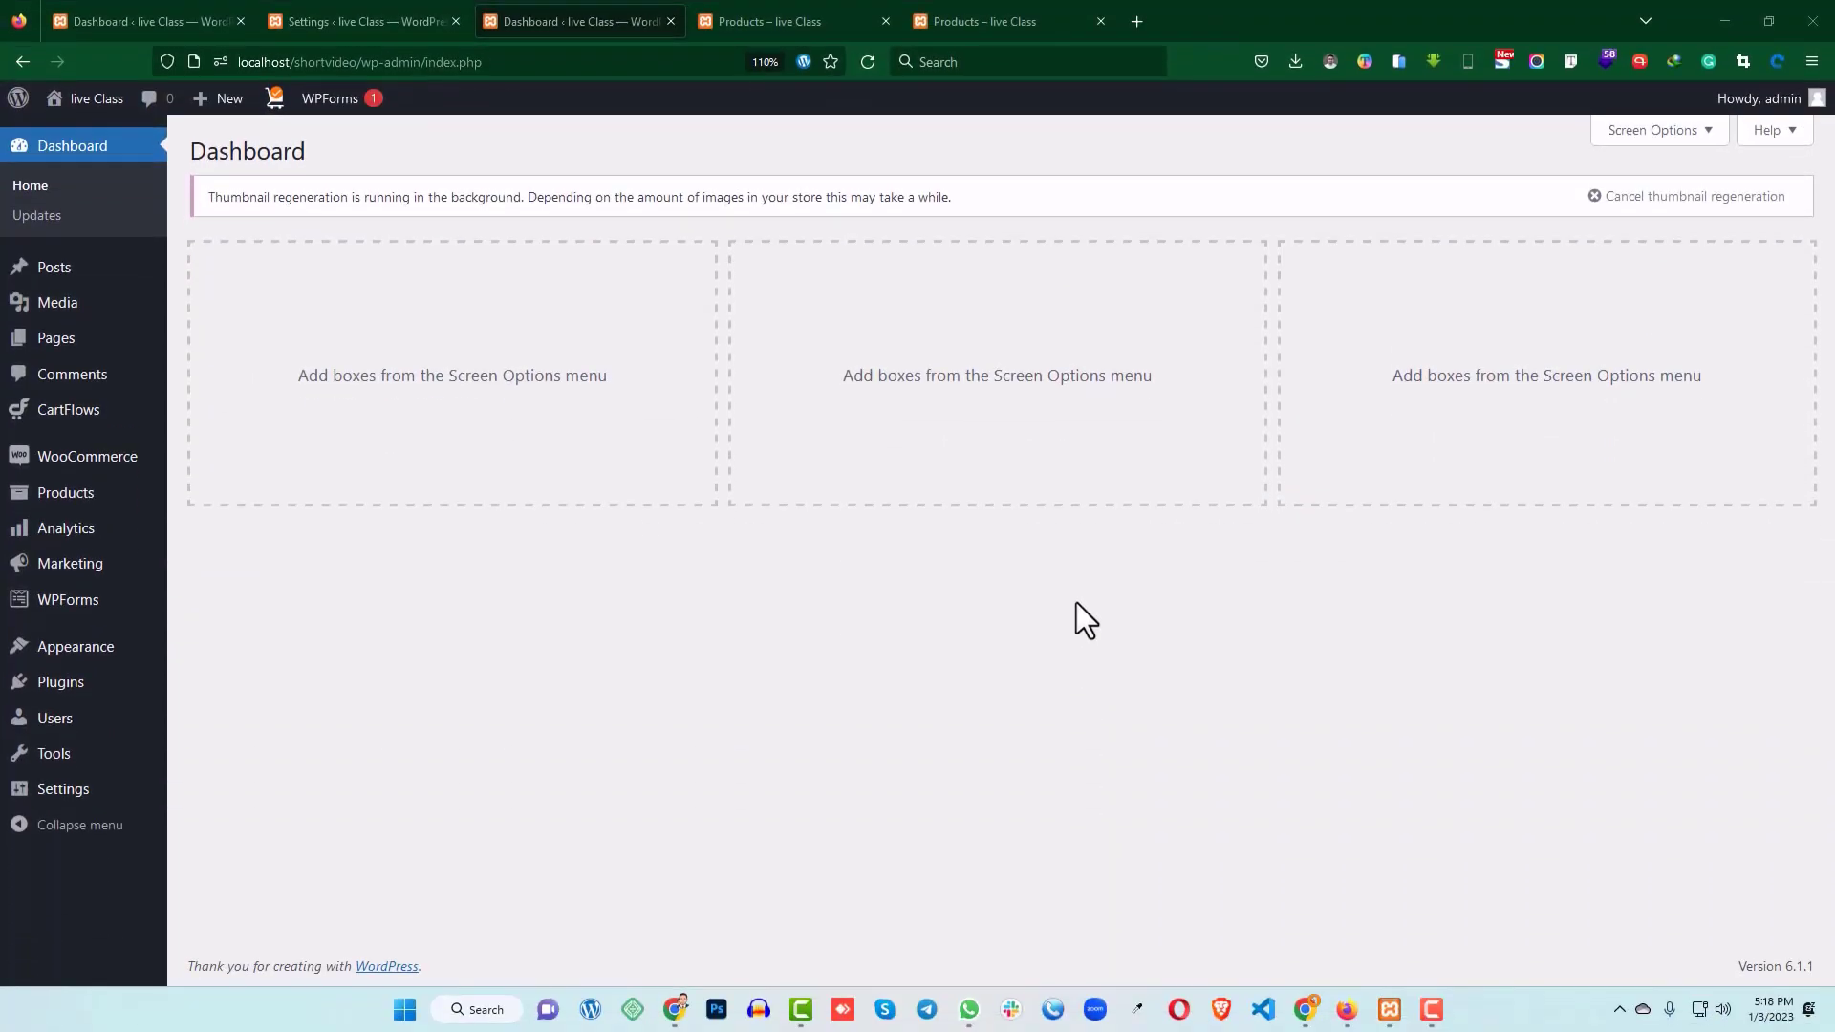
- Find the Elementor Website Builder plugin in the plugin directory, then install and activate it
{"action": "mouse_move", "coordinate": [63, 681]}
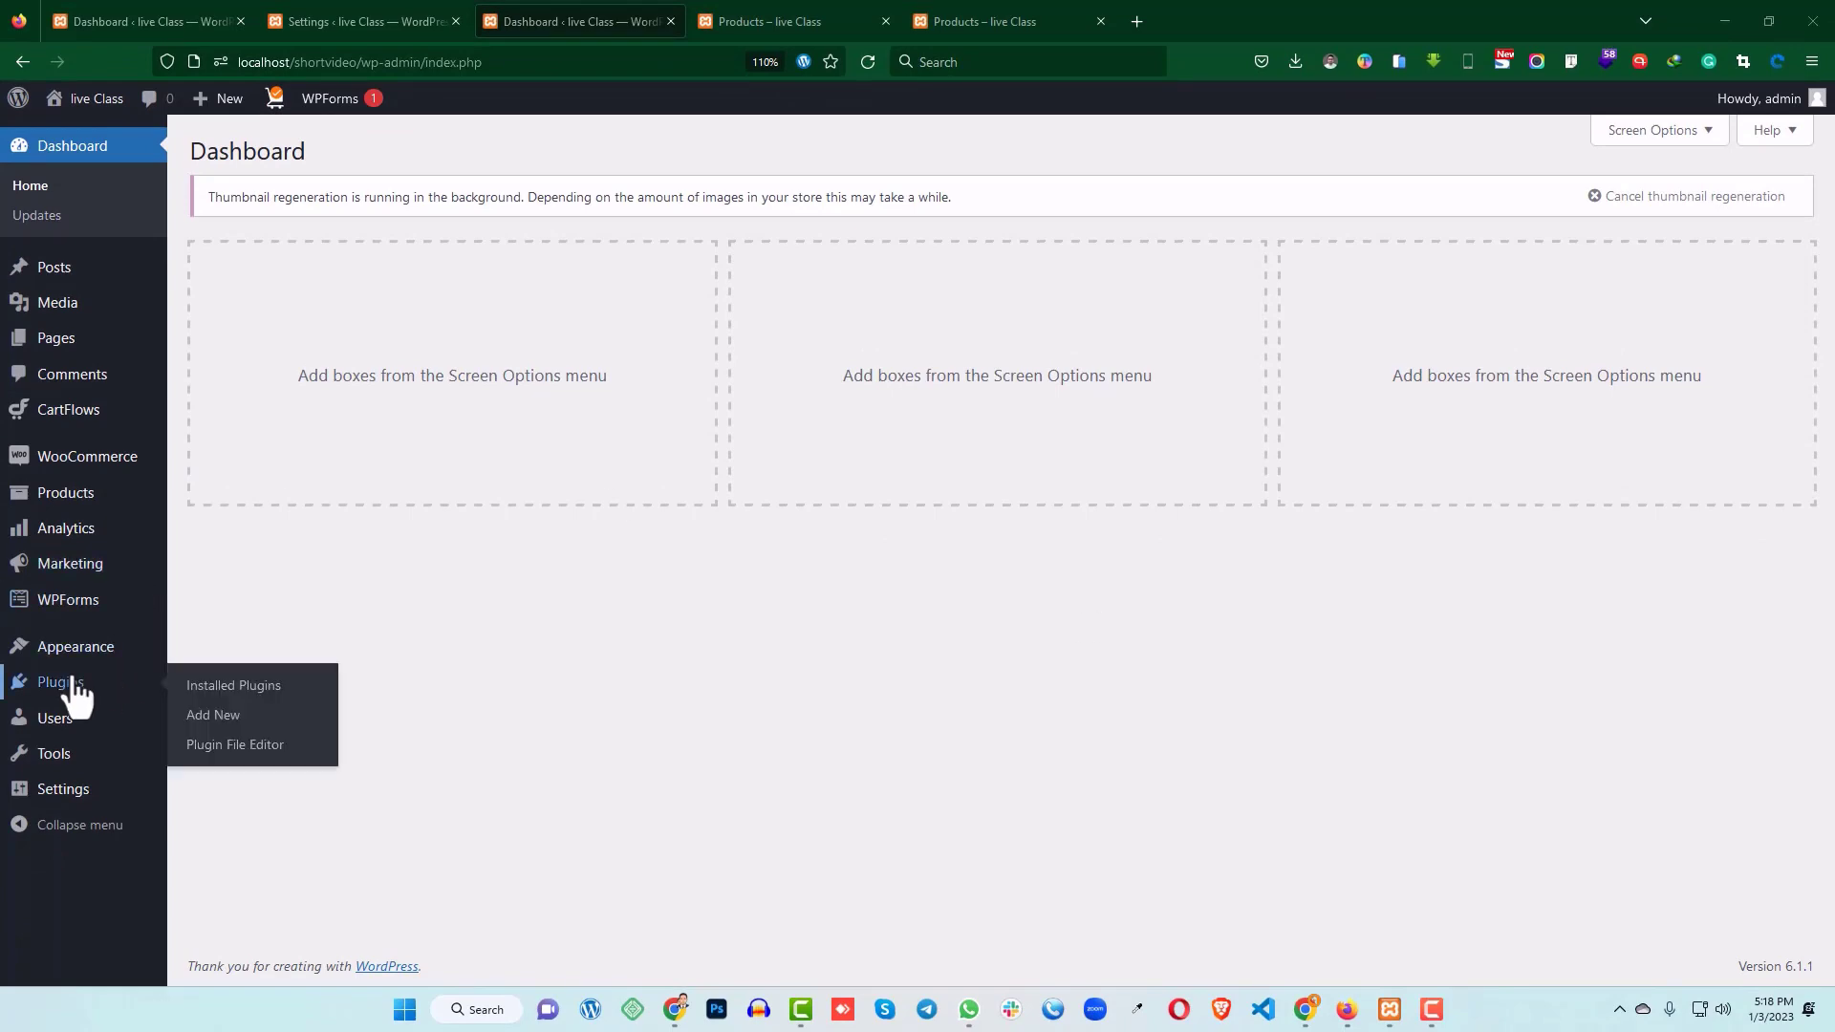
{"action": "middle_click", "coordinate": [216, 717]}
{"action": "key", "text": "ctrl+Tab"}
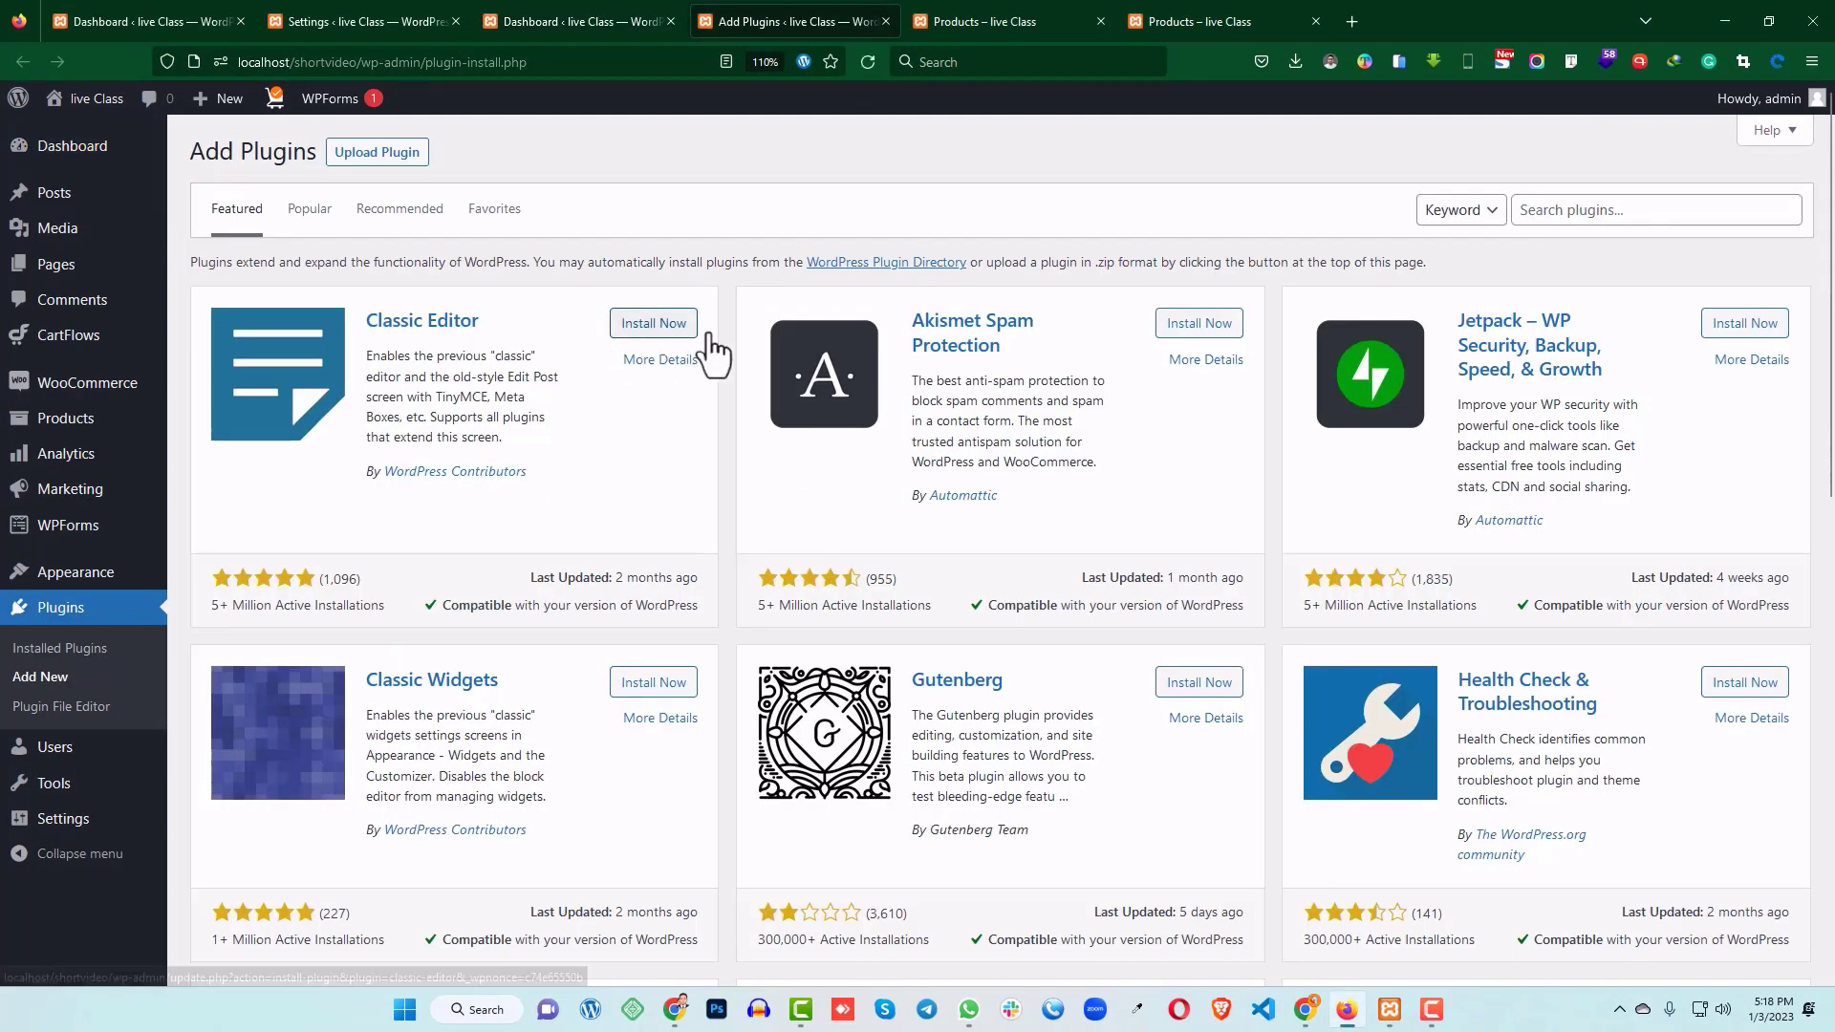
{"action": "left_click", "coordinate": [1558, 209]}
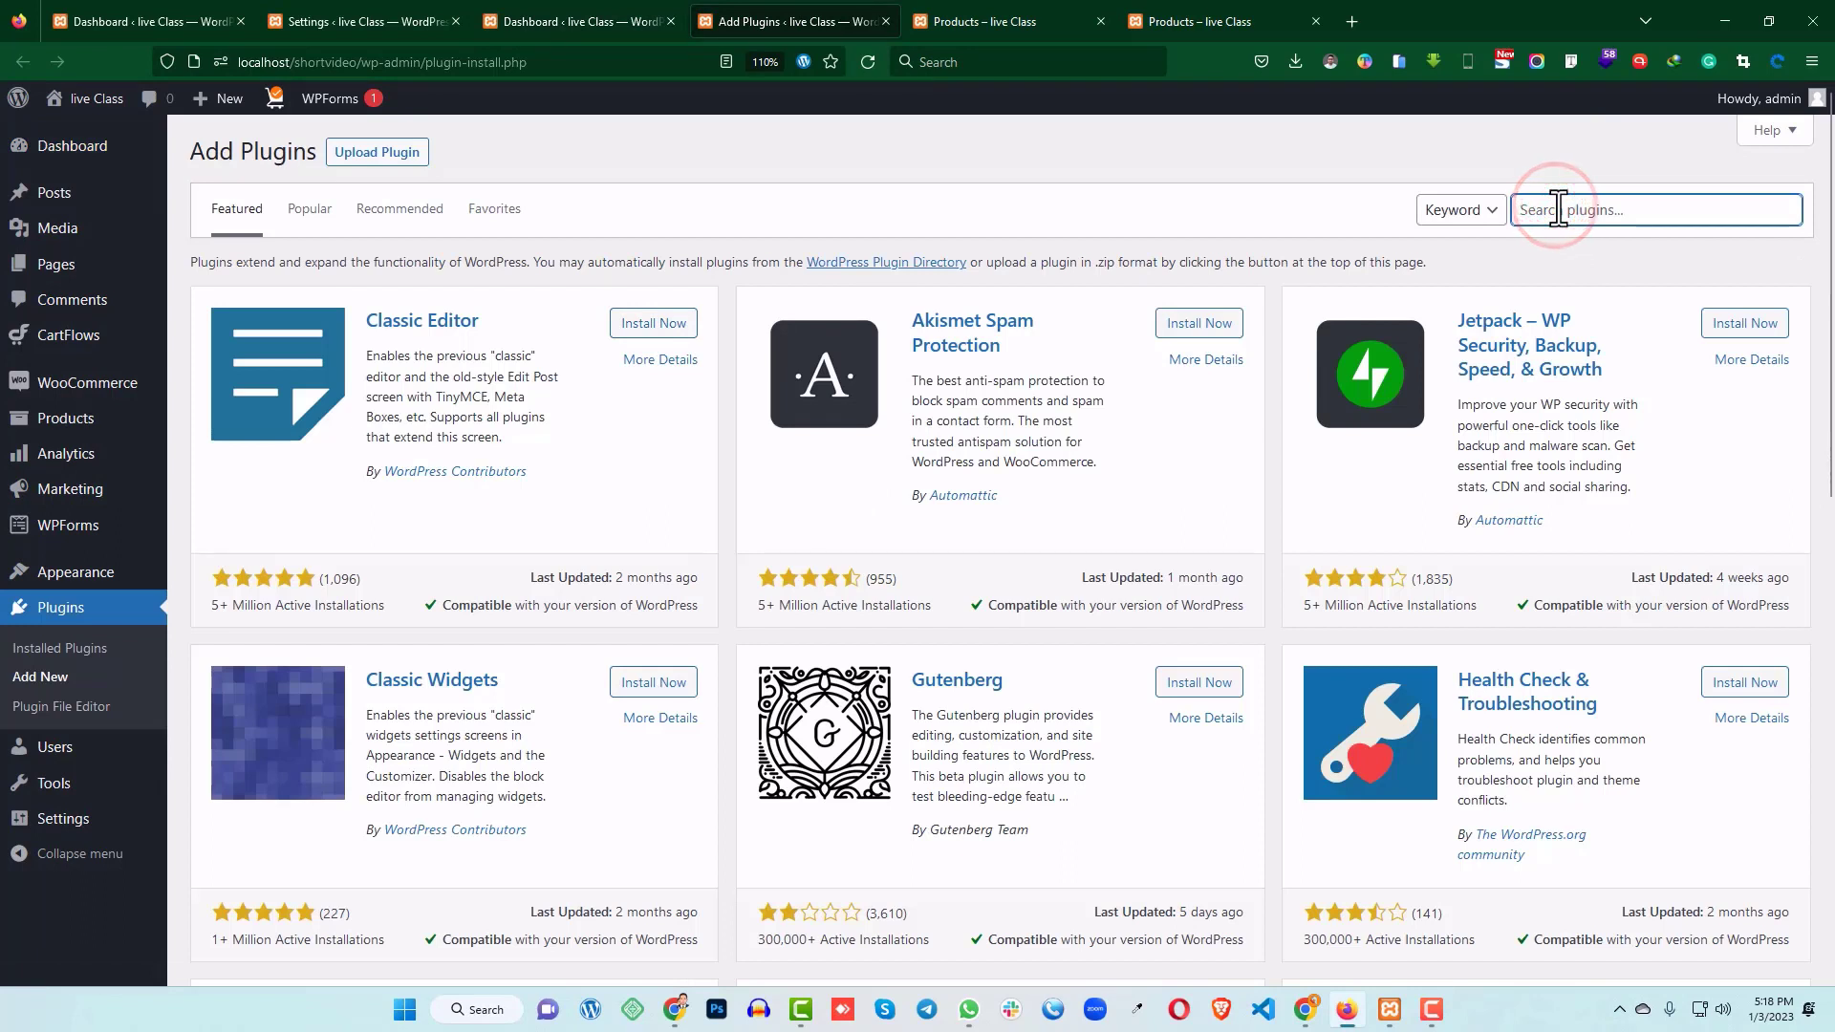
{"action": "type", "text": "elementor"}
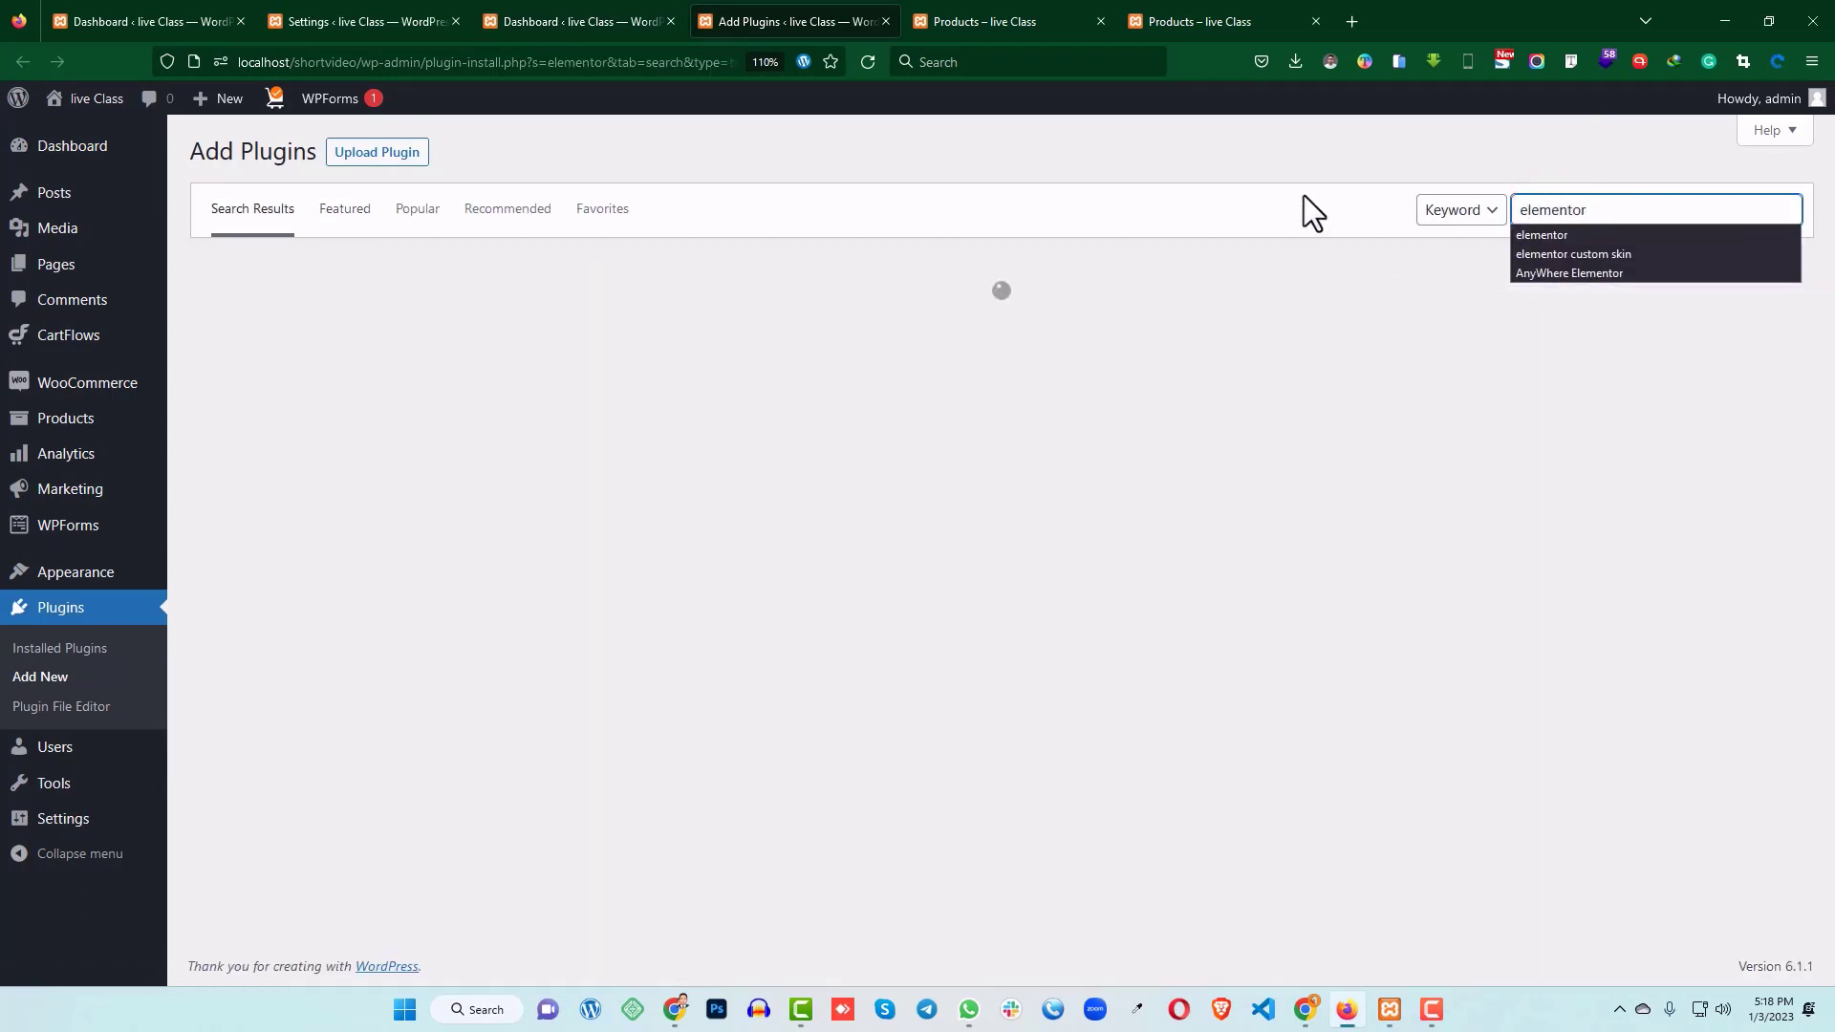
{"action": "left_click", "coordinate": [1603, 208]}
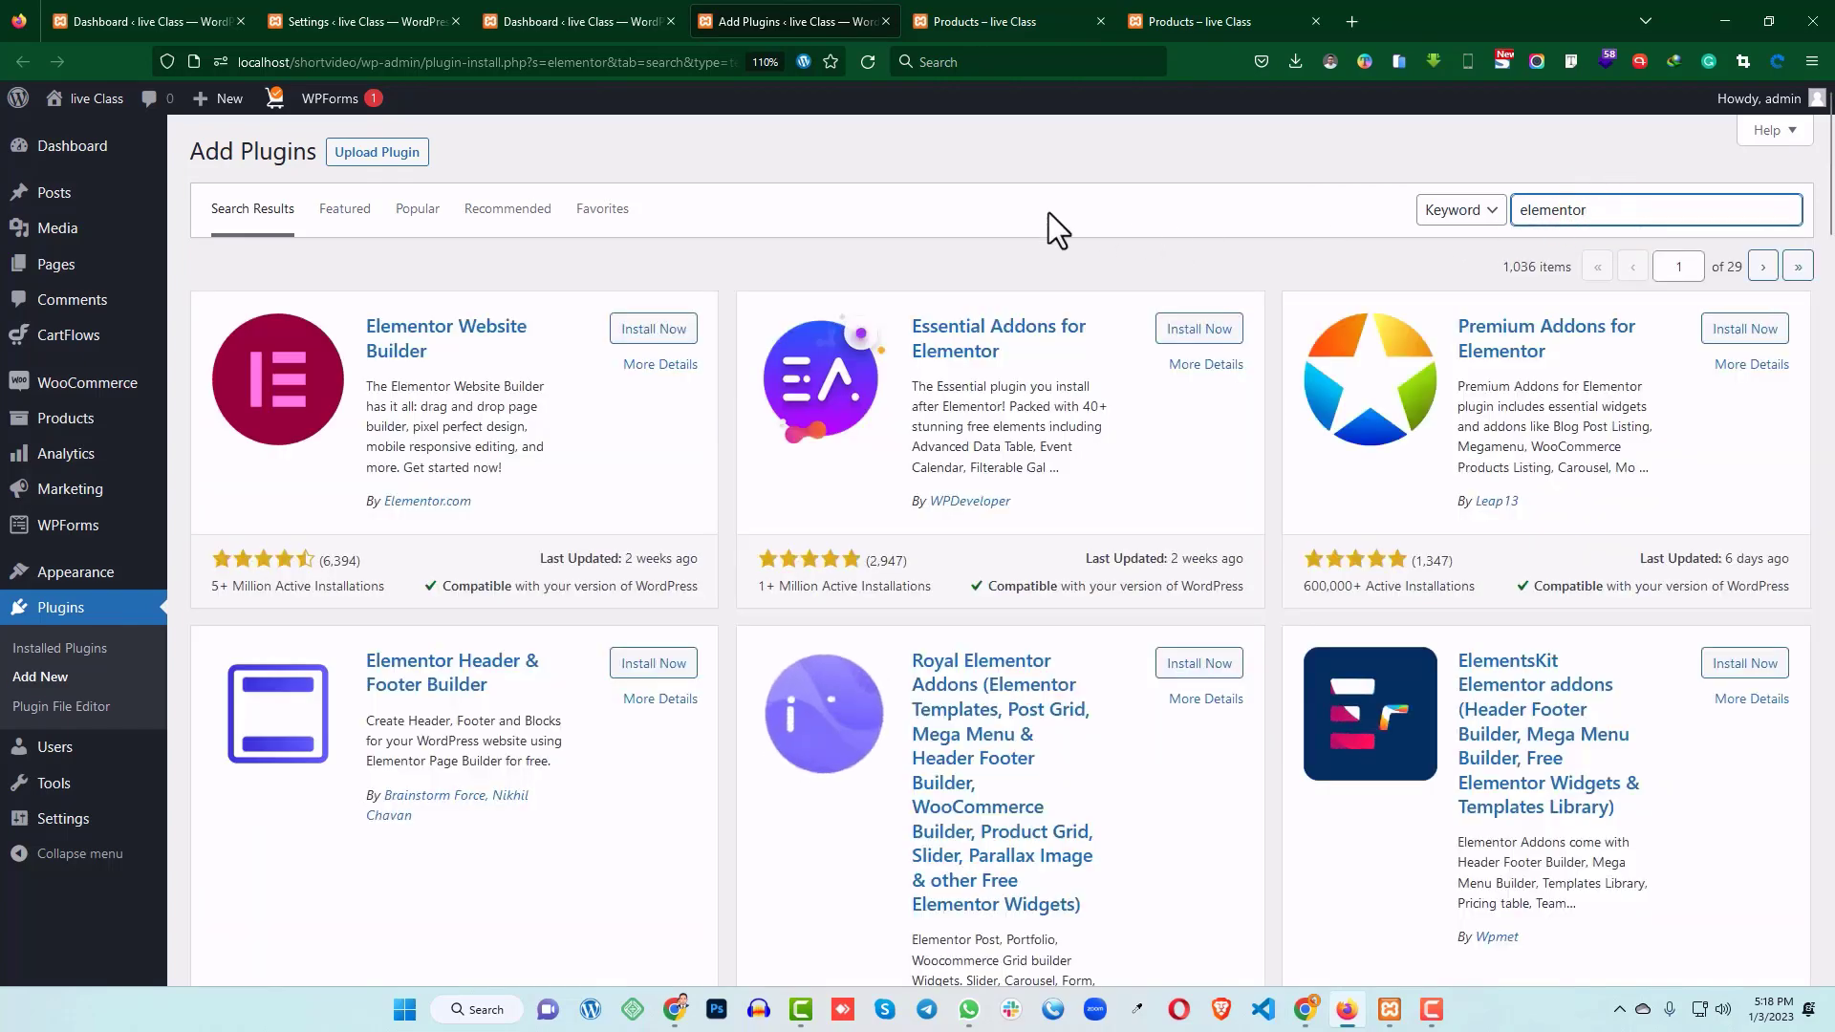
{"action": "left_click", "coordinate": [656, 331]}
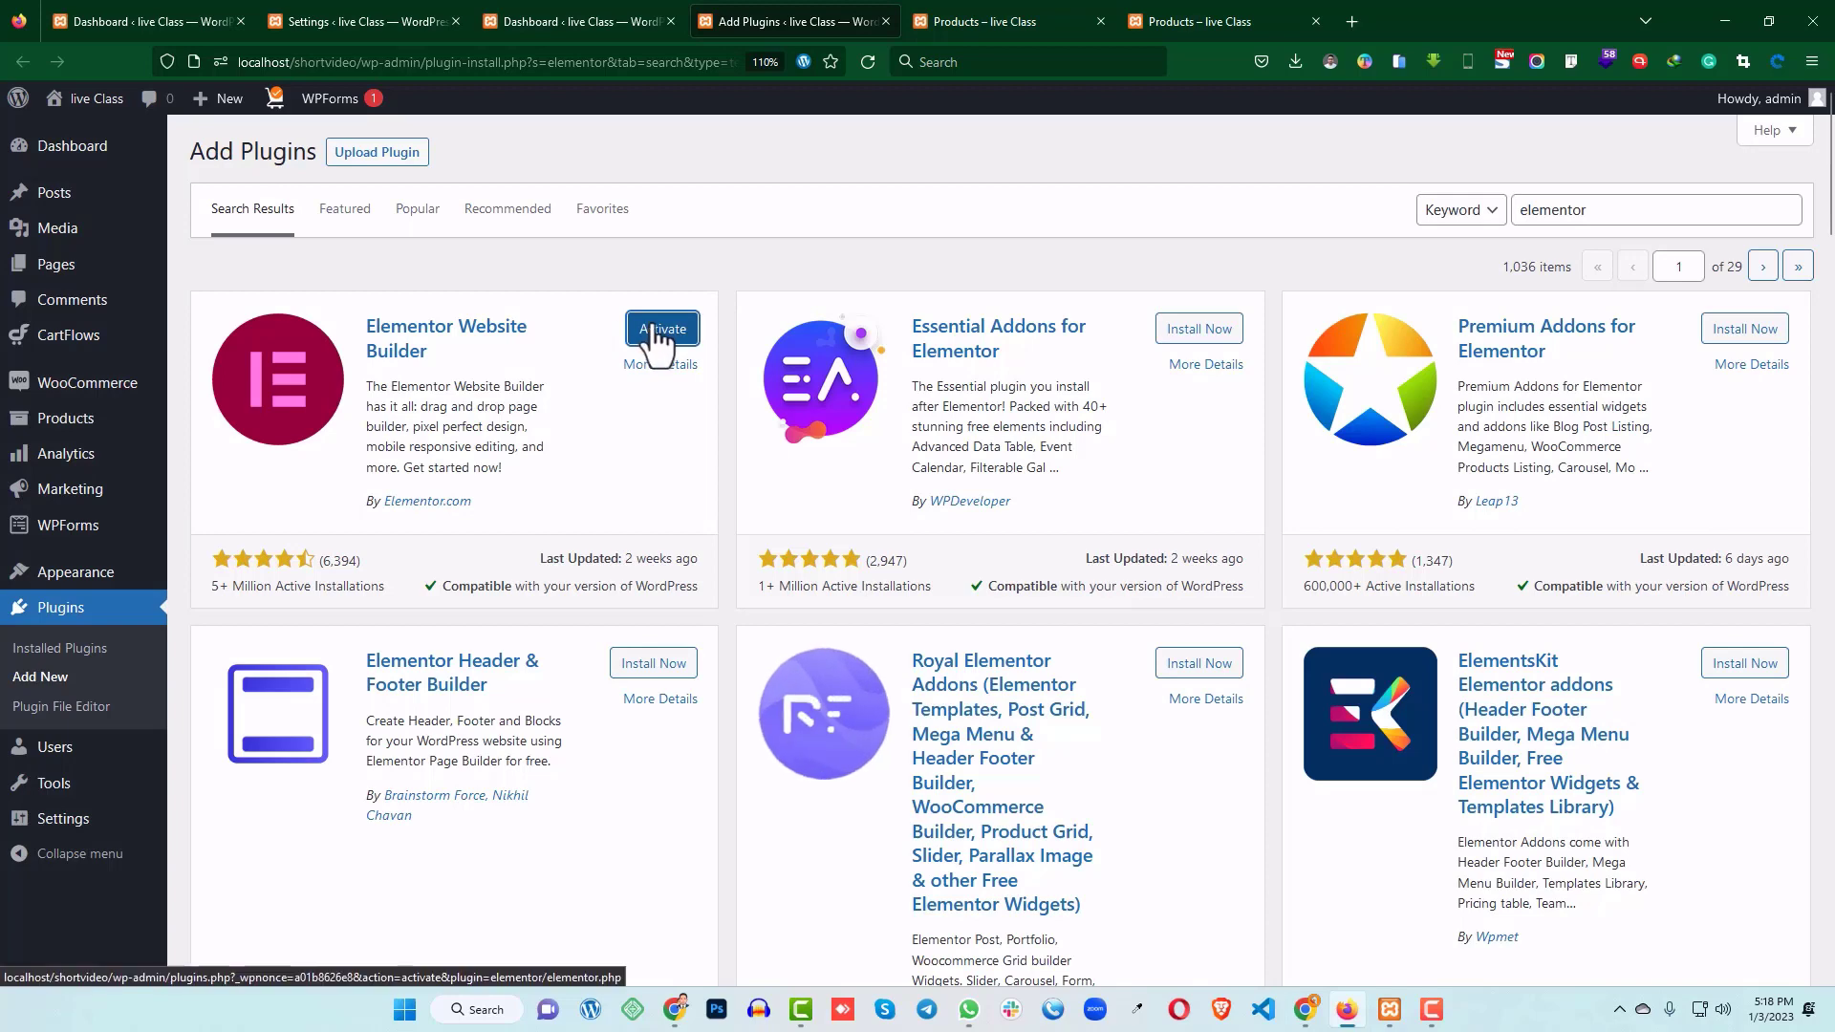
{"action": "left_click", "coordinate": [654, 328]}
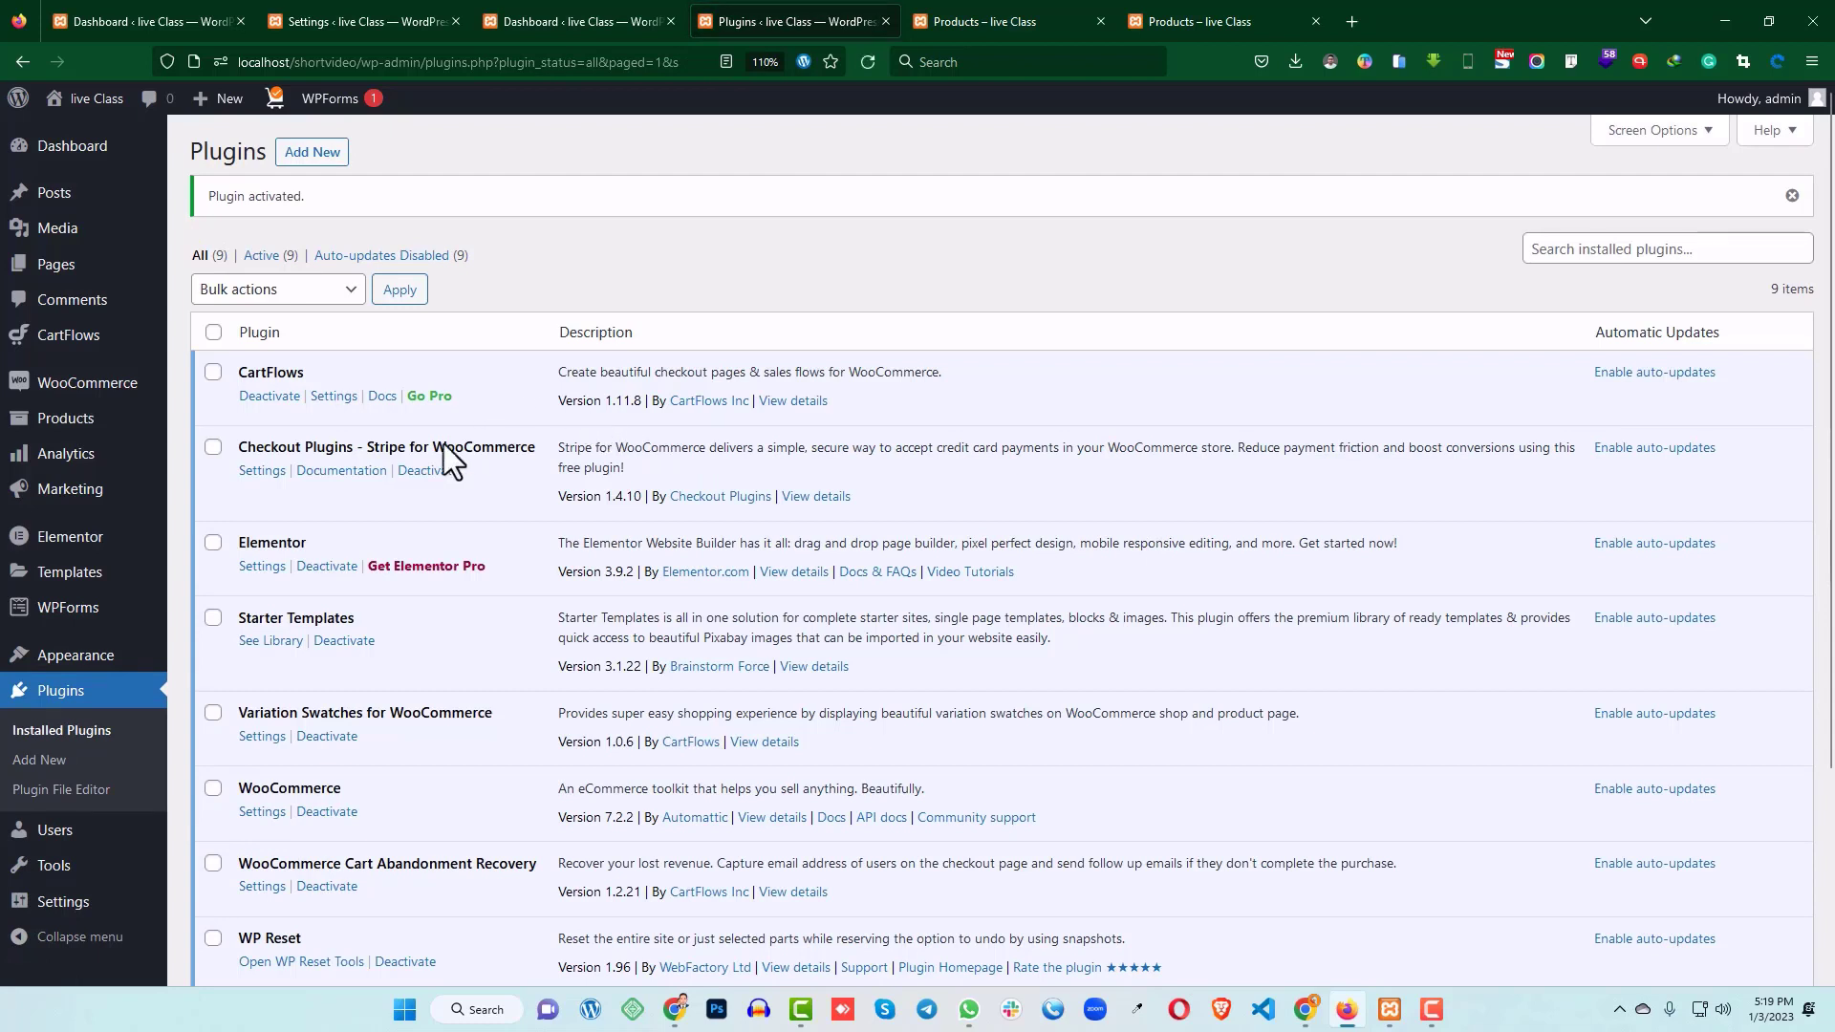
- Search the plugin directory for "woolentor", then install and activate the ShopLentor WooCommerce builder plugin
{"action": "left_click", "coordinate": [45, 768]}
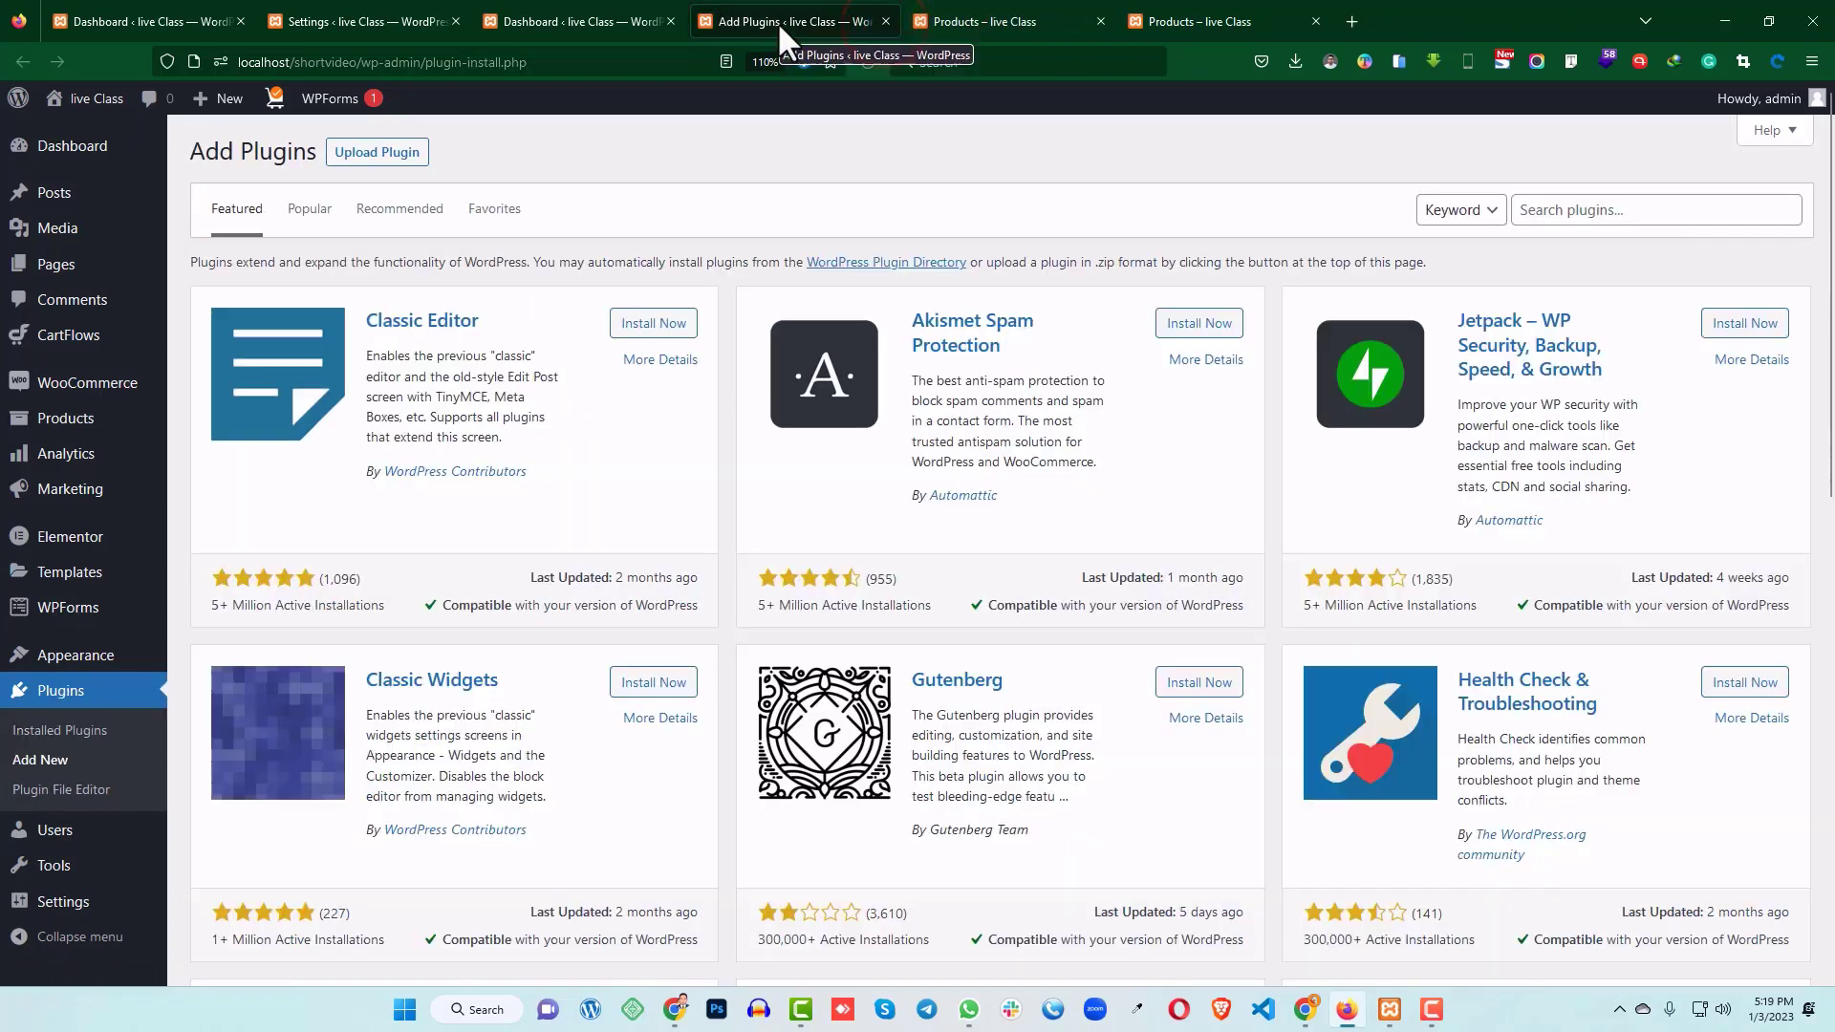
{"action": "left_click", "coordinate": [1572, 206]}
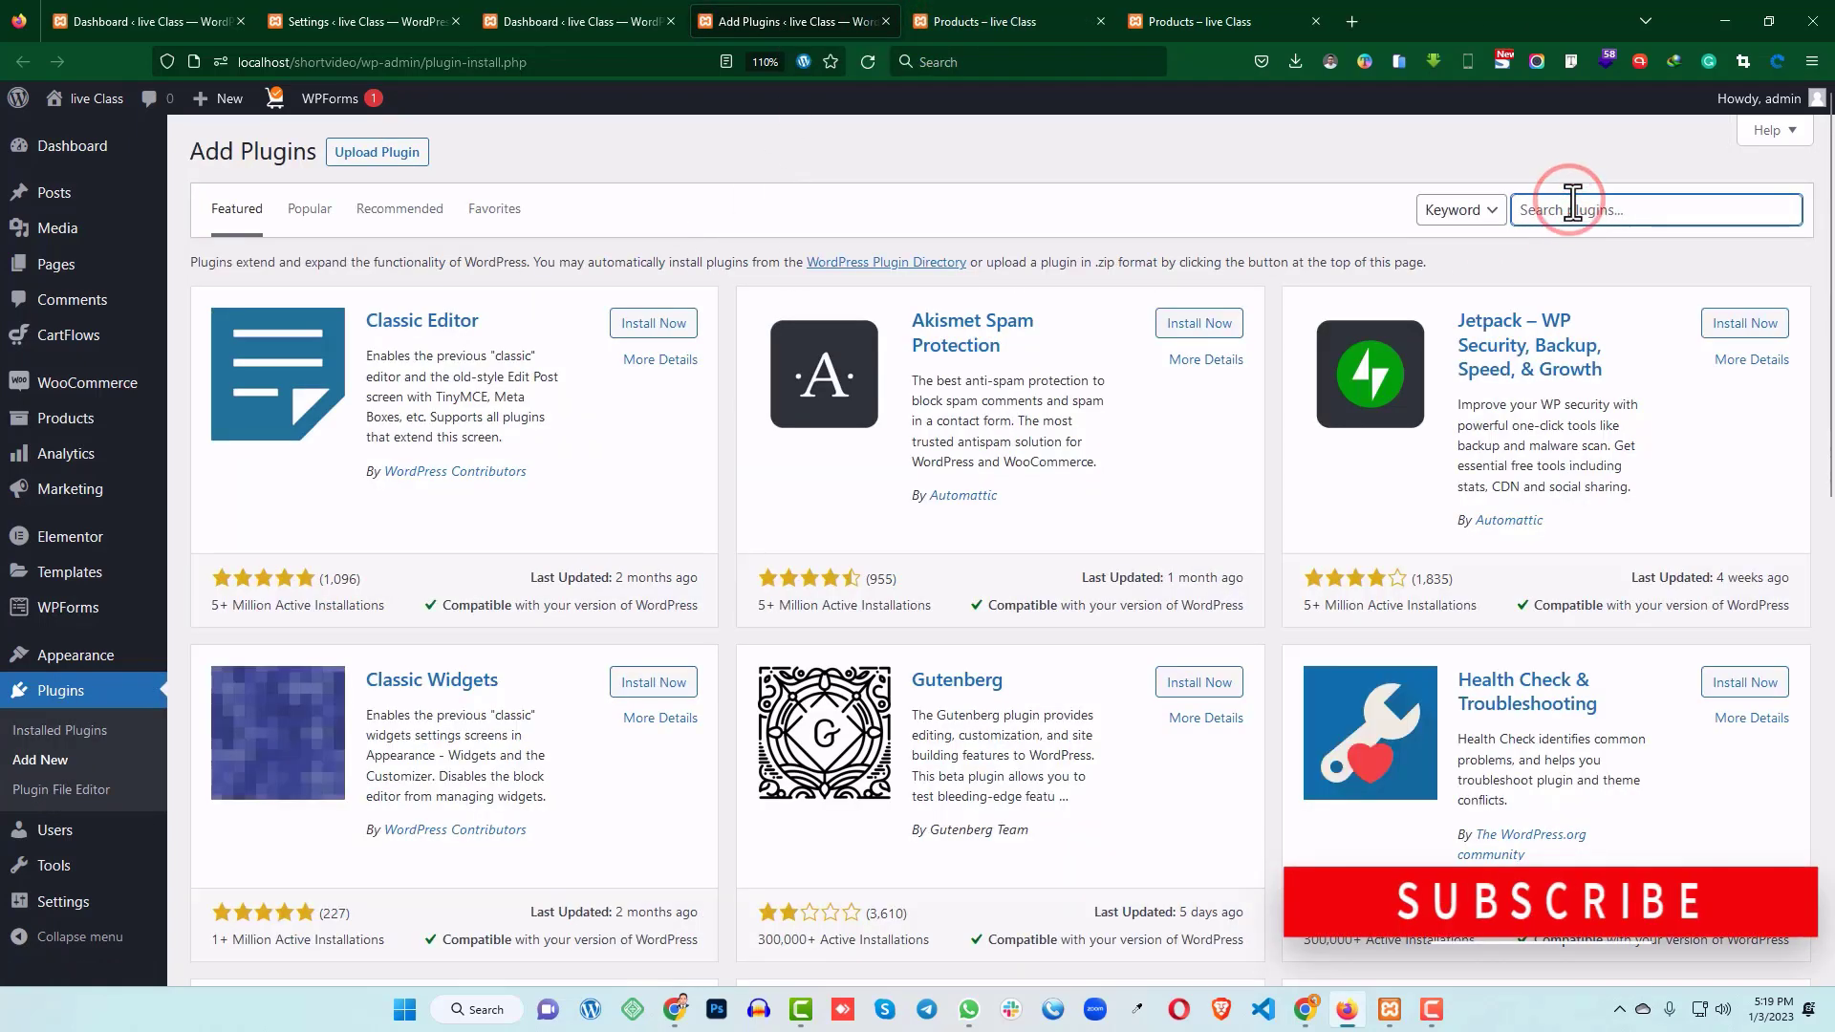
{"action": "type", "text": "woolento"}
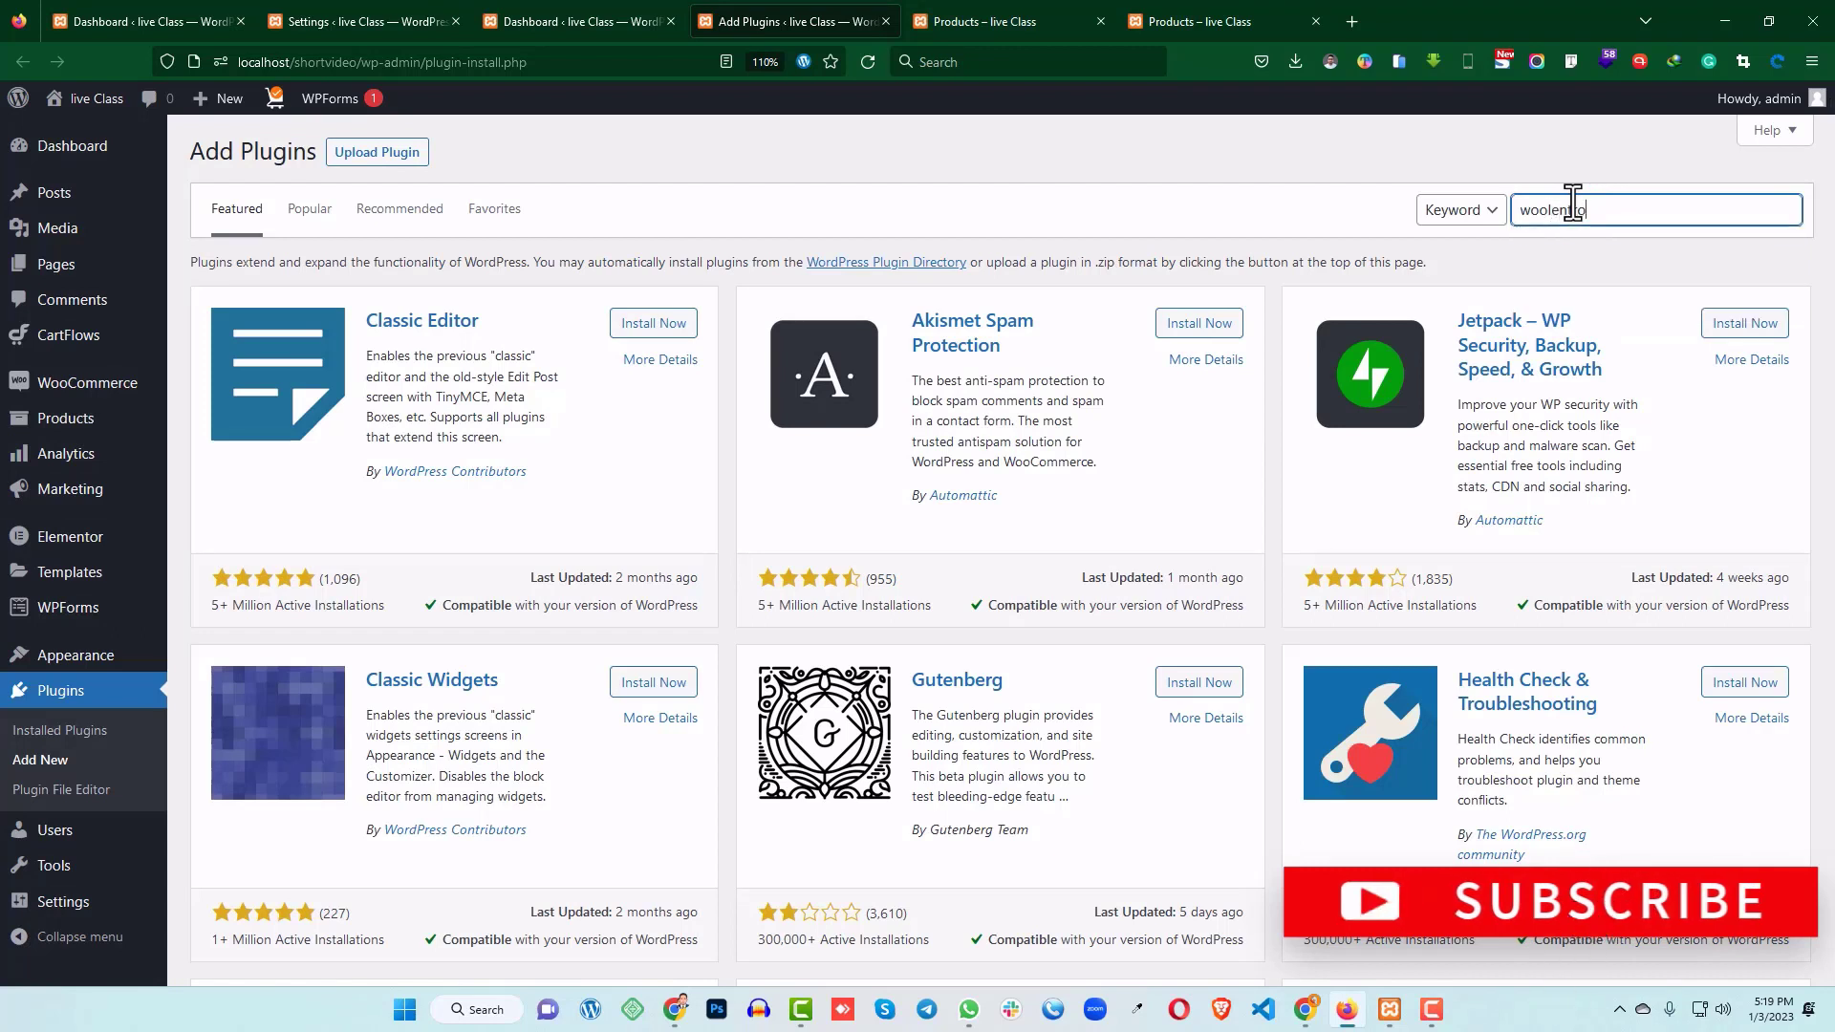
{"action": "key", "text": "BackSpace"}
{"action": "key", "text": "BackSpace"}
{"action": "type", "text": "or"}
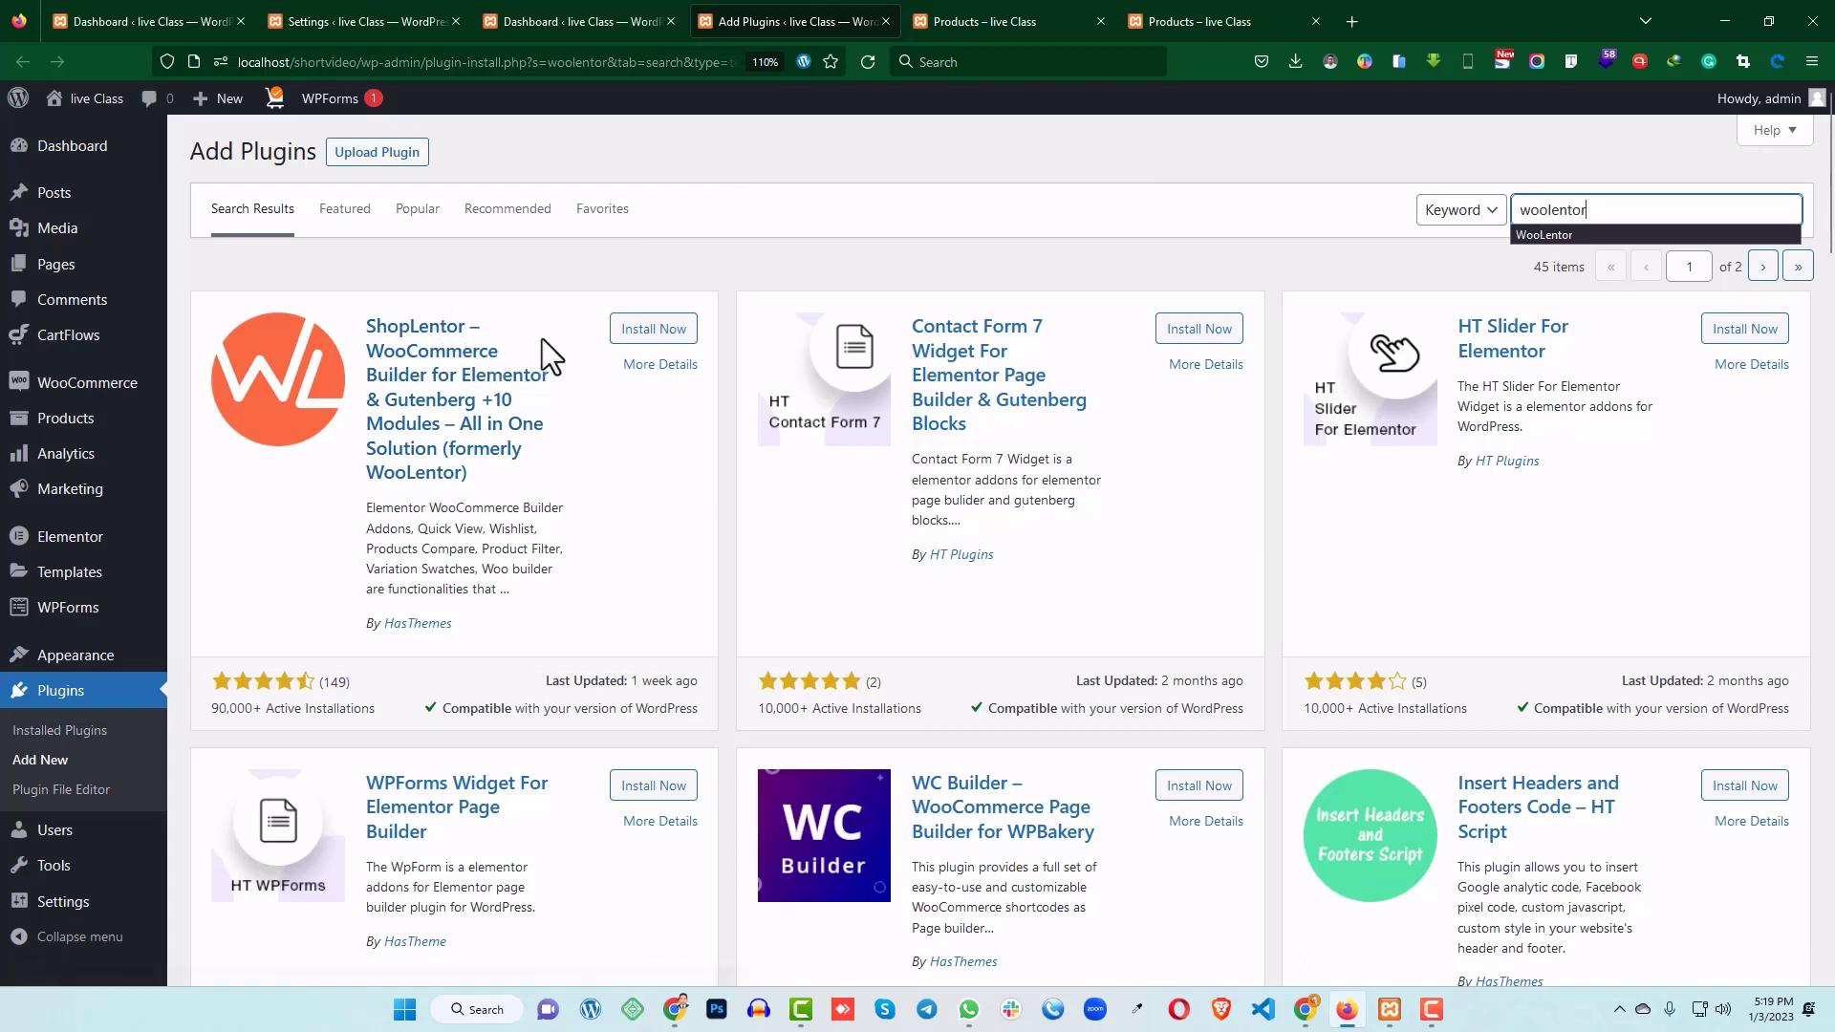
{"action": "left_click", "coordinate": [652, 330]}
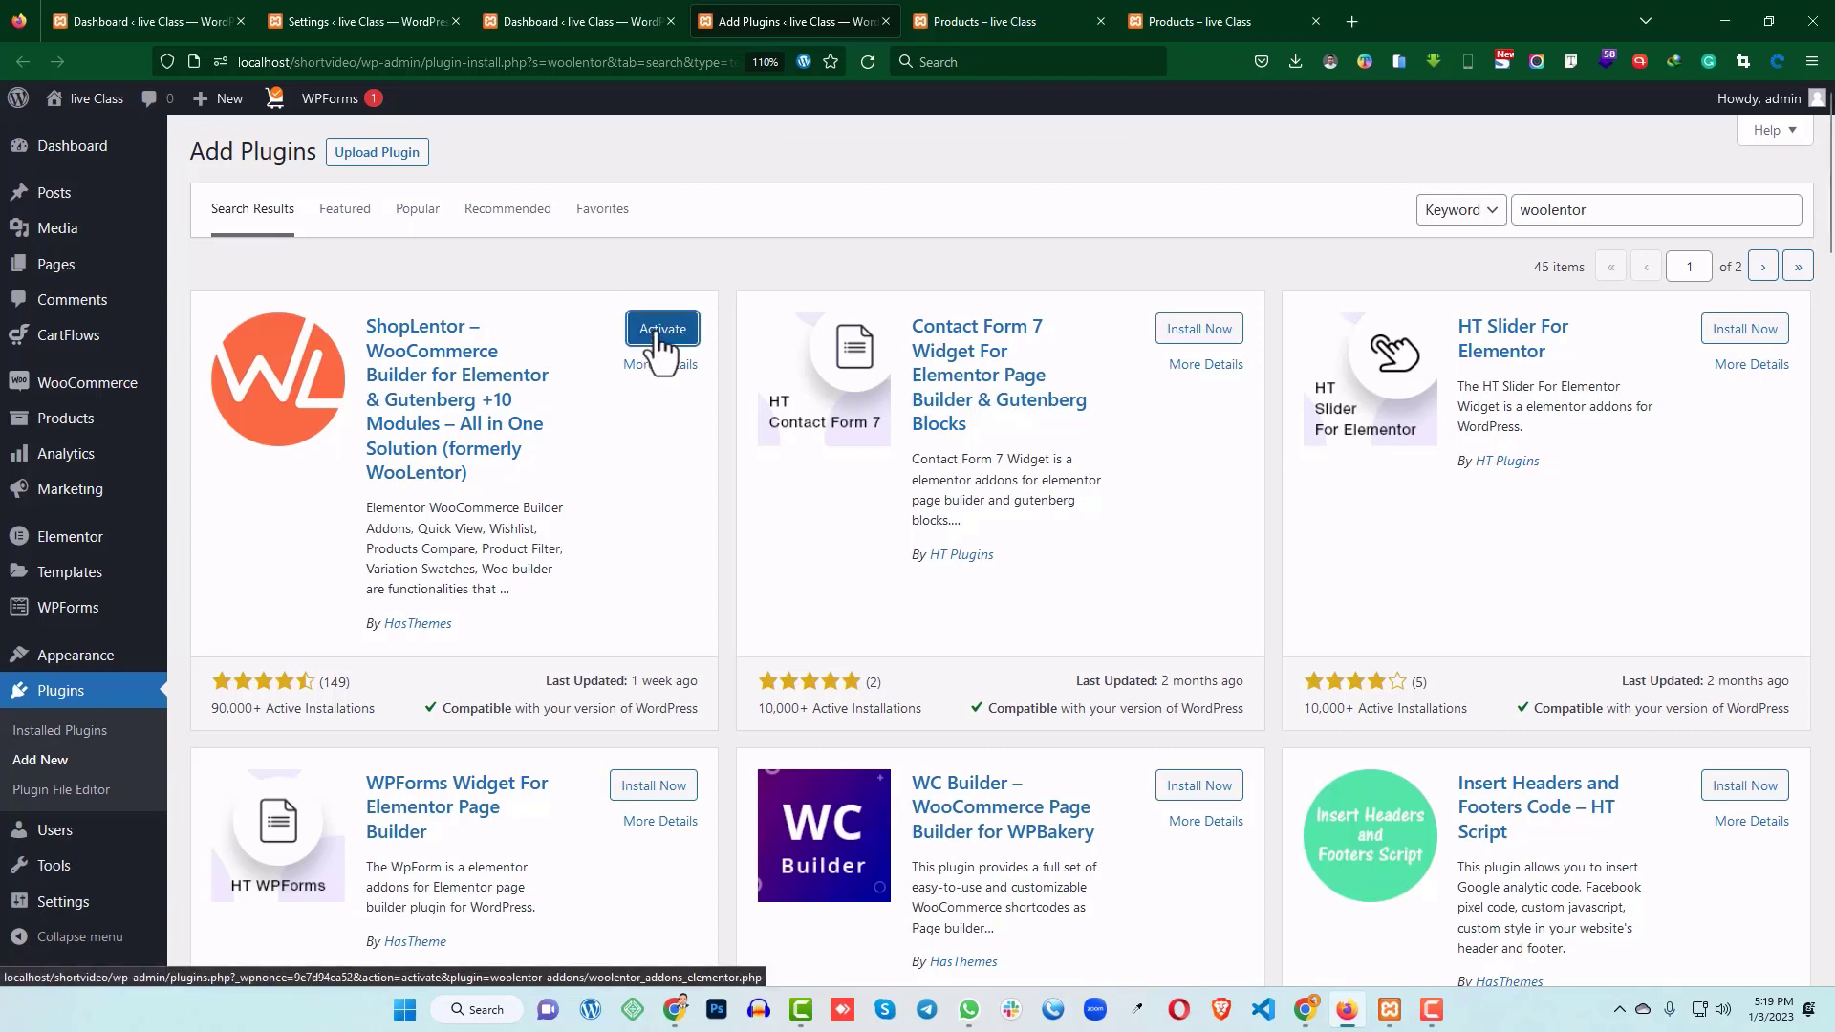
{"action": "left_click", "coordinate": [659, 331]}
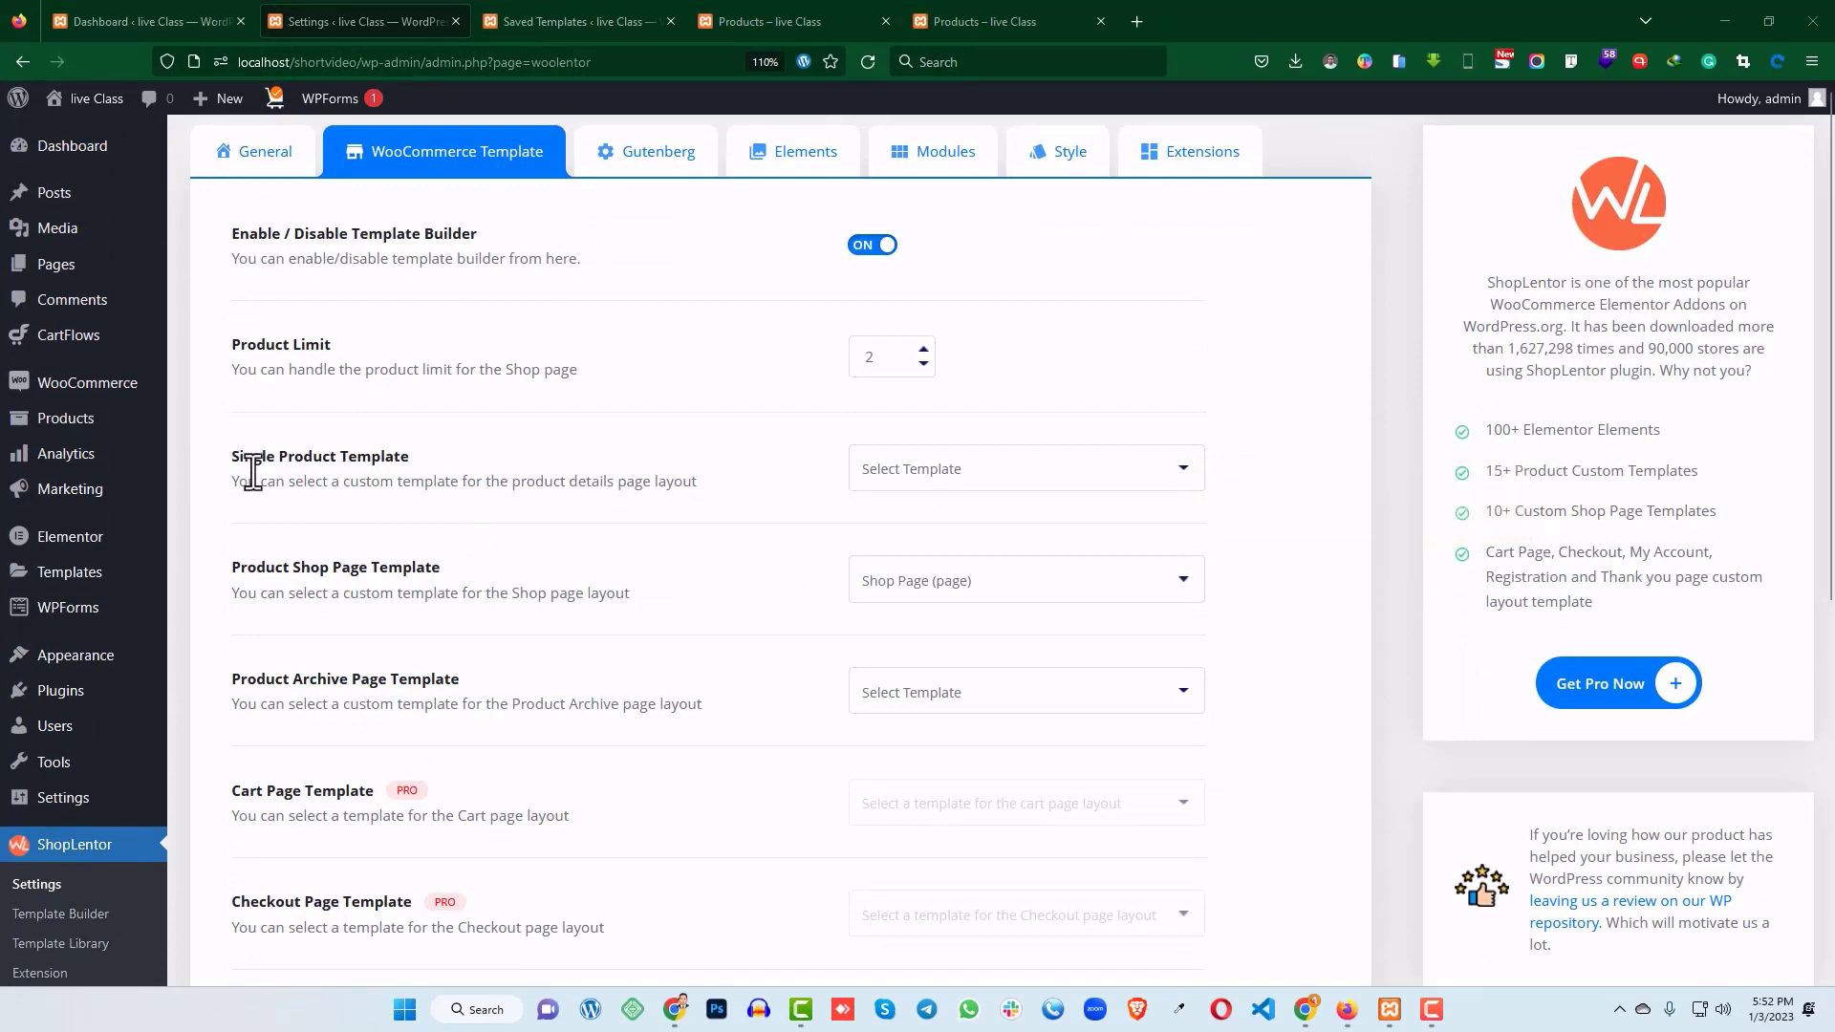
- Open the list of saved Elementor templates
{"action": "mouse_move", "coordinate": [63, 572]}
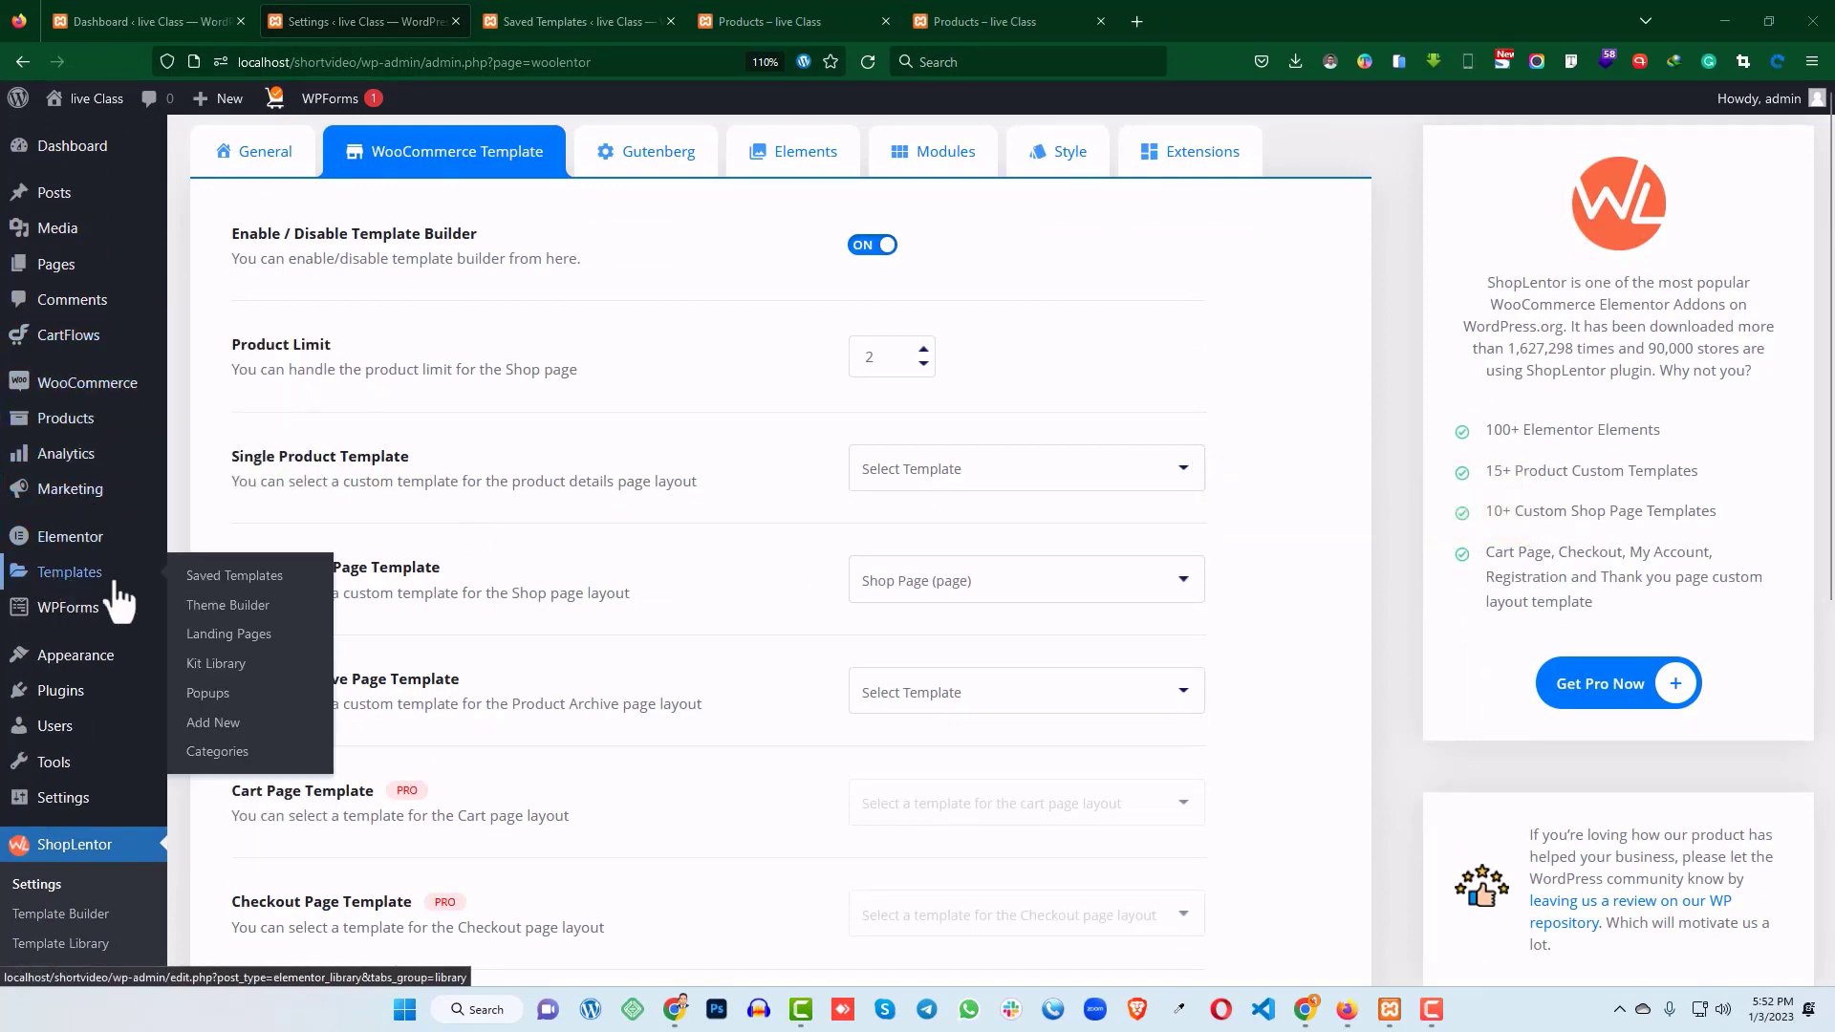
{"action": "left_click", "coordinate": [195, 577]}
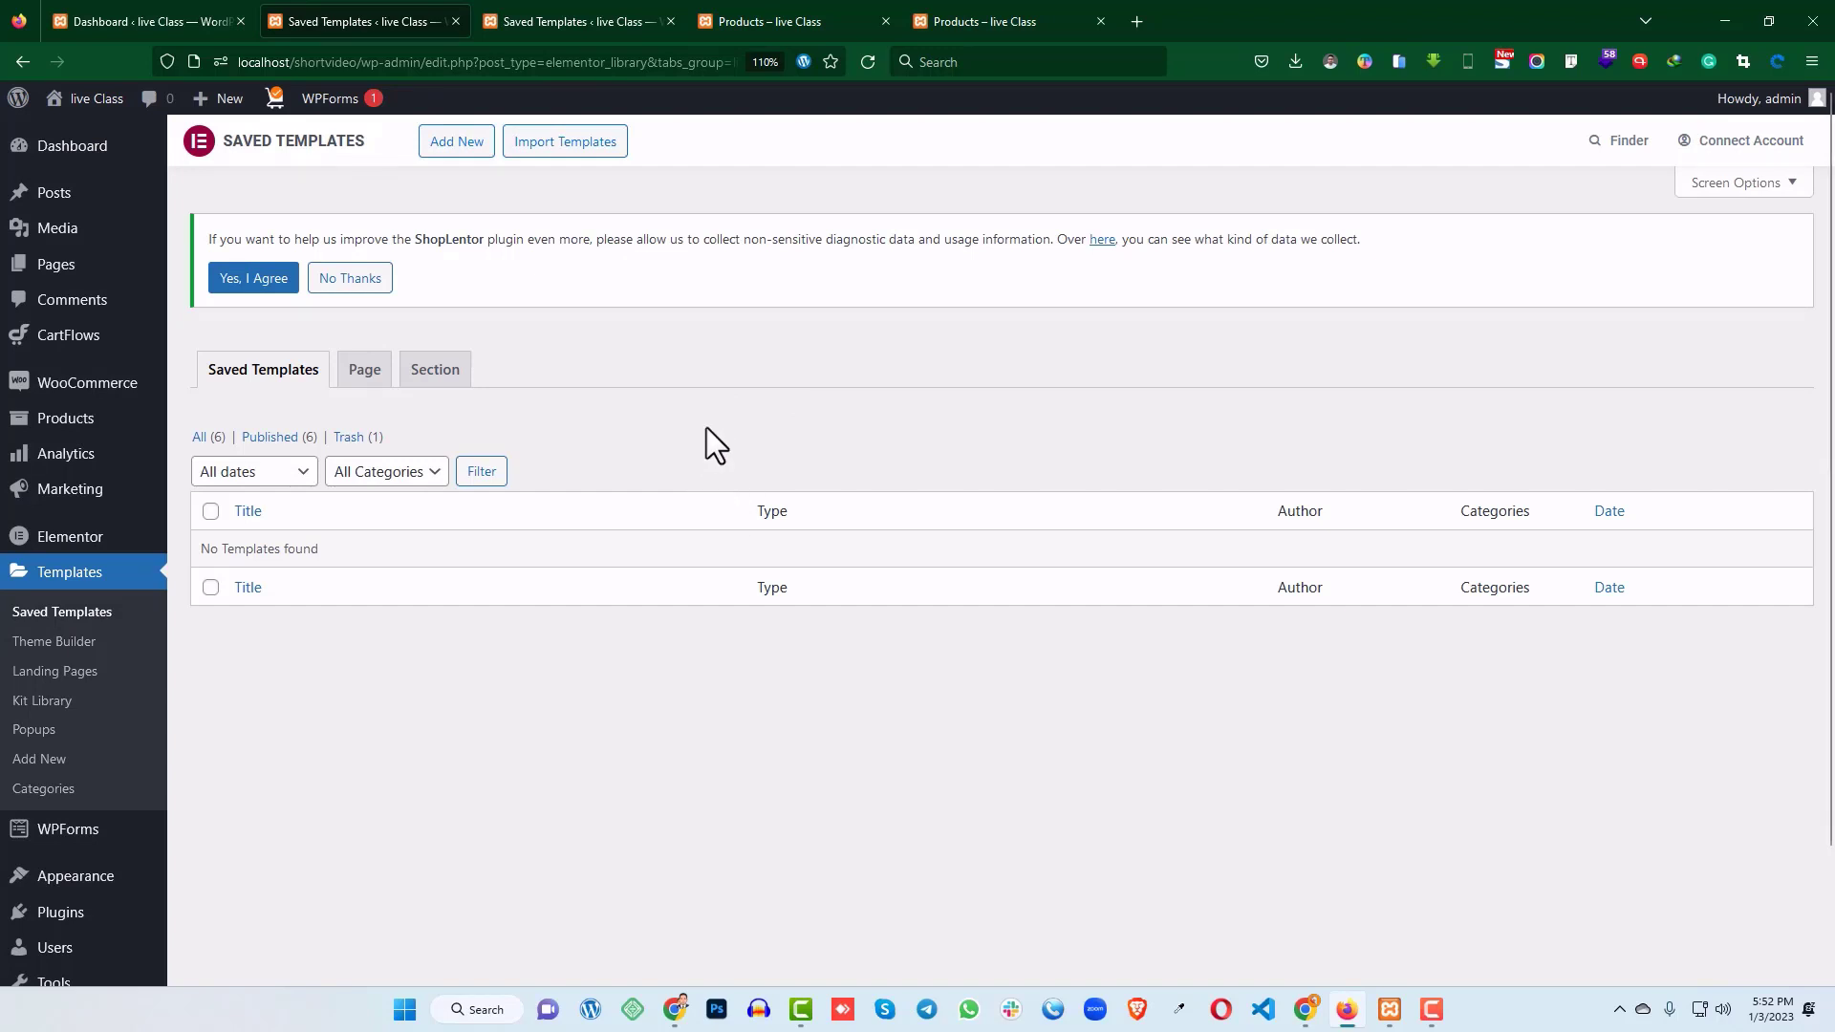
- Examine the default store page's layout, including its sidebar filters and product grid
{"action": "left_click", "coordinate": [778, 19]}
{"action": "left_click", "coordinate": [952, 19]}
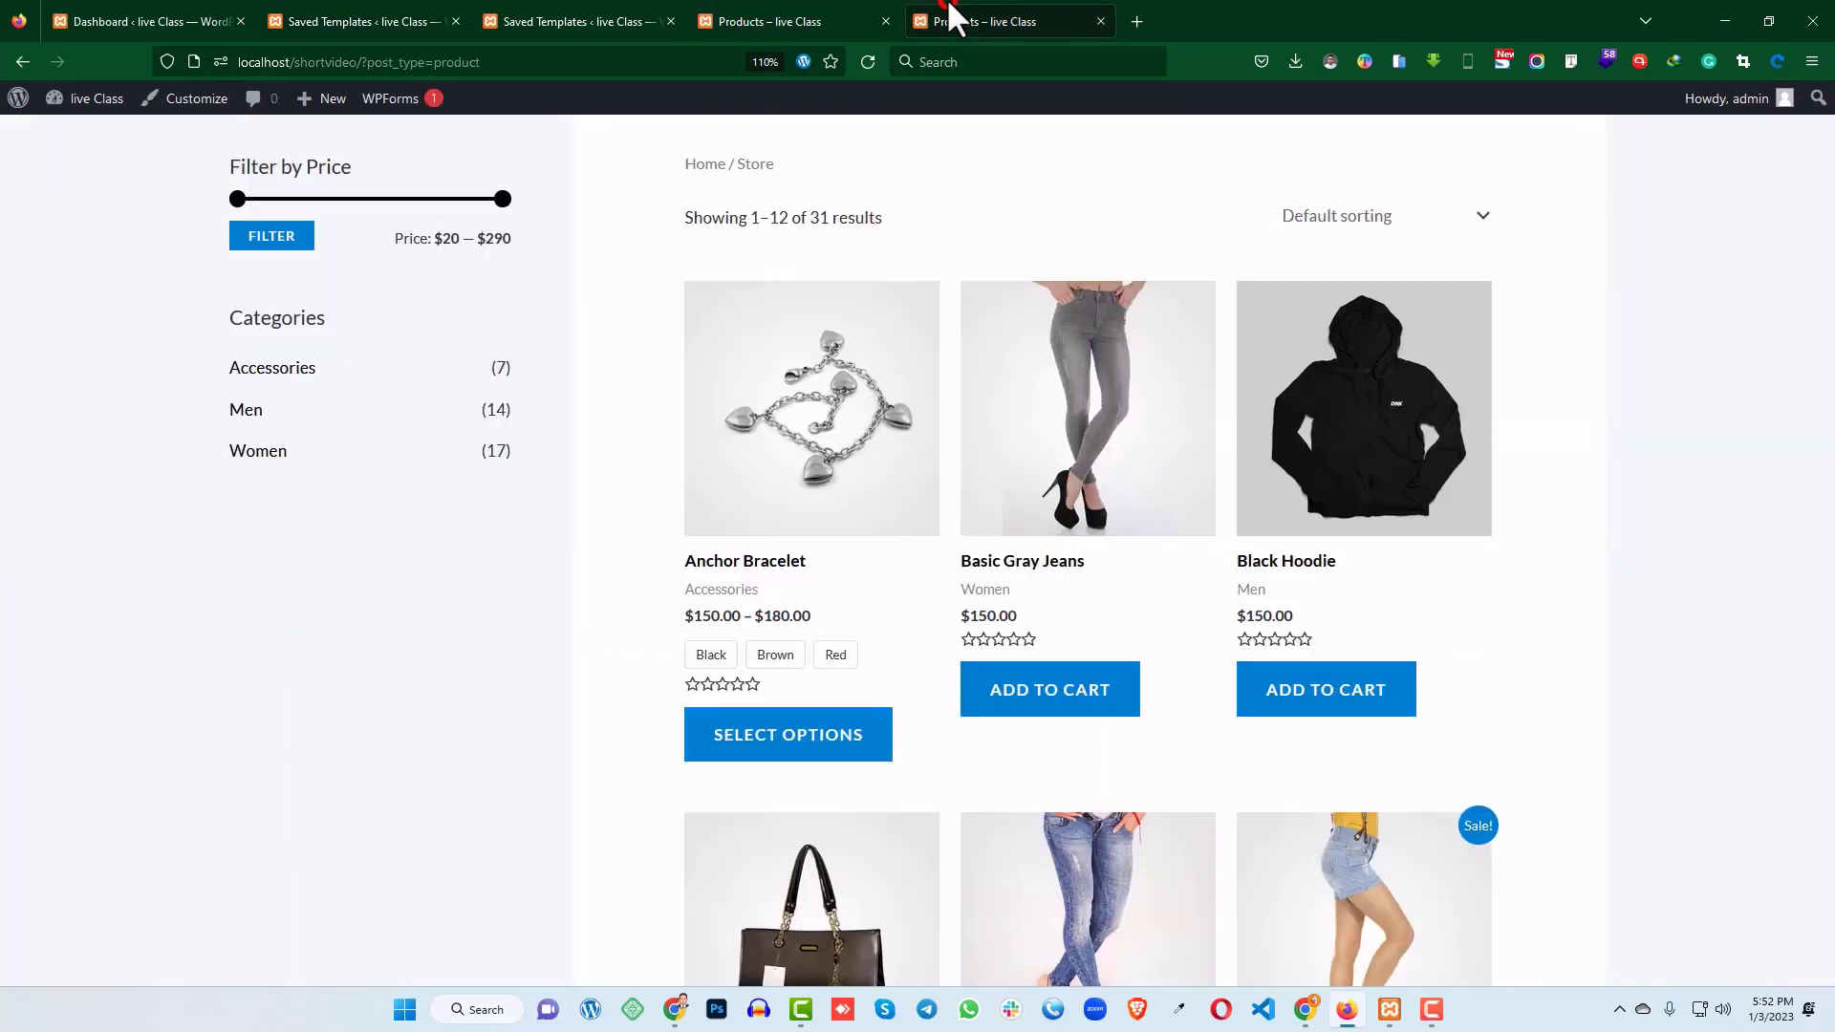
{"action": "scroll", "coordinate": [719, 336], "scroll_direction": "up", "scroll_amount": 3}
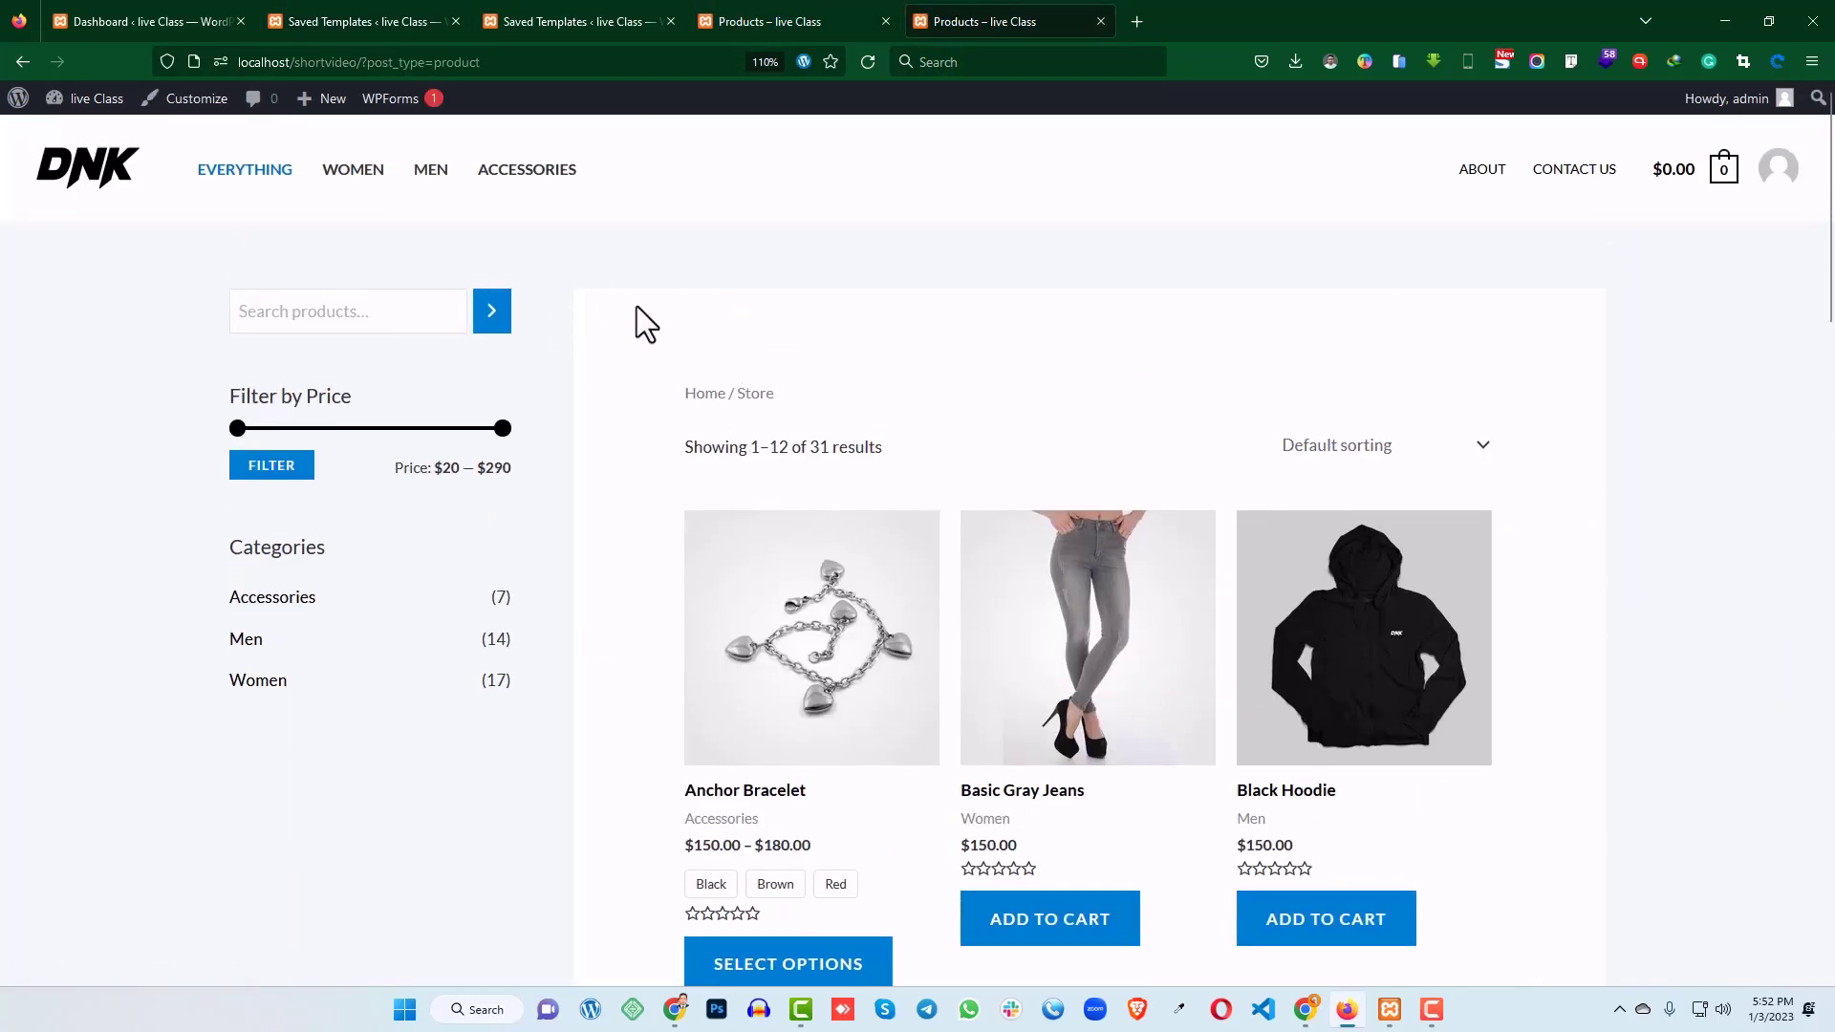
{"action": "scroll", "coordinate": [726, 395], "scroll_direction": "down", "scroll_amount": 10}
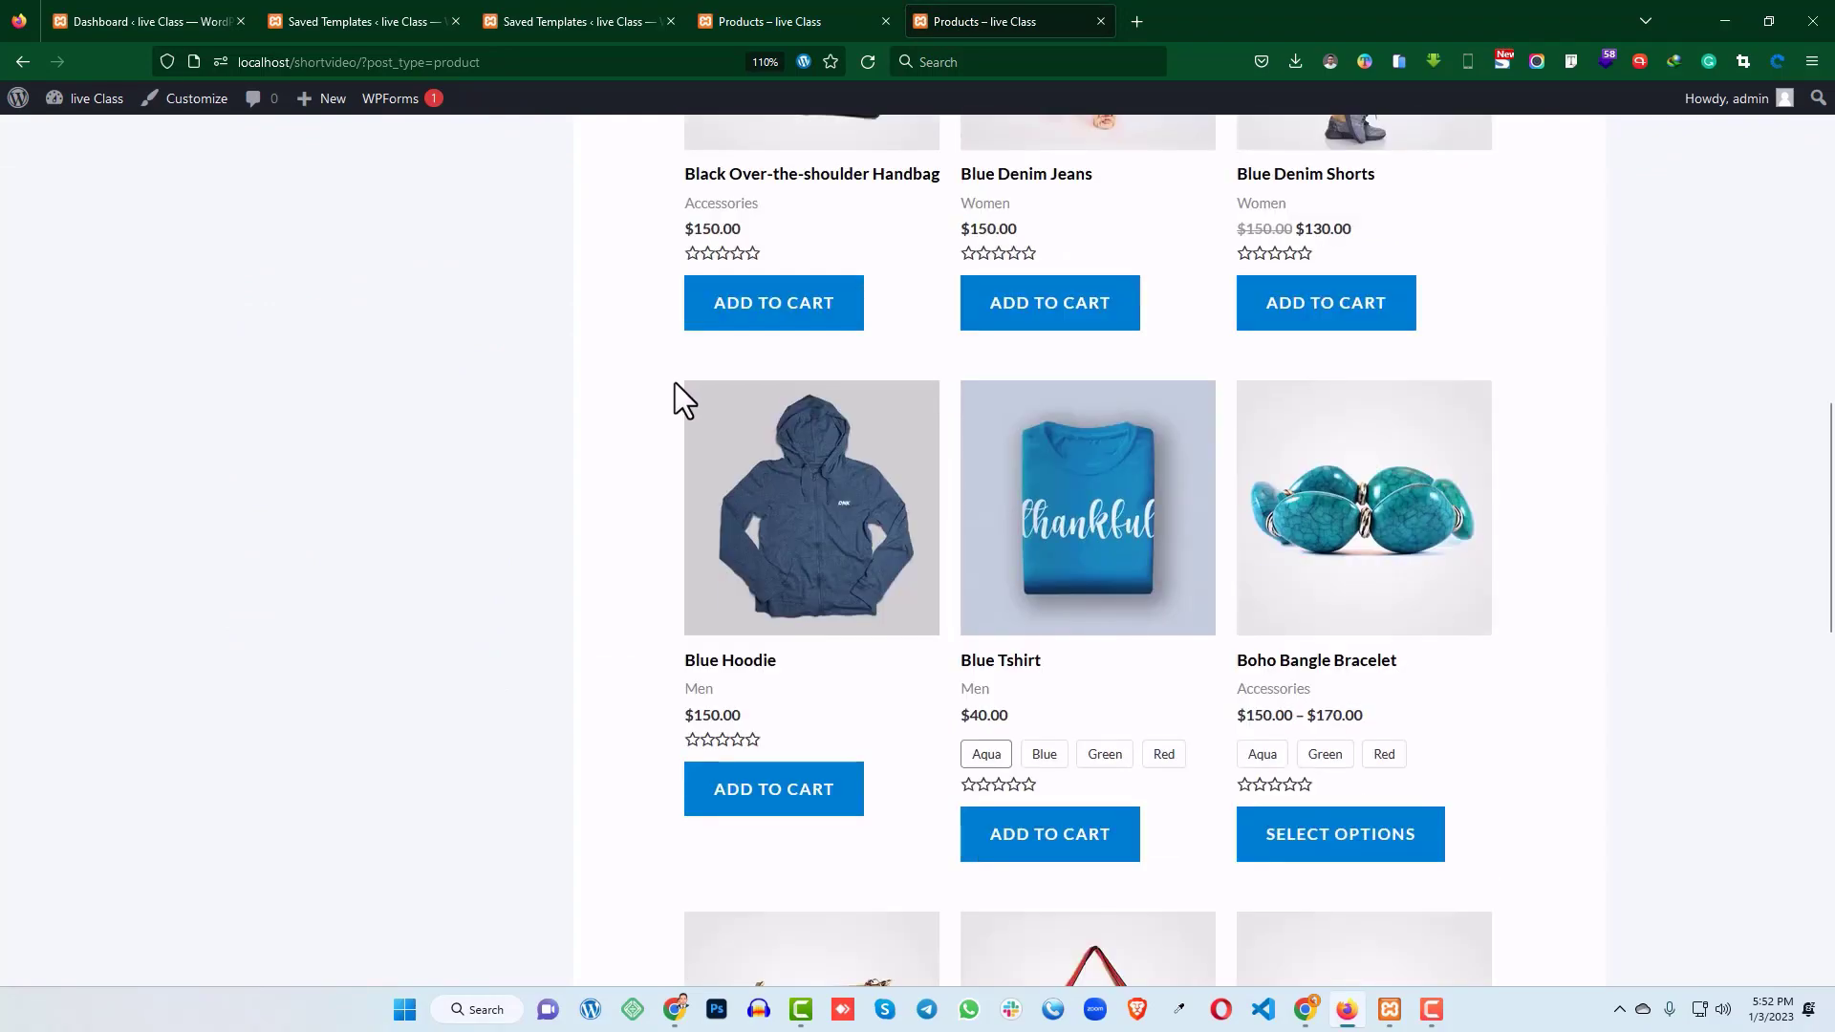
{"action": "scroll", "coordinate": [674, 382], "scroll_direction": "up", "scroll_amount": 5}
{"action": "scroll", "coordinate": [655, 382], "scroll_direction": "up", "scroll_amount": 3}
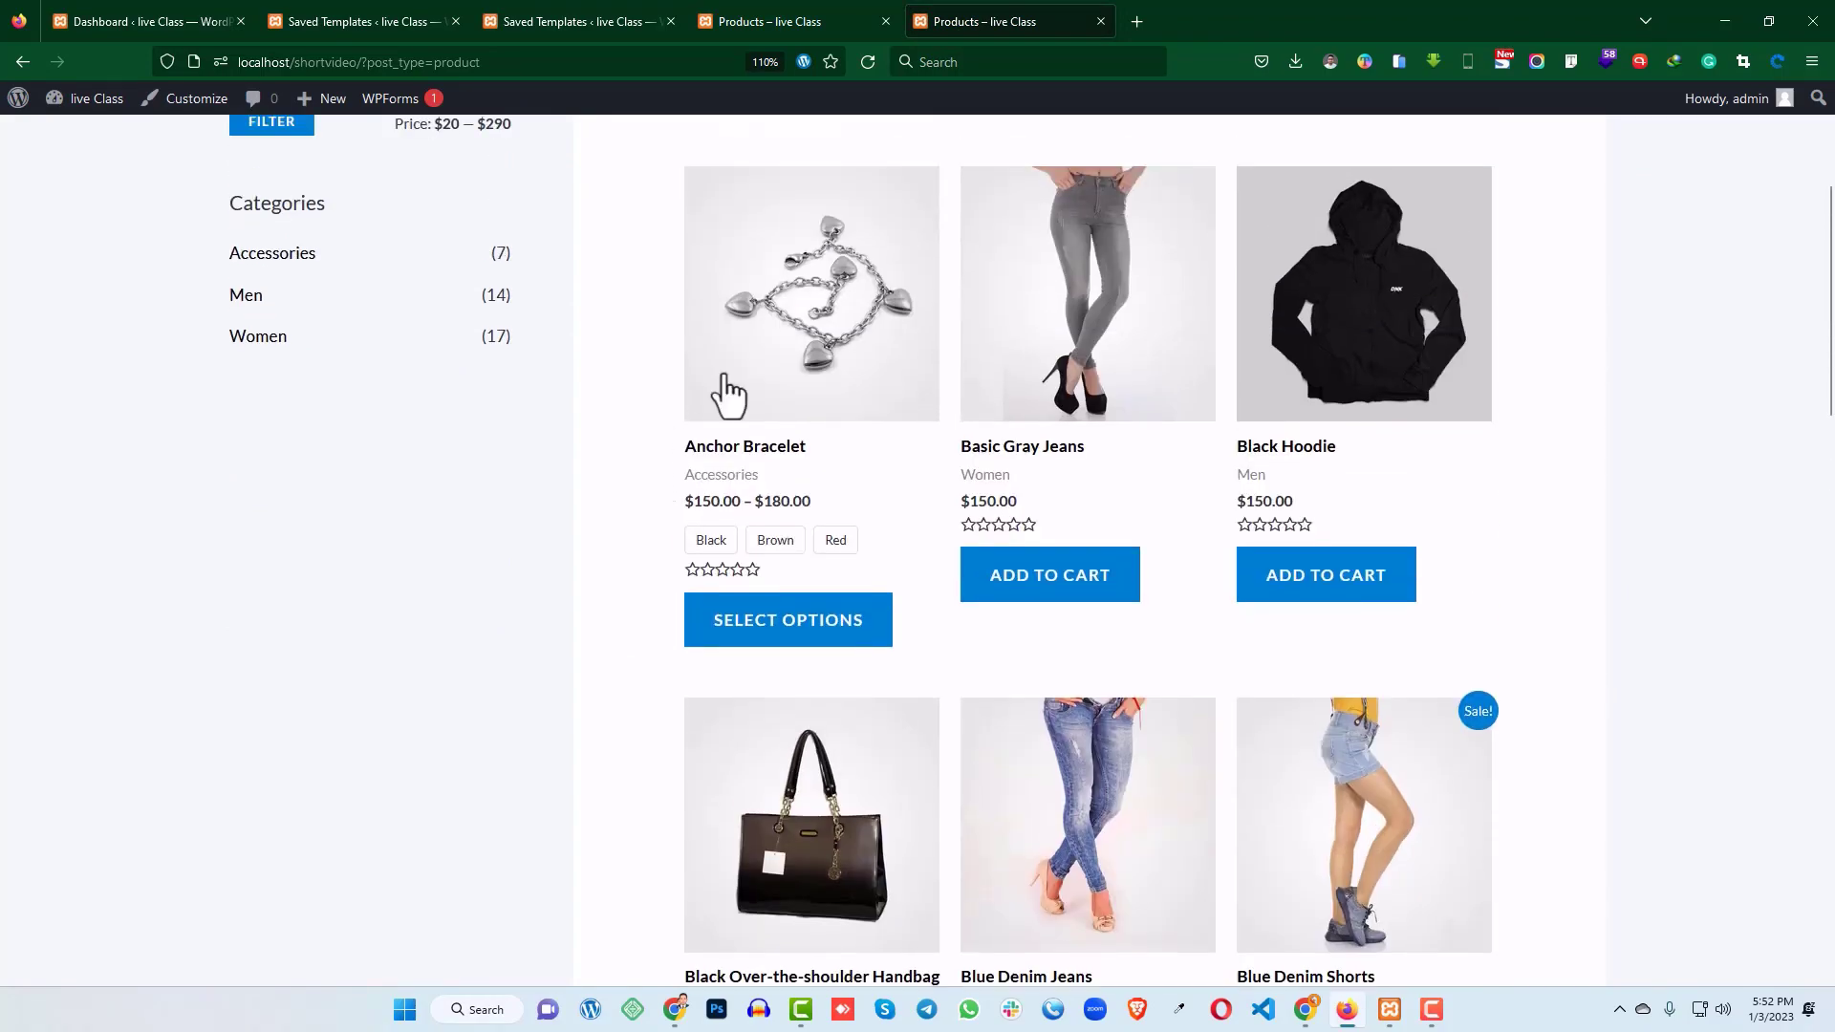
{"action": "scroll", "coordinate": [712, 396], "scroll_direction": "down", "scroll_amount": 10}
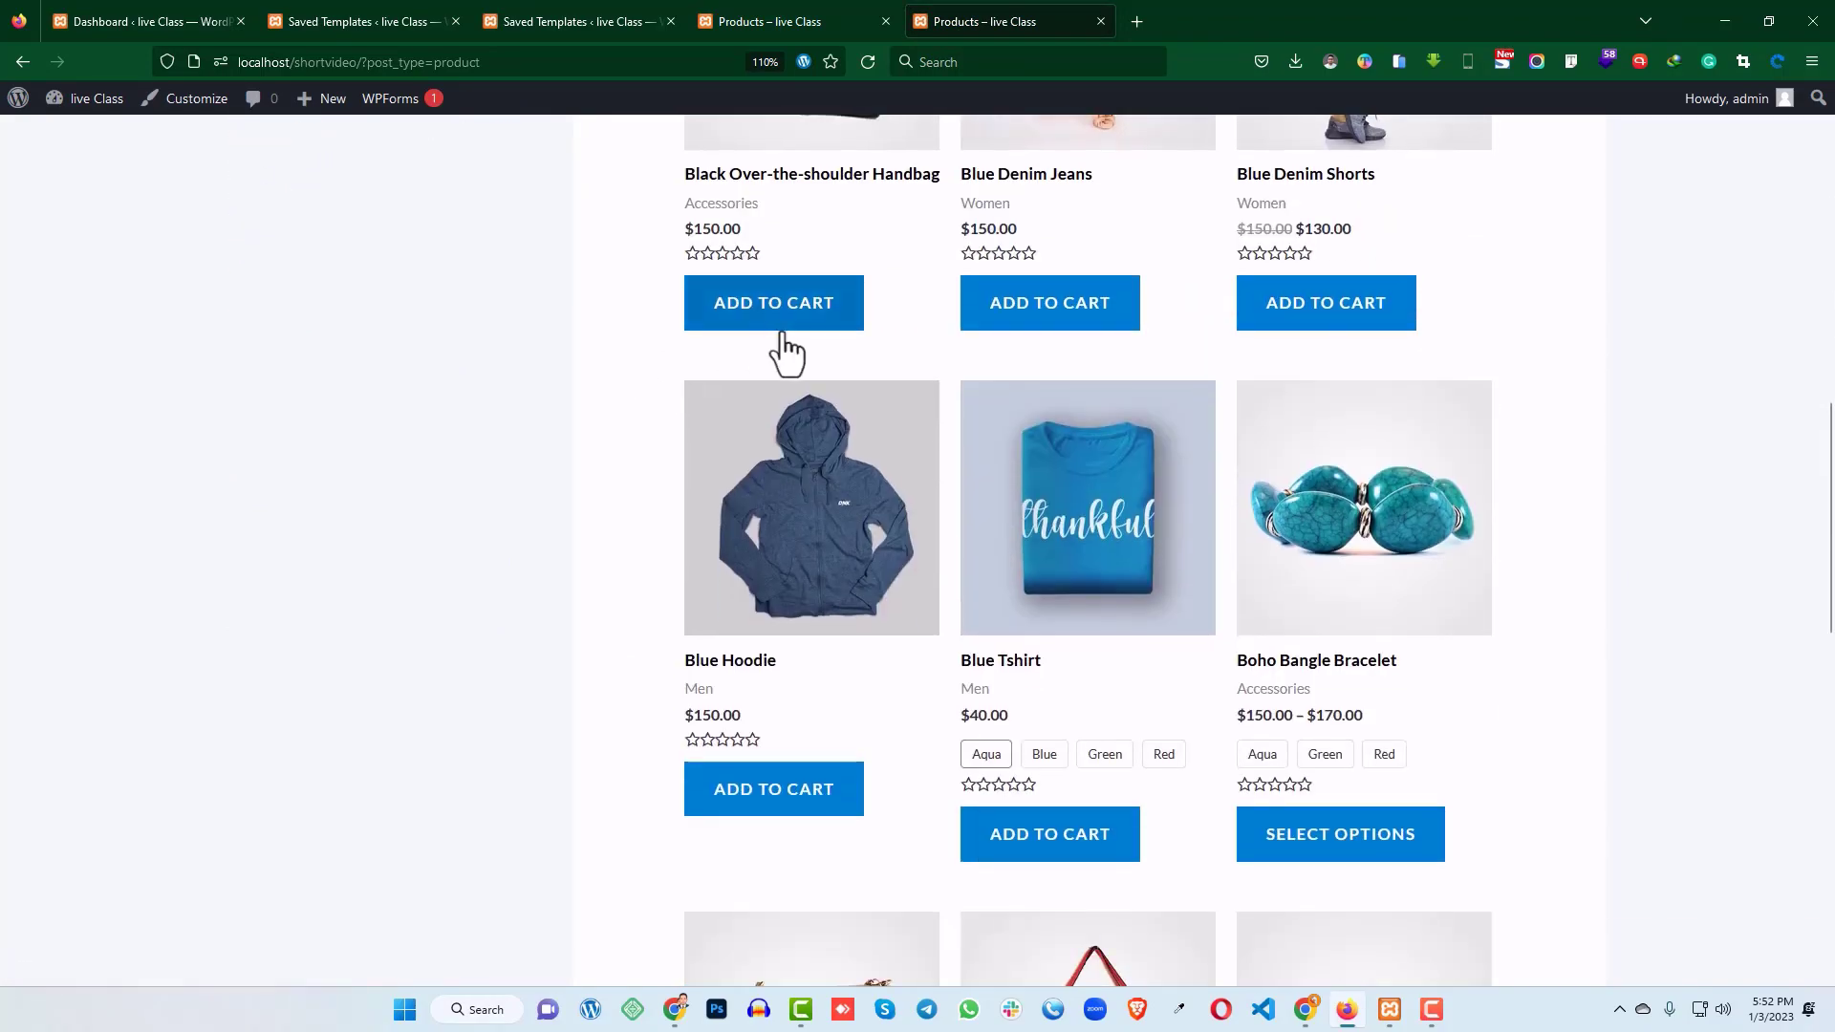
{"action": "scroll", "coordinate": [765, 383], "scroll_direction": "up", "scroll_amount": 12}
{"action": "scroll", "coordinate": [764, 335], "scroll_direction": "up", "scroll_amount": 3}
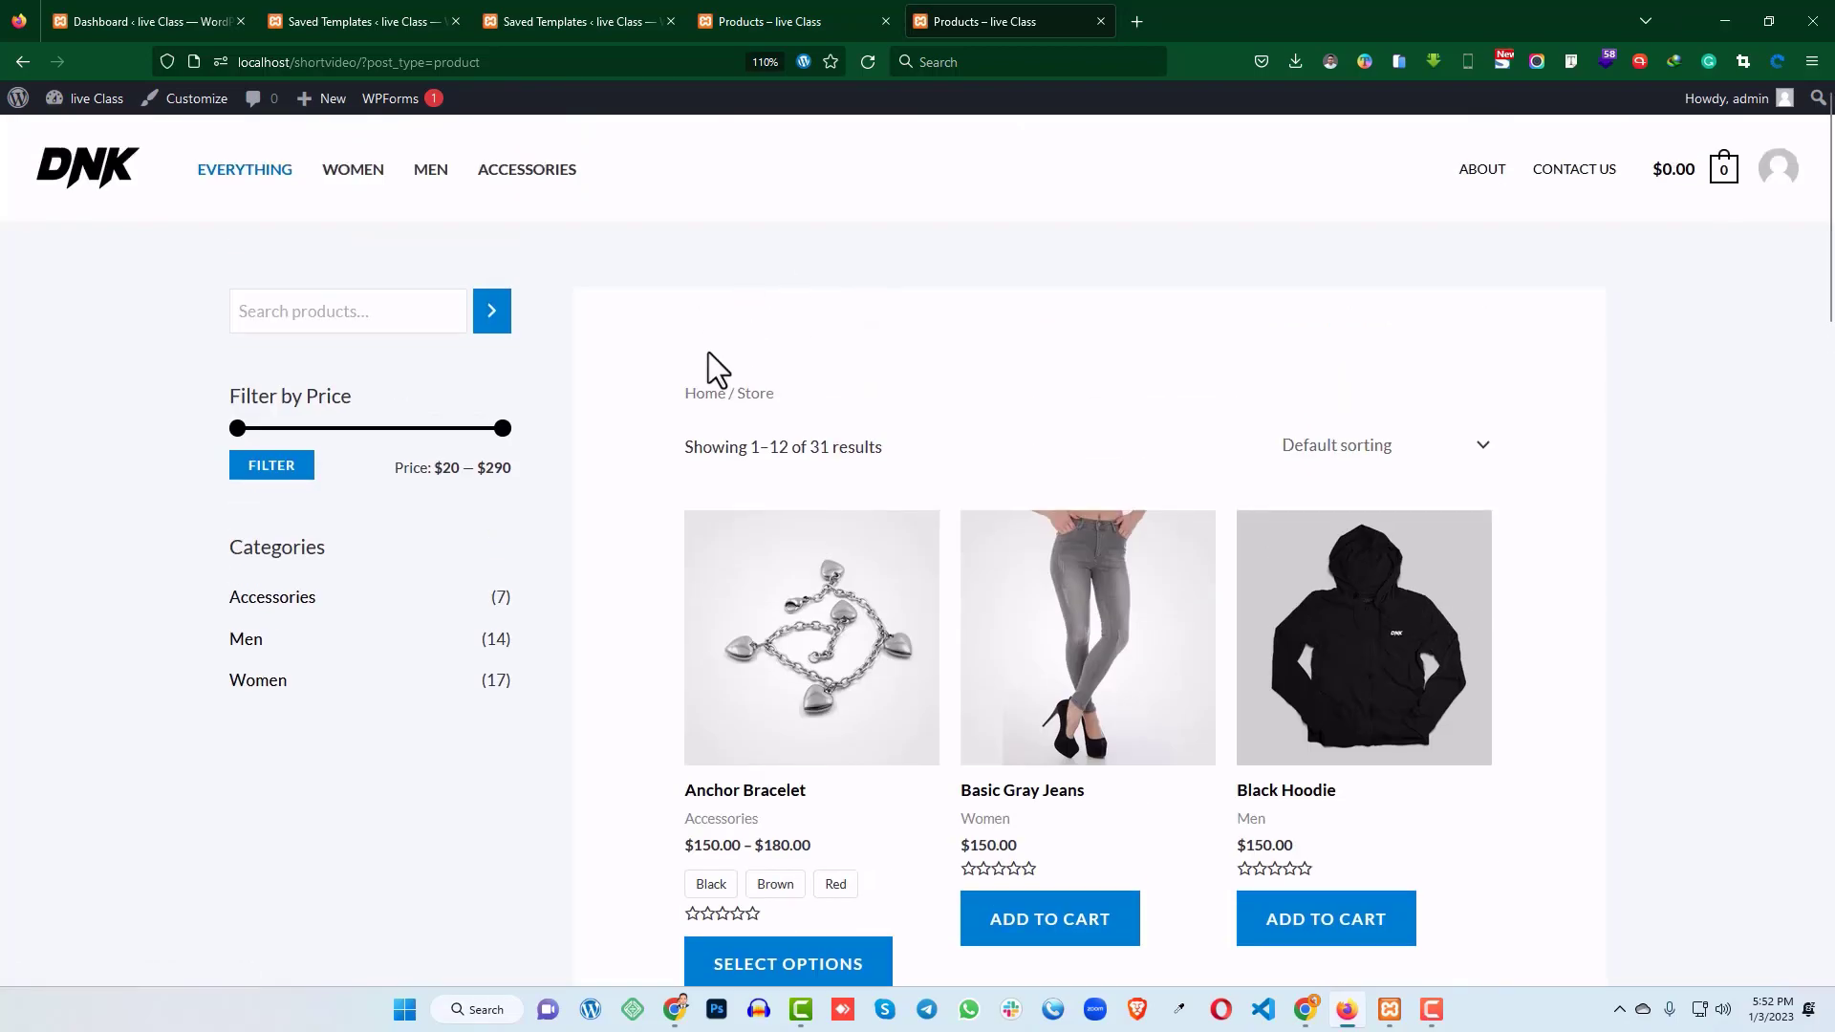
- Examine the custom shop page's banner, category cards, search and sorting controls, and product grid
{"action": "left_click", "coordinate": [776, 17]}
{"action": "scroll", "coordinate": [669, 382], "scroll_direction": "down", "scroll_amount": 5}
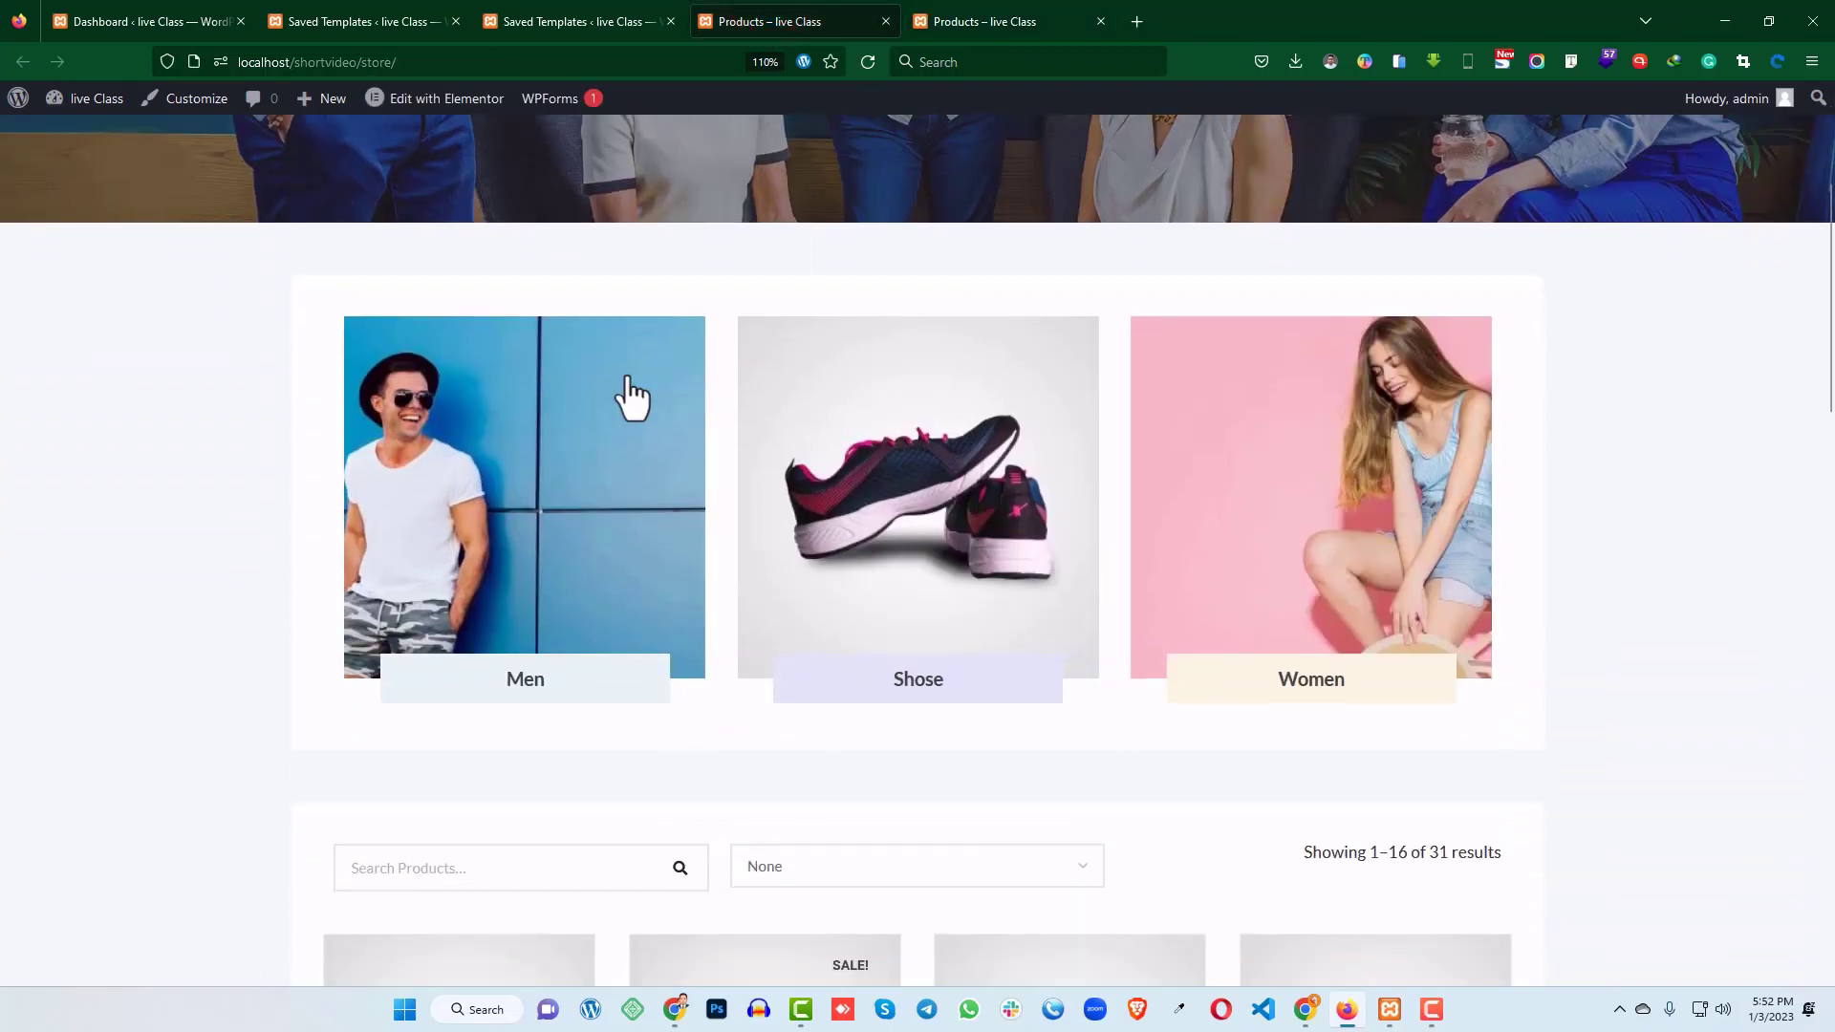
{"action": "scroll", "coordinate": [669, 339], "scroll_direction": "down", "scroll_amount": 5}
{"action": "scroll", "coordinate": [688, 339], "scroll_direction": "up", "scroll_amount": 10}
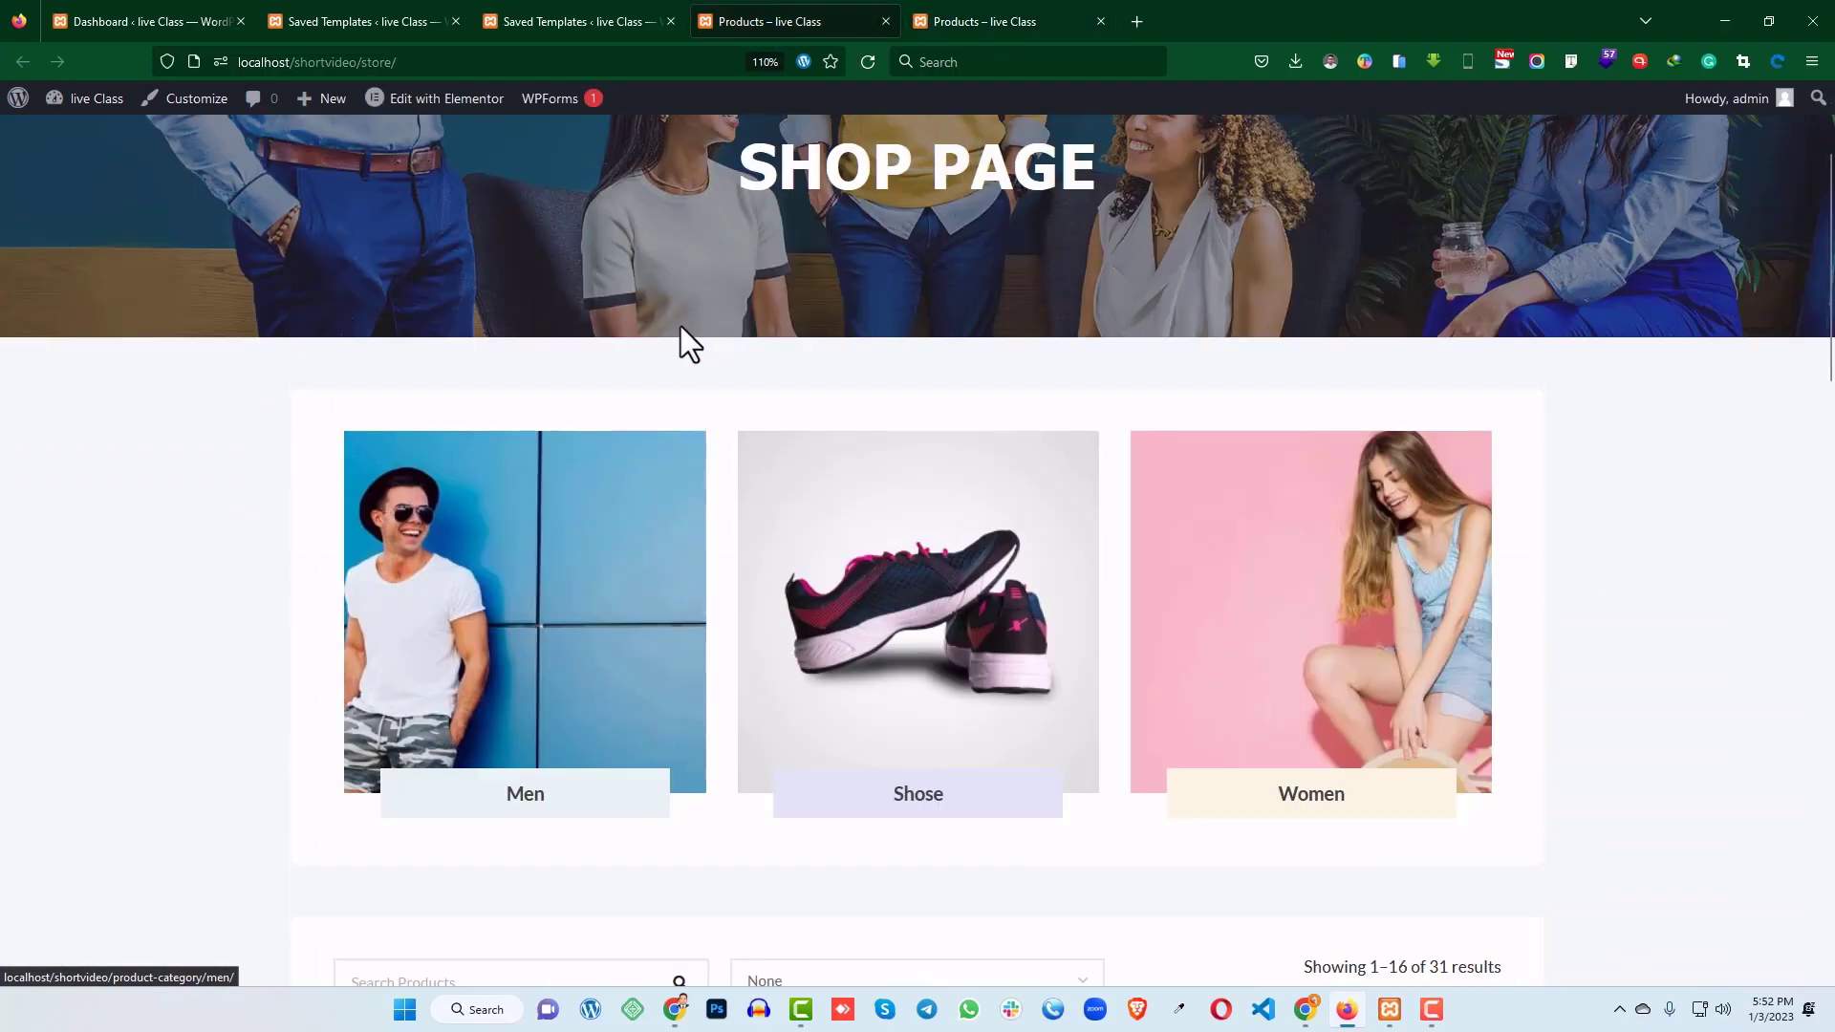
{"action": "scroll", "coordinate": [631, 450], "scroll_direction": "down", "scroll_amount": 5}
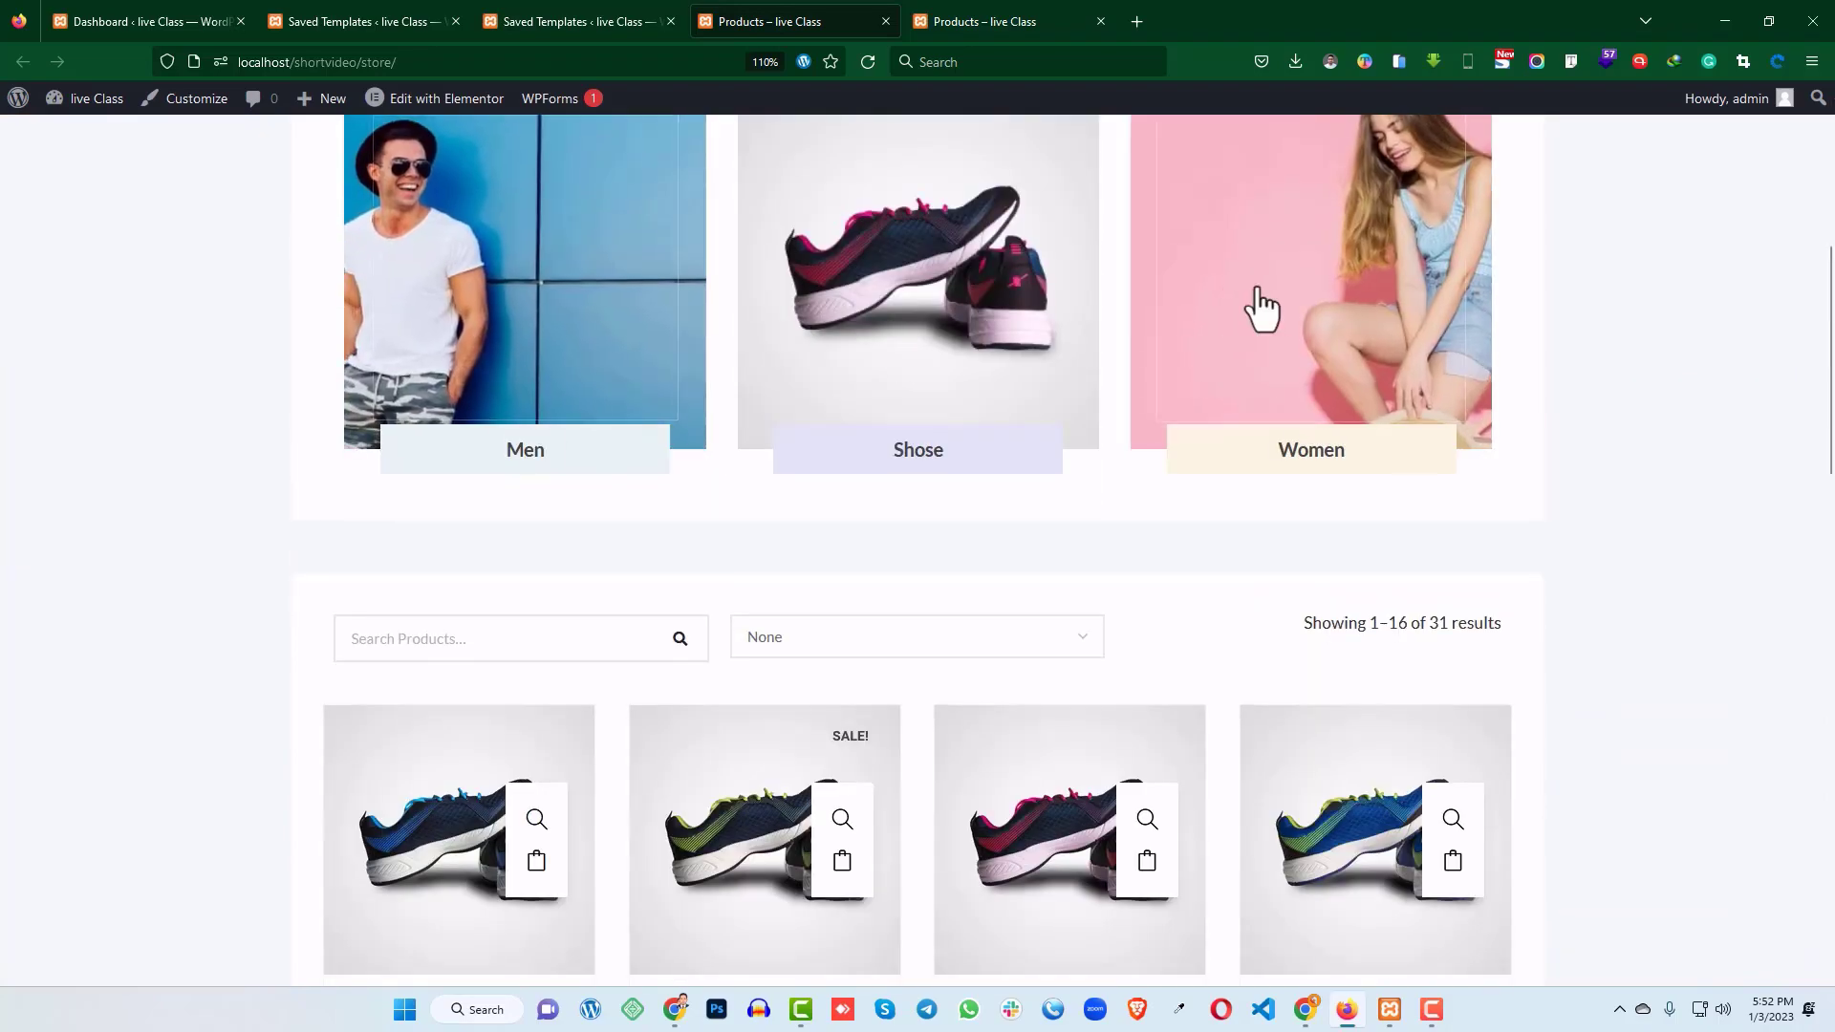
{"action": "scroll", "coordinate": [926, 336], "scroll_direction": "down", "scroll_amount": 5}
{"action": "scroll", "coordinate": [535, 421], "scroll_direction": "down", "scroll_amount": 7}
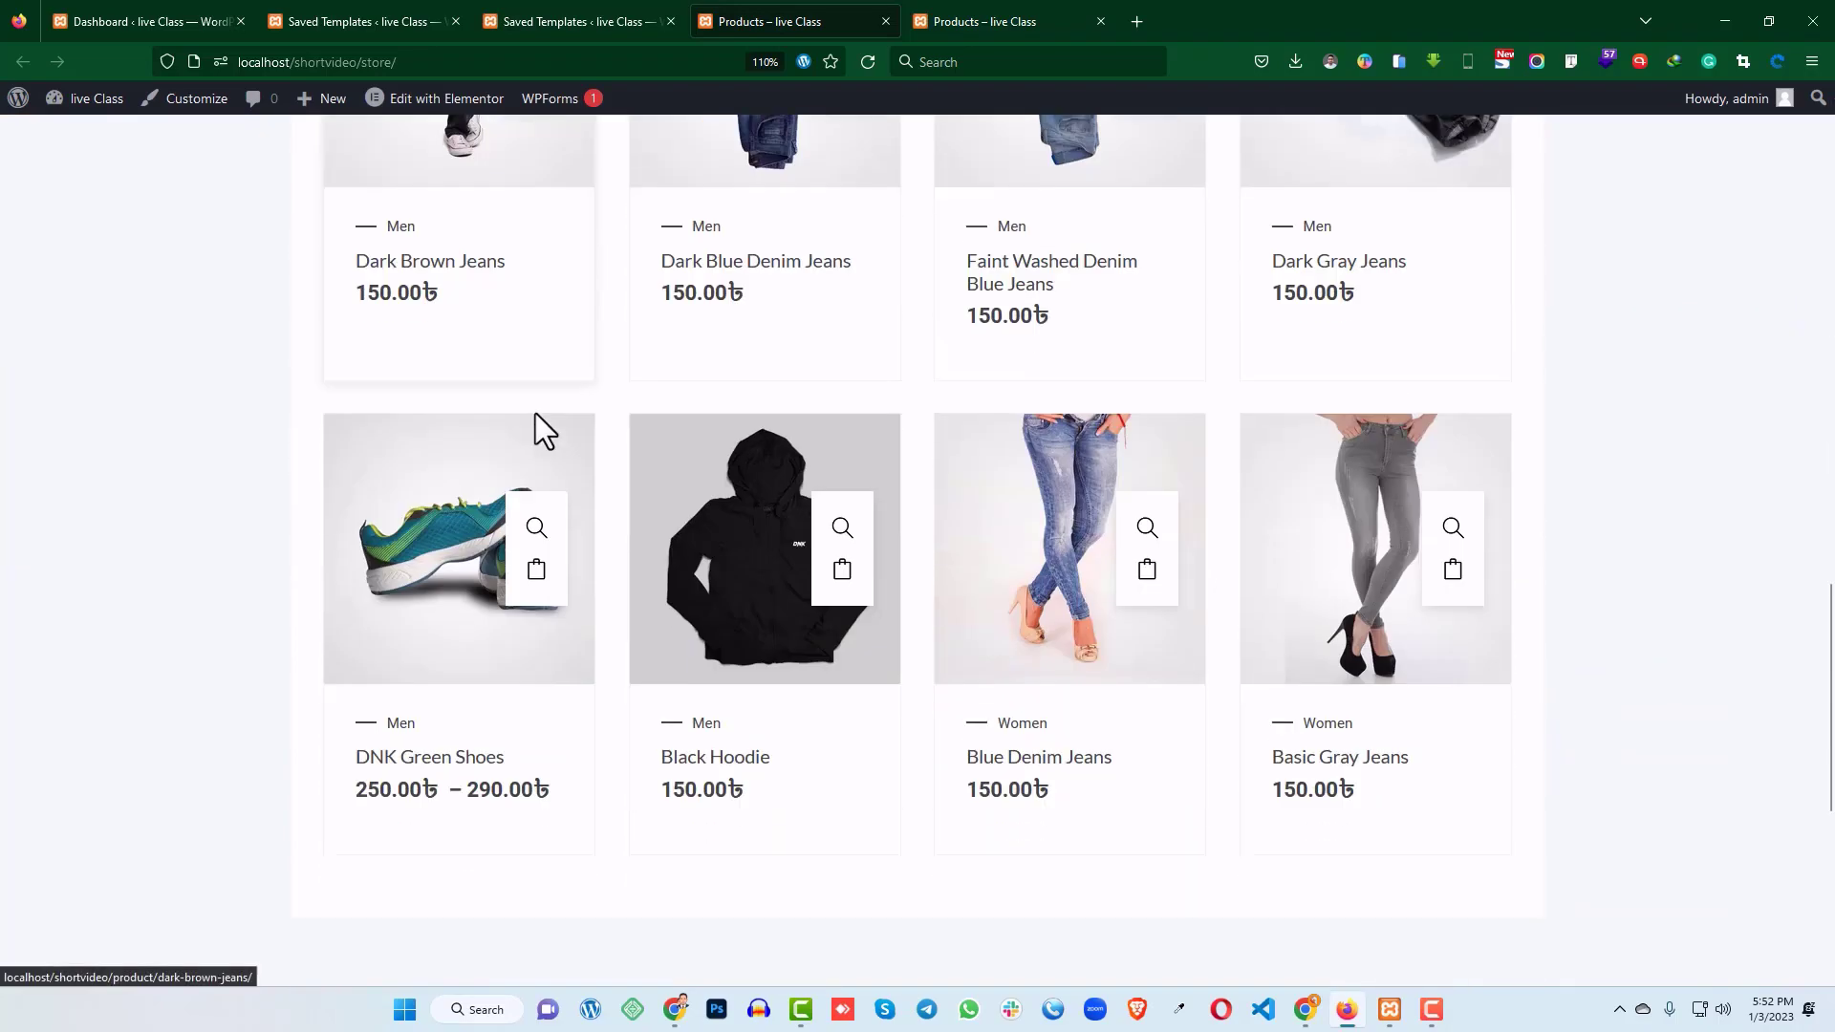
{"action": "scroll", "coordinate": [545, 420], "scroll_direction": "up", "scroll_amount": 9}
{"action": "scroll", "coordinate": [573, 411], "scroll_direction": "up", "scroll_amount": 5}
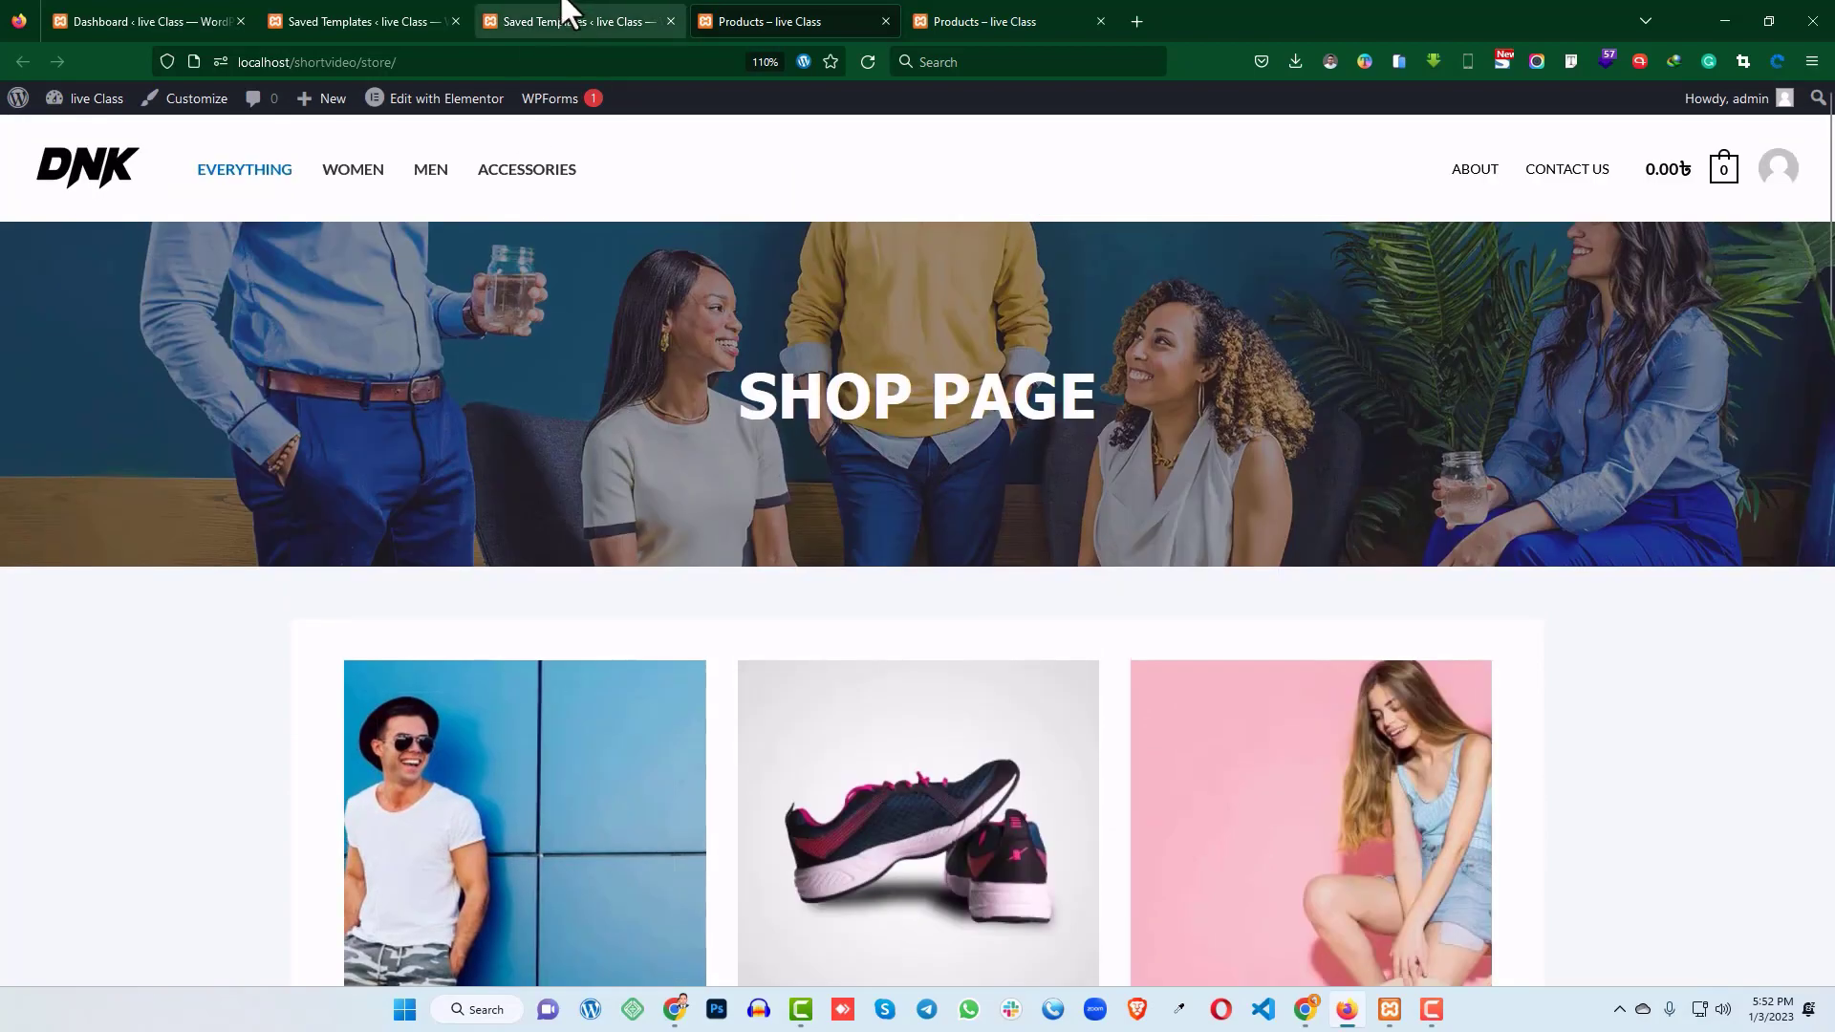
- Create a new Elementor template of type Page named "Shop Page"
{"action": "left_click", "coordinate": [571, 21]}
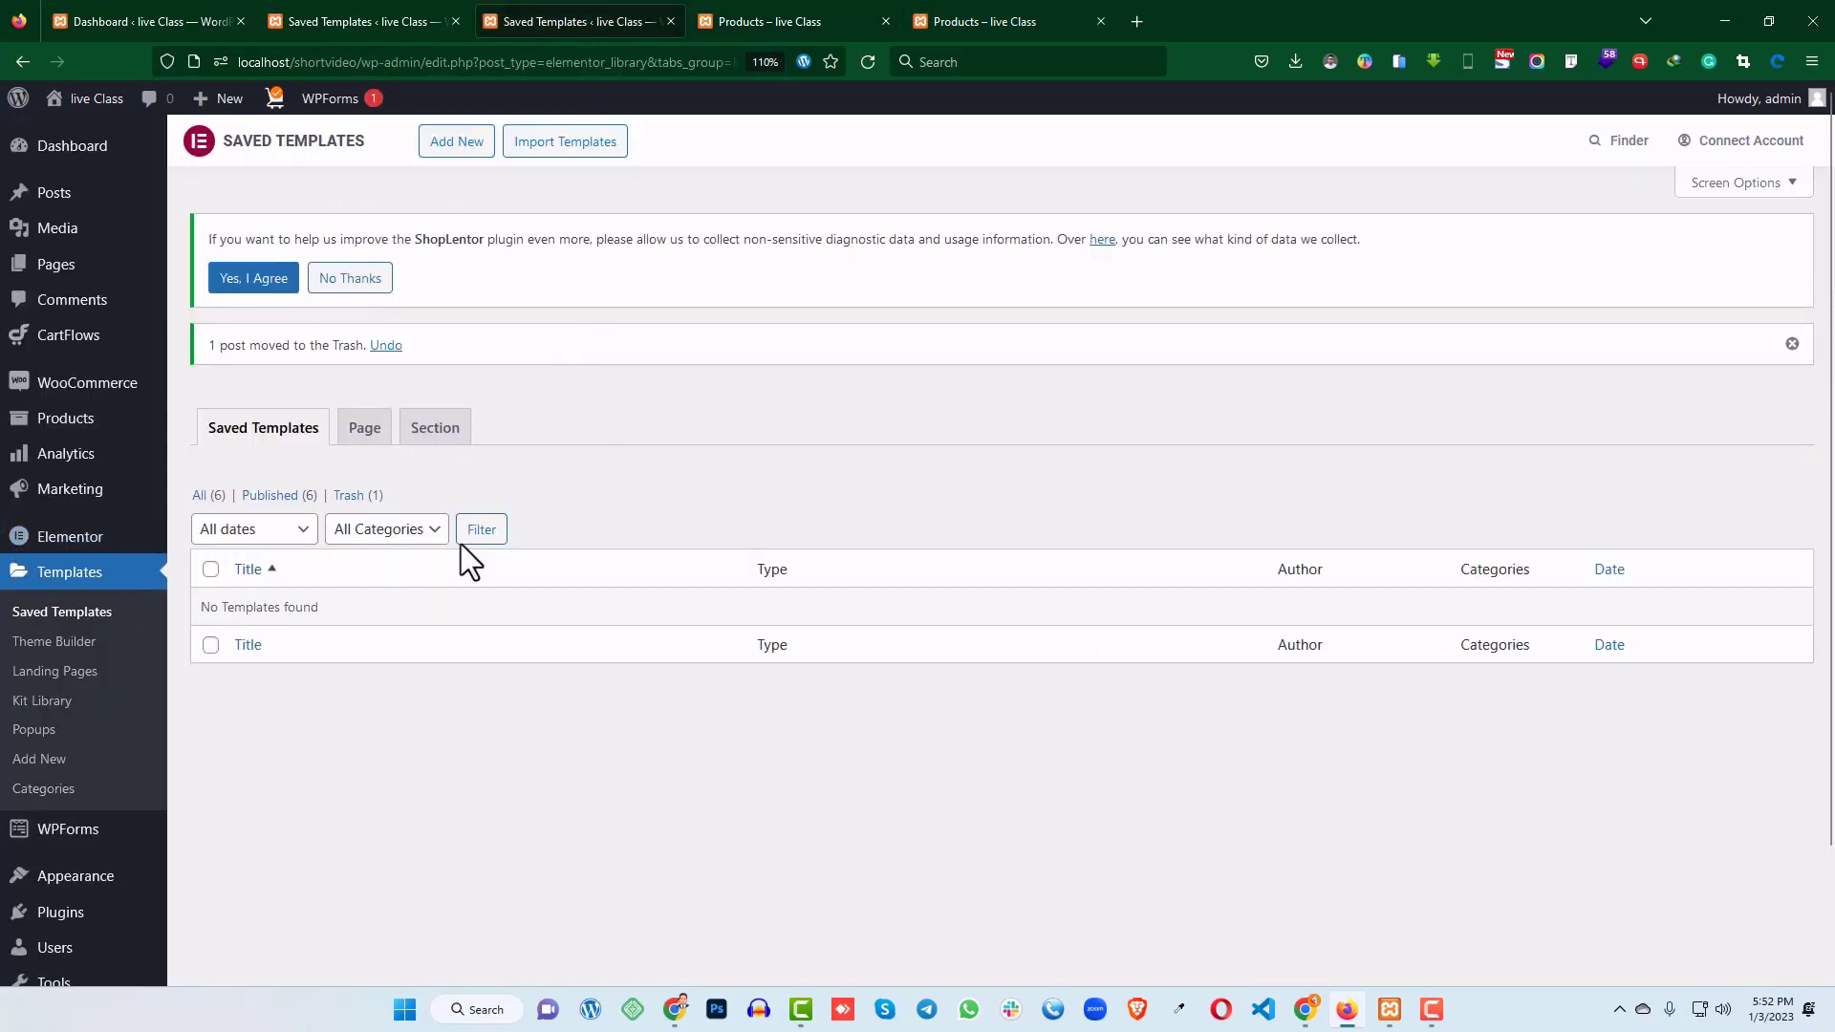
{"action": "left_click", "coordinate": [465, 145]}
{"action": "left_click", "coordinate": [973, 525]}
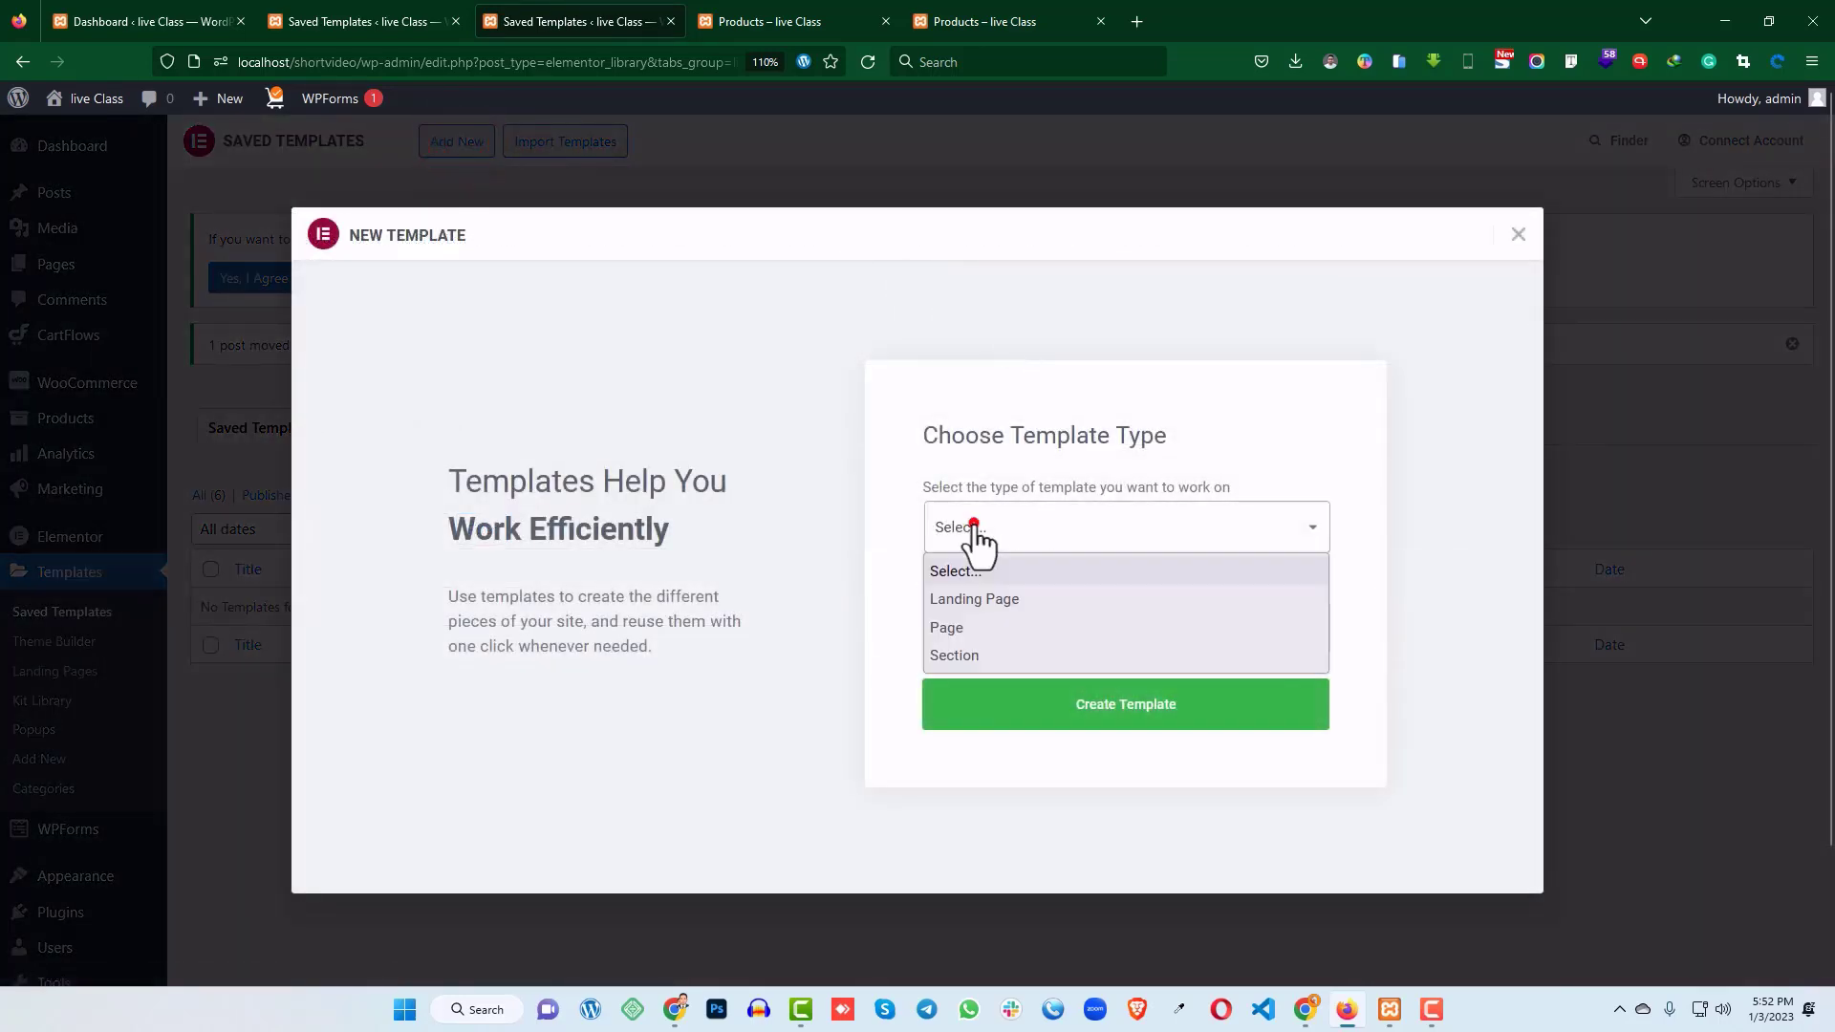
{"action": "left_click", "coordinate": [954, 628]}
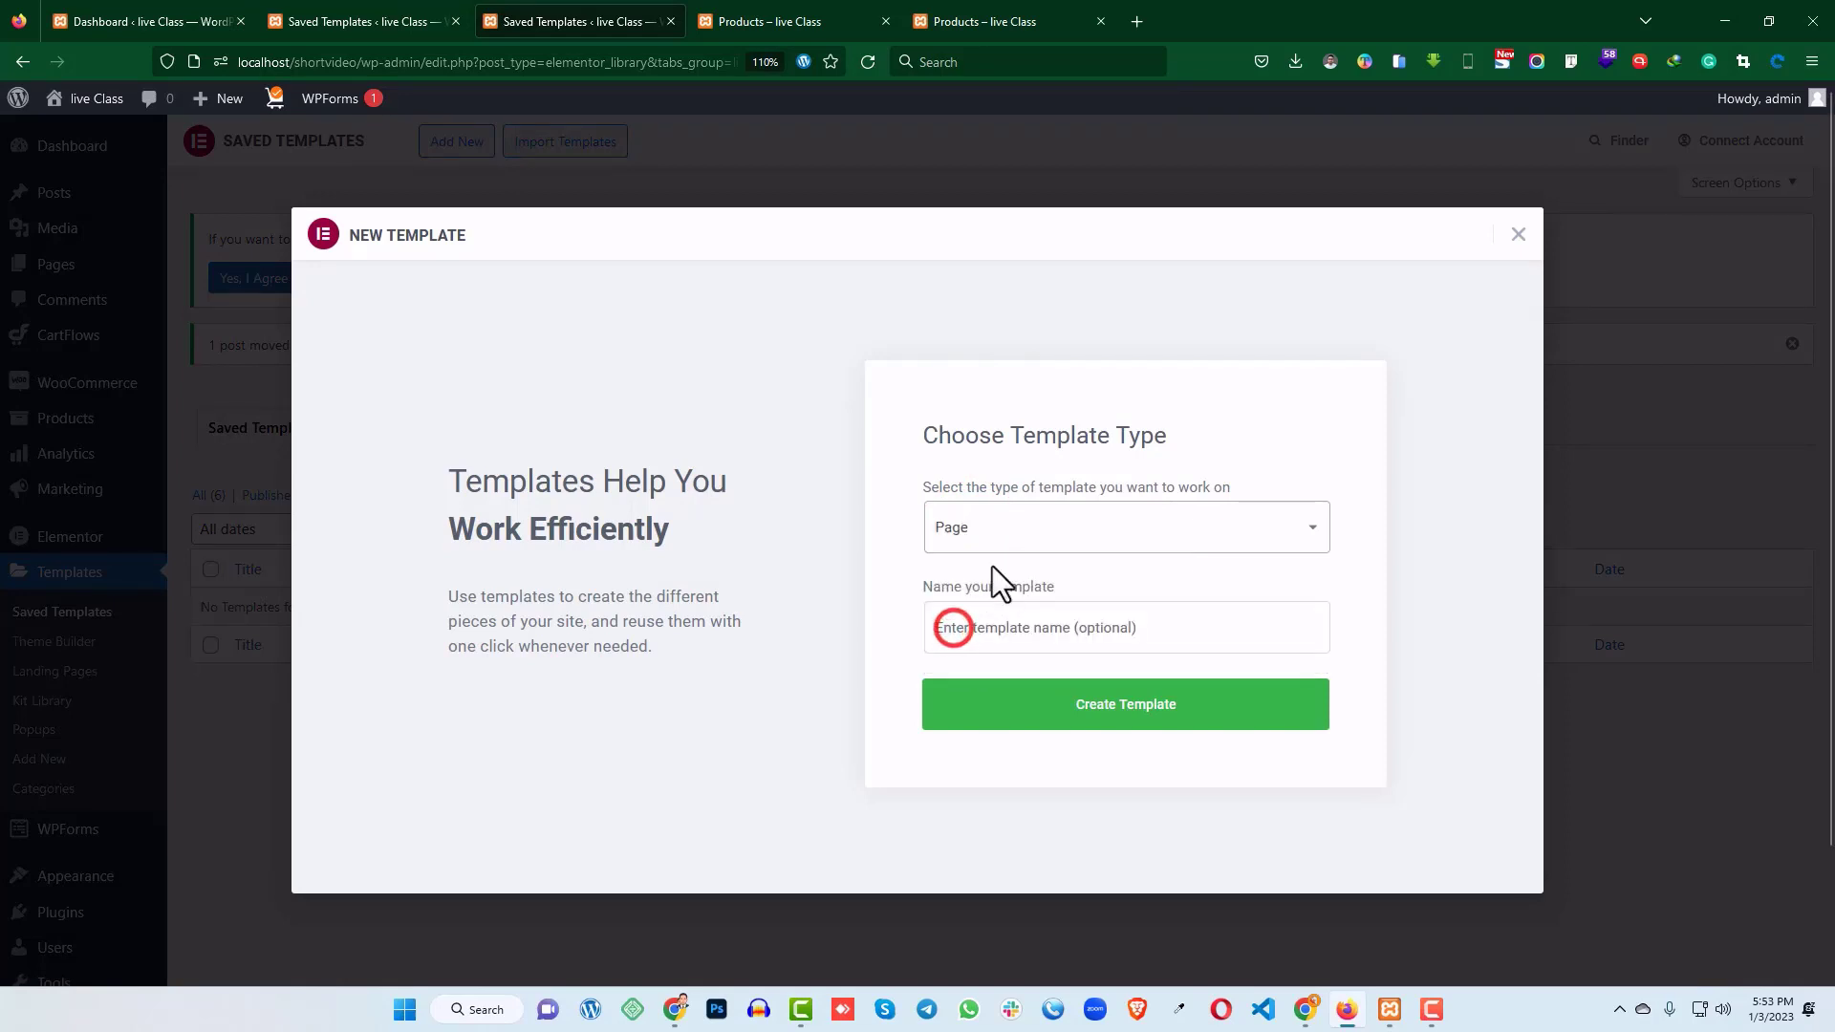
{"action": "left_click", "coordinate": [992, 627]}
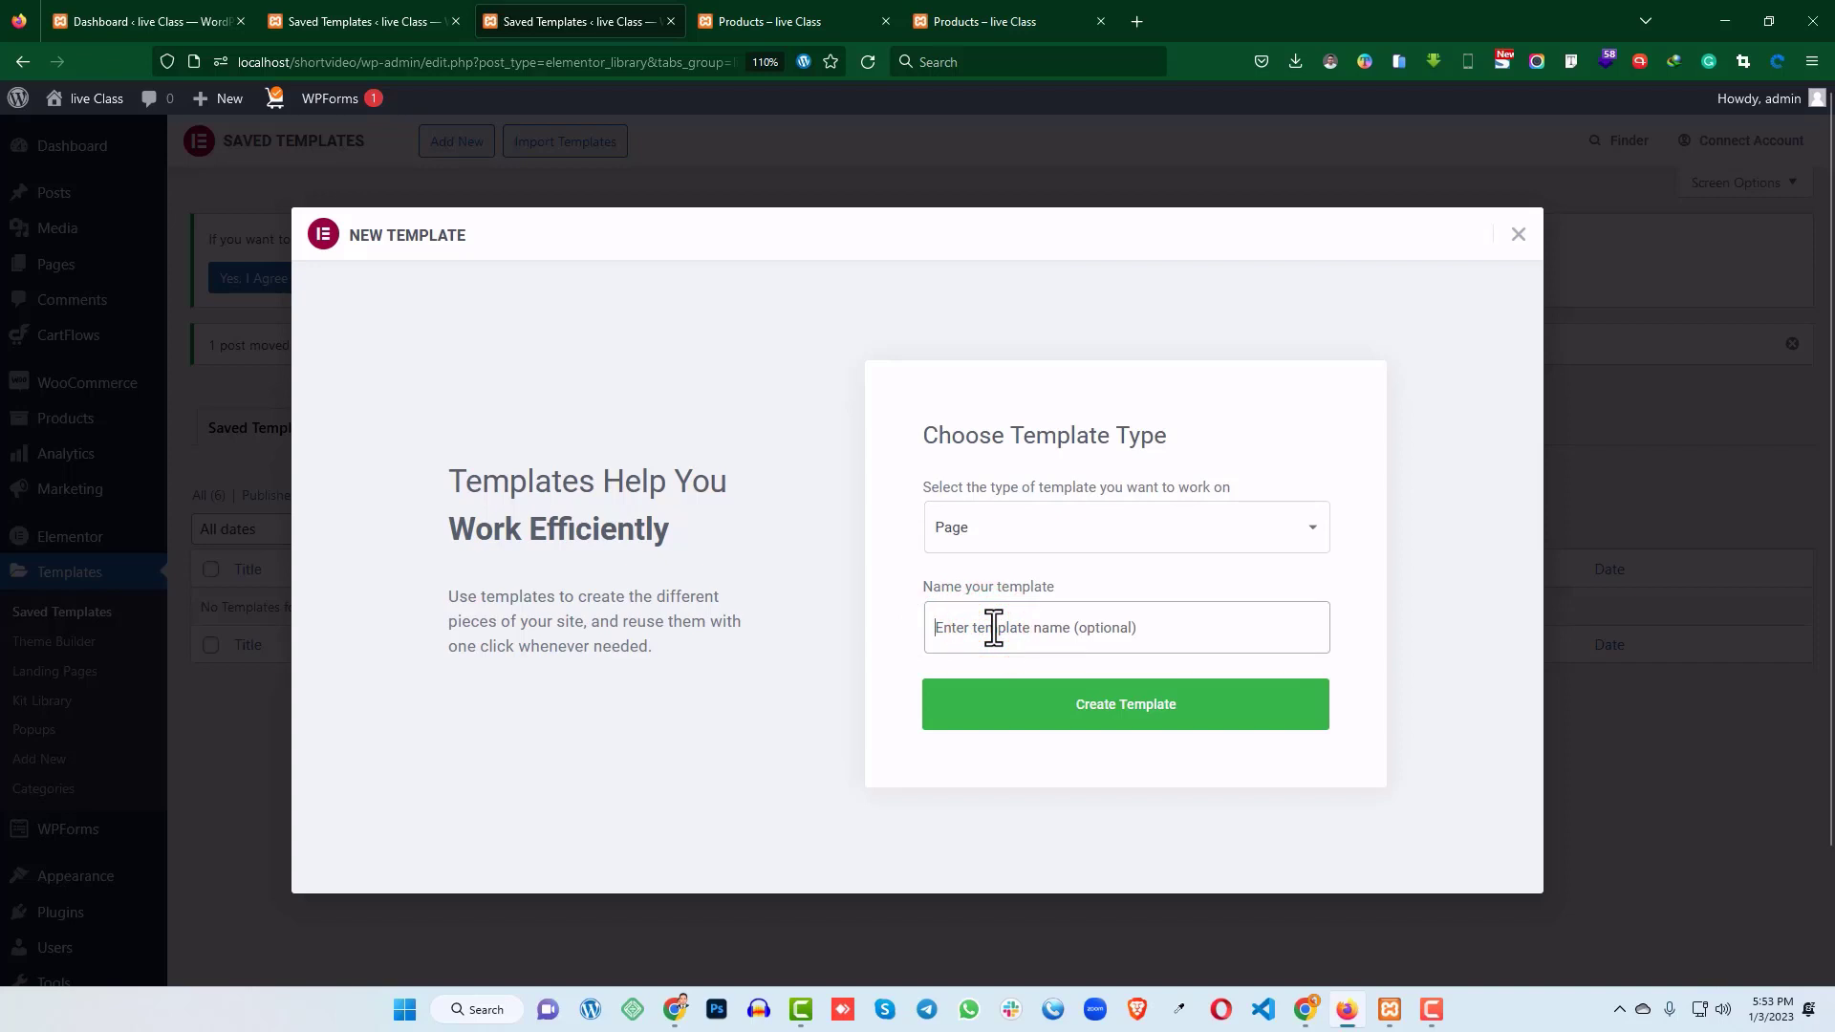
{"action": "type", "text": "Shop "}
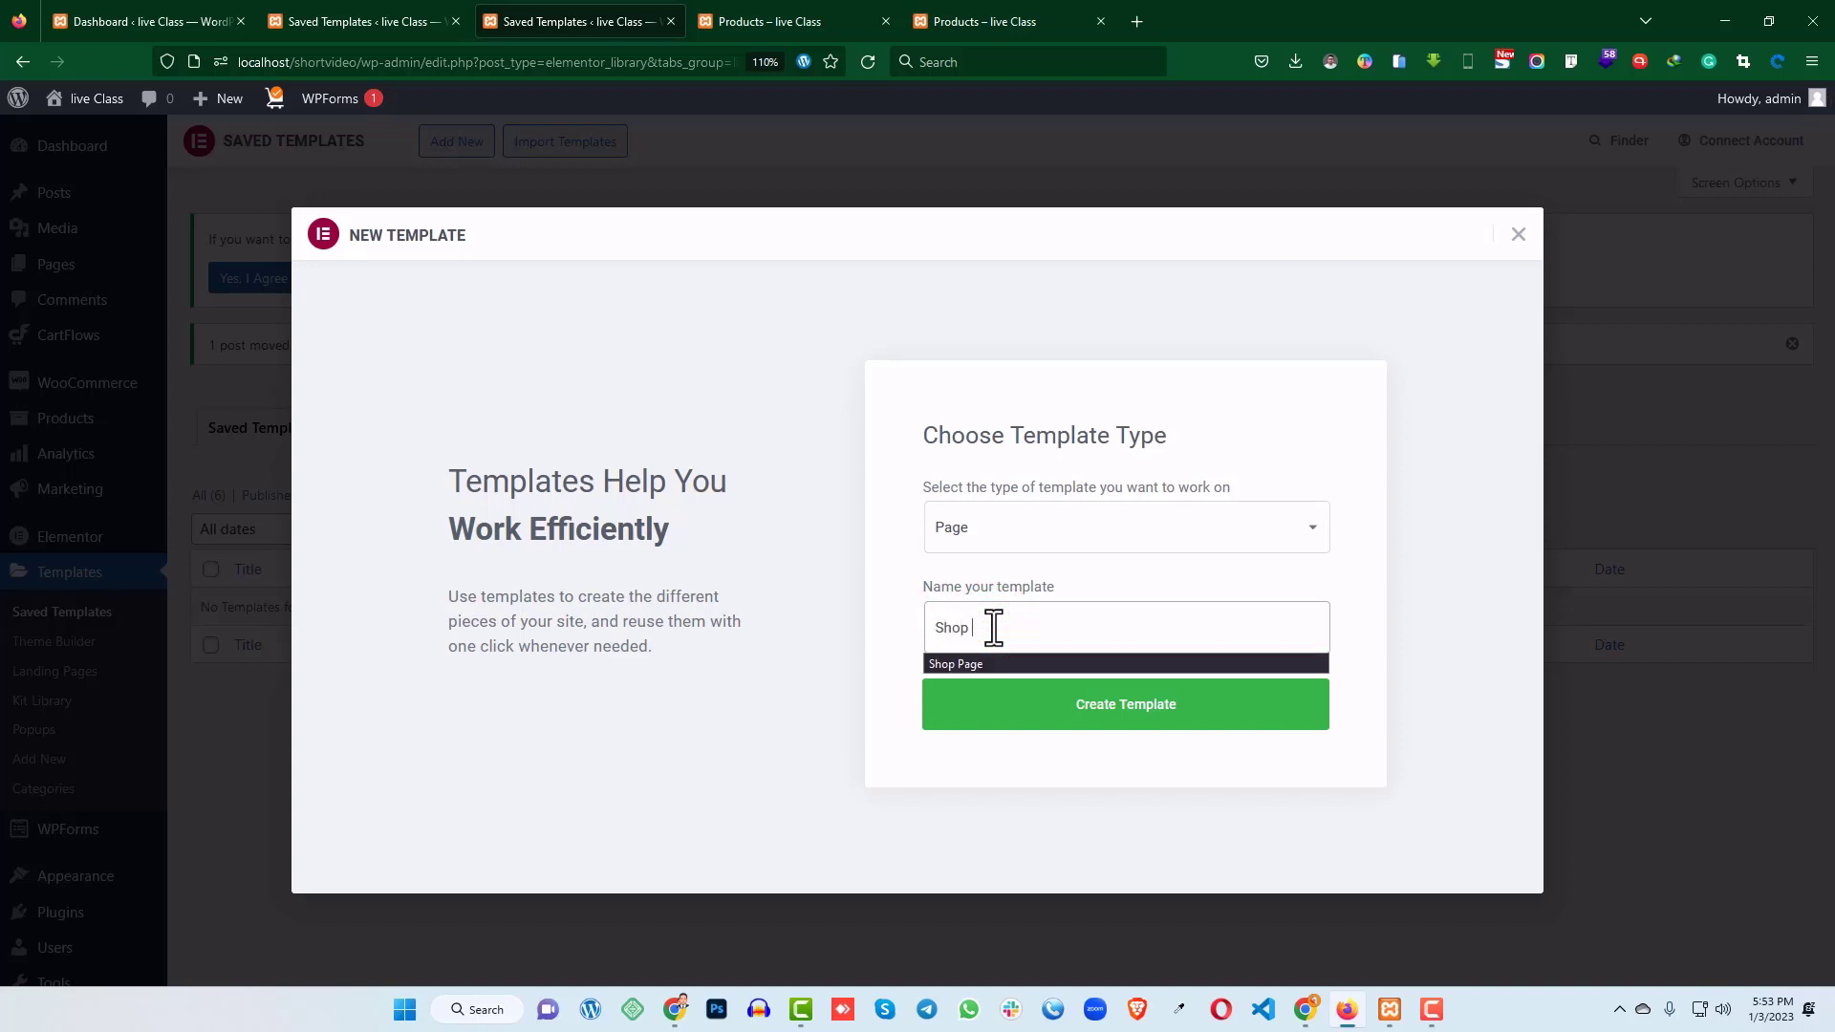
{"action": "type", "text": "Page"}
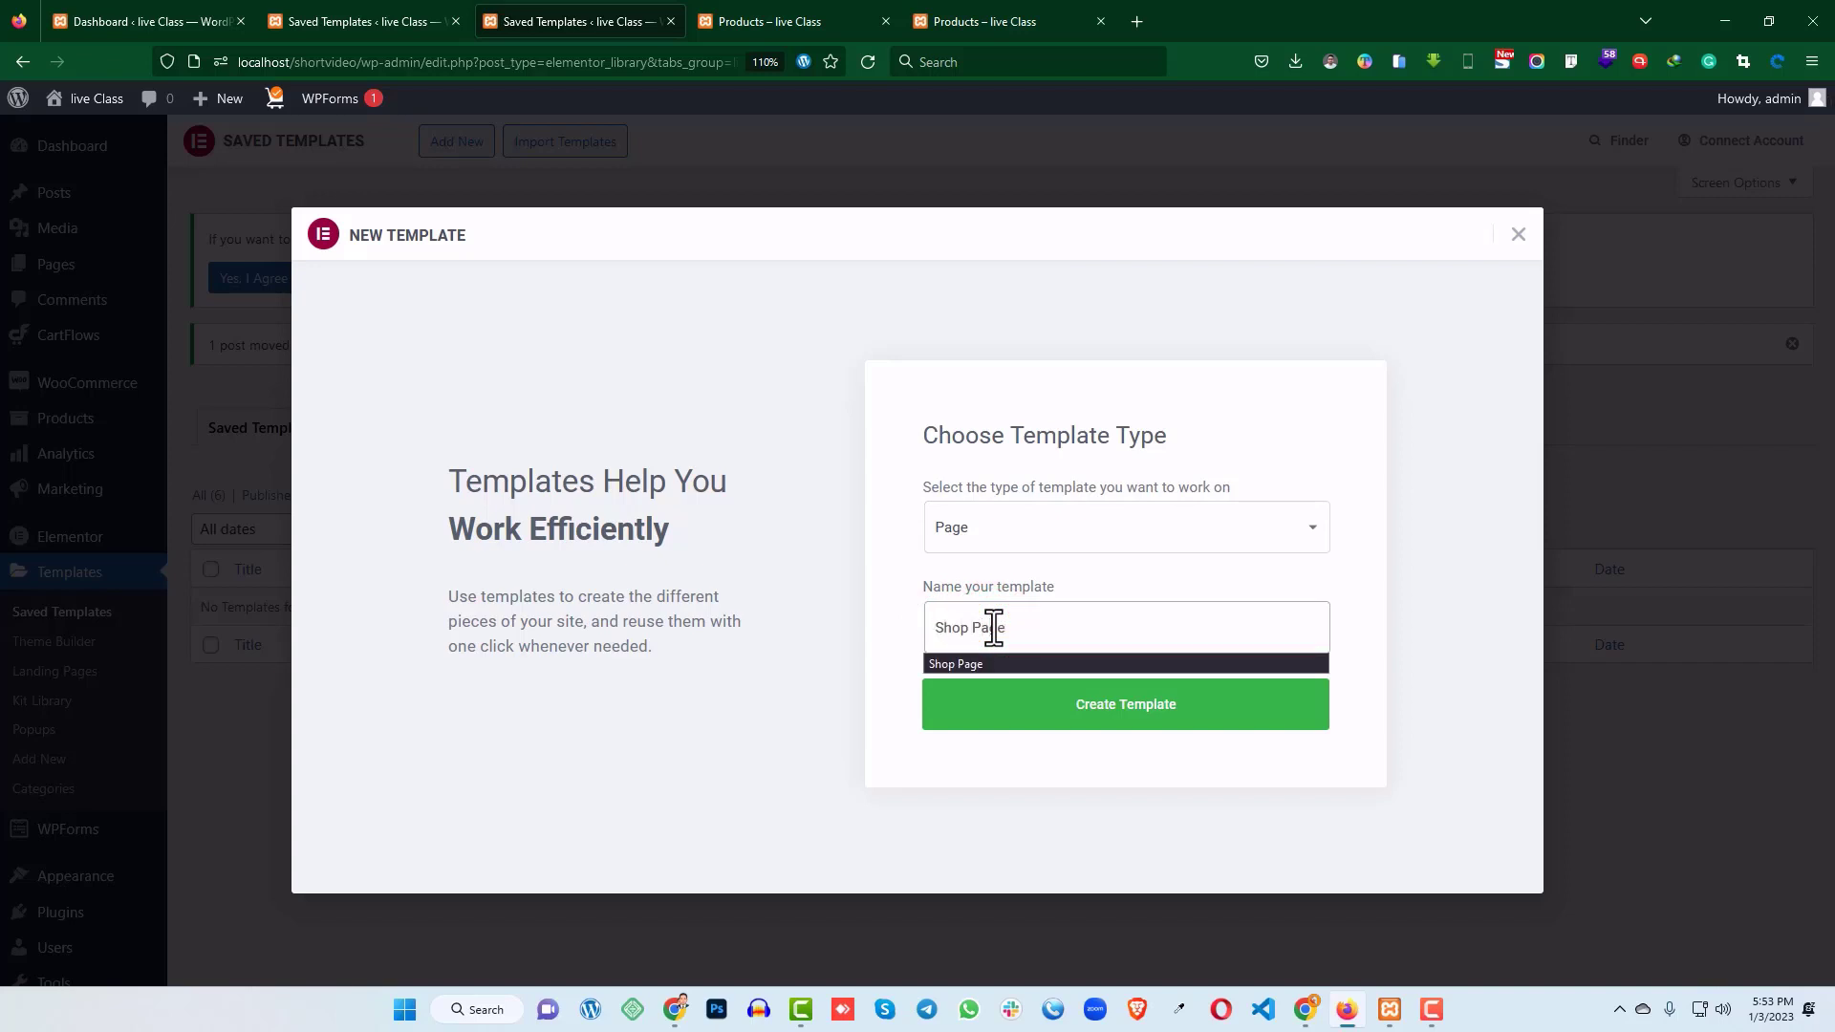
{"action": "left_click", "coordinate": [1101, 709]}
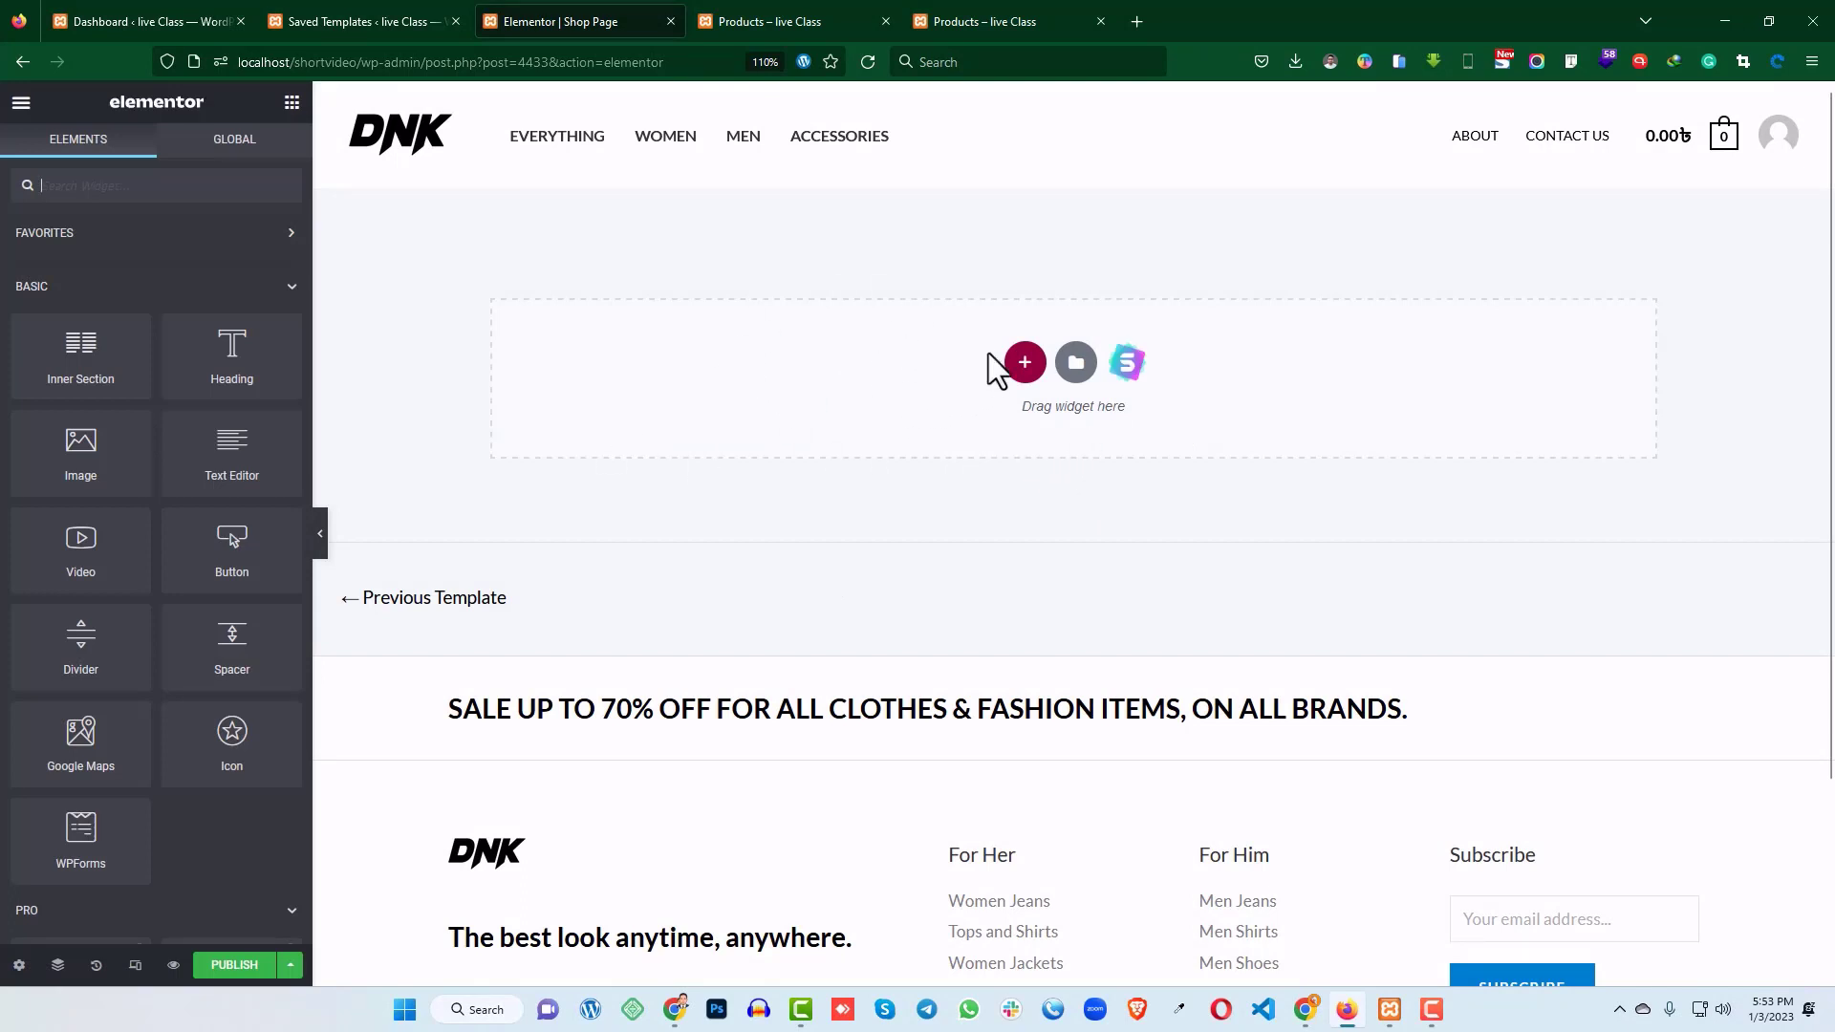
- Review the custom shop page's banner and highlight its "SHOP PAGE" heading as a reference for the new template
{"action": "left_click", "coordinate": [771, 21]}
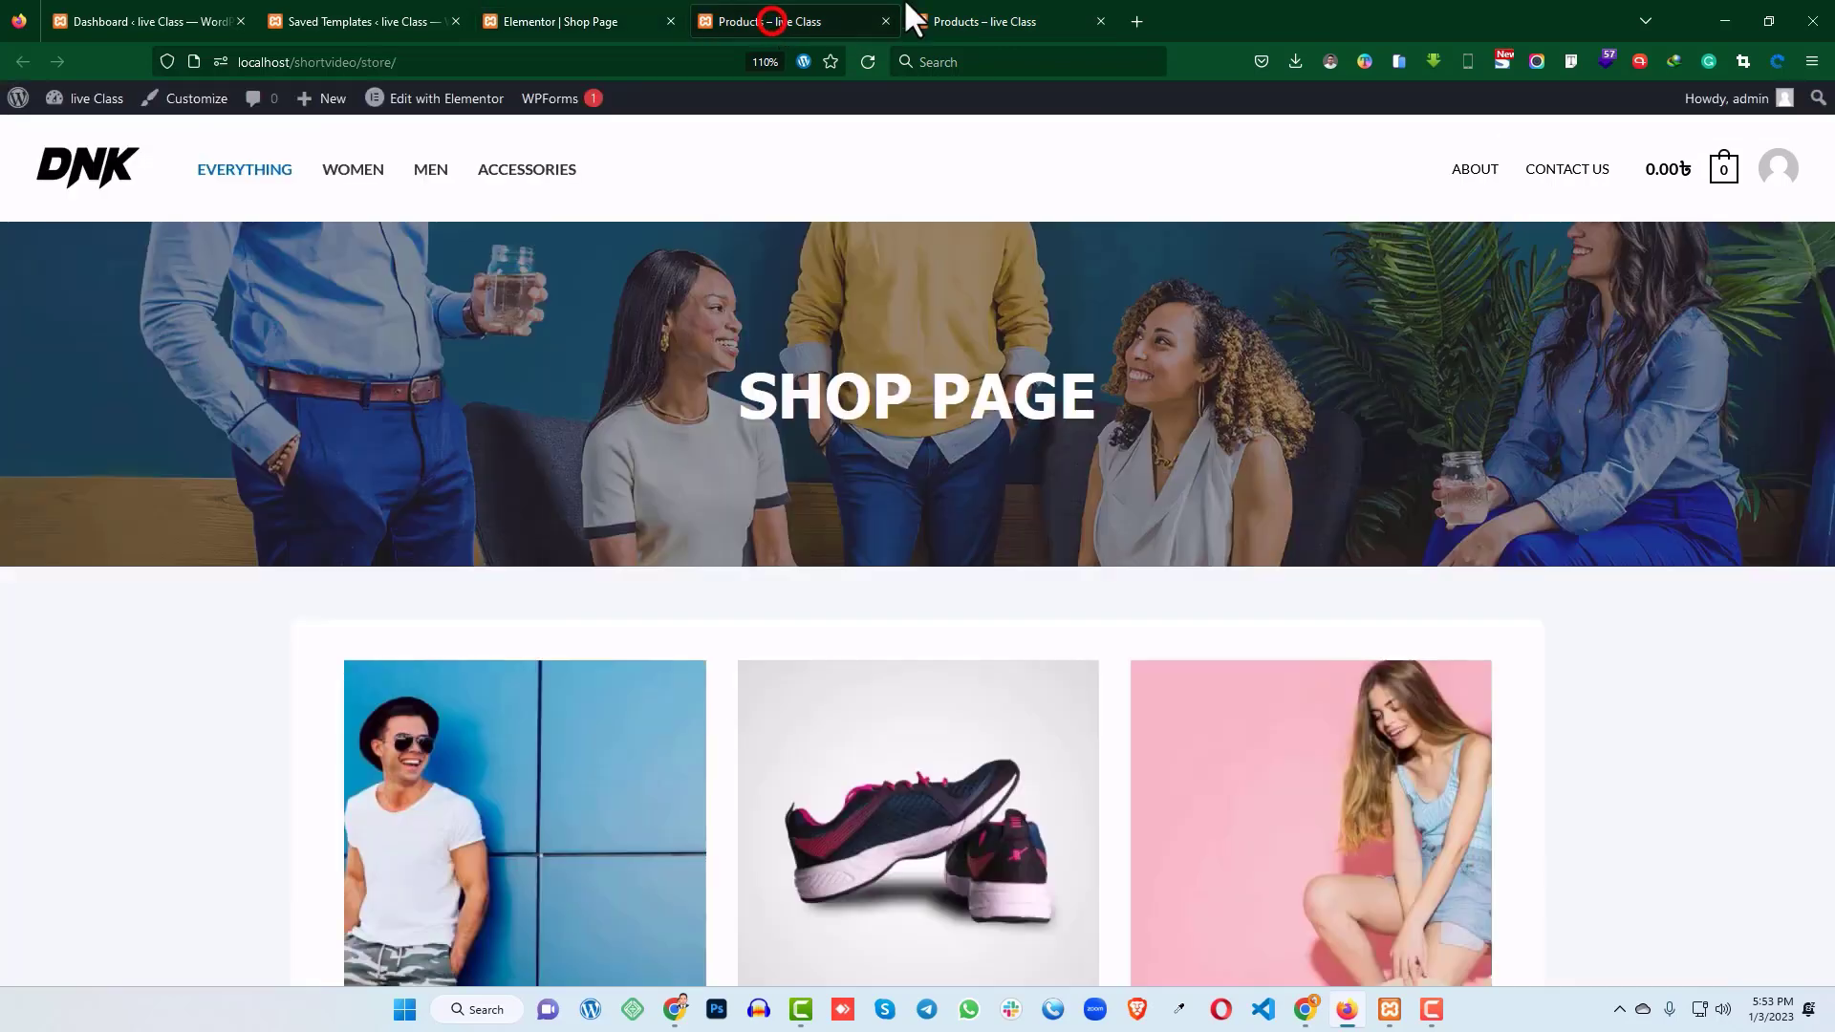
{"action": "scroll", "coordinate": [688, 382], "scroll_direction": "down", "scroll_amount": 3}
{"action": "scroll", "coordinate": [736, 329], "scroll_direction": "up", "scroll_amount": 3}
{"action": "left_click_drag", "start_coordinate": [741, 400], "coordinate": [1099, 382]}
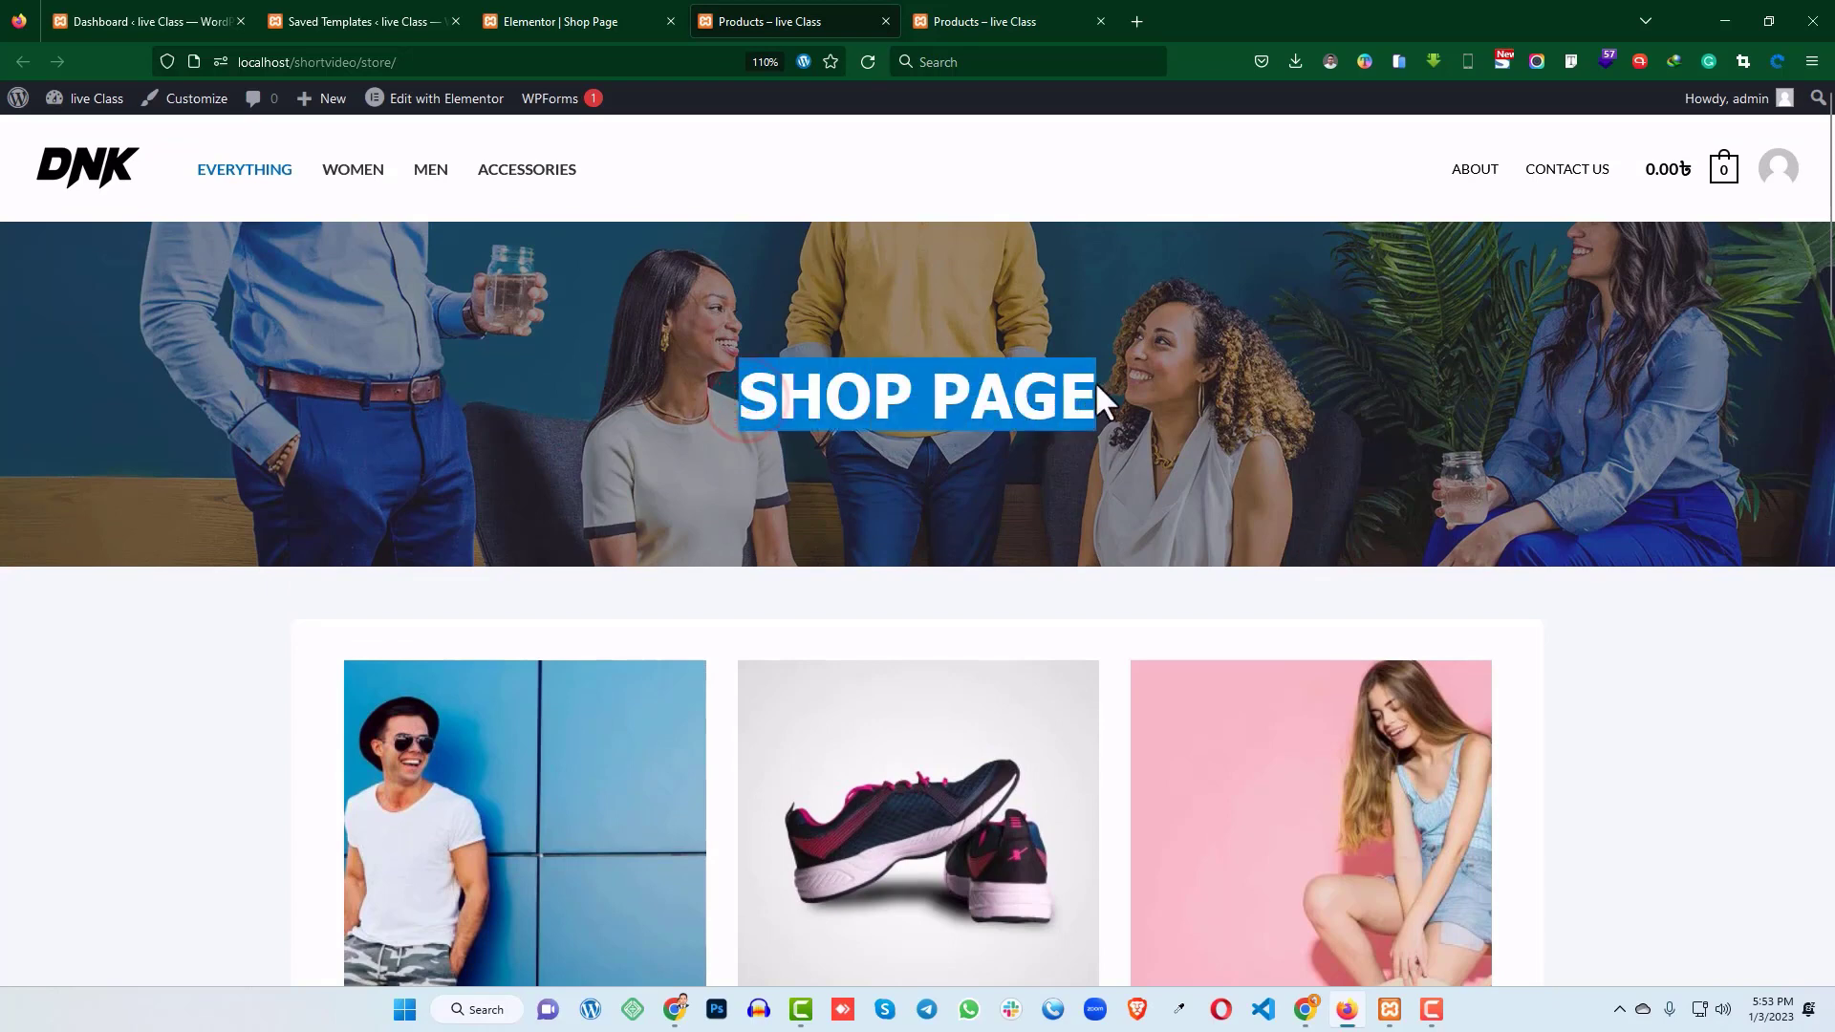
- Add a single-column section to the template, set its content width to Full Width and enable Stretch Section
{"action": "left_click", "coordinate": [583, 21]}
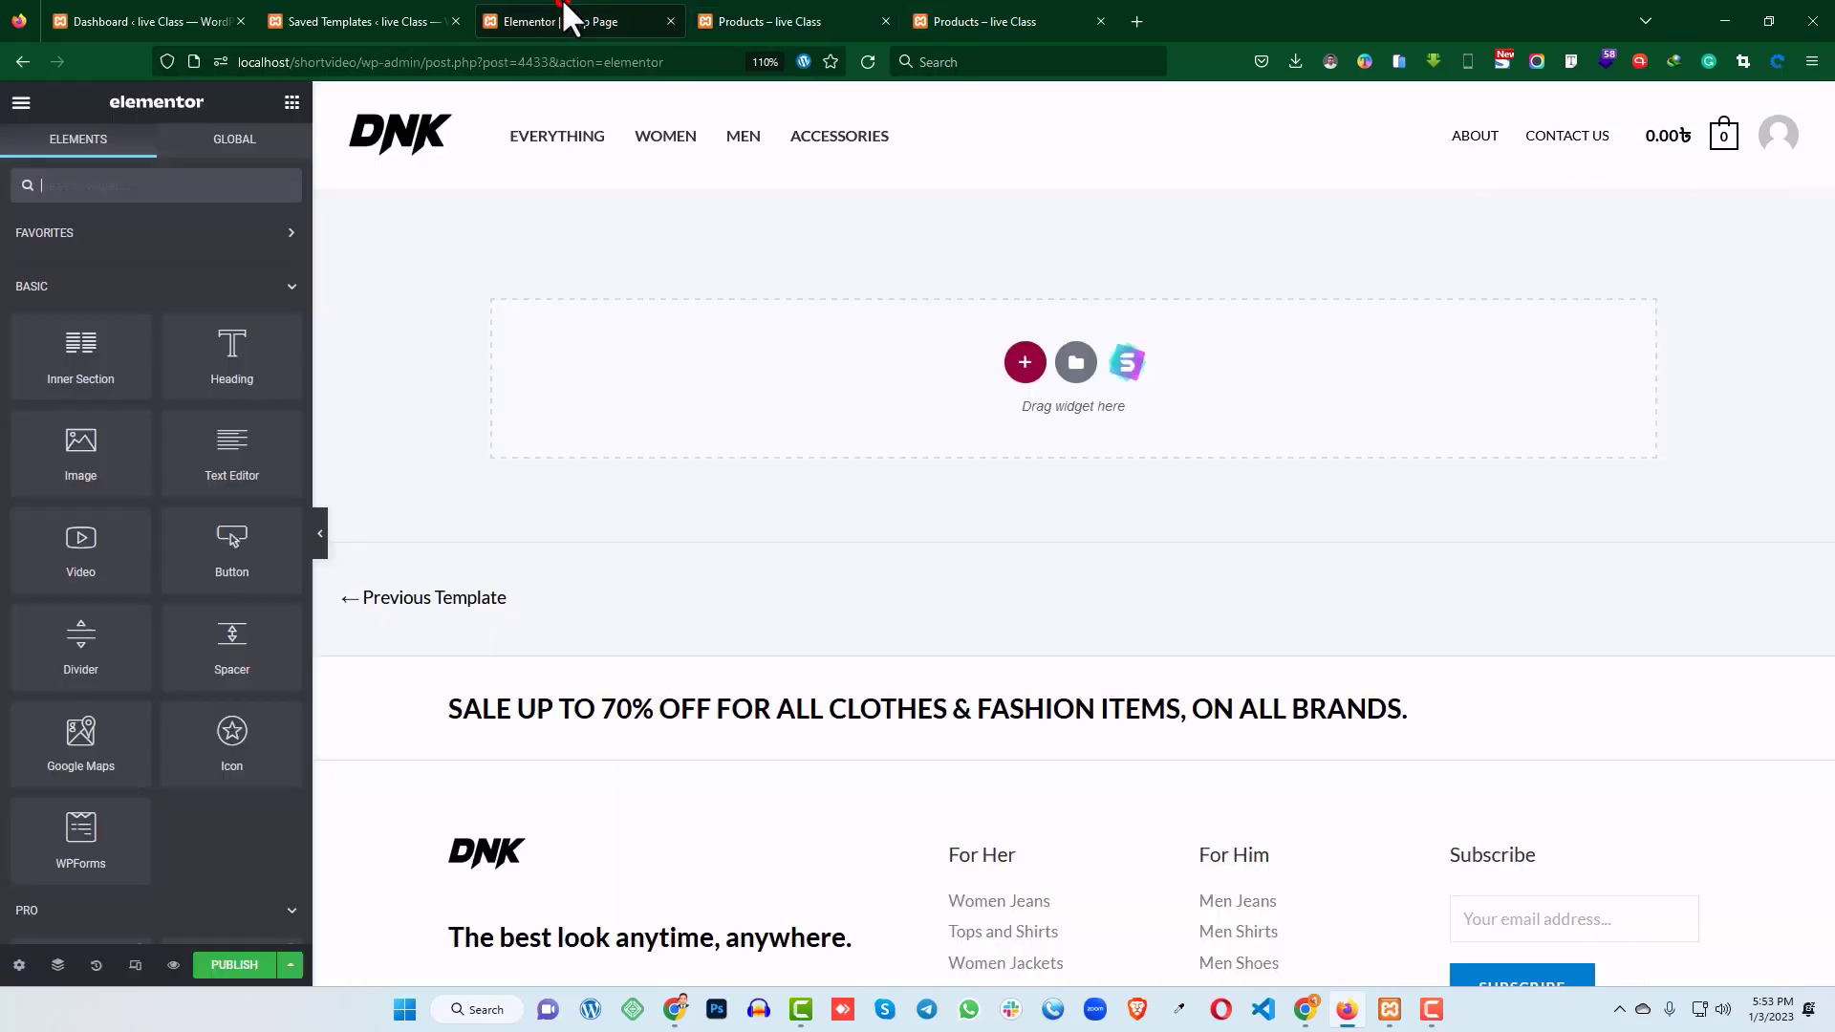
{"action": "left_click", "coordinate": [1023, 363]}
{"action": "left_click", "coordinate": [807, 420]}
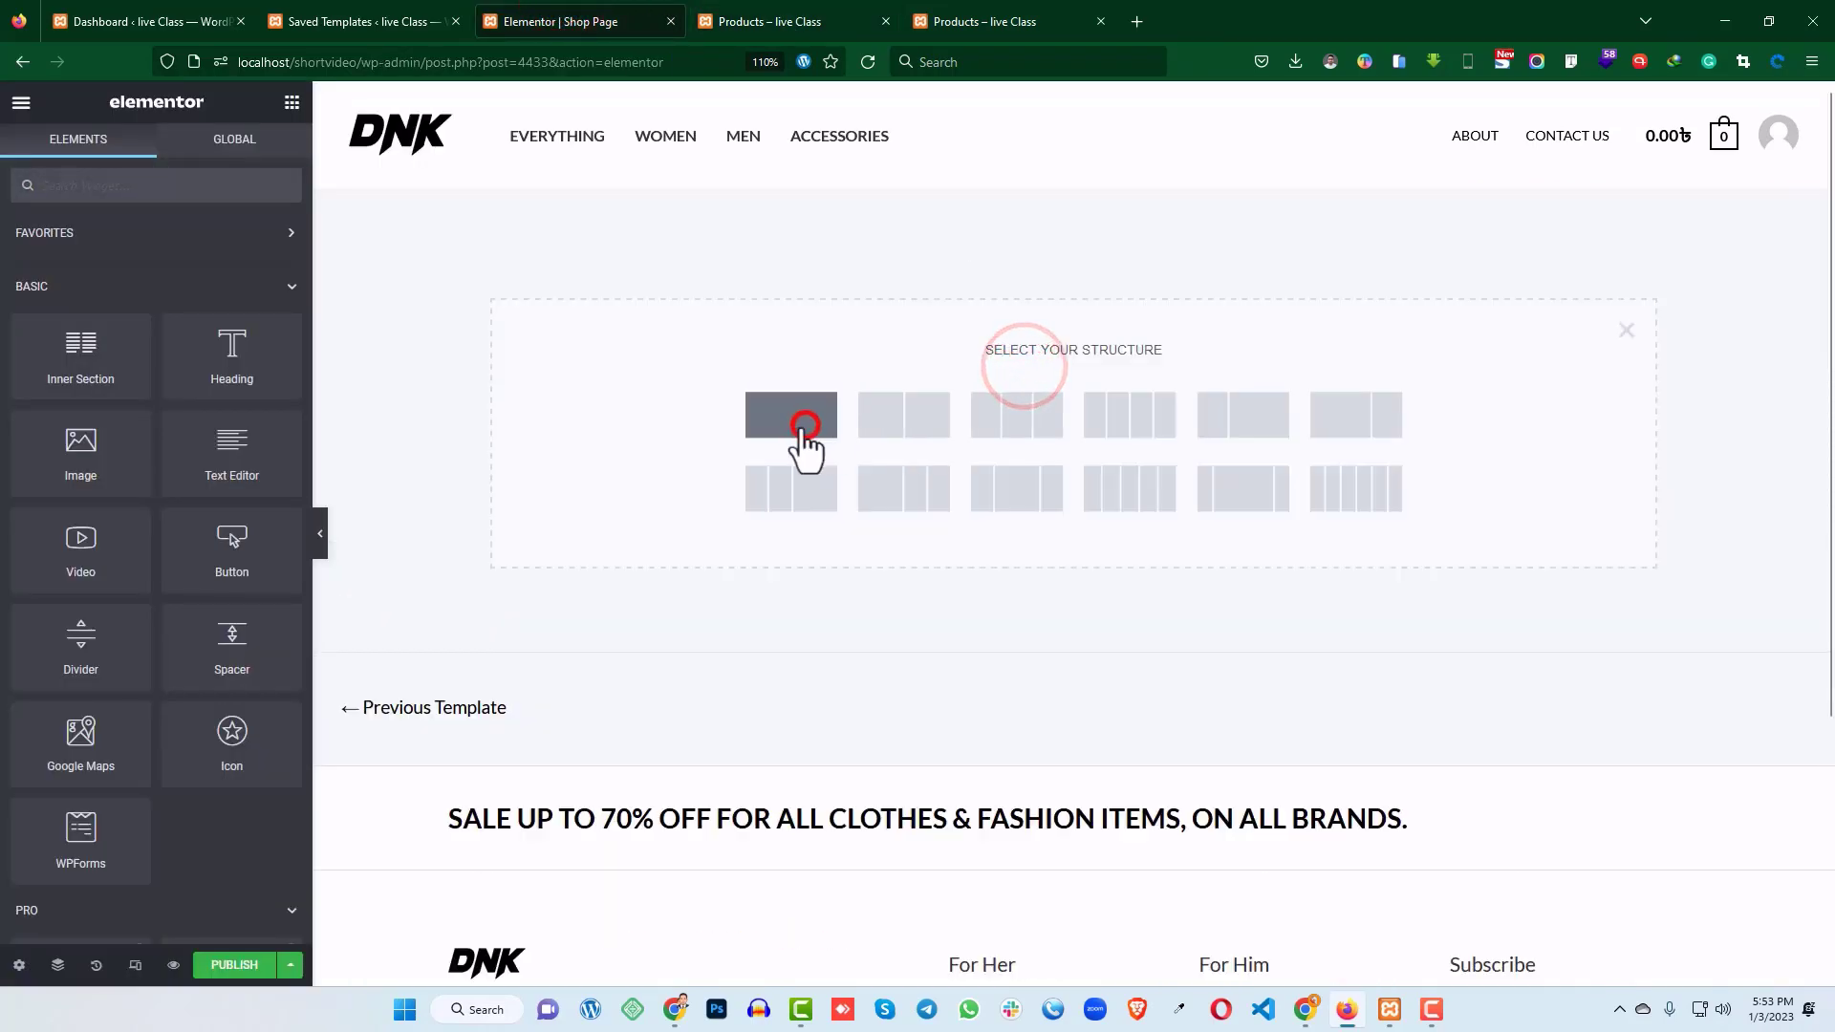
{"action": "left_click", "coordinate": [762, 14]}
{"action": "left_click", "coordinate": [524, 13]}
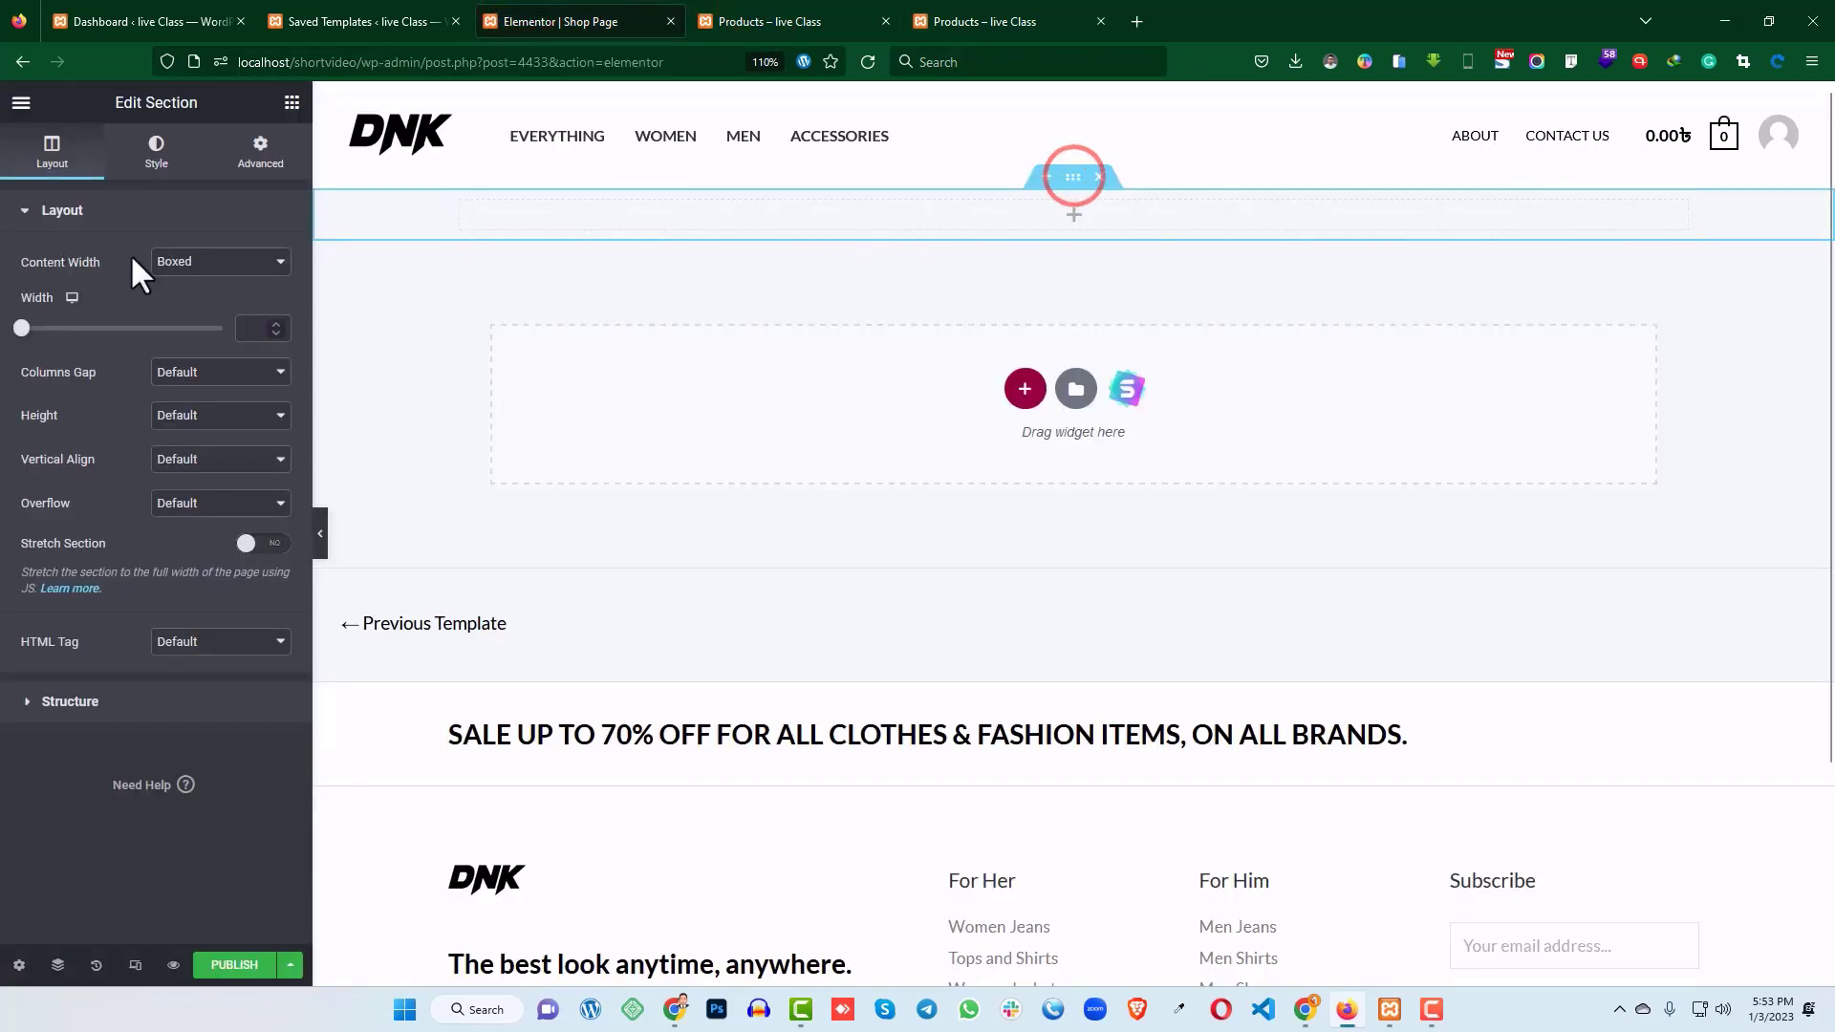
{"action": "left_click", "coordinate": [181, 260]}
{"action": "left_click", "coordinate": [181, 311]}
{"action": "left_click", "coordinate": [263, 476]}
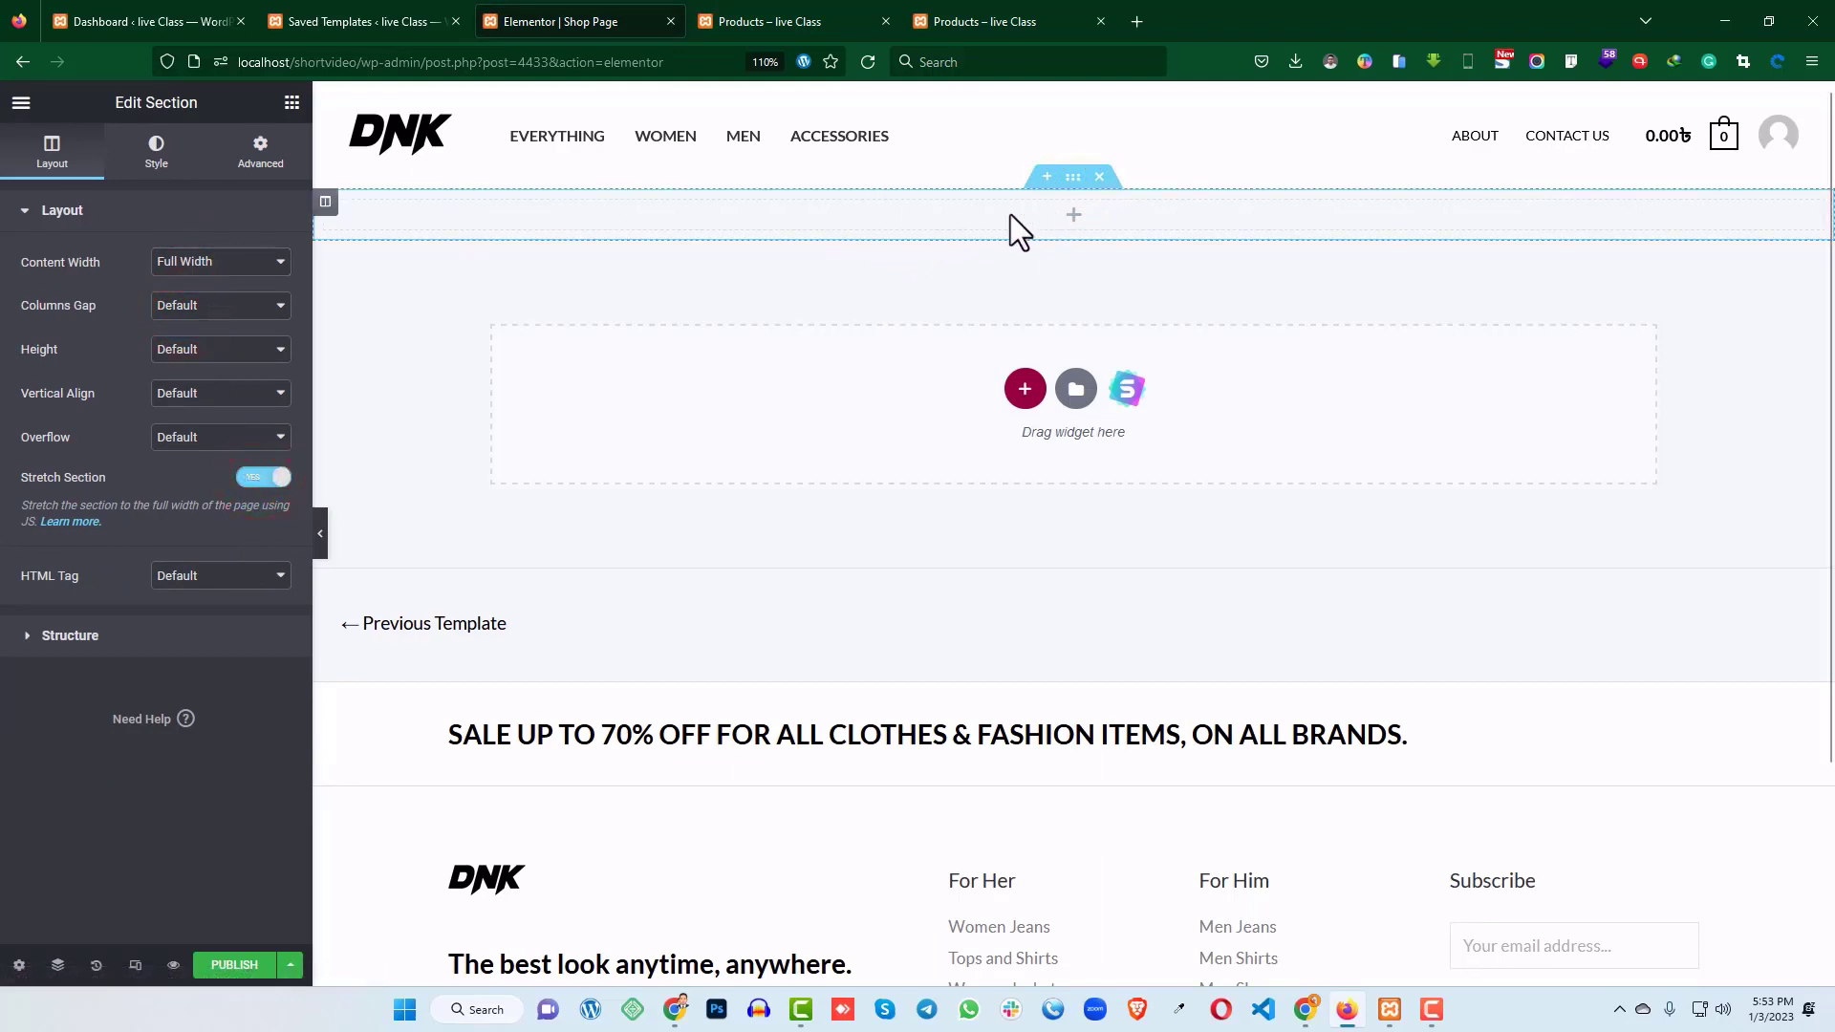
- Unlink the new section's padding values and set the top and bottom padding to 120 px each
{"action": "left_click", "coordinate": [812, 14]}
{"action": "left_click", "coordinate": [561, 20]}
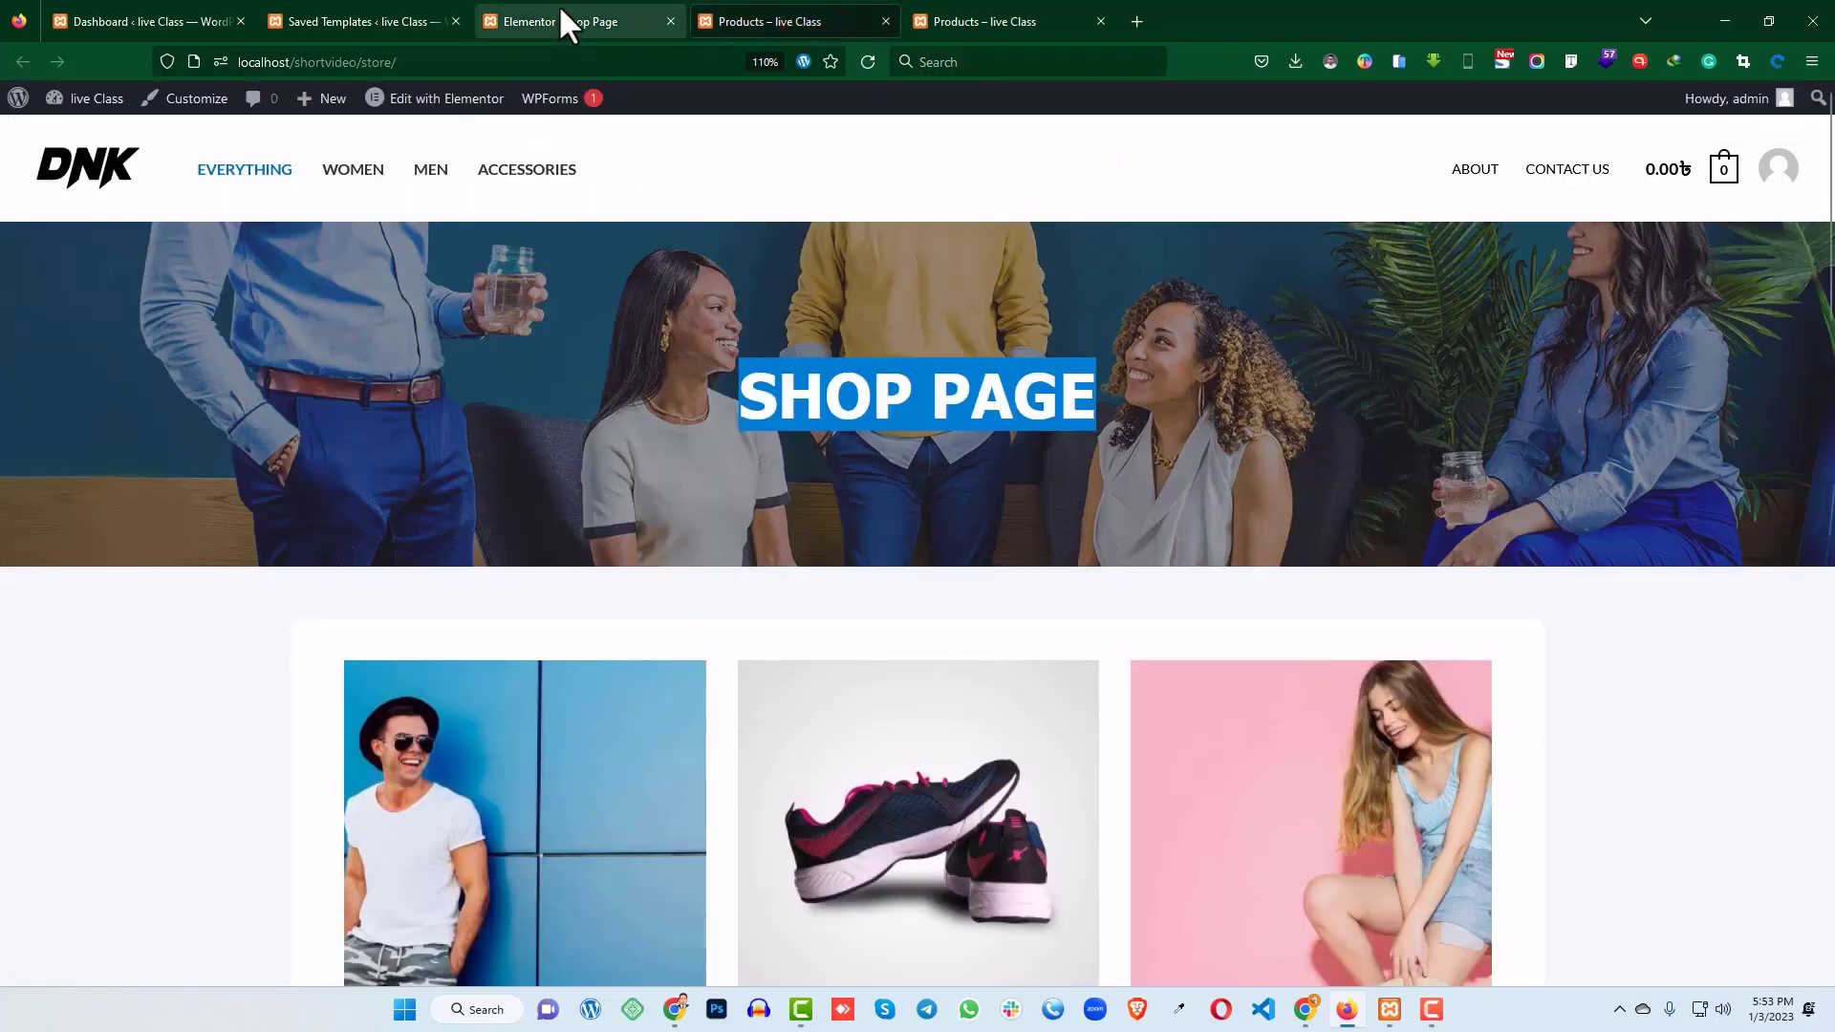
{"action": "left_click", "coordinate": [260, 152]}
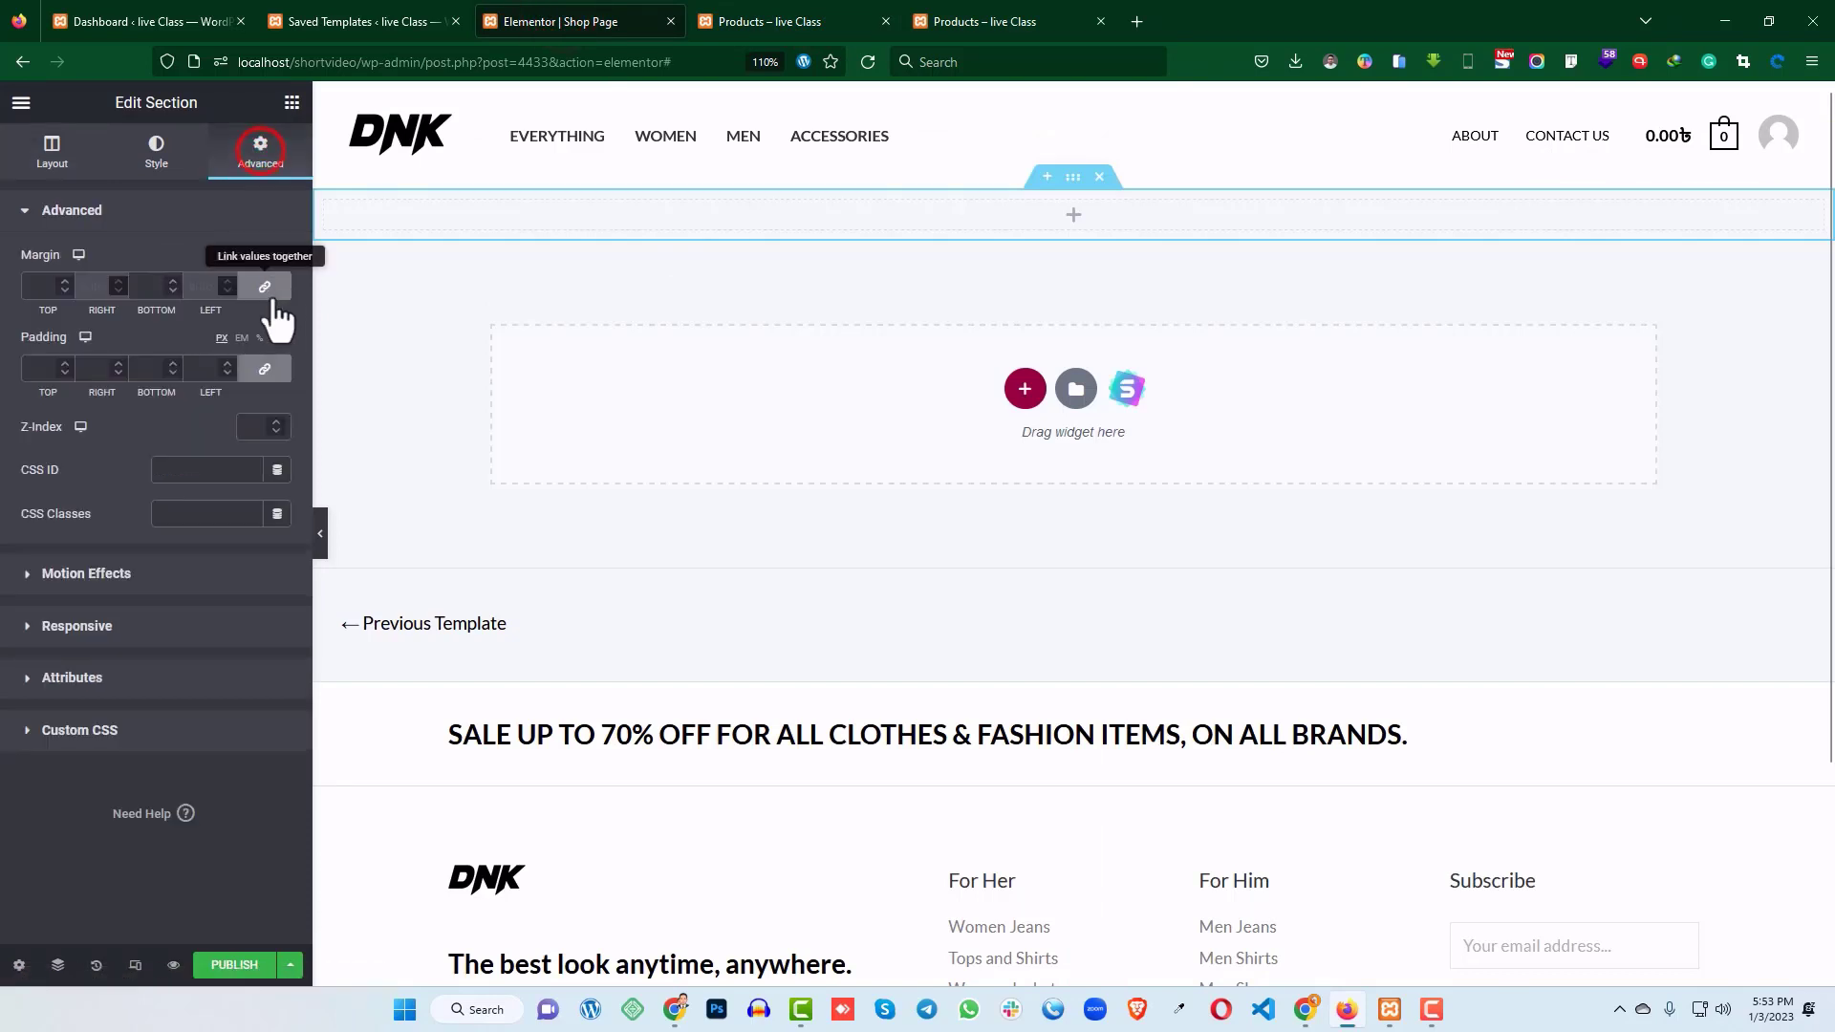
{"action": "left_click", "coordinate": [265, 368]}
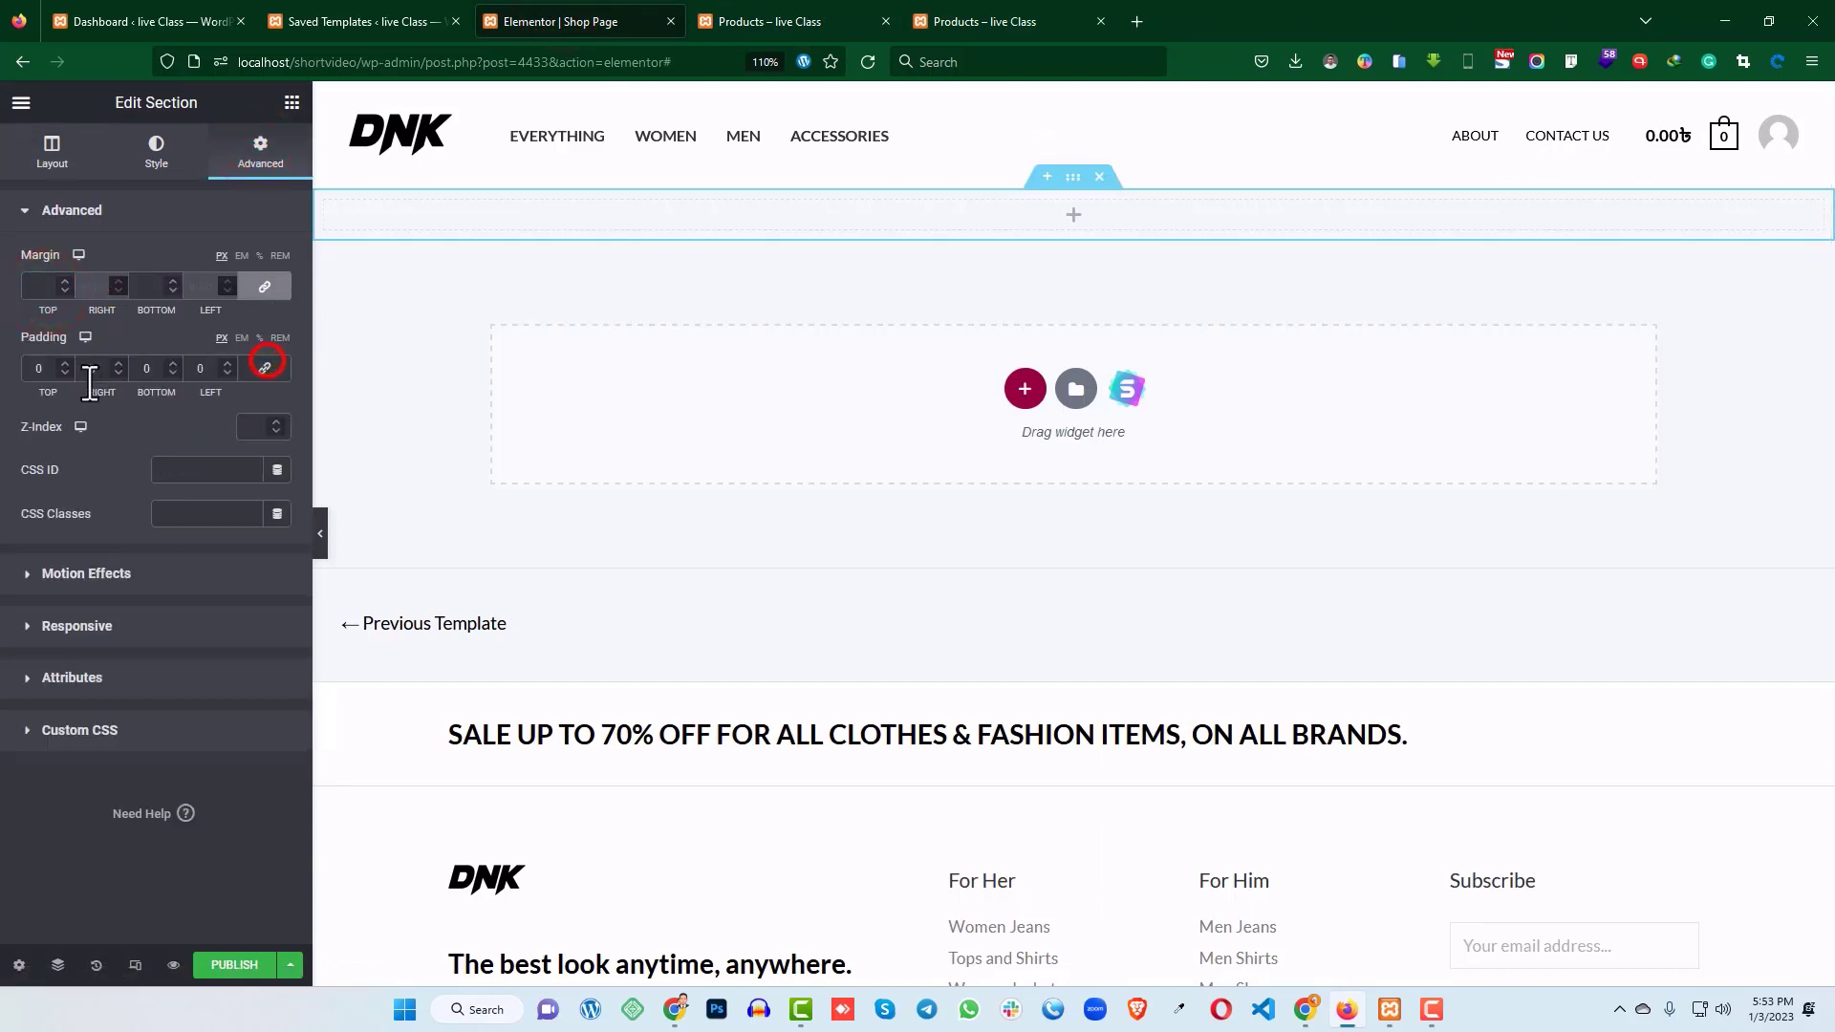
{"action": "type", "text": "120"}
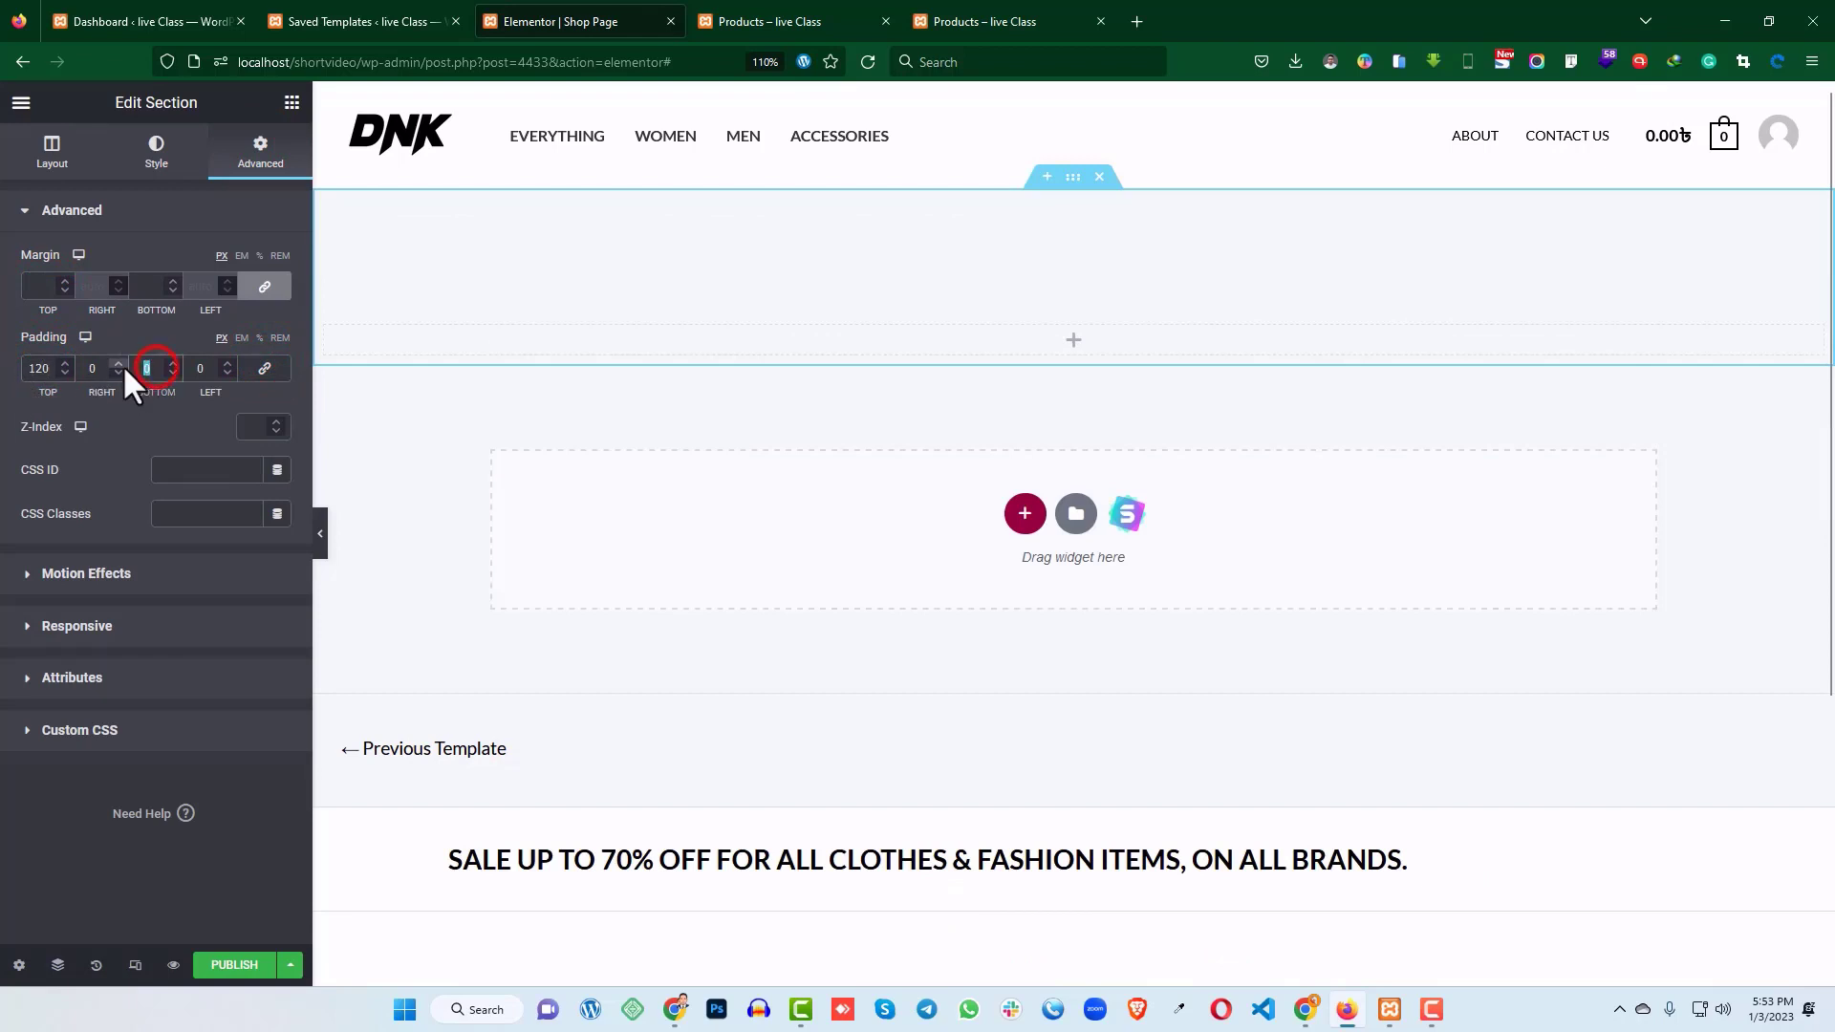
{"action": "type", "text": "12"}
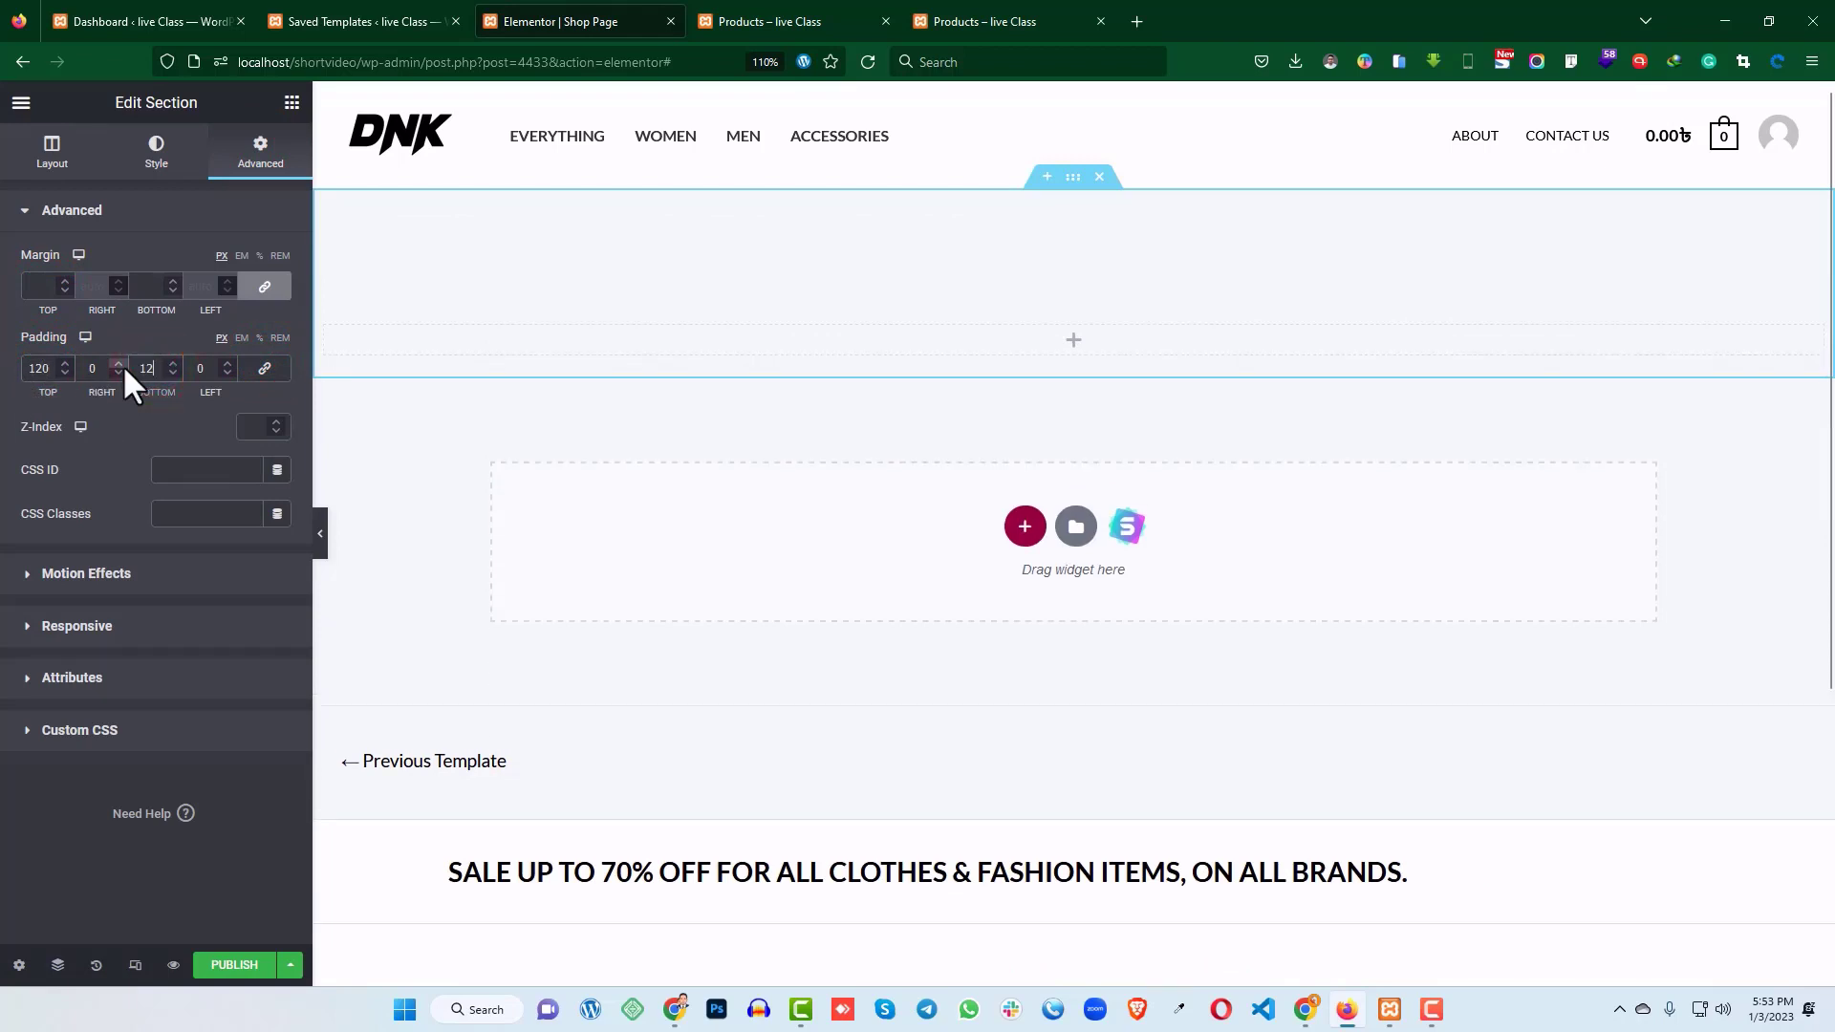
{"action": "type", "text": "0"}
{"action": "left_click", "coordinate": [2, 378]}
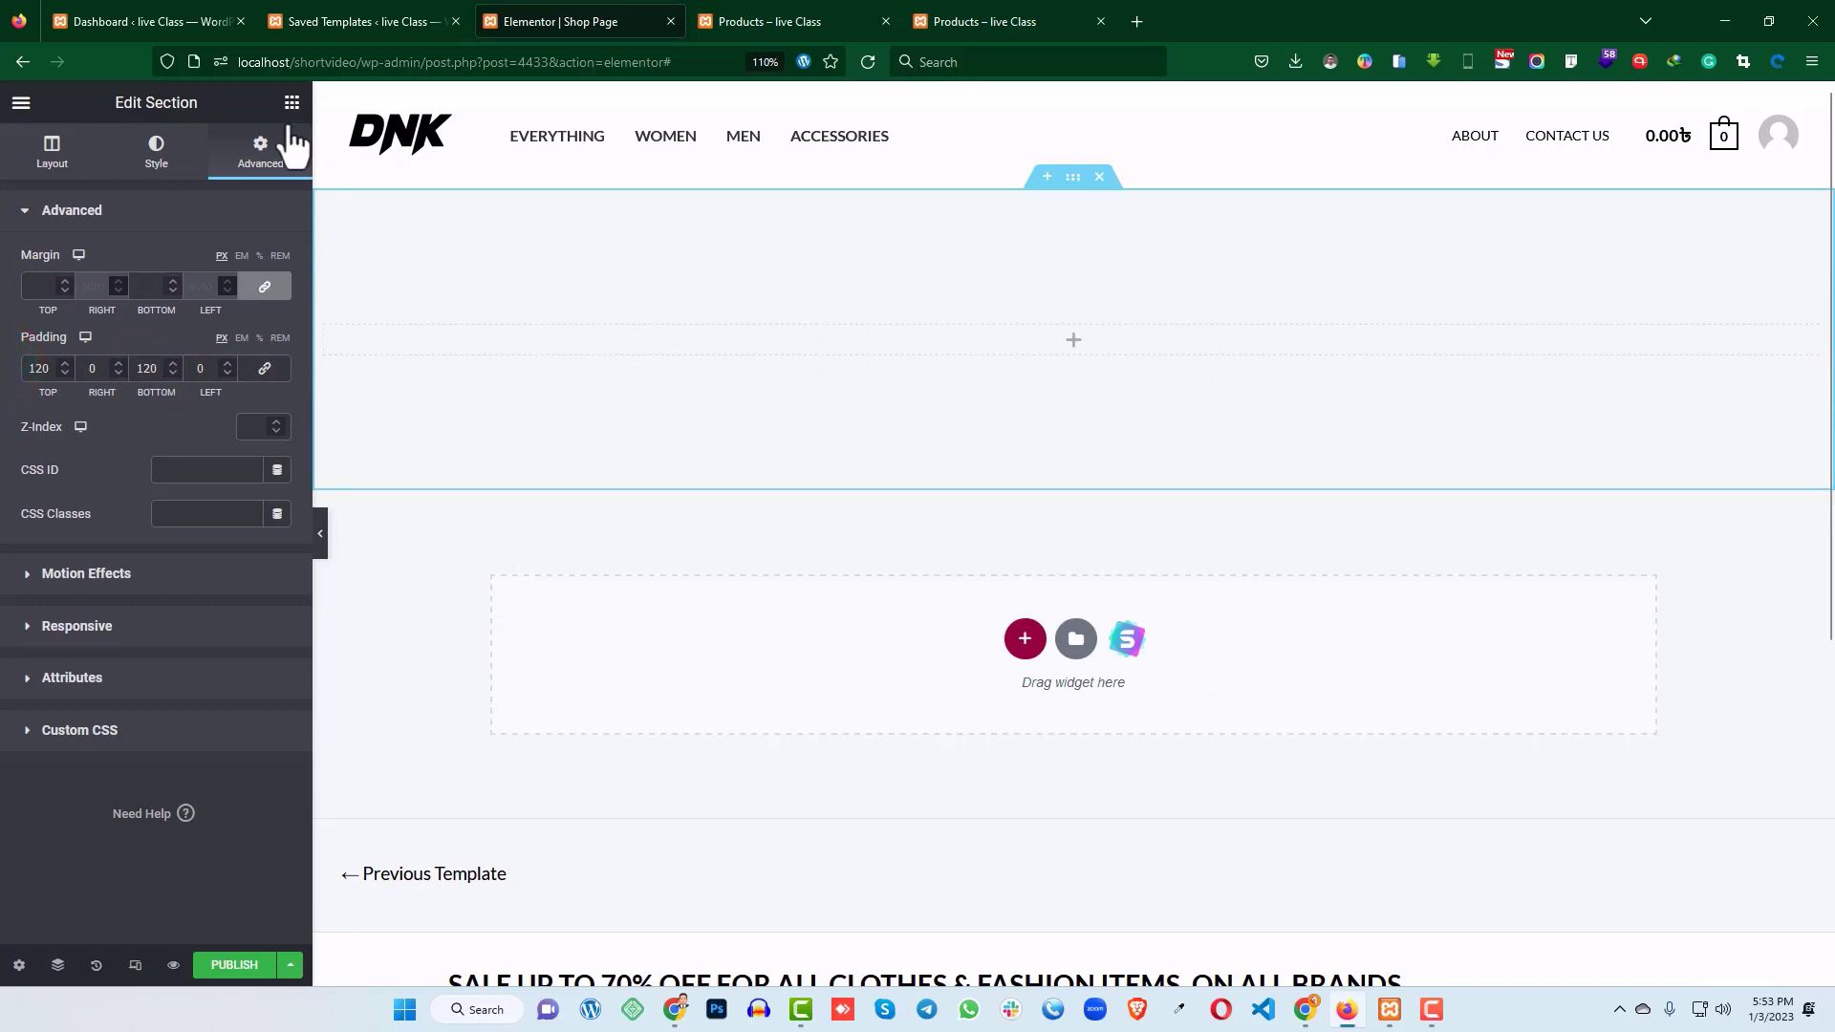
- Give the section a Classic background using the banner-04-1.jpg group photo from the media library
{"action": "left_click", "coordinate": [153, 151]}
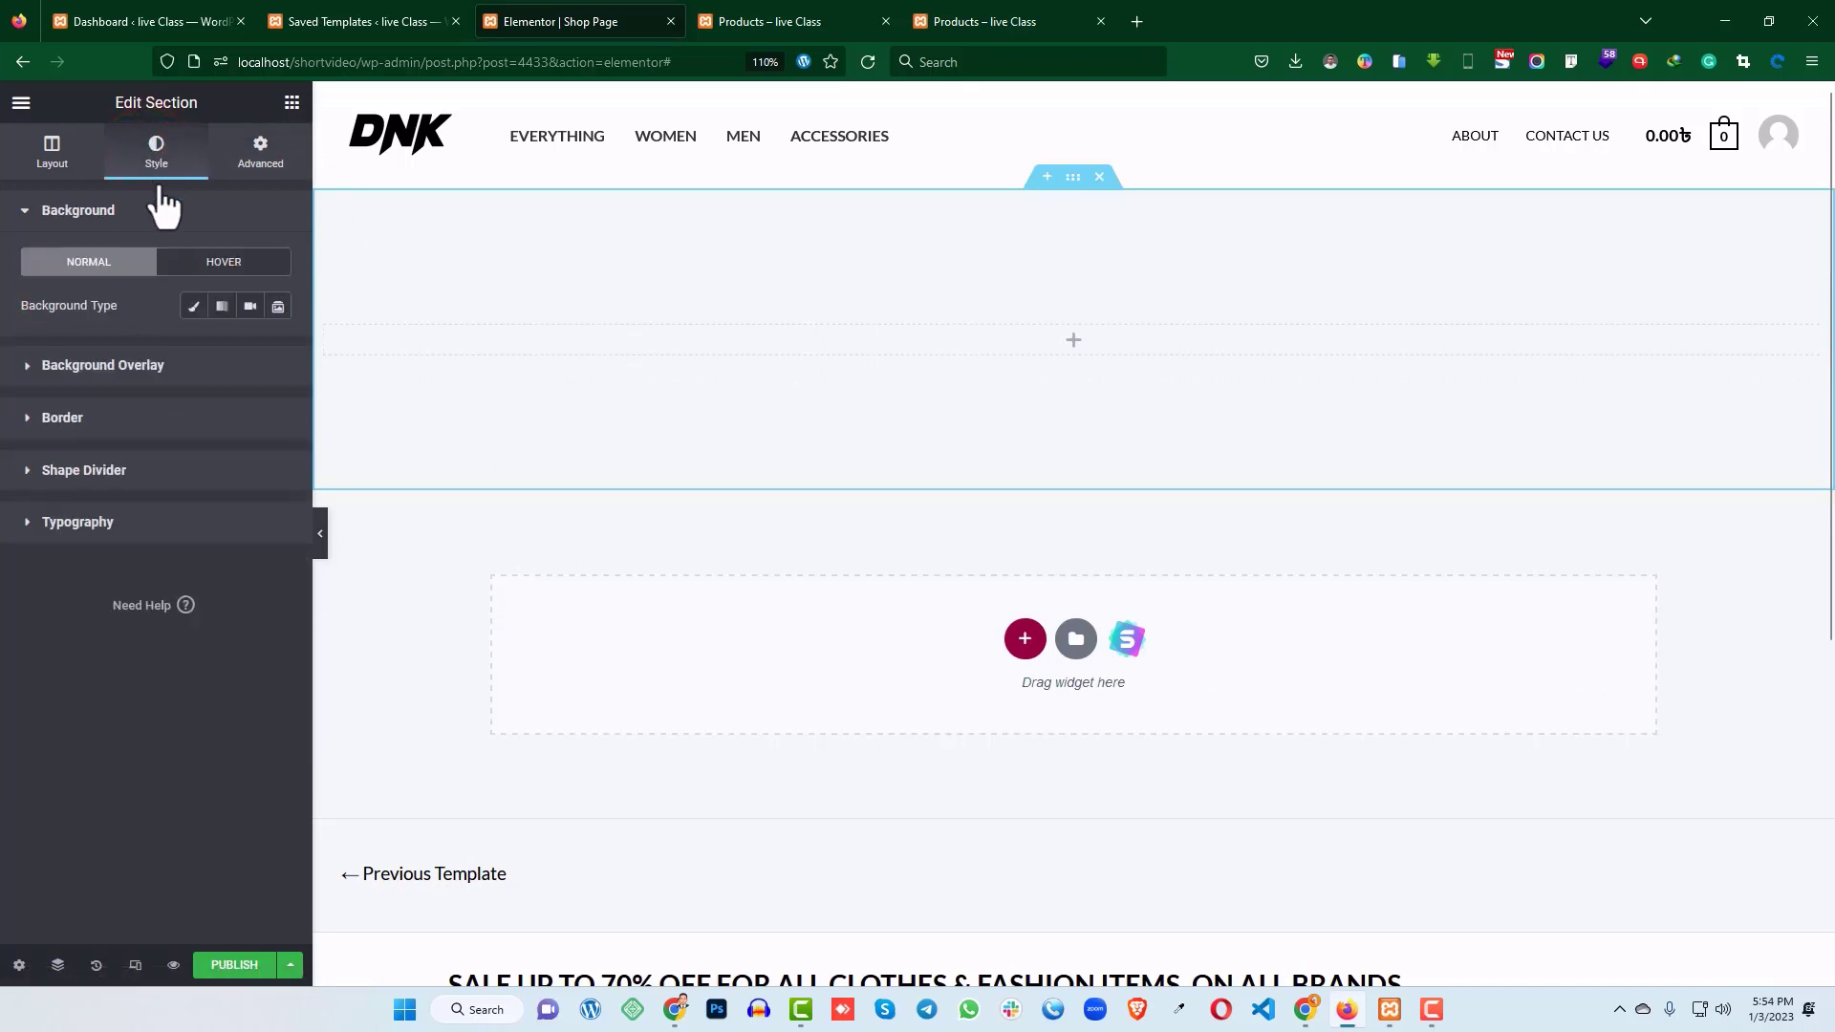
{"action": "left_click", "coordinate": [193, 306]}
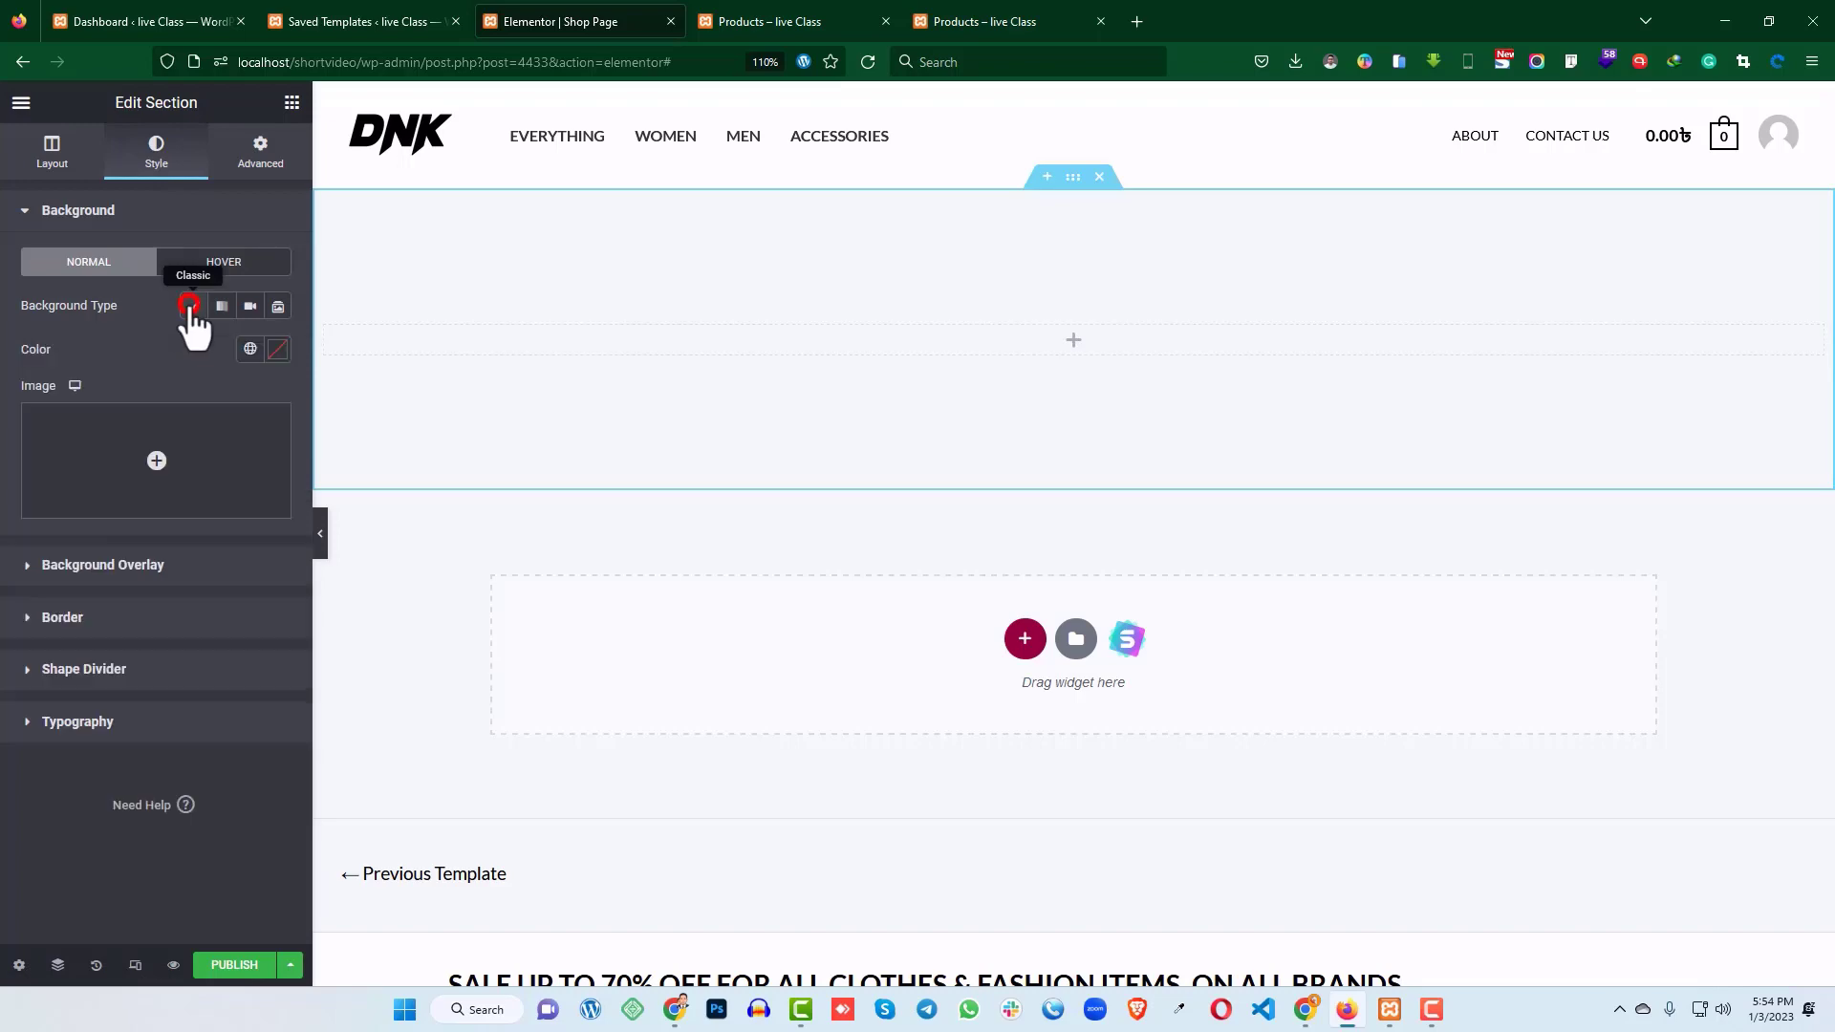
{"action": "left_click", "coordinate": [150, 459]}
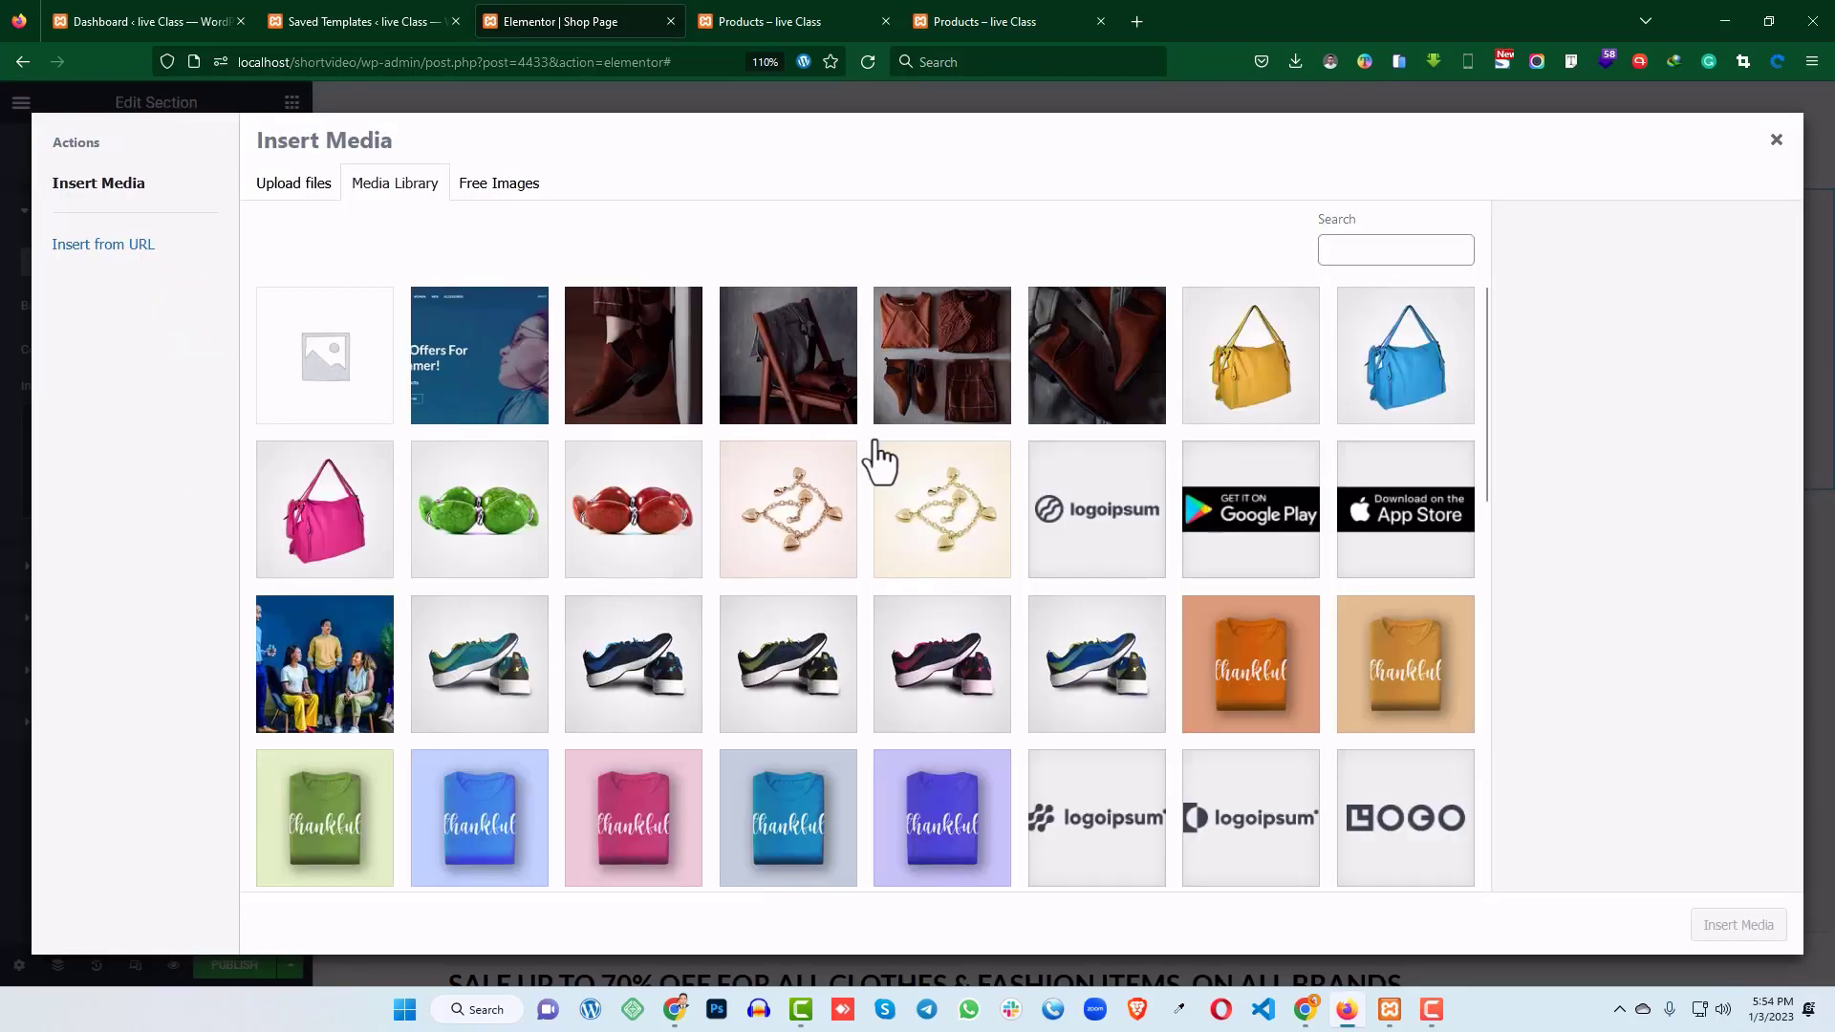
{"action": "scroll", "coordinate": [922, 449], "scroll_direction": "down", "scroll_amount": 5}
{"action": "scroll", "coordinate": [921, 449], "scroll_direction": "down", "scroll_amount": 3}
{"action": "left_click", "coordinate": [1099, 506]}
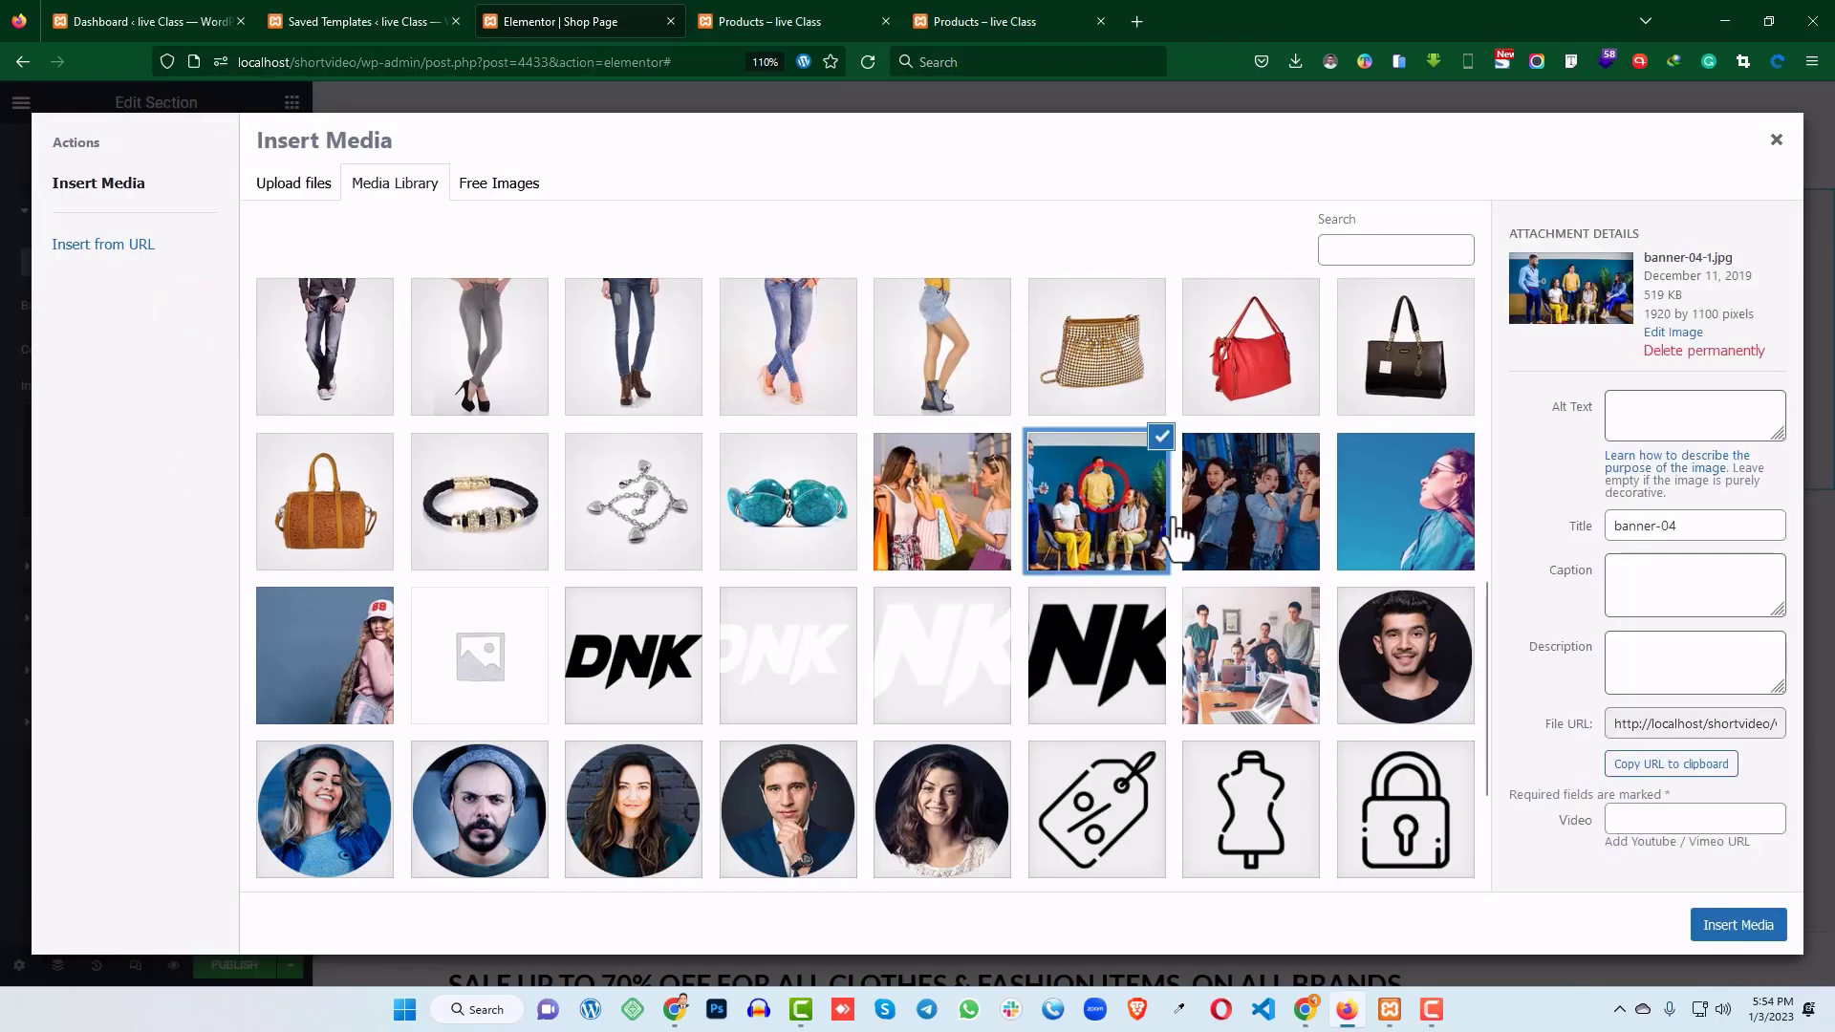
{"action": "left_click", "coordinate": [1710, 923]}
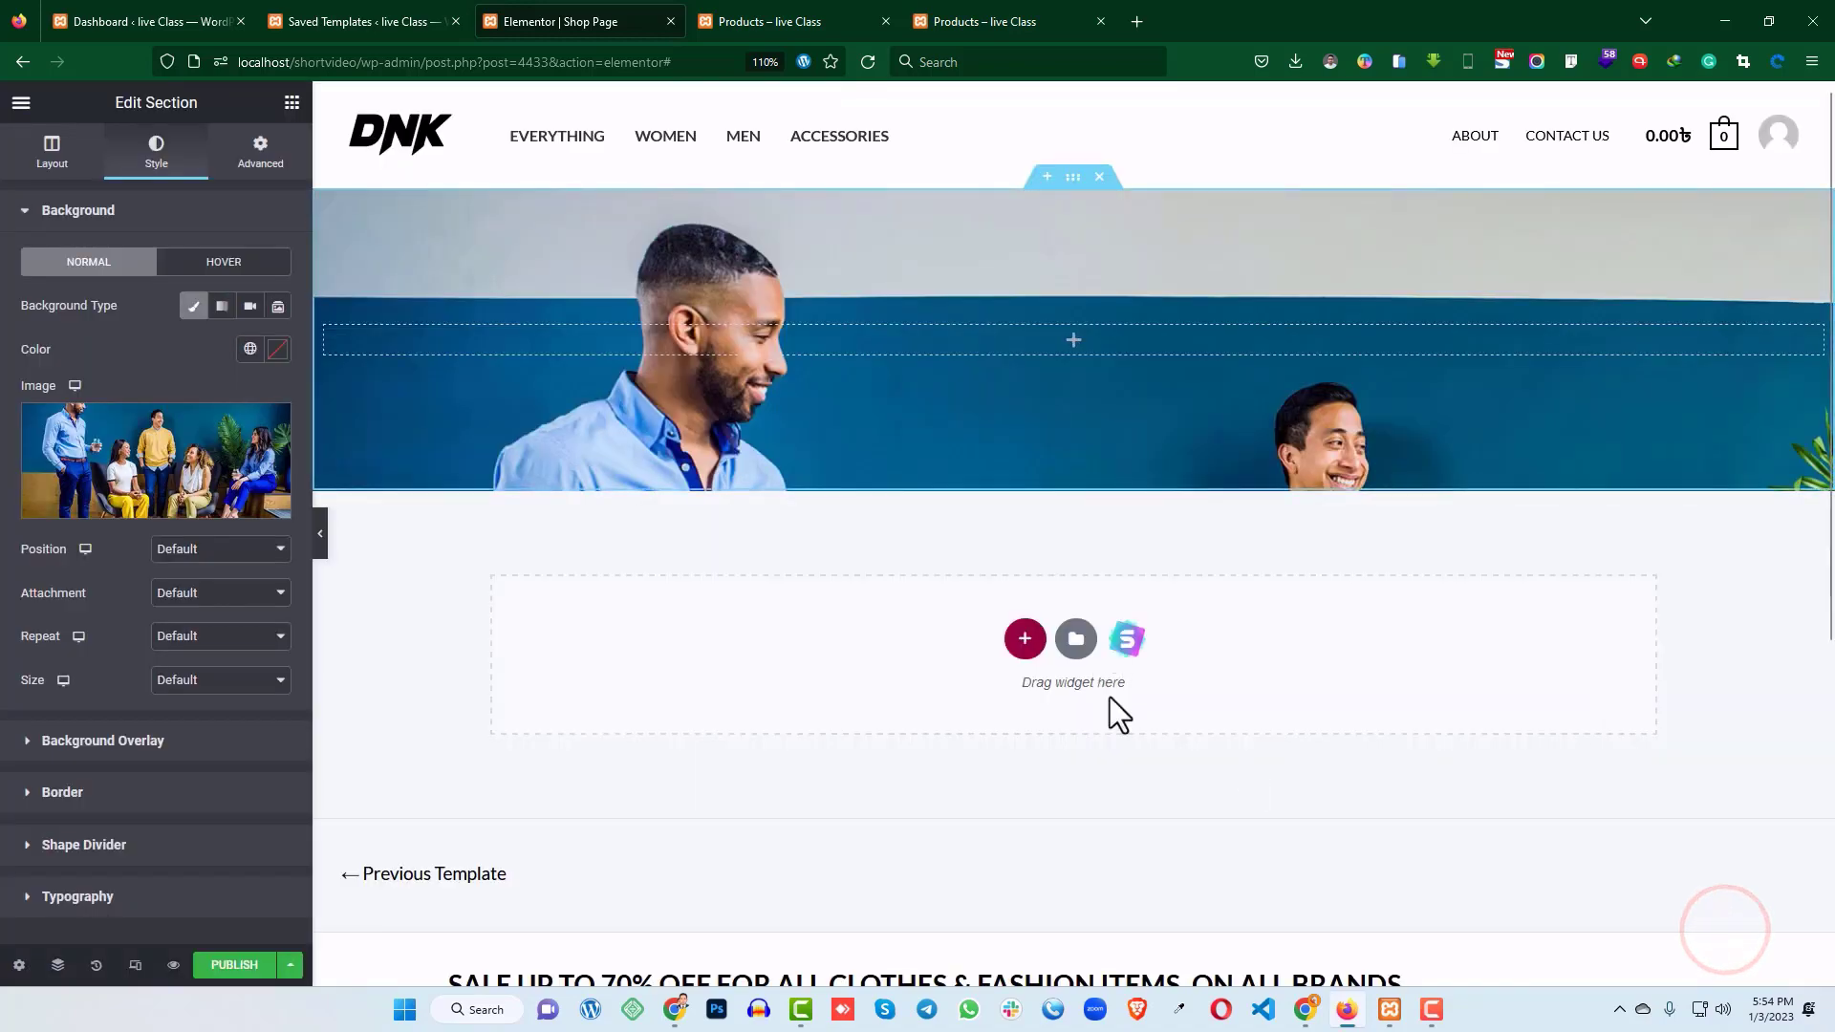
- Set the section's background image position to Center Center and its size to Cover
{"action": "left_click", "coordinate": [199, 550]}
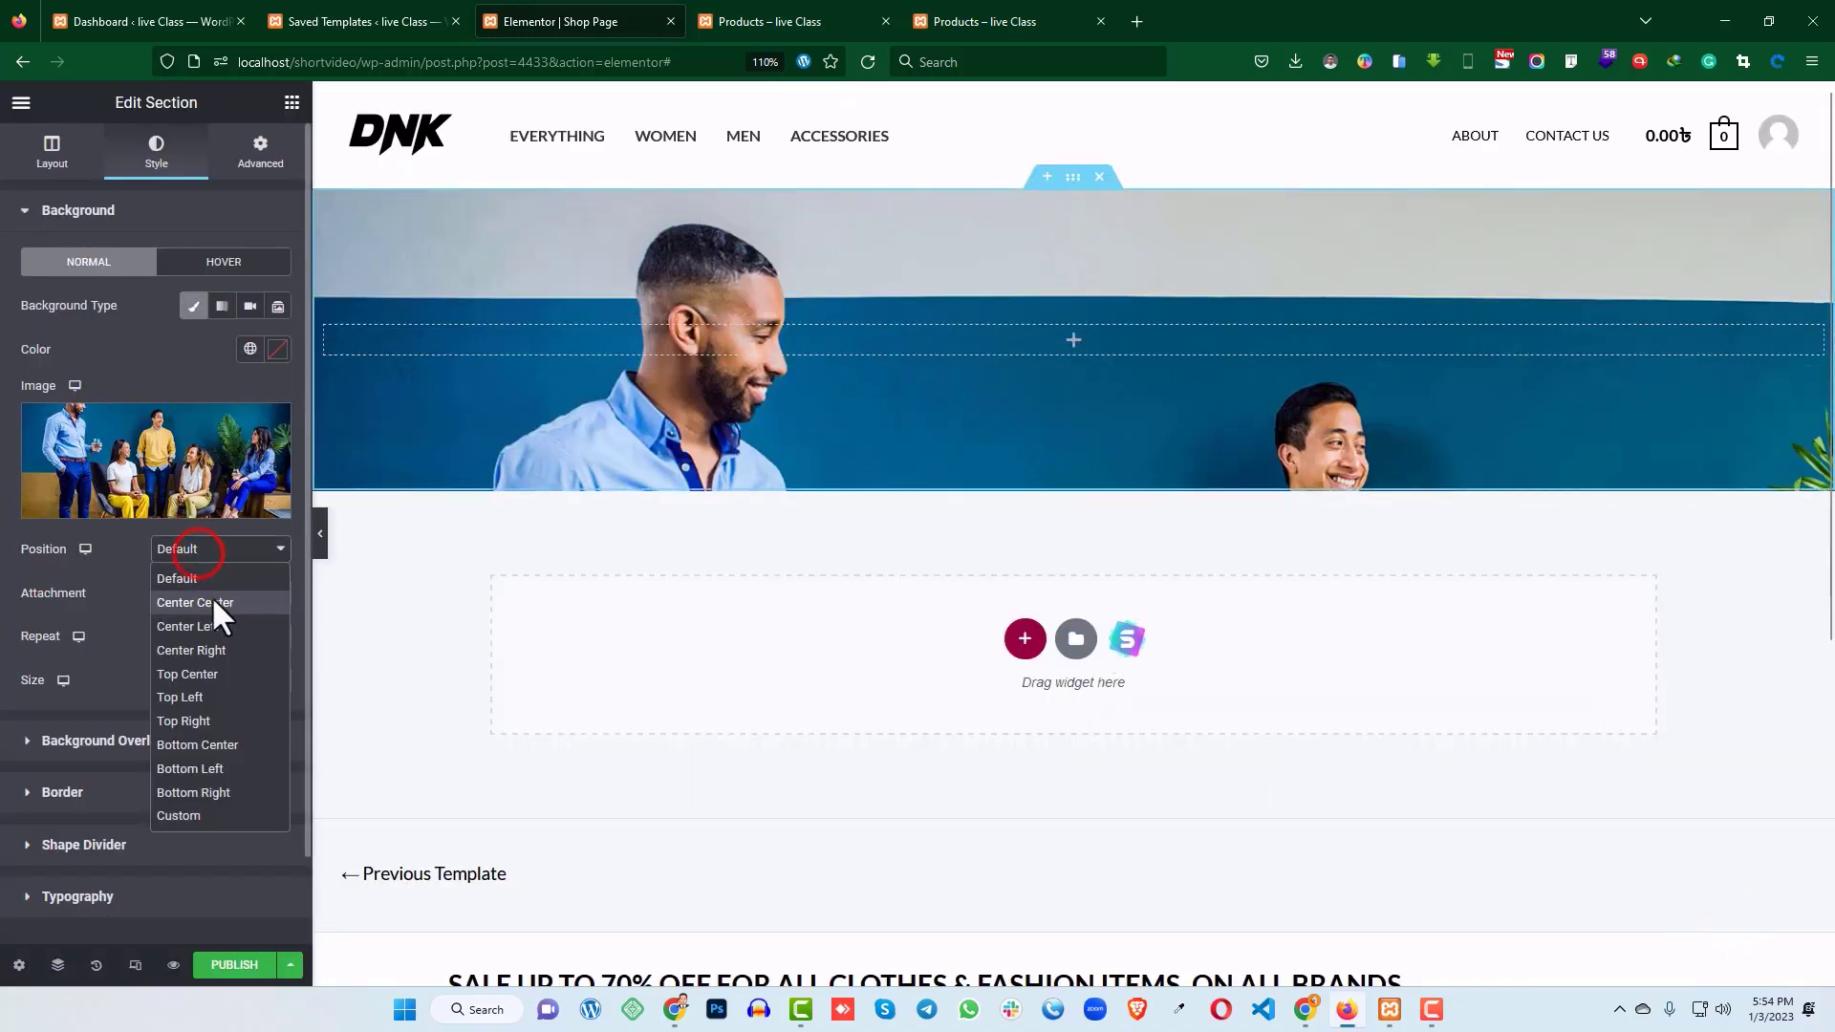
{"action": "left_click", "coordinate": [214, 602]}
{"action": "left_click", "coordinate": [208, 679]}
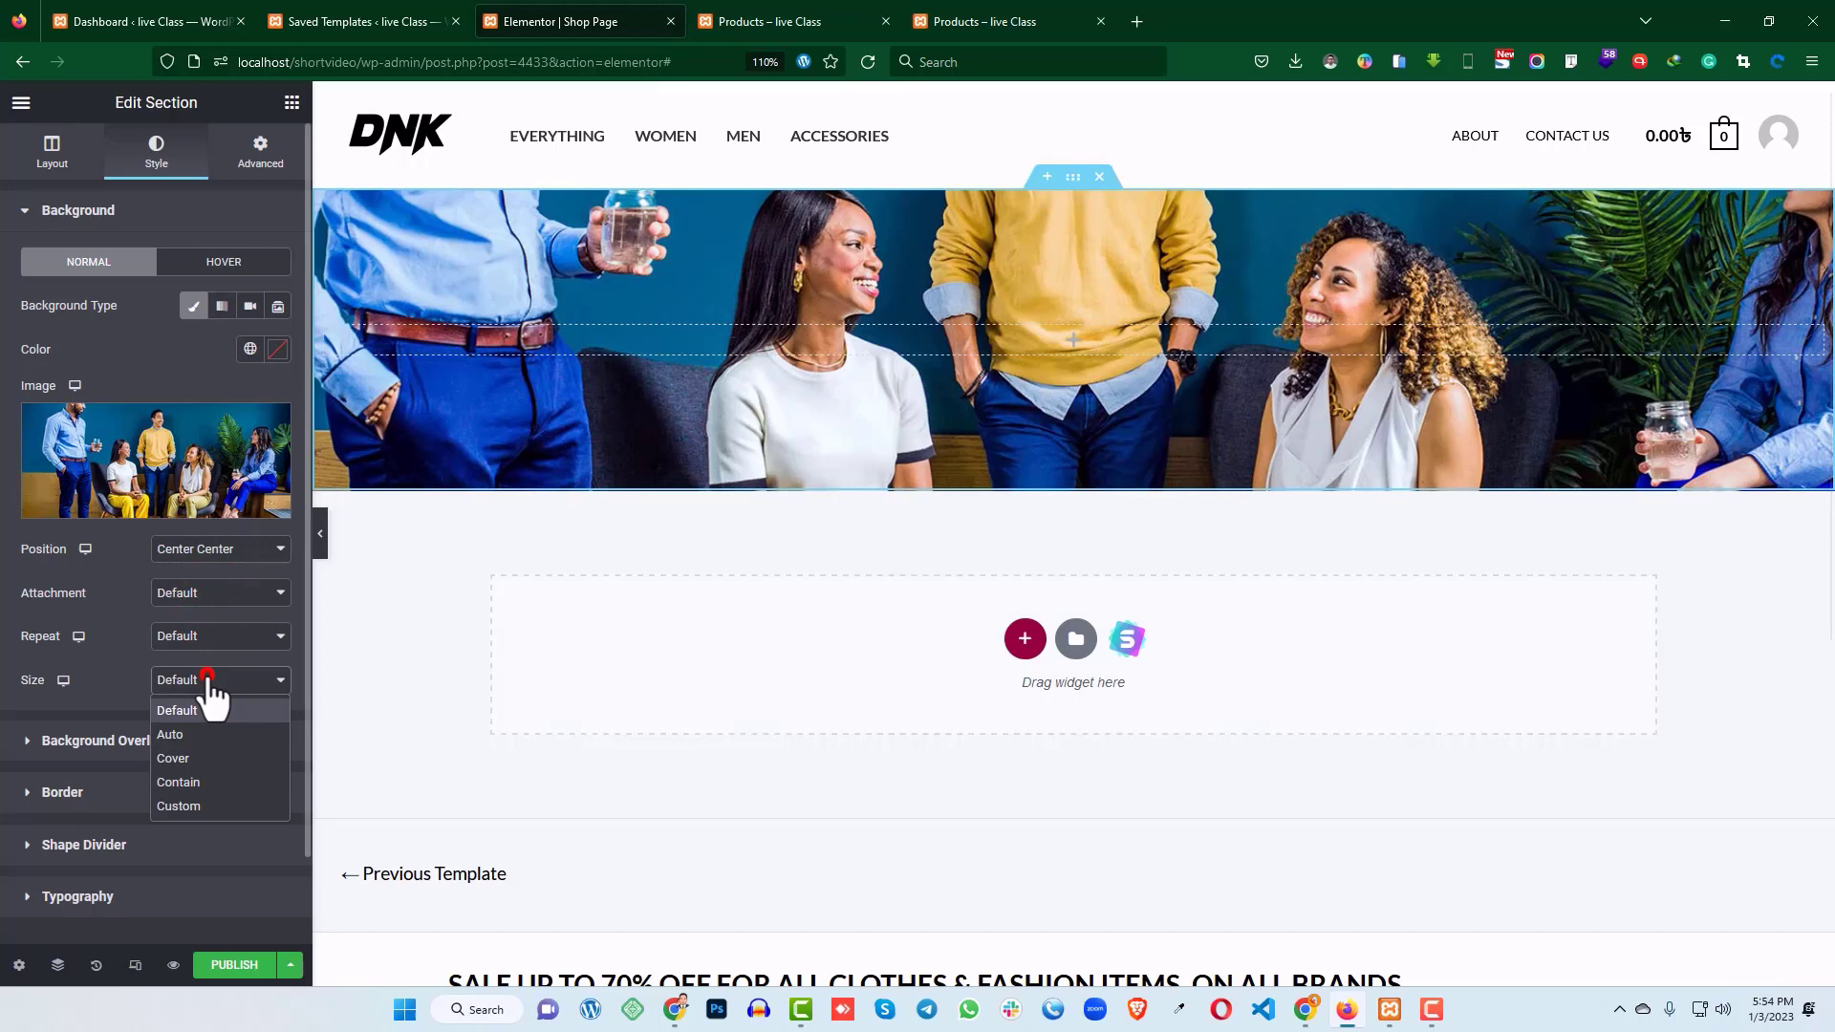
{"action": "left_click", "coordinate": [203, 753]}
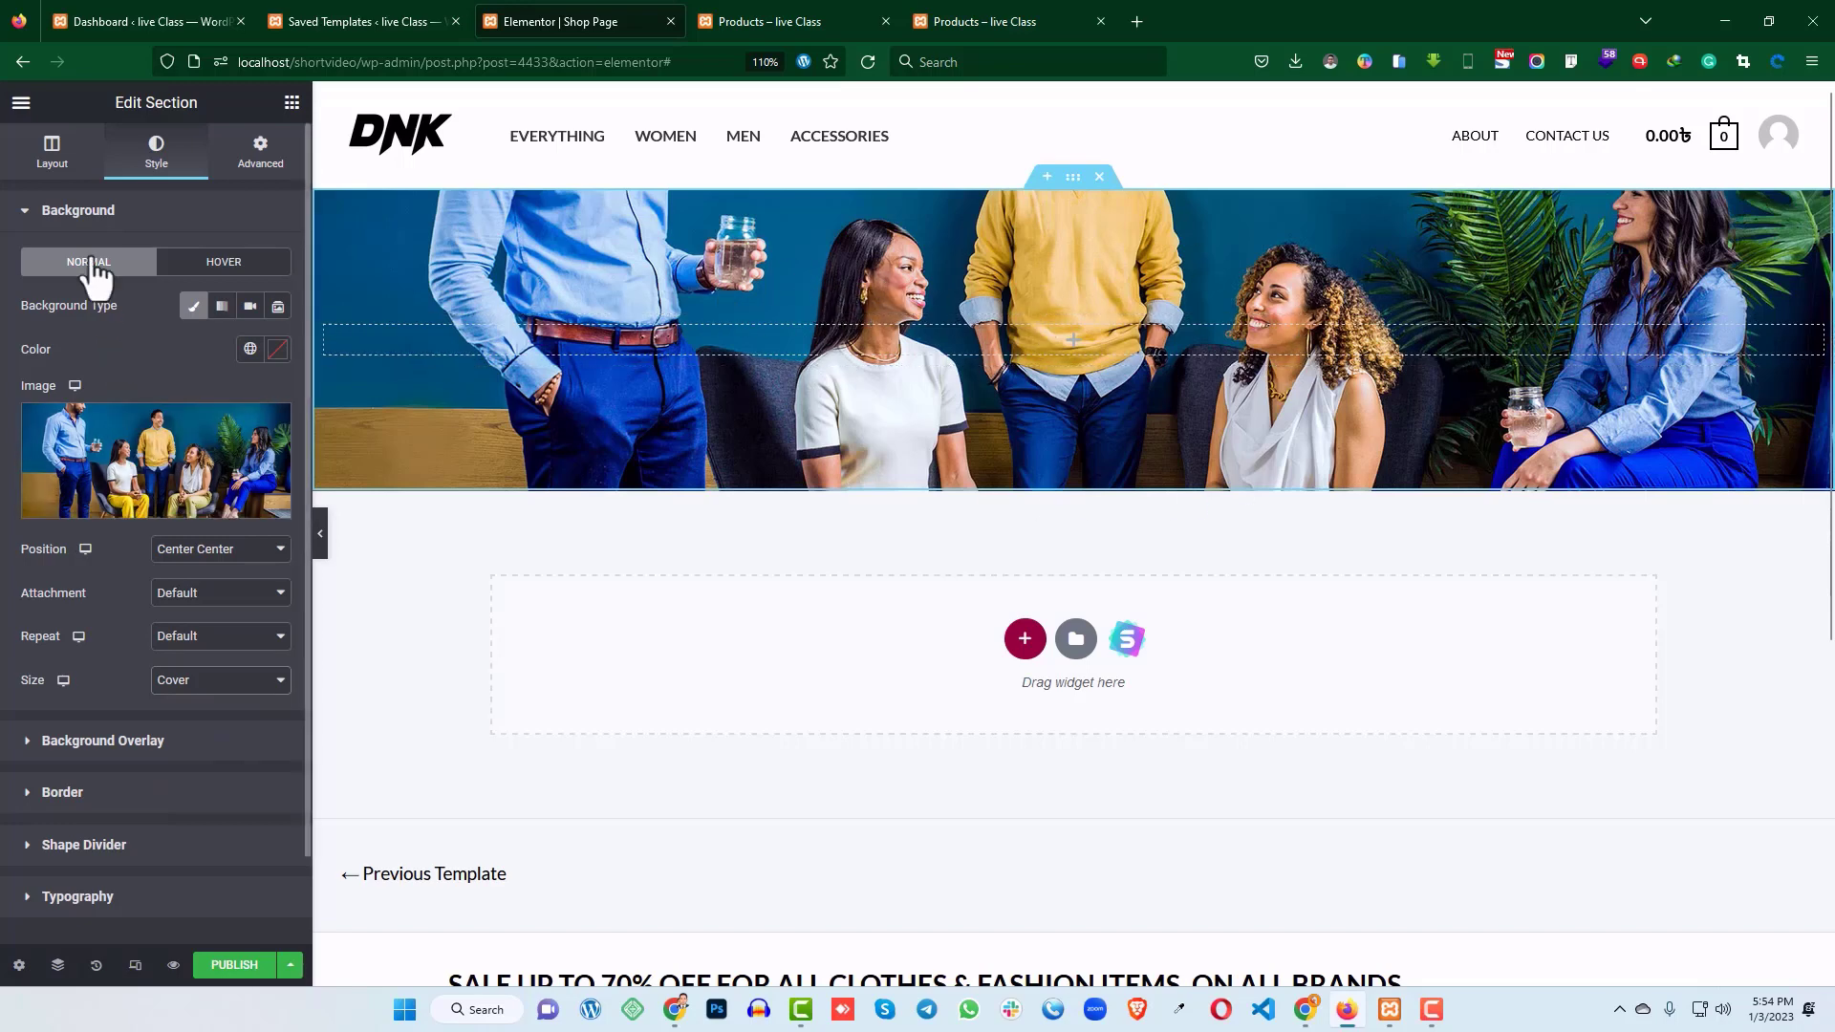
- Apply a Classic background overlay in black to the banner section
{"action": "left_click", "coordinate": [86, 210]}
{"action": "left_click", "coordinate": [134, 260]}
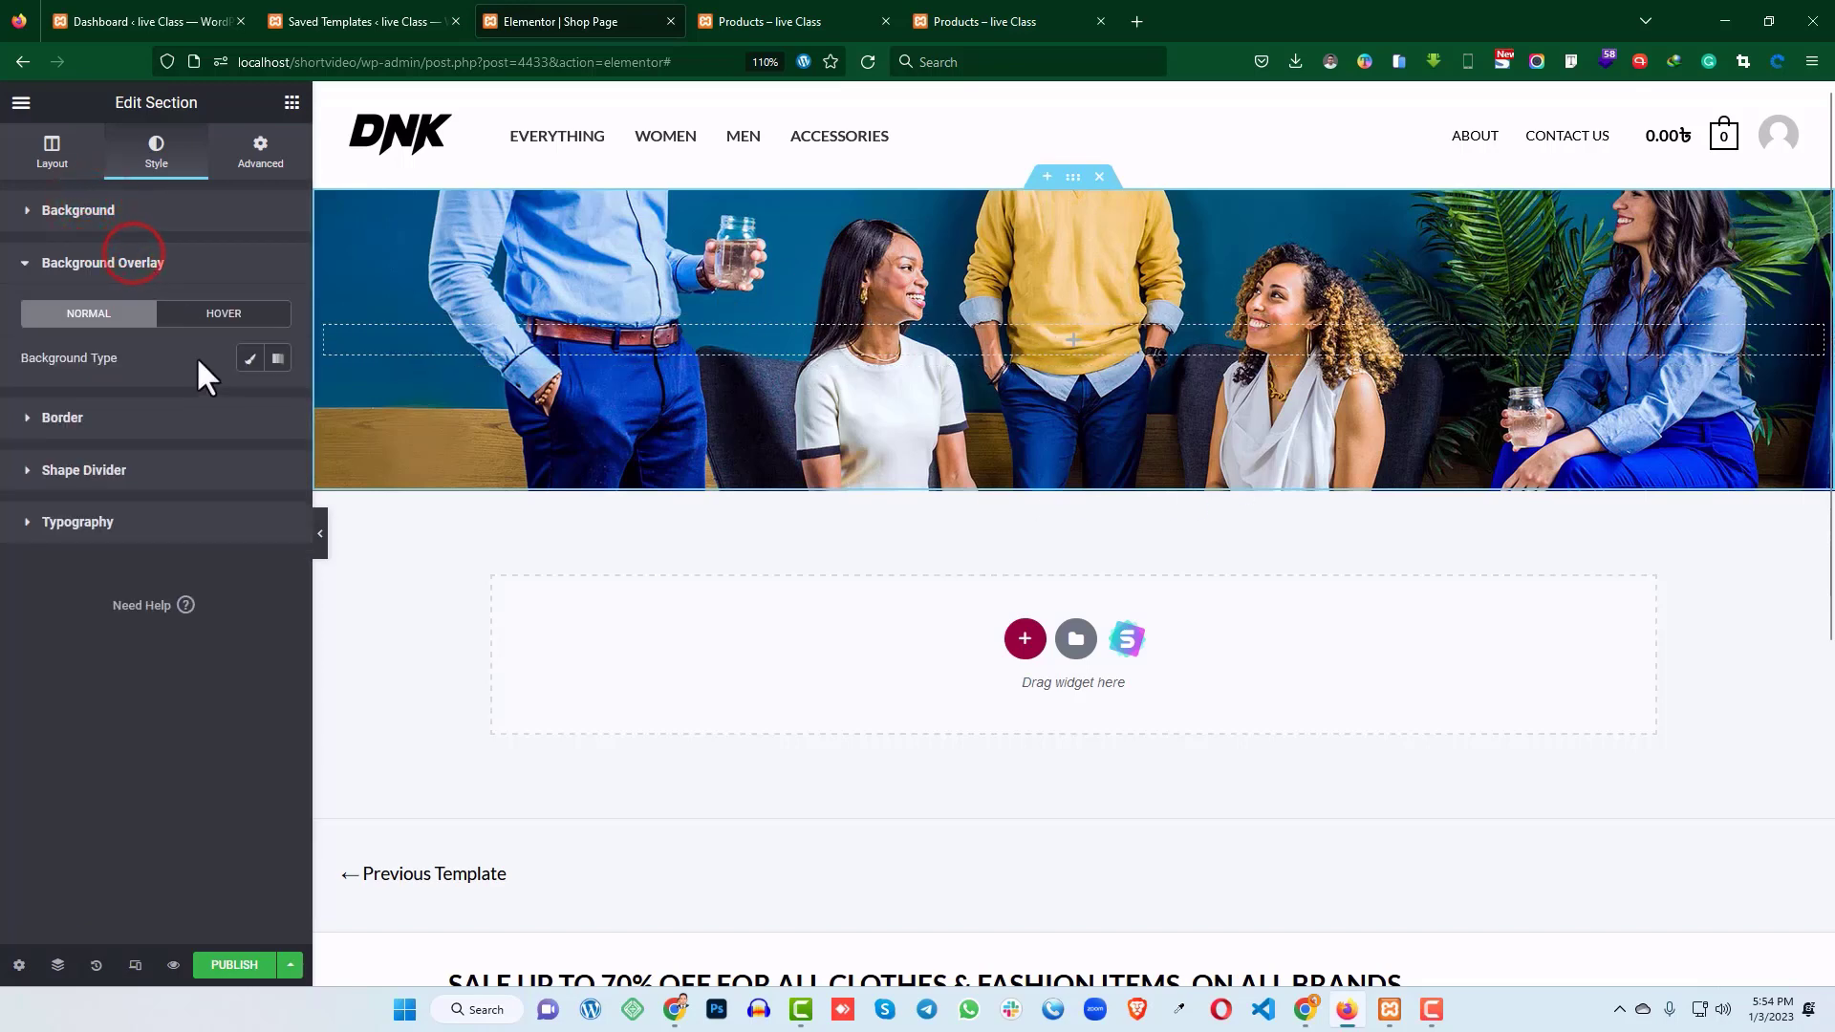
{"action": "left_click", "coordinate": [246, 359]}
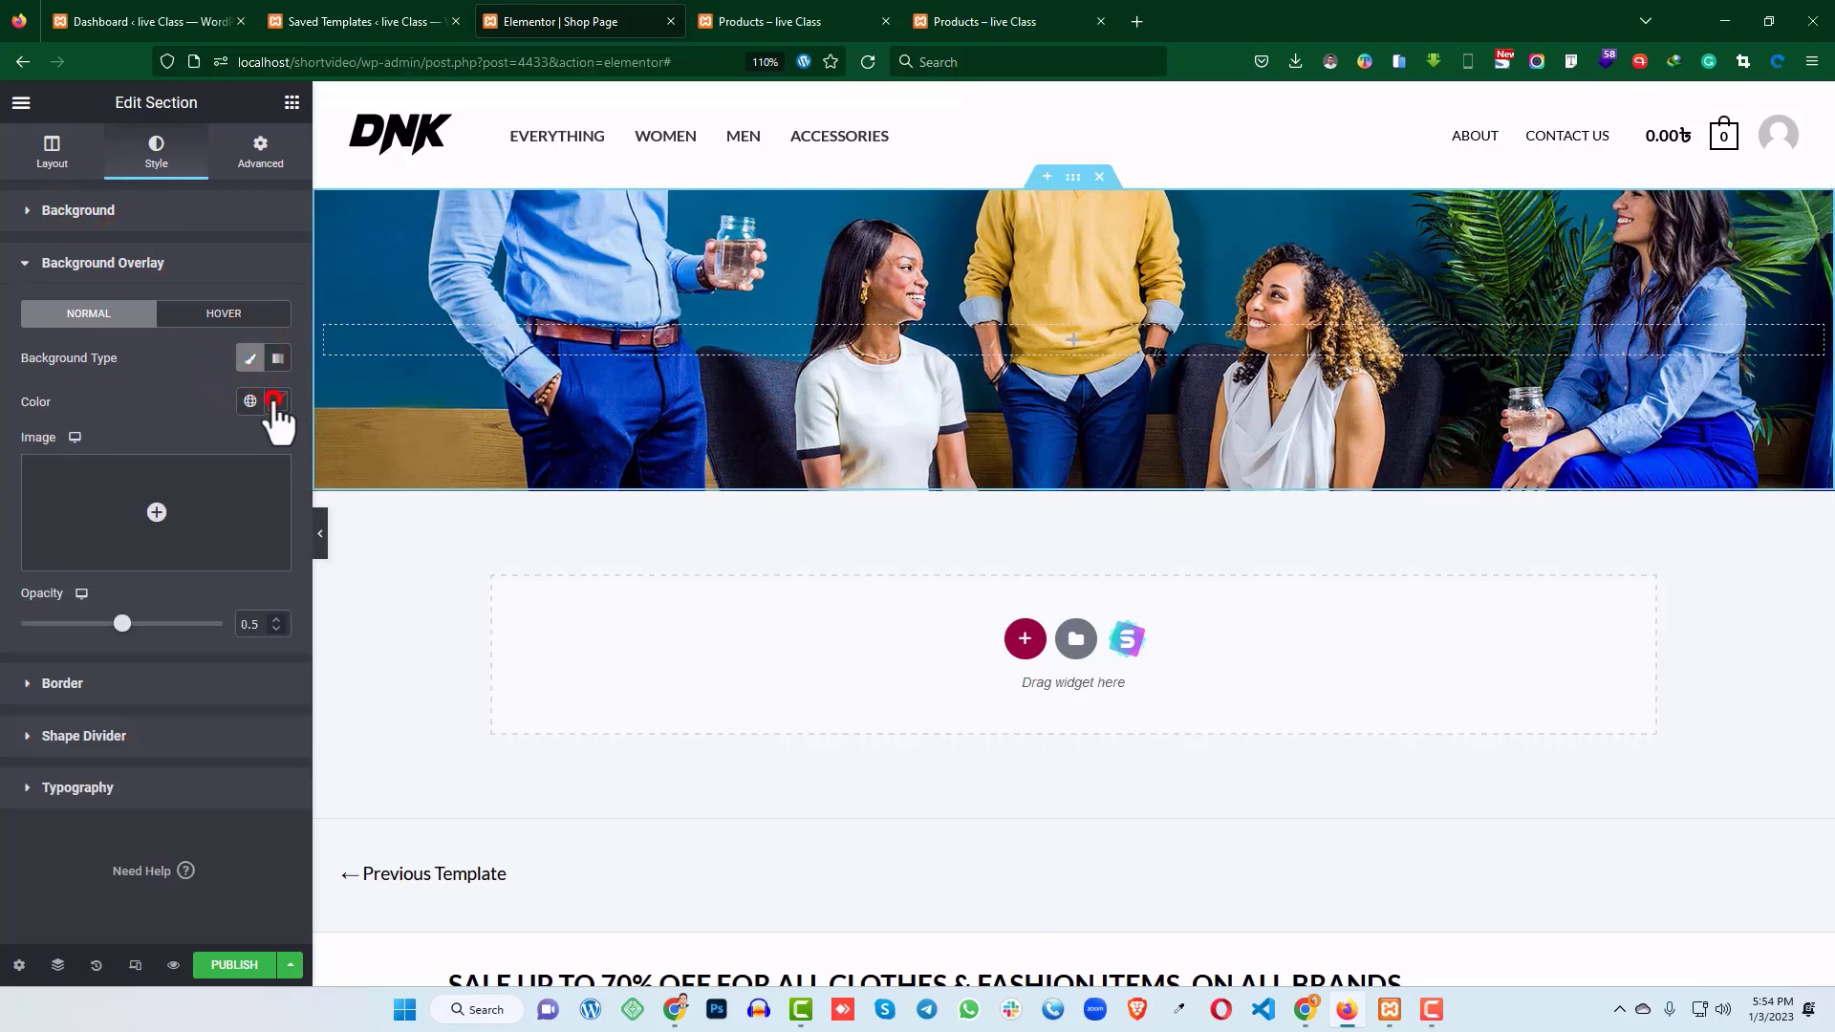
{"action": "left_click", "coordinate": [275, 401]}
{"action": "left_click_drag", "start_coordinate": [74, 544], "coordinate": [0, 636]}
{"action": "left_click", "coordinate": [0, 636]}
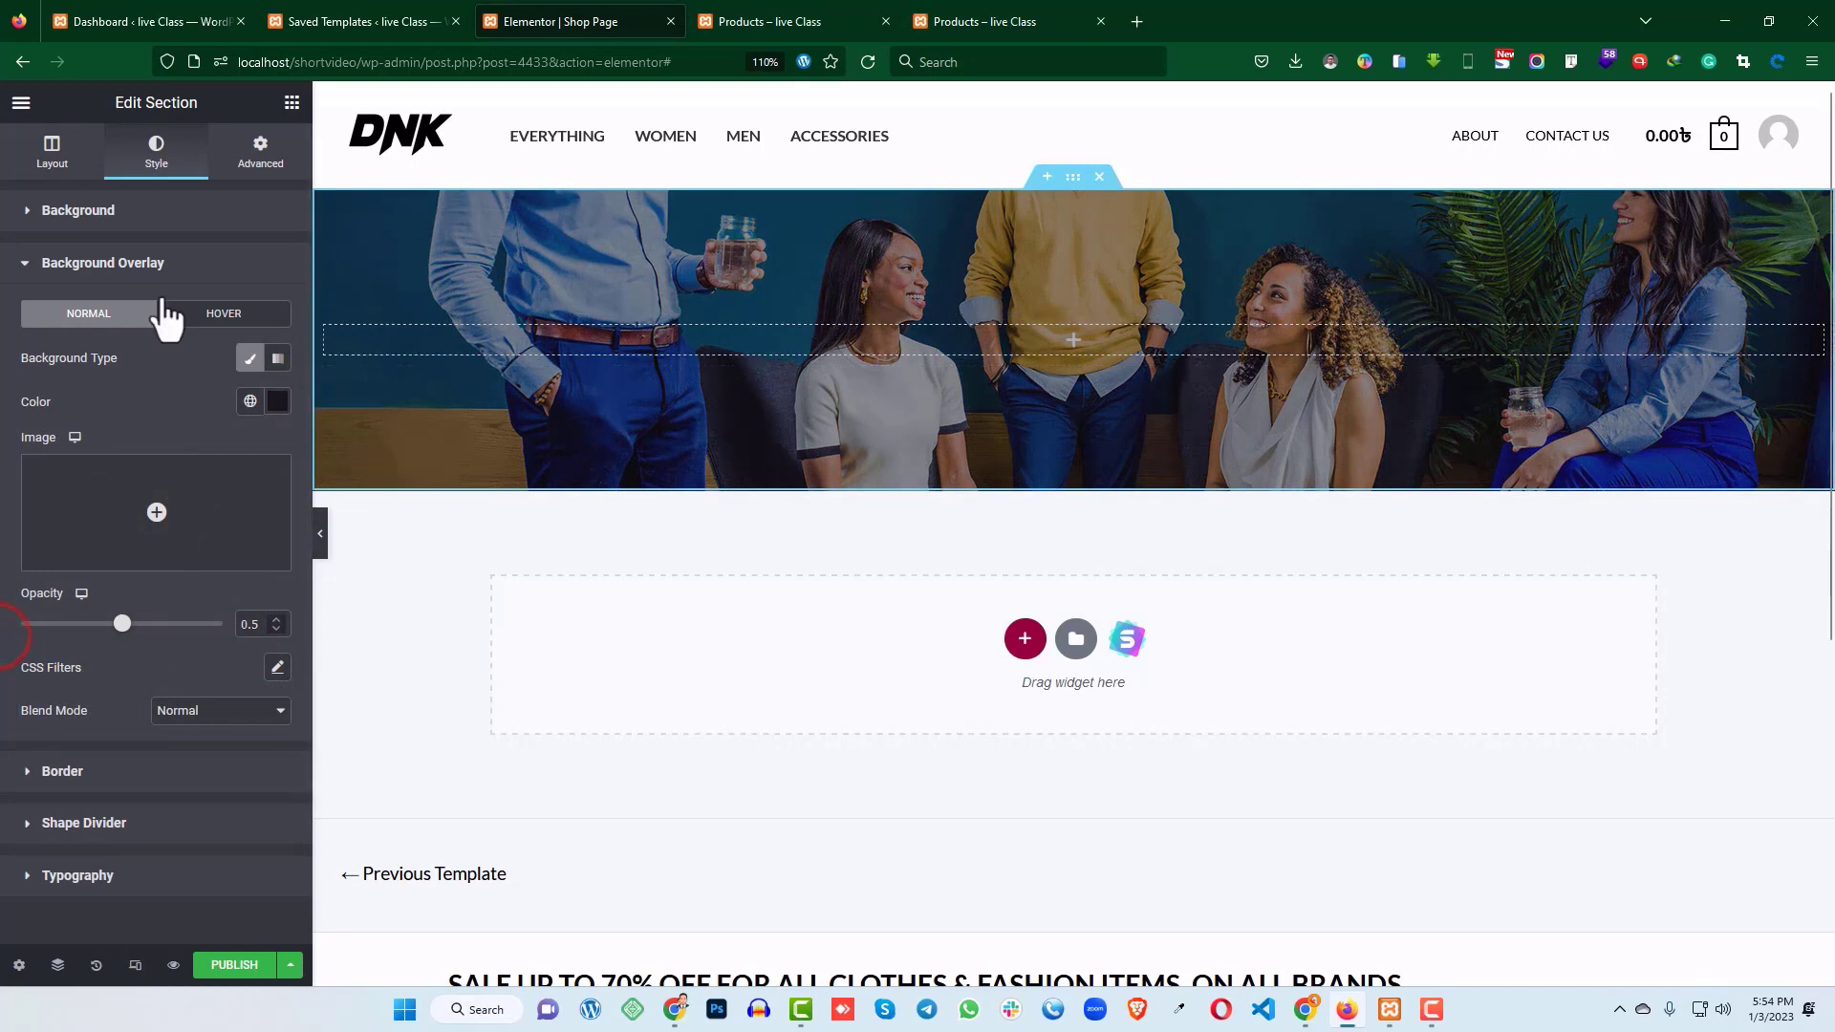
- Add a Heading widget to the banner section and set its title to "Shop Page"
{"action": "left_click", "coordinate": [291, 103]}
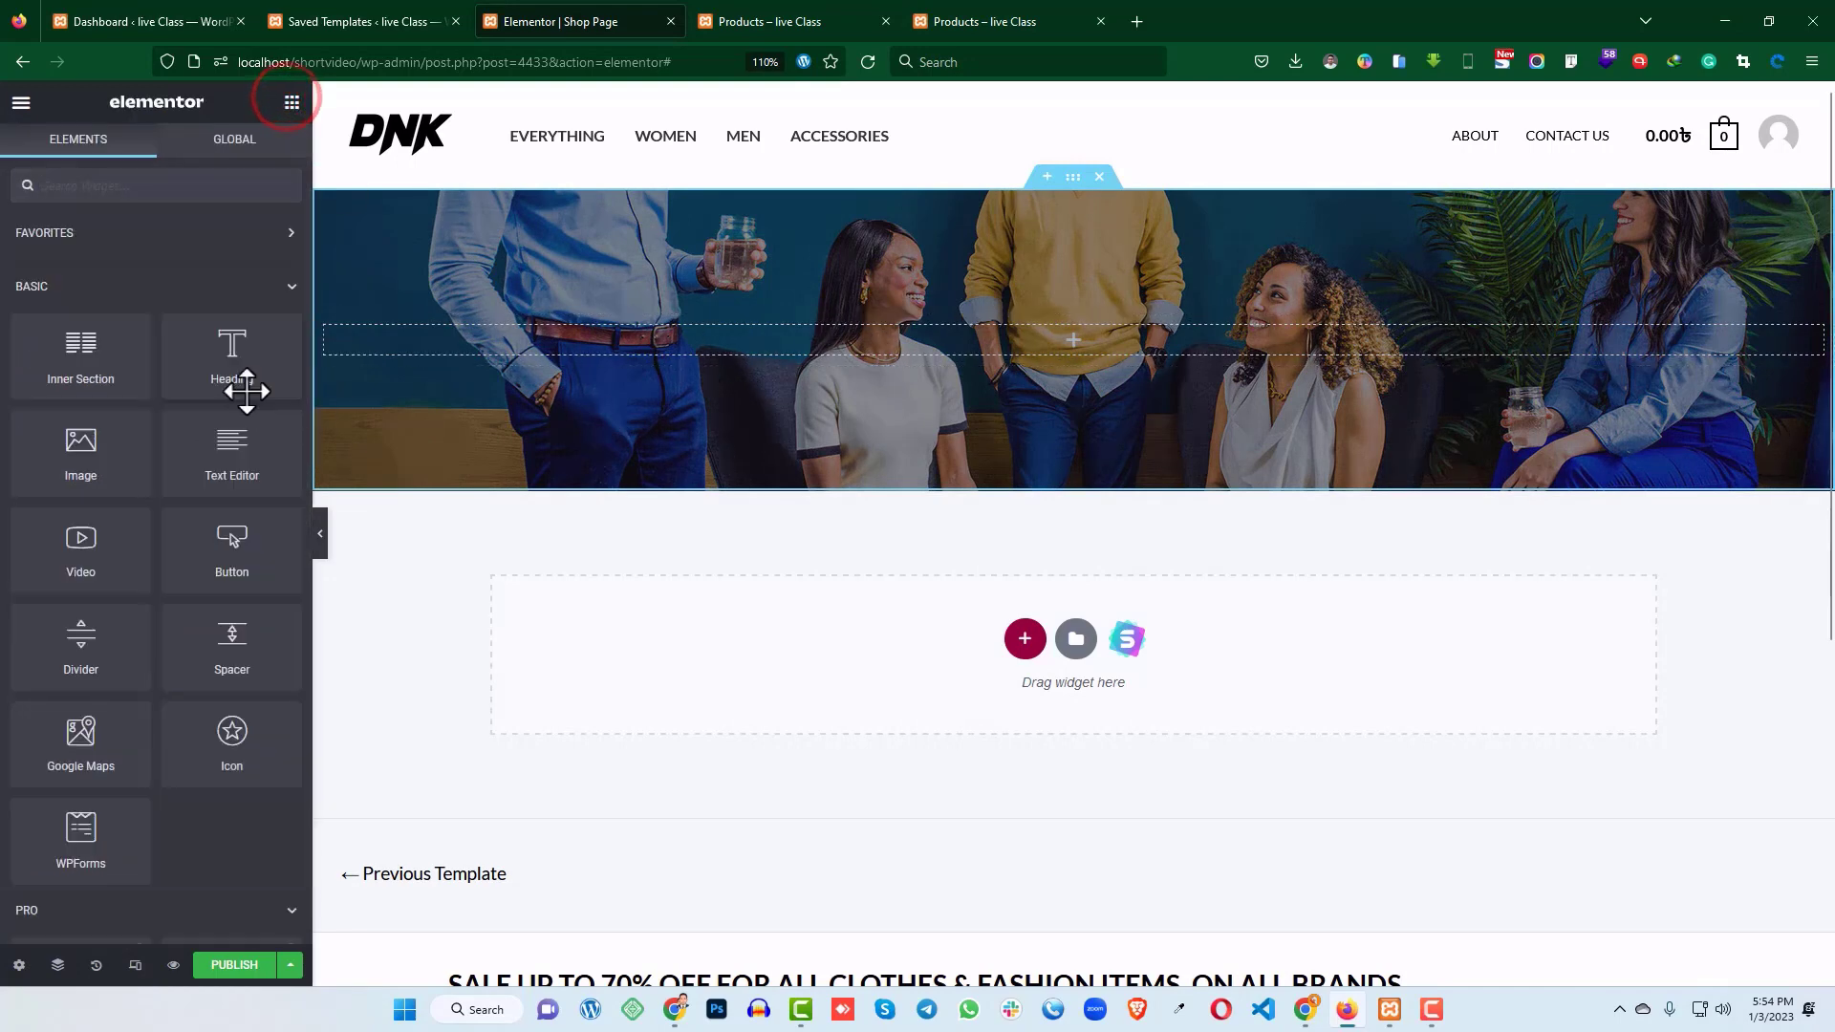
{"action": "left_click_drag", "start_coordinate": [246, 391], "coordinate": [1098, 360]}
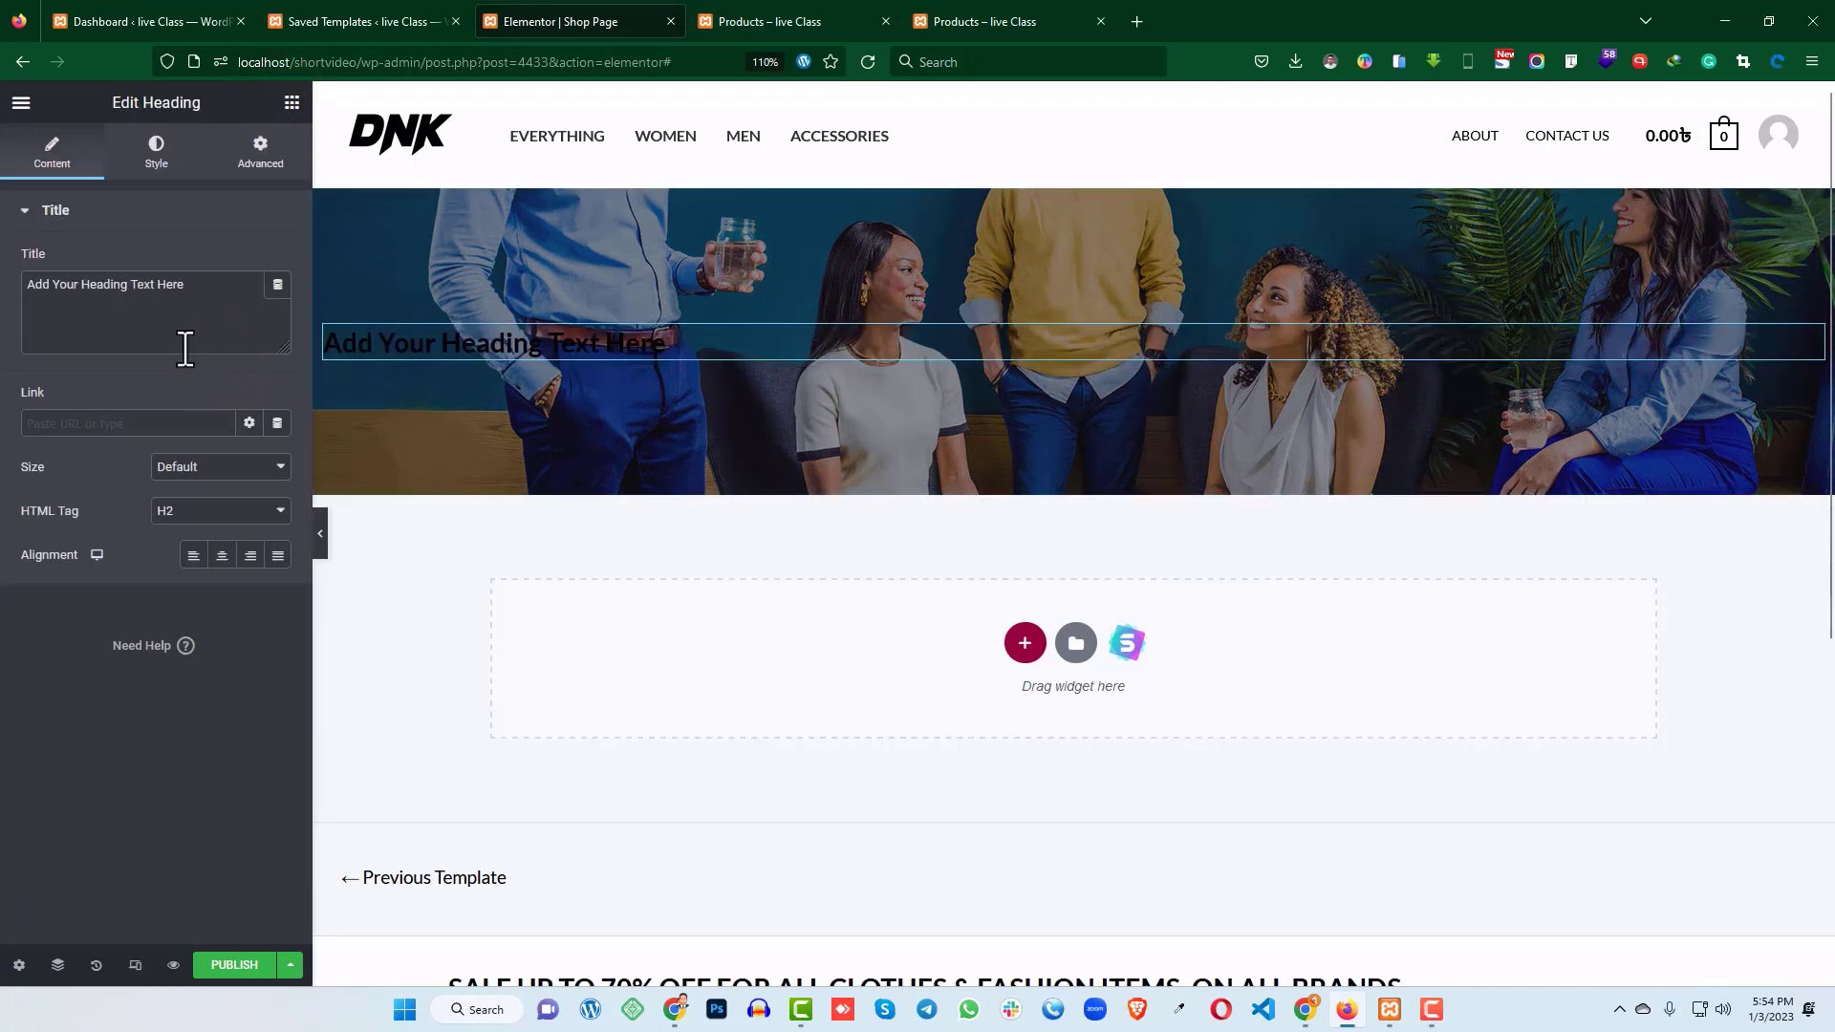
{"action": "left_click_drag", "start_coordinate": [211, 296], "coordinate": [5, 289]}
{"action": "type", "text": "Shop Page"}
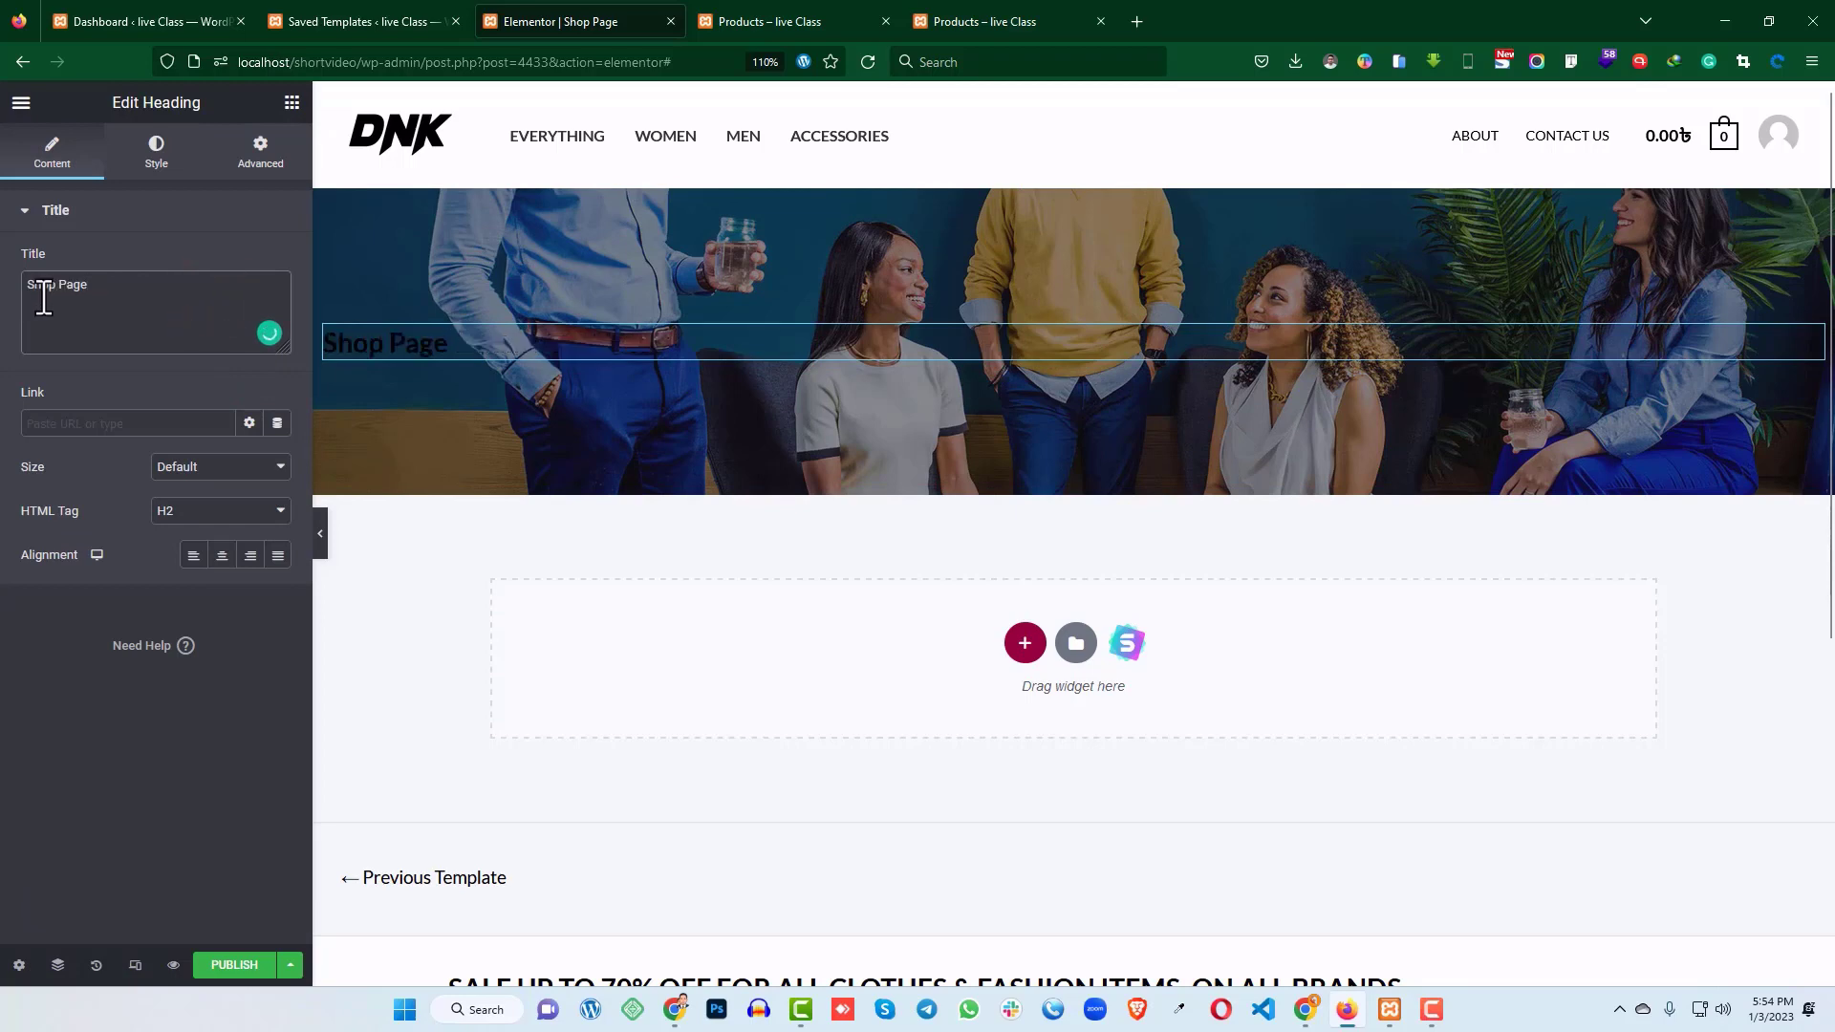
- Set the banner heading's size to XXL and its alignment to center
{"action": "left_click", "coordinate": [198, 473]}
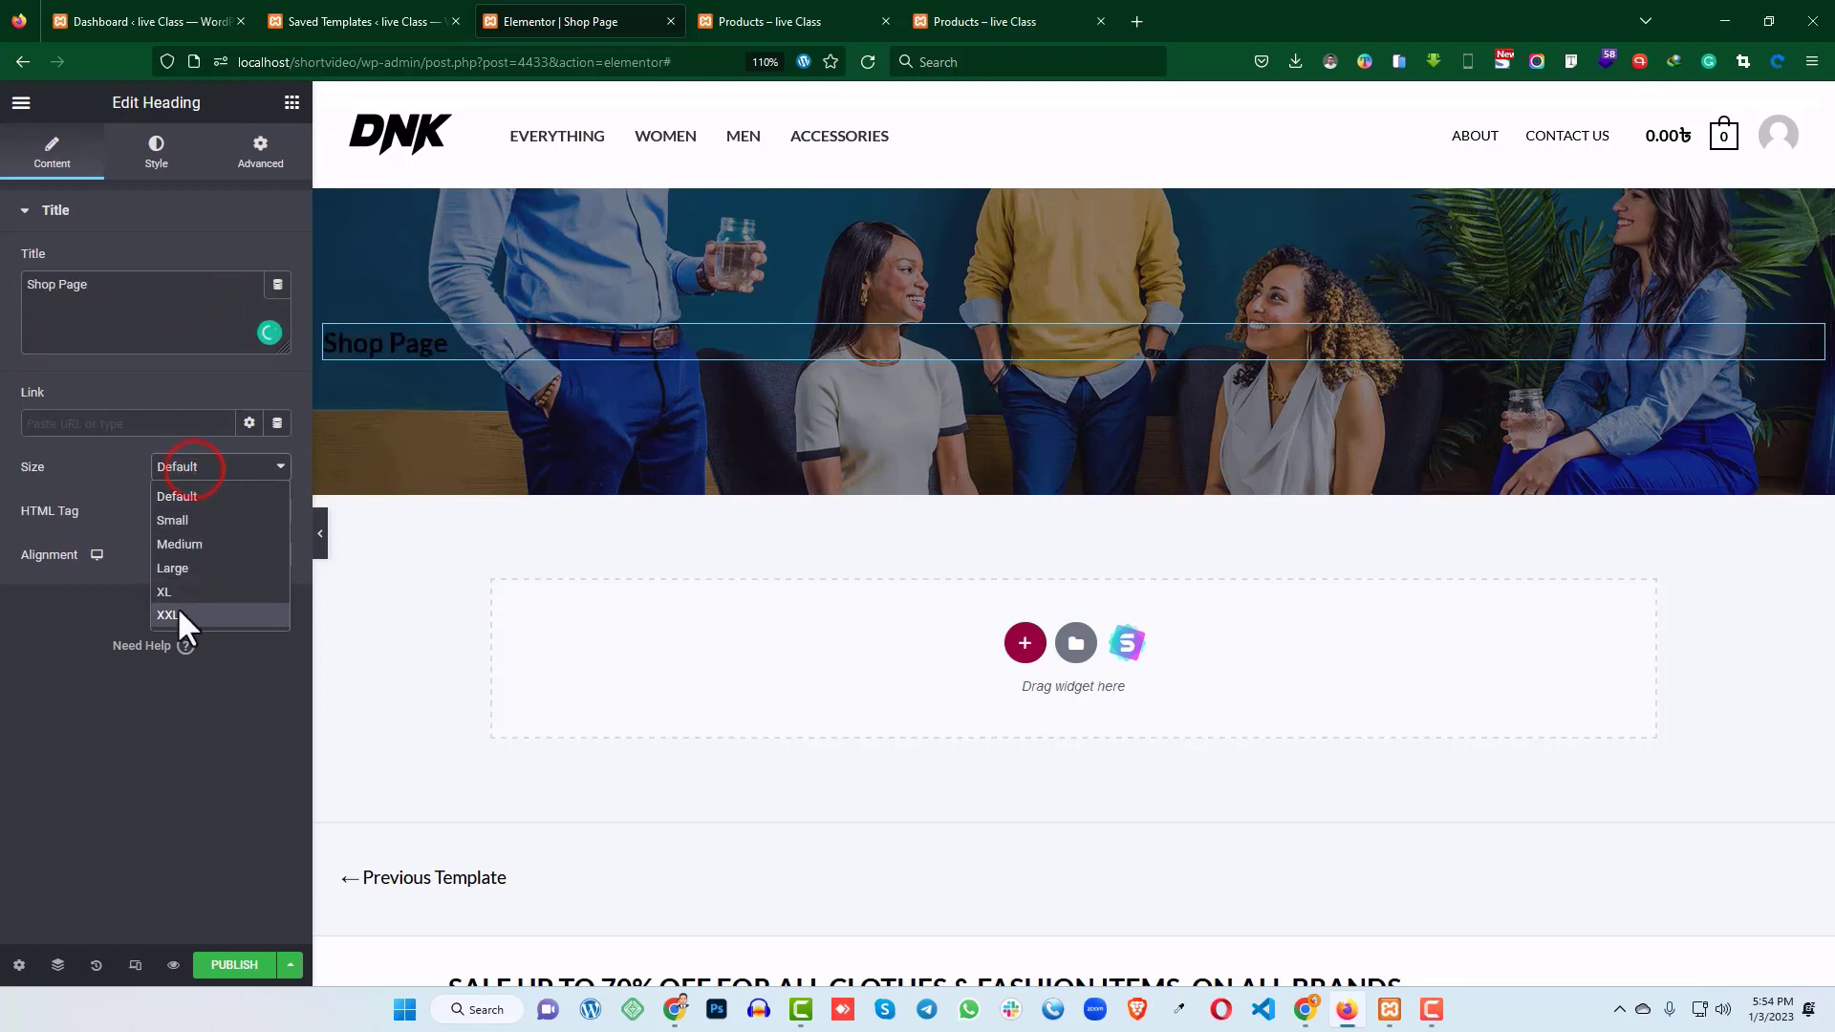
{"action": "left_click", "coordinate": [176, 606]}
{"action": "left_click", "coordinate": [216, 555]}
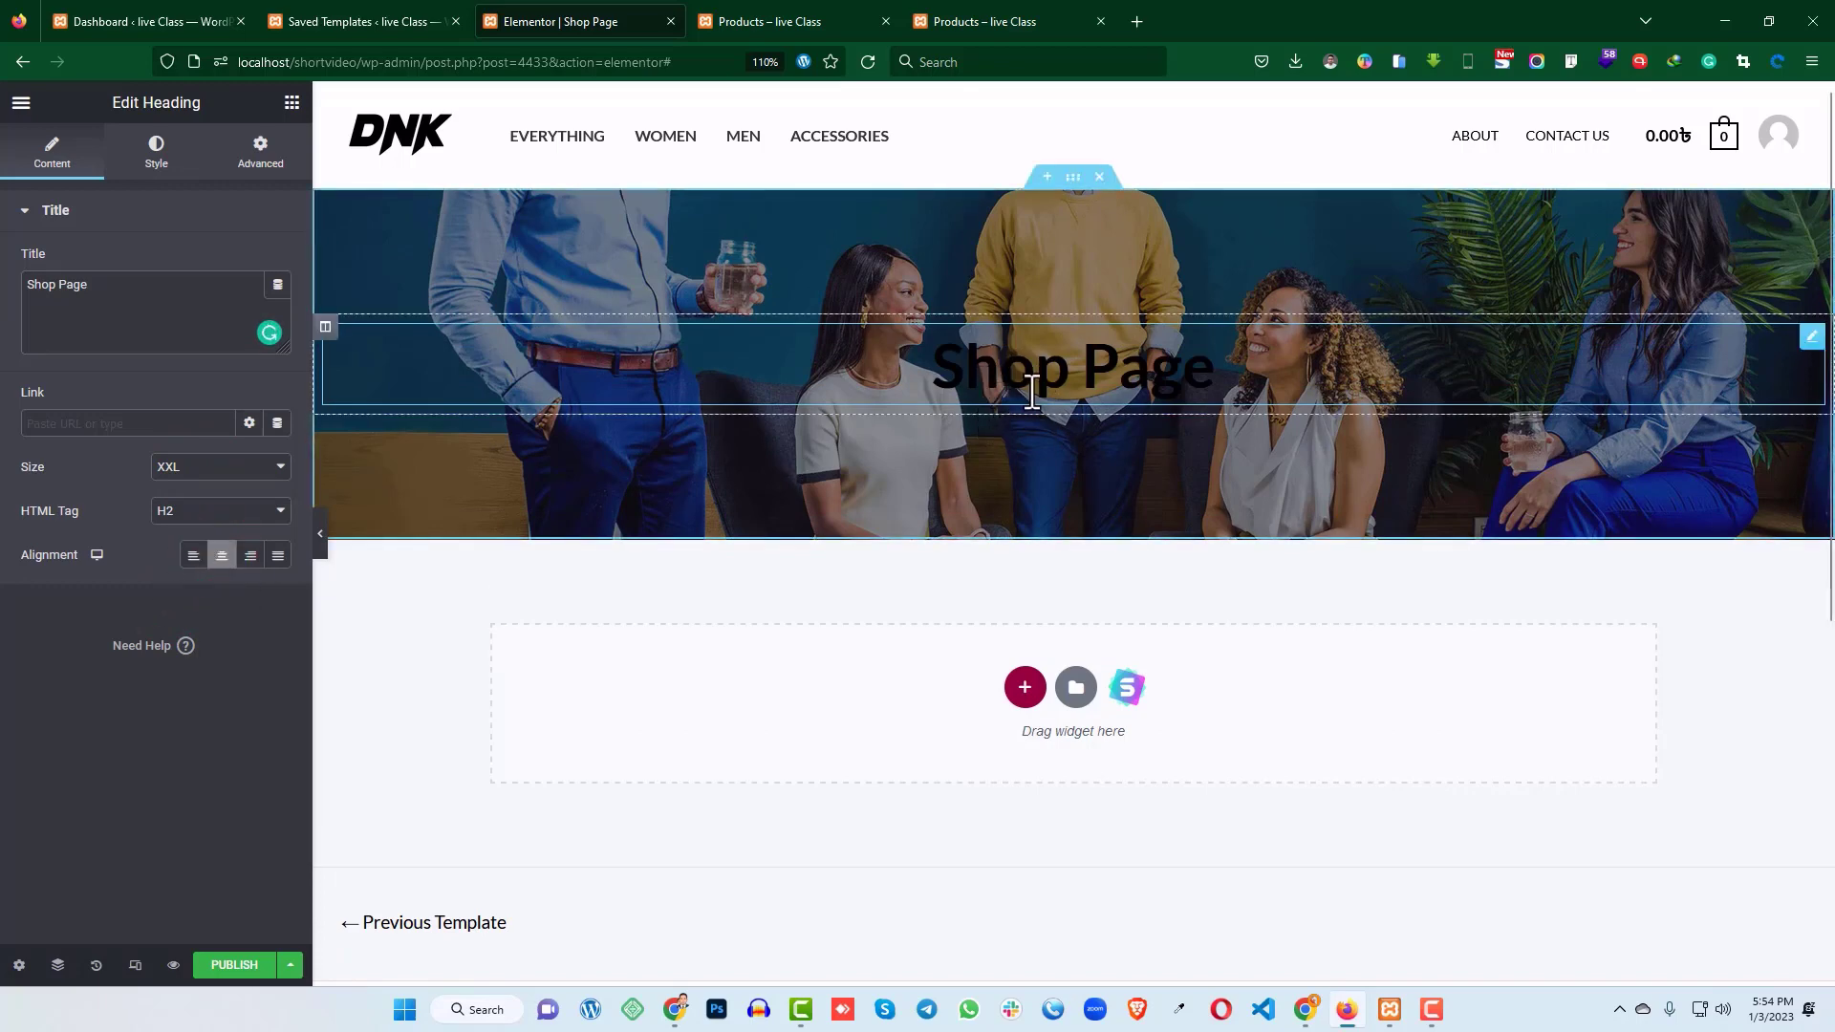
- Change the banner heading's text color to white, #FFFFFF
{"action": "left_click", "coordinate": [156, 153]}
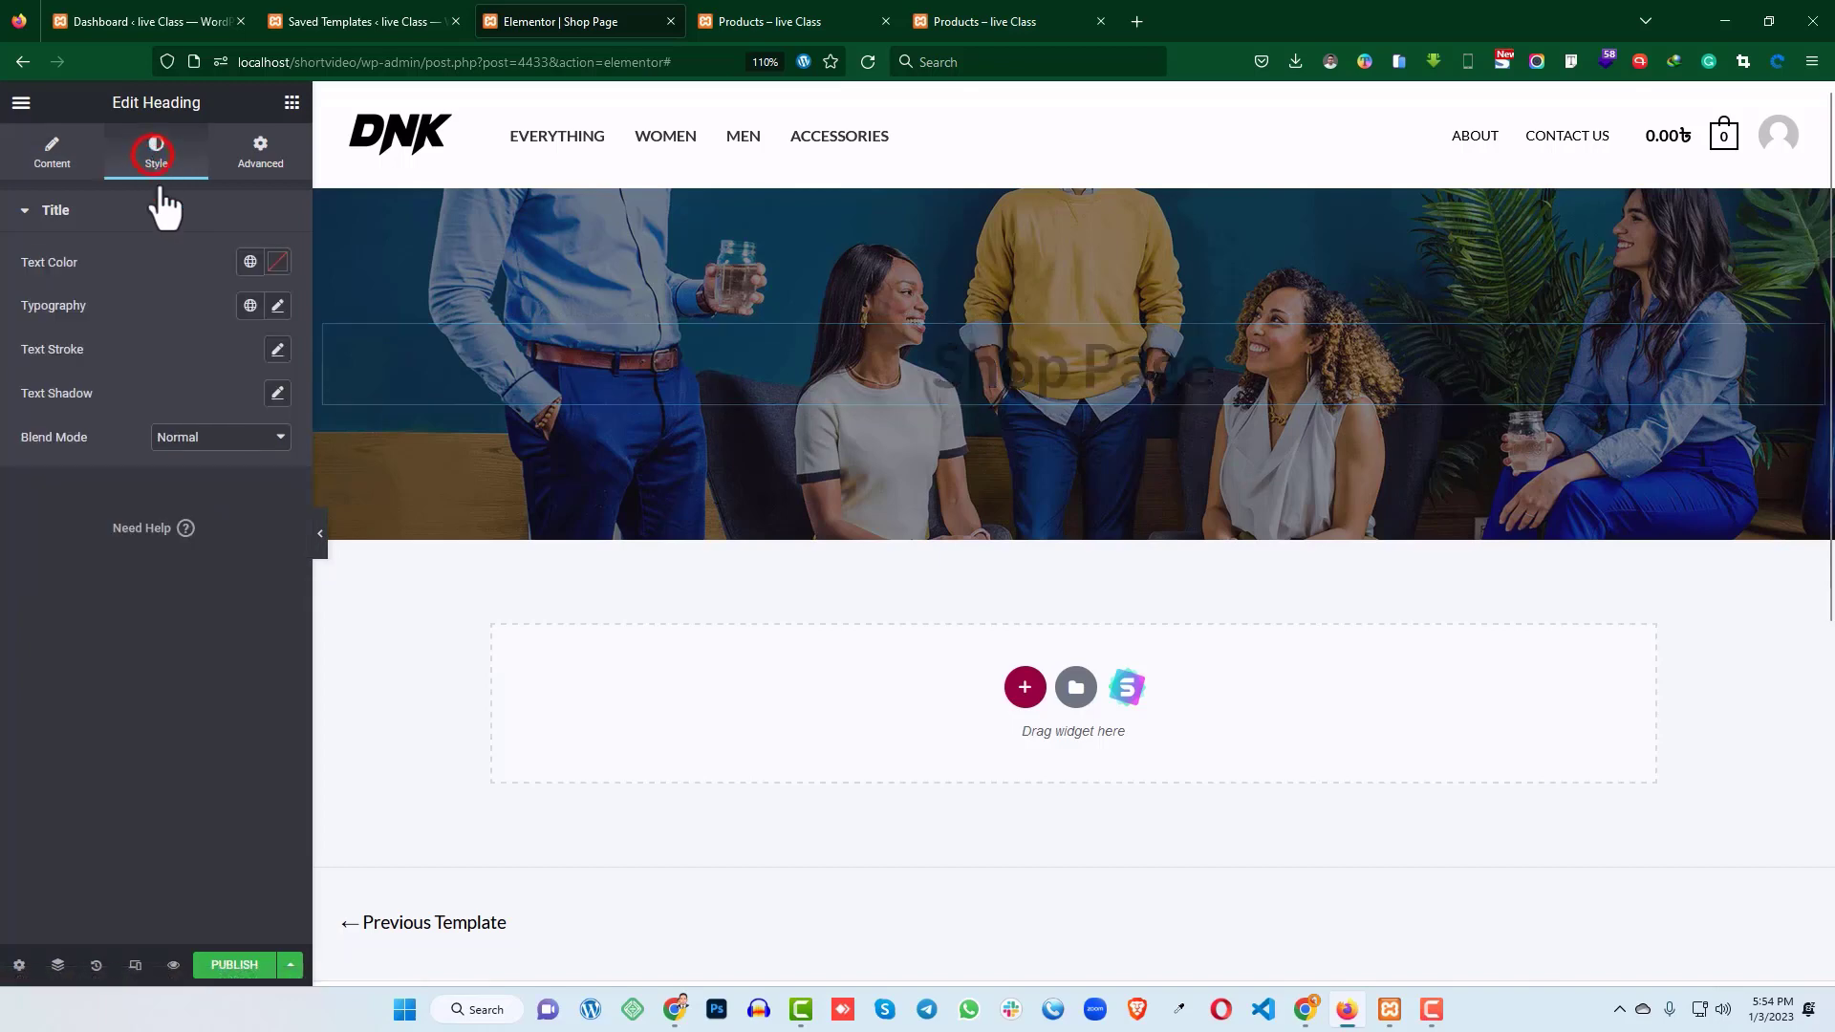
{"action": "left_click", "coordinate": [277, 259]}
{"action": "left_click_drag", "start_coordinate": [160, 377], "coordinate": [2, 313]}
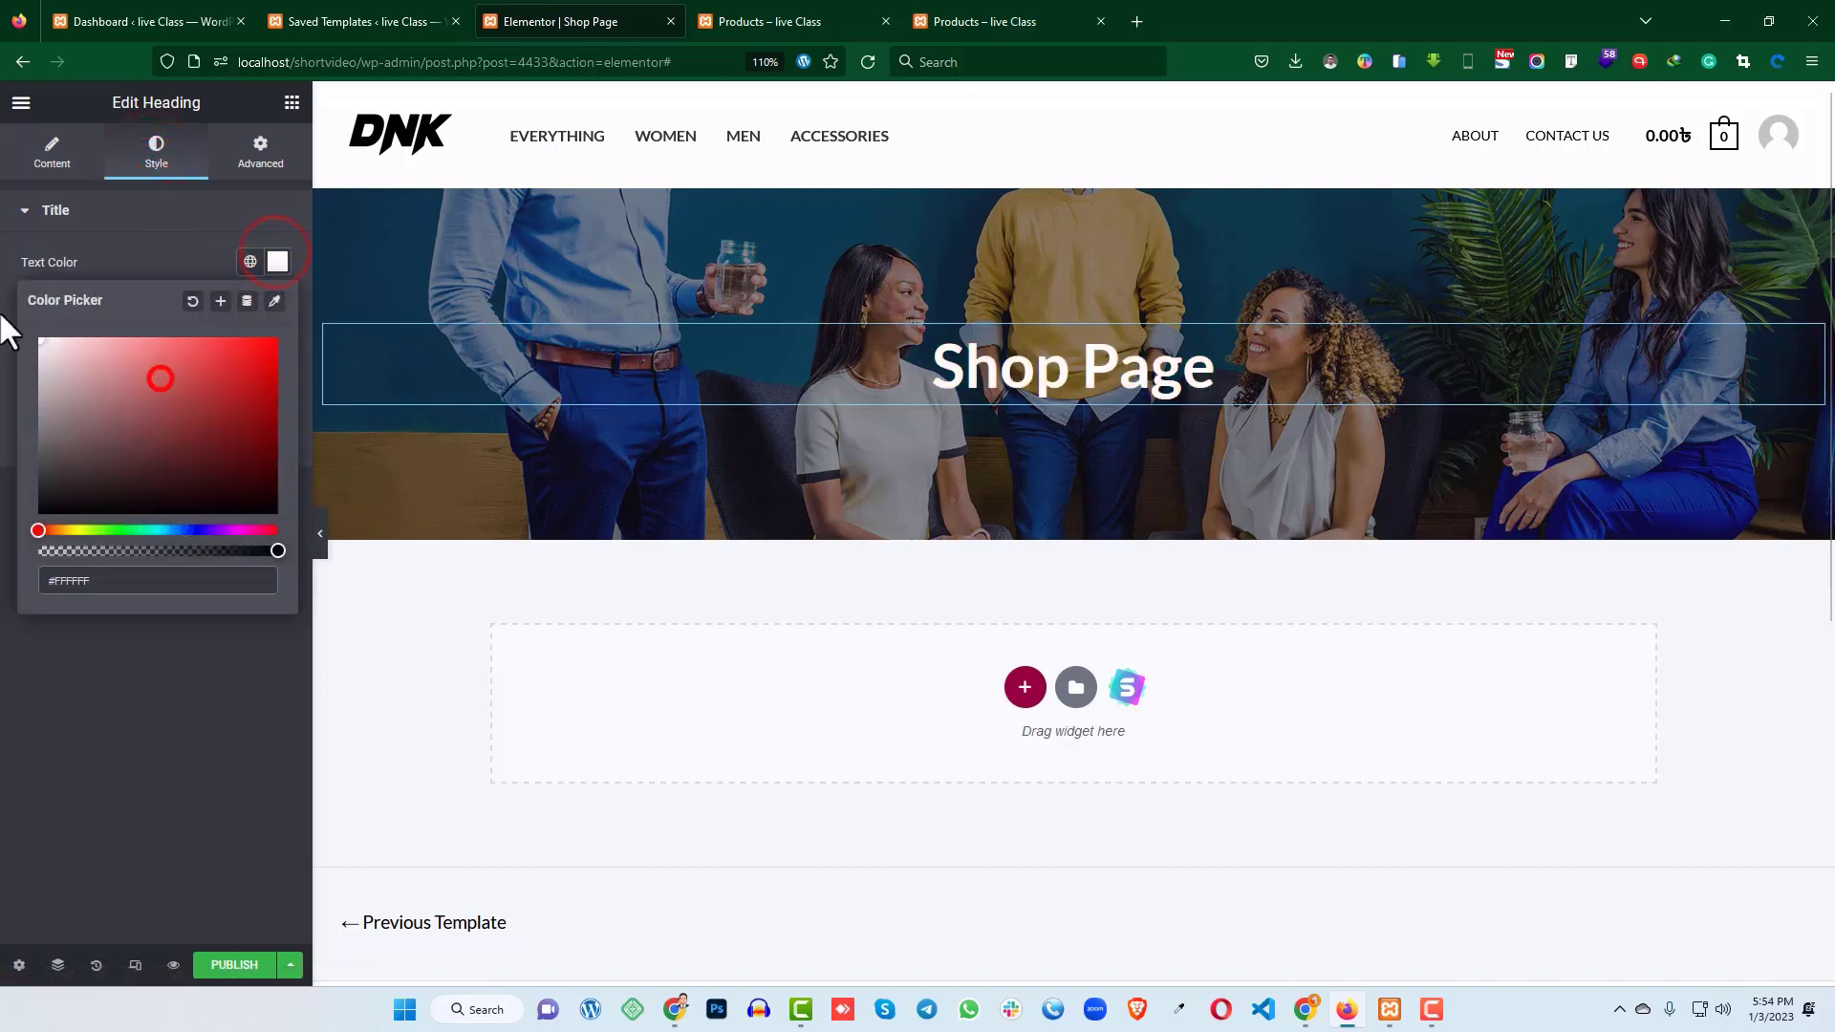
{"action": "left_click", "coordinate": [10, 239]}
{"action": "left_click", "coordinate": [186, 210]}
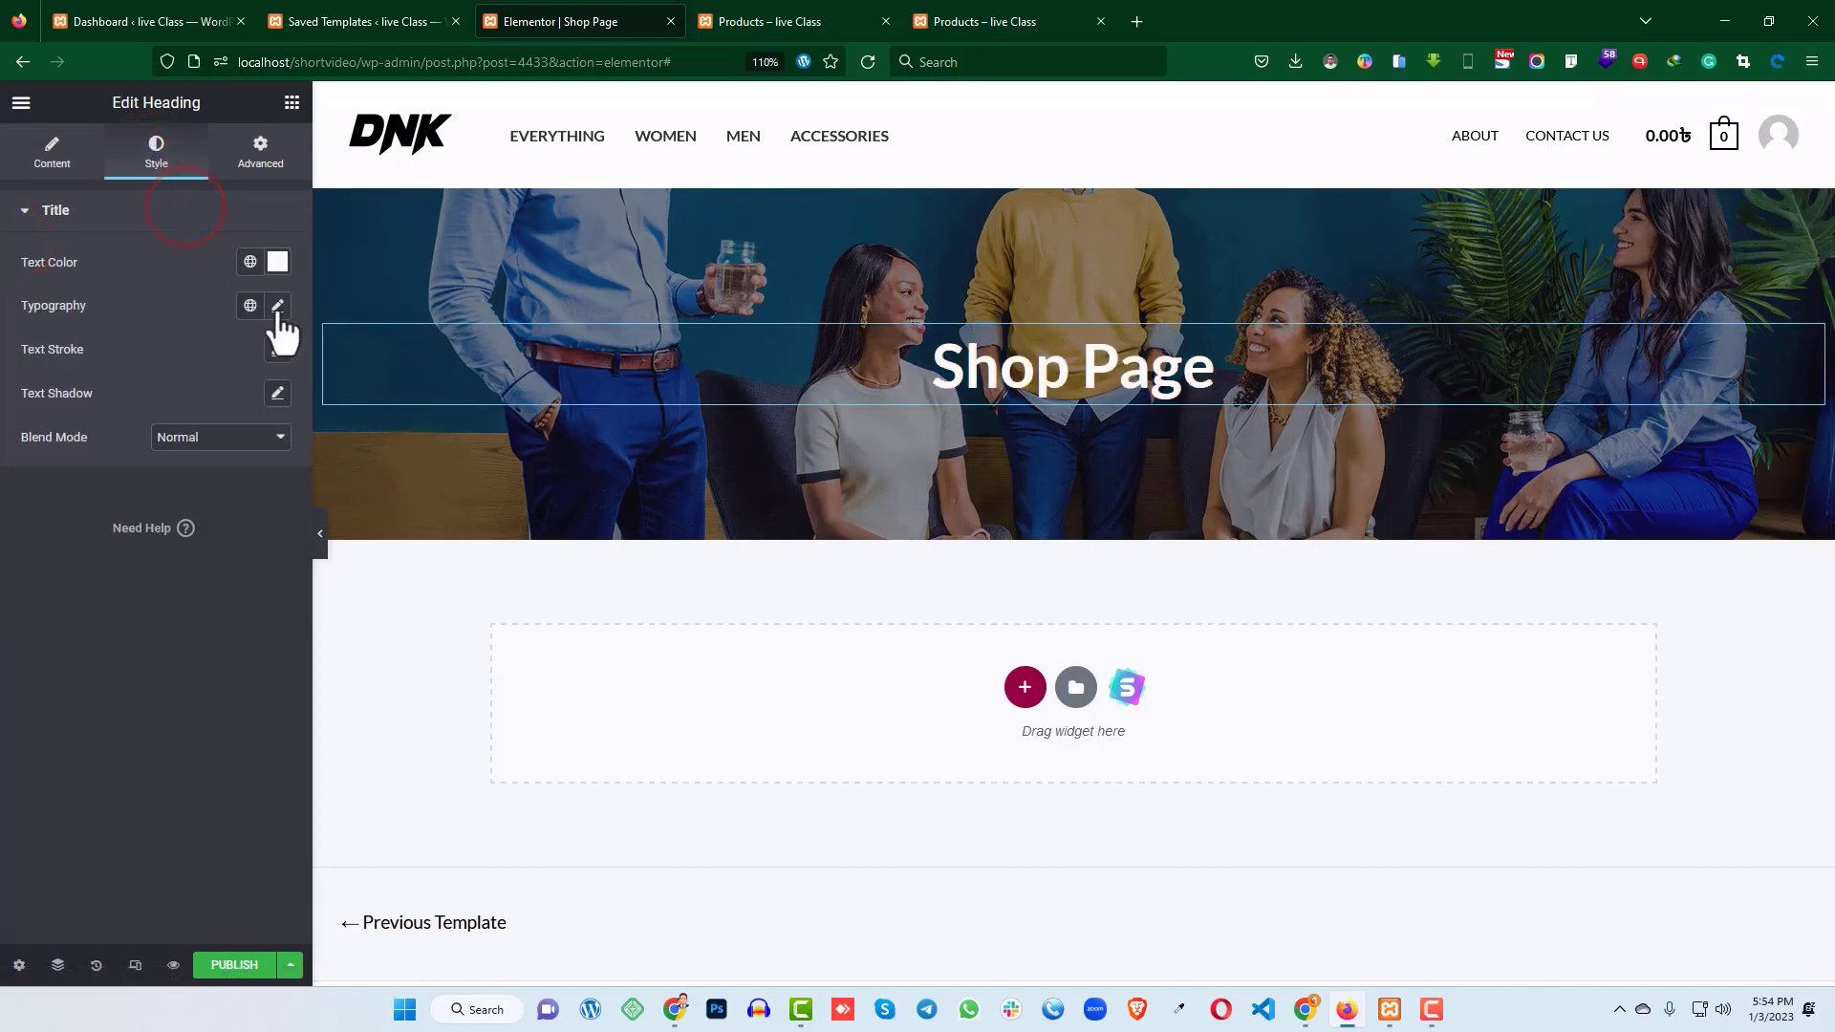
- Set the banner heading's typography to the Tahoma font family with Uppercase transform
{"action": "left_click", "coordinate": [278, 306]}
{"action": "left_click", "coordinate": [221, 406]}
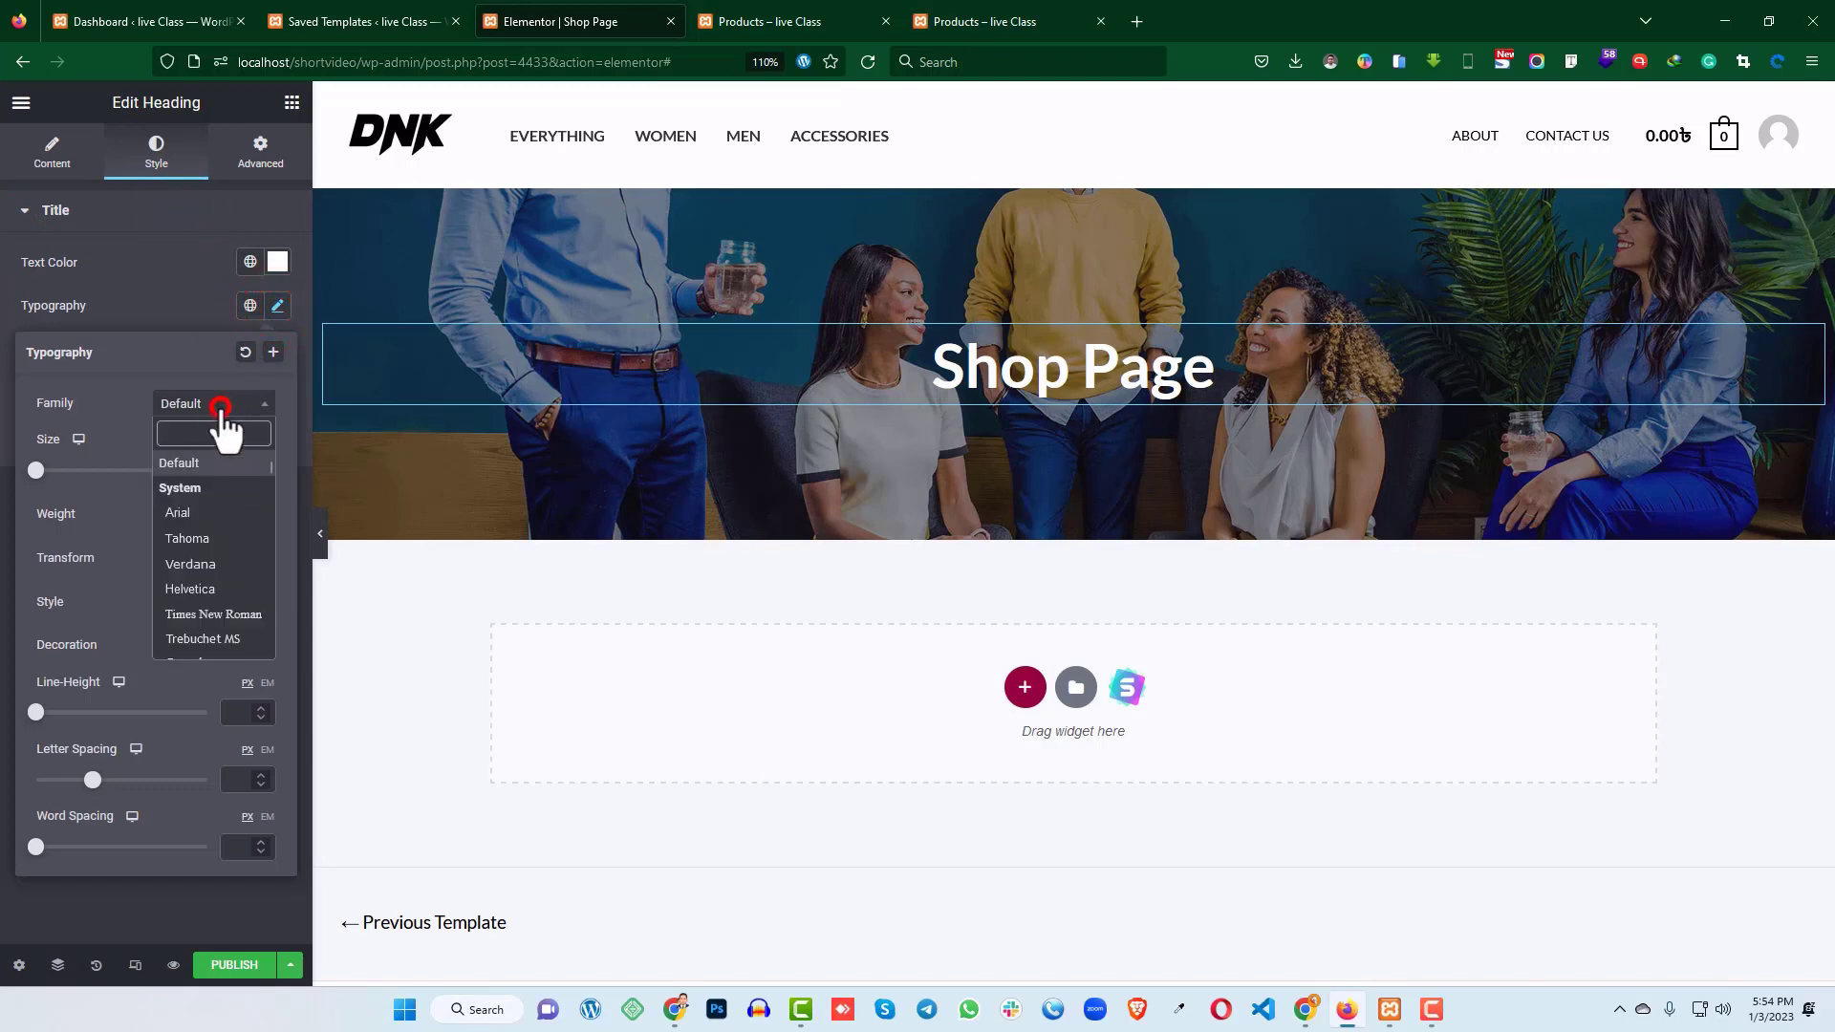
{"action": "left_click", "coordinate": [191, 539]}
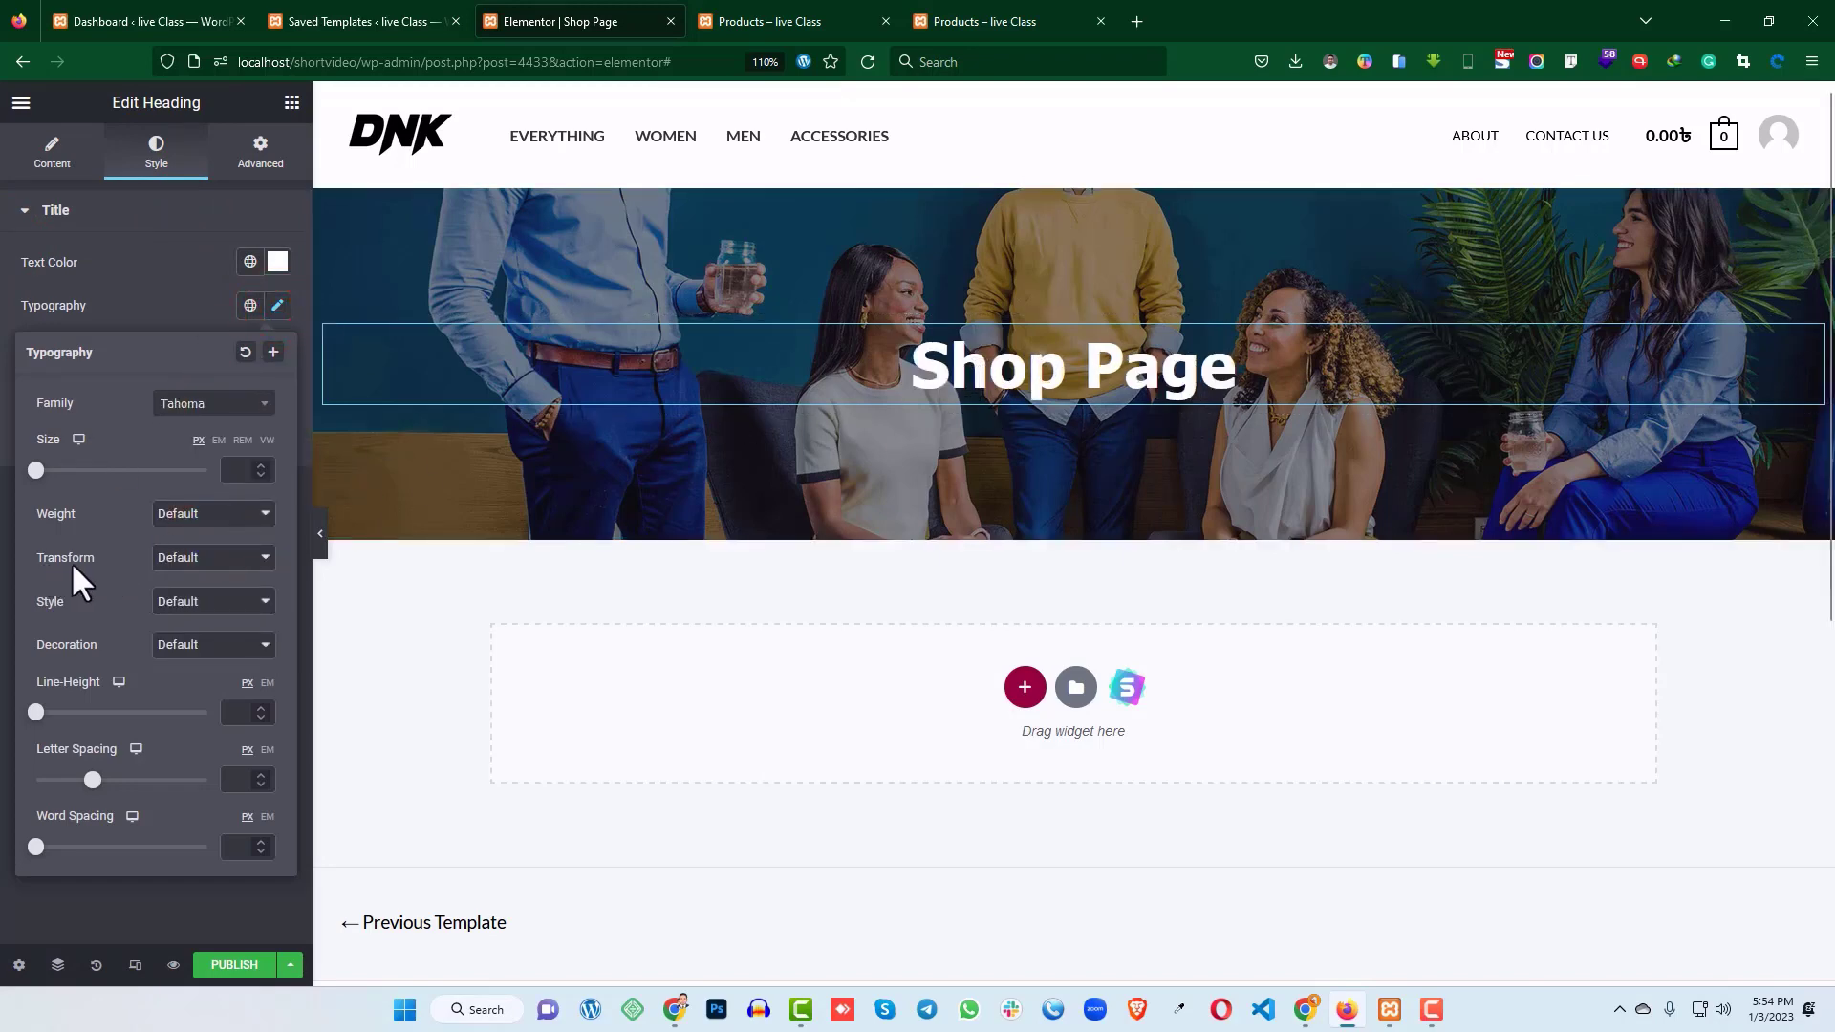
{"action": "left_click", "coordinate": [218, 559]}
{"action": "left_click", "coordinate": [212, 610]}
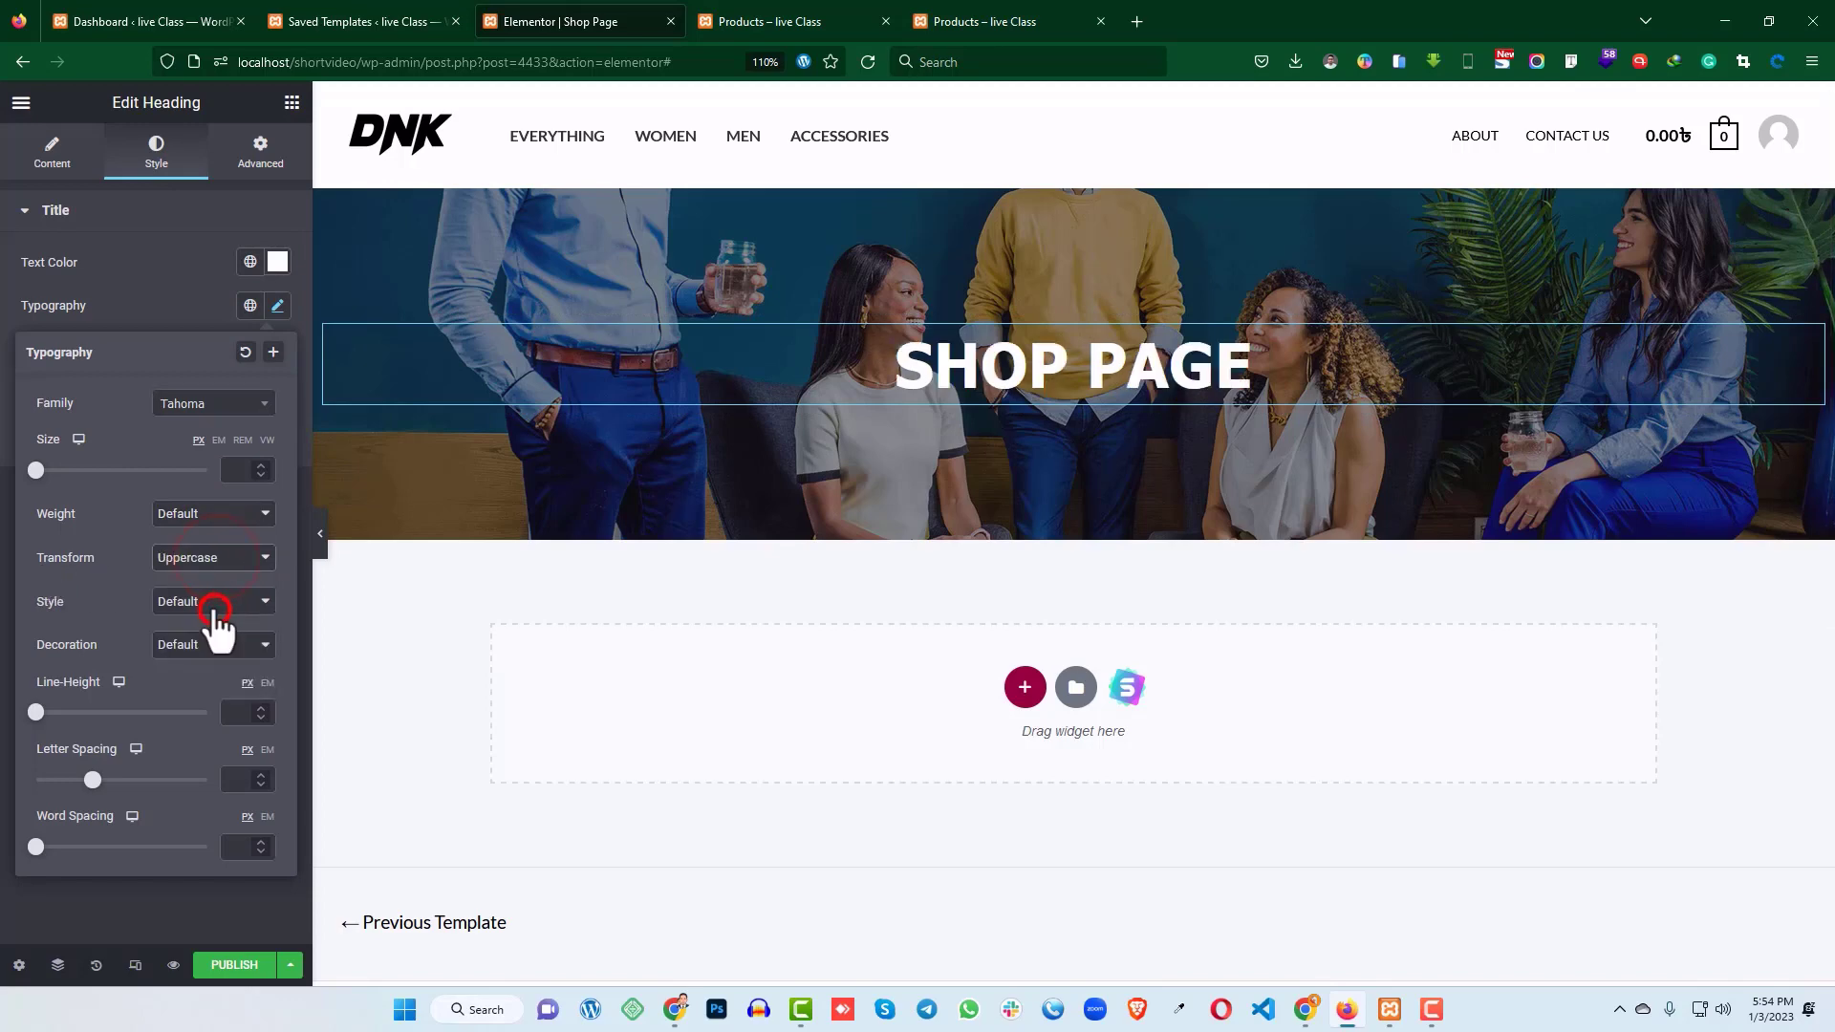
- Compare the banner heading with the finished reference page and examine its Men, Shose and Women category cards
{"action": "left_click", "coordinate": [798, 20]}
{"action": "left_click", "coordinate": [790, 544]}
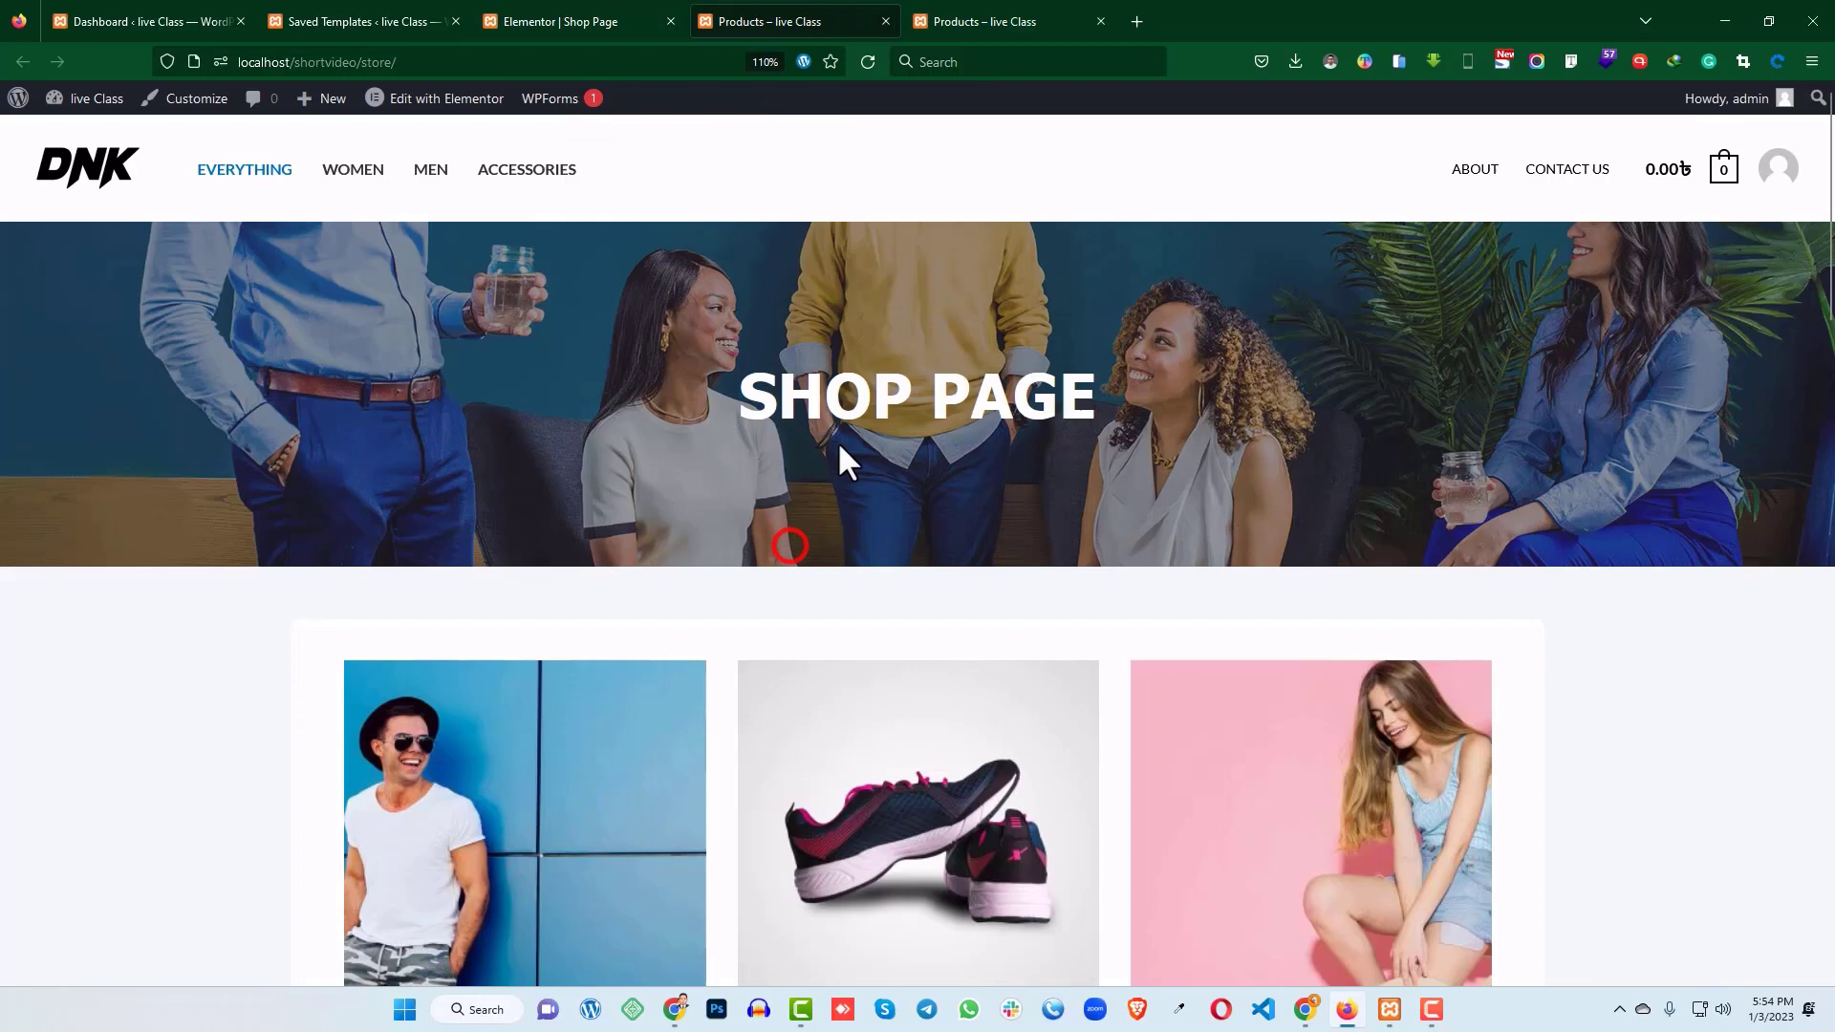
{"action": "left_click", "coordinate": [645, 11]}
{"action": "left_click", "coordinate": [772, 14]}
{"action": "scroll", "coordinate": [865, 449], "scroll_direction": "down", "scroll_amount": 2}
{"action": "scroll", "coordinate": [554, 459], "scroll_direction": "down", "scroll_amount": 2}
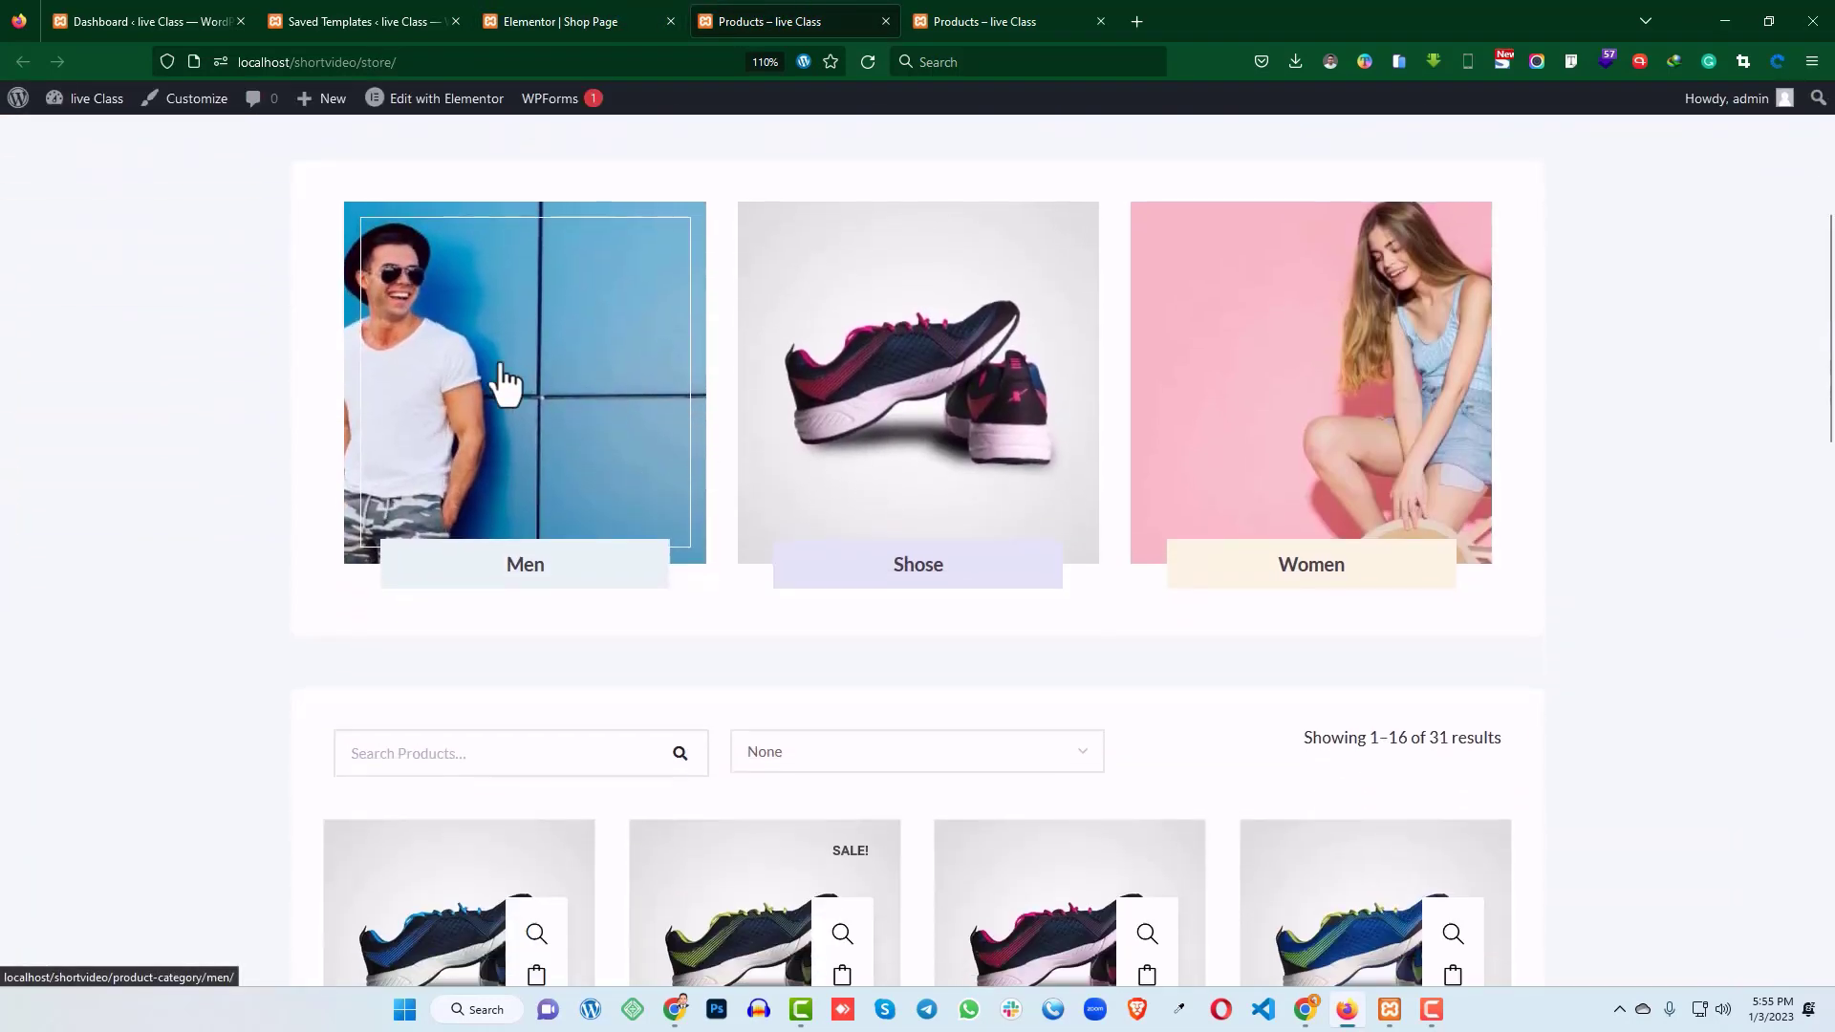
{"action": "scroll", "coordinate": [535, 367], "scroll_direction": "up", "scroll_amount": 2}
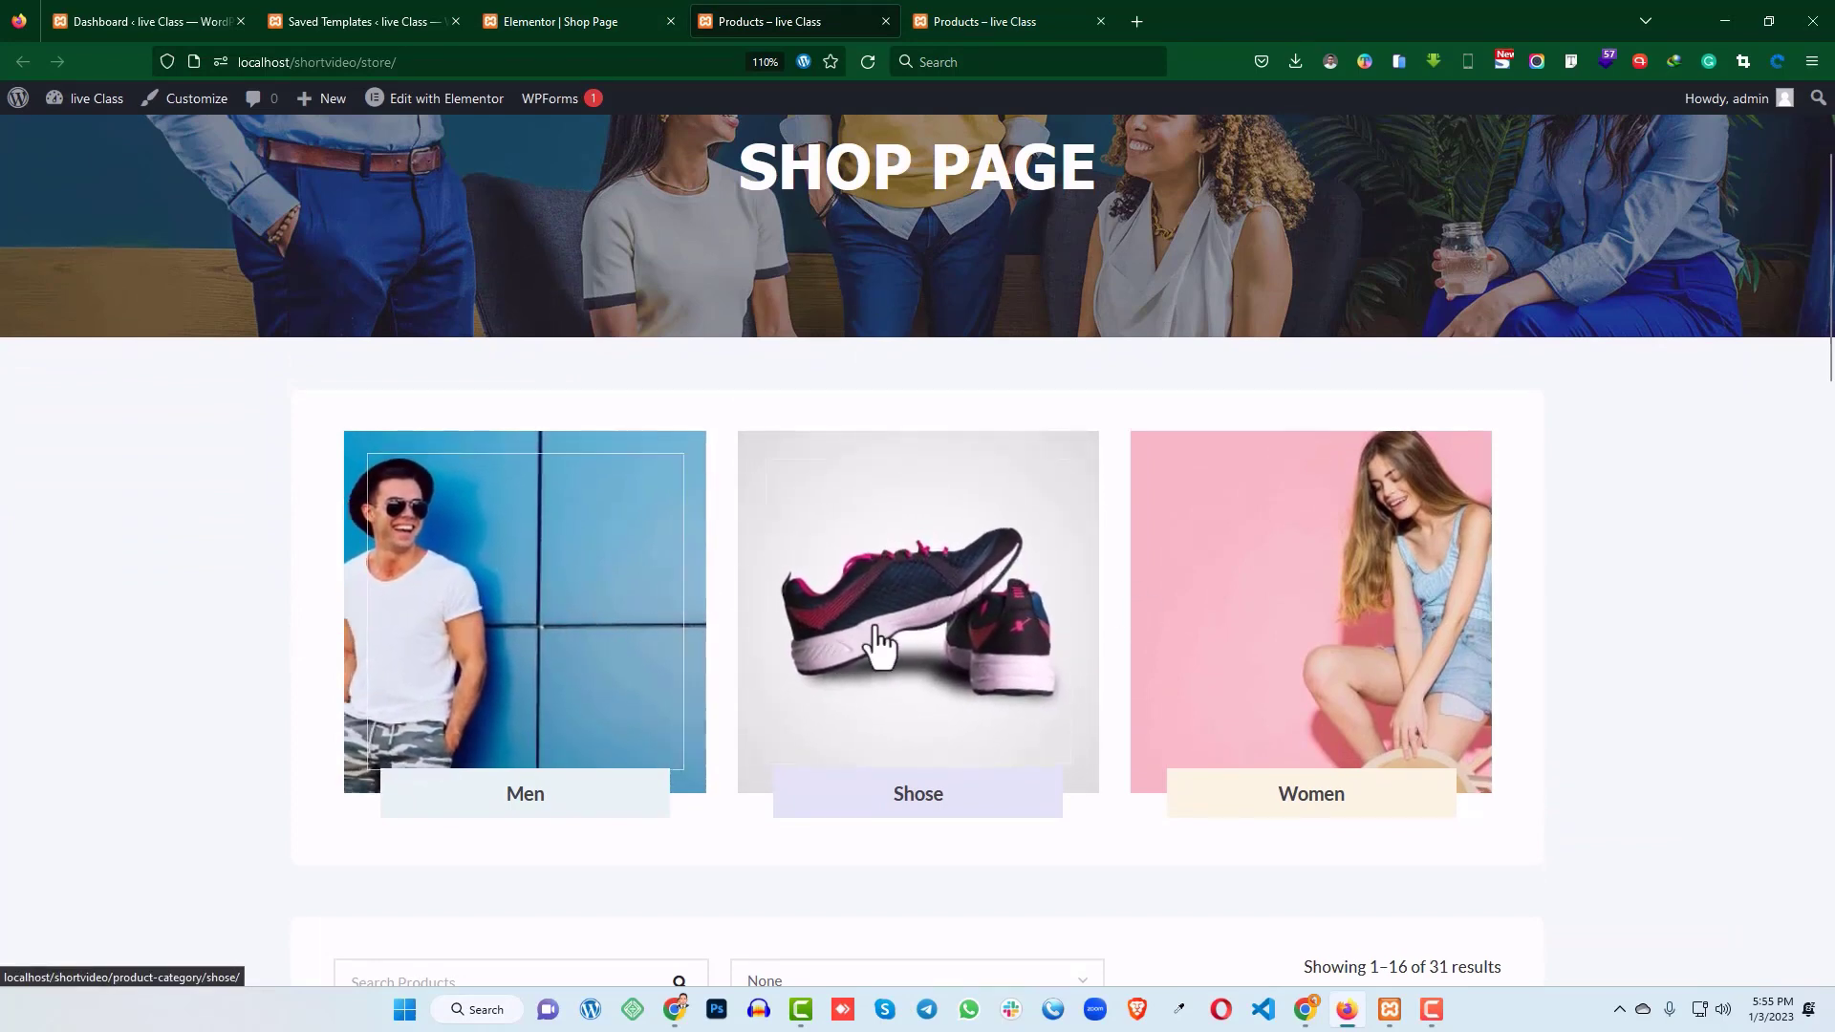
- Add a new single-column section directly below the banner in the shop page template
{"action": "left_click", "coordinate": [578, 14]}
{"action": "scroll", "coordinate": [903, 399], "scroll_direction": "down", "scroll_amount": 3}
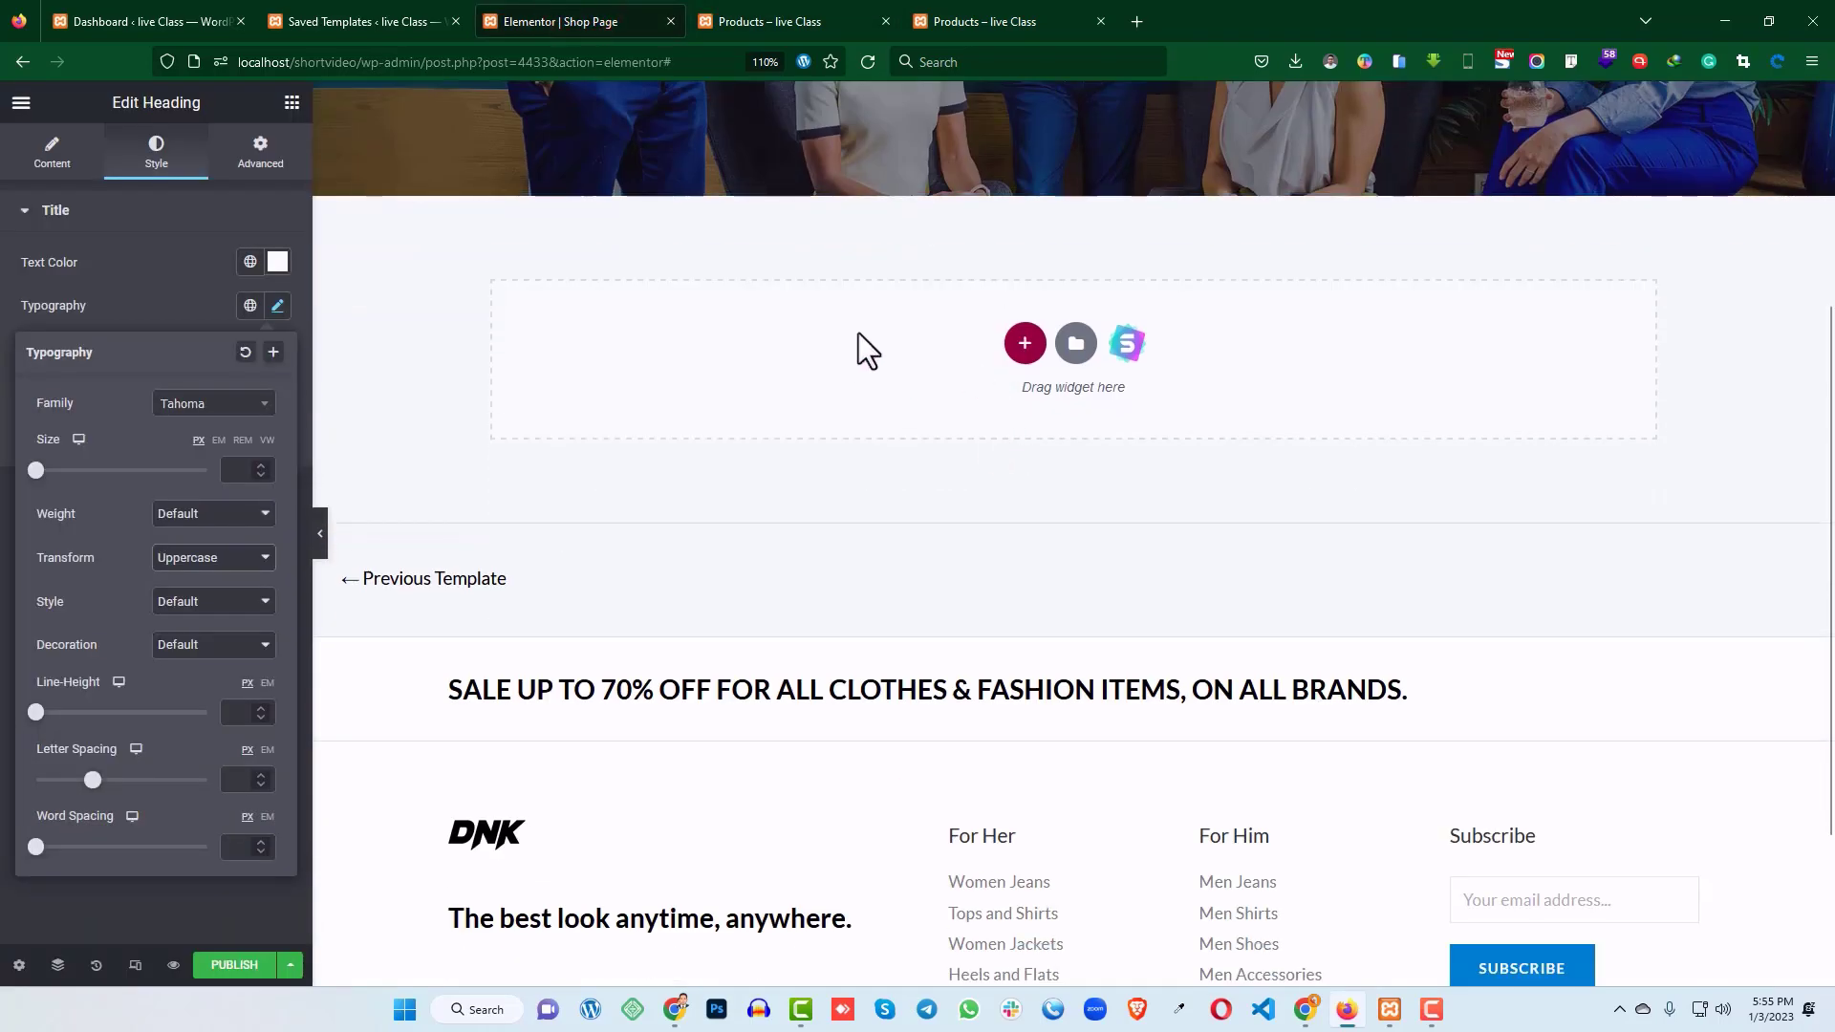
{"action": "left_click", "coordinate": [409, 259]}
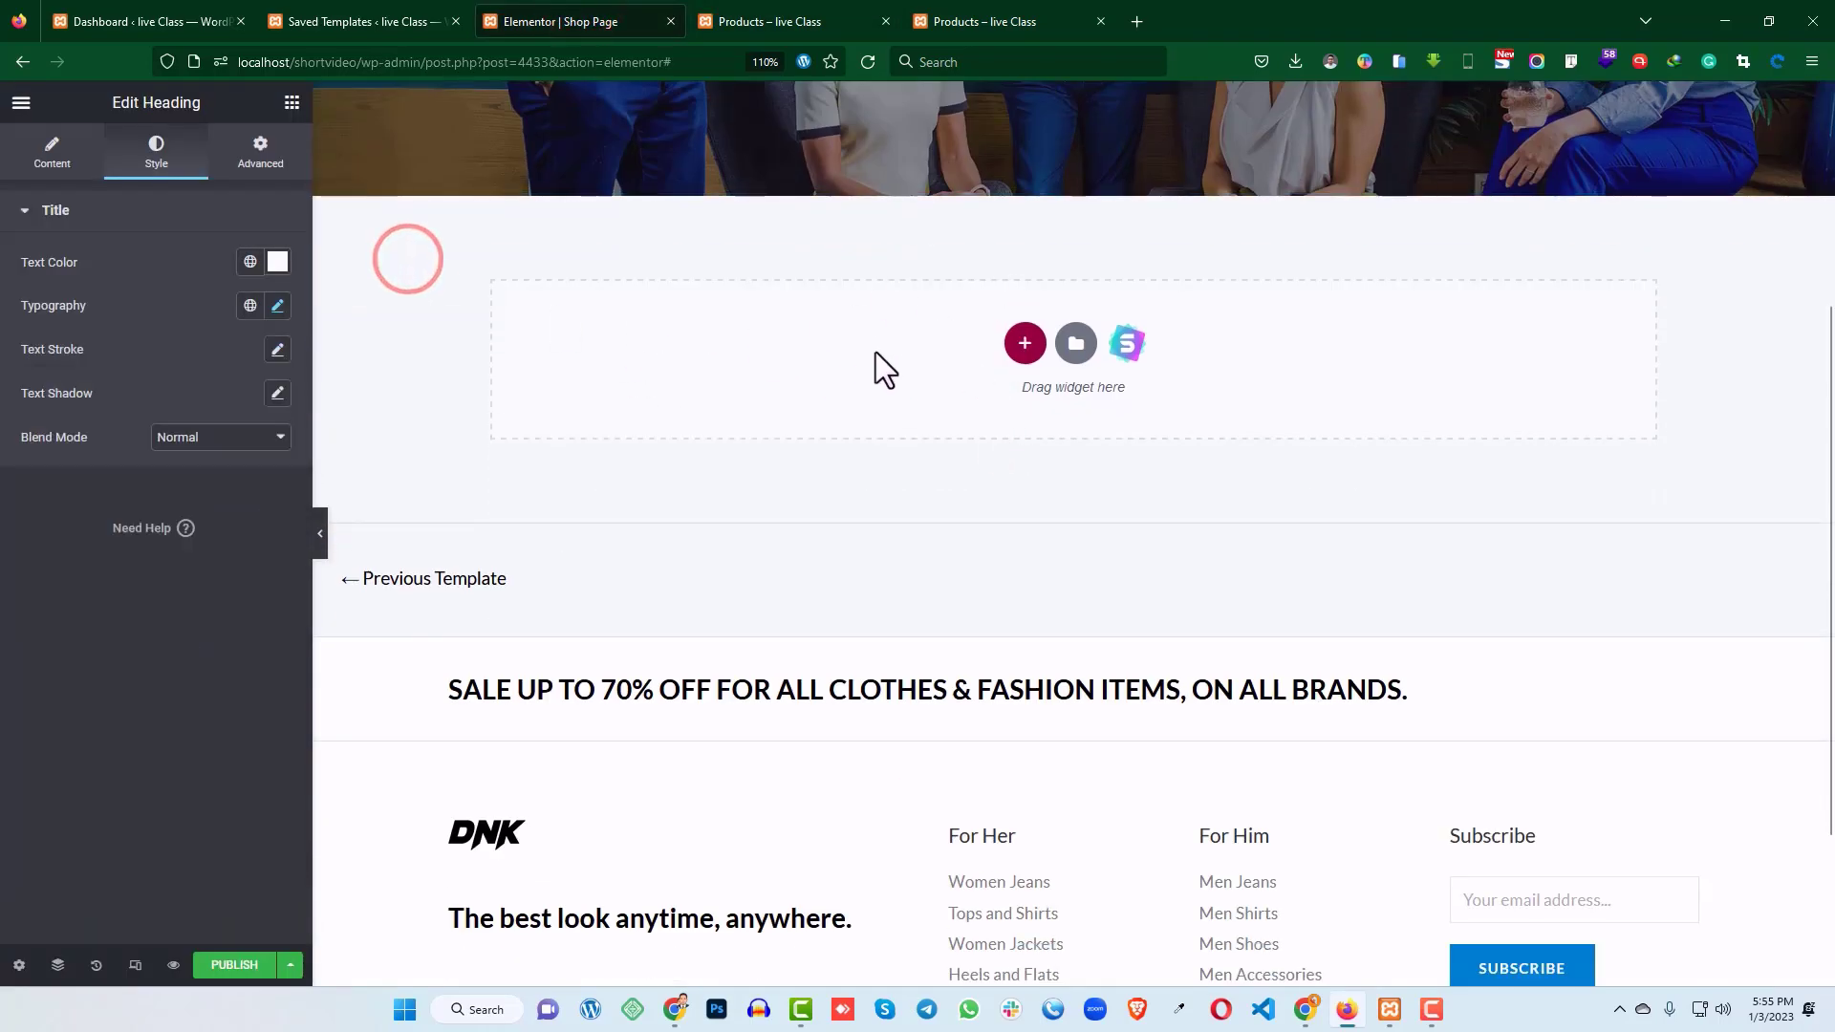
{"action": "left_click", "coordinate": [1024, 343]}
{"action": "left_click", "coordinate": [807, 389]}
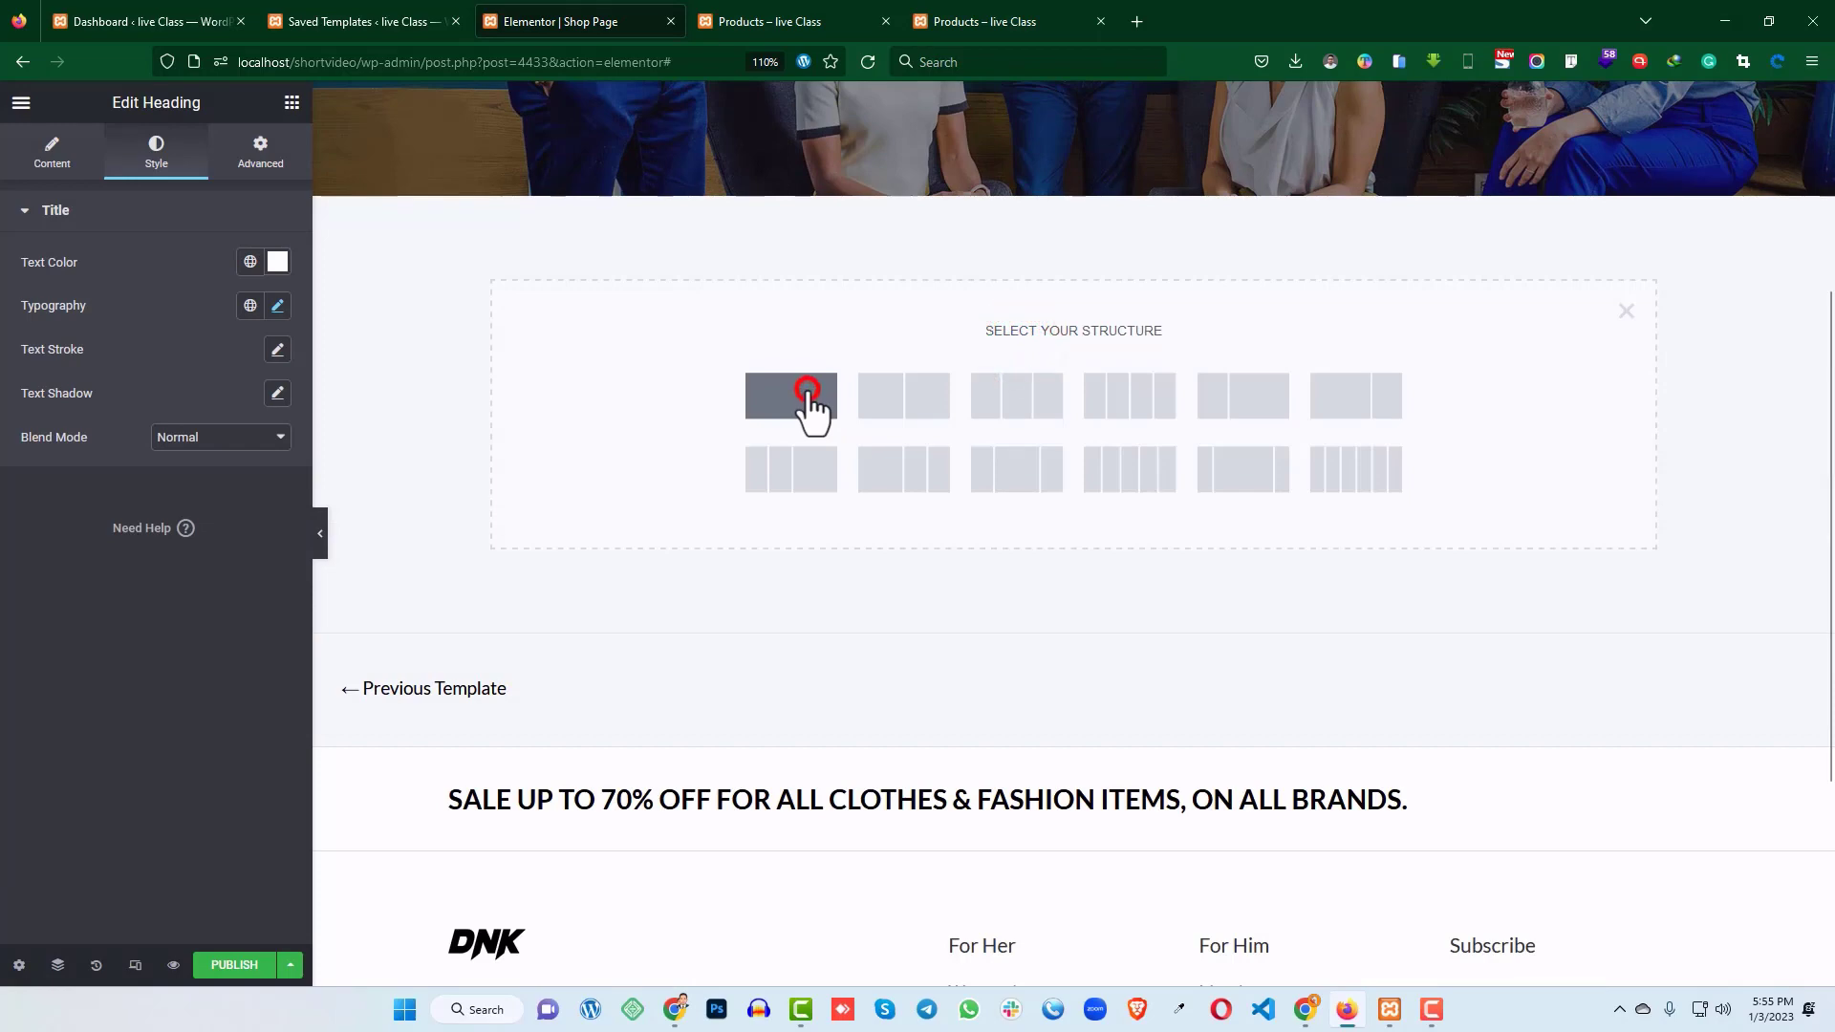
- Set the new section's top and bottom margins to 50 px, using the reference page's spacing as a guide
{"action": "left_click", "coordinate": [798, 19]}
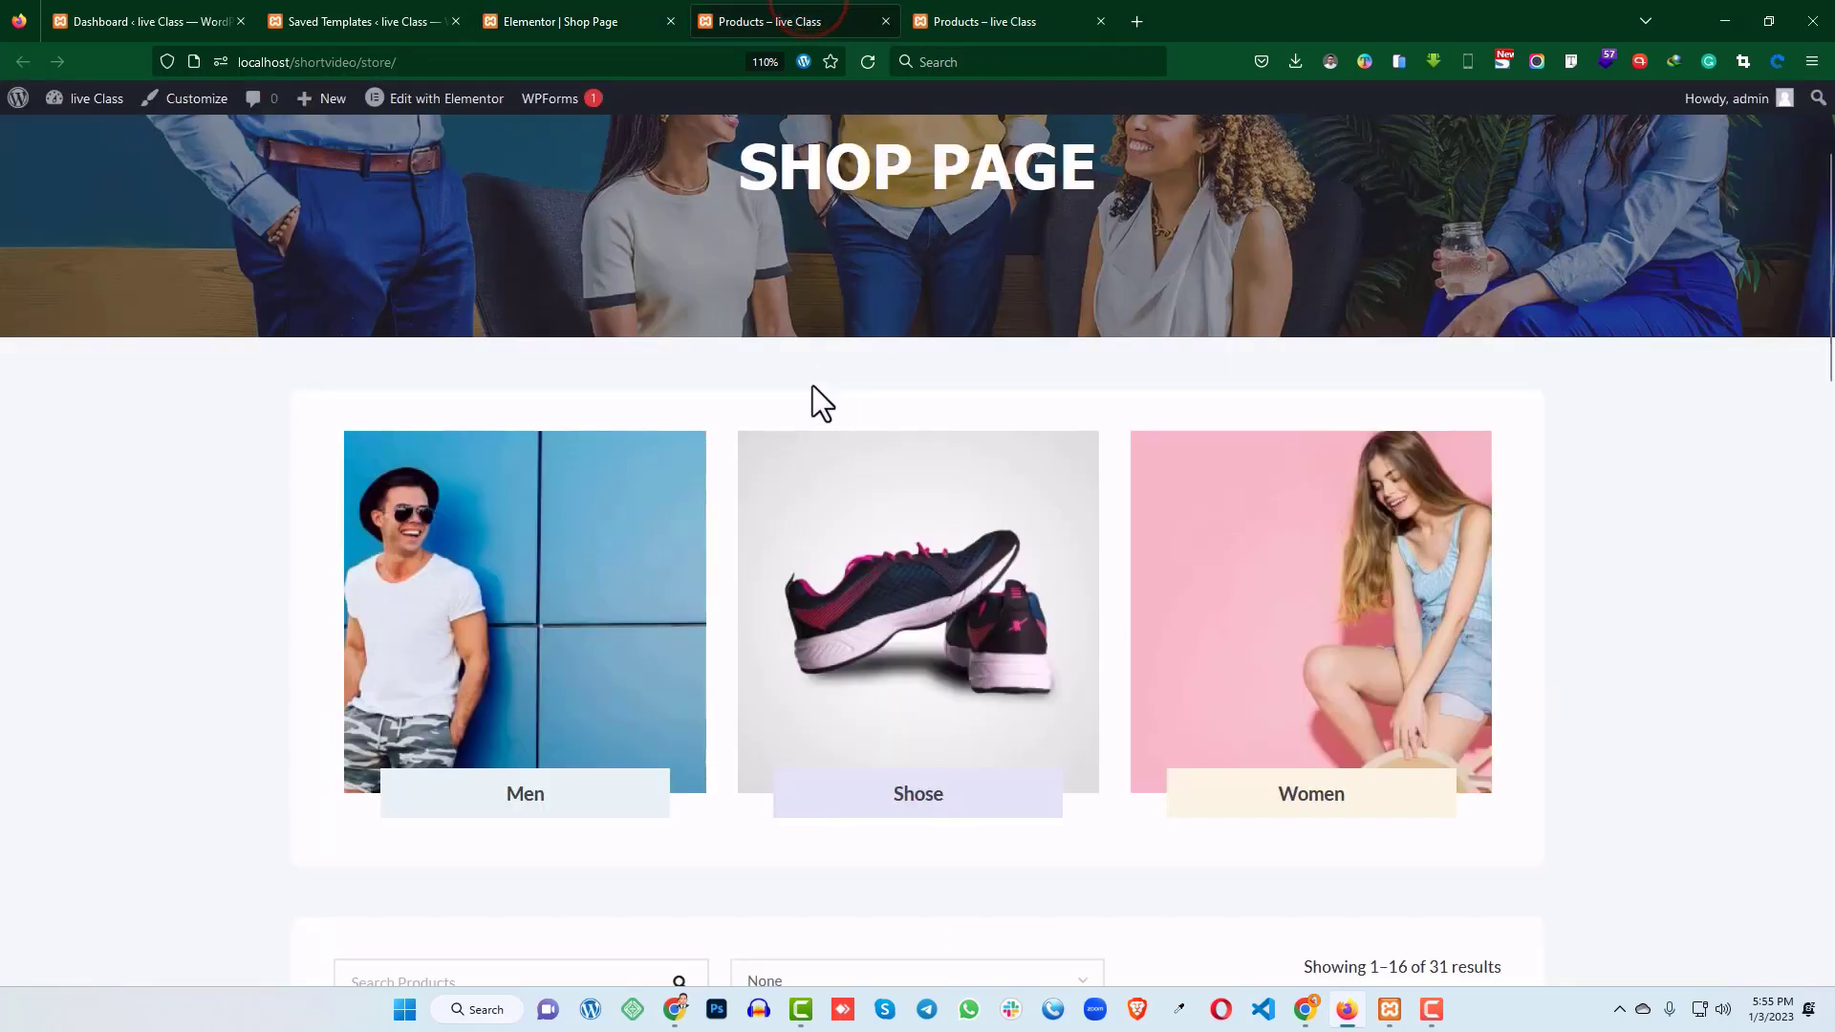
{"action": "left_click", "coordinate": [653, 7]}
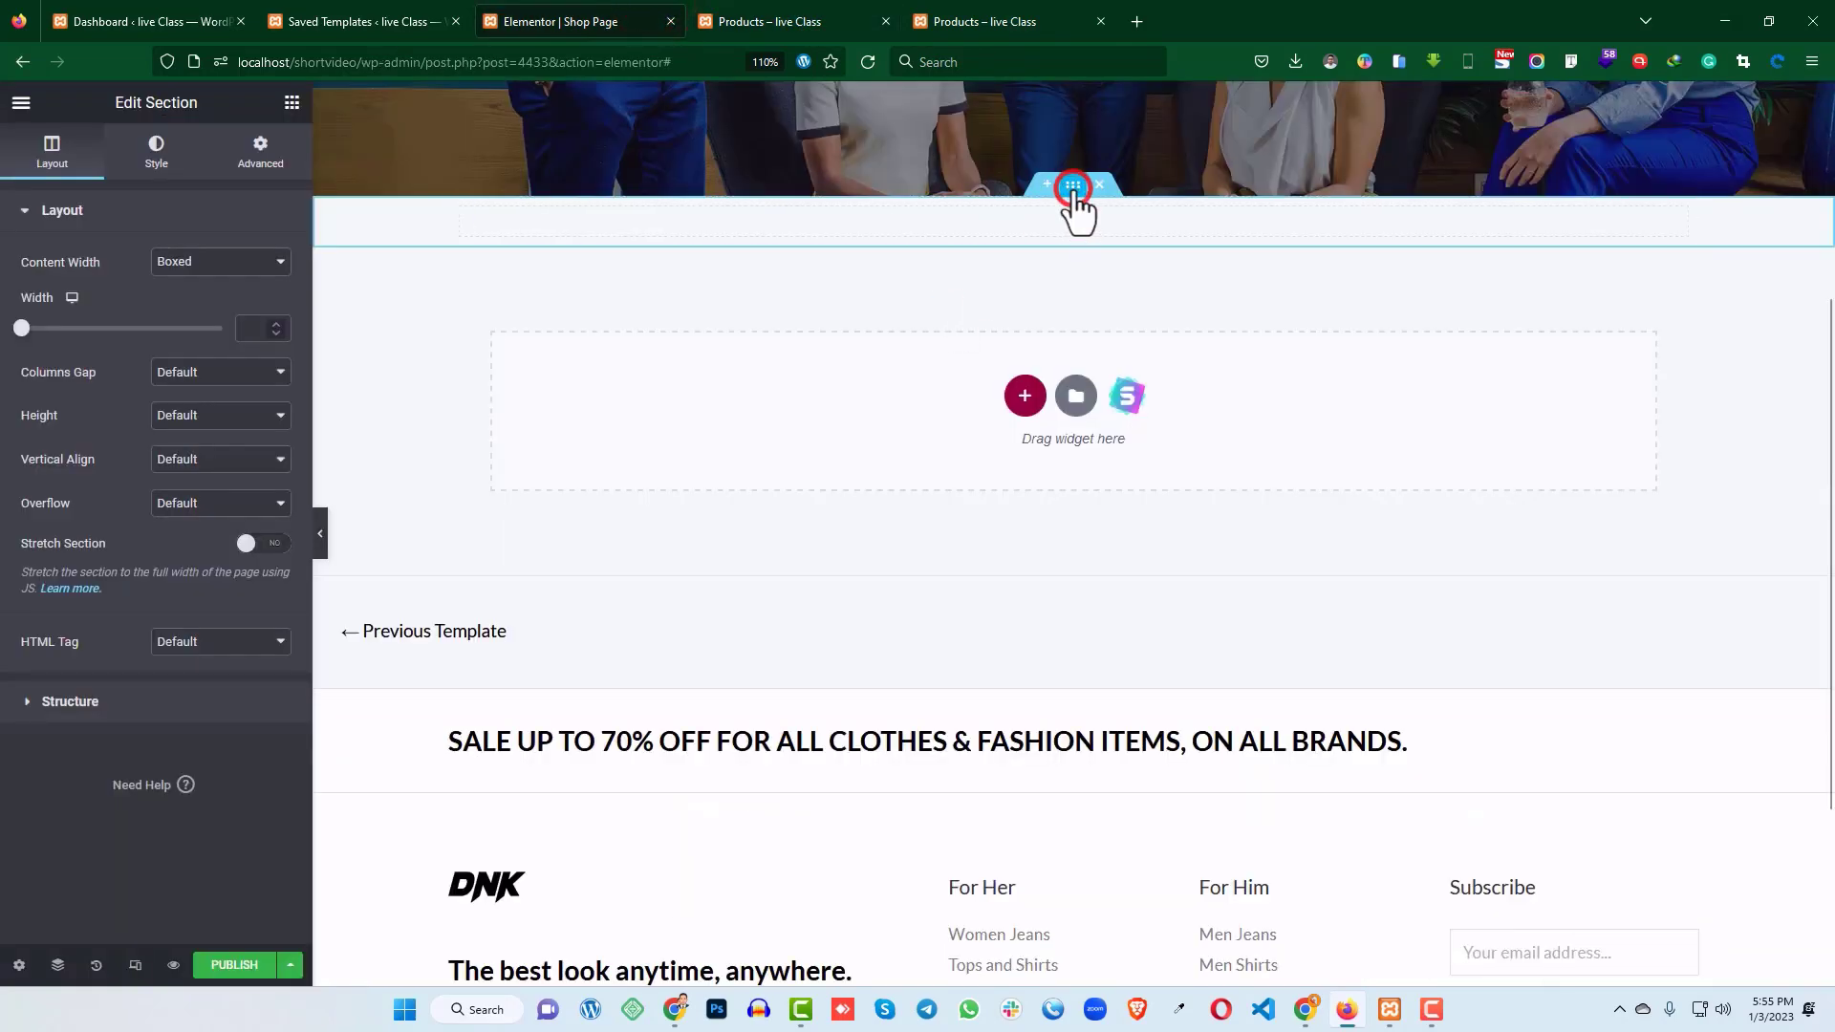
{"action": "left_click", "coordinate": [263, 148]}
{"action": "left_click", "coordinate": [249, 286]}
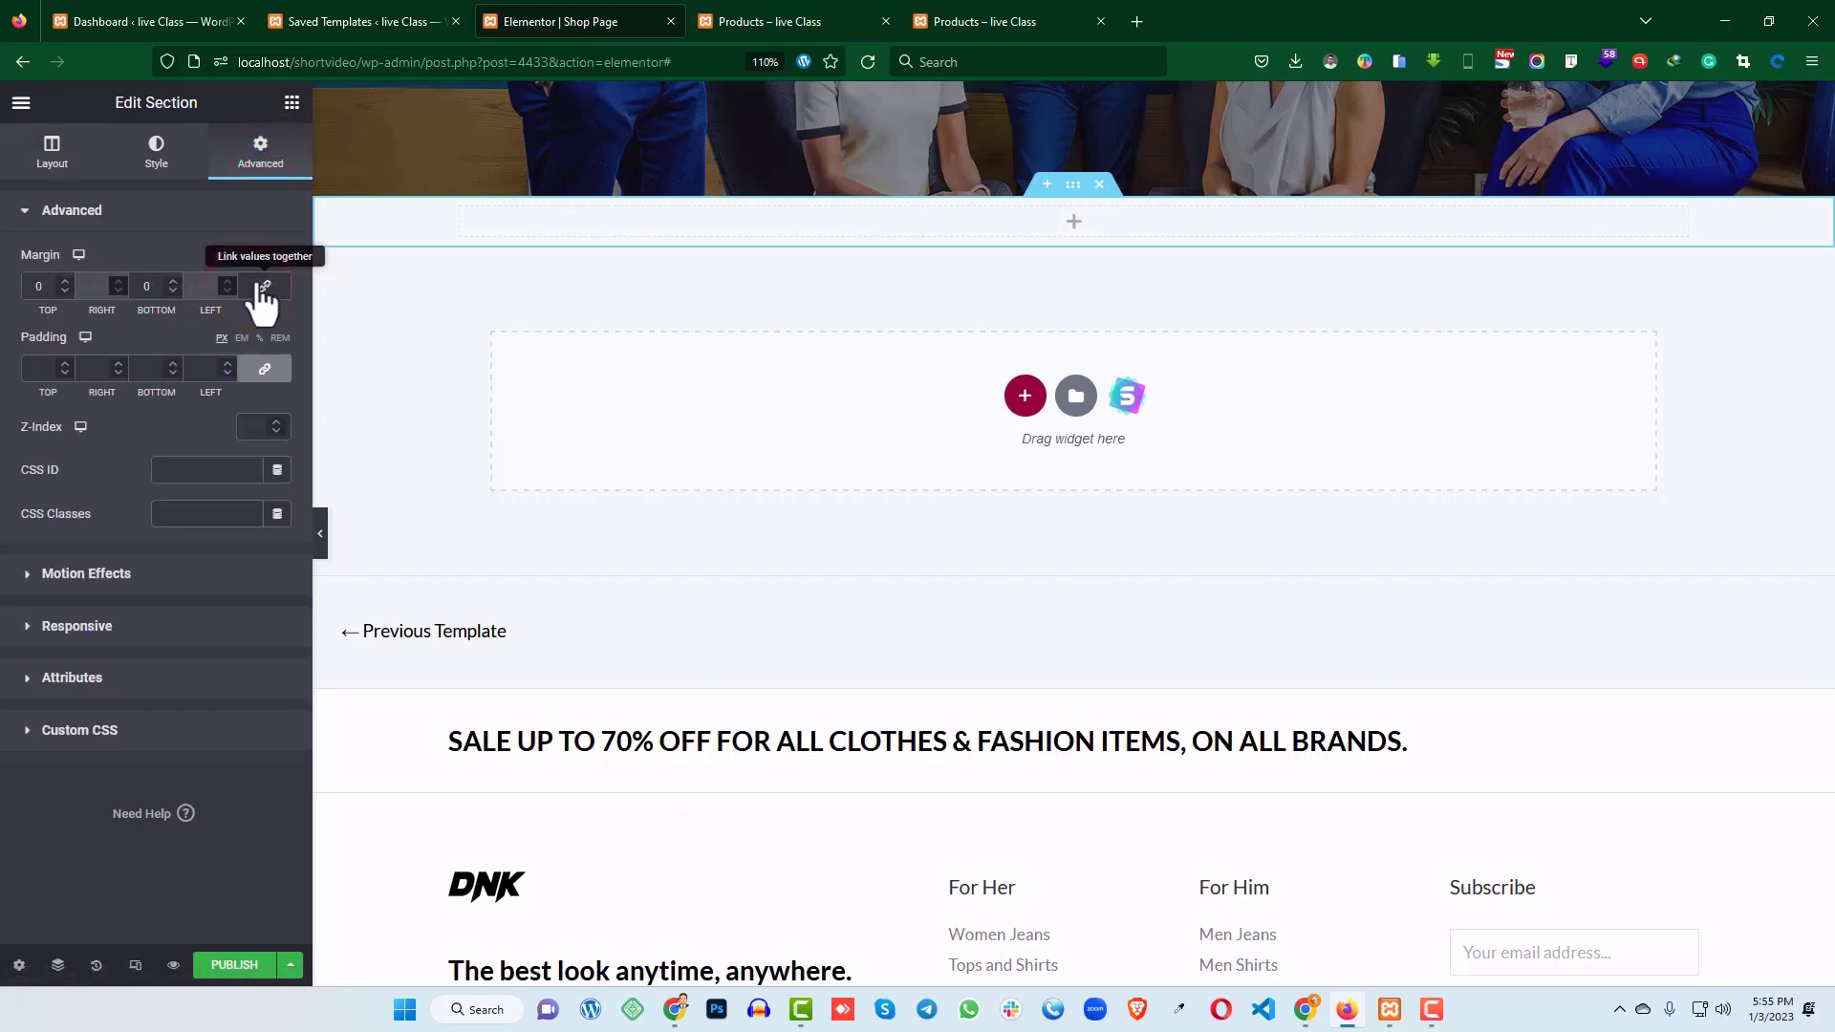
{"action": "left_click", "coordinate": [263, 289]}
{"action": "left_click", "coordinate": [43, 286]}
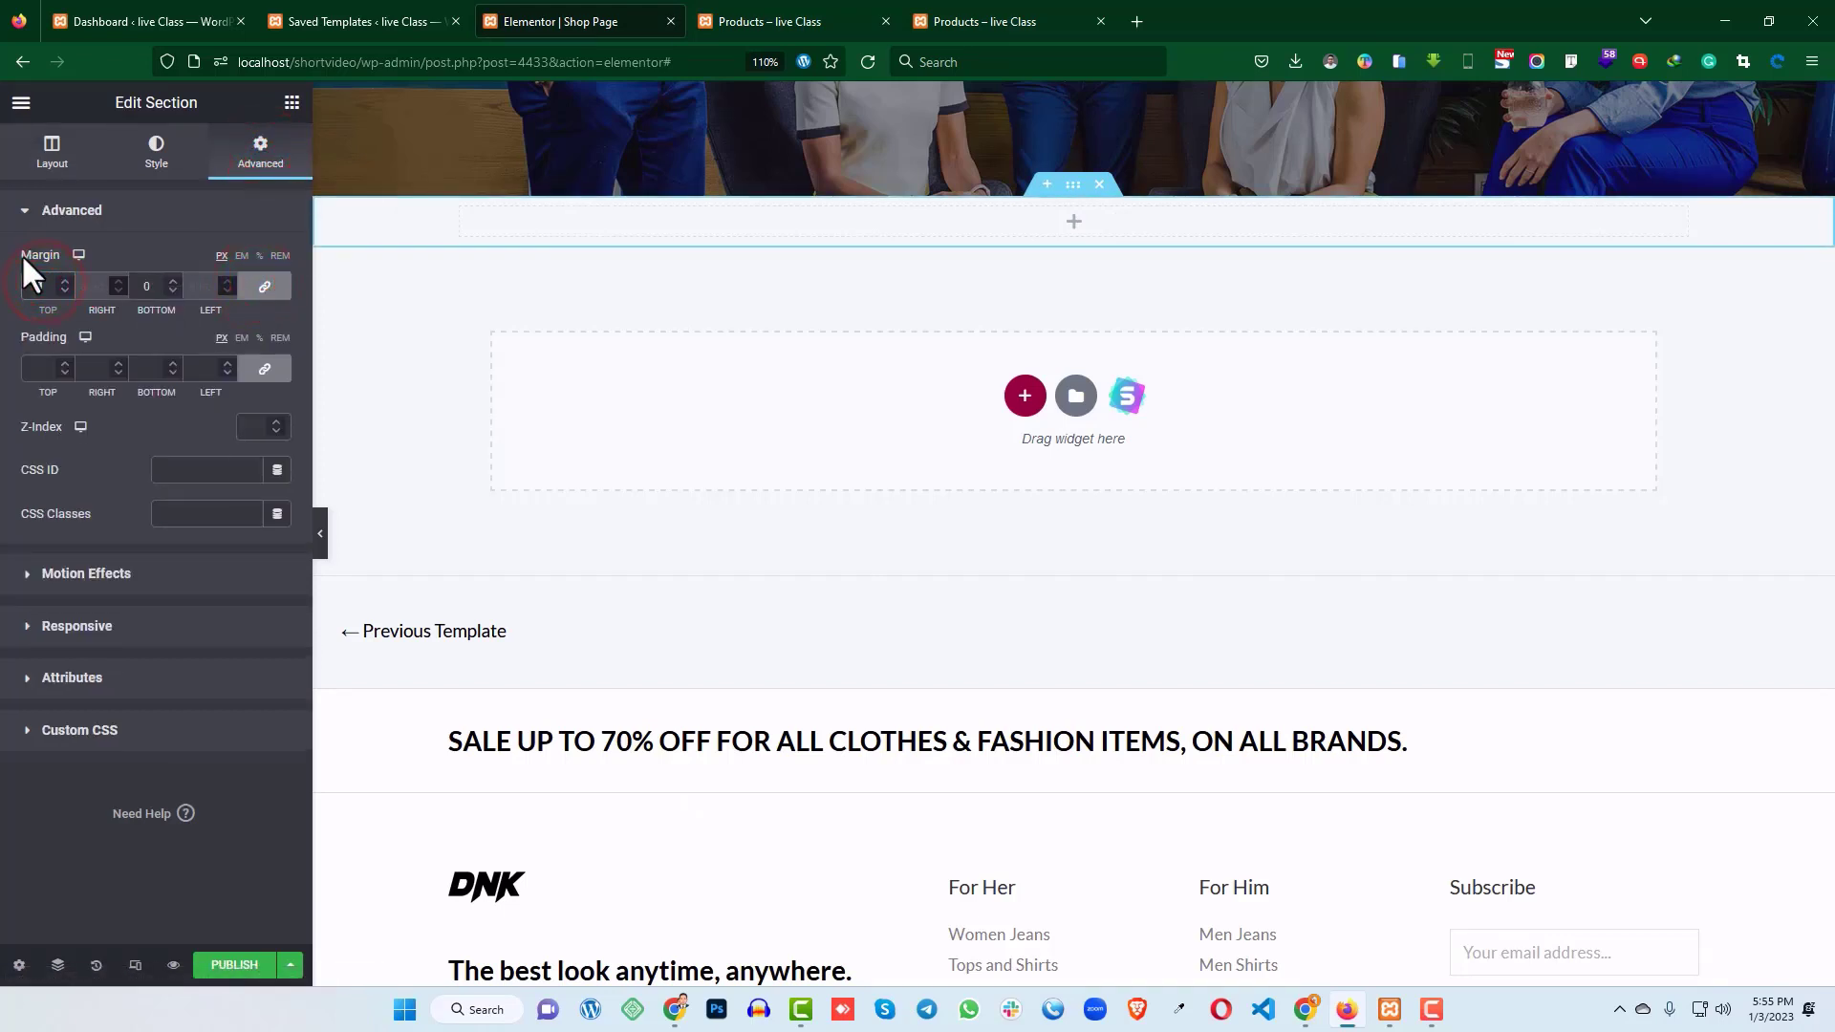
{"action": "type", "text": "50"}
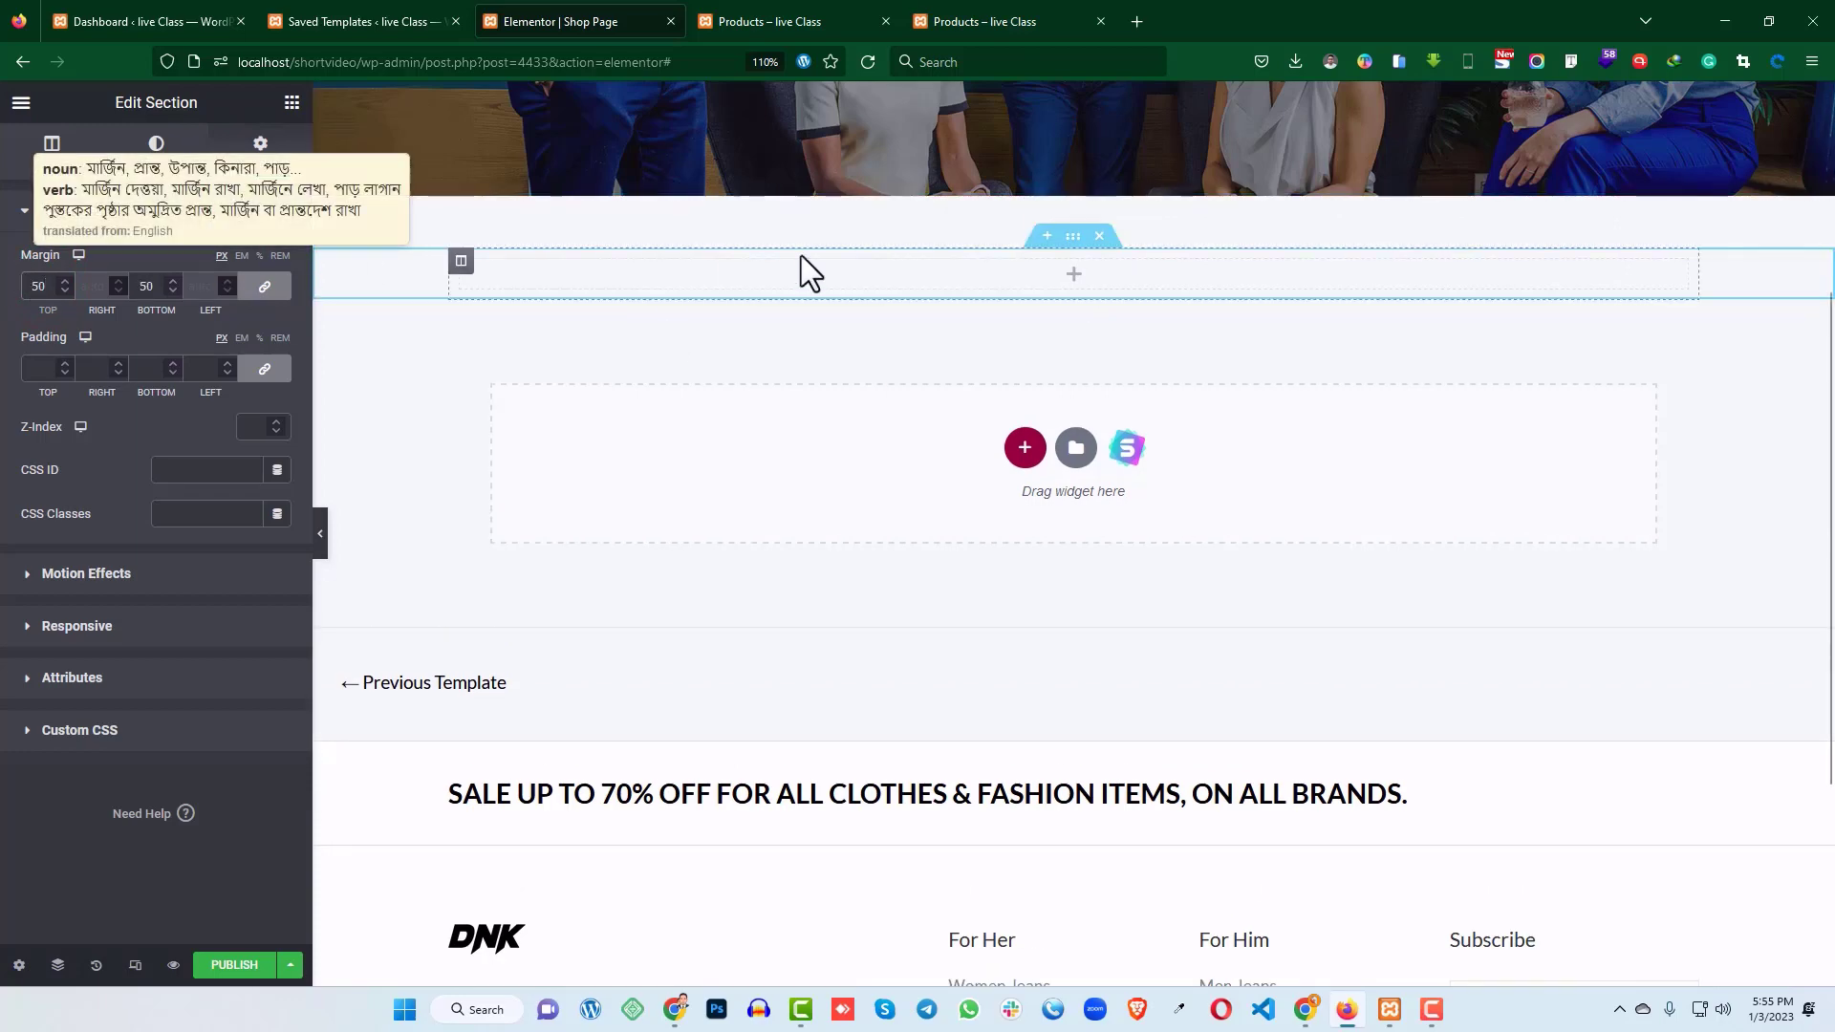
{"action": "left_click", "coordinate": [774, 19]}
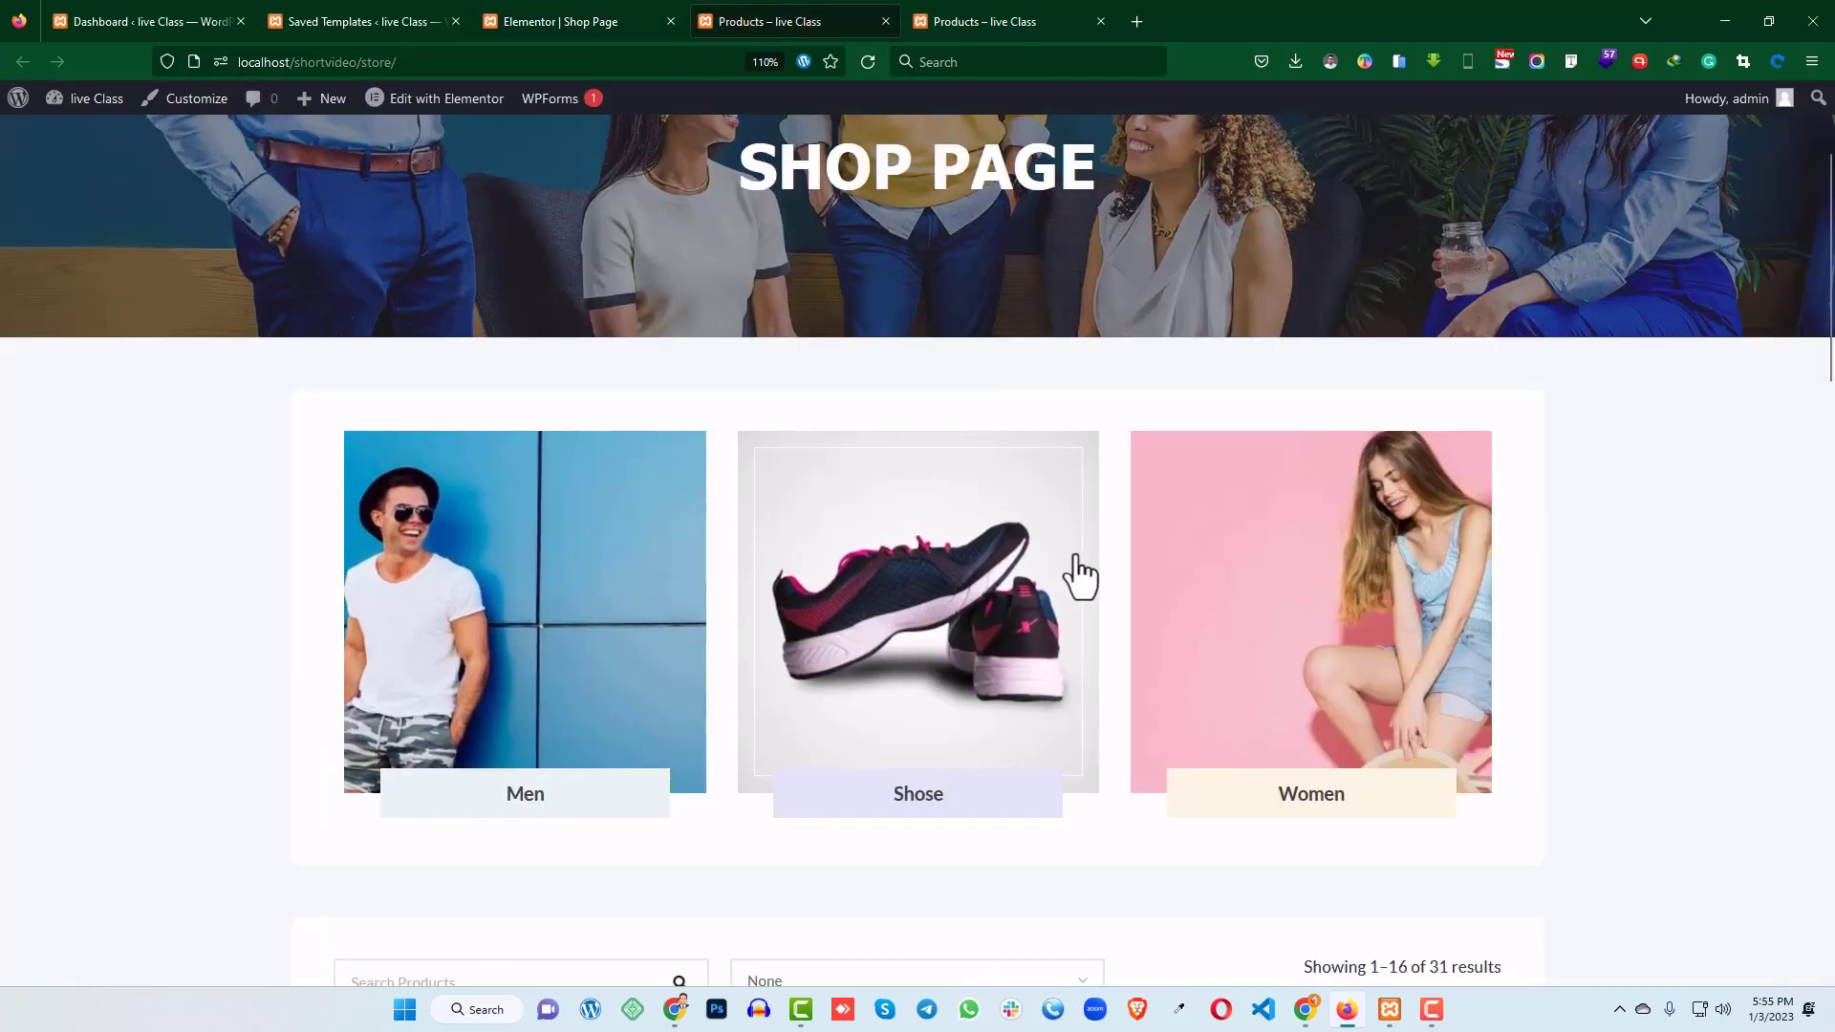
{"action": "left_click", "coordinate": [604, 19]}
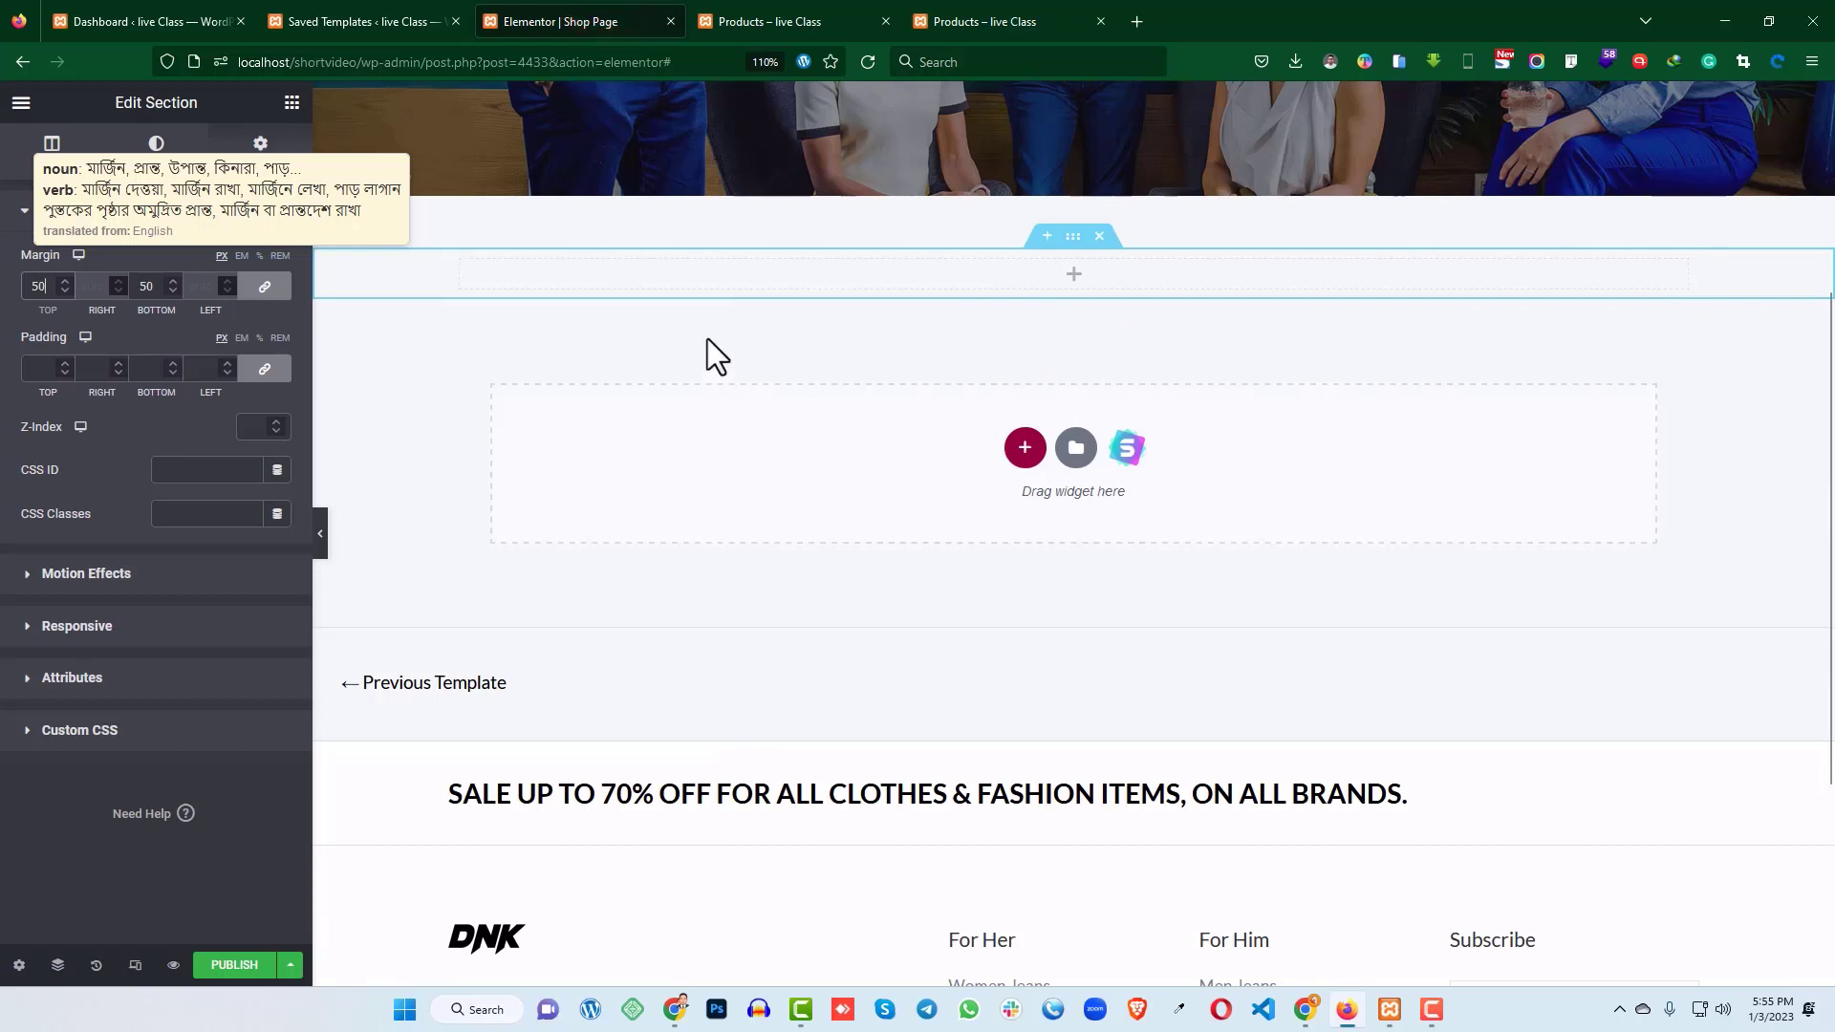
{"action": "left_click", "coordinate": [532, 204]}
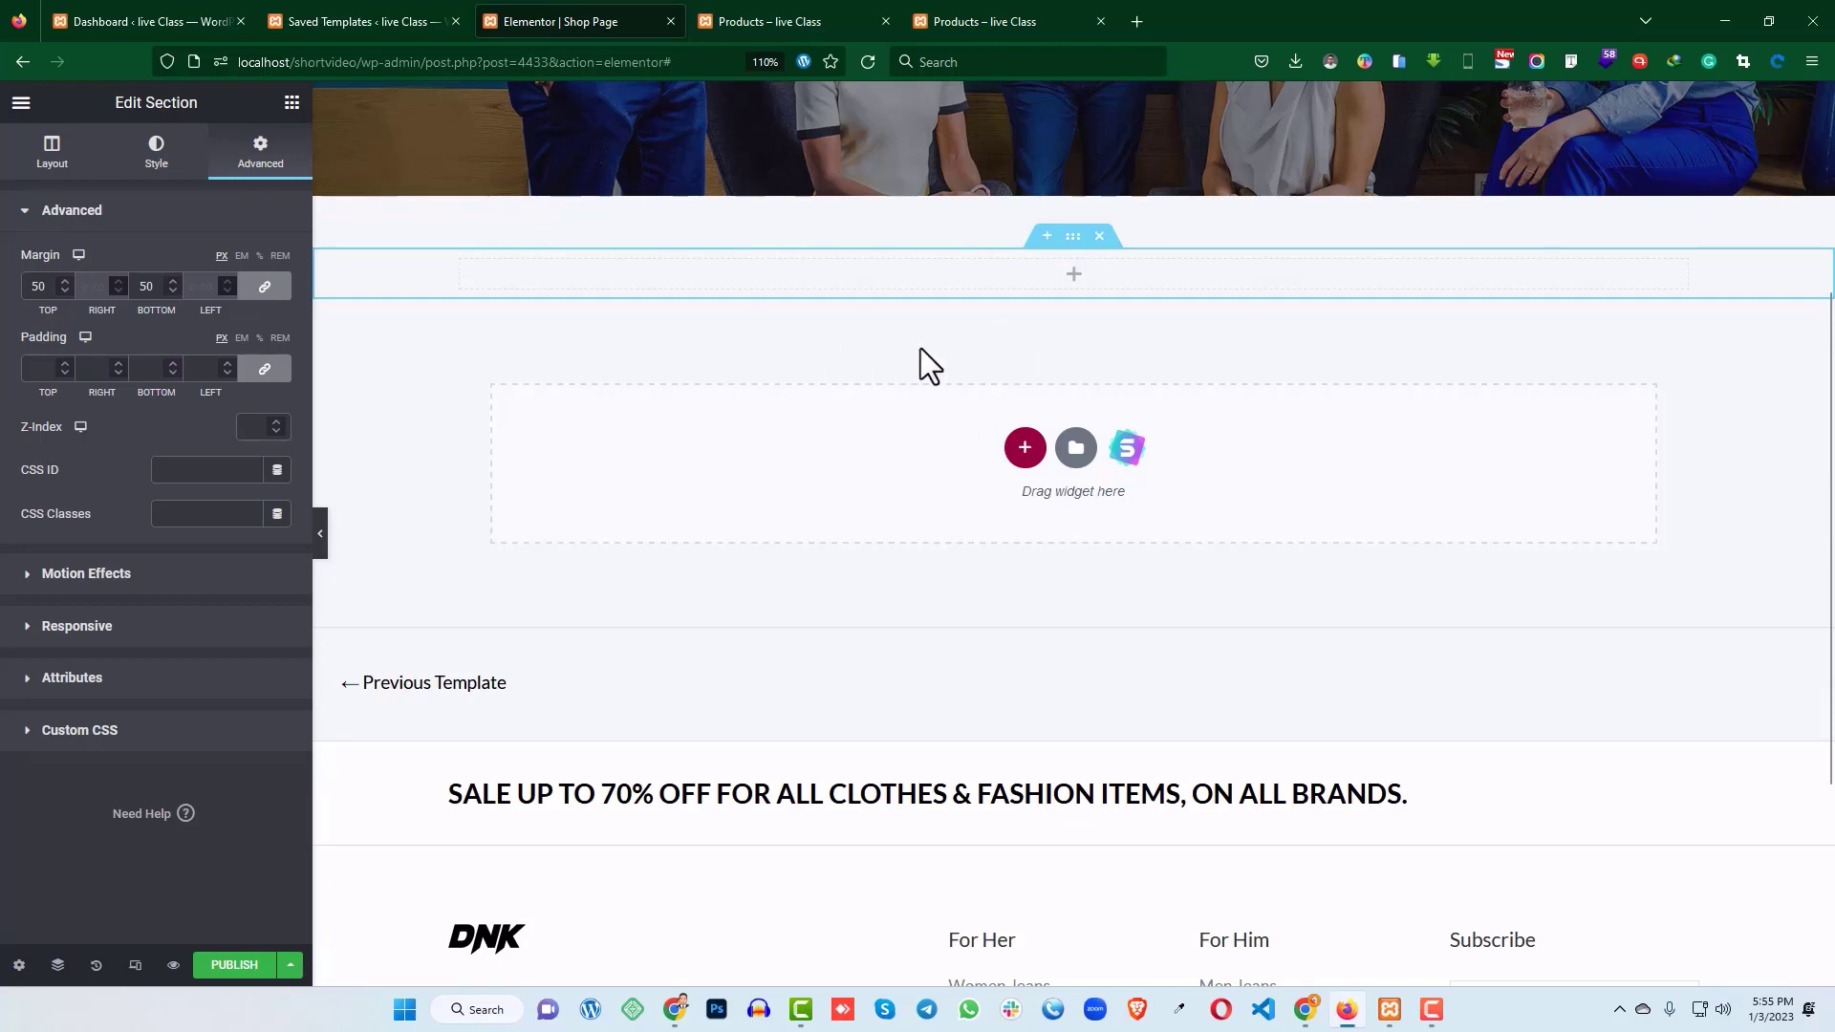
- Search the widgets for "cate" and place the WL: Category Grid widget in the new section
{"action": "left_click", "coordinate": [291, 102]}
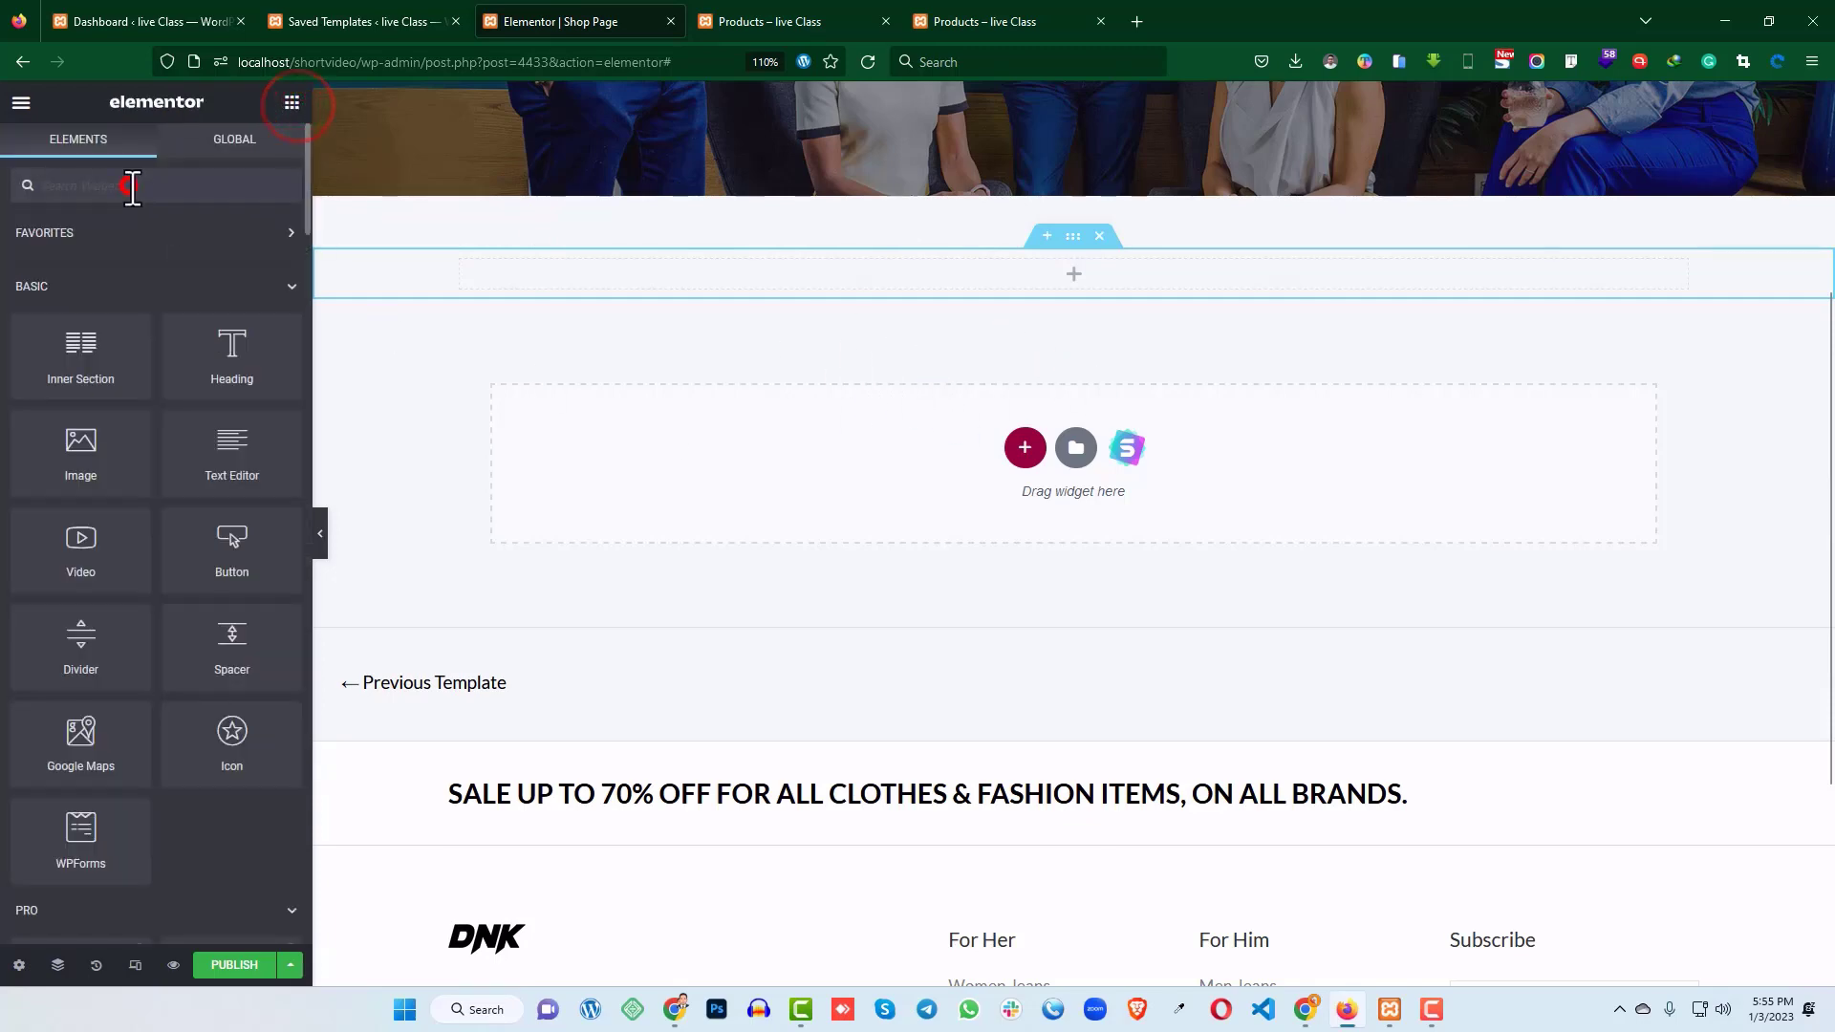
{"action": "type", "text": "cate"}
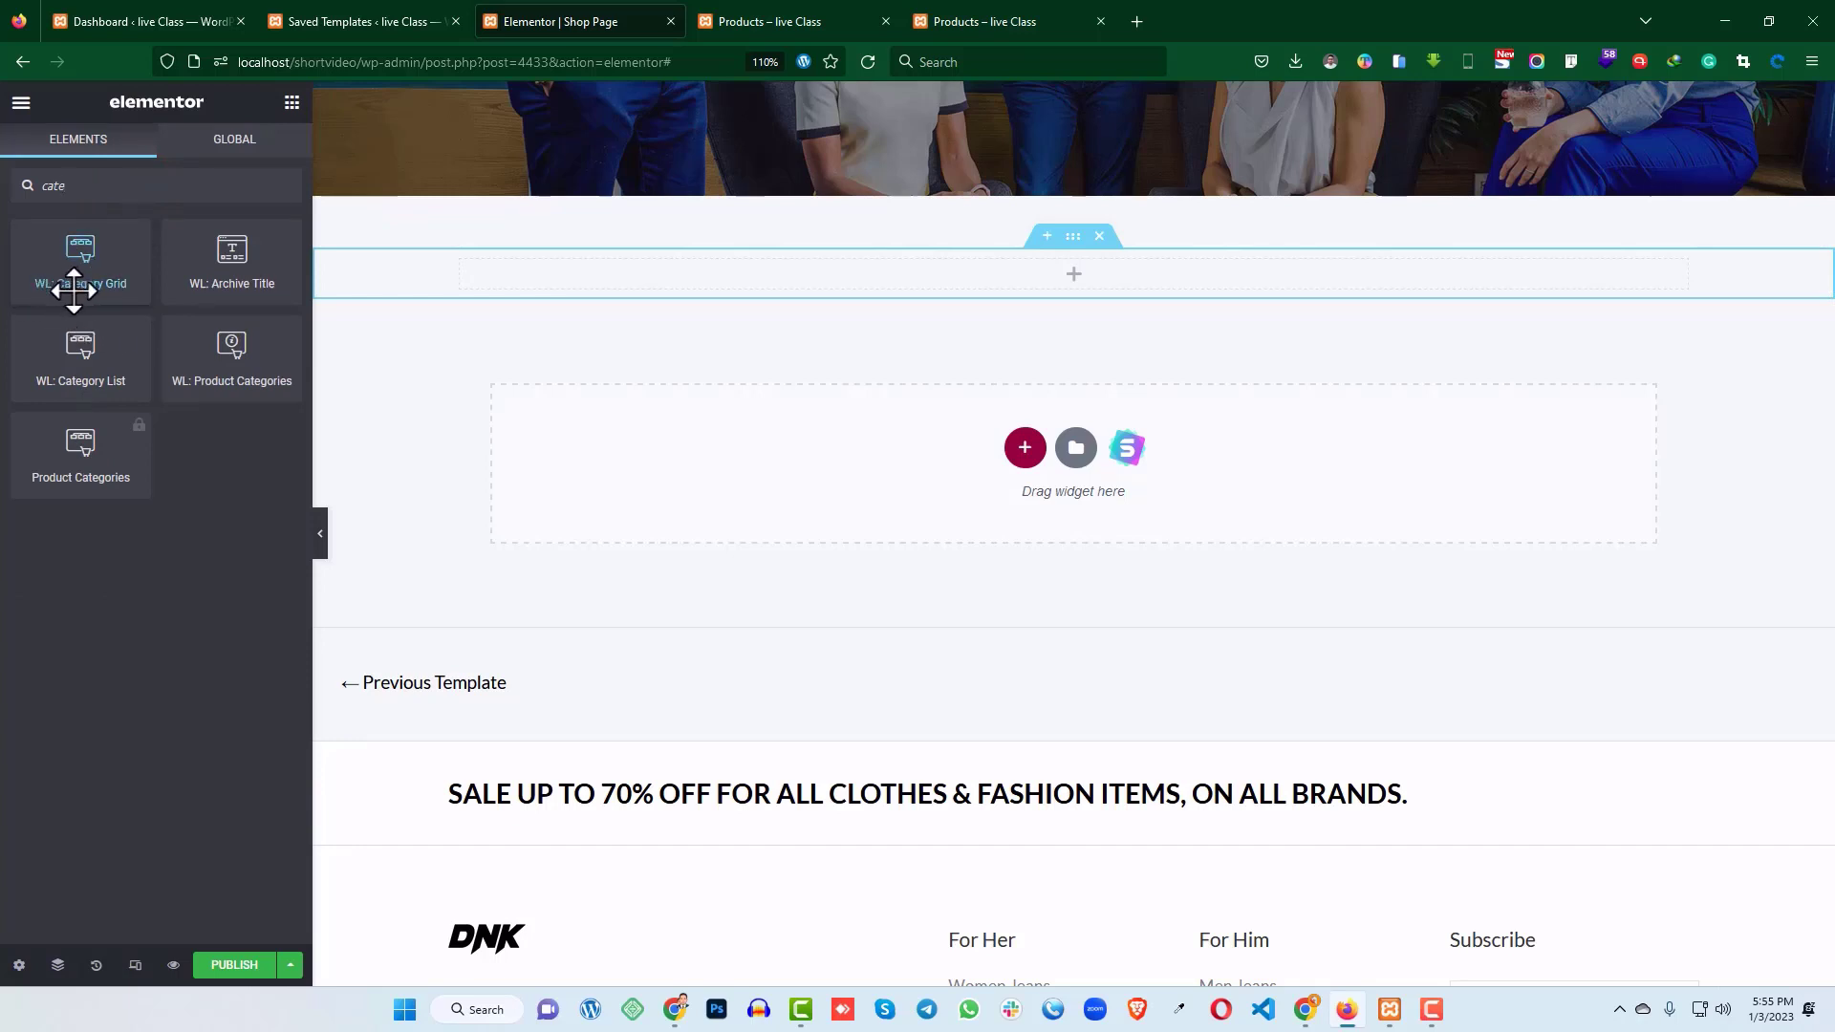
{"action": "left_click_drag", "start_coordinate": [77, 270], "coordinate": [1091, 278]}
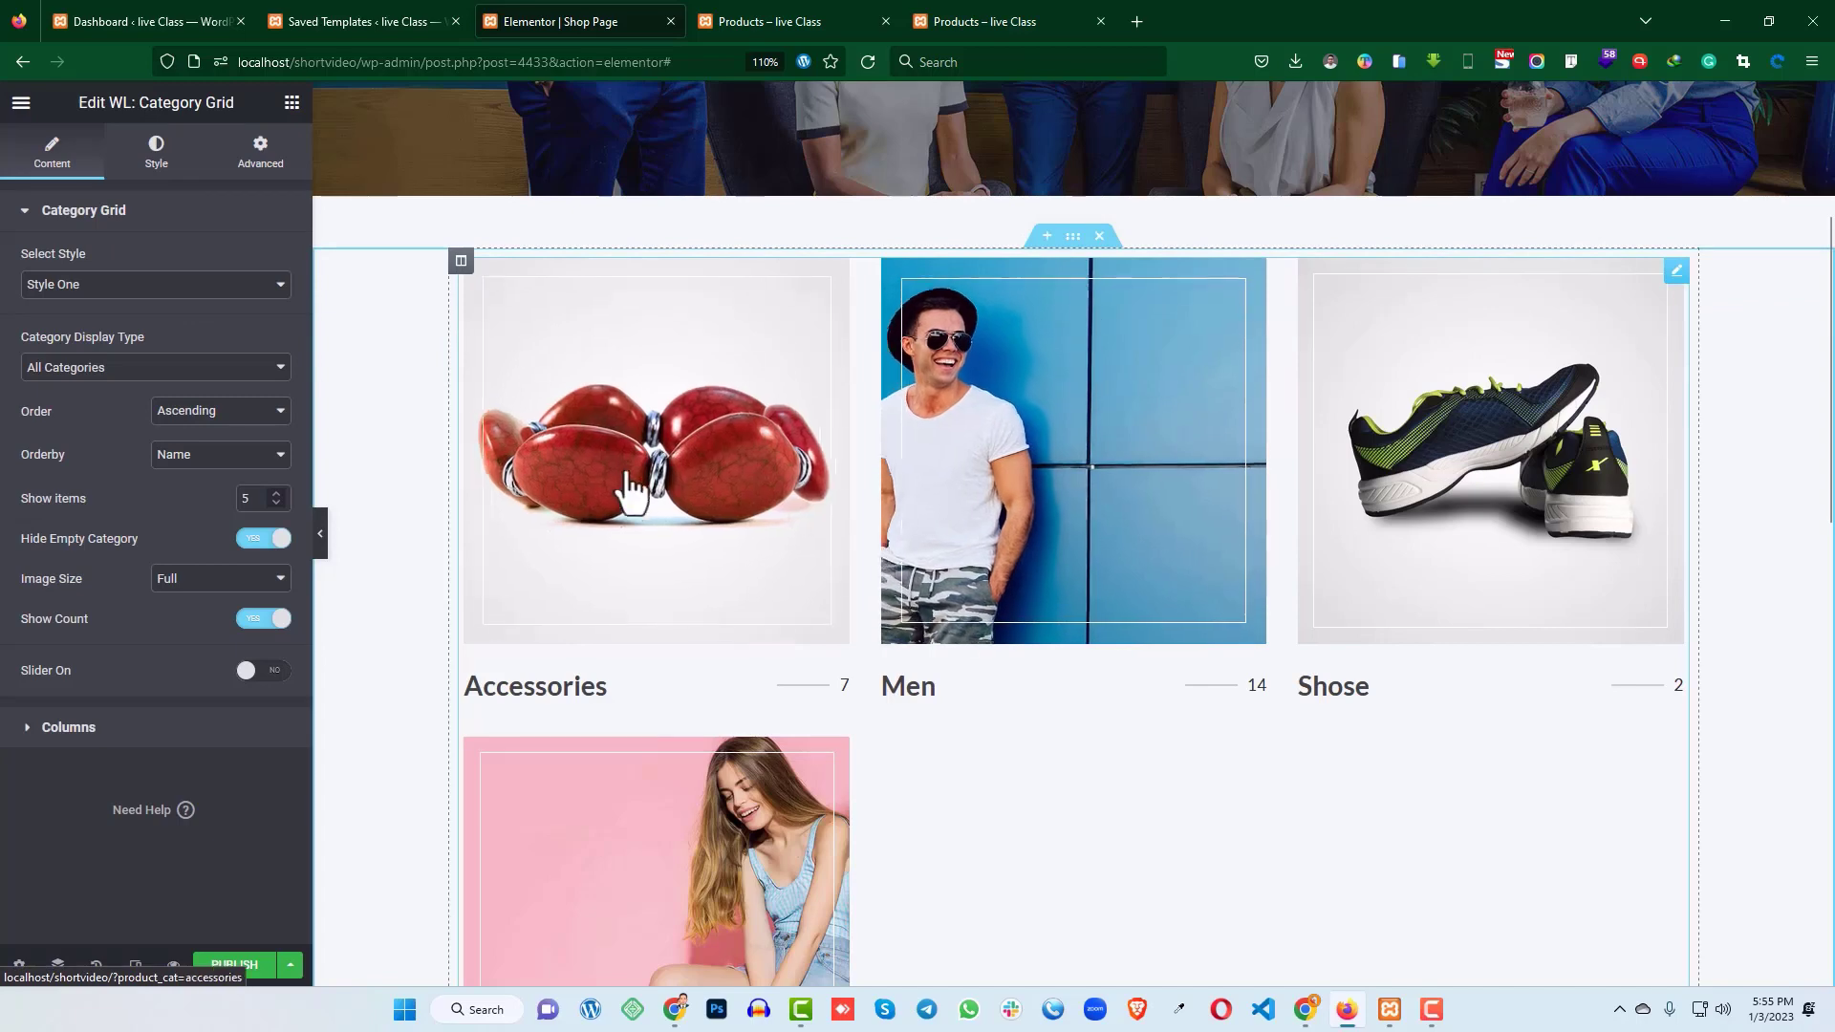
{"action": "scroll", "coordinate": [716, 500], "scroll_direction": "down", "scroll_amount": 3}
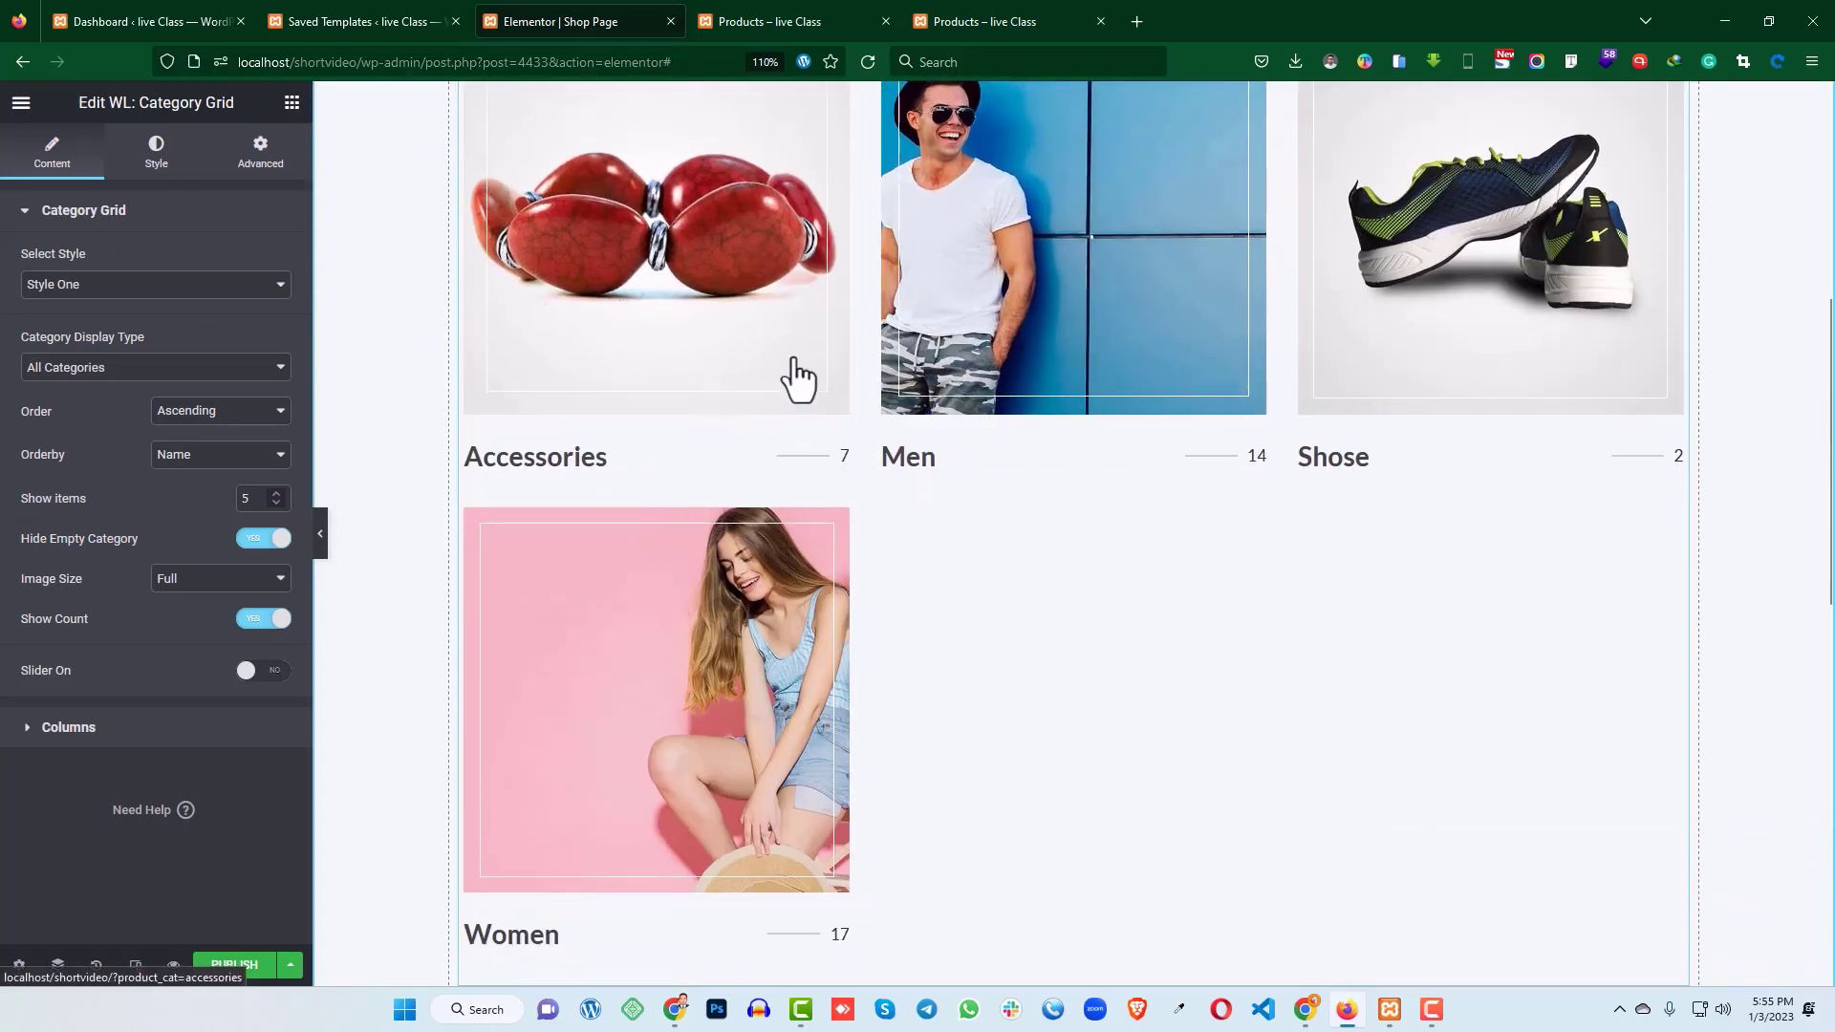
- Try Style Two on the category grid, settle on Style Three and compare it with the reference page's category cards
{"action": "left_click", "coordinate": [38, 286]}
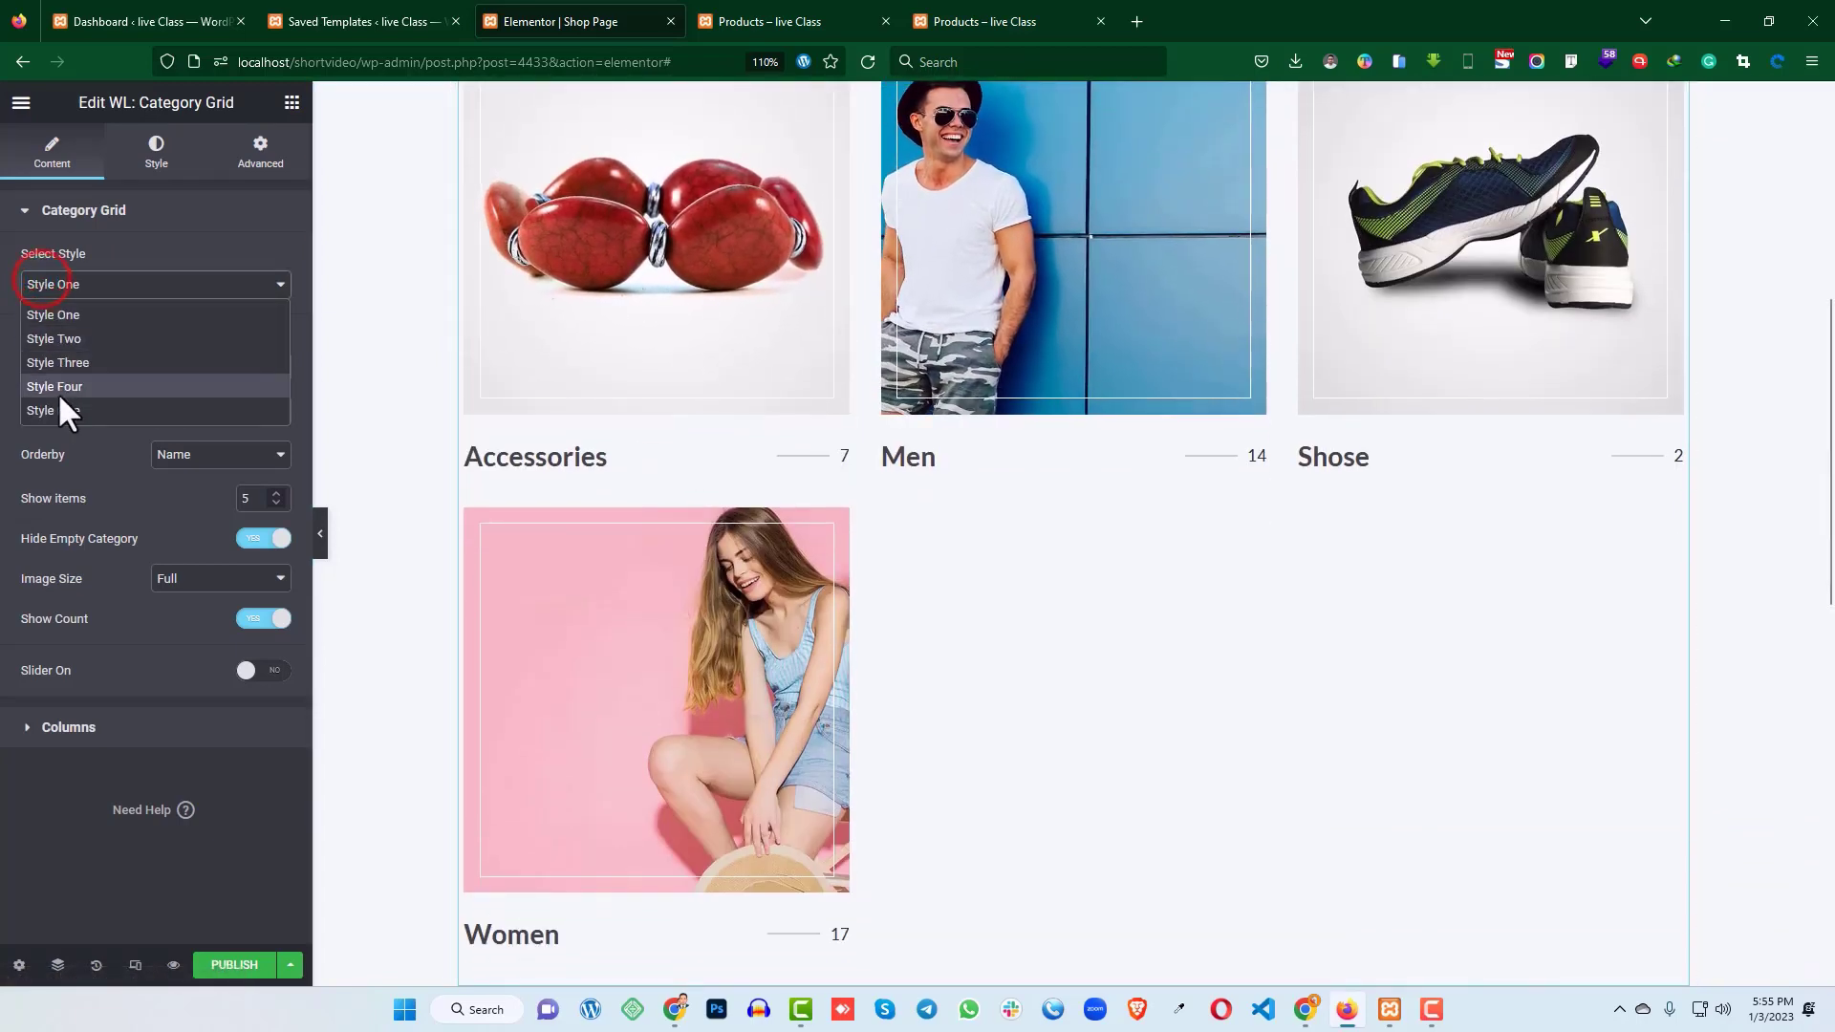
{"action": "left_click", "coordinate": [72, 337]}
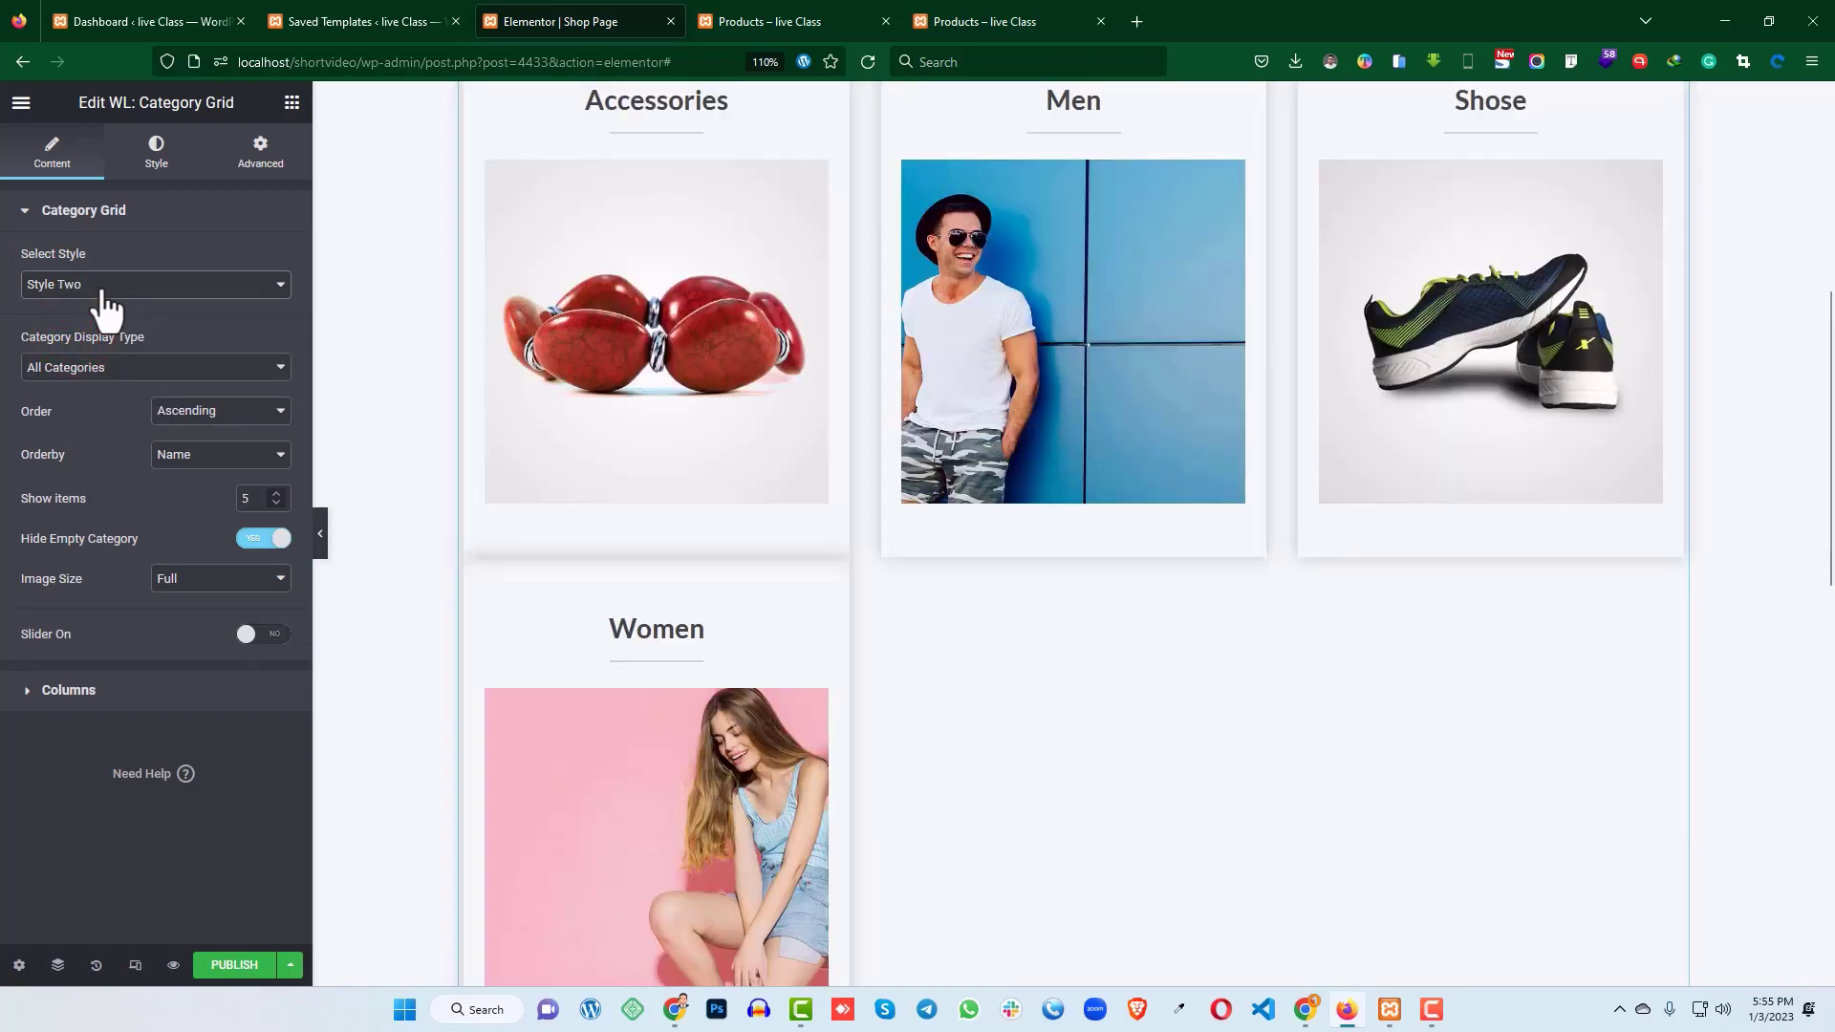
{"action": "left_click", "coordinate": [100, 286]}
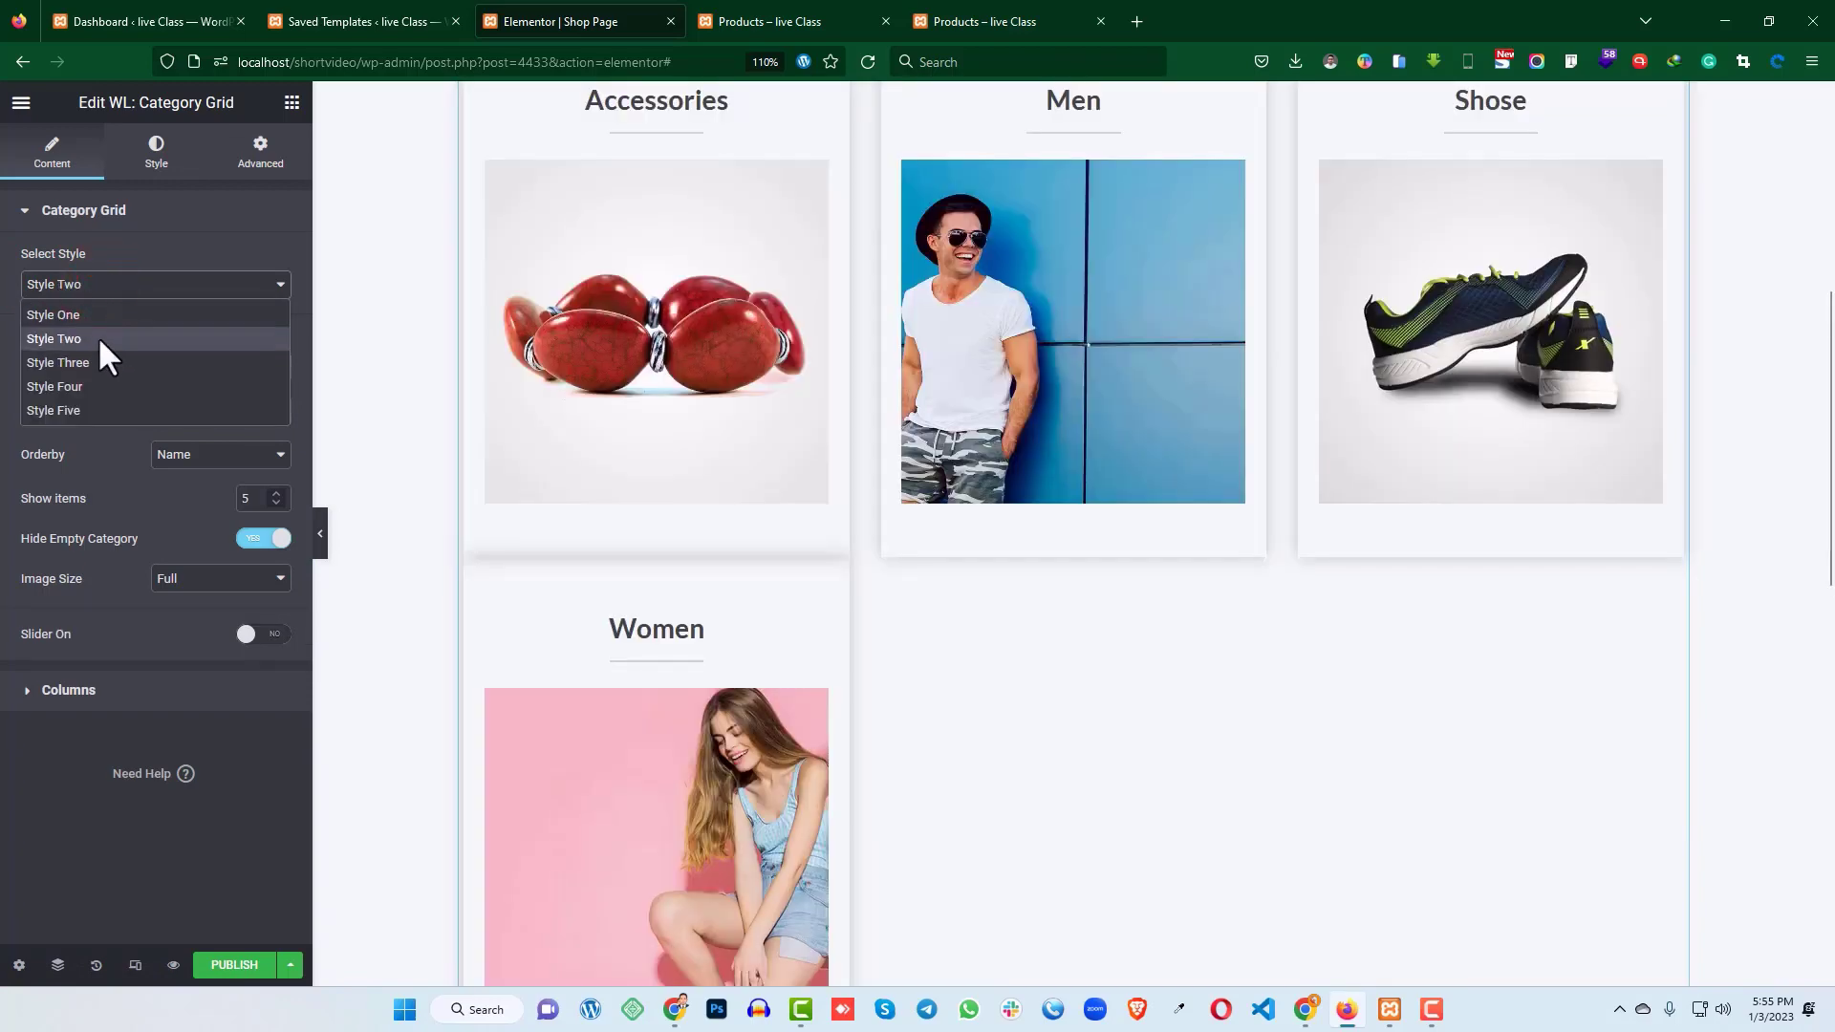
{"action": "left_click", "coordinate": [85, 360]}
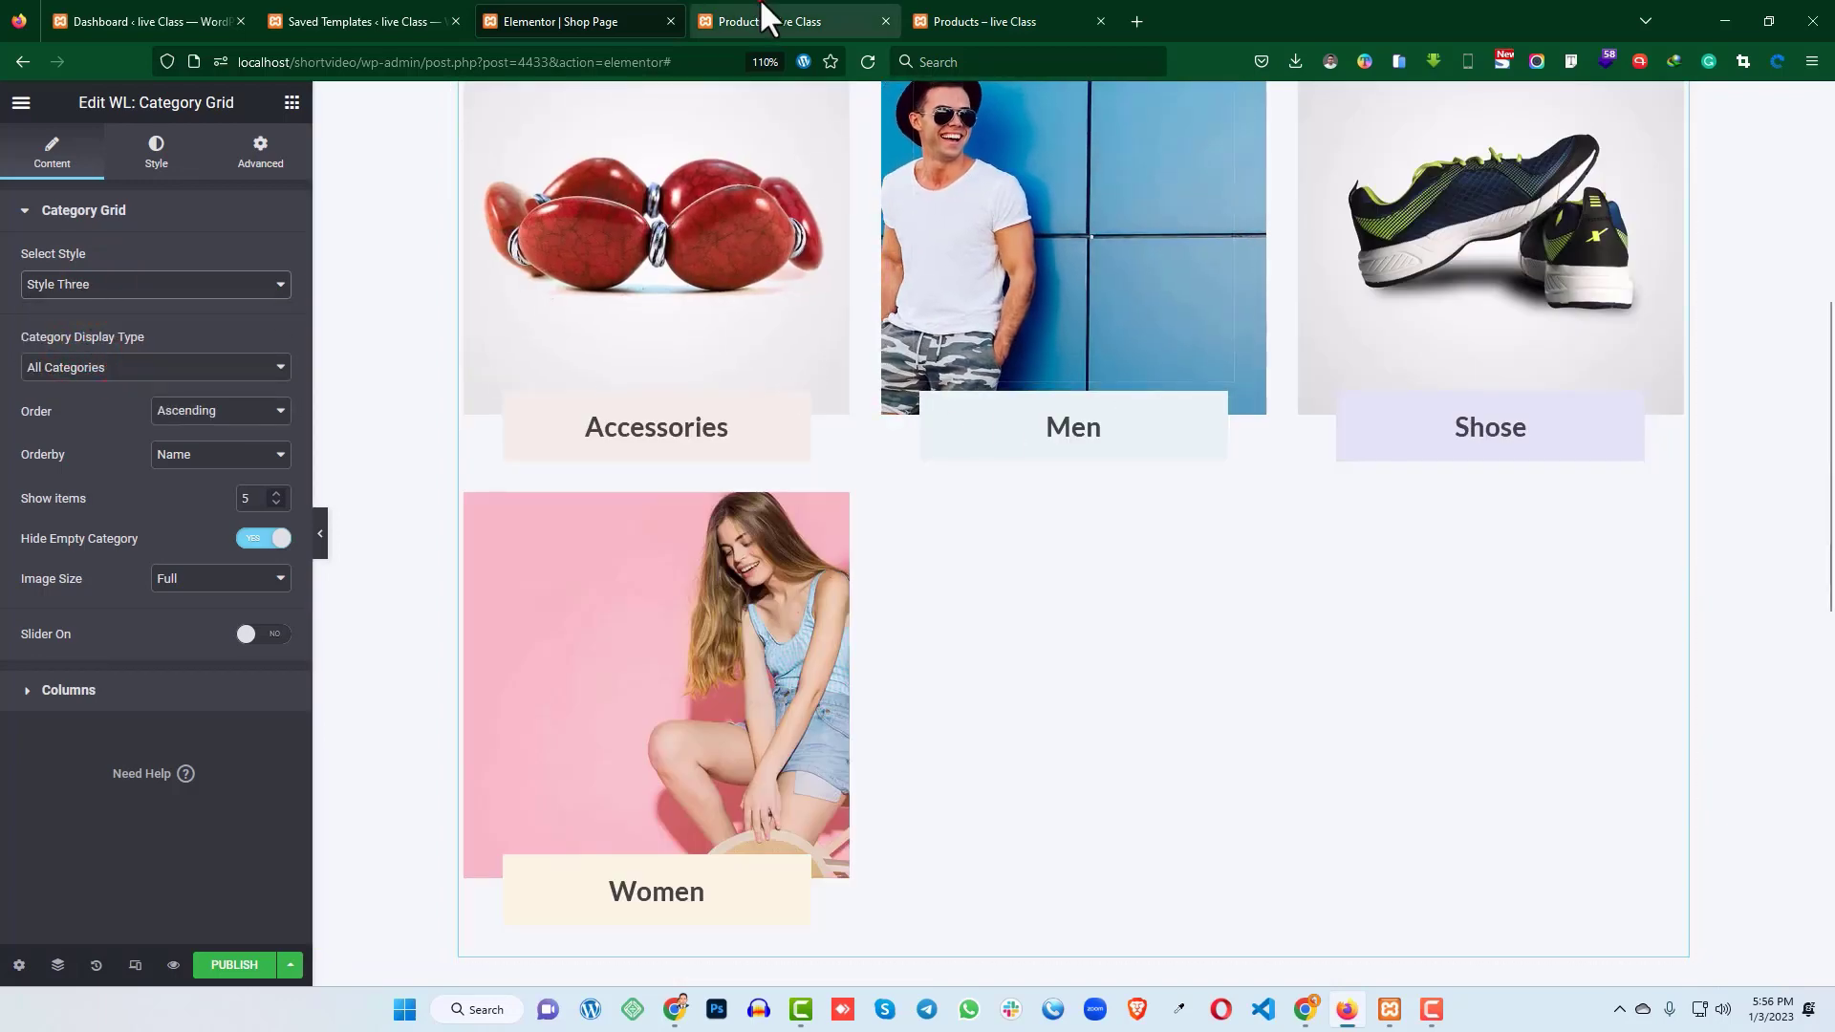
{"action": "left_click", "coordinate": [764, 14]}
{"action": "left_click", "coordinate": [568, 11]}
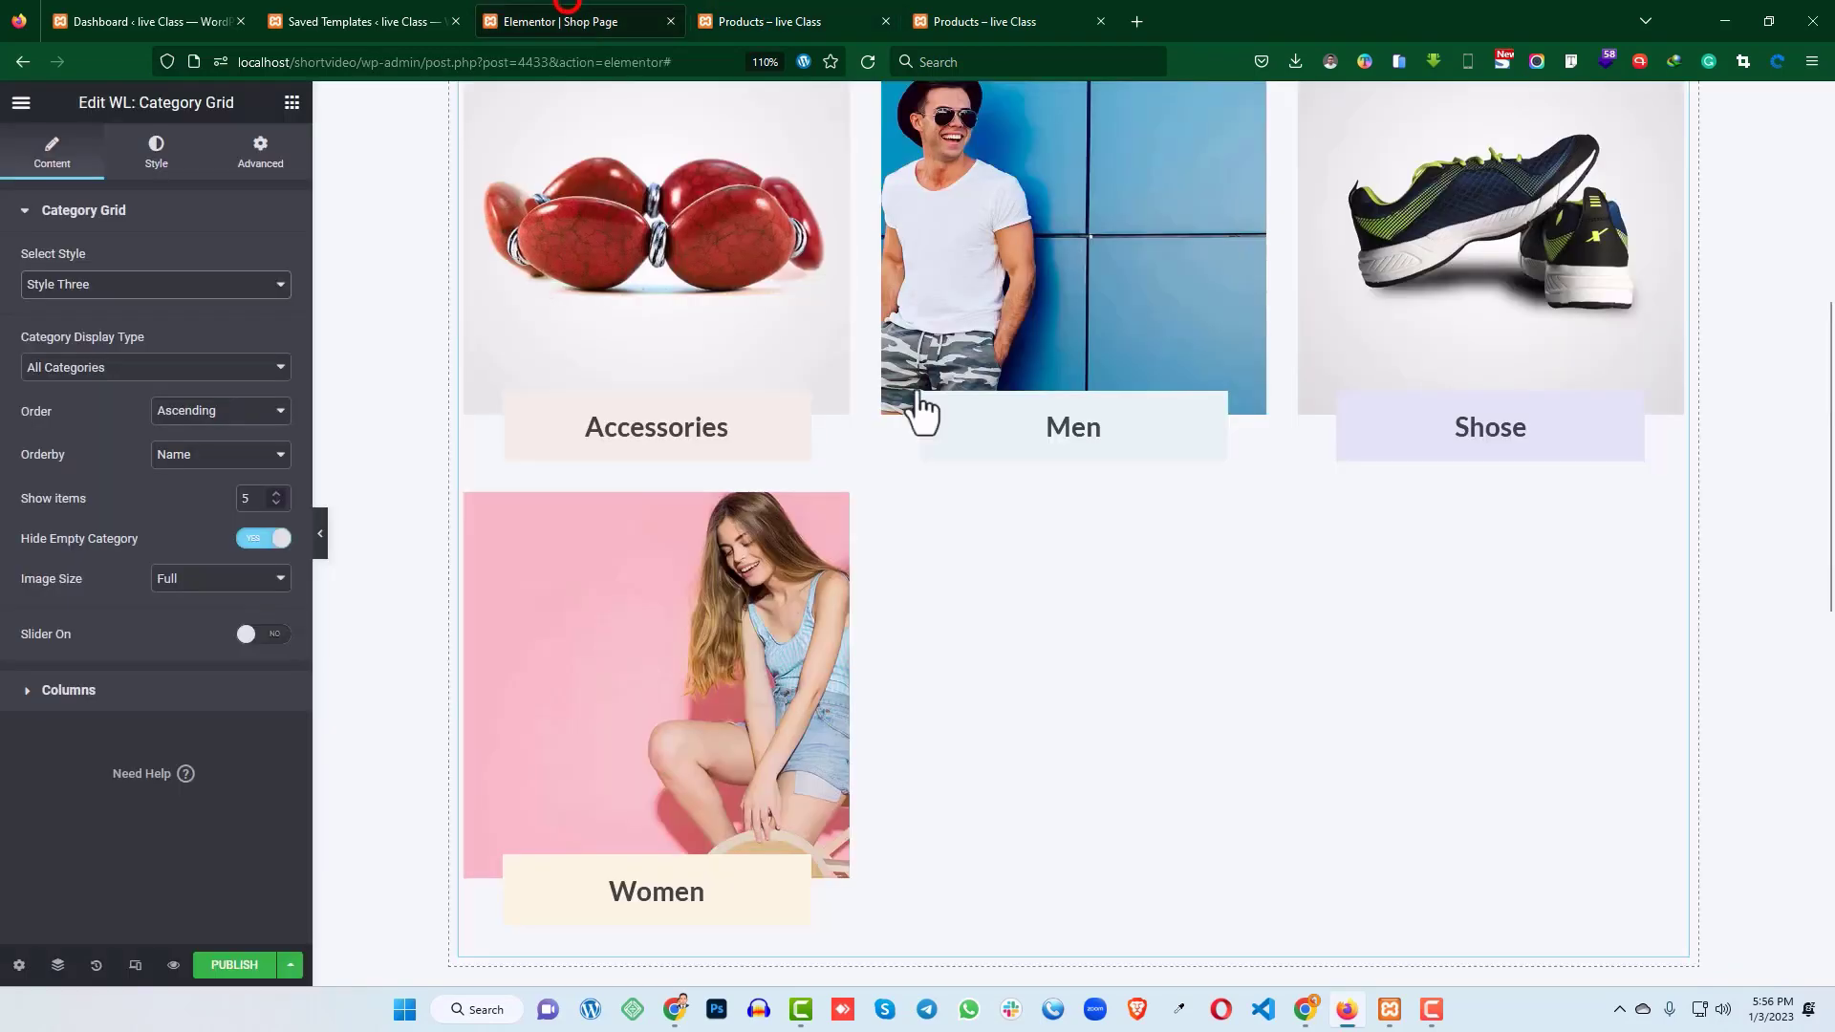
- Limit the category grid to 3 items and set its image size to Thumbnail
{"action": "left_click", "coordinate": [104, 367]}
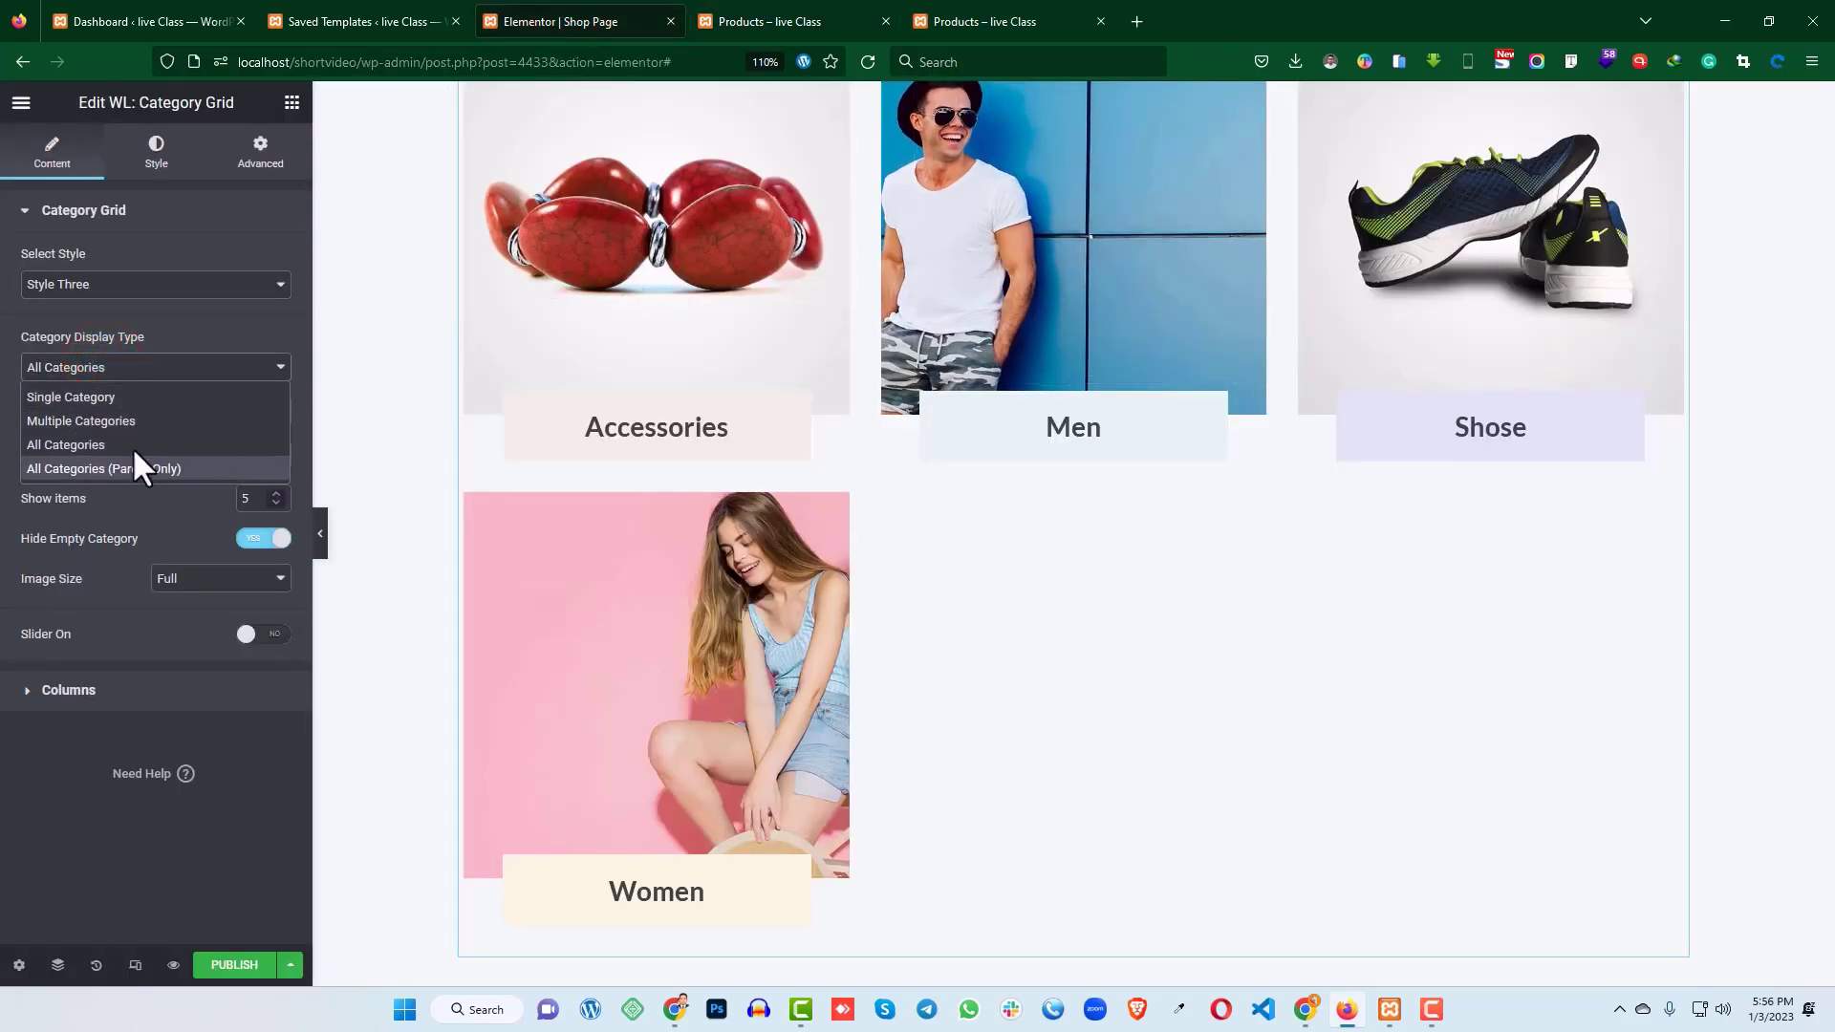
{"action": "left_click", "coordinate": [13, 352]}
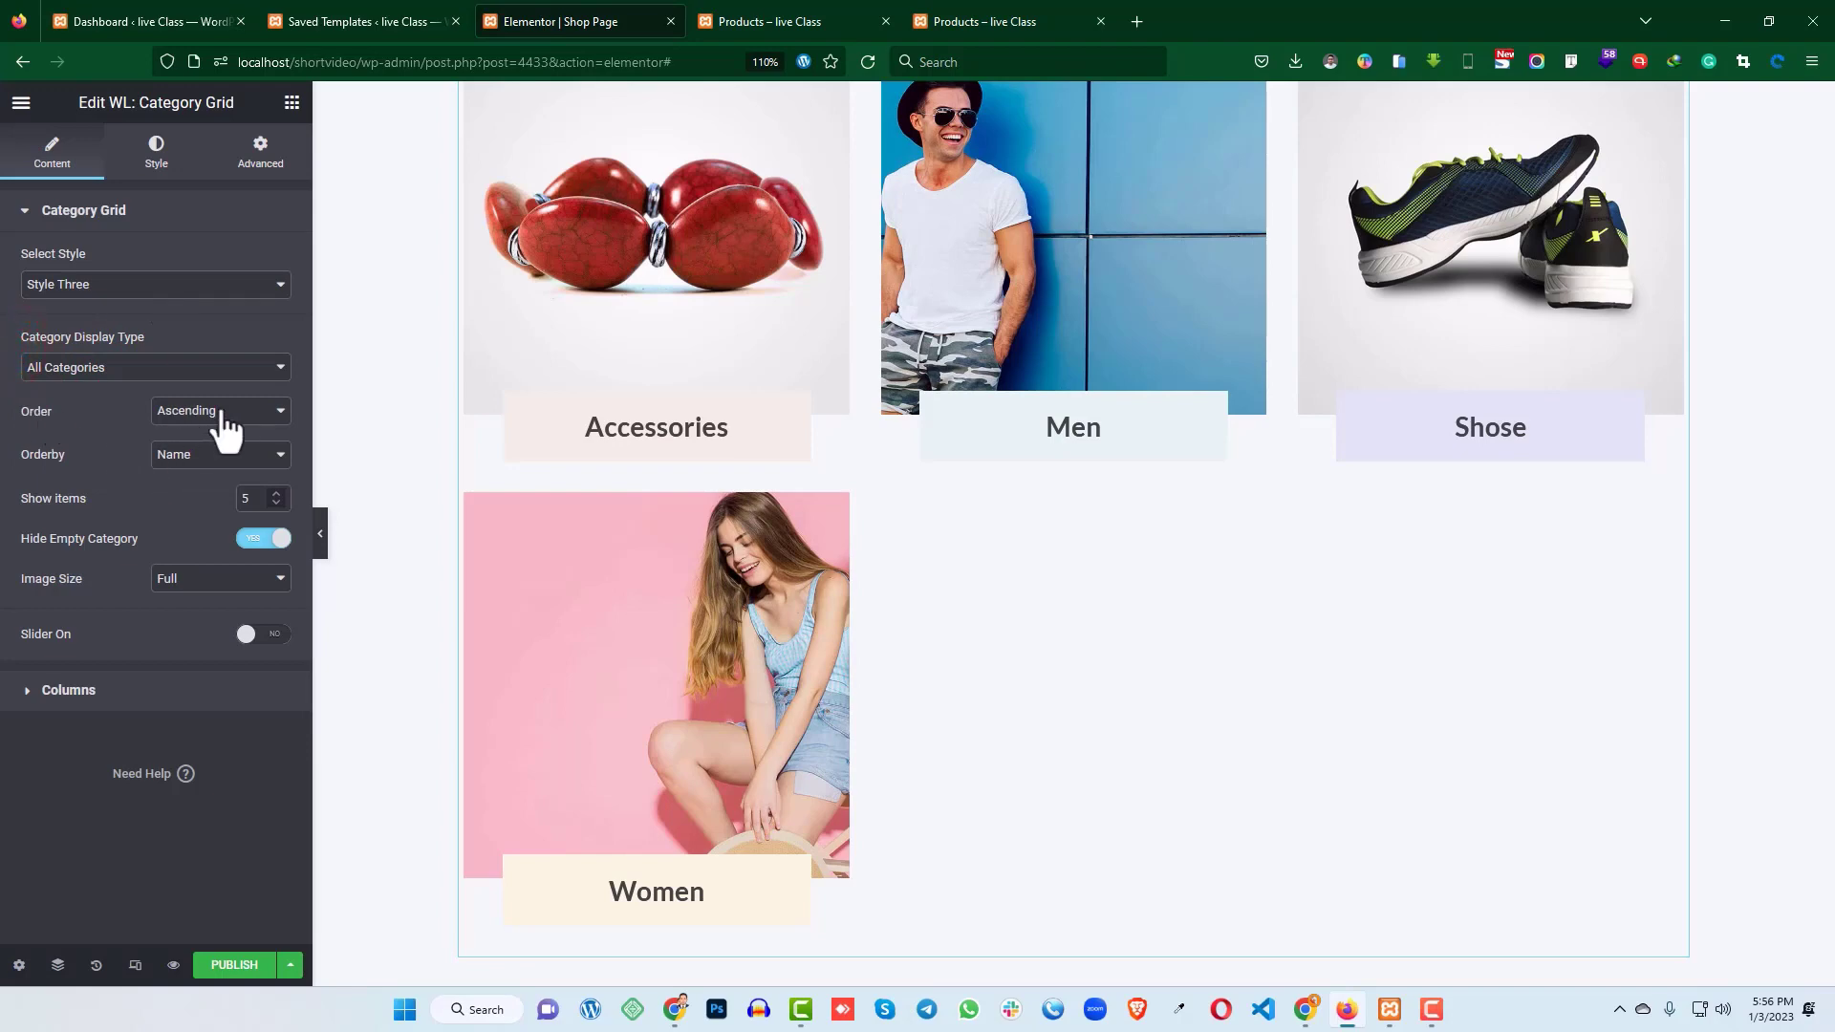
{"action": "left_click", "coordinate": [275, 503]}
{"action": "scroll", "coordinate": [1098, 287], "scroll_direction": "up", "scroll_amount": 2}
{"action": "left_click", "coordinate": [793, 13]}
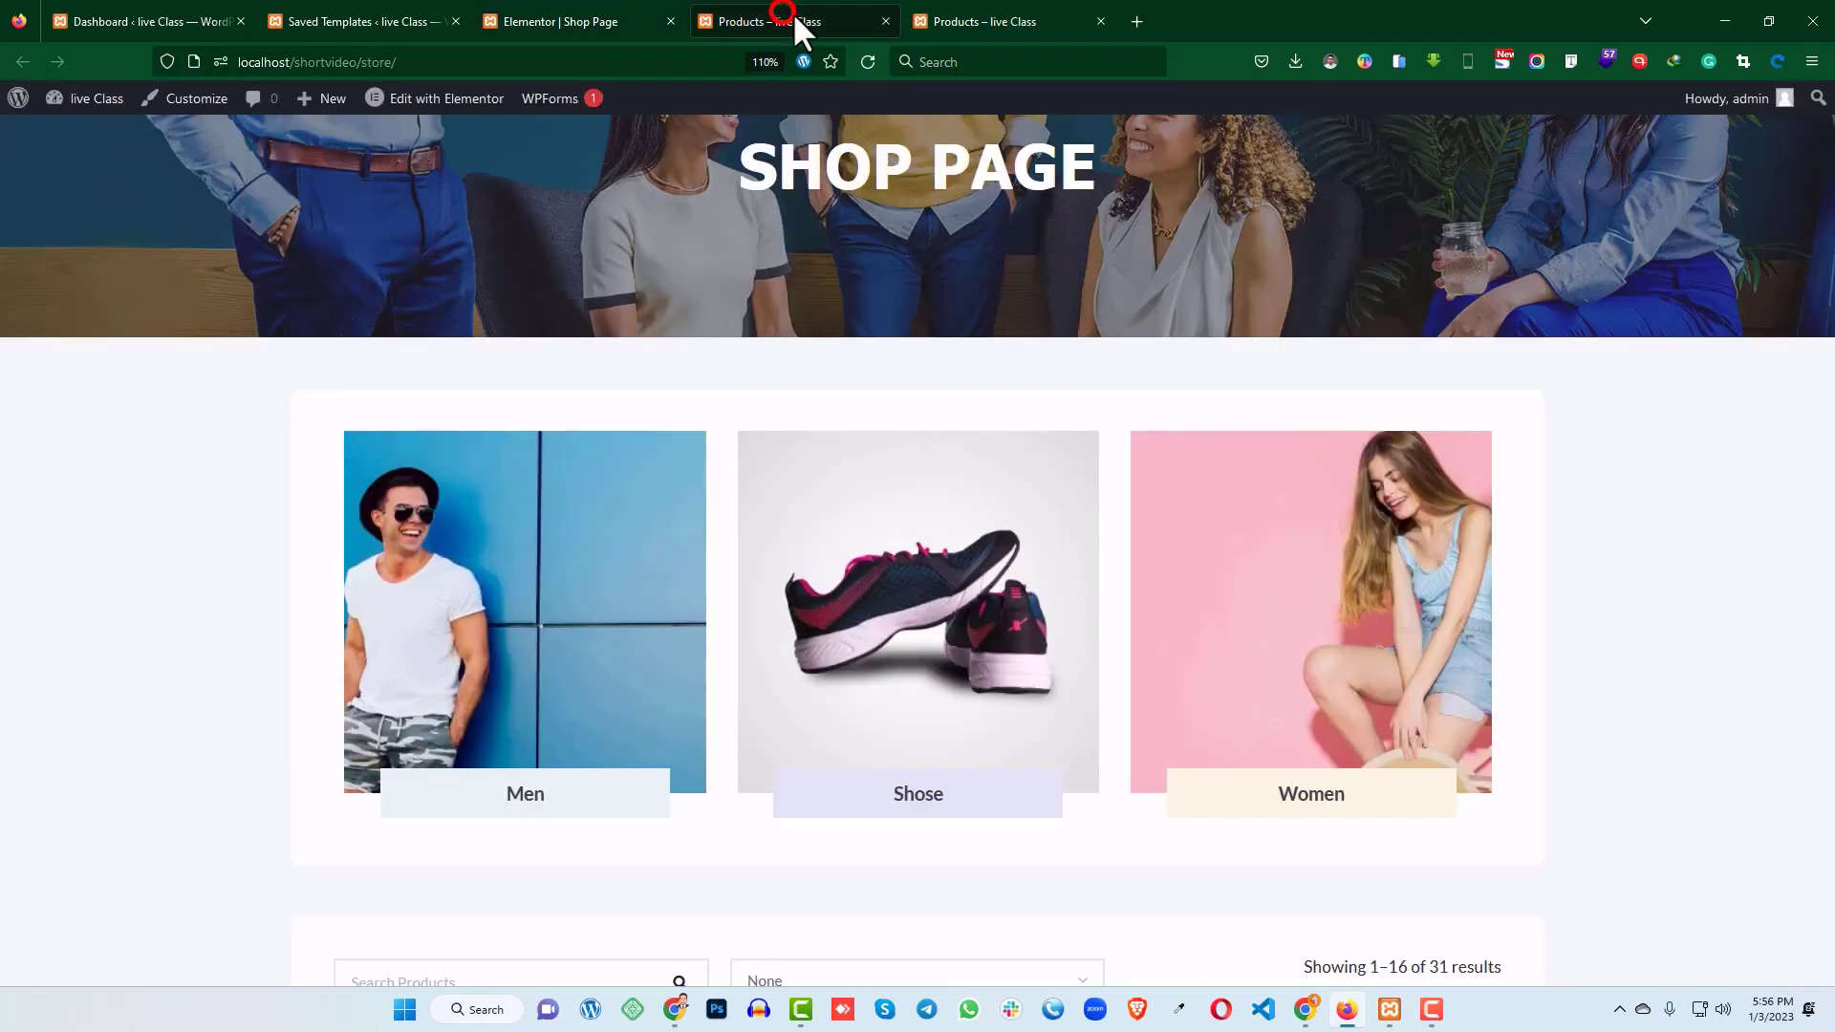
{"action": "left_click", "coordinate": [620, 6]}
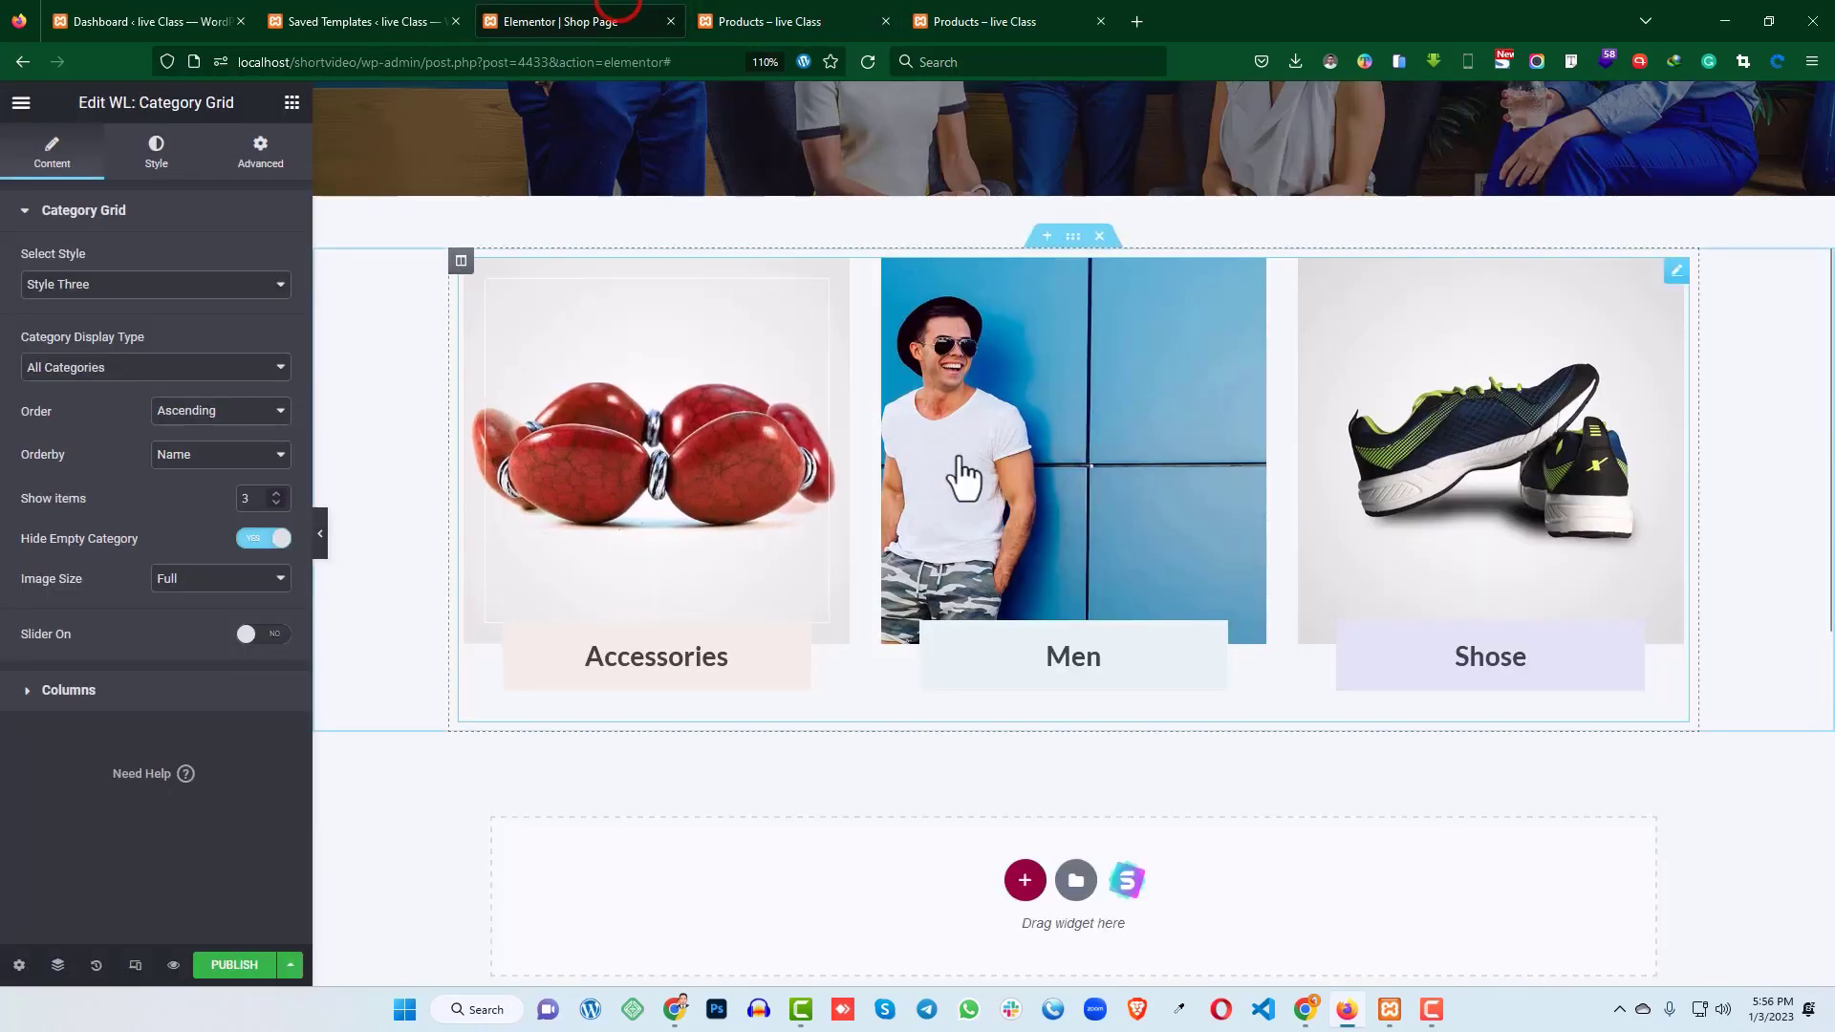
{"action": "left_click", "coordinate": [250, 578]}
{"action": "left_click", "coordinate": [226, 608]}
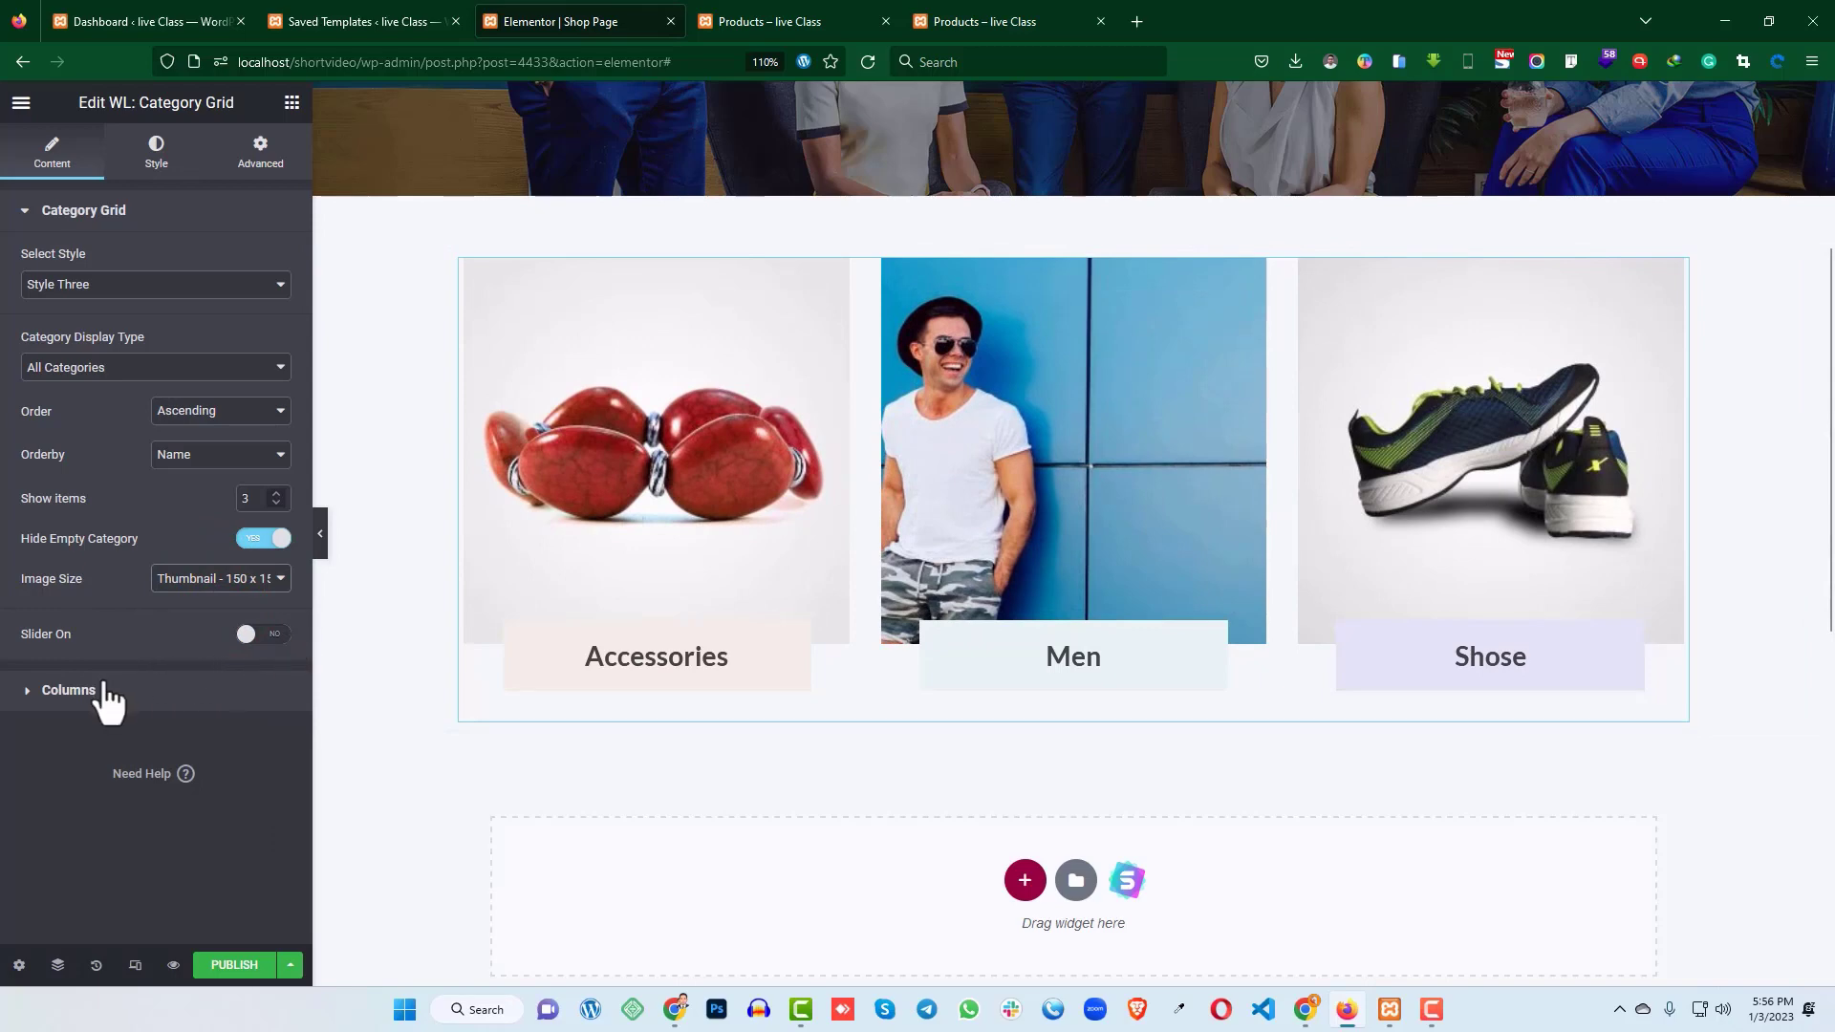
- Try four-column and two-column layouts for the category grid and return it to three columns
{"action": "left_click", "coordinate": [69, 690]}
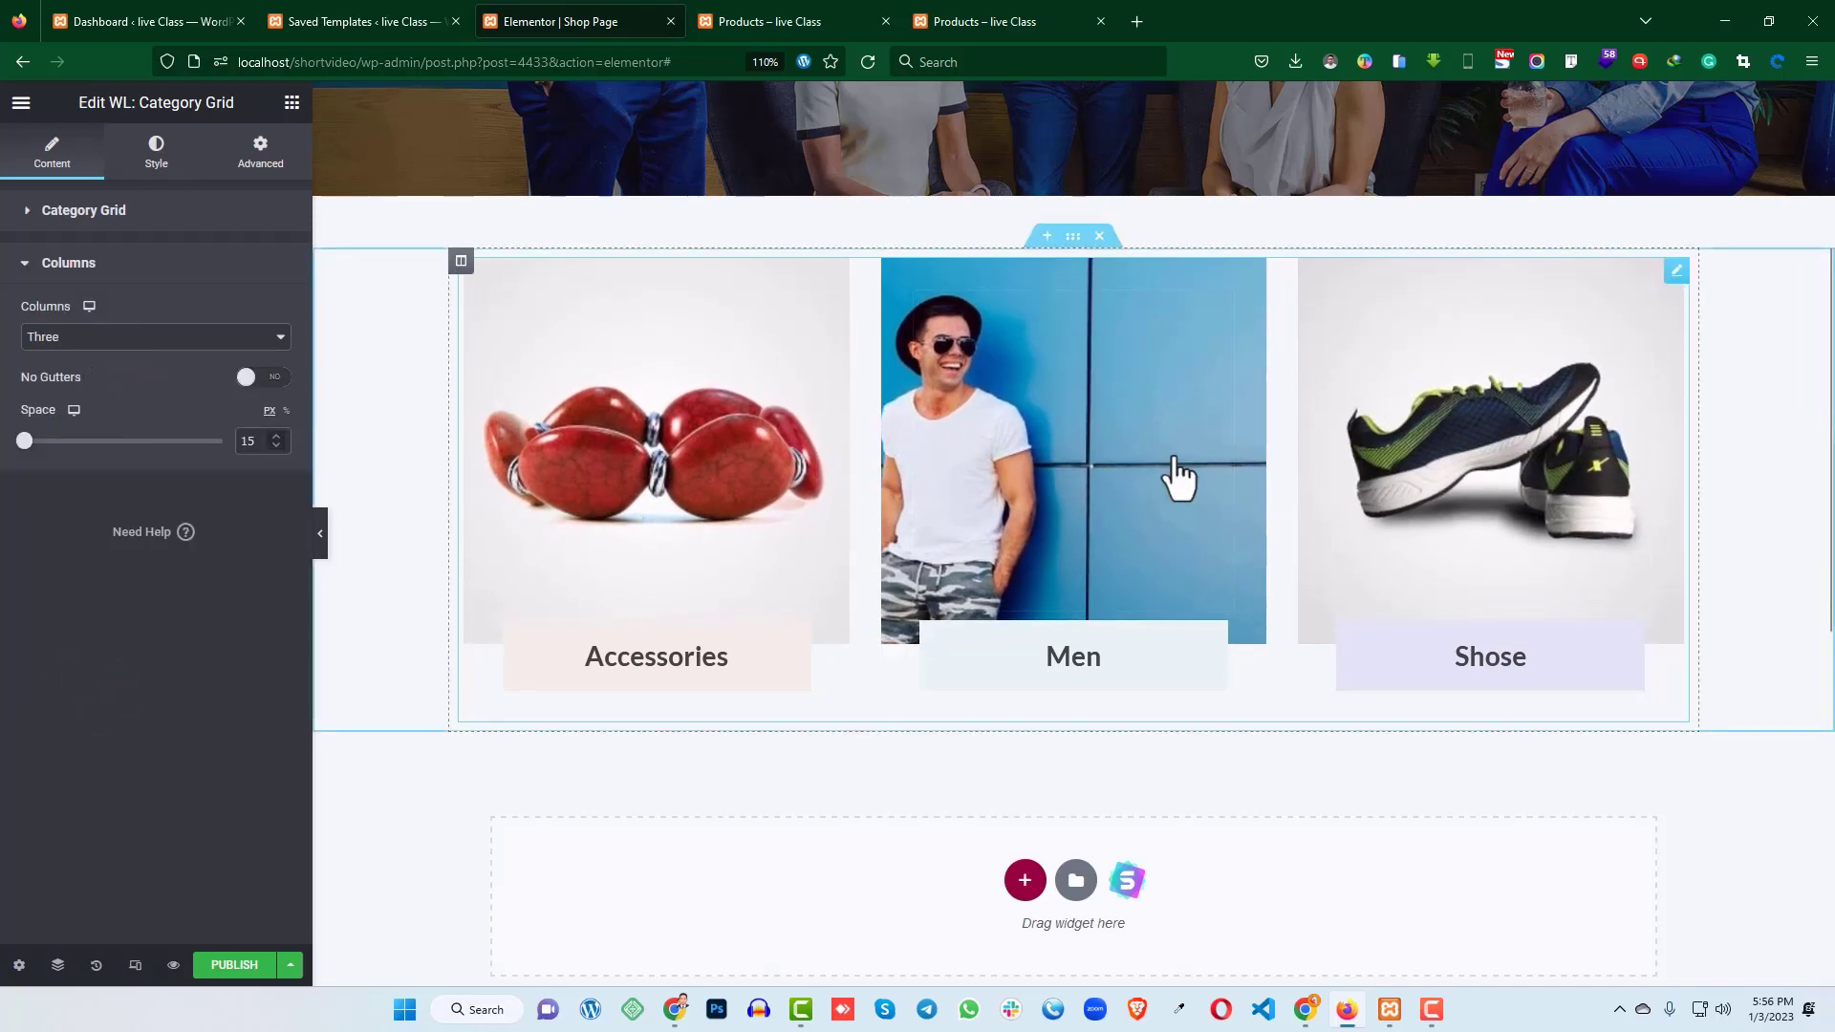
{"action": "left_click", "coordinate": [100, 336]}
{"action": "left_click", "coordinate": [80, 437]}
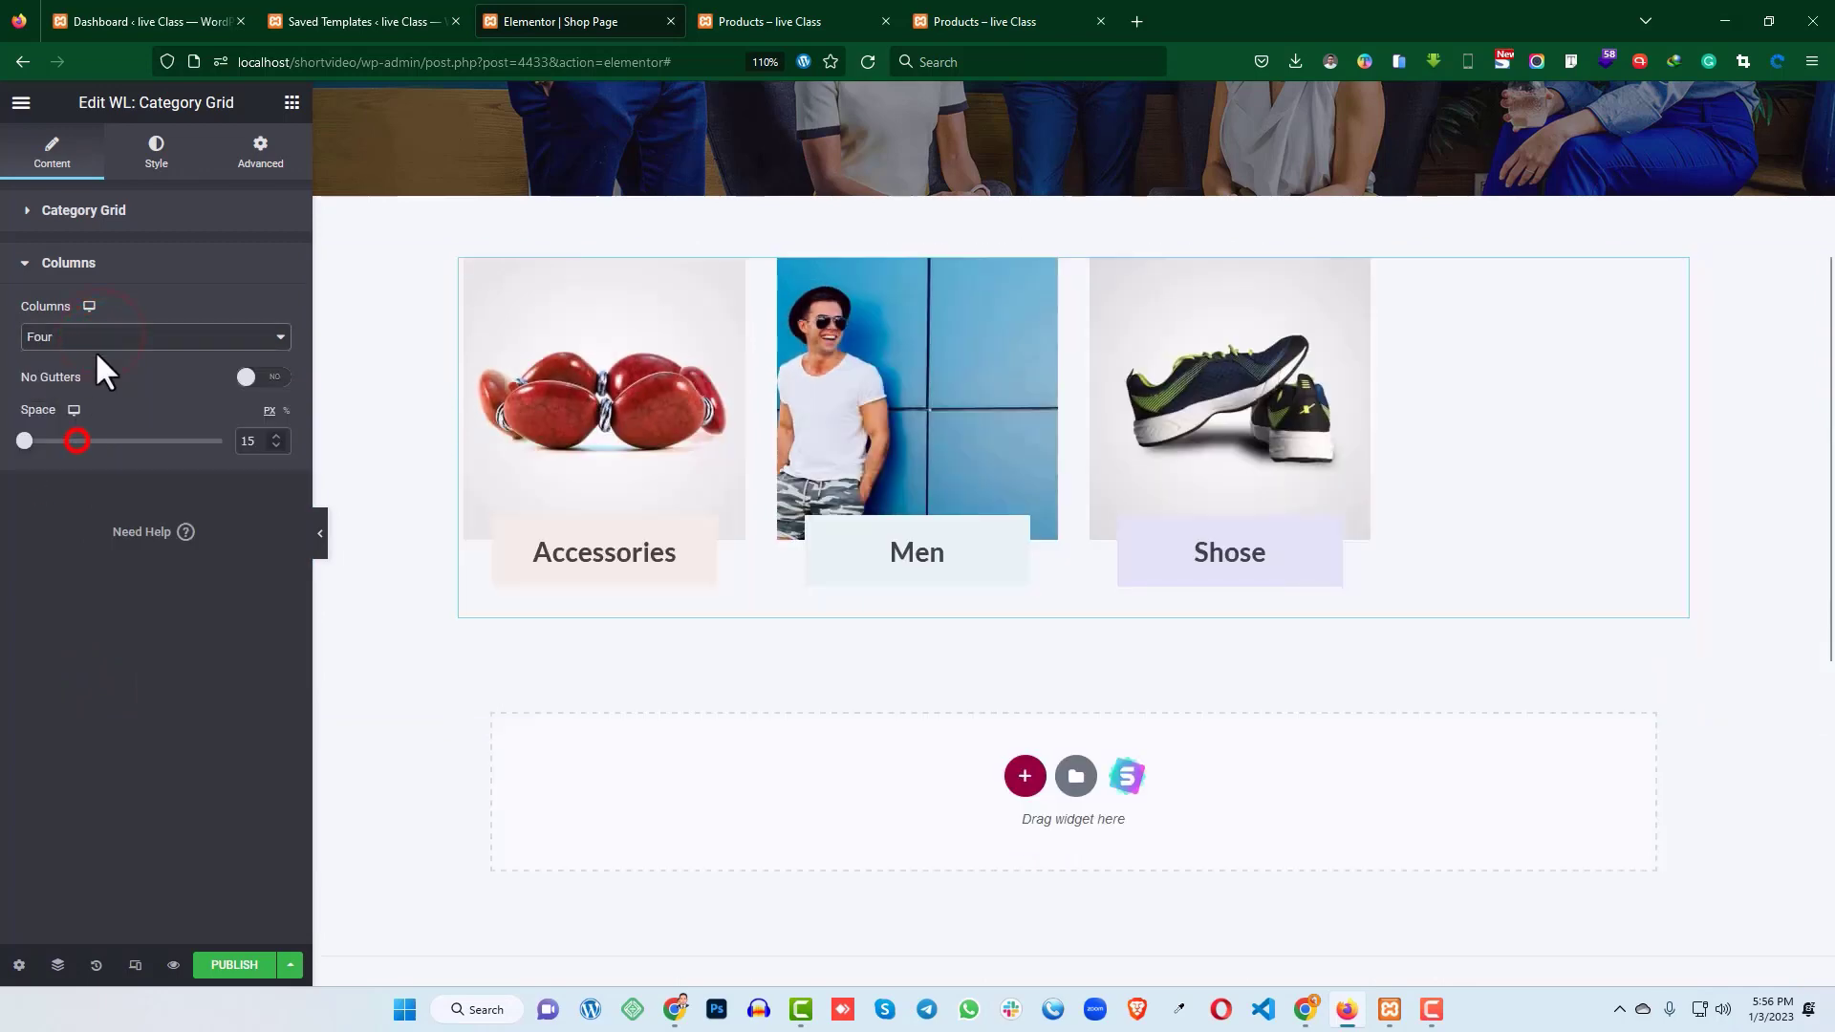
{"action": "left_click", "coordinate": [100, 336]}
{"action": "left_click", "coordinate": [101, 391]}
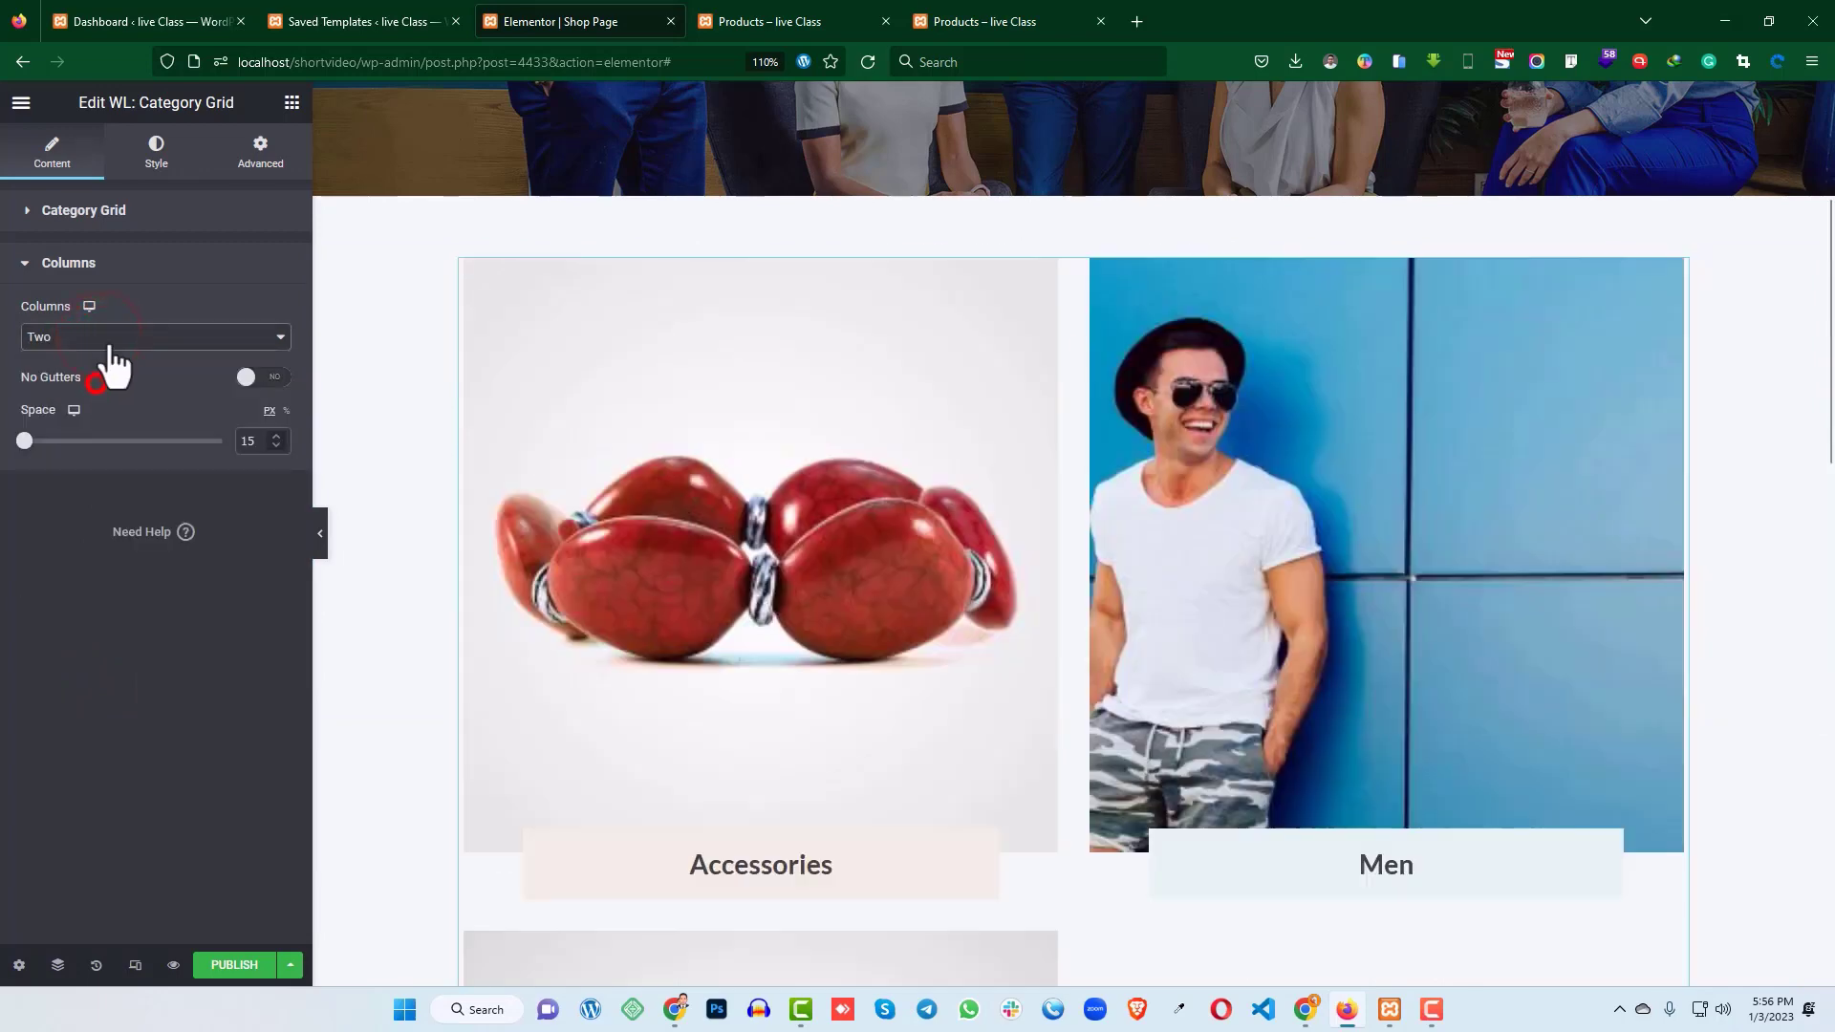
{"action": "left_click", "coordinate": [110, 337]}
{"action": "left_click", "coordinate": [100, 422]}
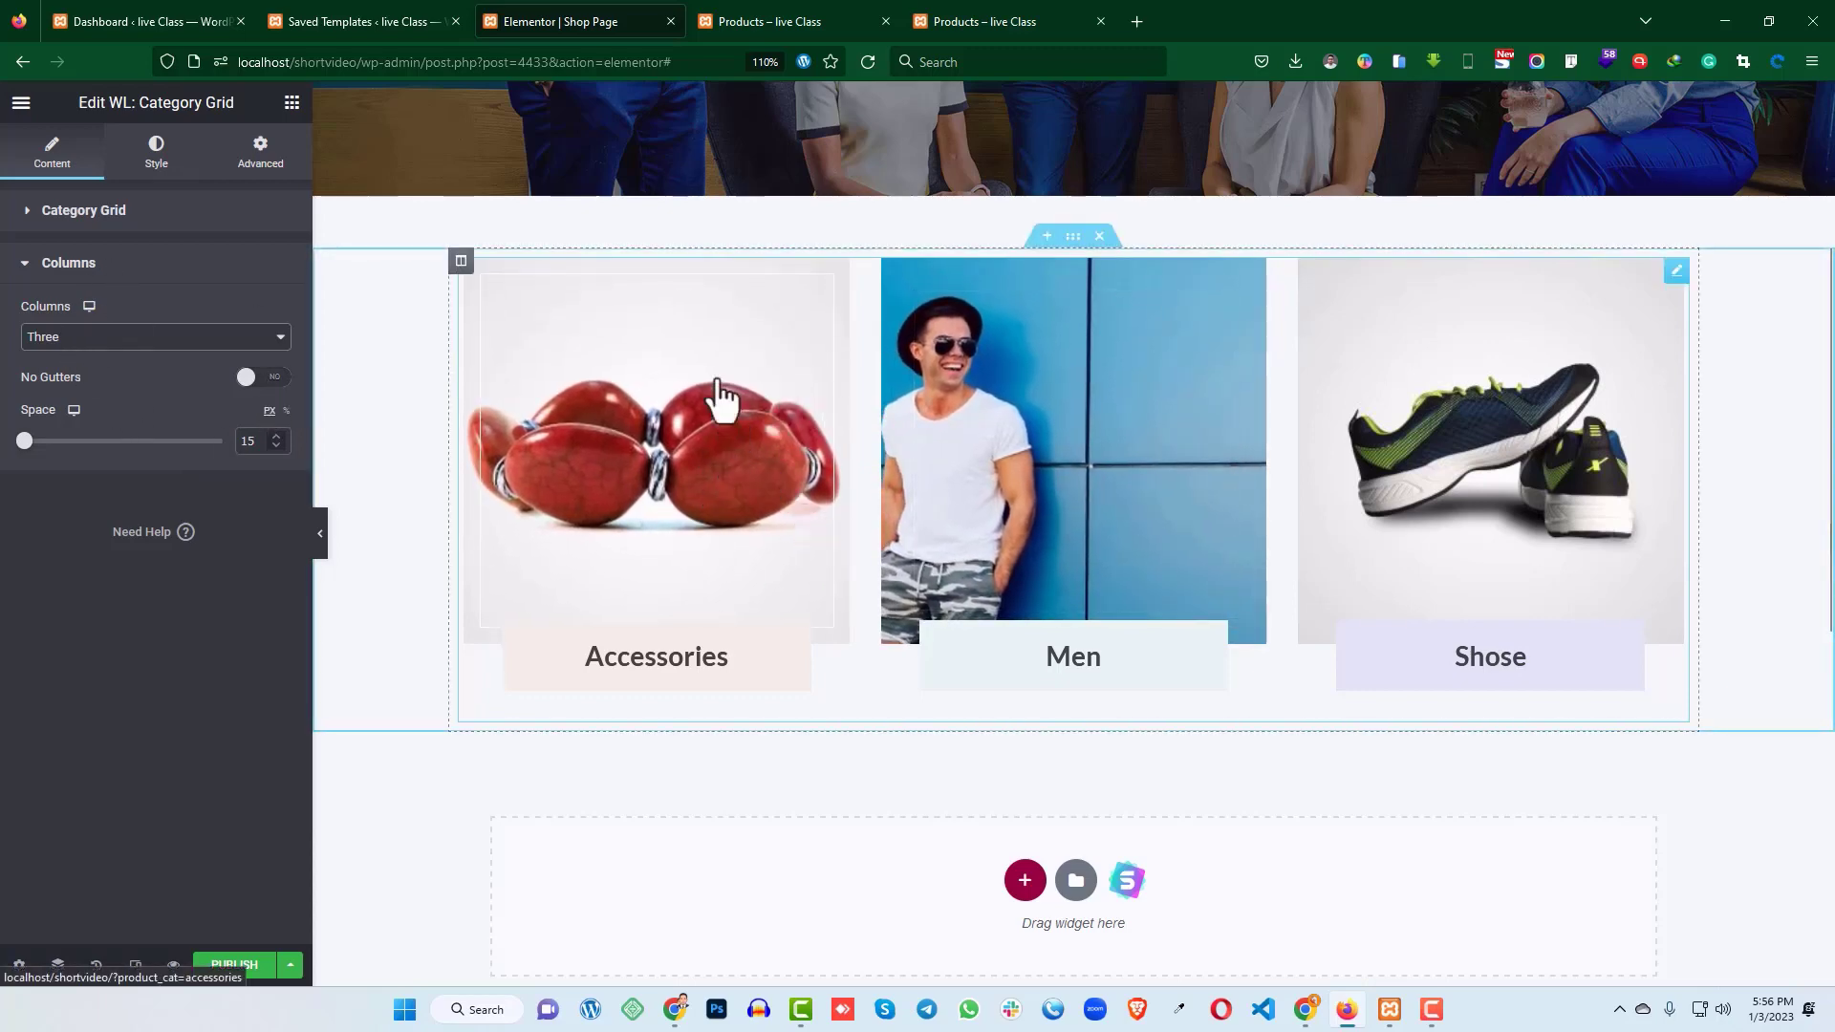
- Give the column holding the category grid a classic white background, as on the reference page
{"action": "left_click", "coordinate": [830, 19]}
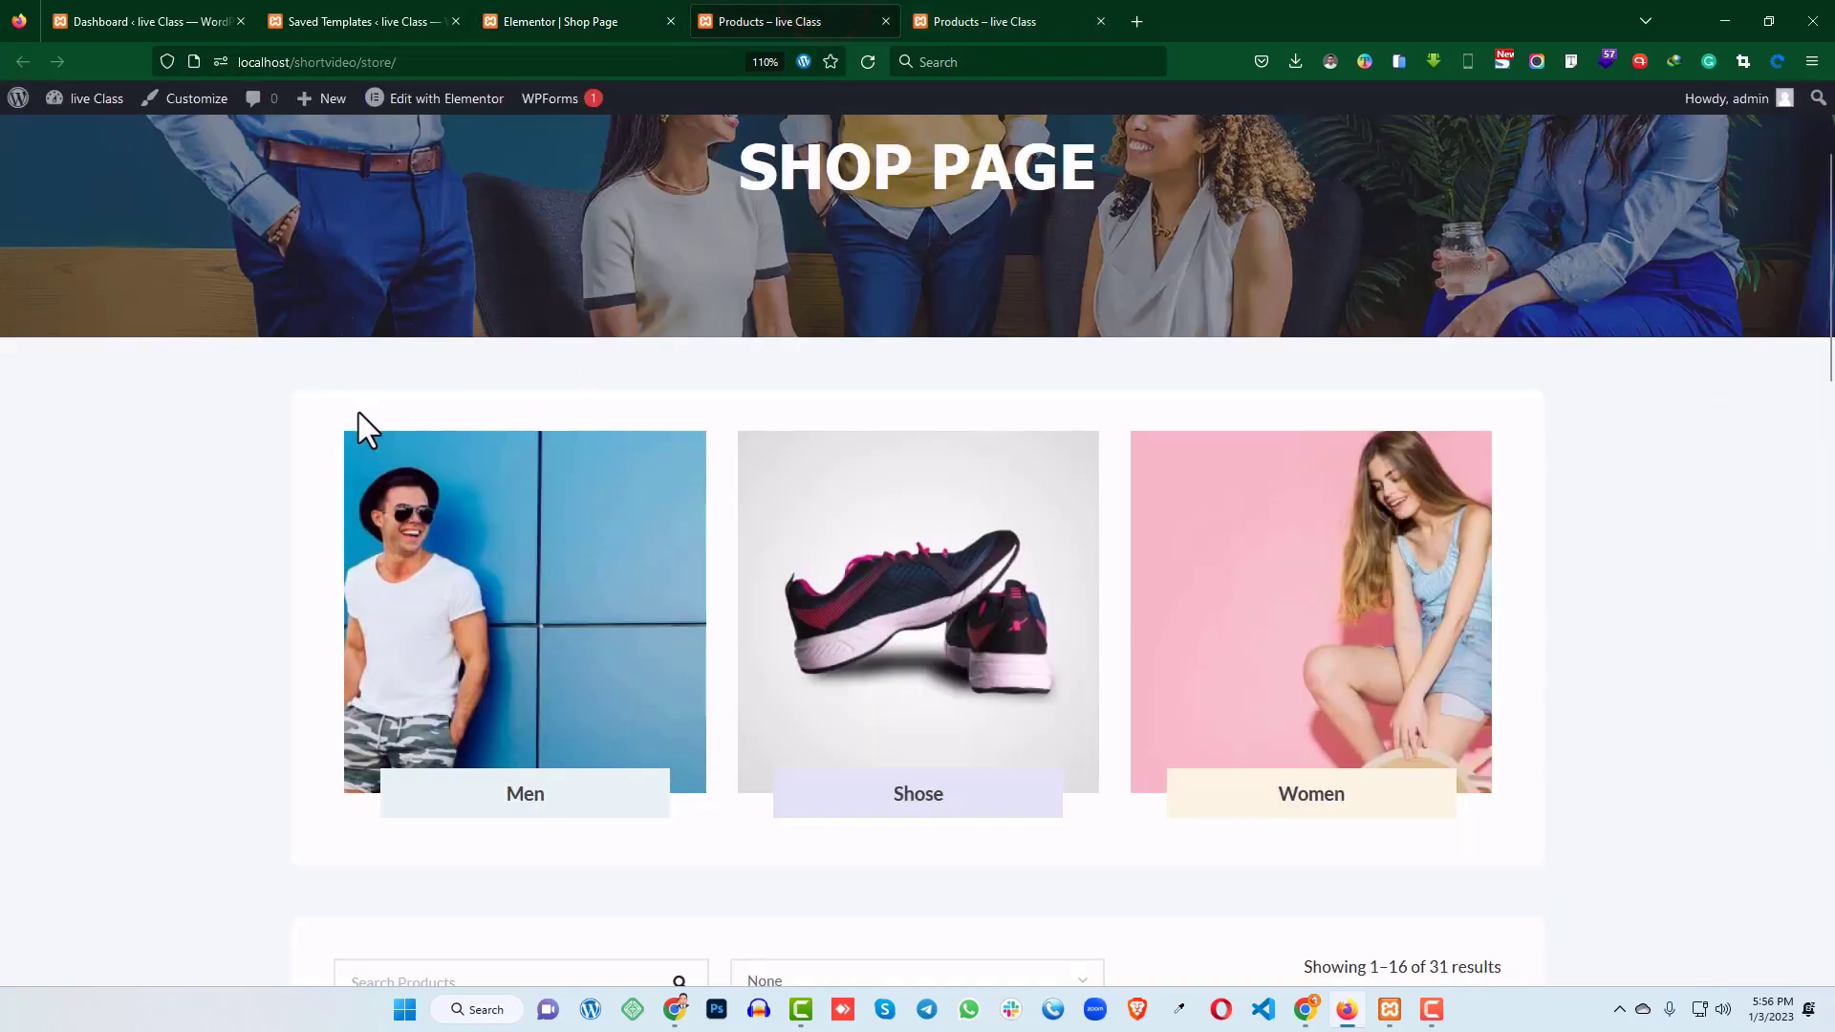
{"action": "scroll", "coordinate": [358, 413], "scroll_direction": "down", "scroll_amount": 2}
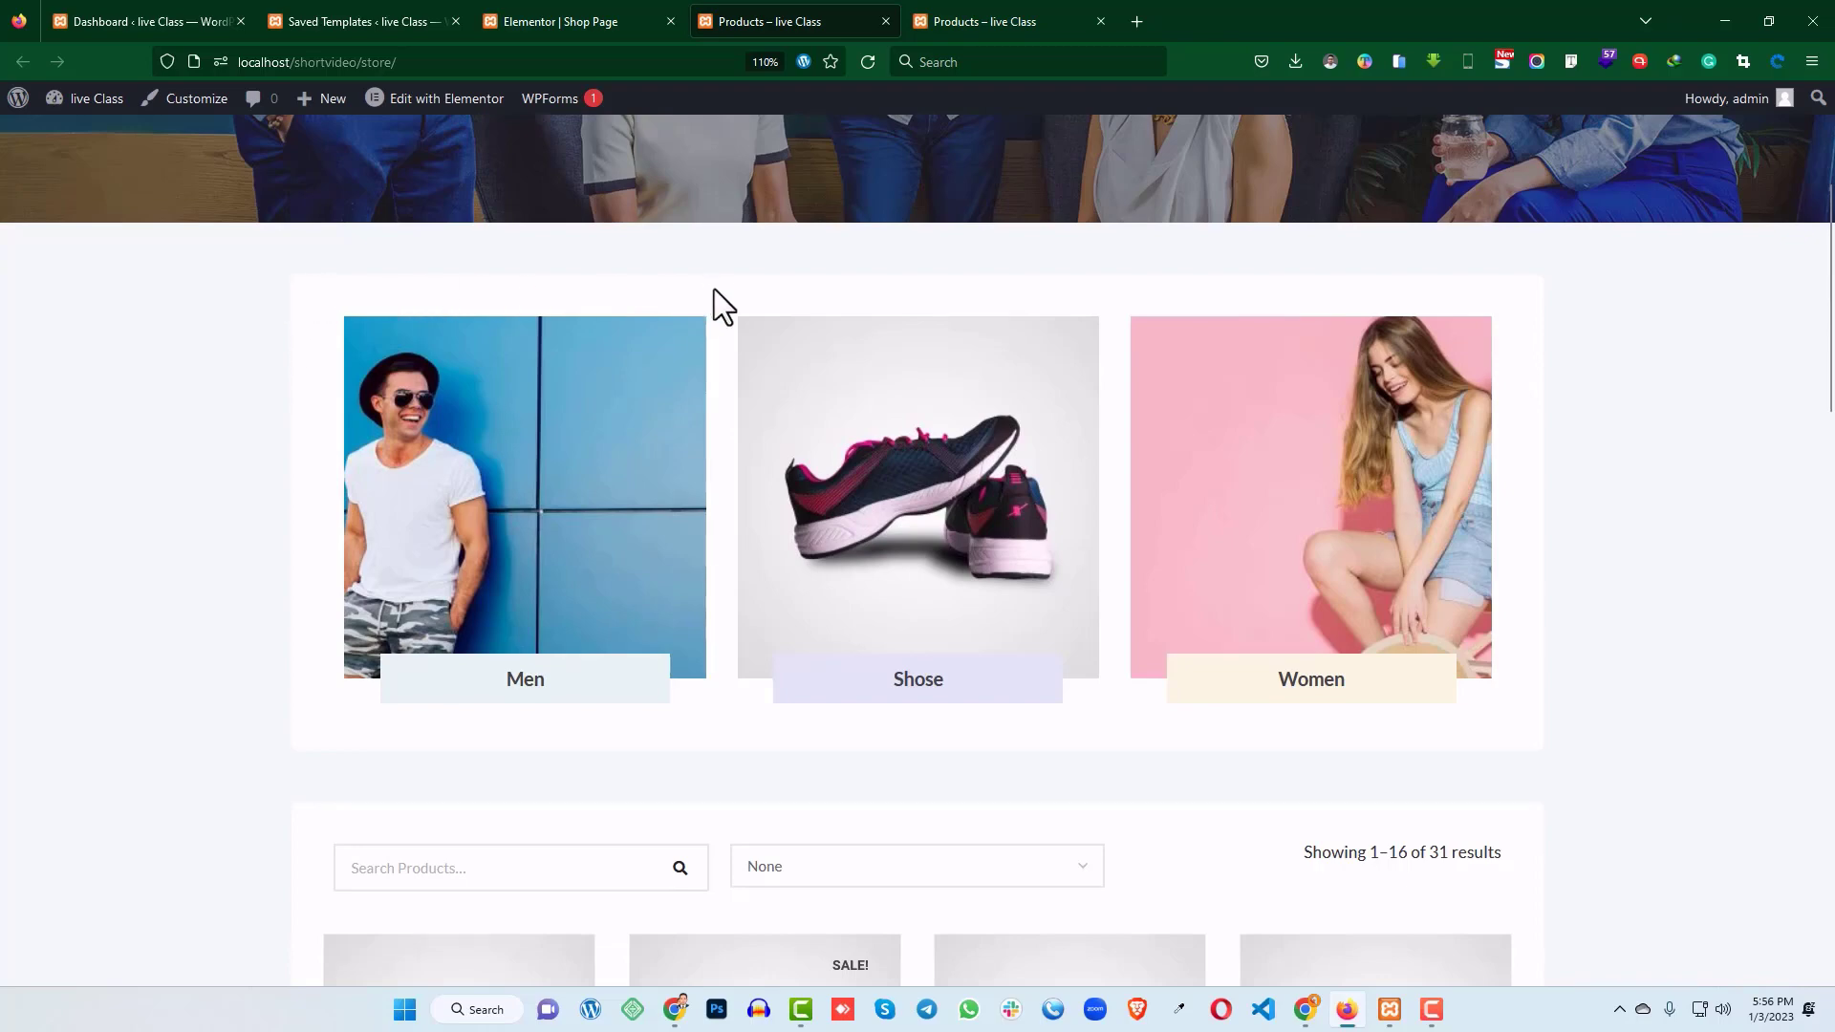
{"action": "left_click", "coordinate": [643, 21]}
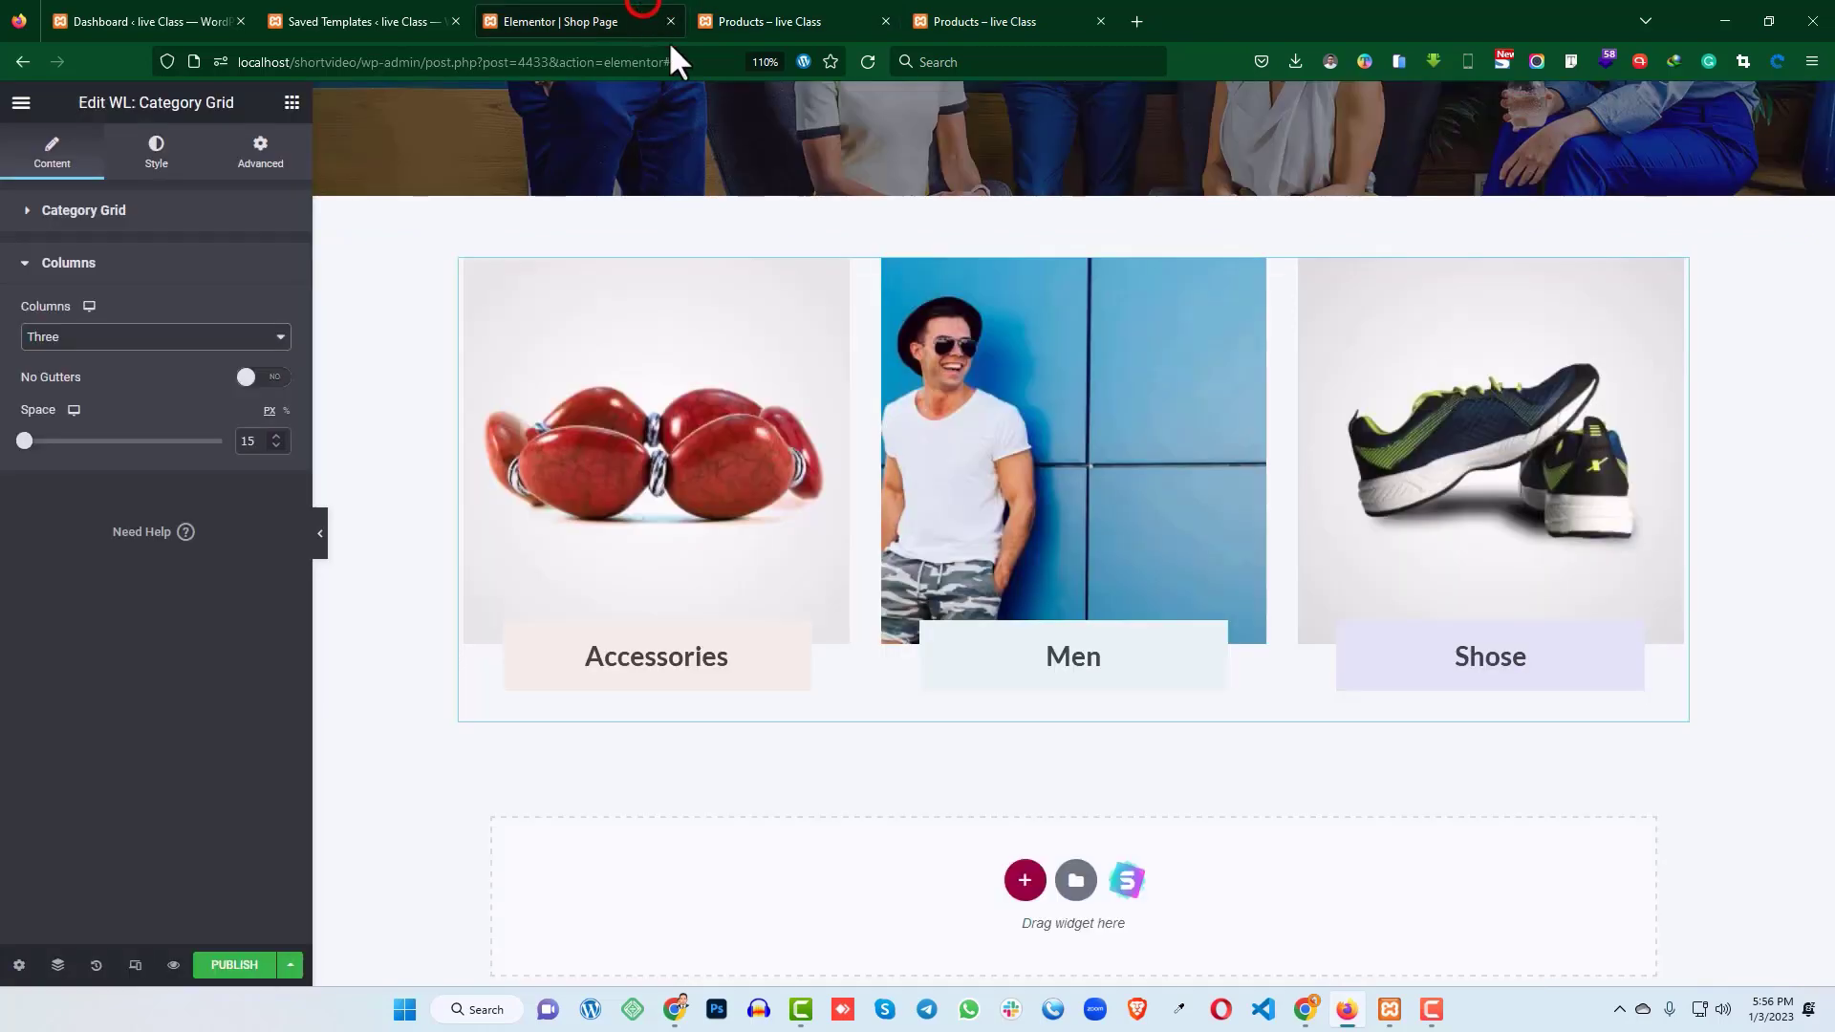
{"action": "left_click", "coordinate": [460, 261]}
{"action": "left_click", "coordinate": [155, 161]}
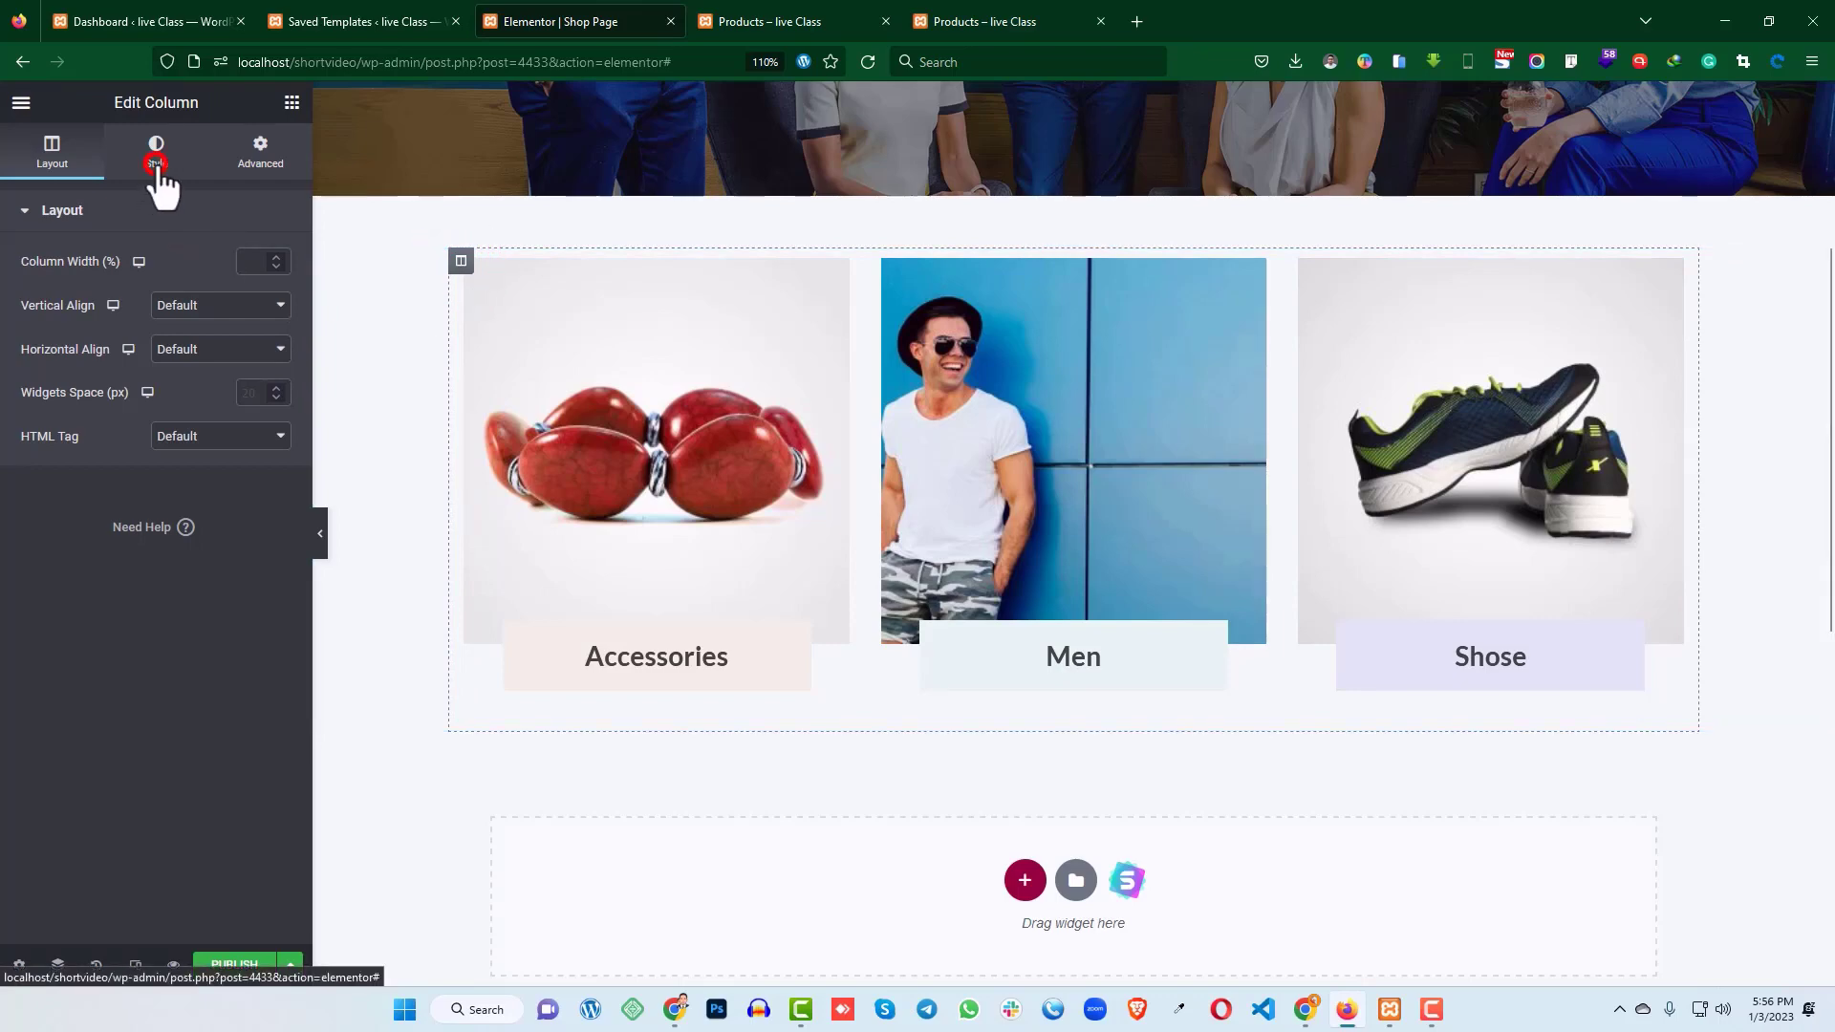
{"action": "left_click", "coordinate": [220, 307]}
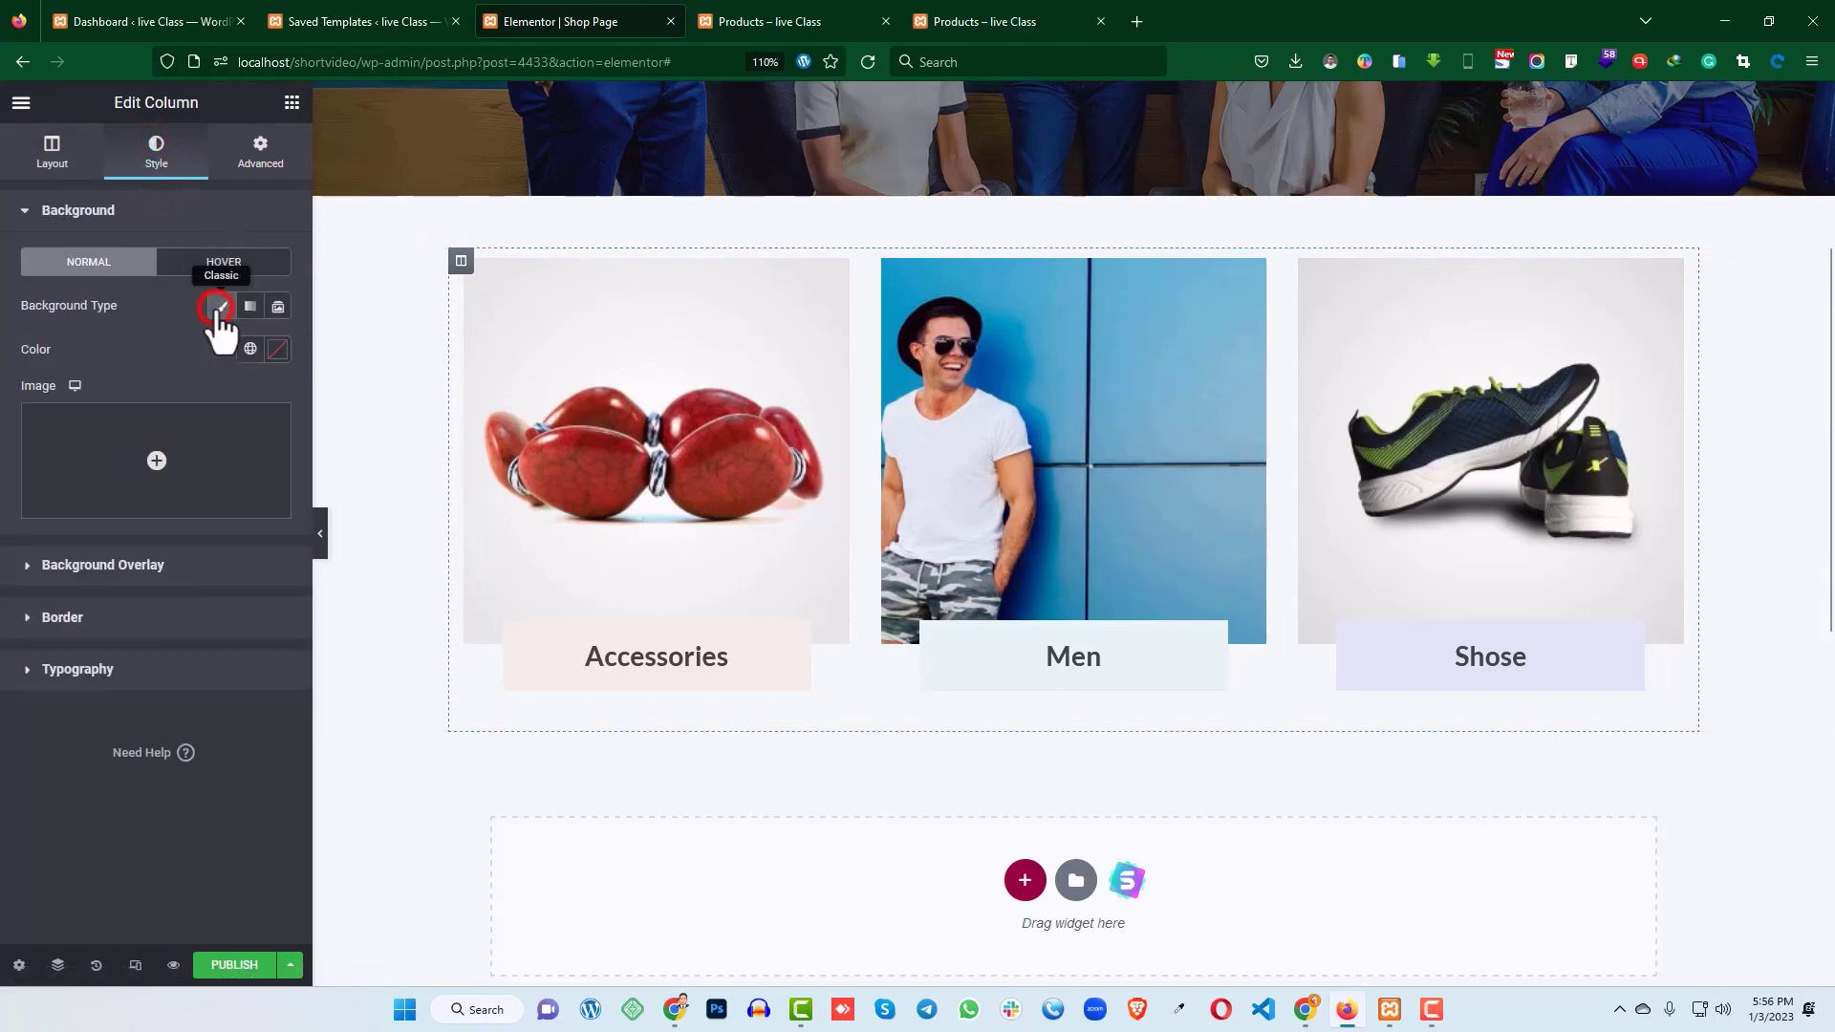
{"action": "left_click", "coordinate": [276, 351]}
{"action": "left_click_drag", "start_coordinate": [152, 475], "coordinate": [5, 430]}
{"action": "left_click", "coordinate": [8, 396]}
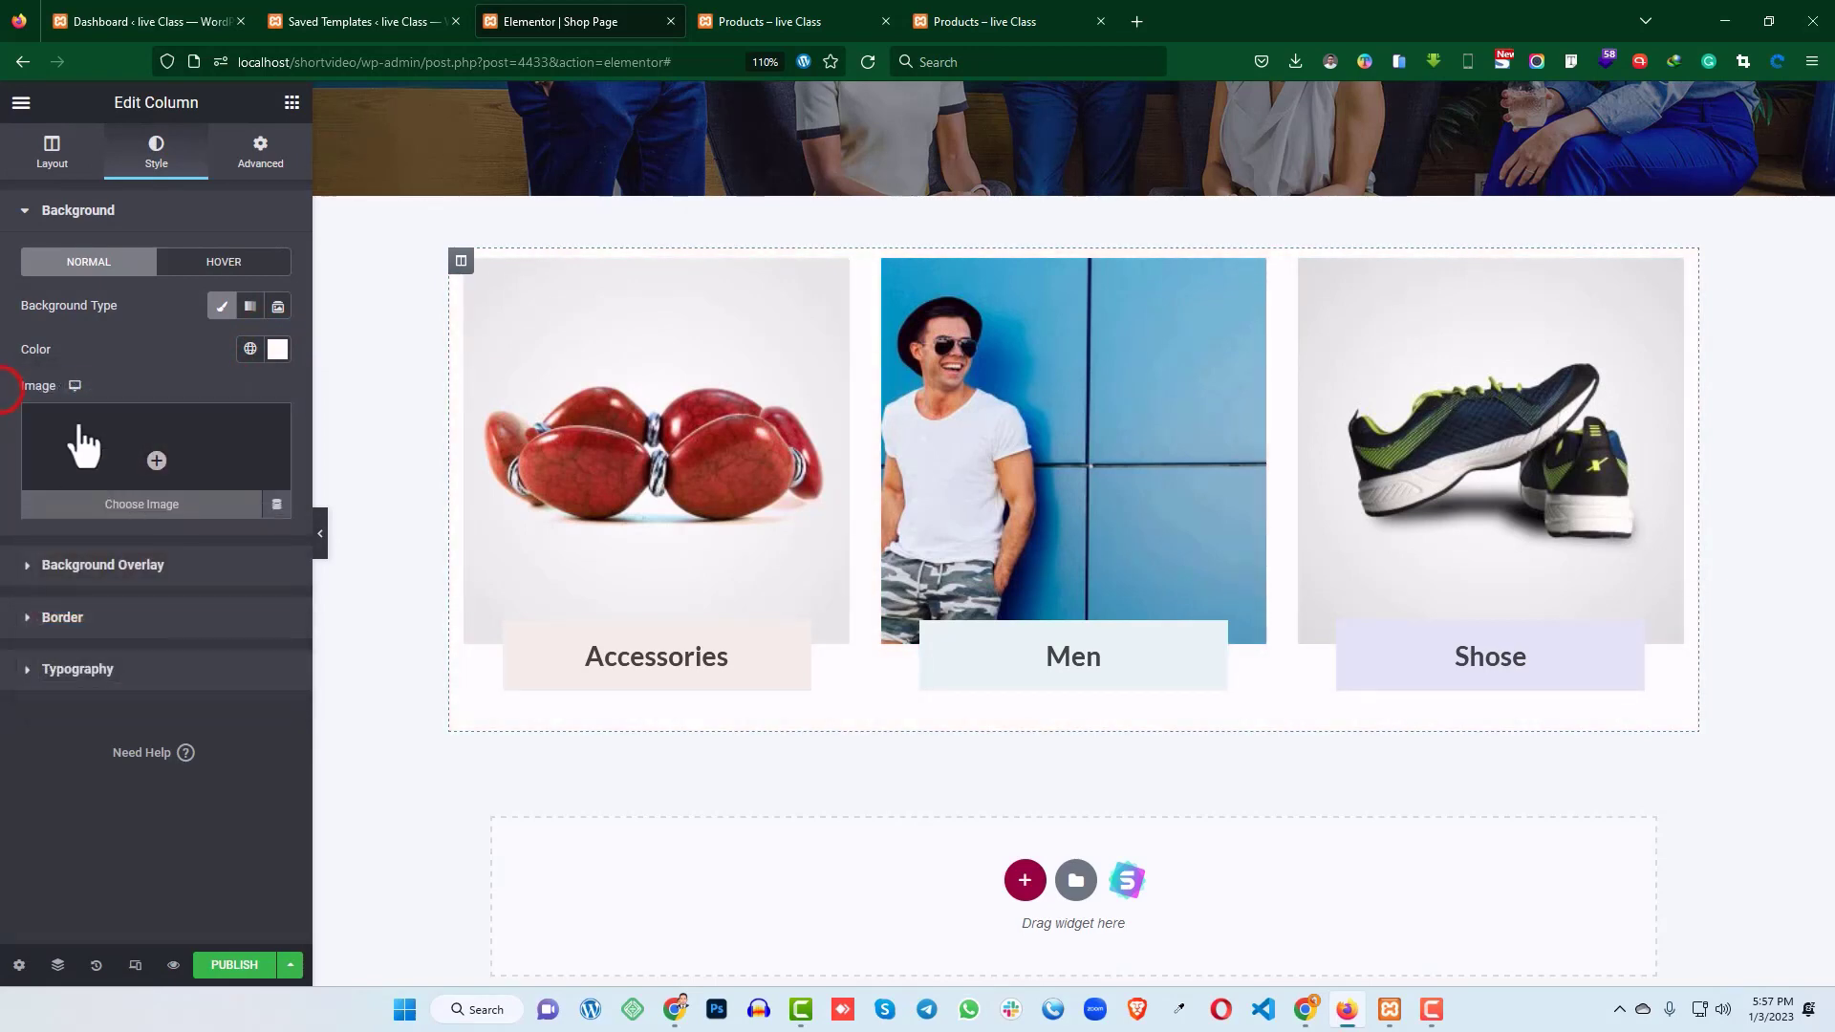
- Round the category grid column's corners with a 7 px border radius and compare it with the reference page
{"action": "left_click", "coordinate": [86, 616]}
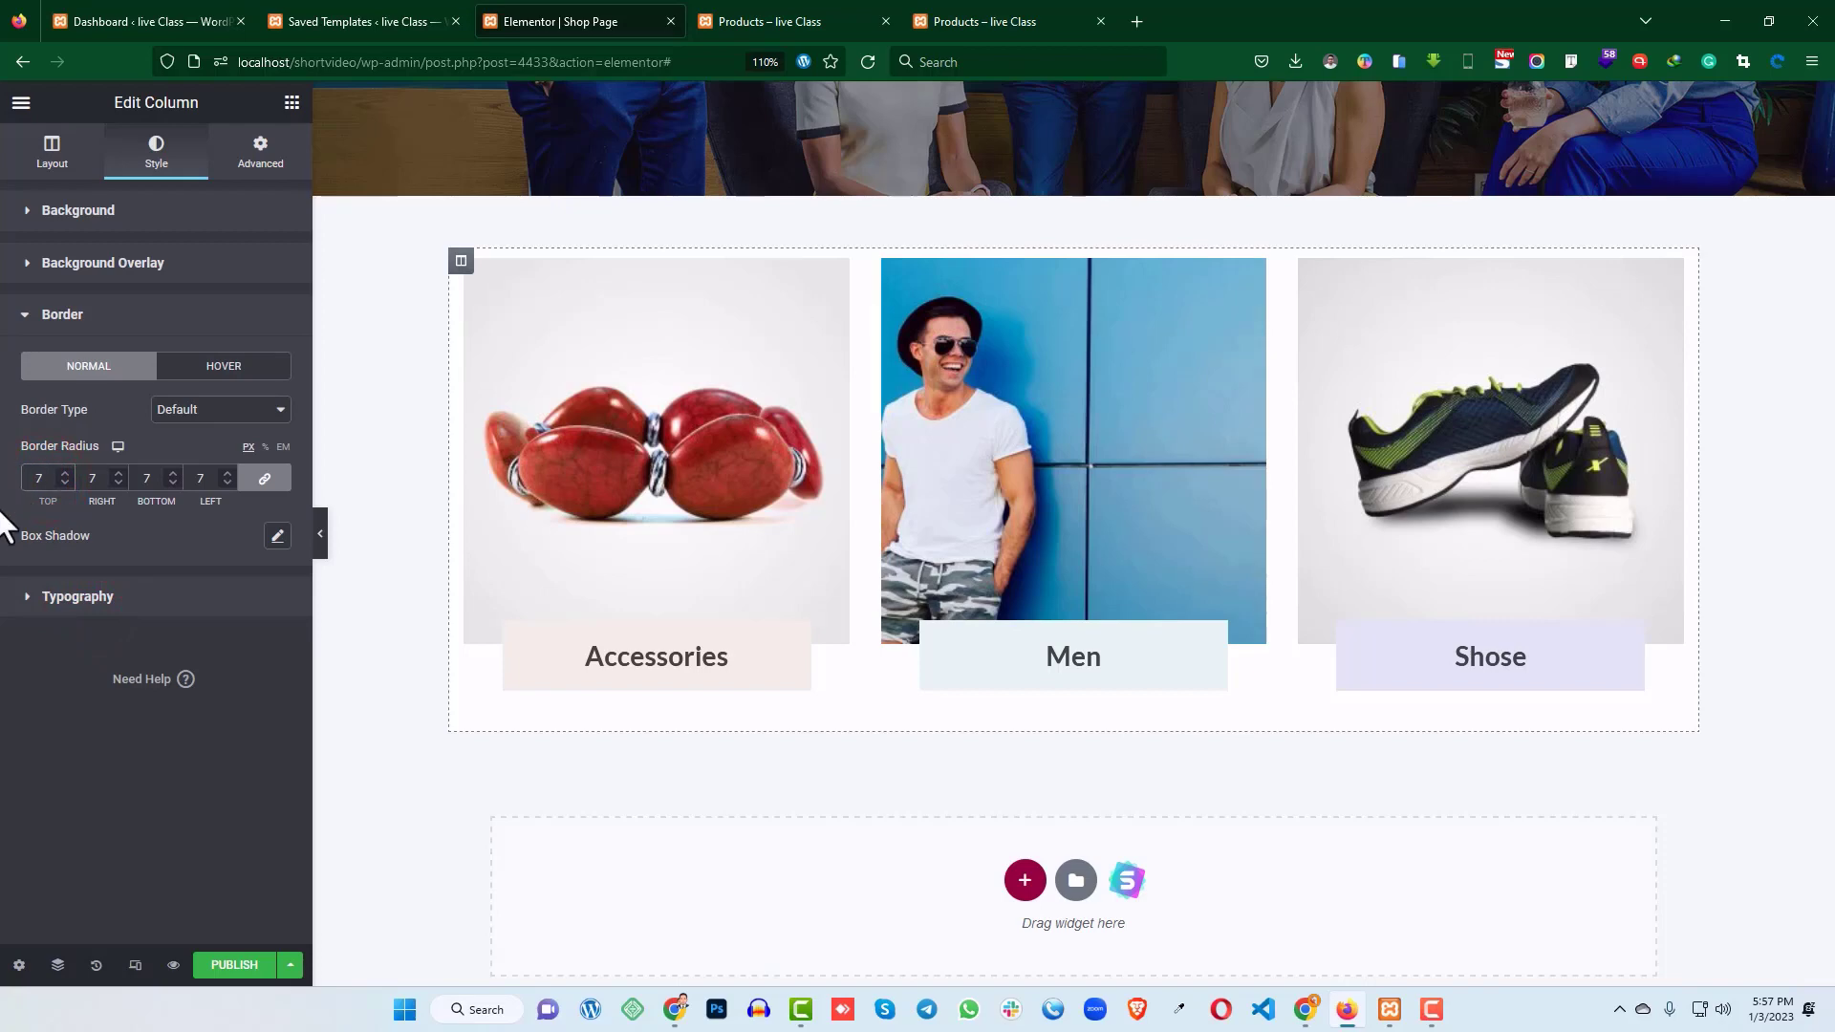
{"action": "left_click", "coordinate": [755, 21]}
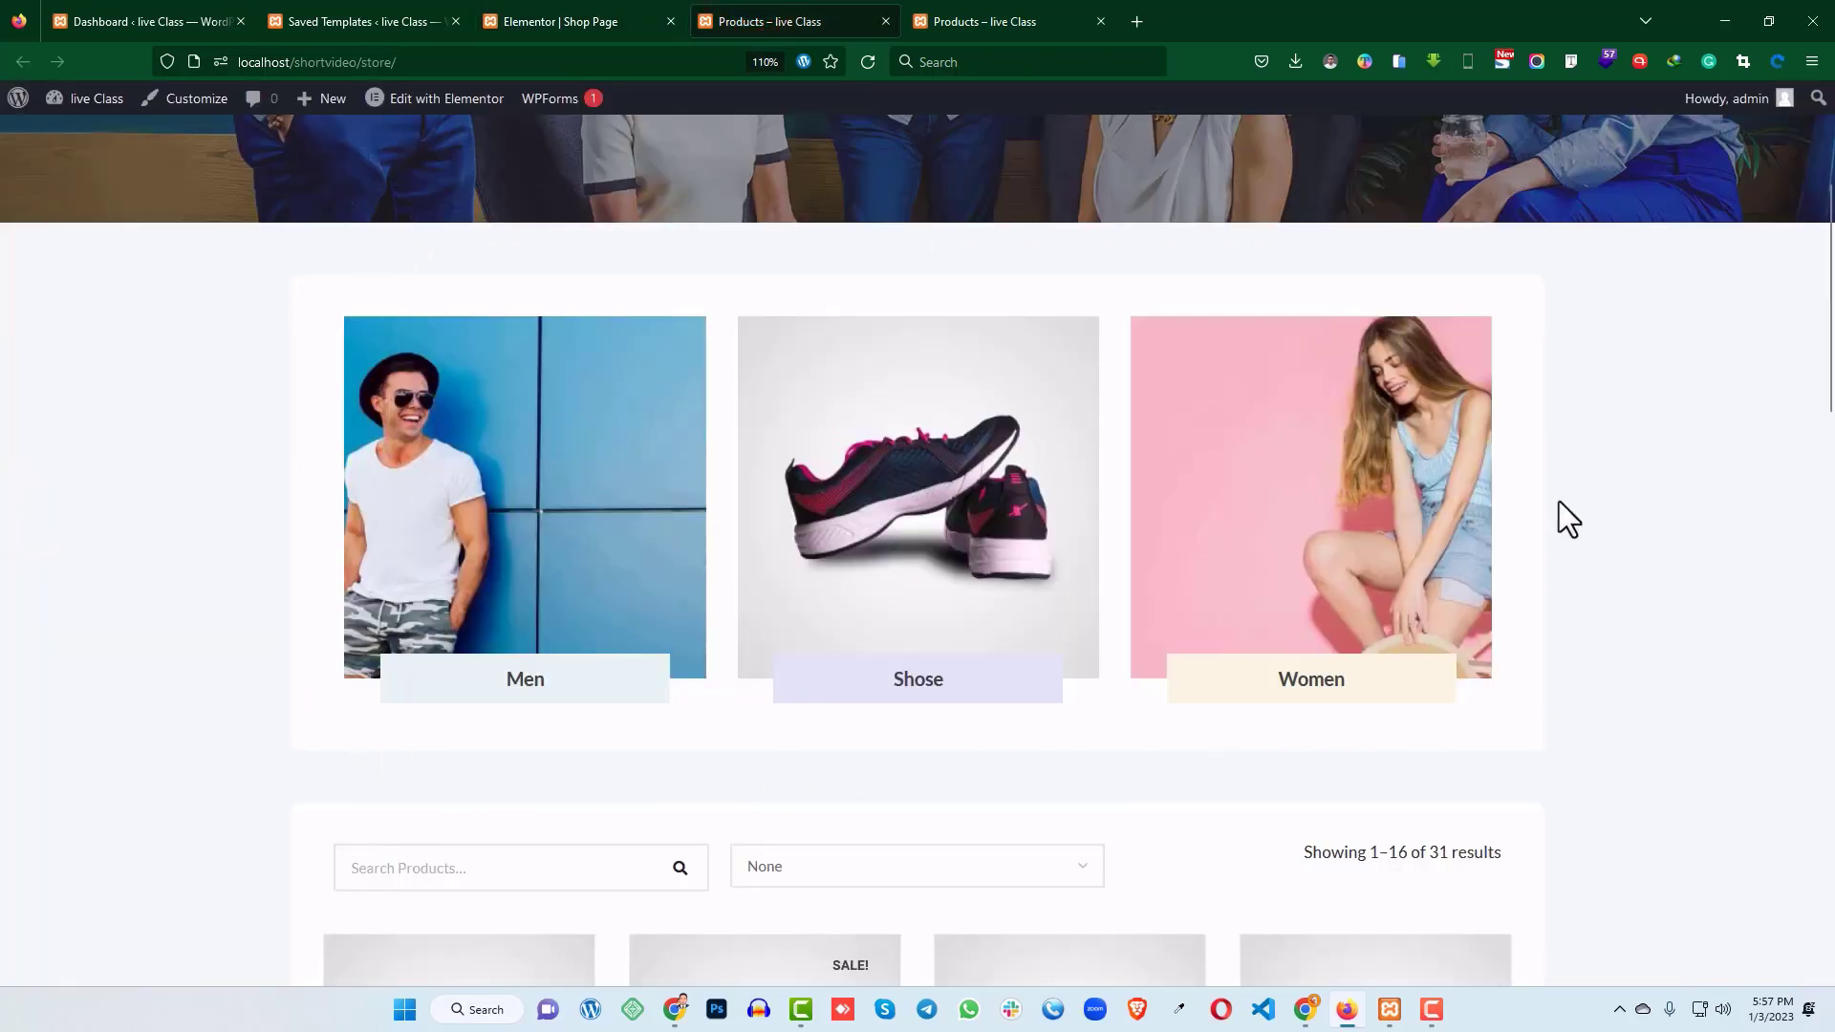
{"action": "left_click", "coordinate": [648, 21]}
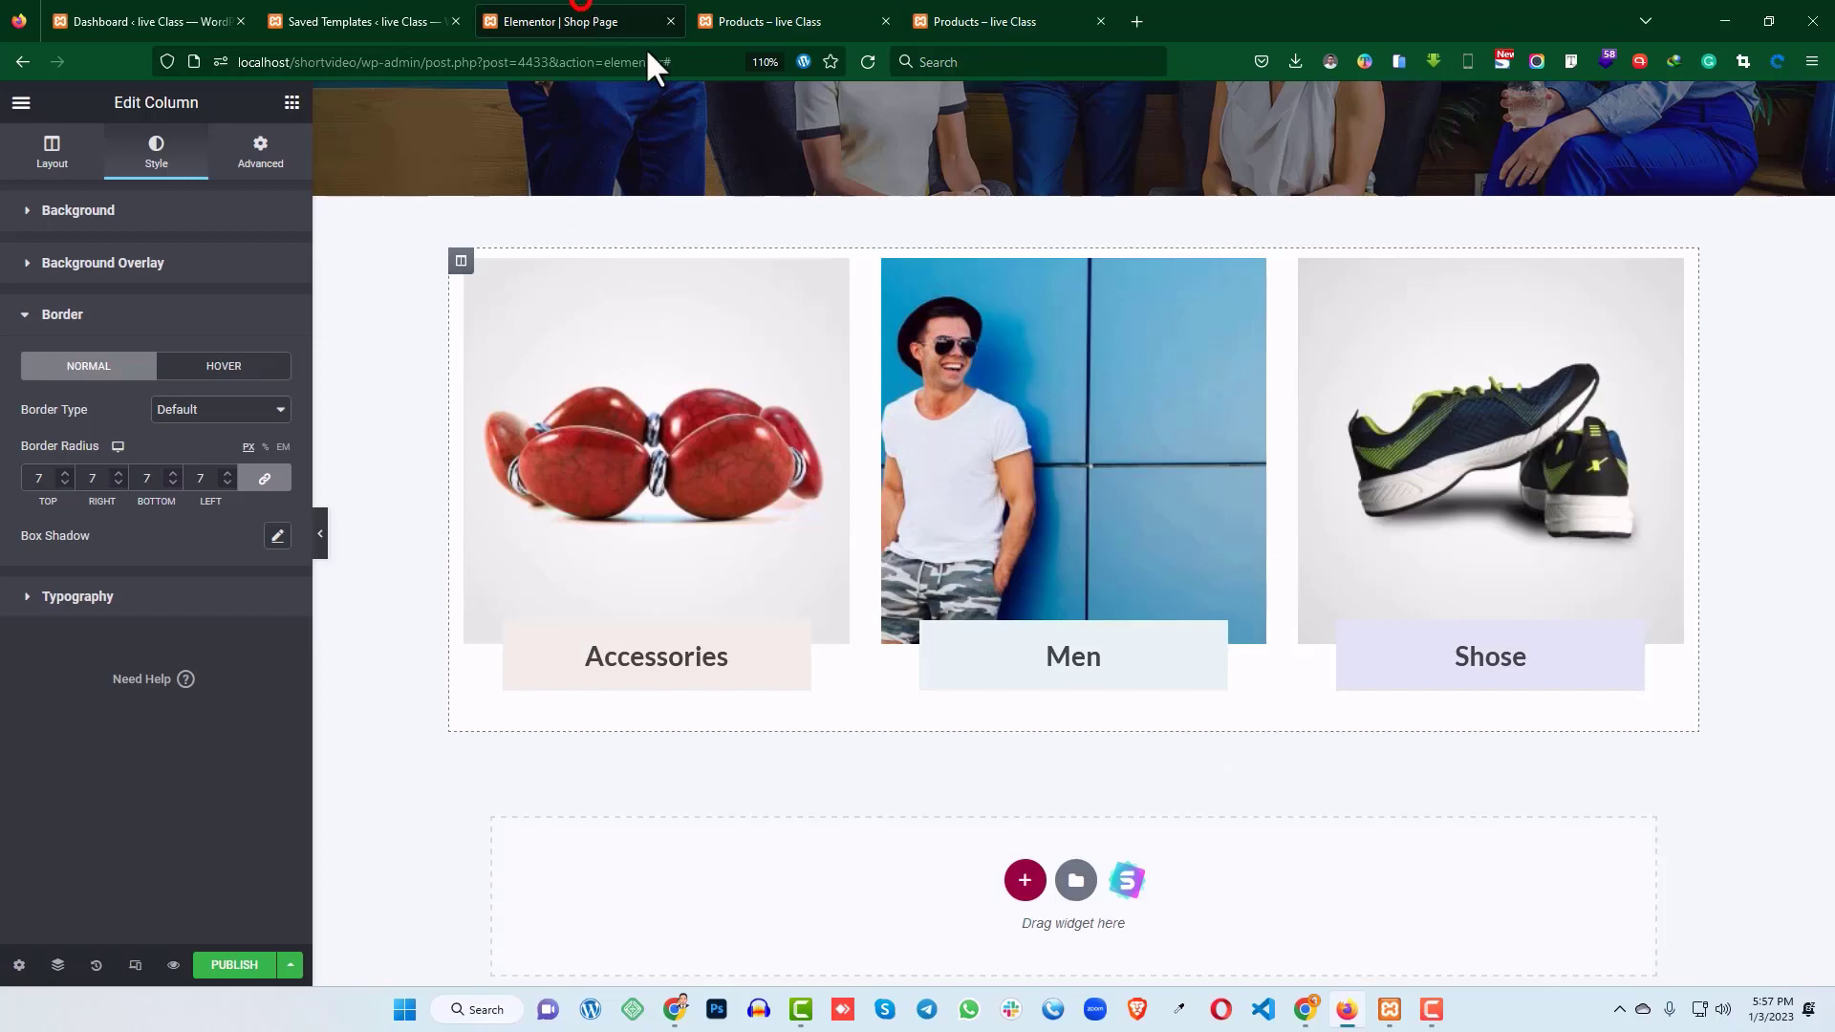
- Set the category grid column's padding to 30 px on the top, right and left, and 10 px at the bottom
{"action": "left_click", "coordinate": [259, 155]}
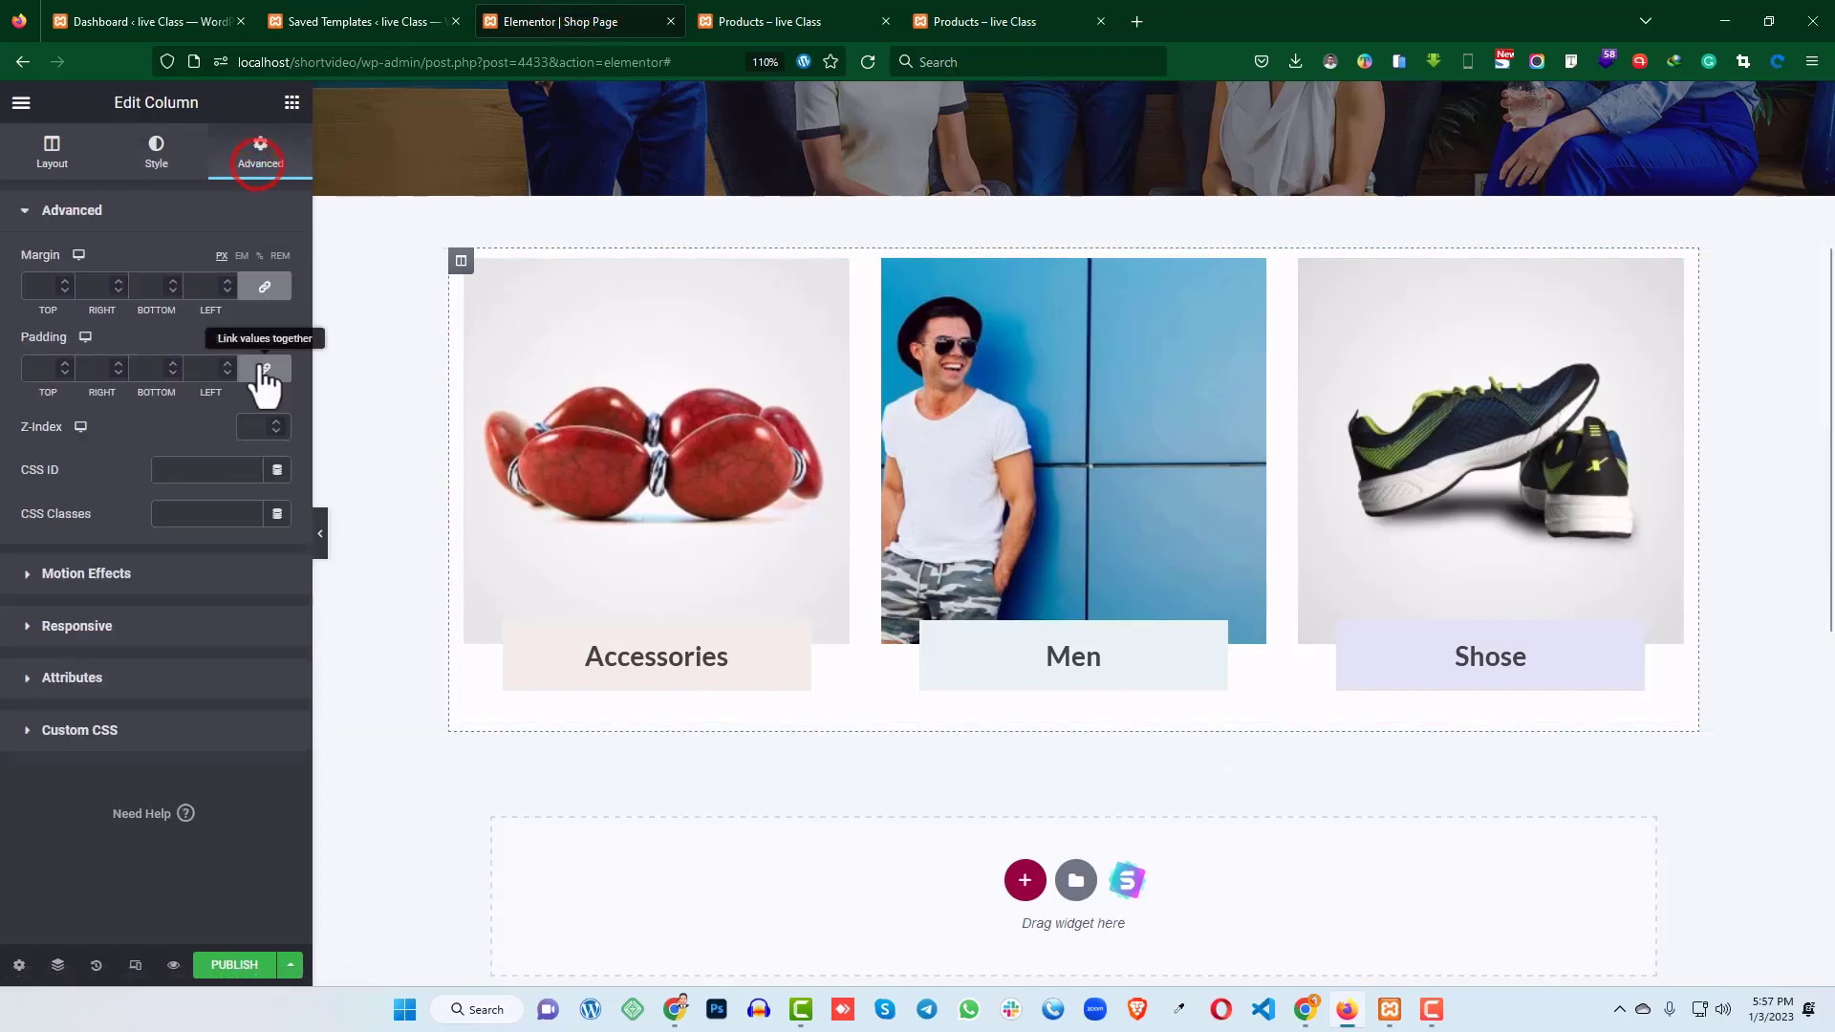
{"action": "left_click", "coordinate": [55, 378]}
{"action": "type", "text": "30"}
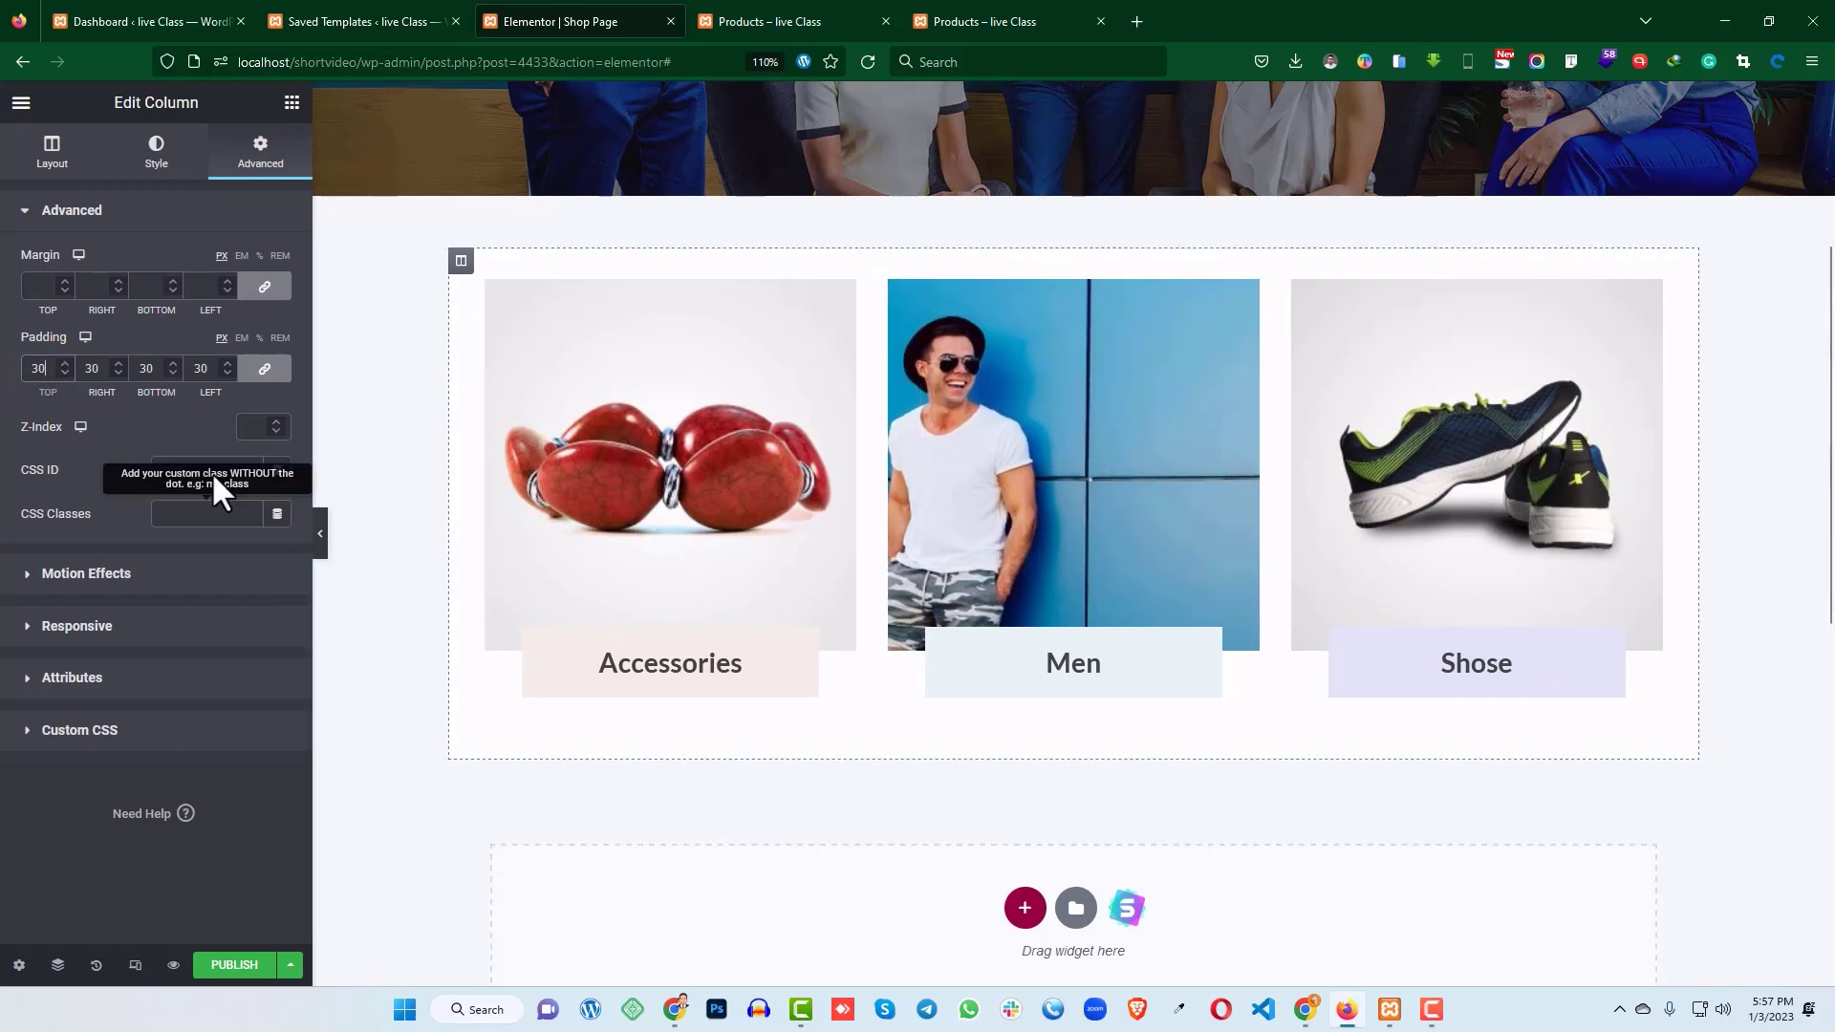
{"action": "left_click", "coordinate": [265, 368]}
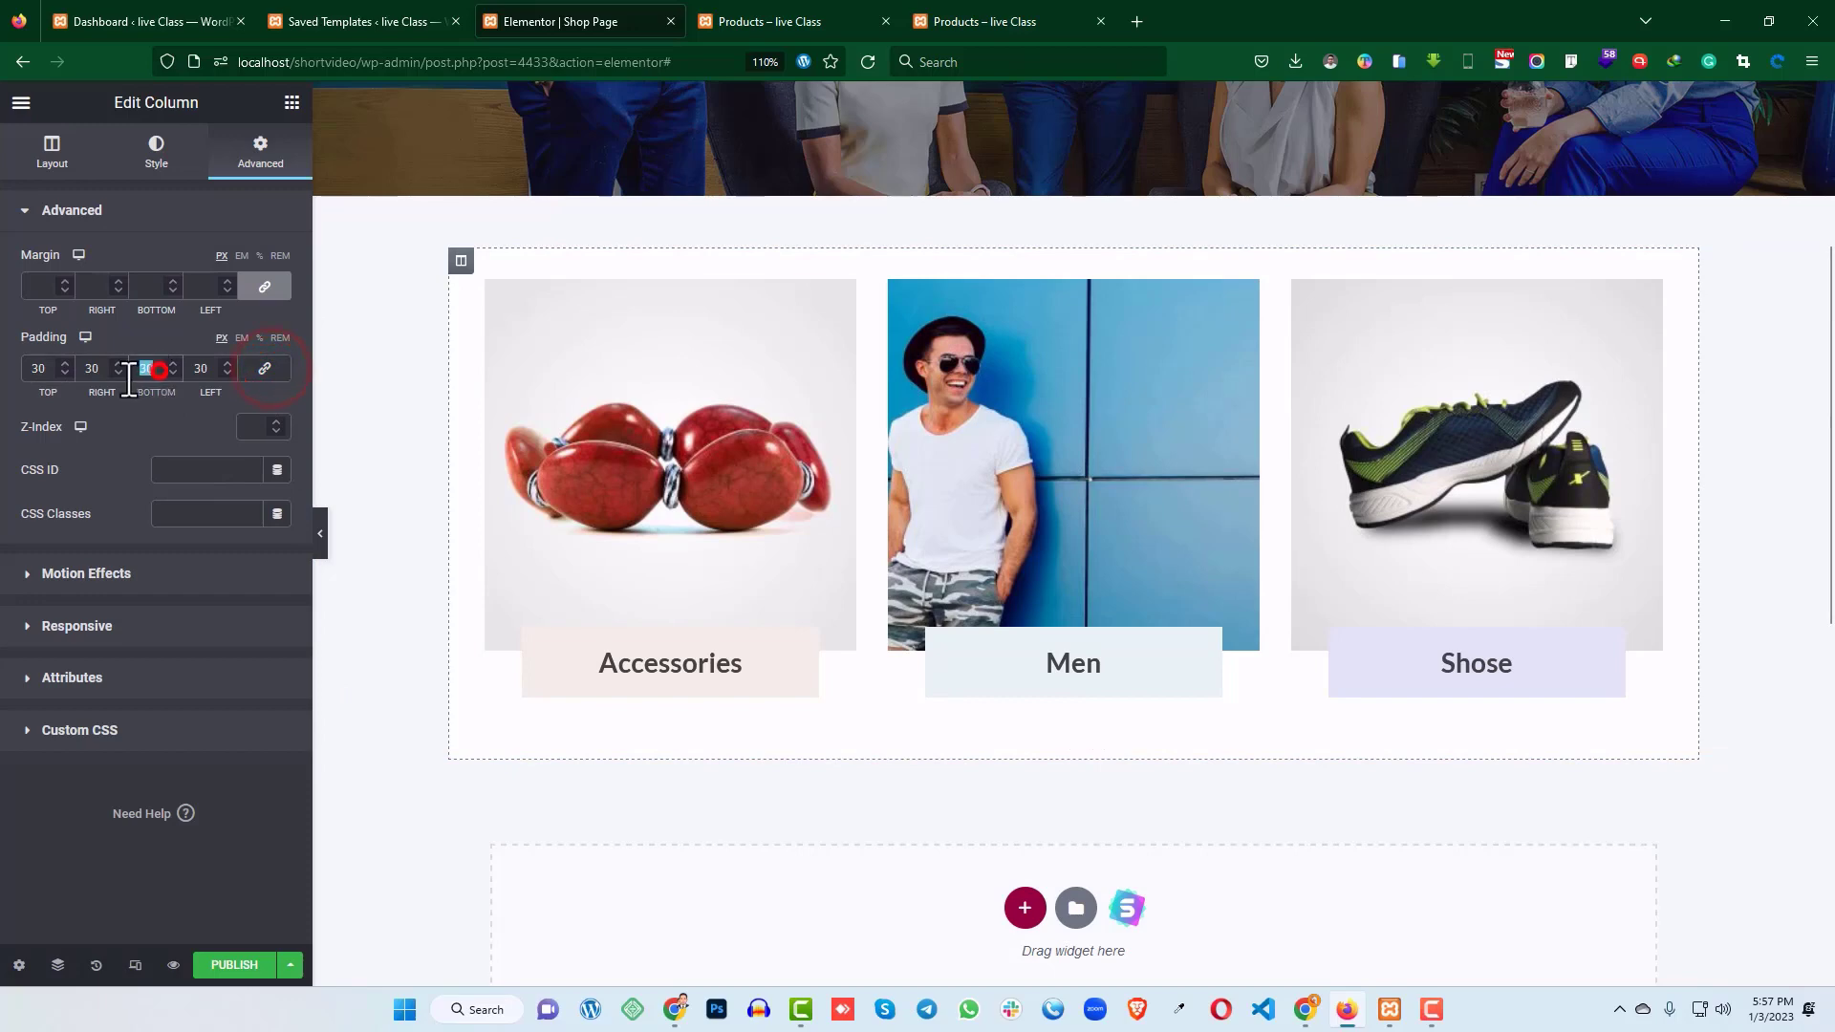
{"action": "type", "text": "10"}
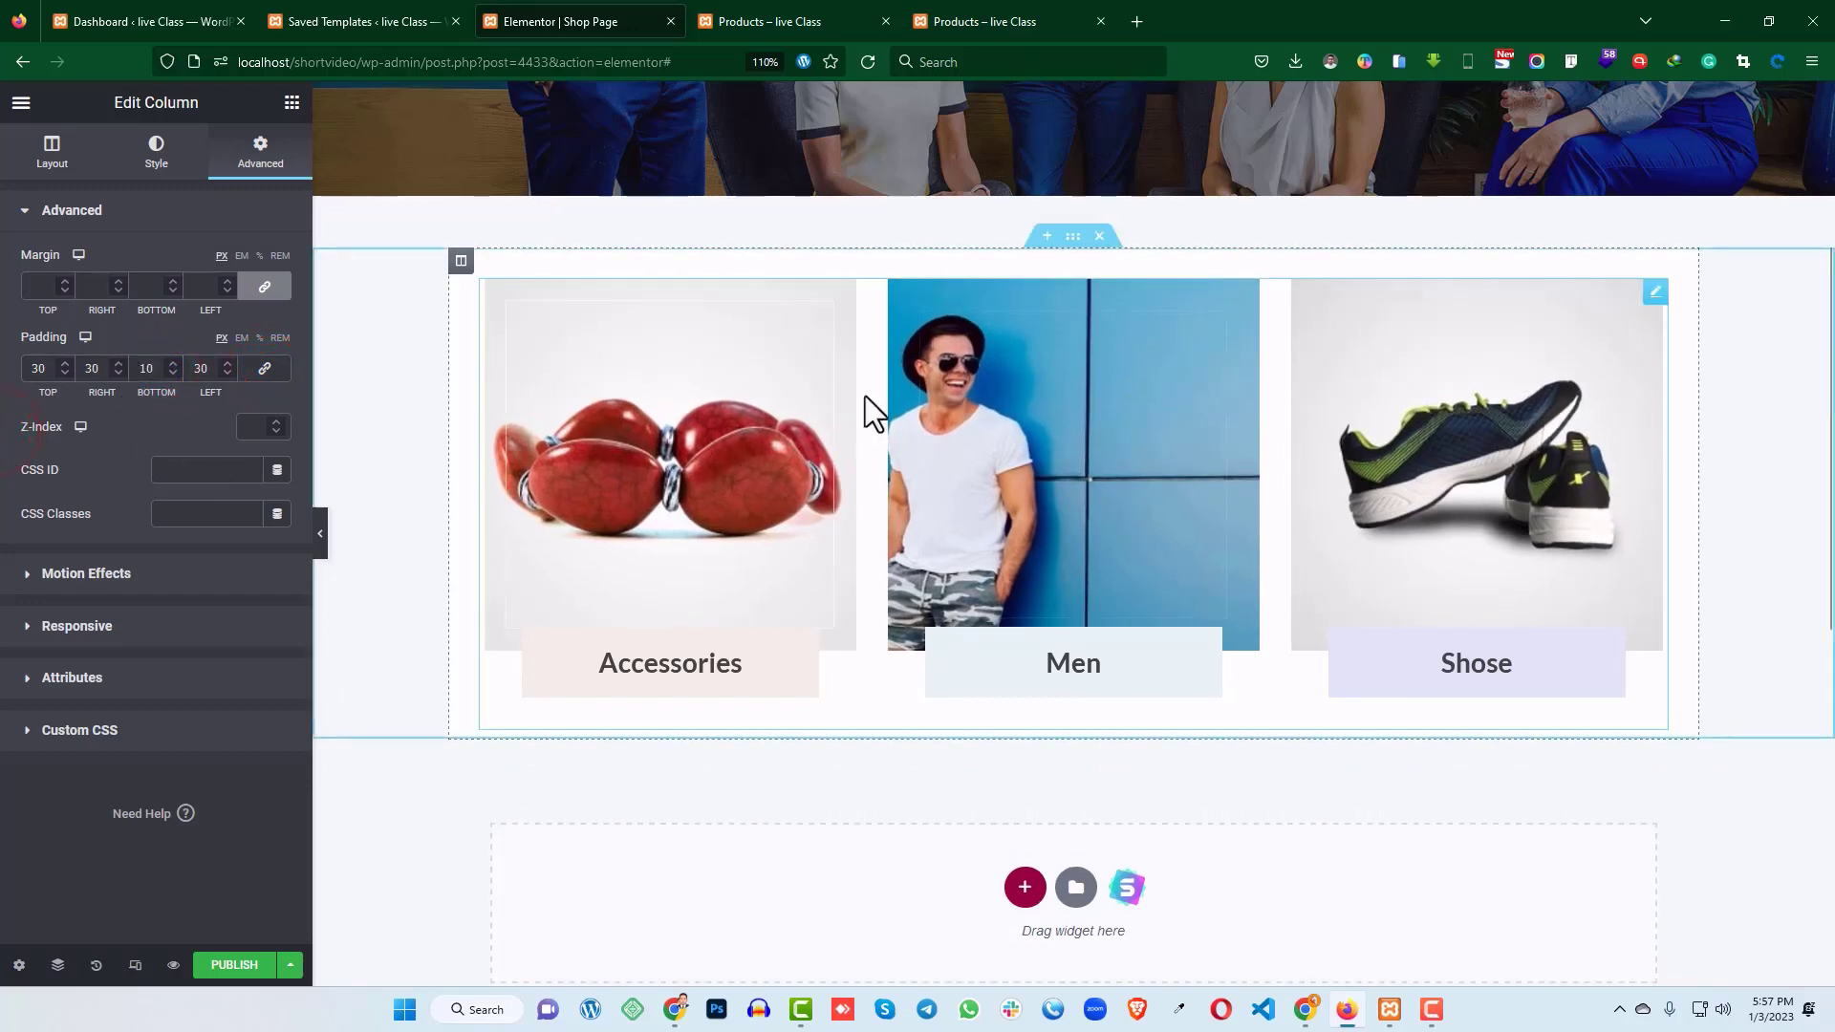
{"action": "scroll", "coordinate": [677, 411], "scroll_direction": "down", "scroll_amount": 2}
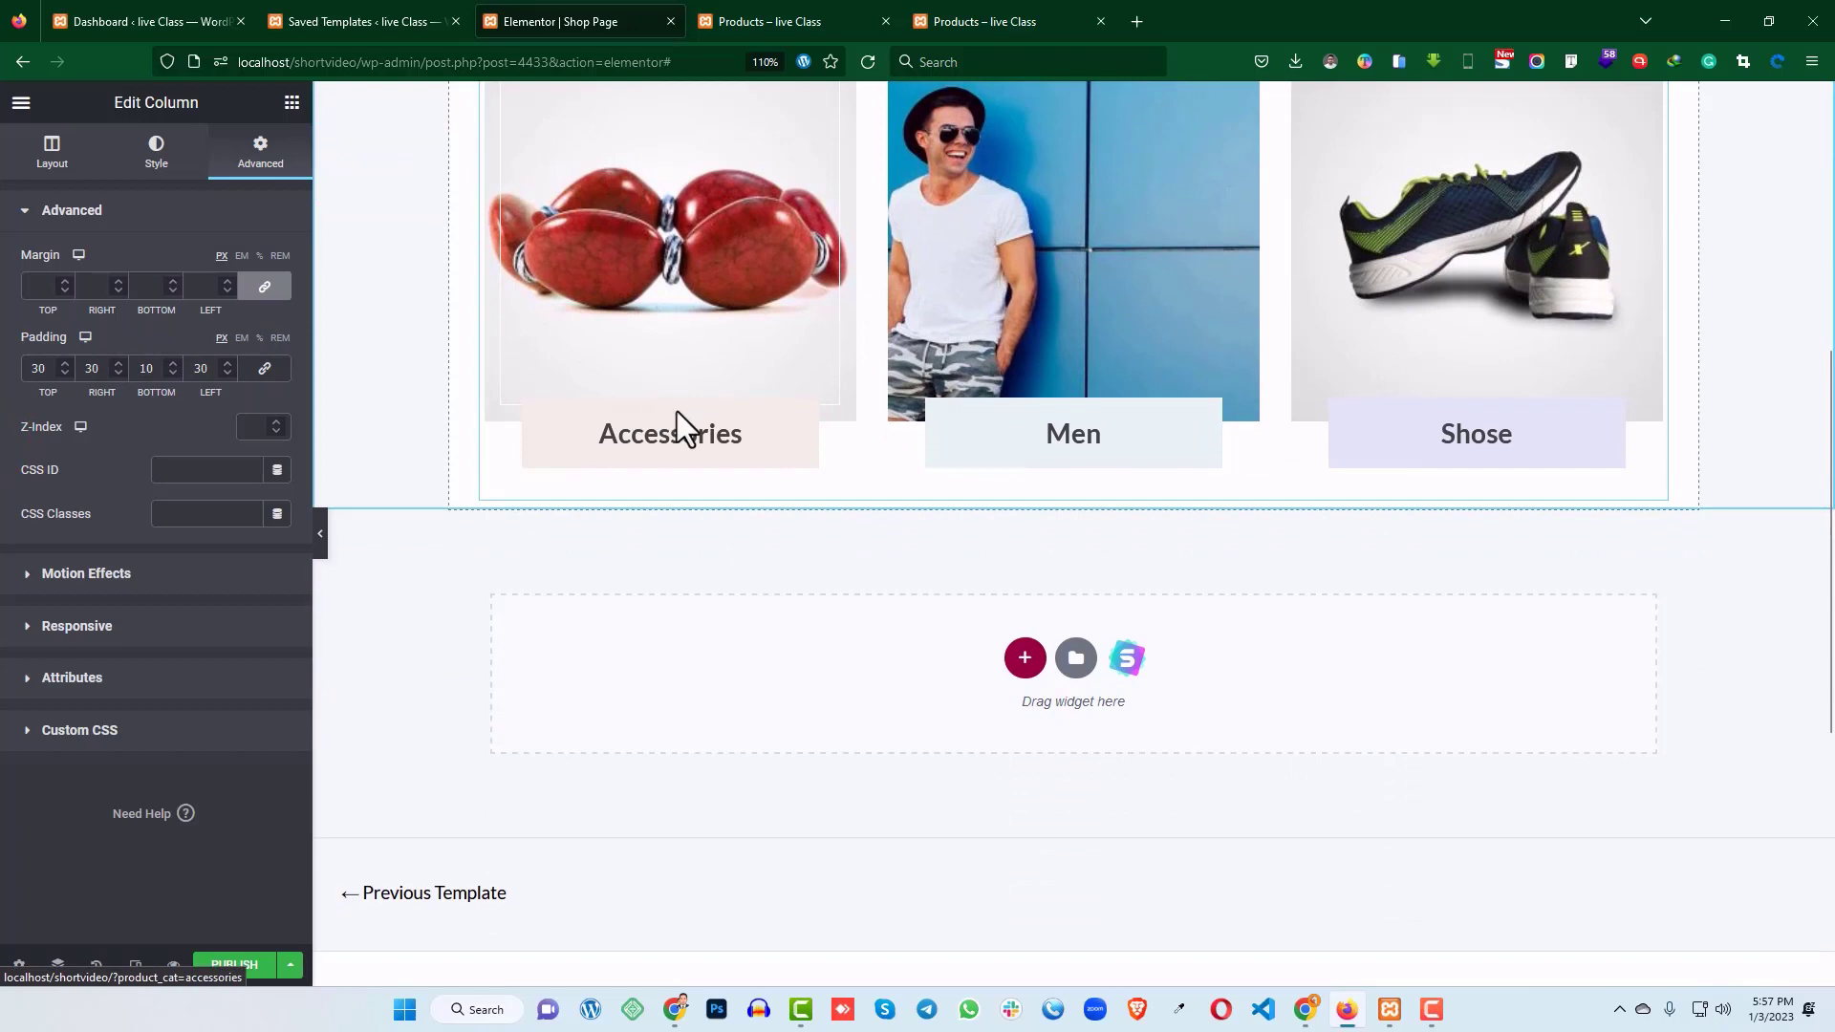
- Publish the template, view it at full width and compare the category section with the reference page
{"action": "left_click", "coordinate": [239, 966]}
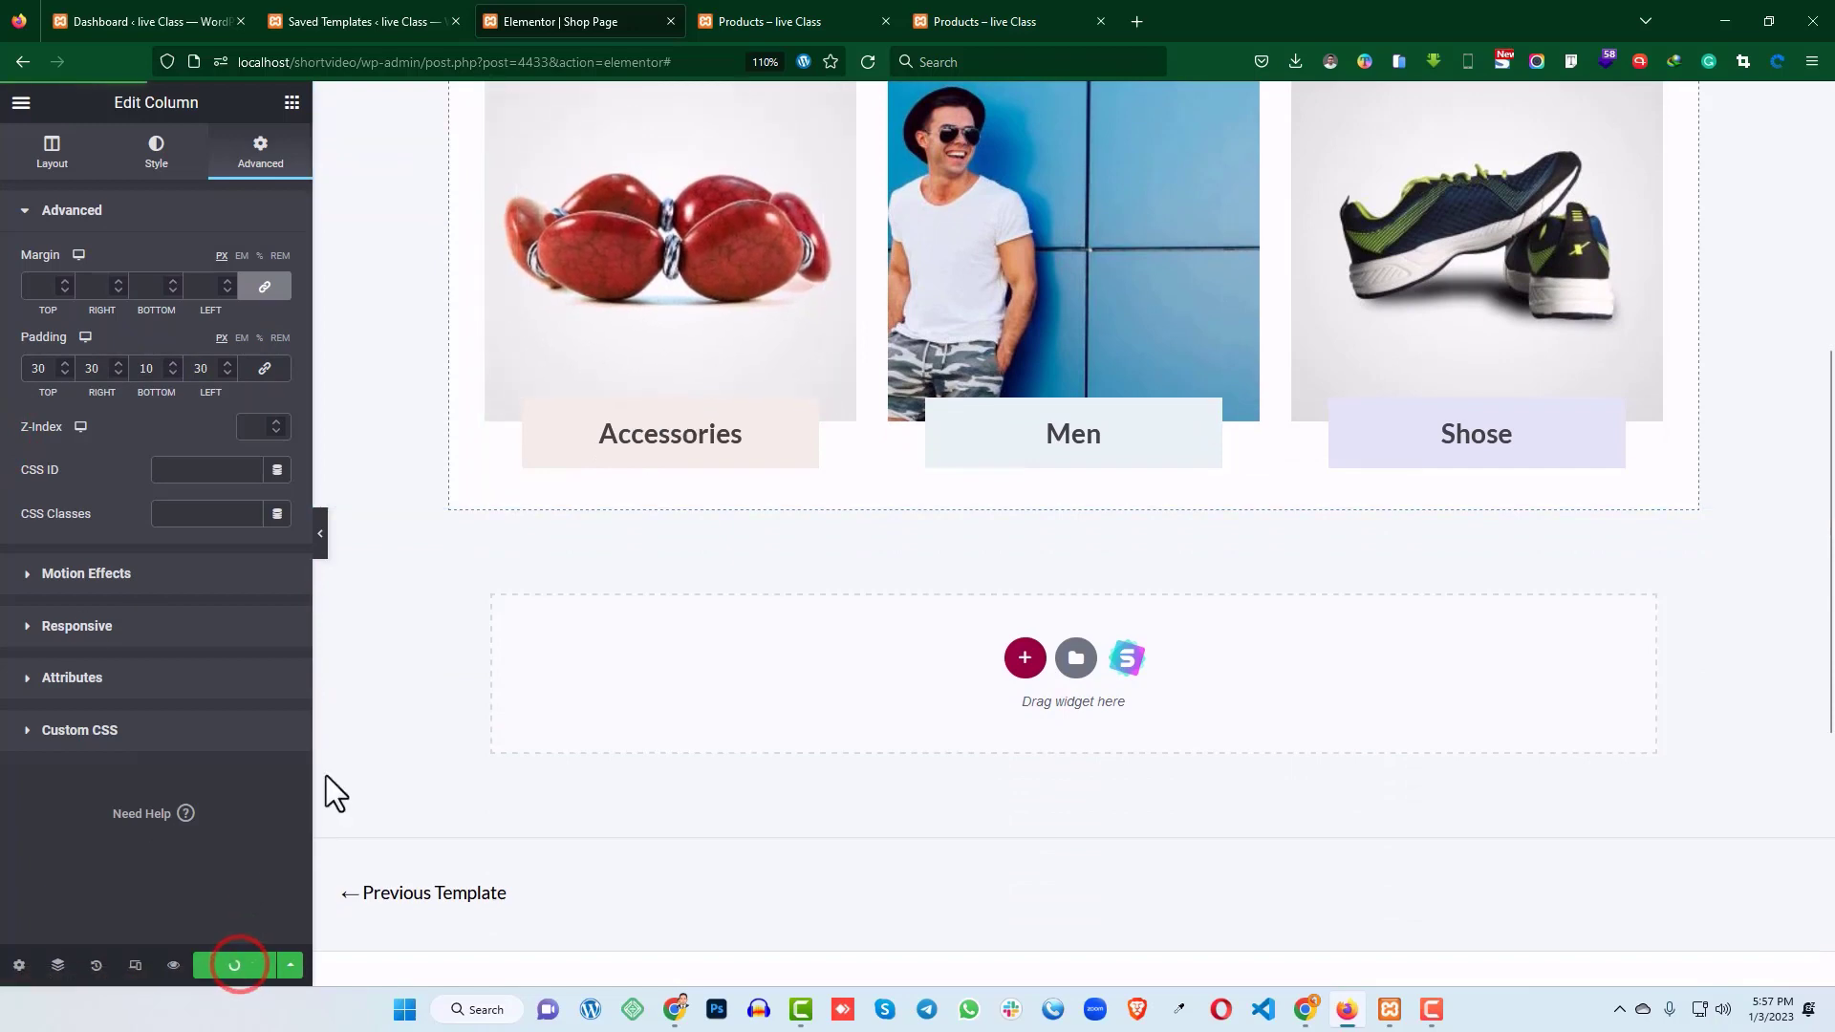
{"action": "left_click", "coordinate": [320, 541]}
{"action": "scroll", "coordinate": [724, 561], "scroll_direction": "up", "scroll_amount": 4}
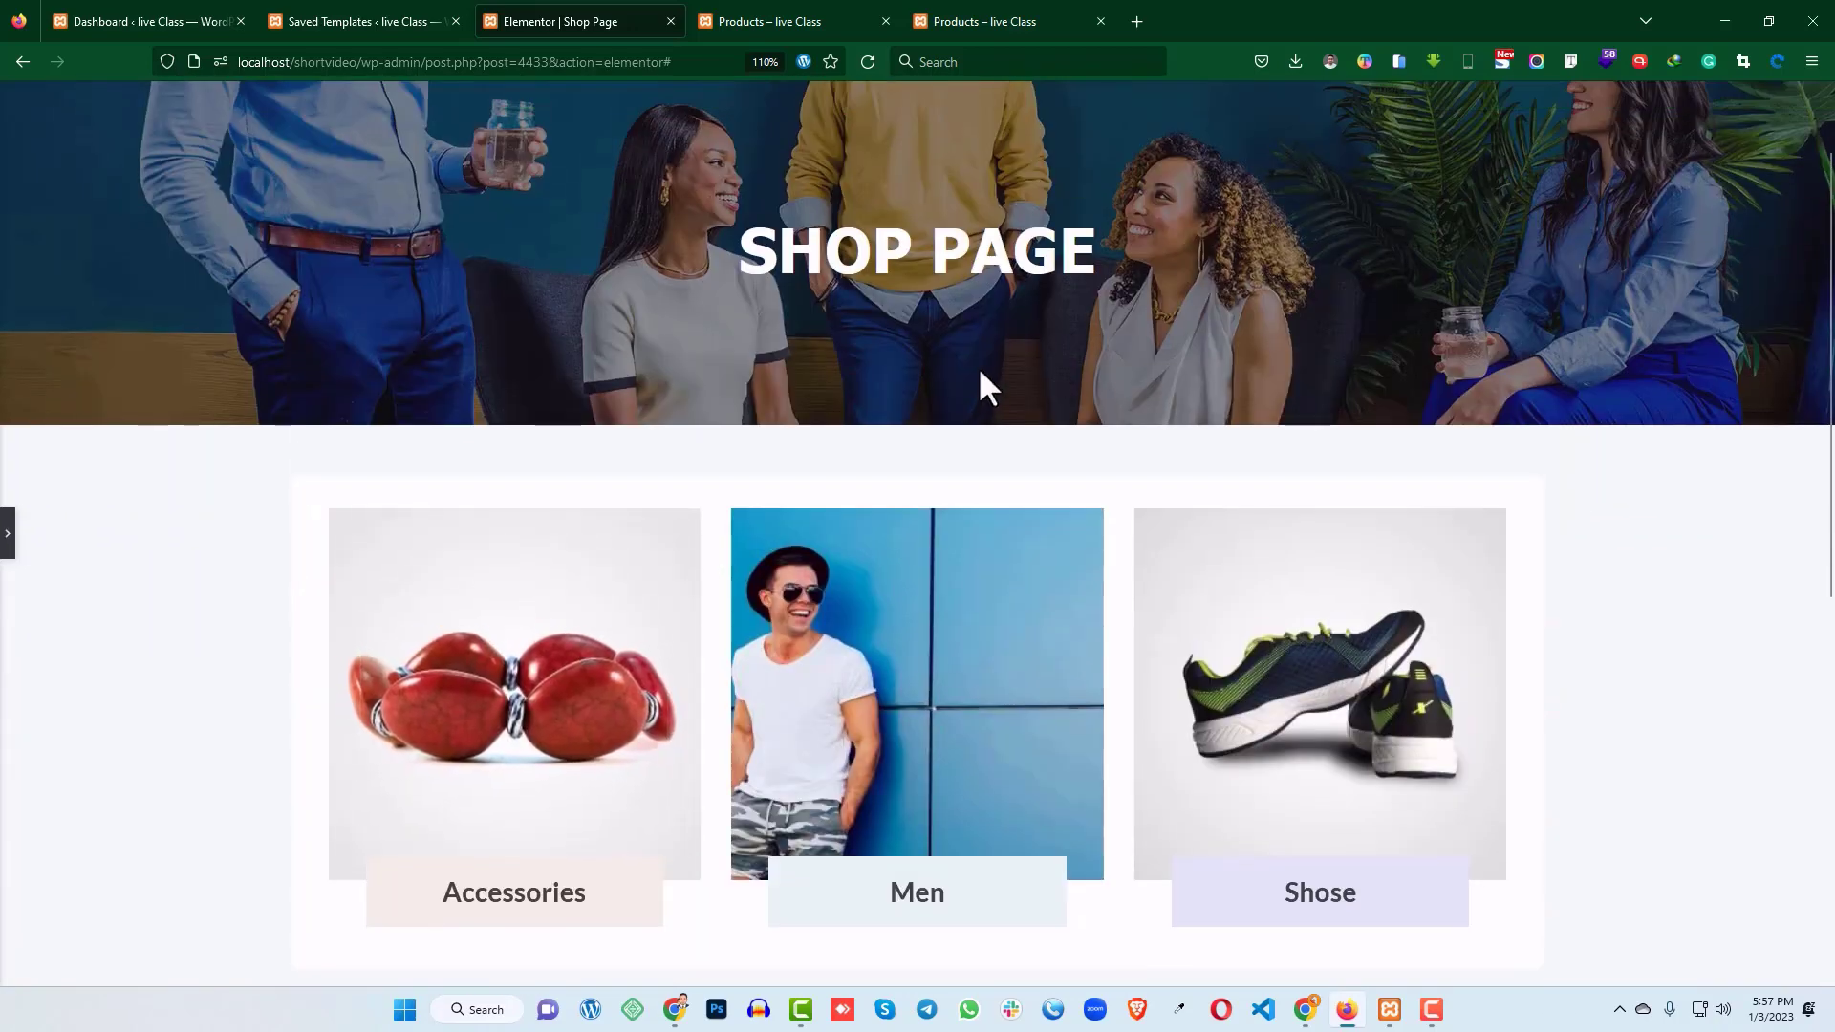
{"action": "scroll", "coordinate": [979, 372], "scroll_direction": "down", "scroll_amount": 3}
{"action": "scroll", "coordinate": [1202, 440], "scroll_direction": "up", "scroll_amount": 1}
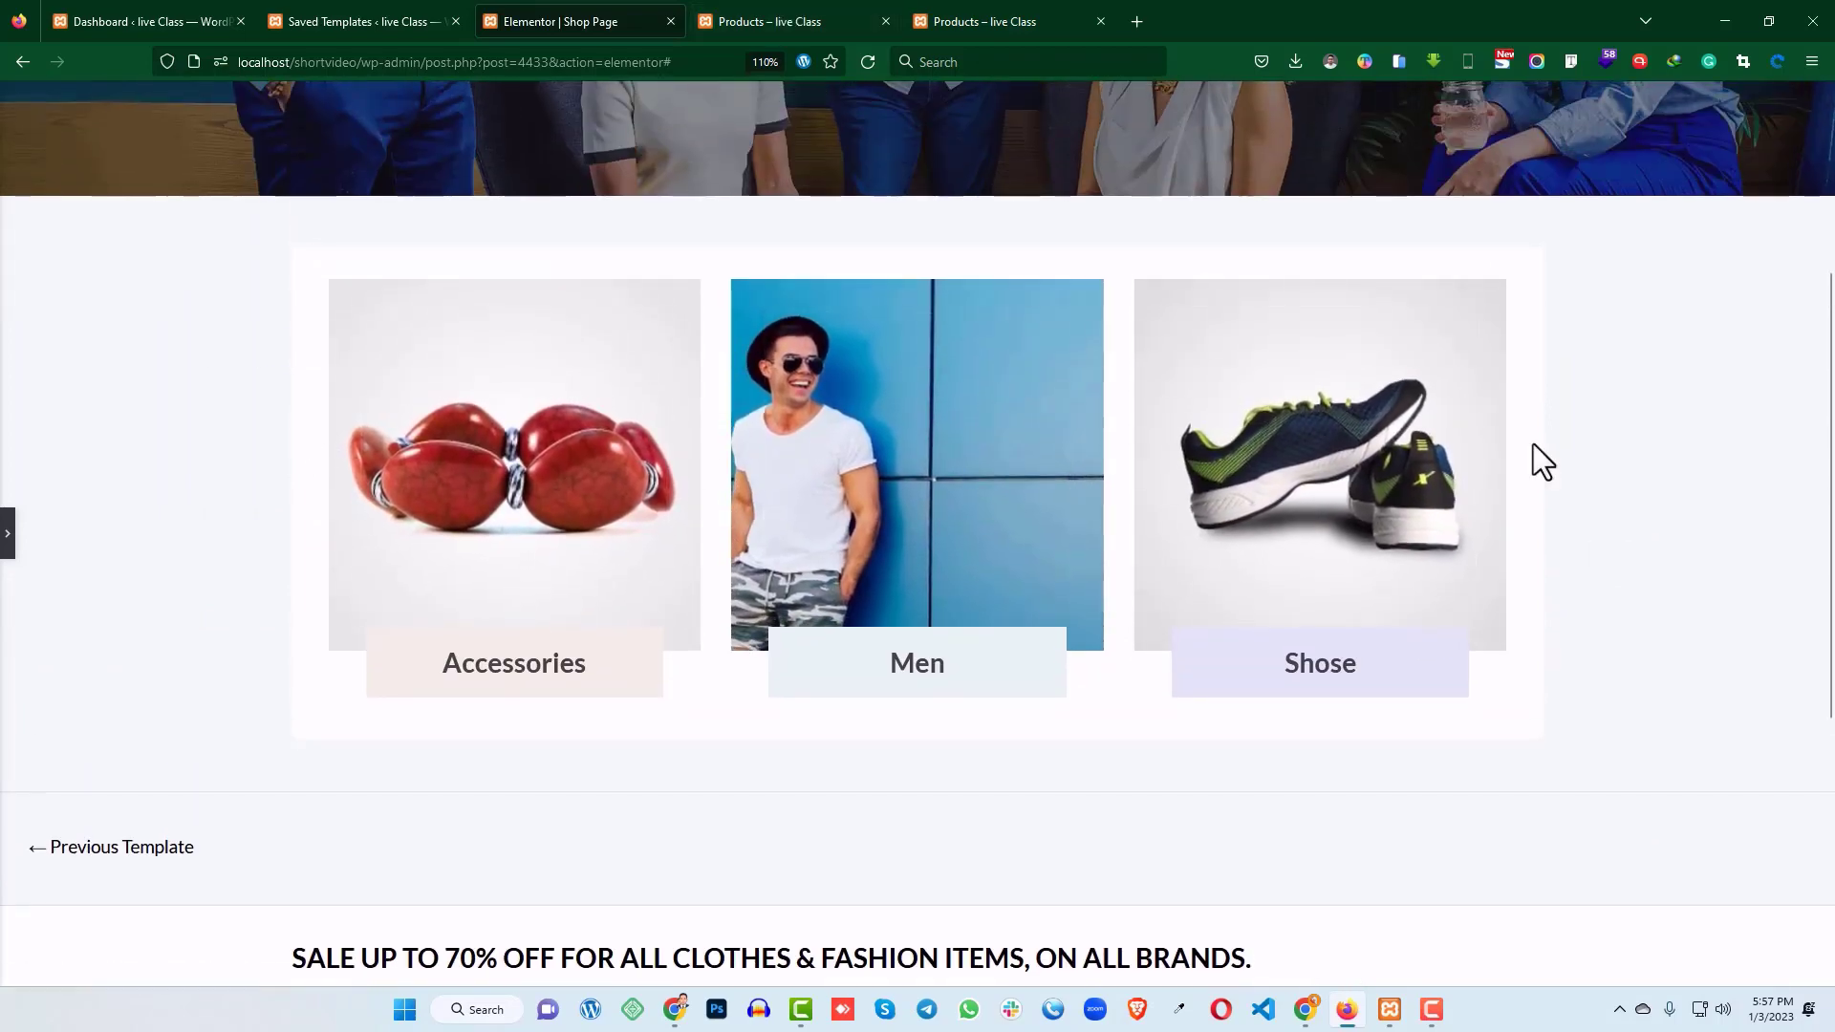
{"action": "left_click", "coordinate": [813, 19]}
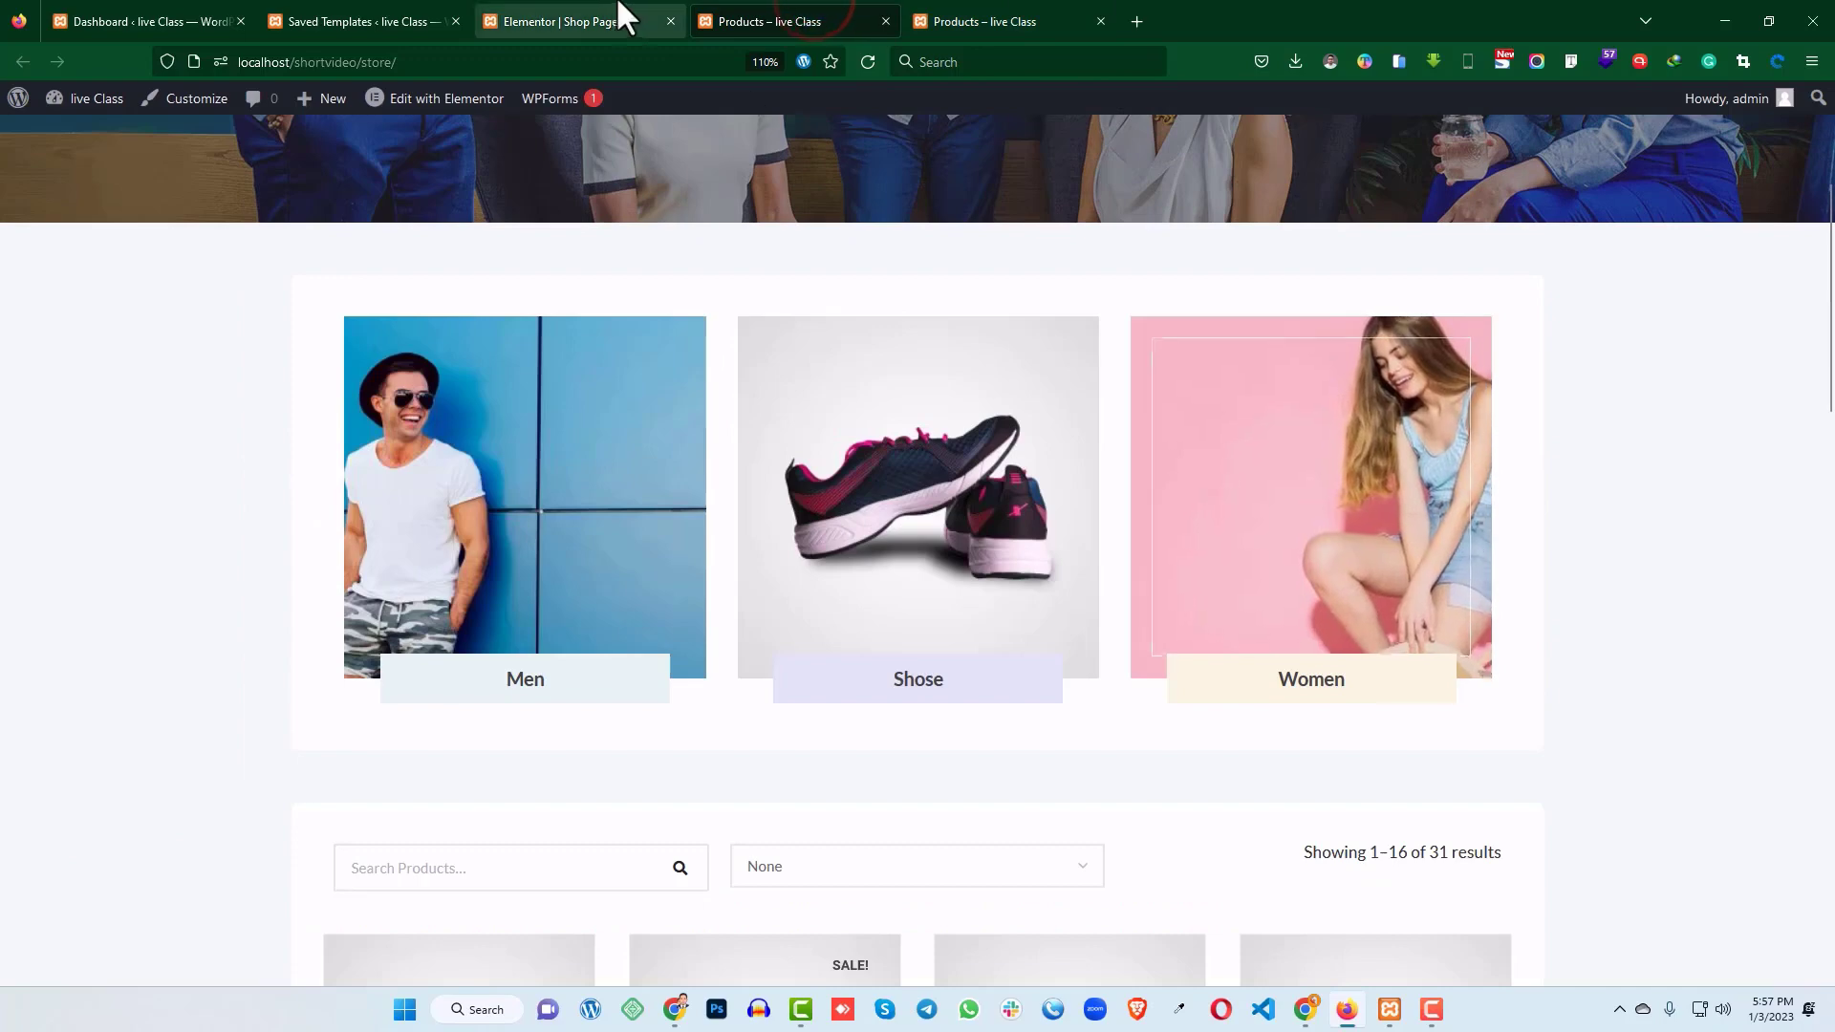
{"action": "left_click", "coordinate": [602, 13]}
- Increase the category grid column's right and left padding to 40 px and update the template
{"action": "left_click", "coordinate": [6, 533]}
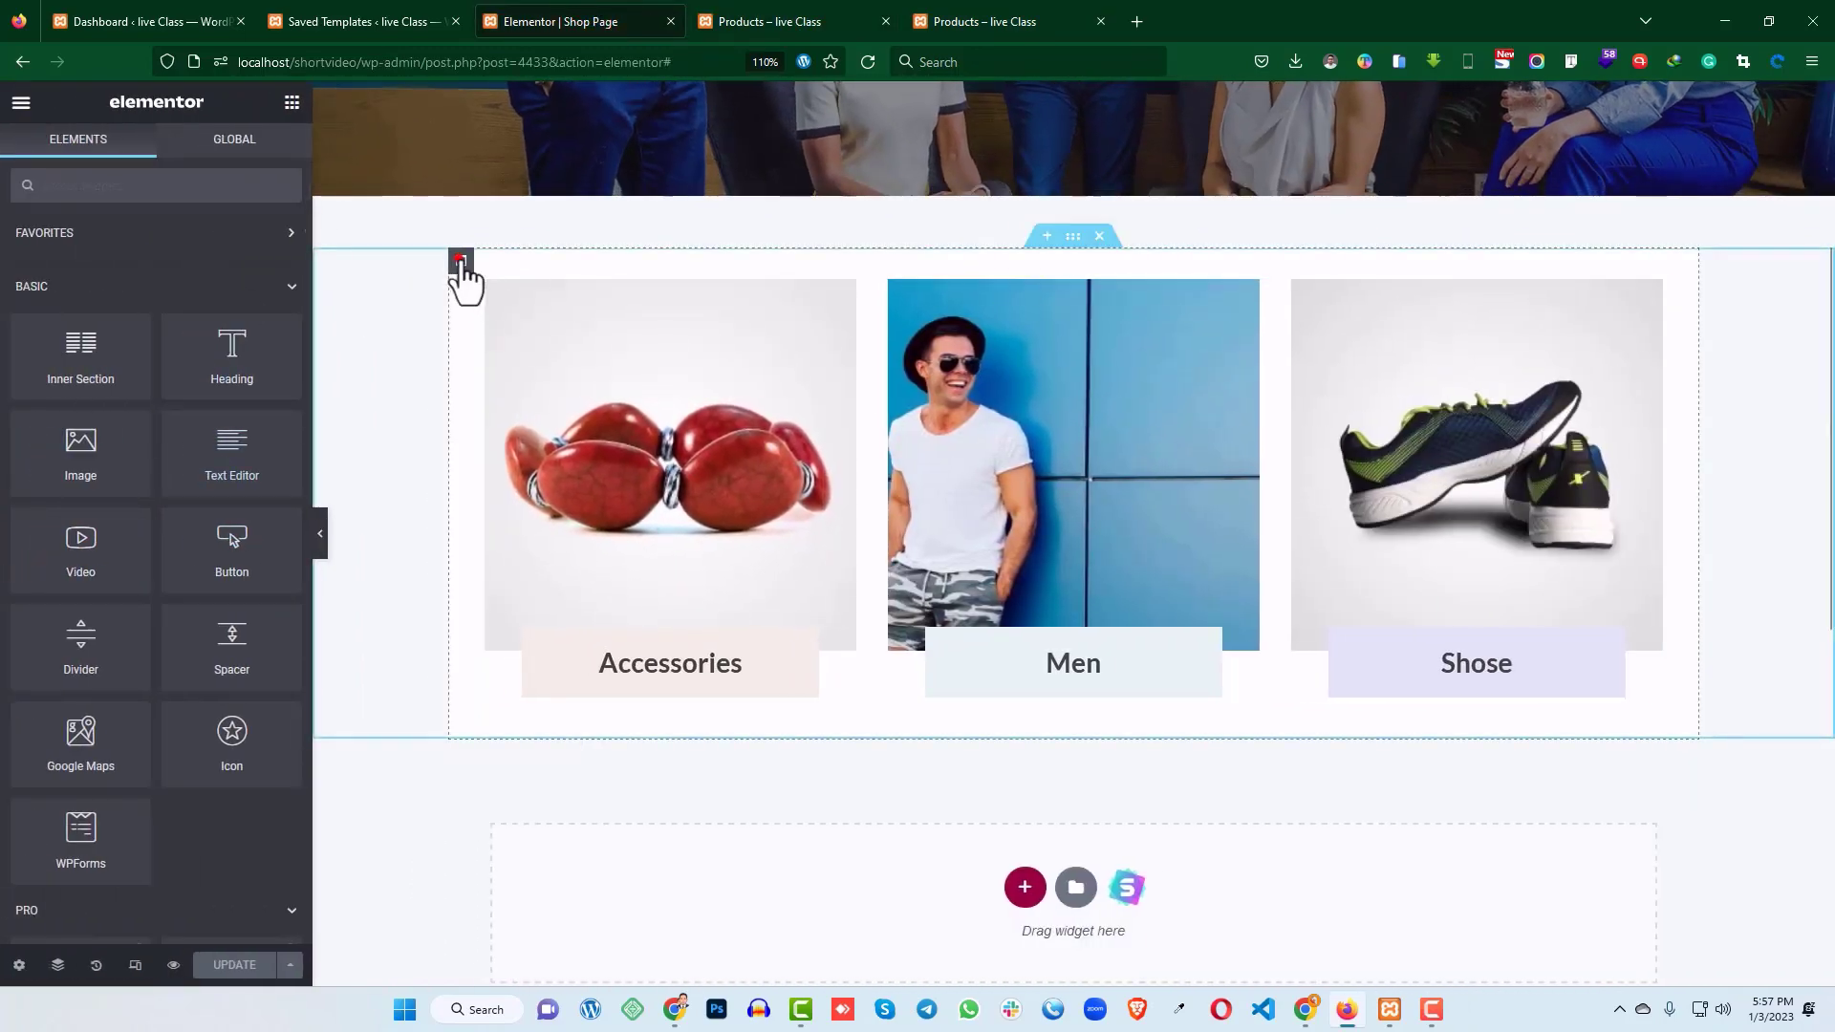
{"action": "left_click", "coordinate": [460, 259]}
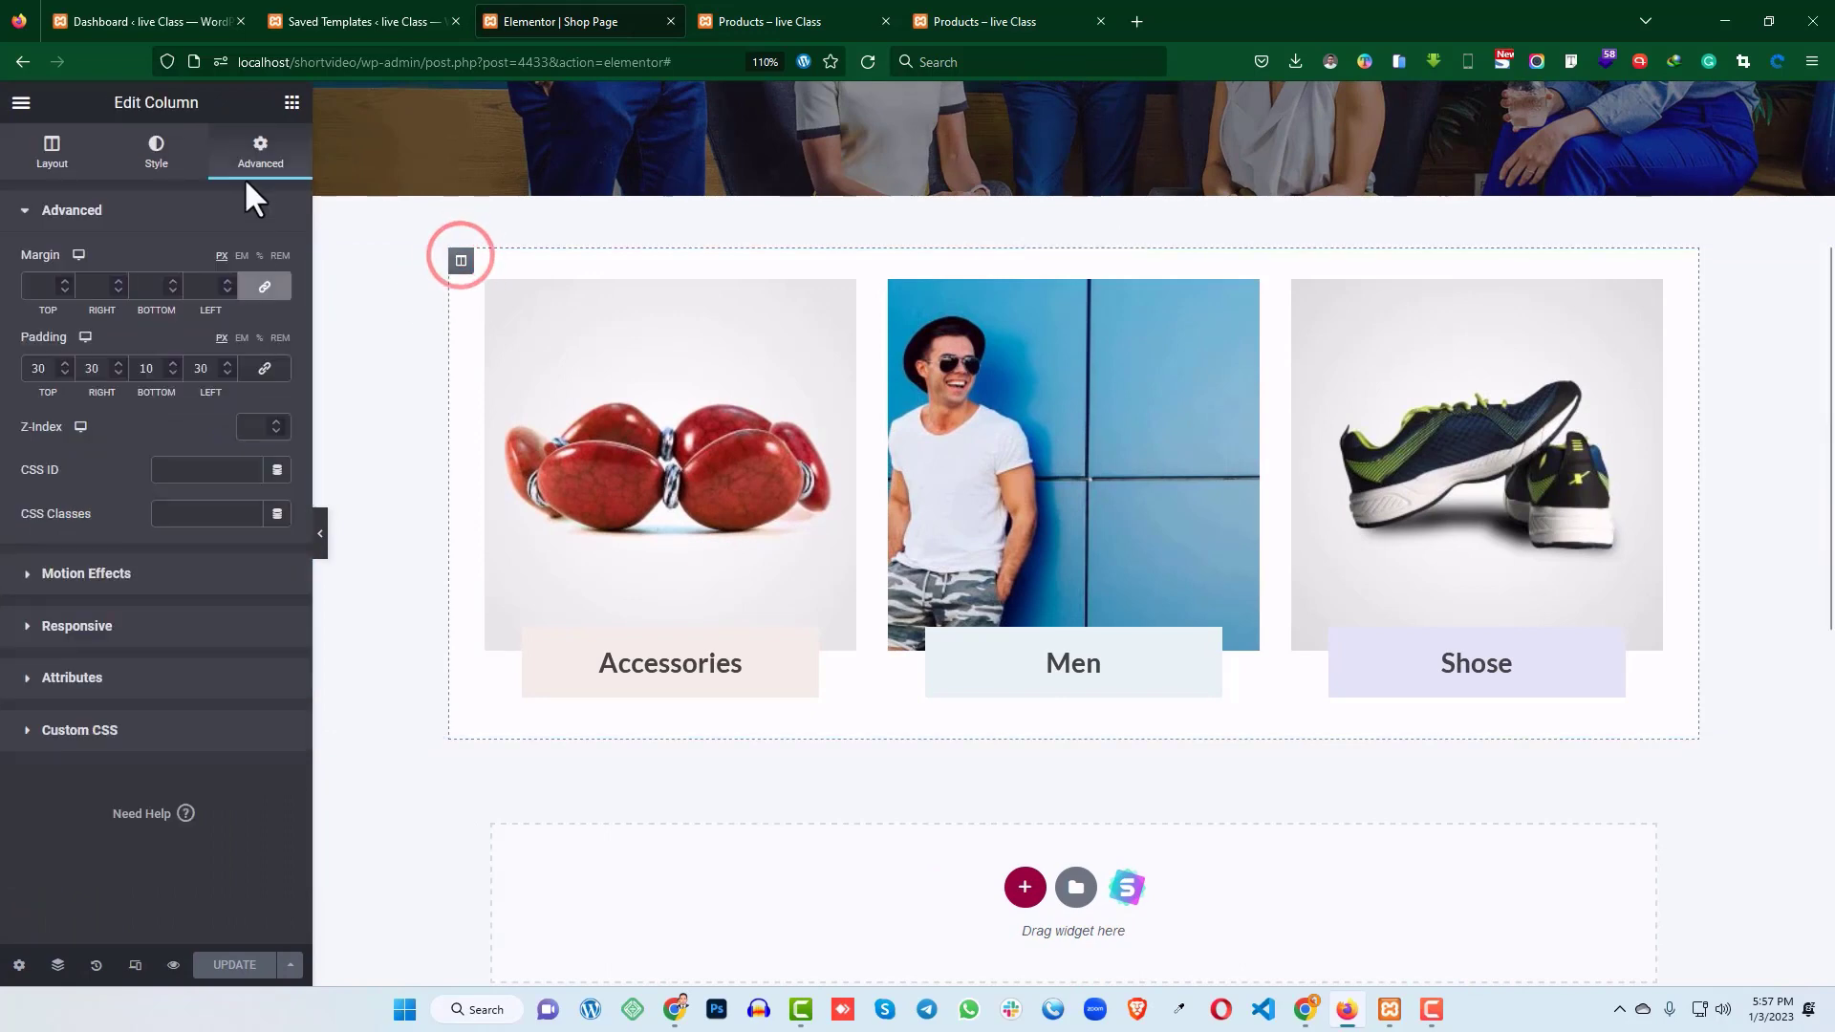
{"action": "left_click", "coordinate": [90, 368]}
{"action": "type", "text": "4"}
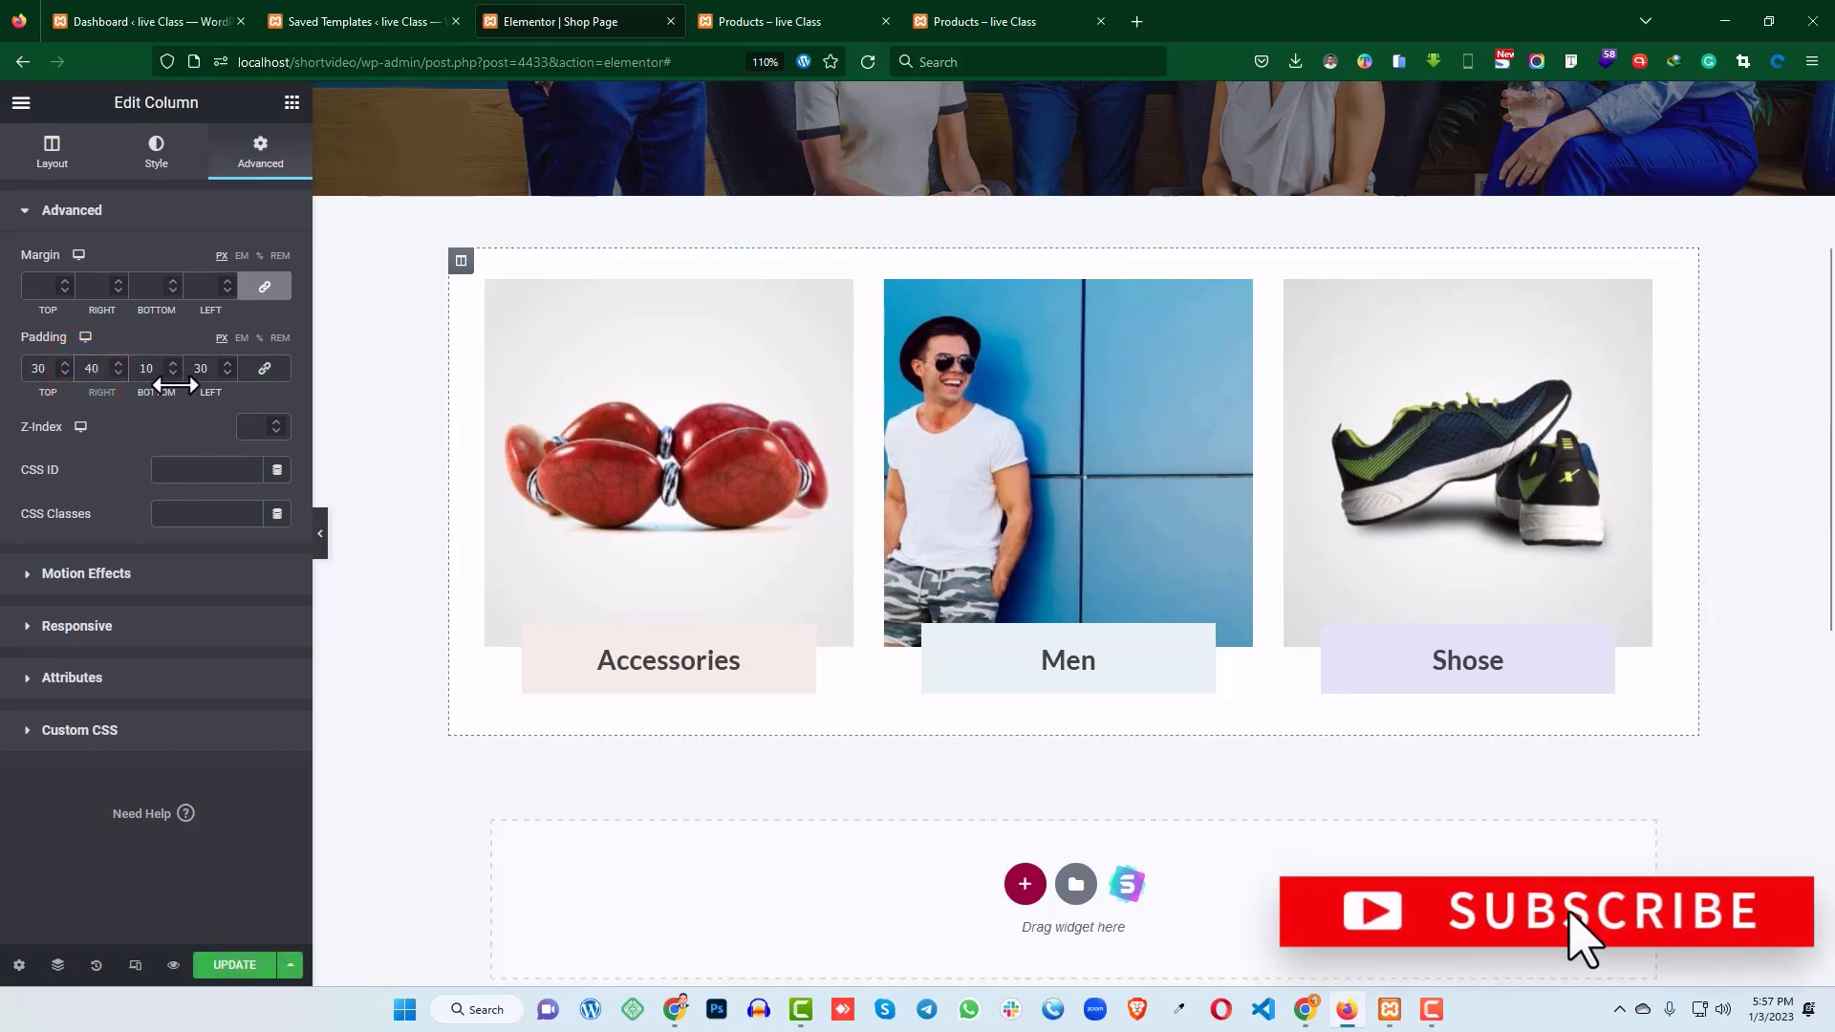
{"action": "type", "text": "4"}
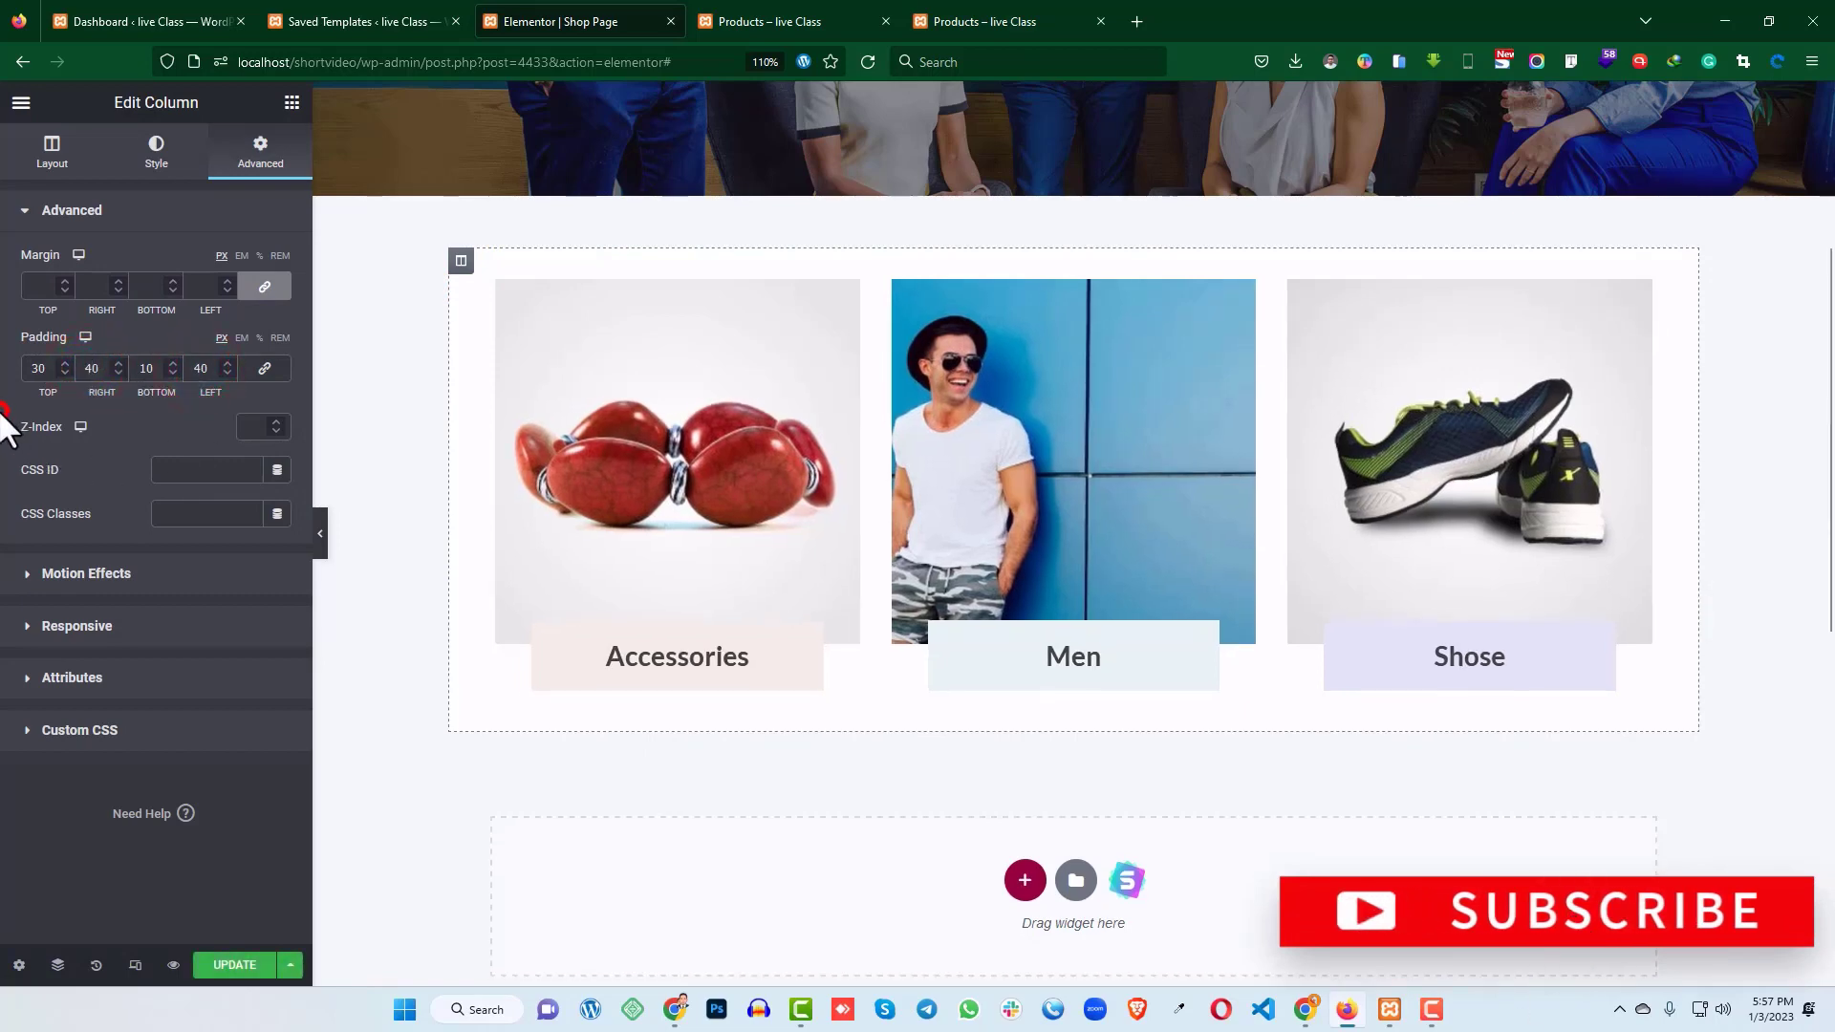
{"action": "left_click", "coordinate": [229, 965]}
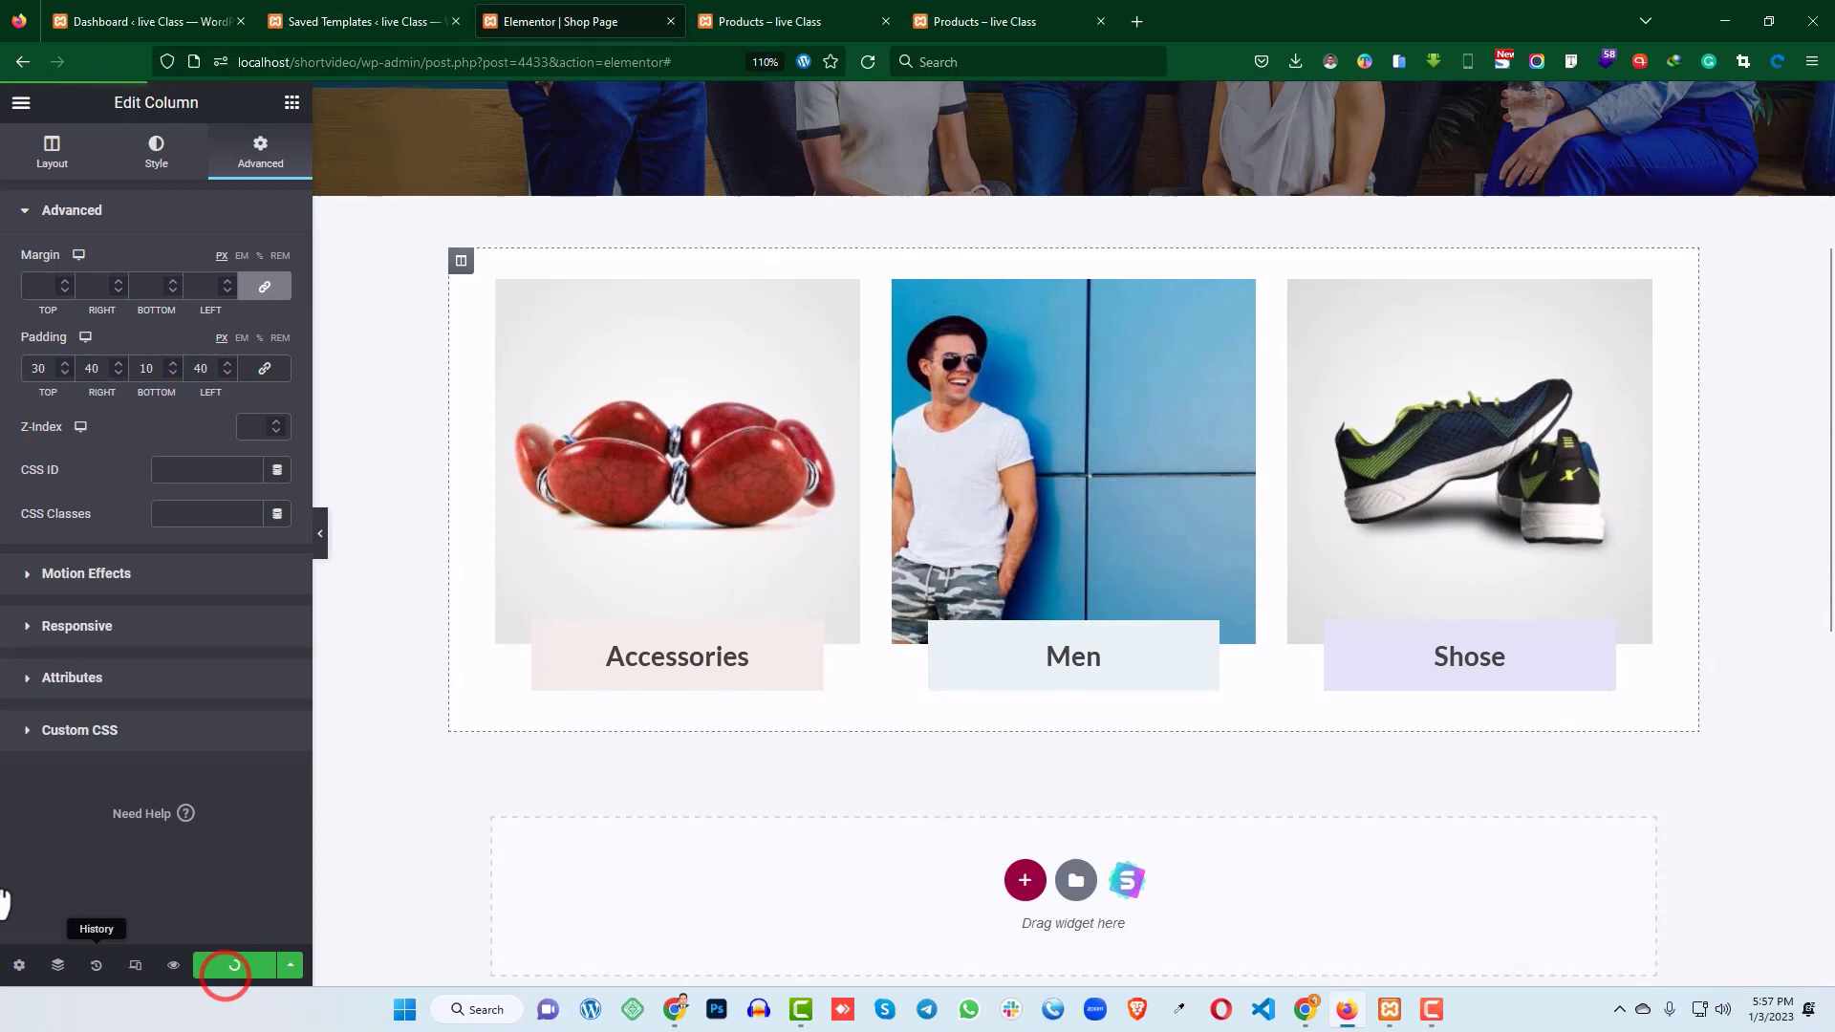
- Examine the reference page's product area, including its search field, sorting dropdown, results count and product grid
{"action": "left_click", "coordinate": [793, 14]}
{"action": "scroll", "coordinate": [635, 442], "scroll_direction": "down", "scroll_amount": 5}
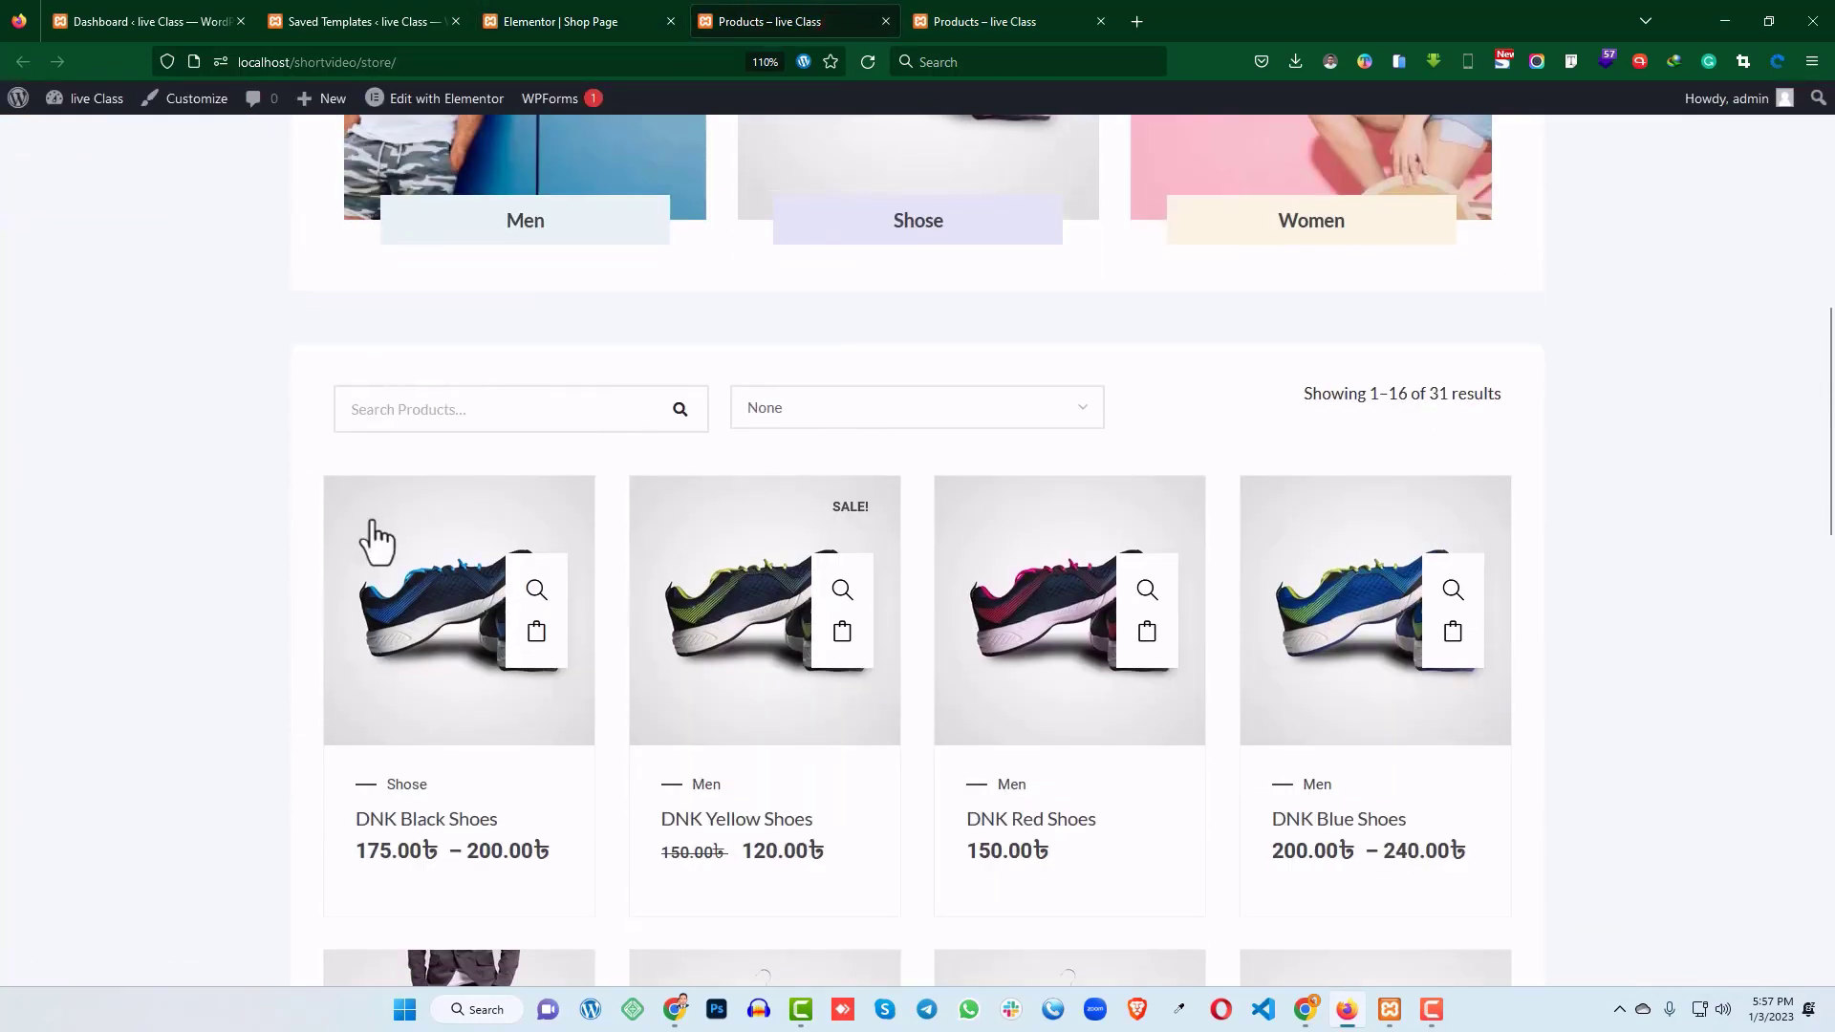
{"action": "scroll", "coordinate": [374, 542], "scroll_direction": "down", "scroll_amount": 4}
{"action": "scroll", "coordinate": [328, 508], "scroll_direction": "down", "scroll_amount": 3}
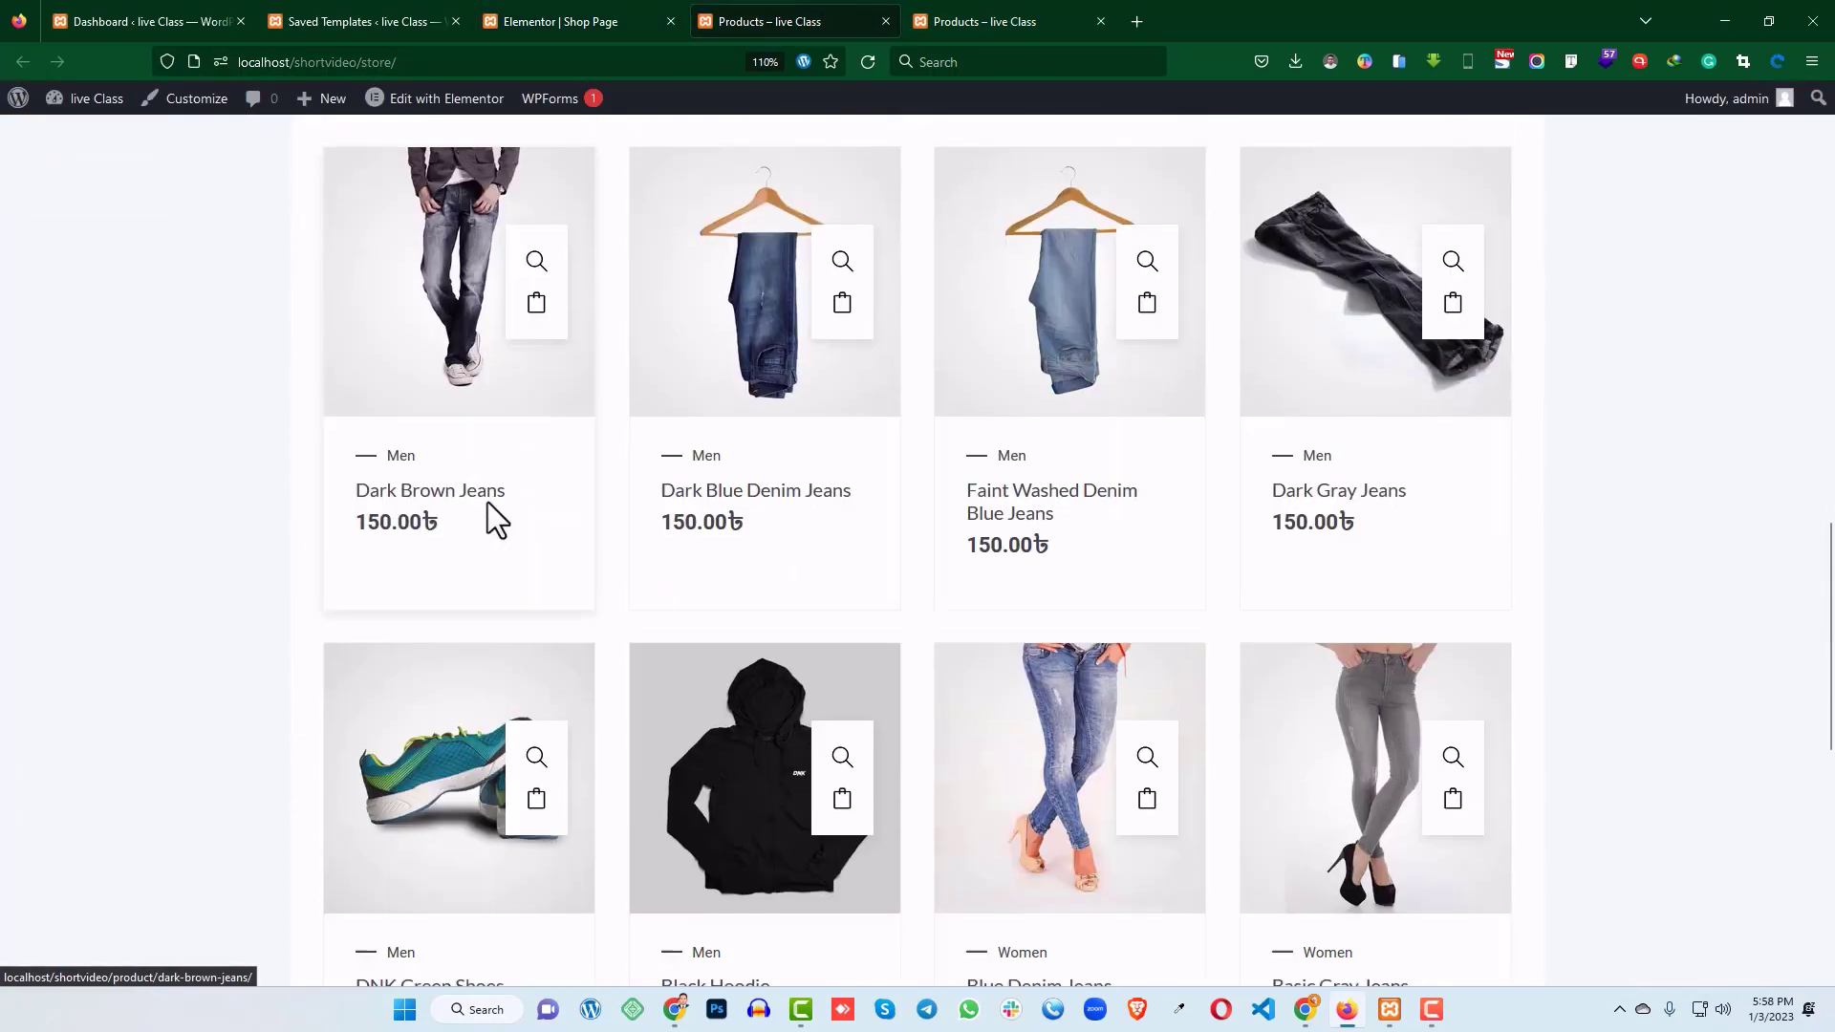
{"action": "scroll", "coordinate": [506, 482], "scroll_direction": "up", "scroll_amount": 8}
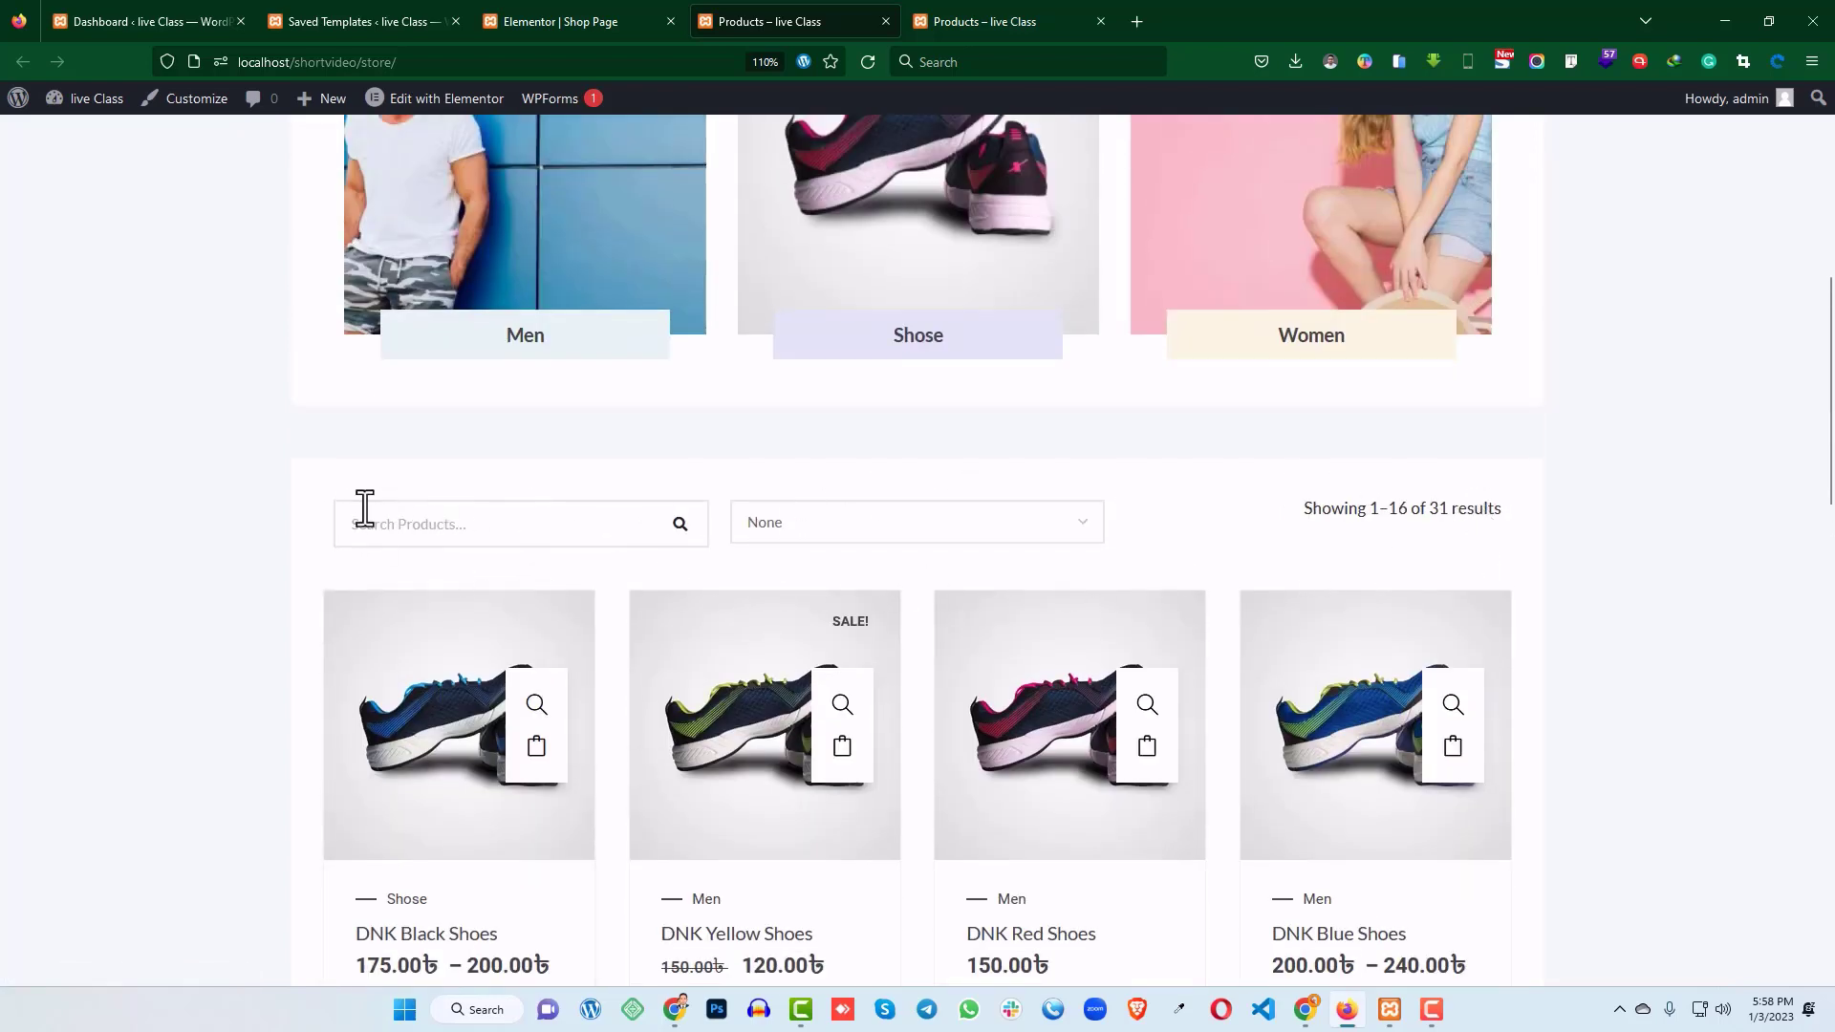
{"action": "scroll", "coordinate": [510, 488], "scroll_direction": "down", "scroll_amount": 1}
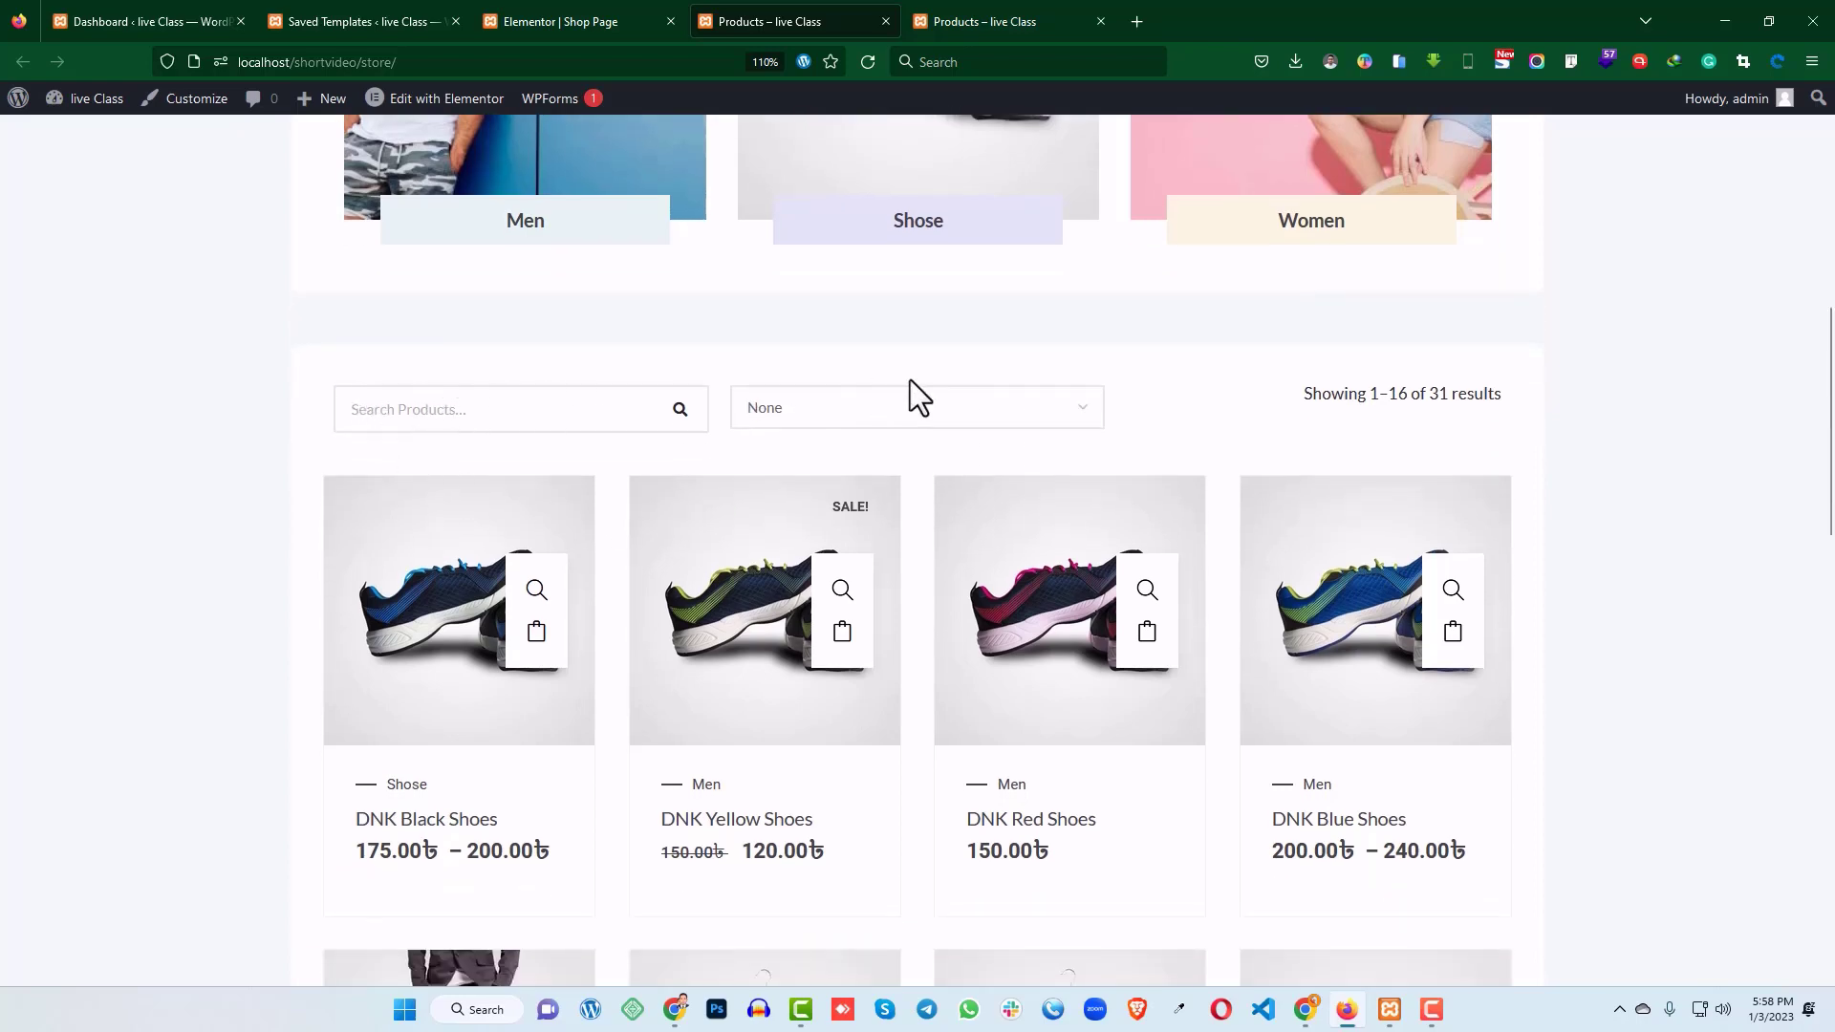
{"action": "left_click", "coordinate": [863, 406]}
{"action": "left_click", "coordinate": [1145, 437]}
{"action": "left_click_drag", "start_coordinate": [1294, 398], "coordinate": [1488, 410]}
{"action": "left_click", "coordinate": [1315, 430]}
- Return to the Elementor template and add a new single-column section below the category cards
{"action": "left_click", "coordinate": [631, 19]}
{"action": "scroll", "coordinate": [1064, 570], "scroll_direction": "down", "scroll_amount": 3}
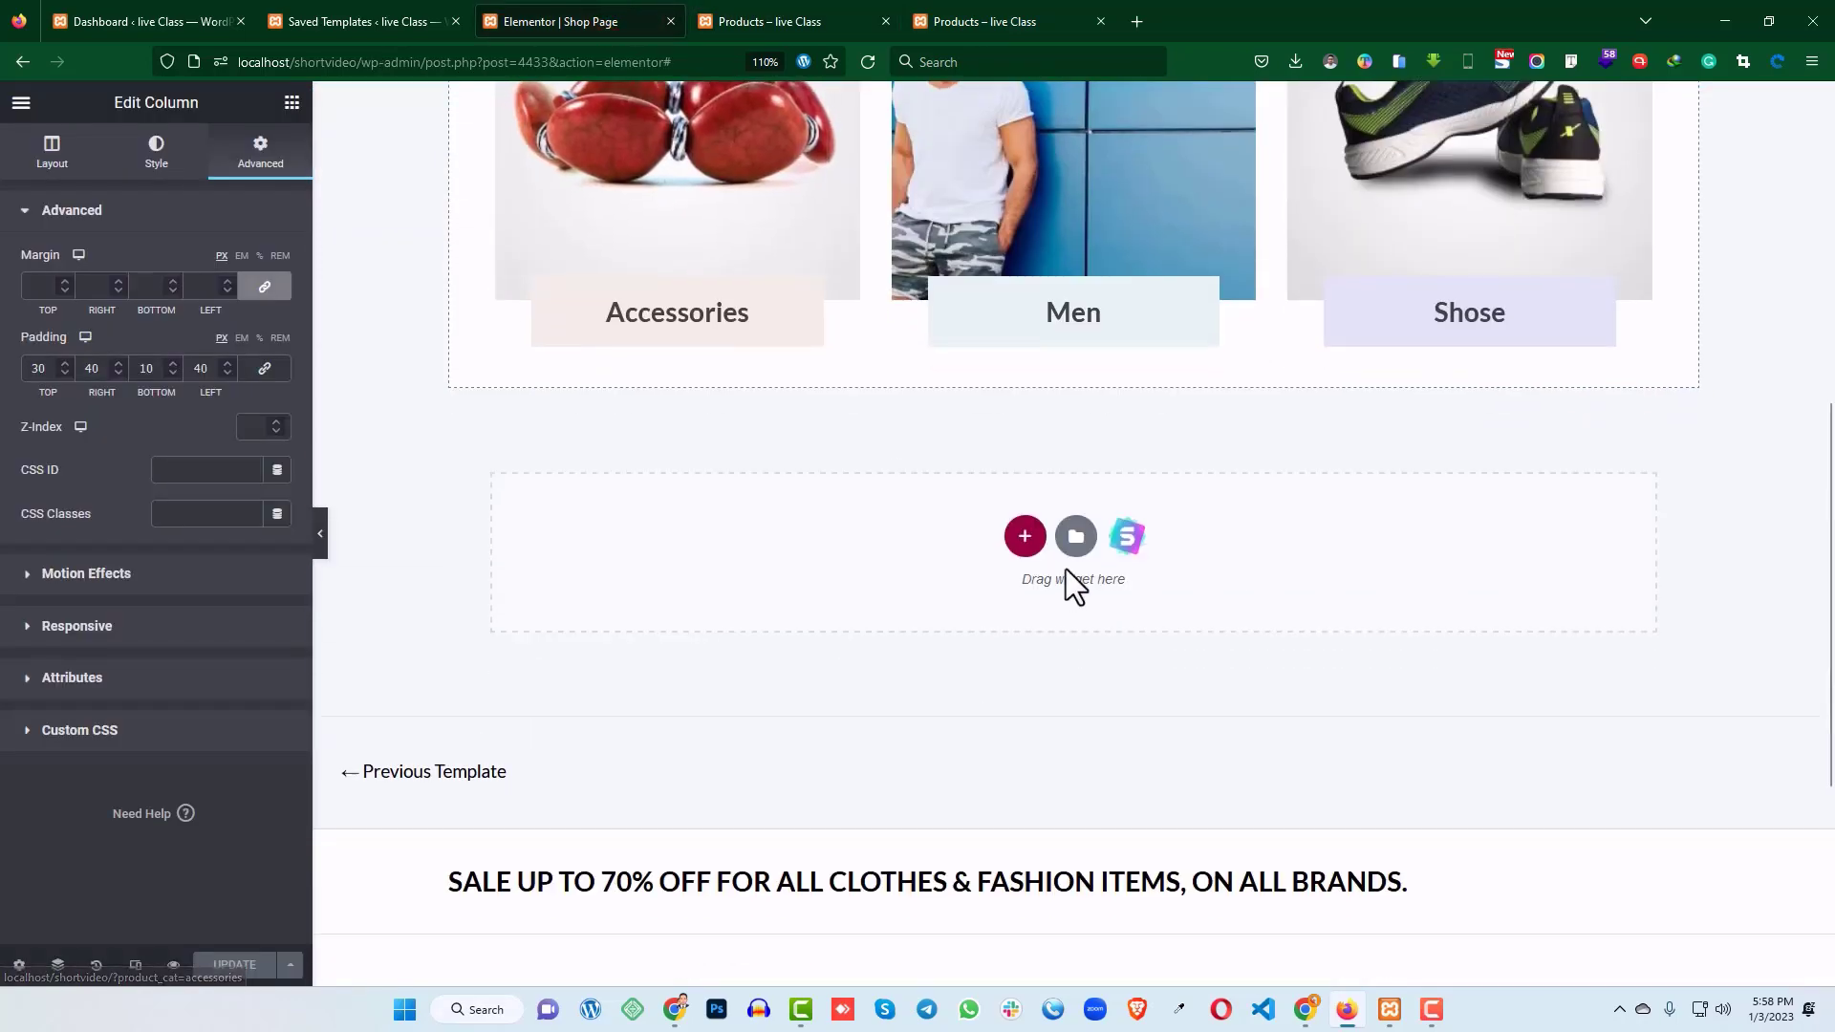
{"action": "left_click", "coordinate": [1024, 537]}
{"action": "left_click", "coordinate": [838, 590]}
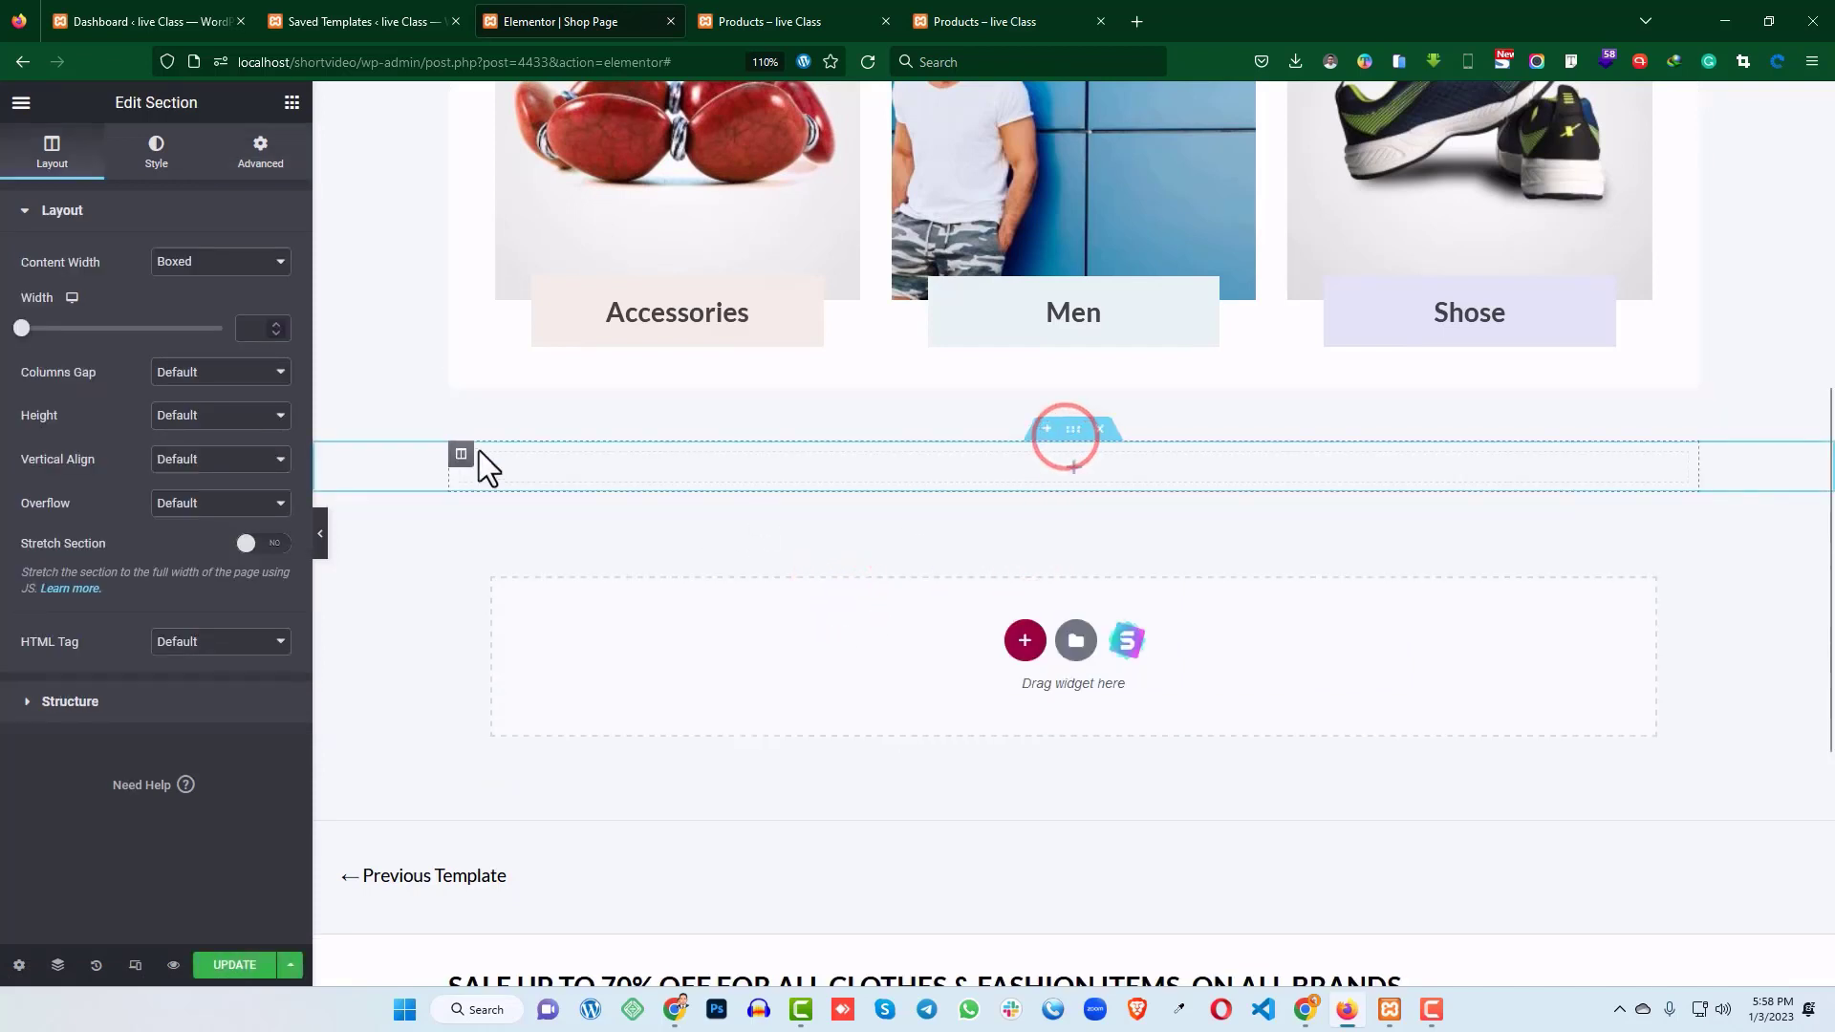
- Check the reference page's filter row and place an Inner Section in the new section of the template
{"action": "left_click", "coordinate": [765, 19]}
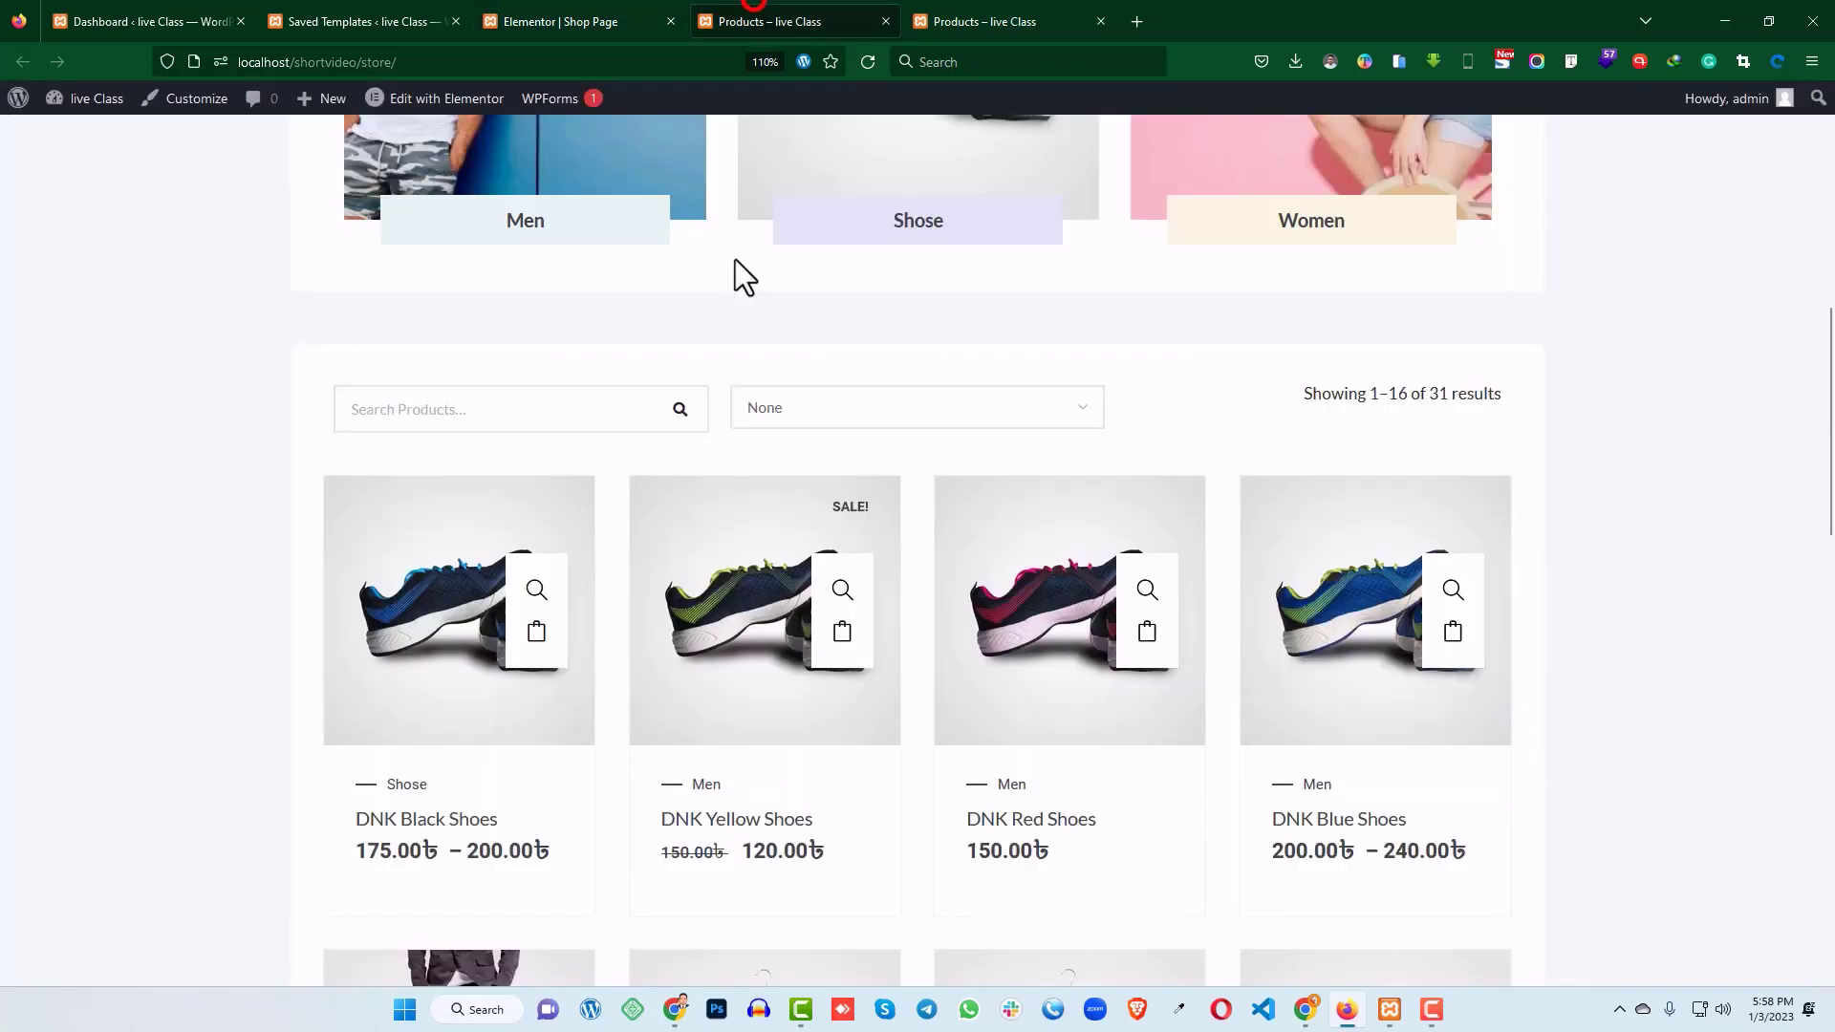
{"action": "left_click", "coordinate": [602, 21]}
{"action": "left_click", "coordinate": [720, 473]}
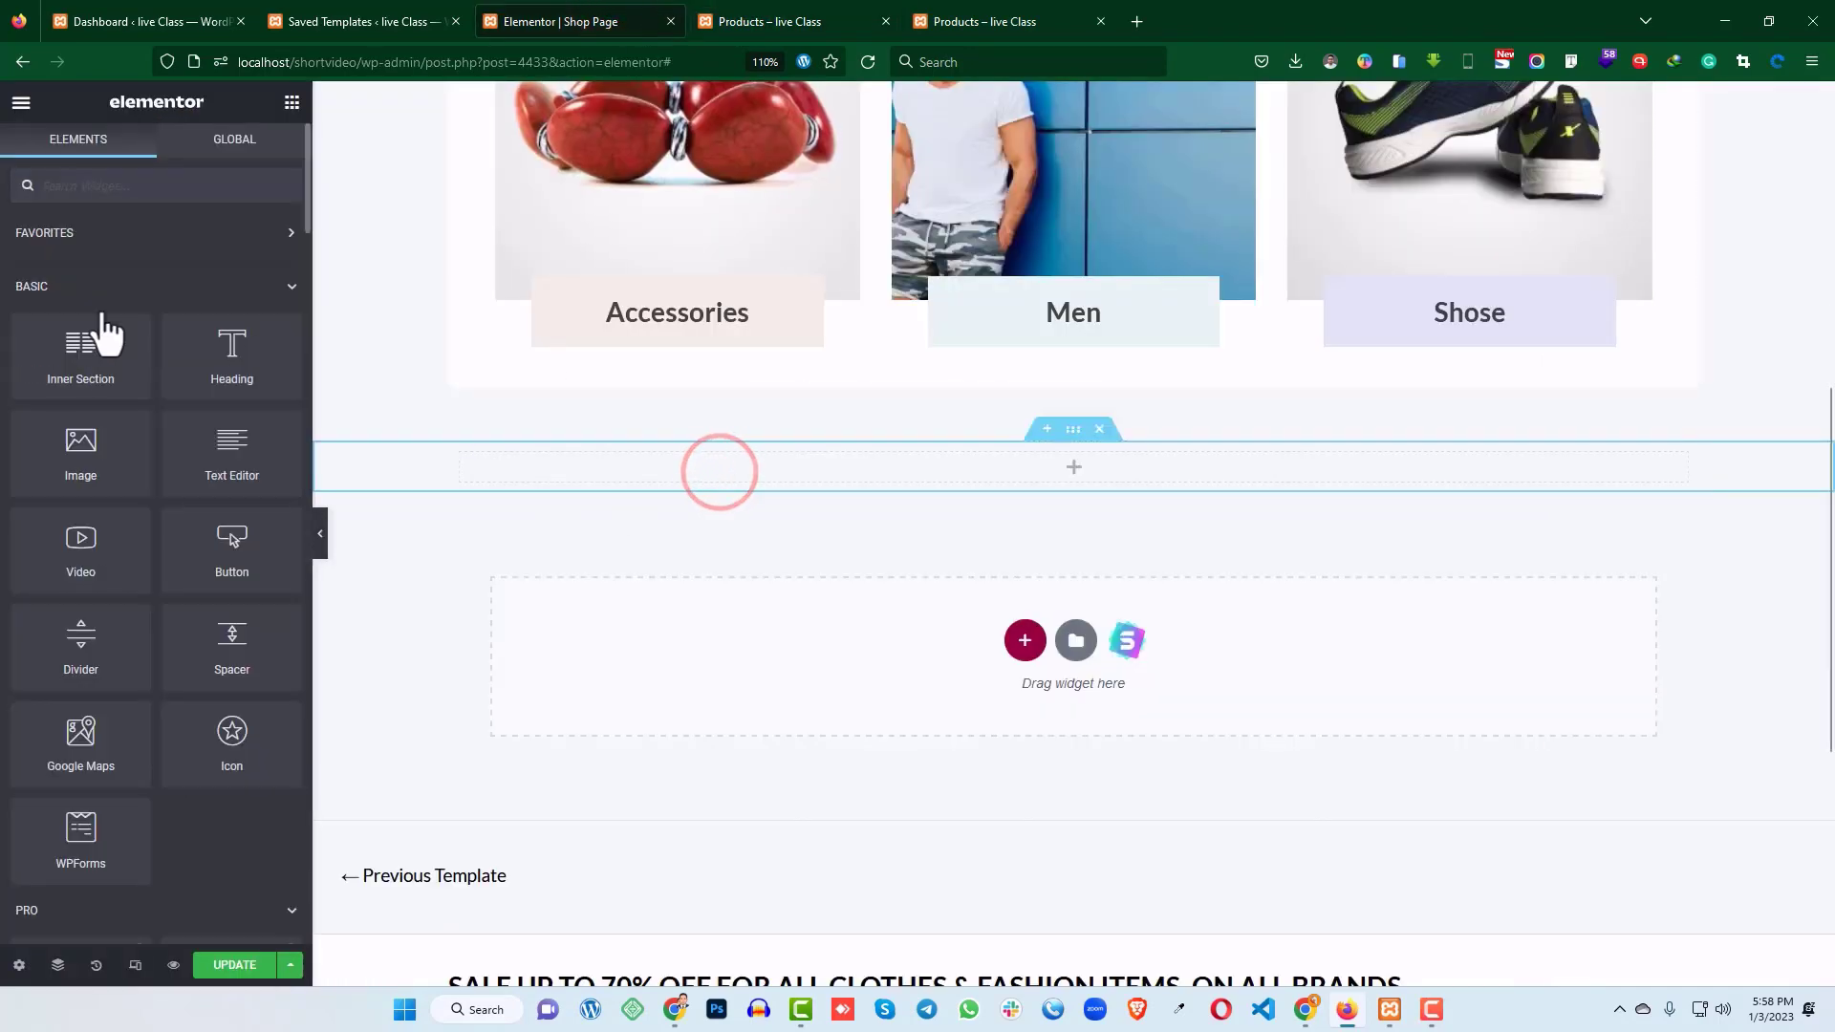
{"action": "left_click_drag", "start_coordinate": [98, 331], "coordinate": [1025, 473]}
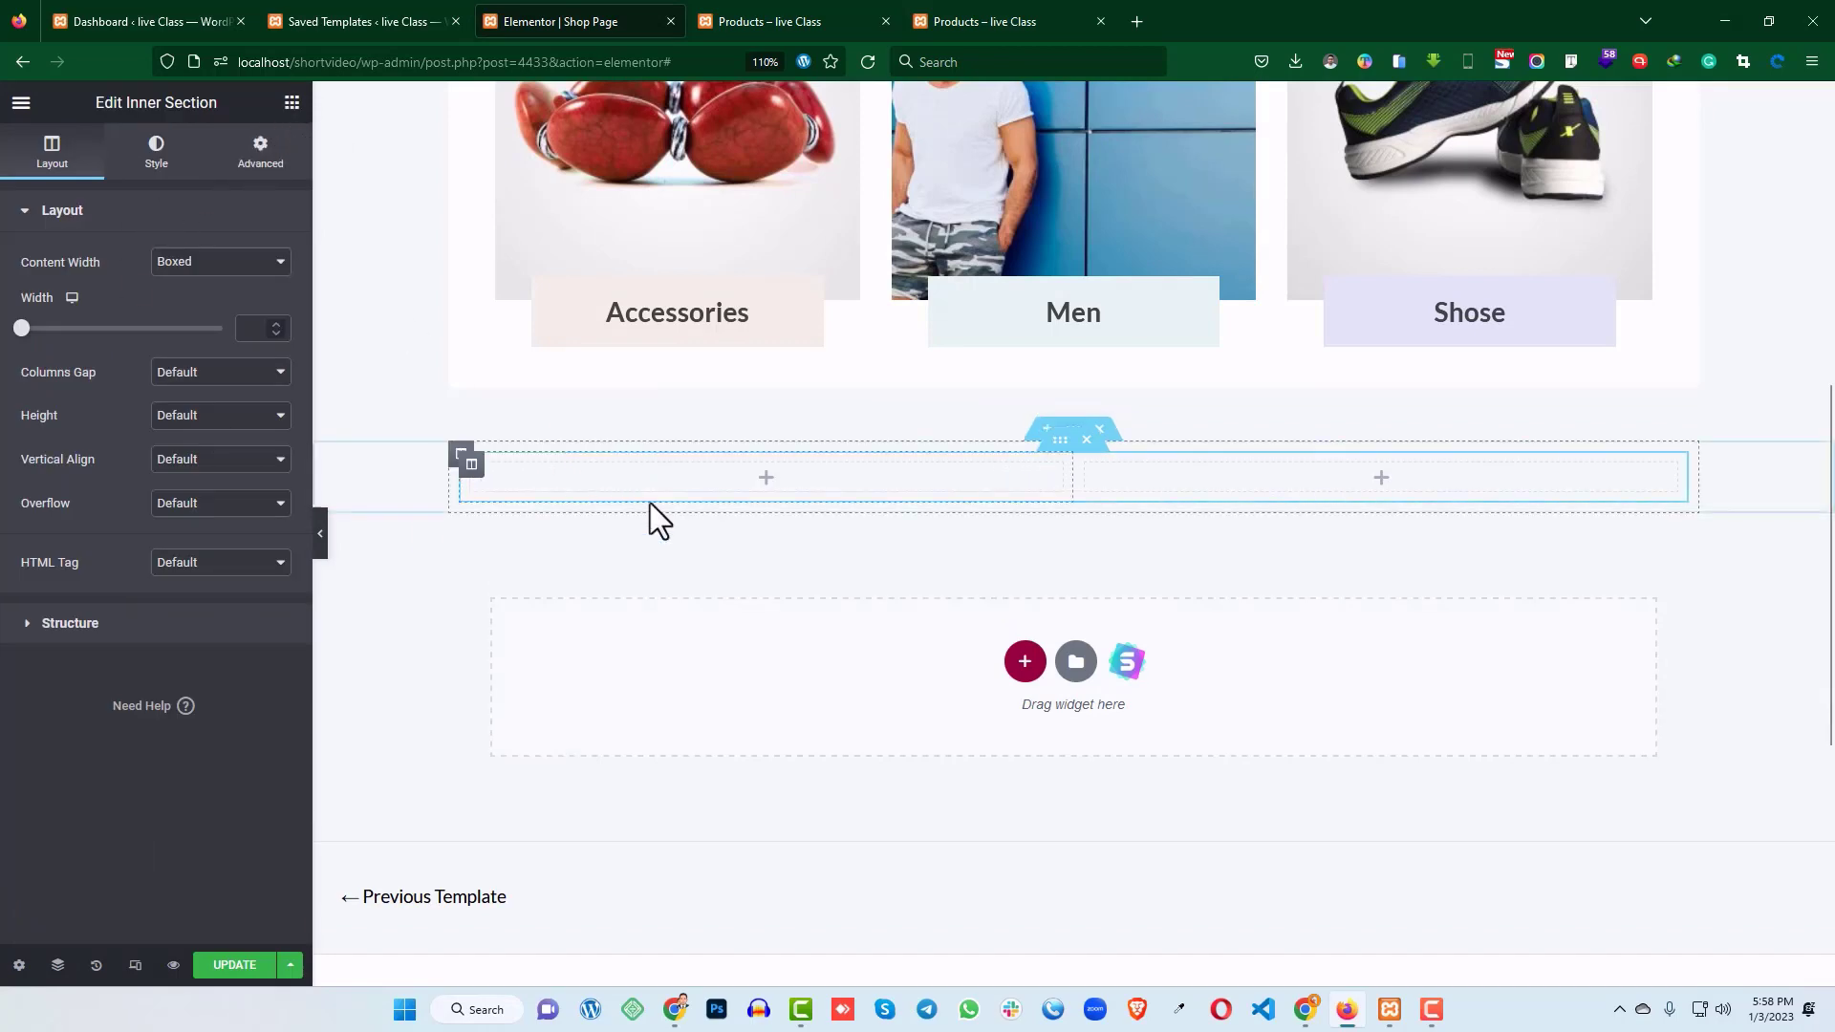
- Search the widgets for "filter" and place a WL: Product Filter of type Search Form in the inner section's first column
{"action": "left_click", "coordinate": [291, 102]}
{"action": "left_click", "coordinate": [86, 185]}
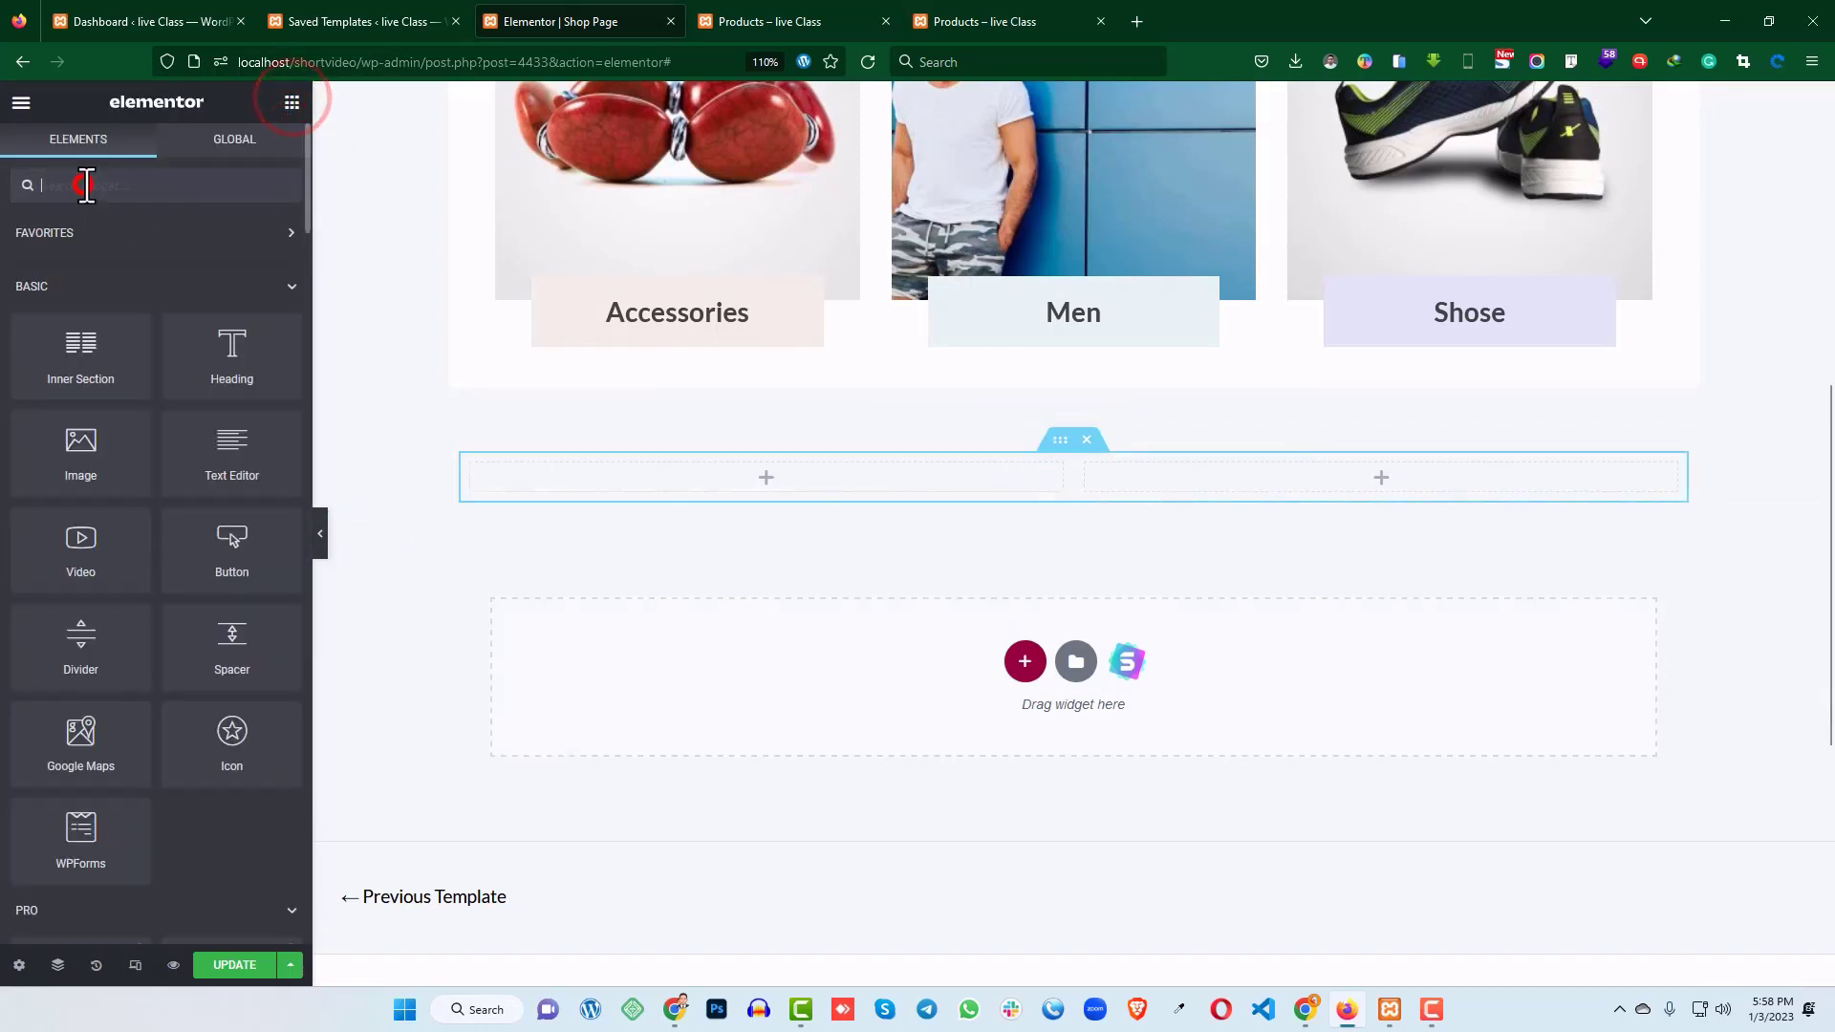
{"action": "type", "text": "filter"}
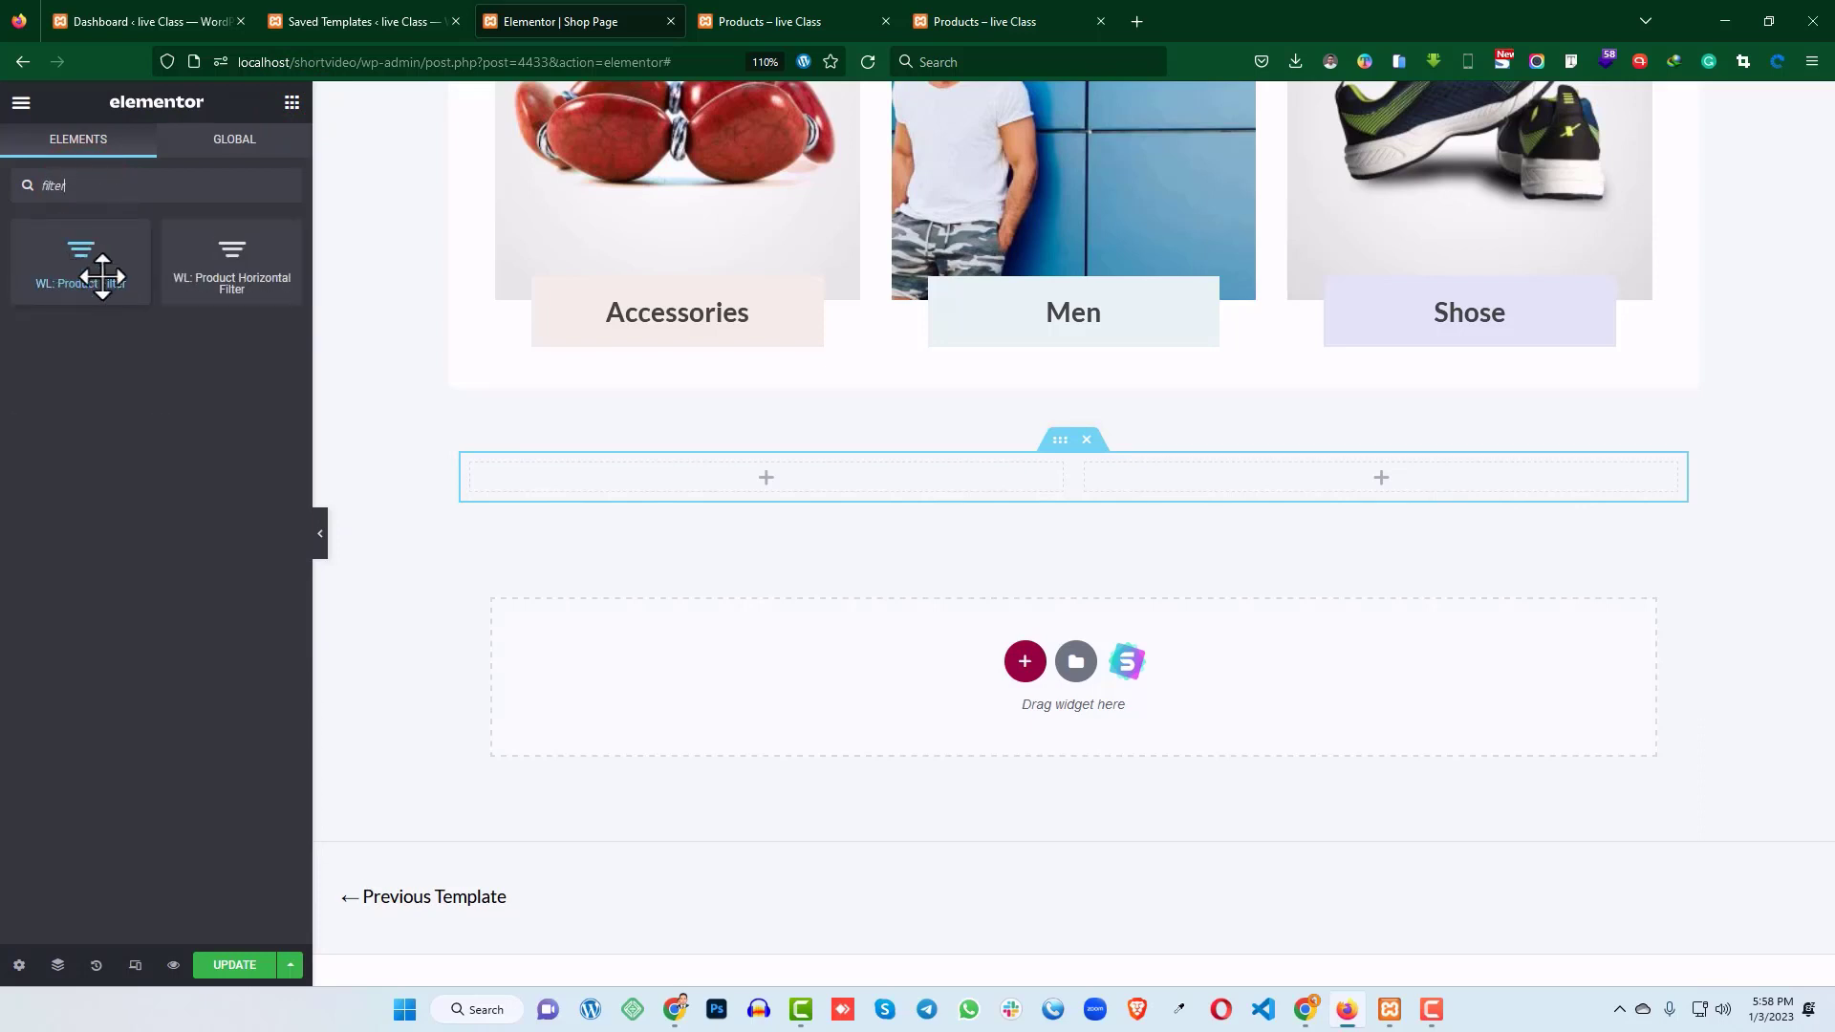
{"action": "left_click_drag", "start_coordinate": [74, 262], "coordinate": [778, 478]}
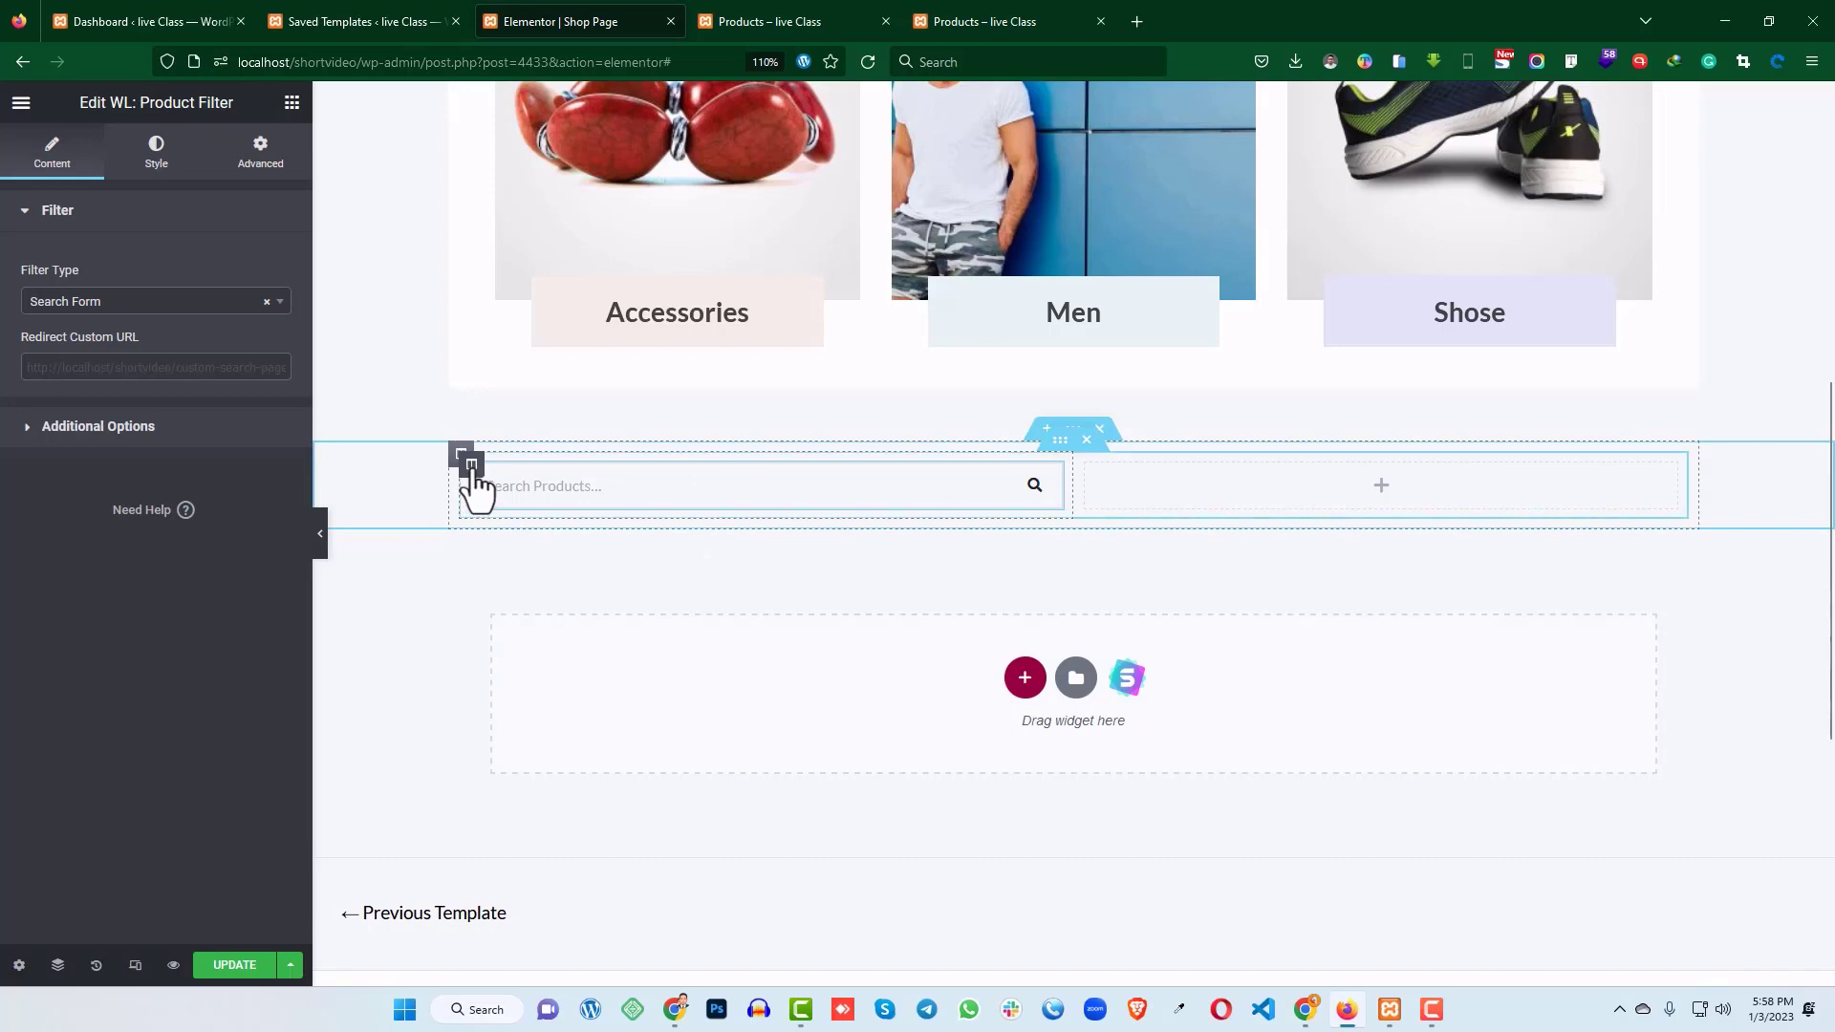
- Duplicate the inner column holding the product search form
{"action": "right_click", "coordinate": [471, 464]}
{"action": "left_click", "coordinate": [537, 514]}
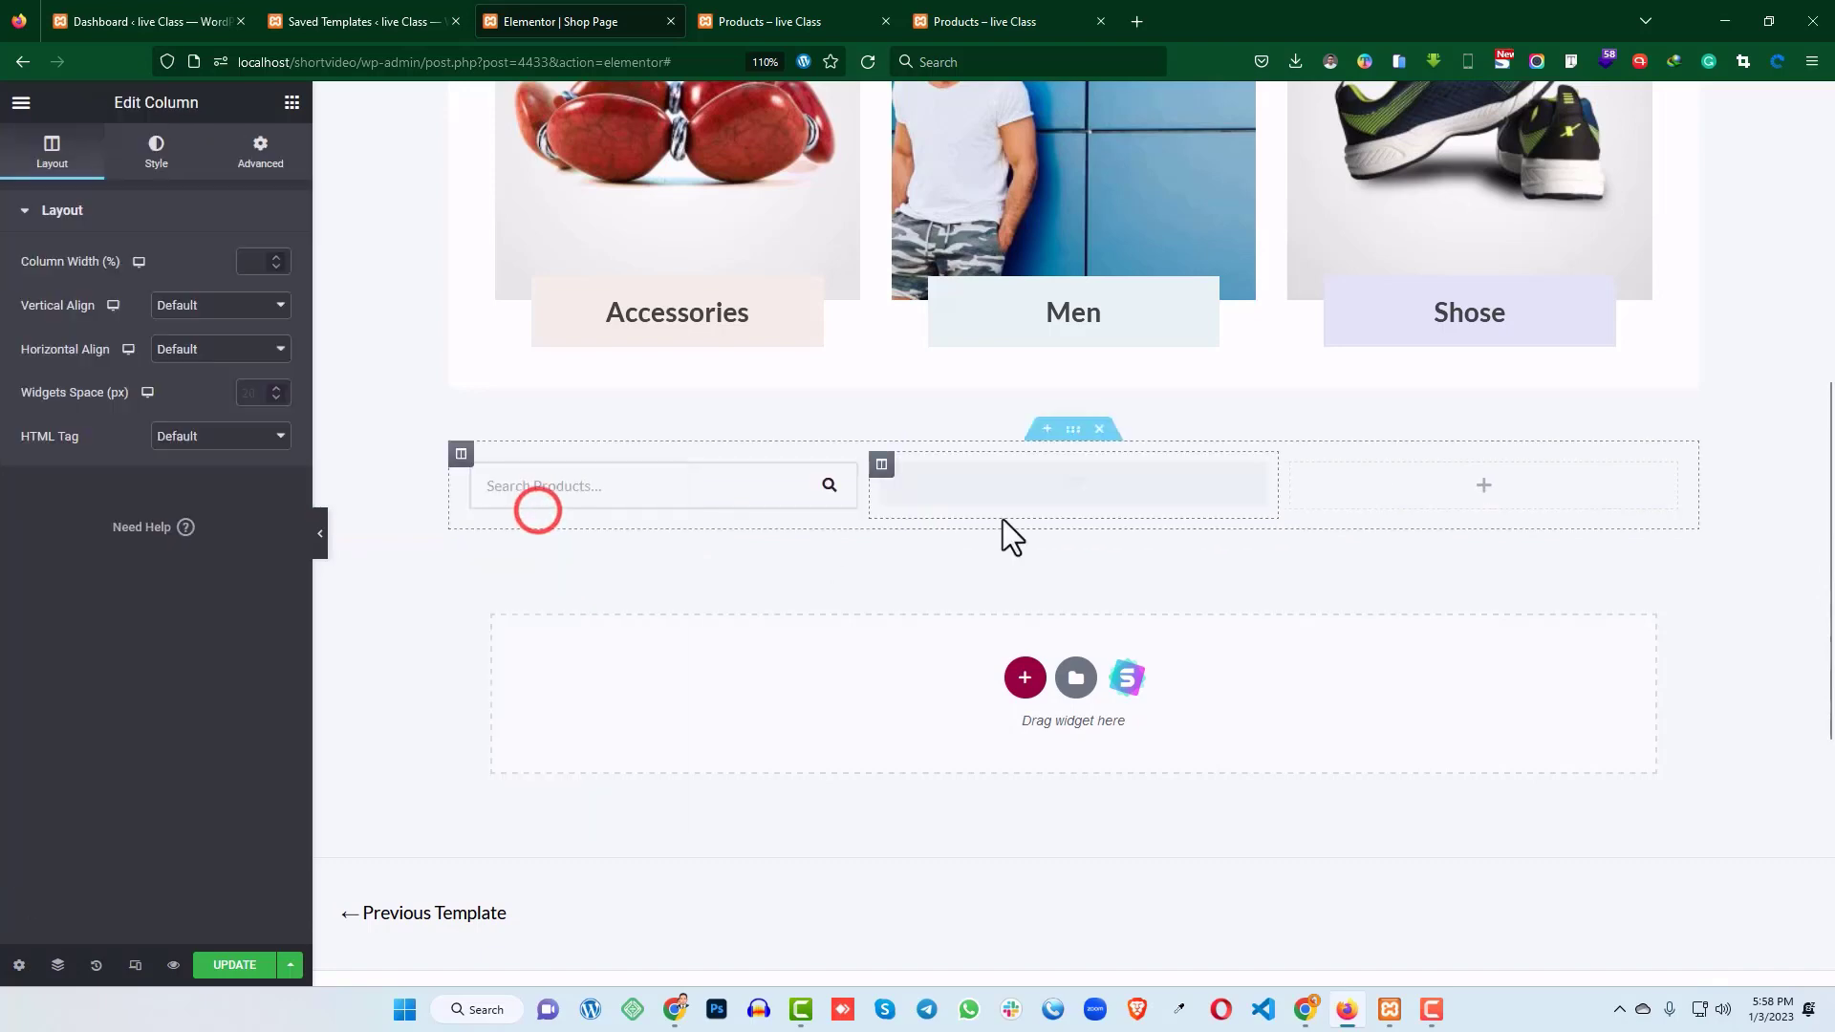
{"action": "left_click", "coordinate": [880, 465]}
{"action": "left_click", "coordinate": [966, 483]}
- Try the Price filter type on the duplicated product filter, then set its type to Sort By
{"action": "left_click", "coordinate": [1251, 481]}
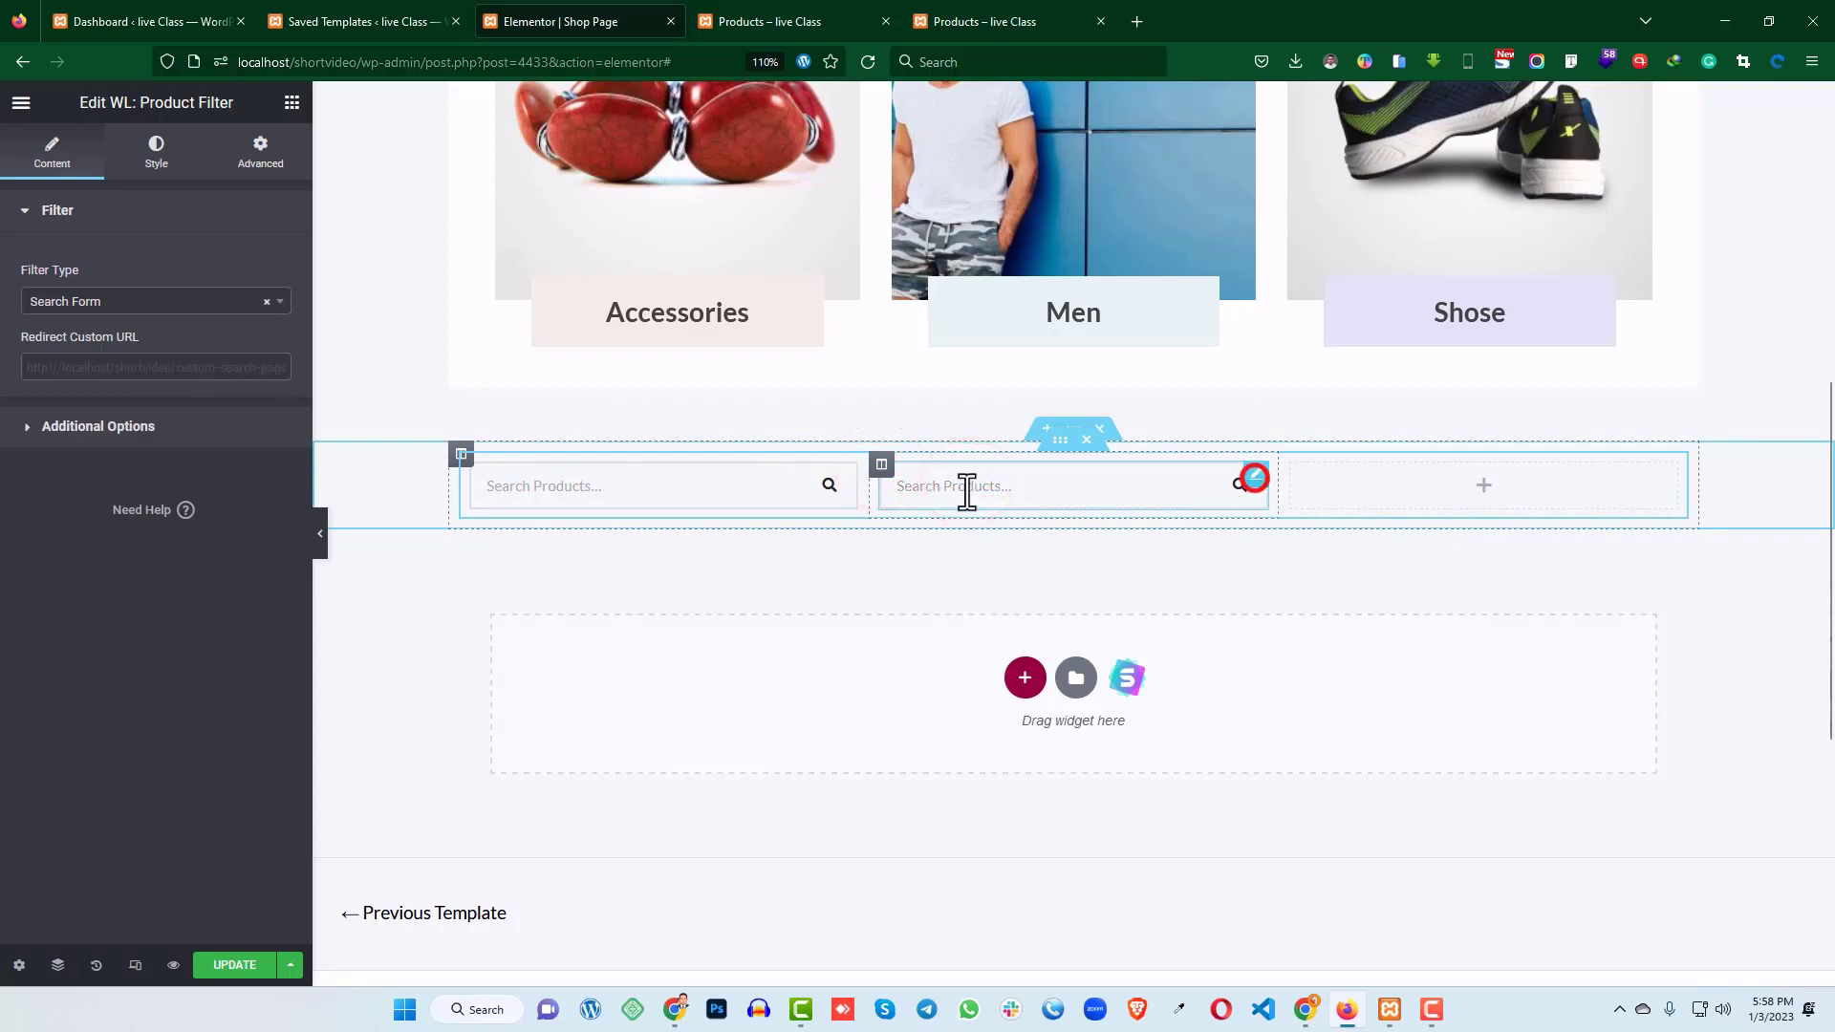
{"action": "left_click", "coordinate": [90, 301]}
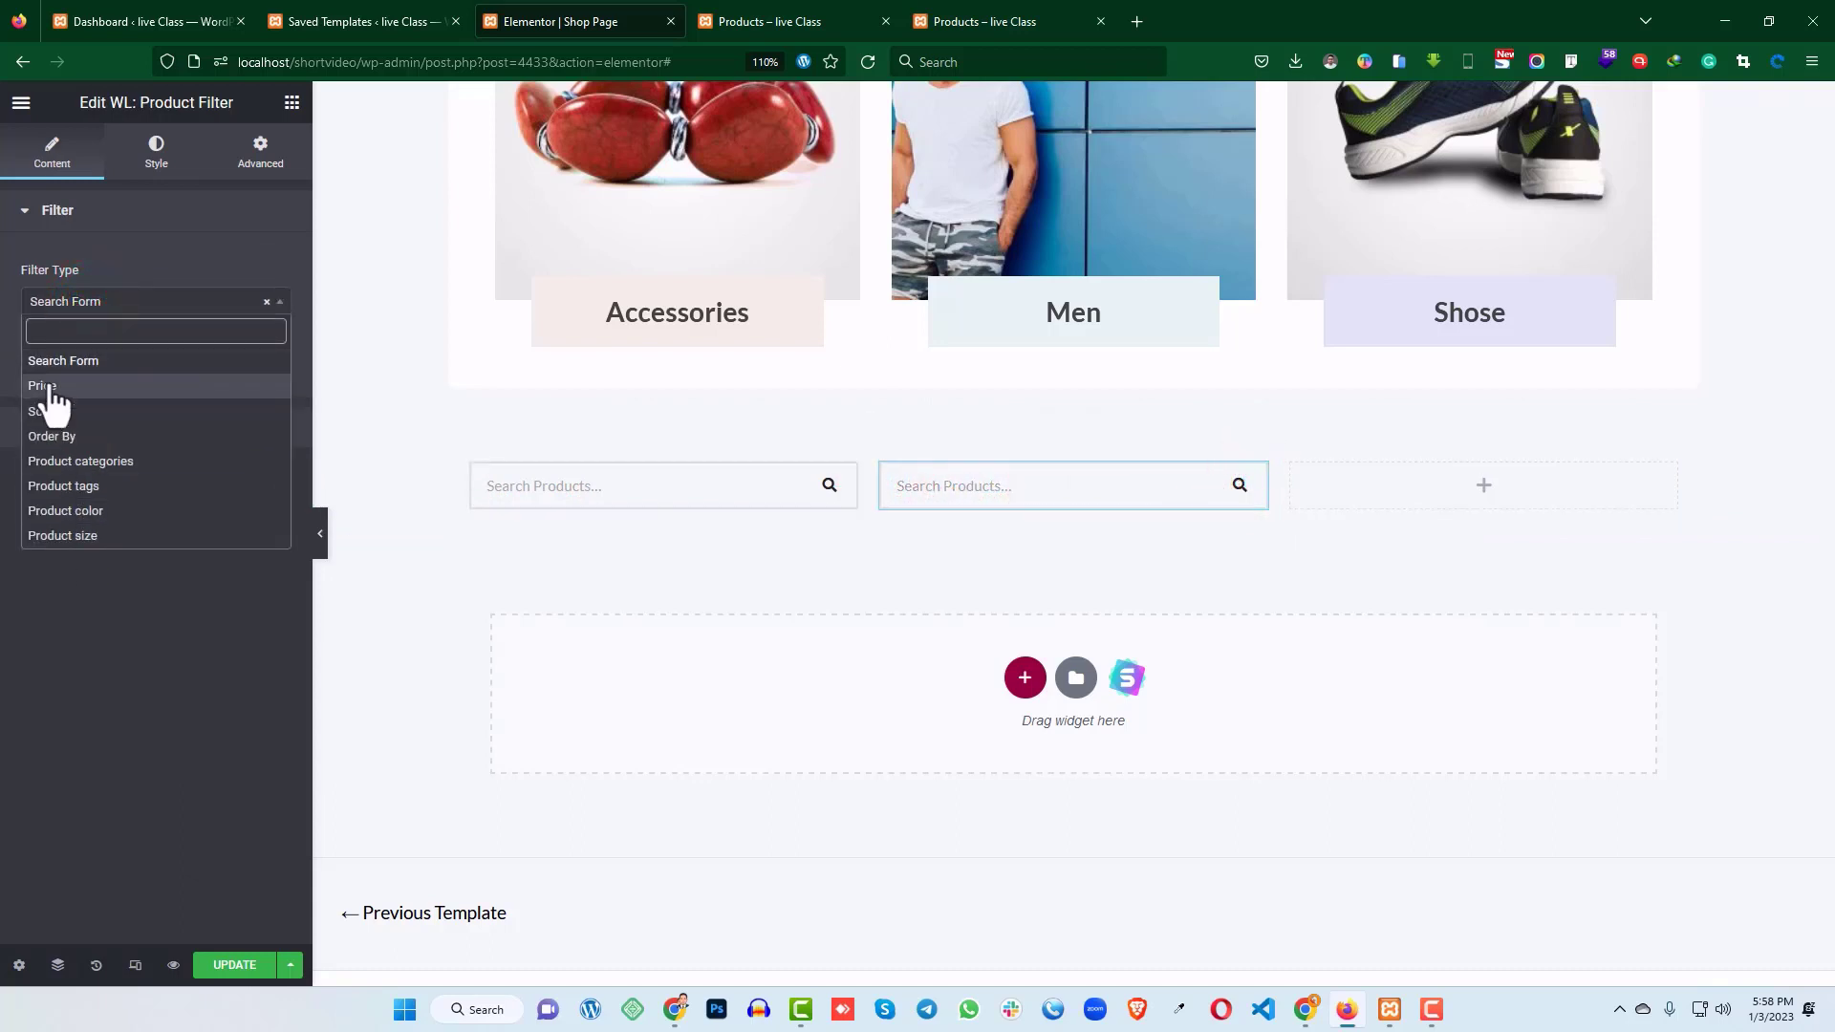
{"action": "left_click", "coordinate": [49, 383]}
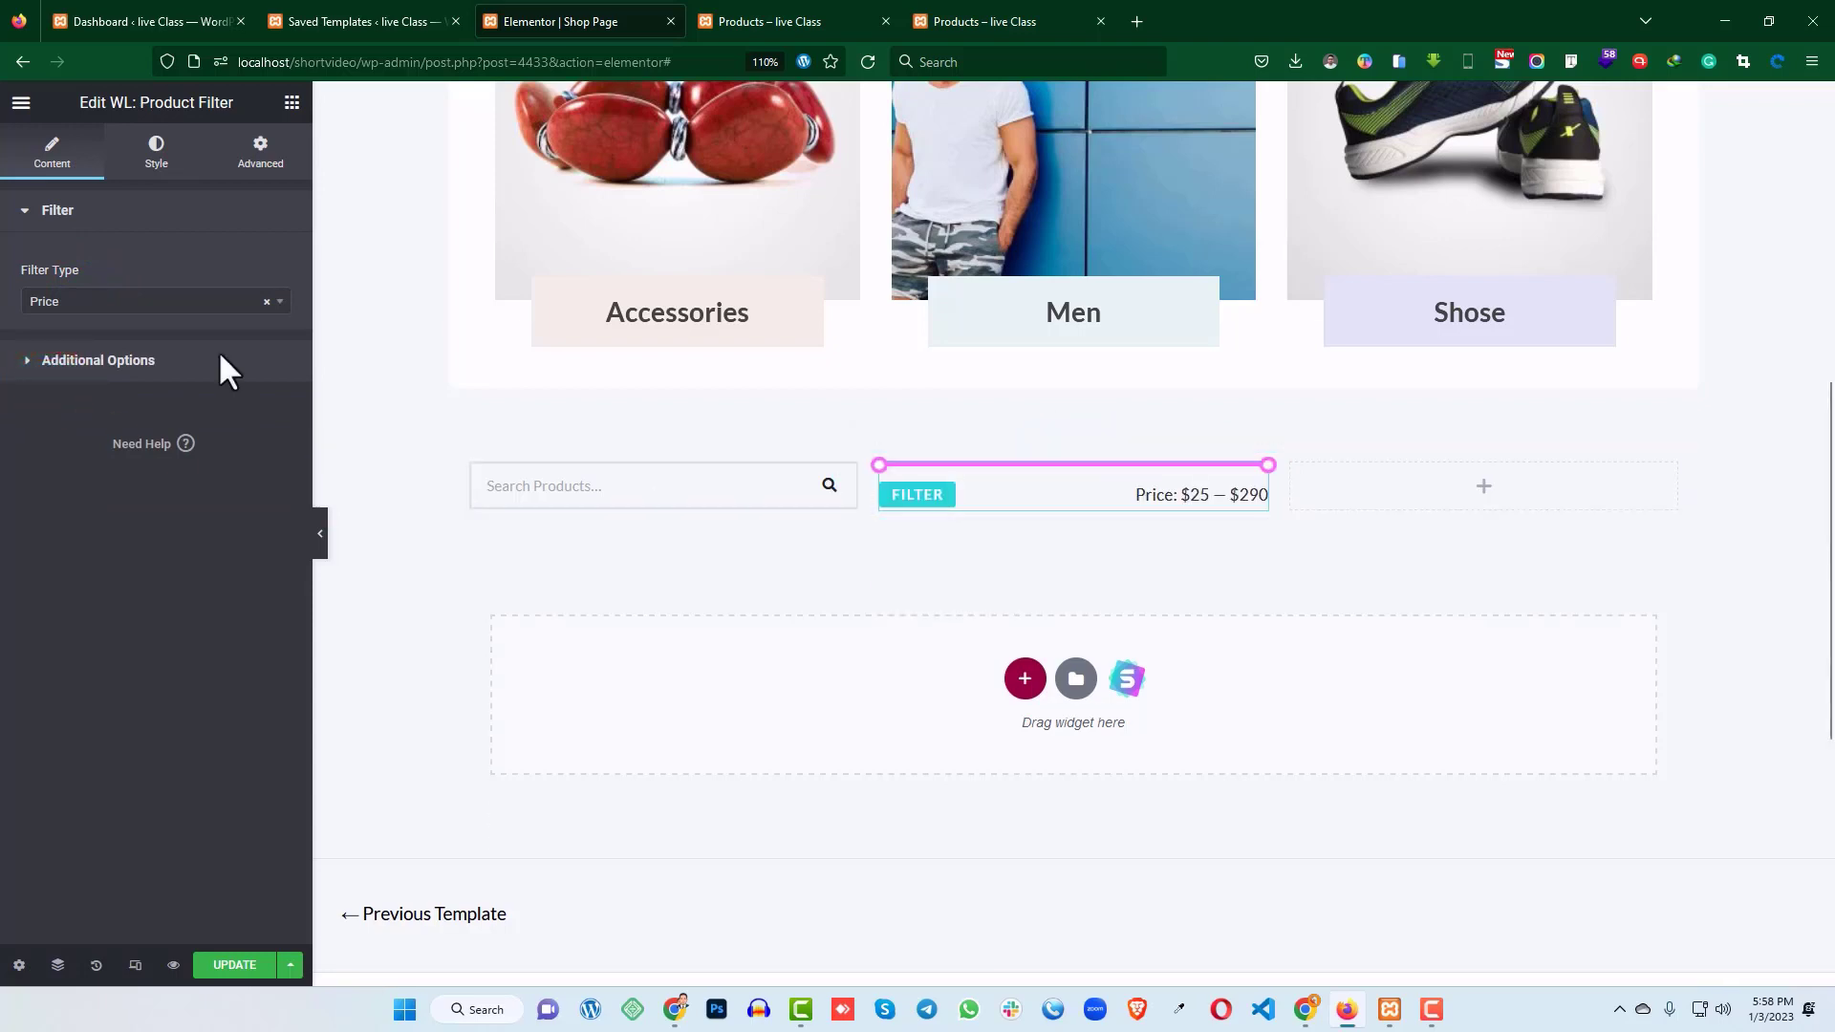
{"action": "left_click", "coordinate": [81, 301]}
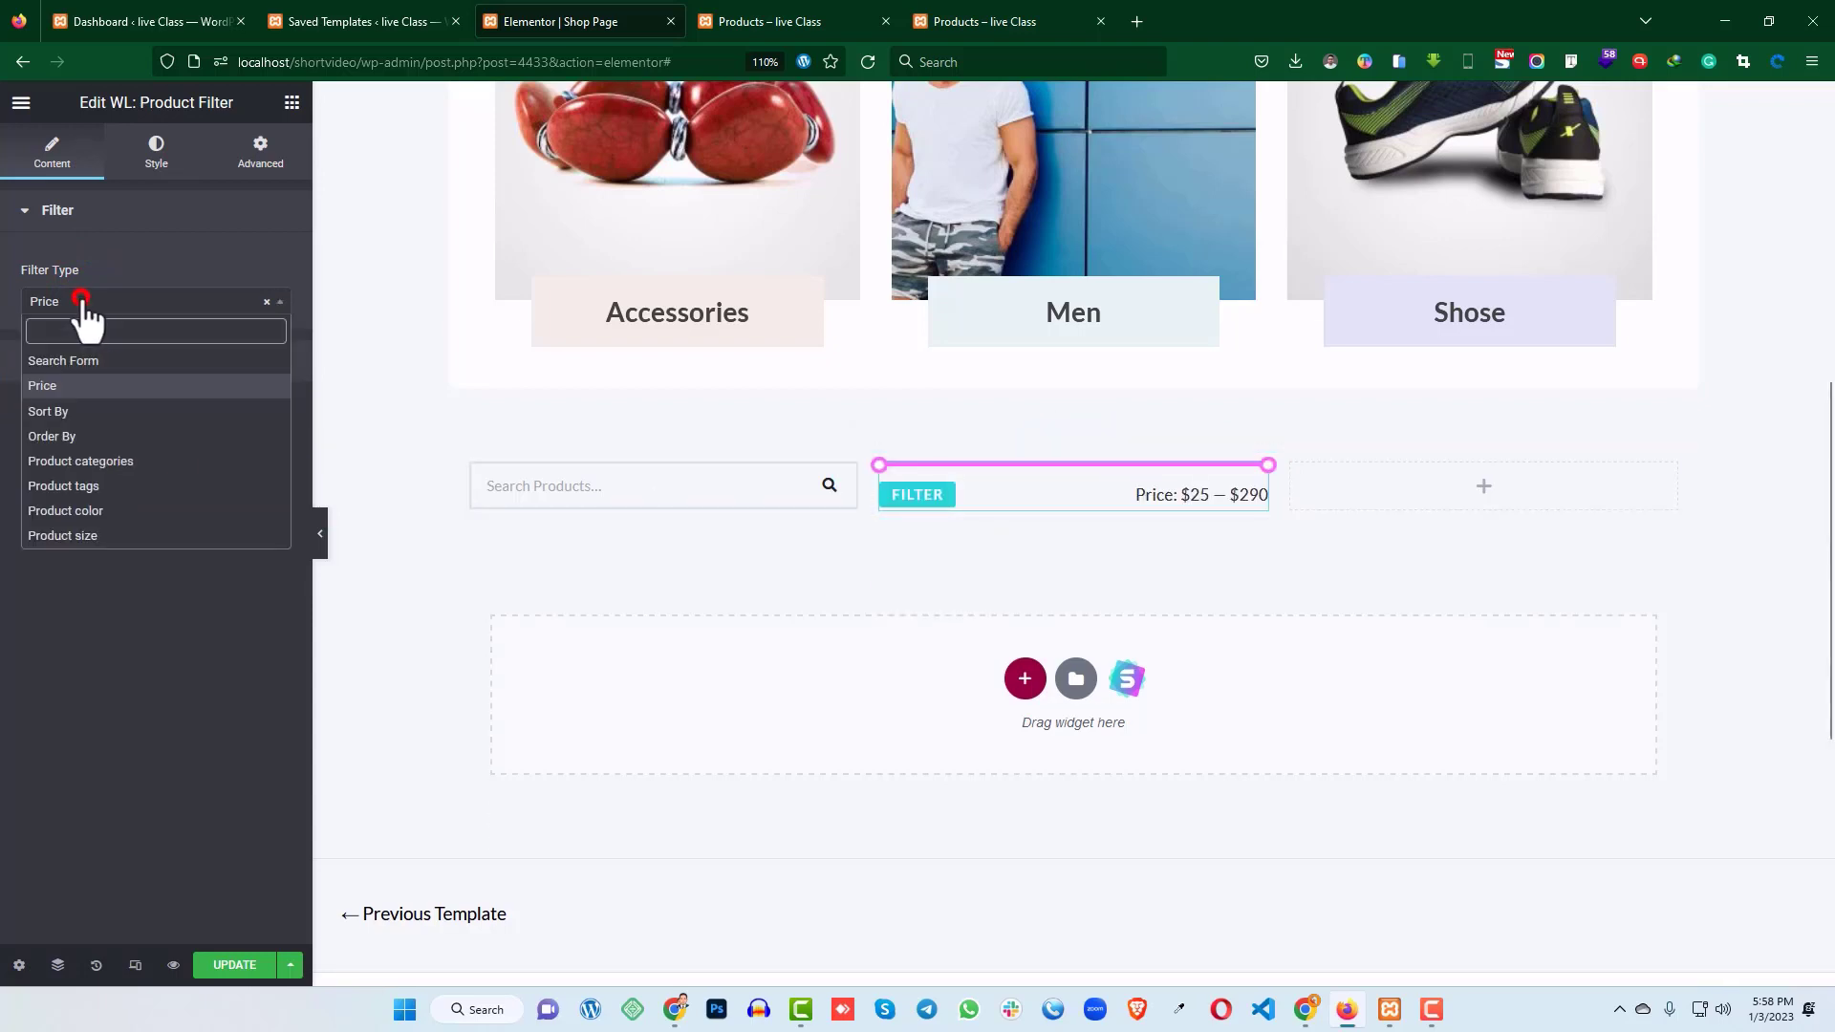
{"action": "left_click", "coordinate": [93, 411]}
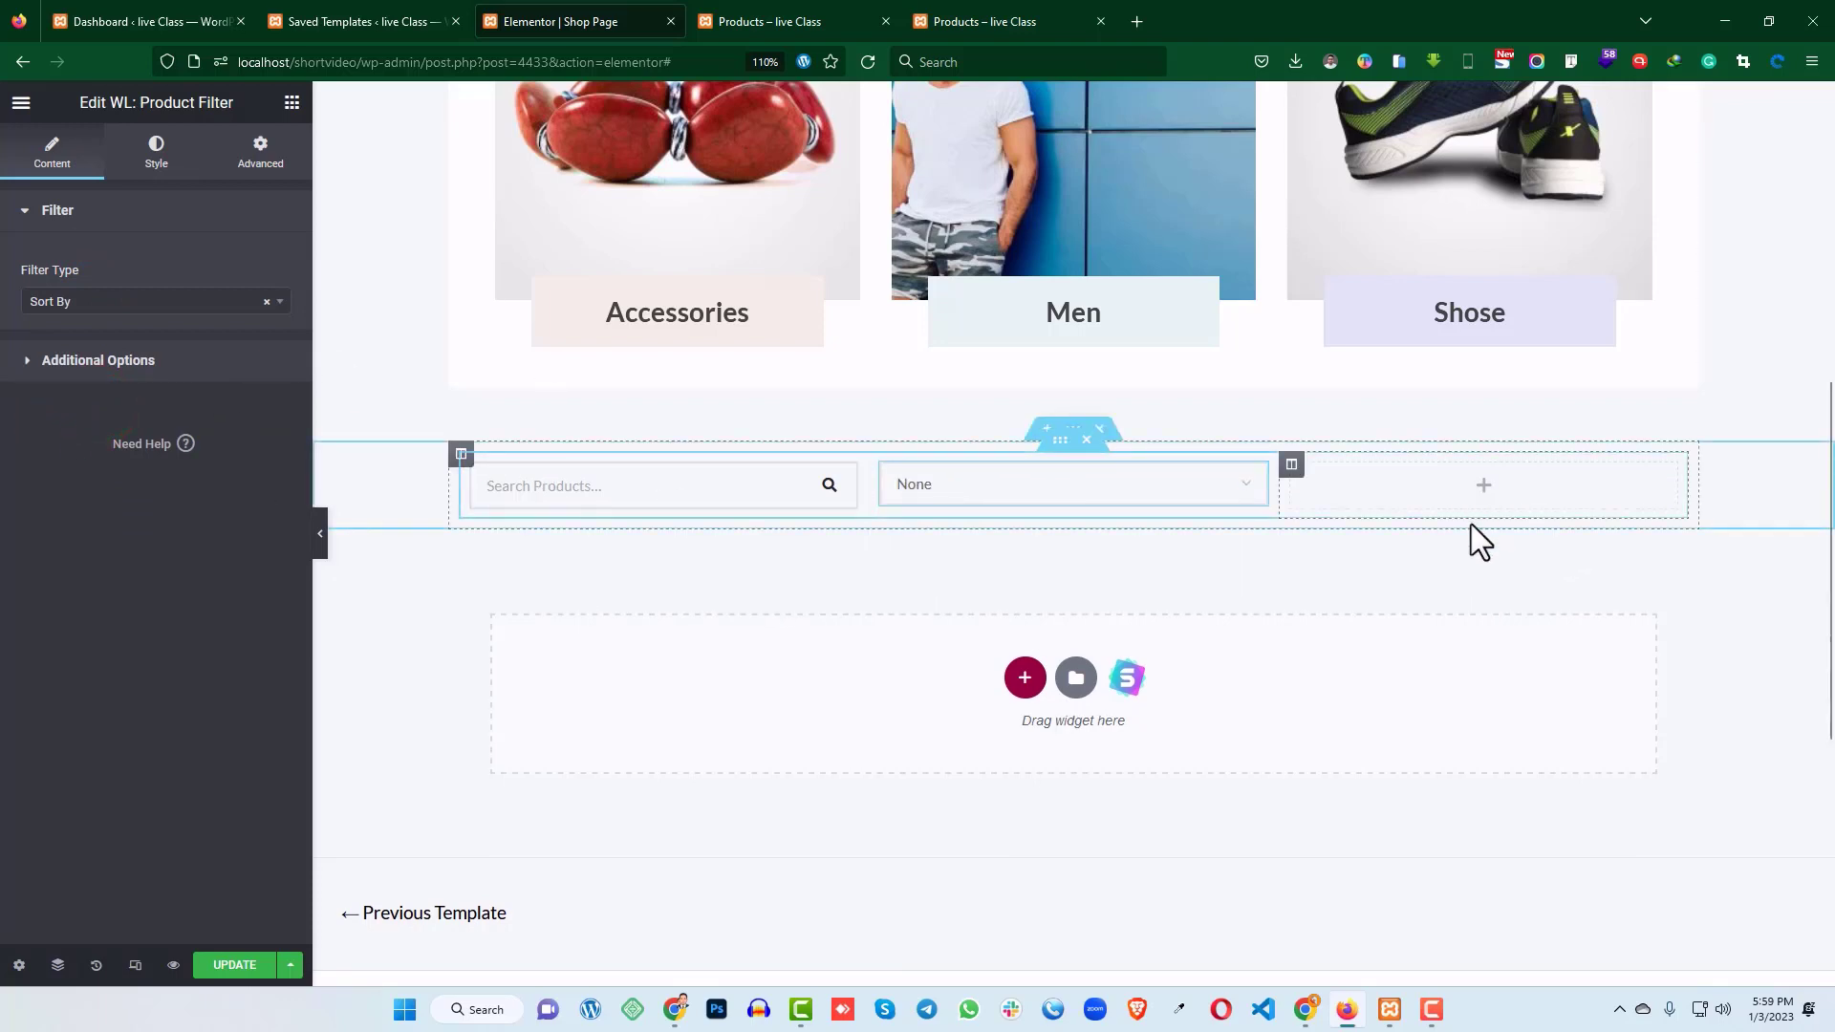
- Search the widgets for "coun", place WL: Archive Result Count in the inner section's empty third column and set 12 products per page
{"action": "left_click", "coordinate": [292, 102]}
{"action": "left_click", "coordinate": [151, 184]}
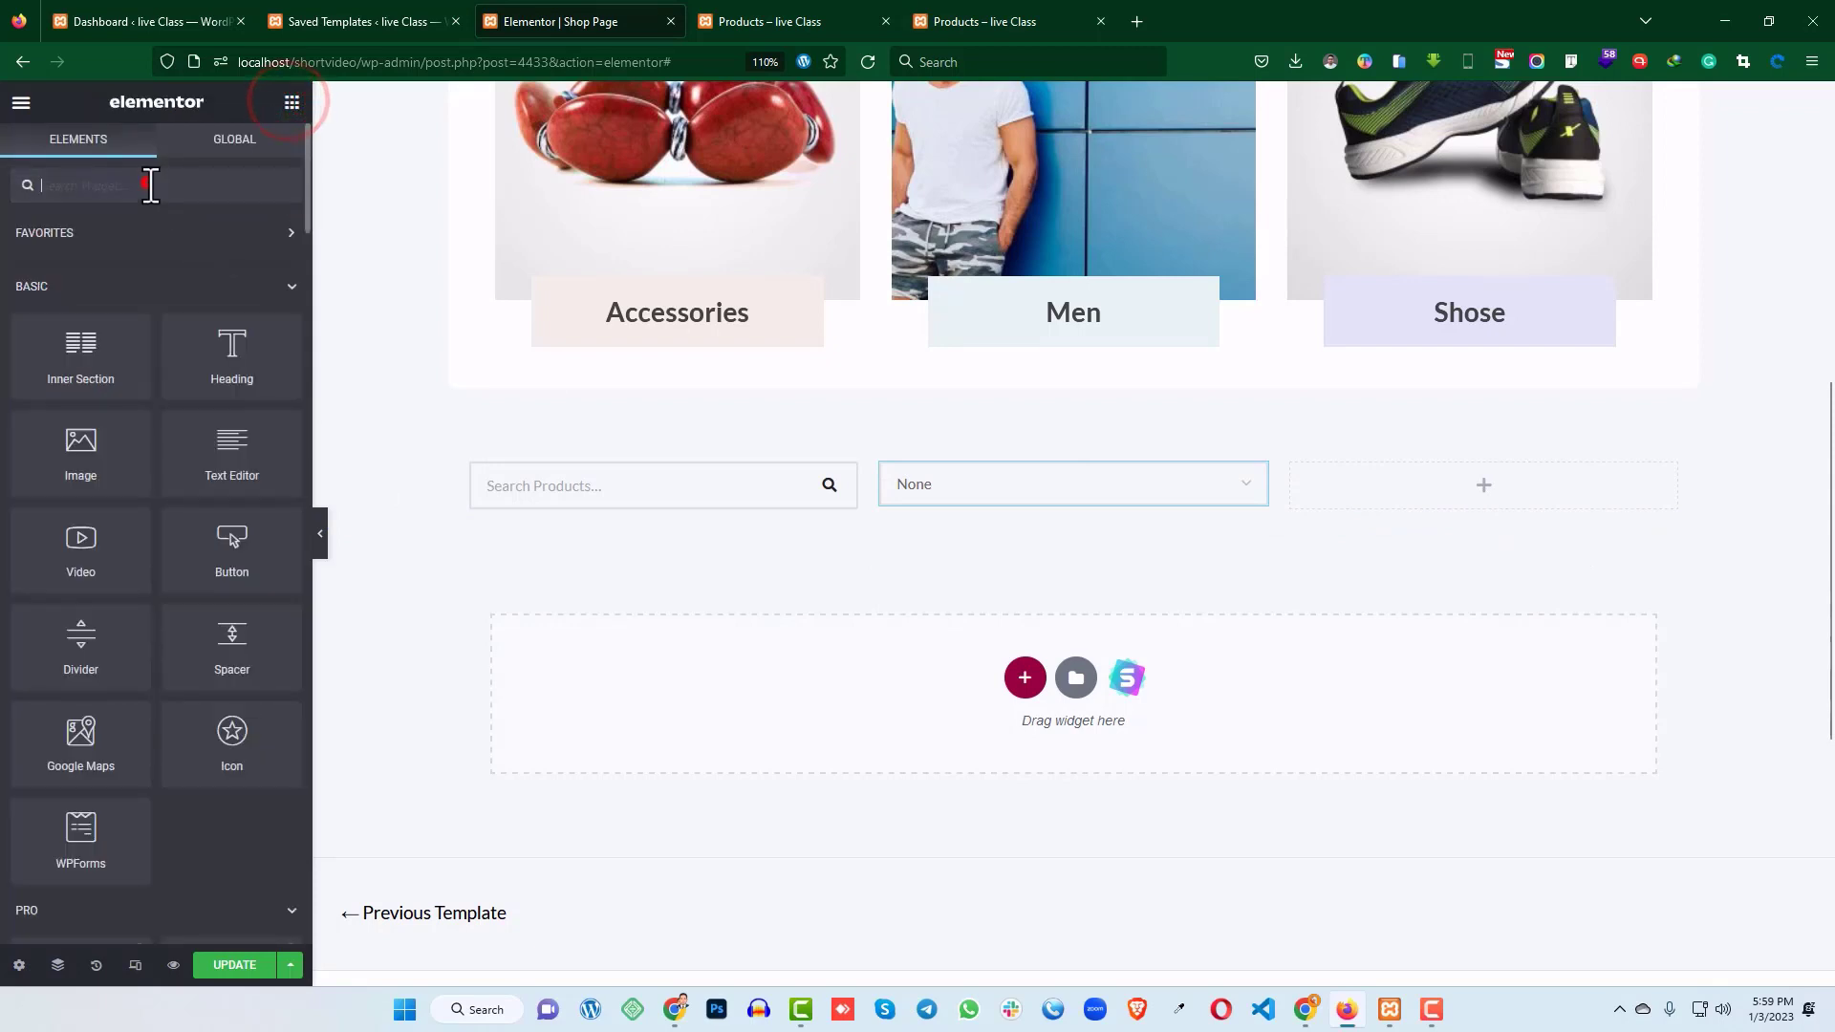
{"action": "type", "text": "coun"}
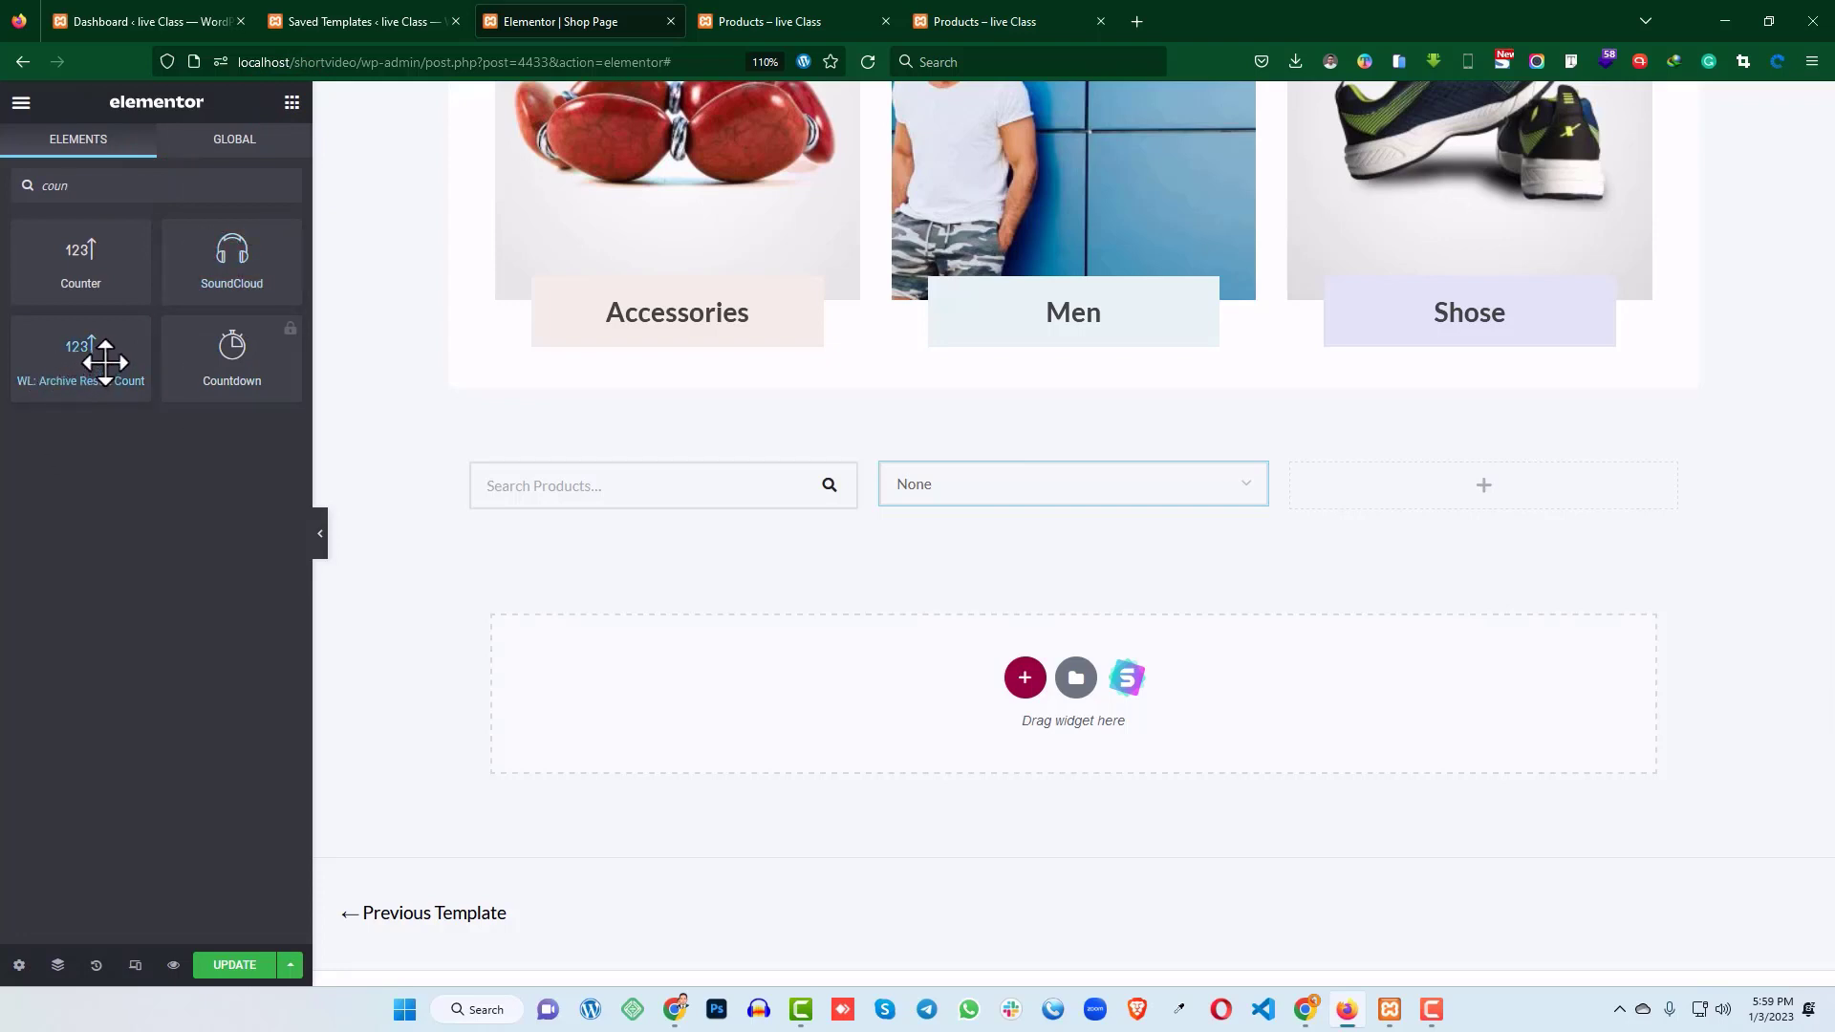
{"action": "left_click_drag", "start_coordinate": [80, 352], "coordinate": [1487, 488]}
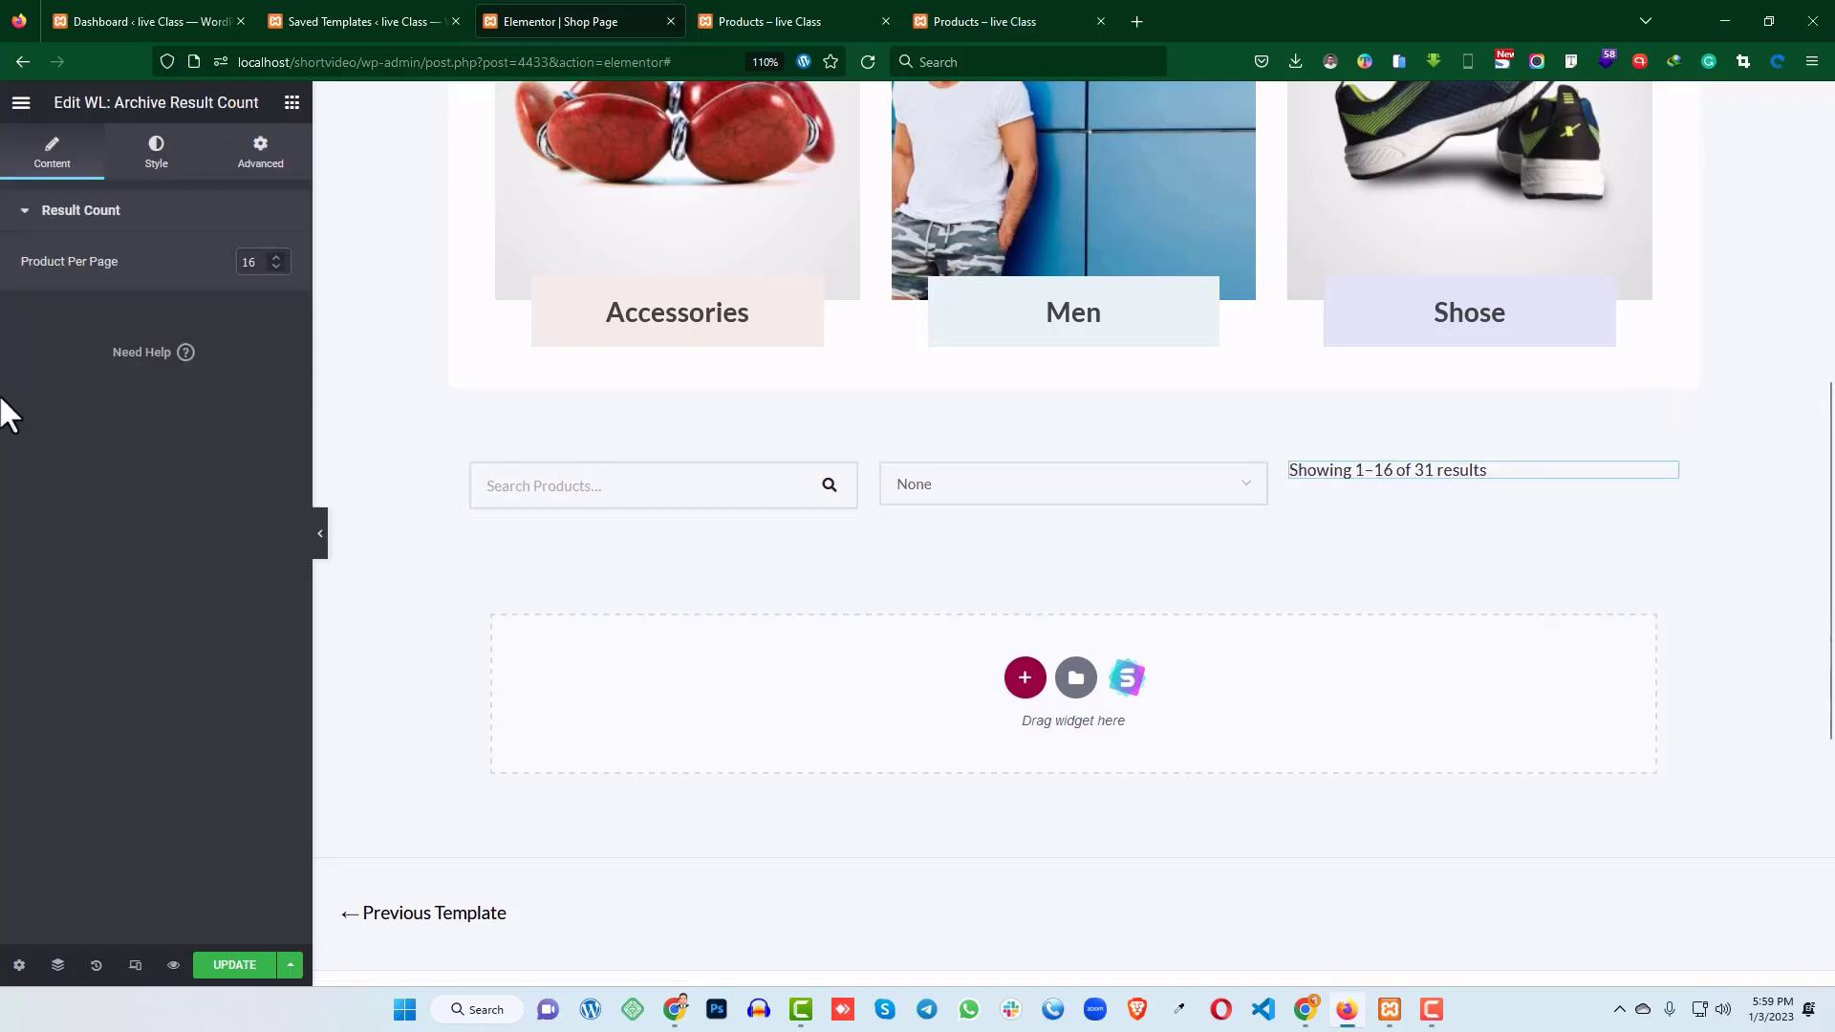
{"action": "type", "text": "1"}
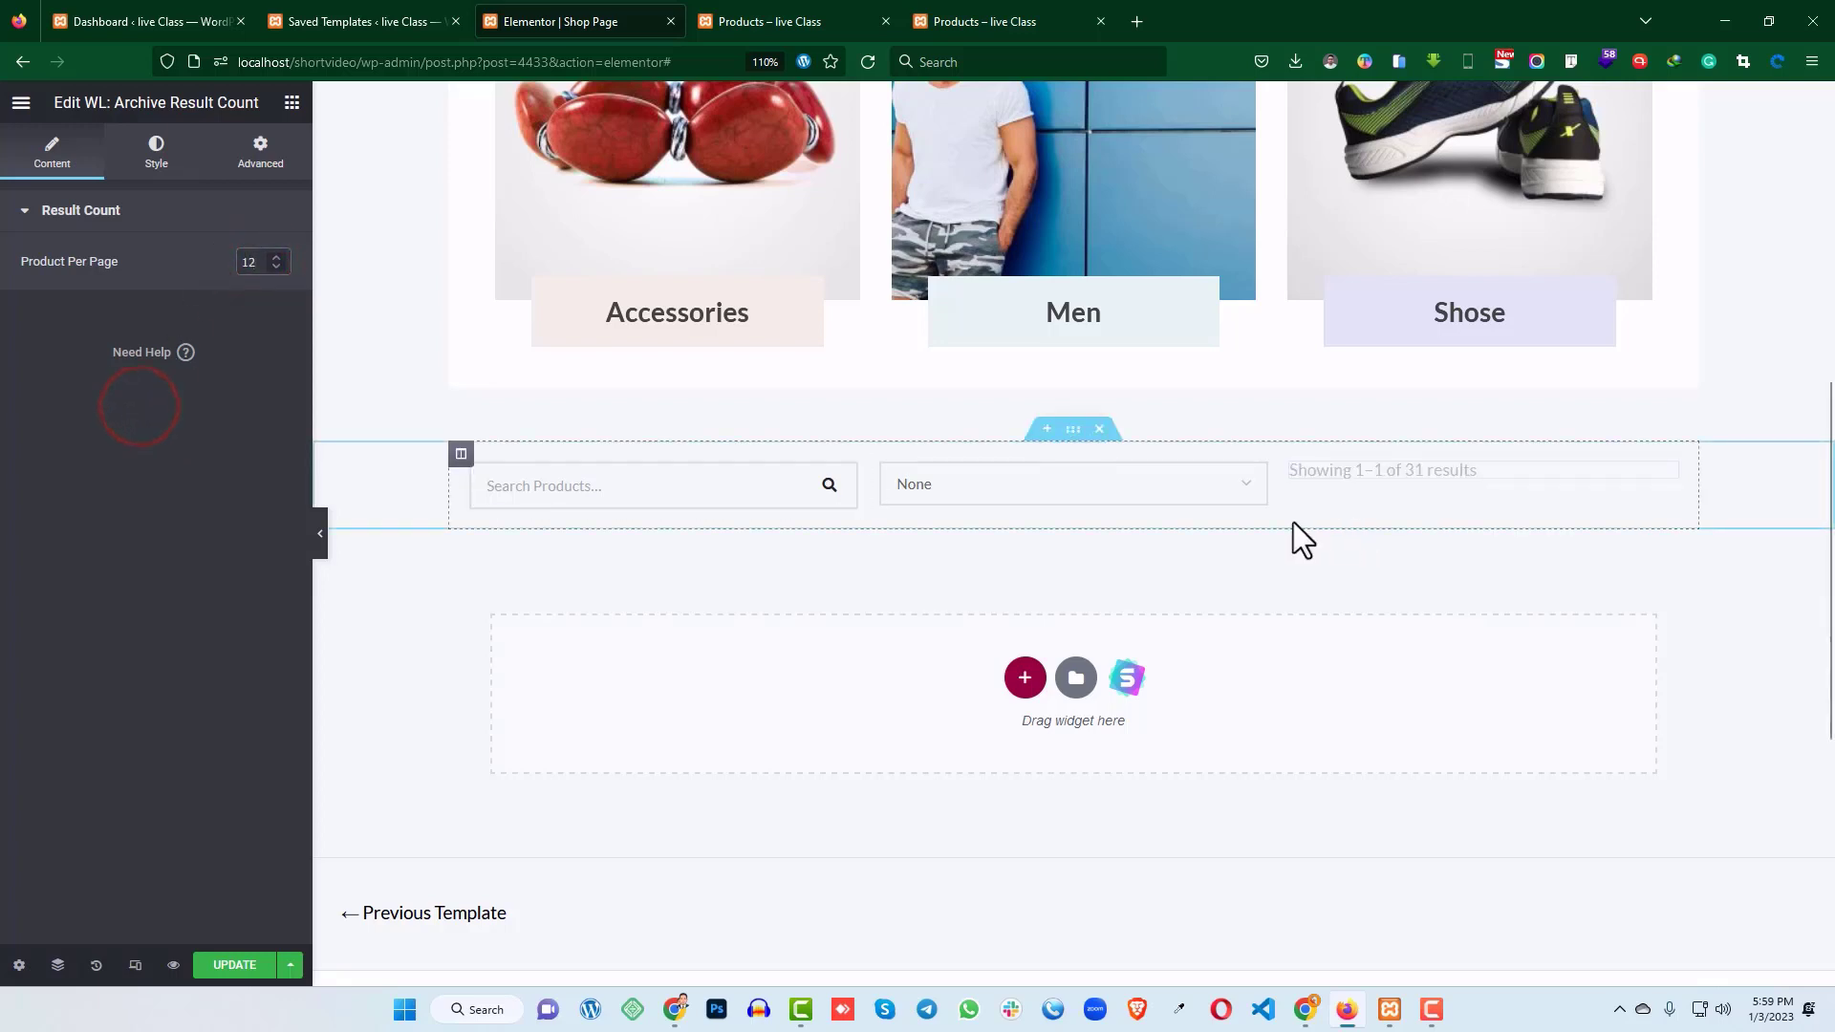
{"action": "scroll", "coordinate": [1290, 531], "scroll_direction": "down", "scroll_amount": 2}
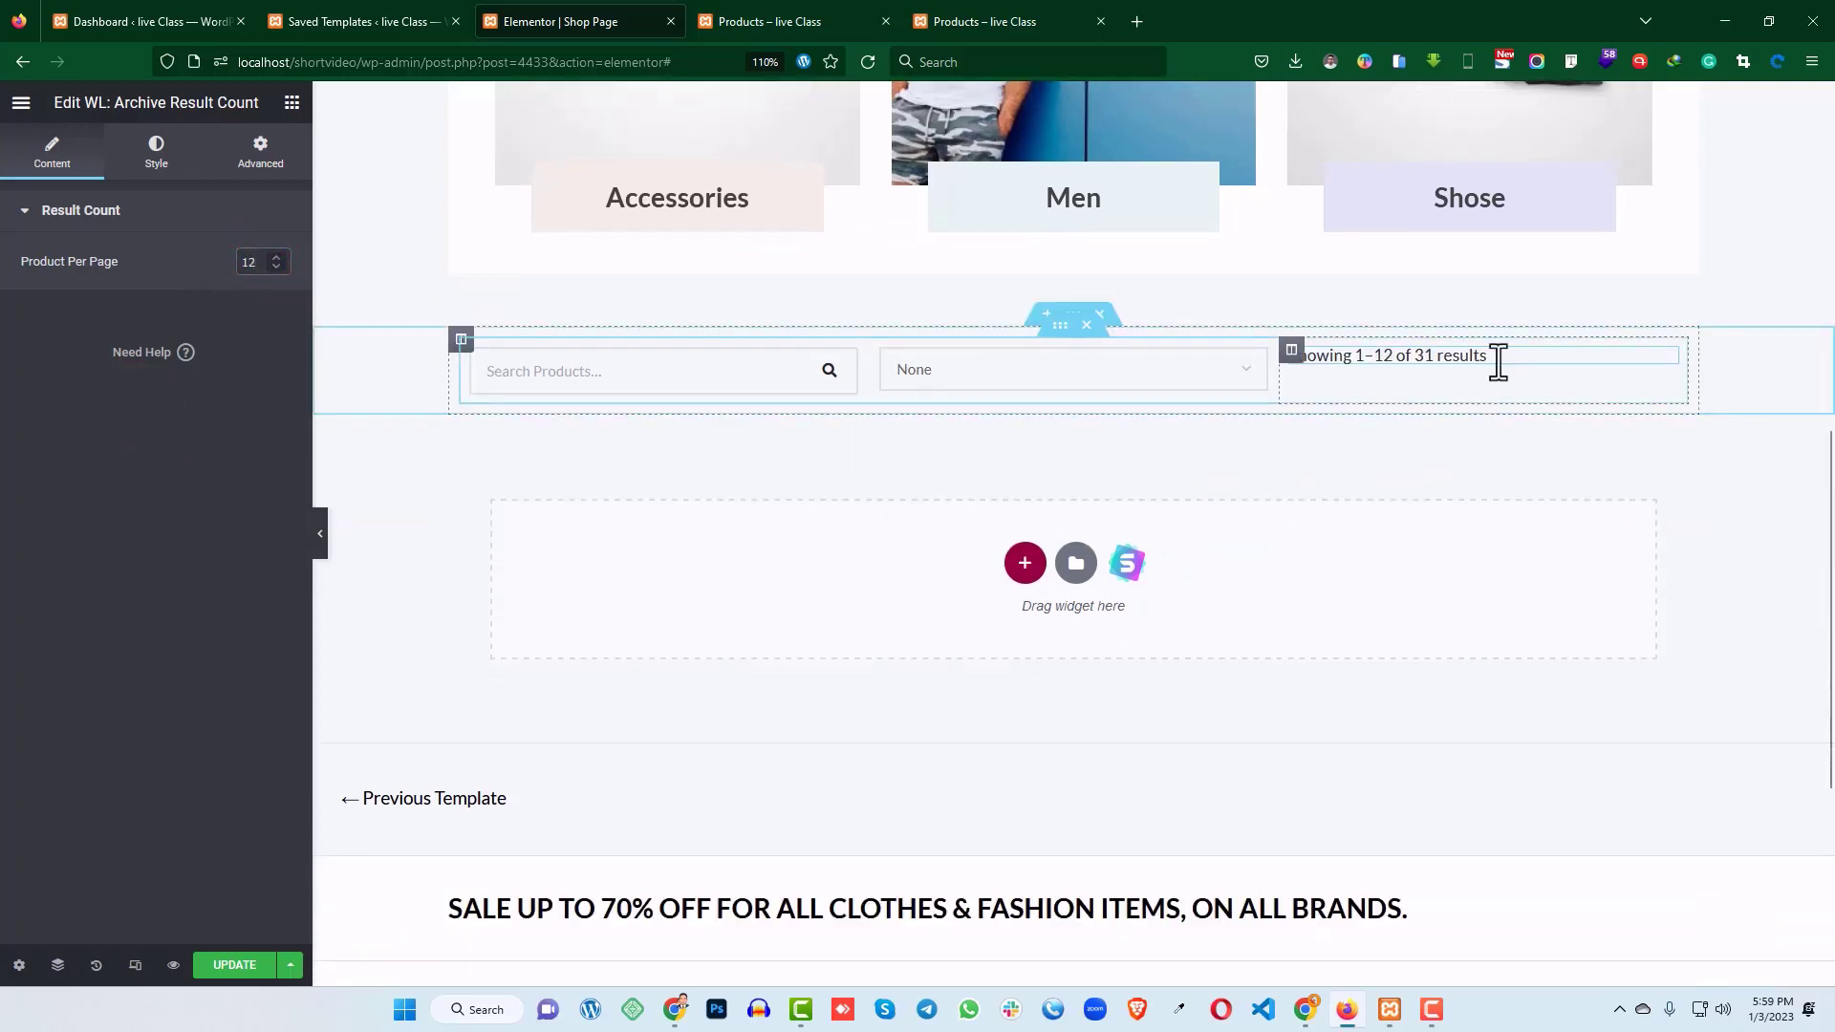
- Set the outer column around the filter row to Center horizontal alignment and Middle vertical alignment
{"action": "left_click", "coordinate": [462, 342]}
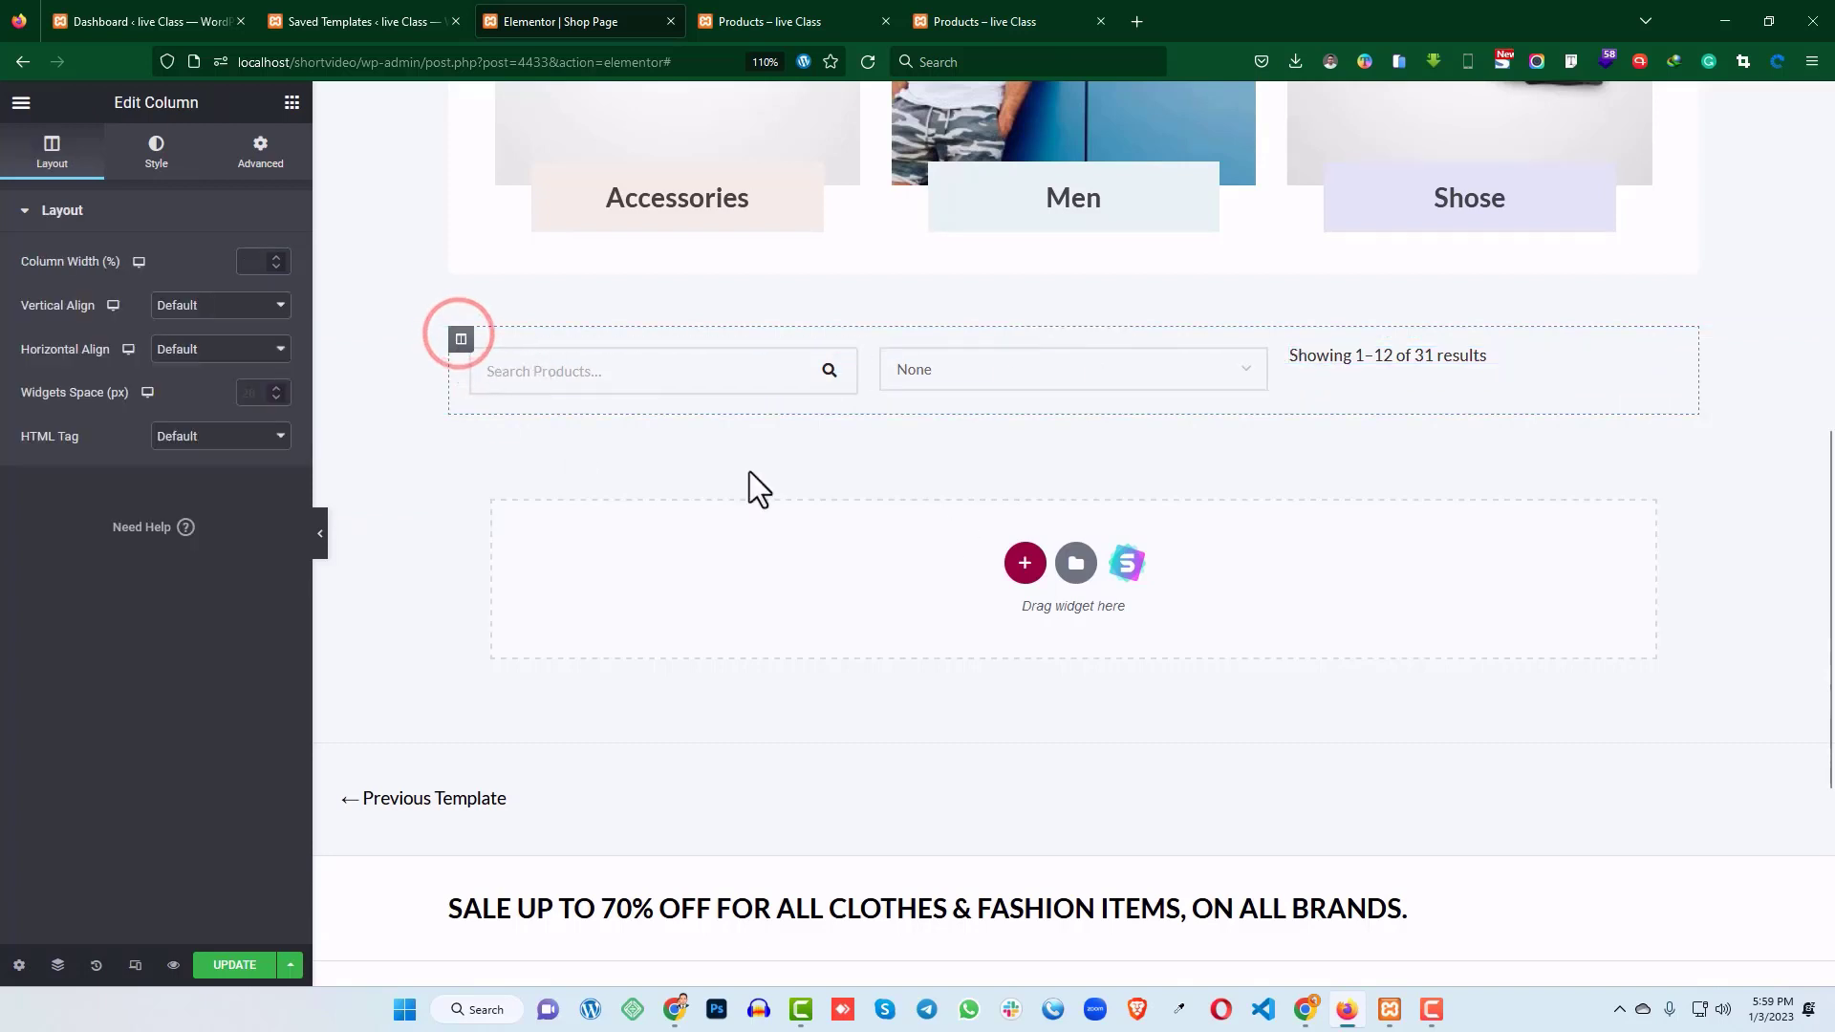
{"action": "left_click", "coordinate": [205, 350]}
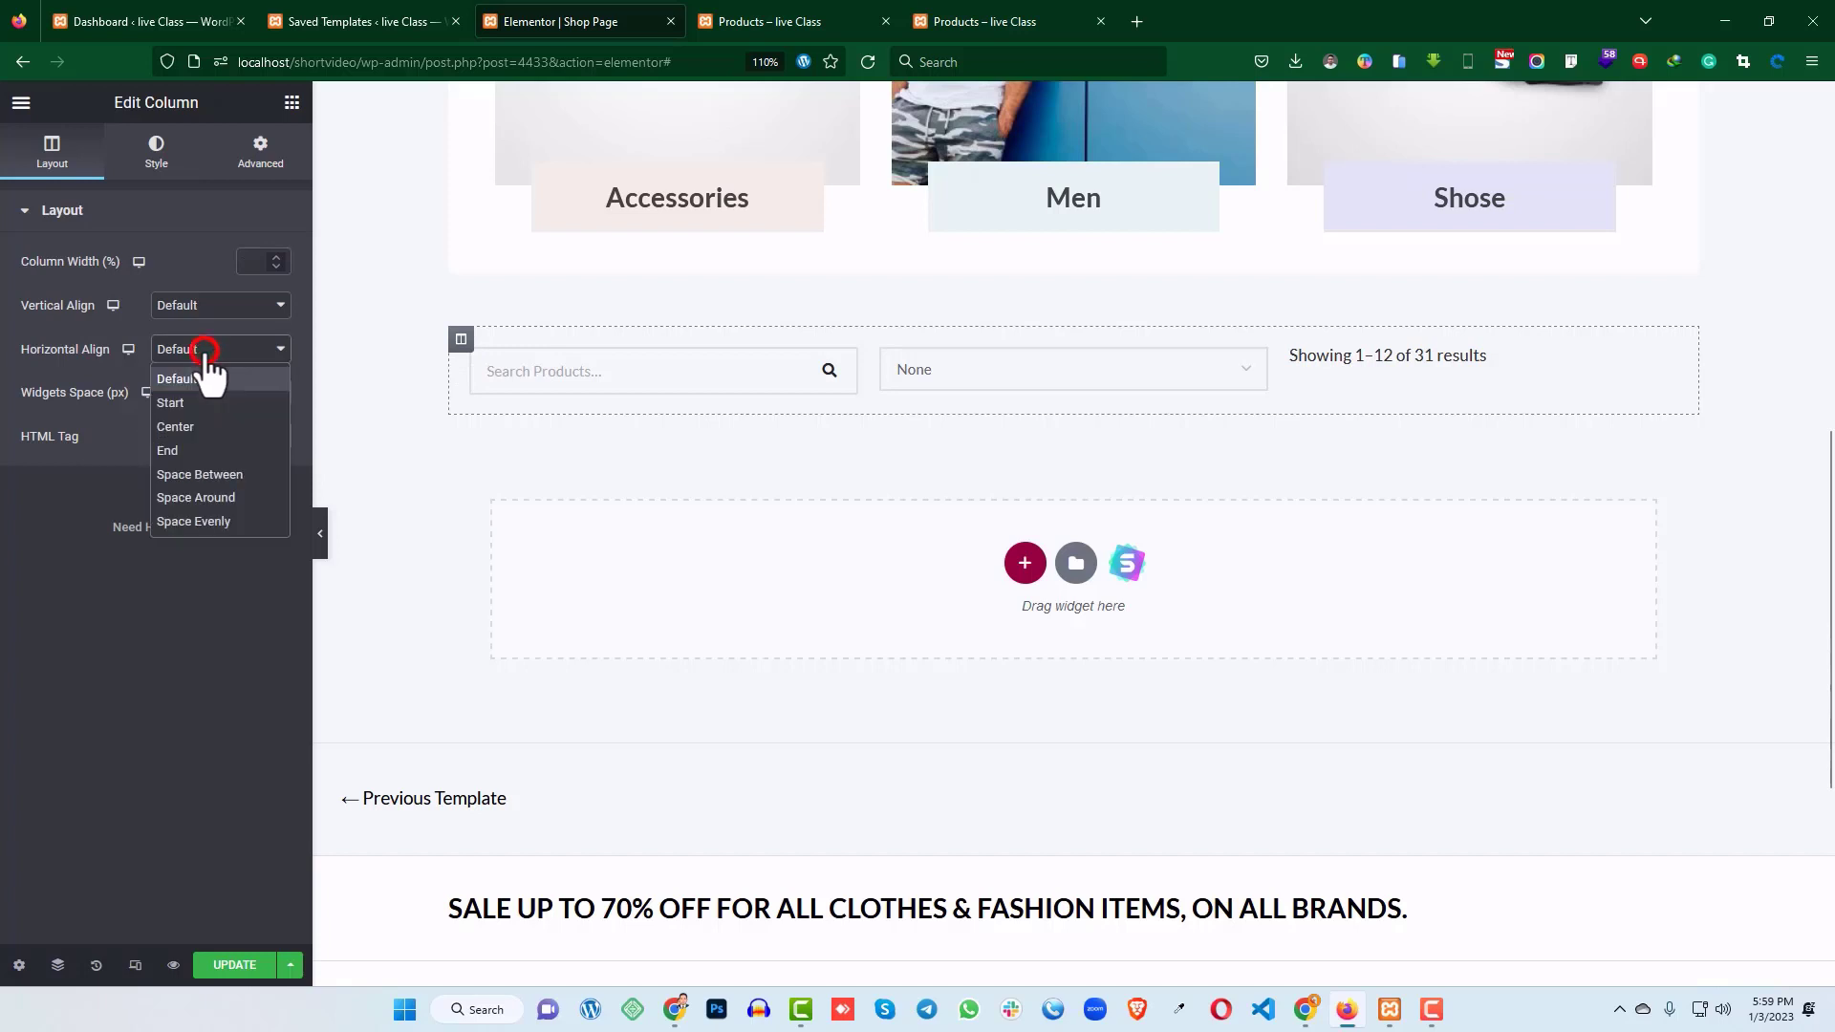
{"action": "left_click", "coordinate": [191, 428]}
{"action": "left_click", "coordinate": [197, 307]}
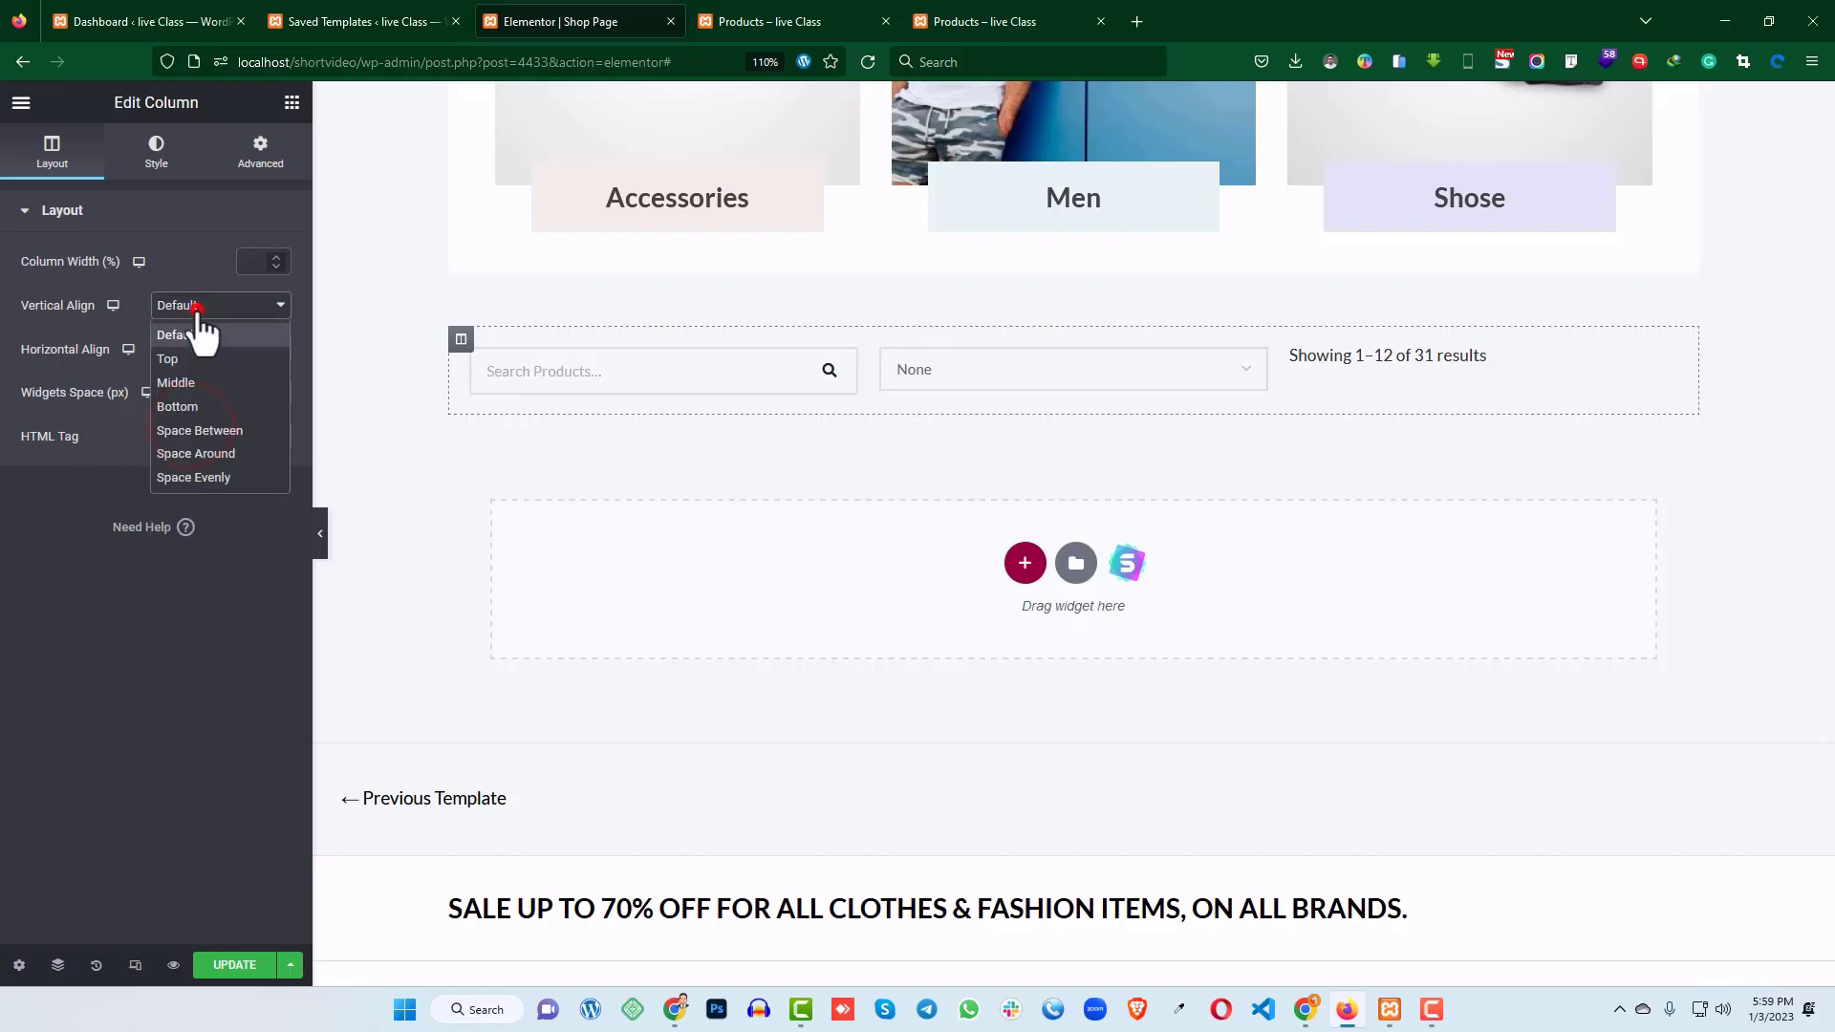
{"action": "left_click", "coordinate": [196, 381]}
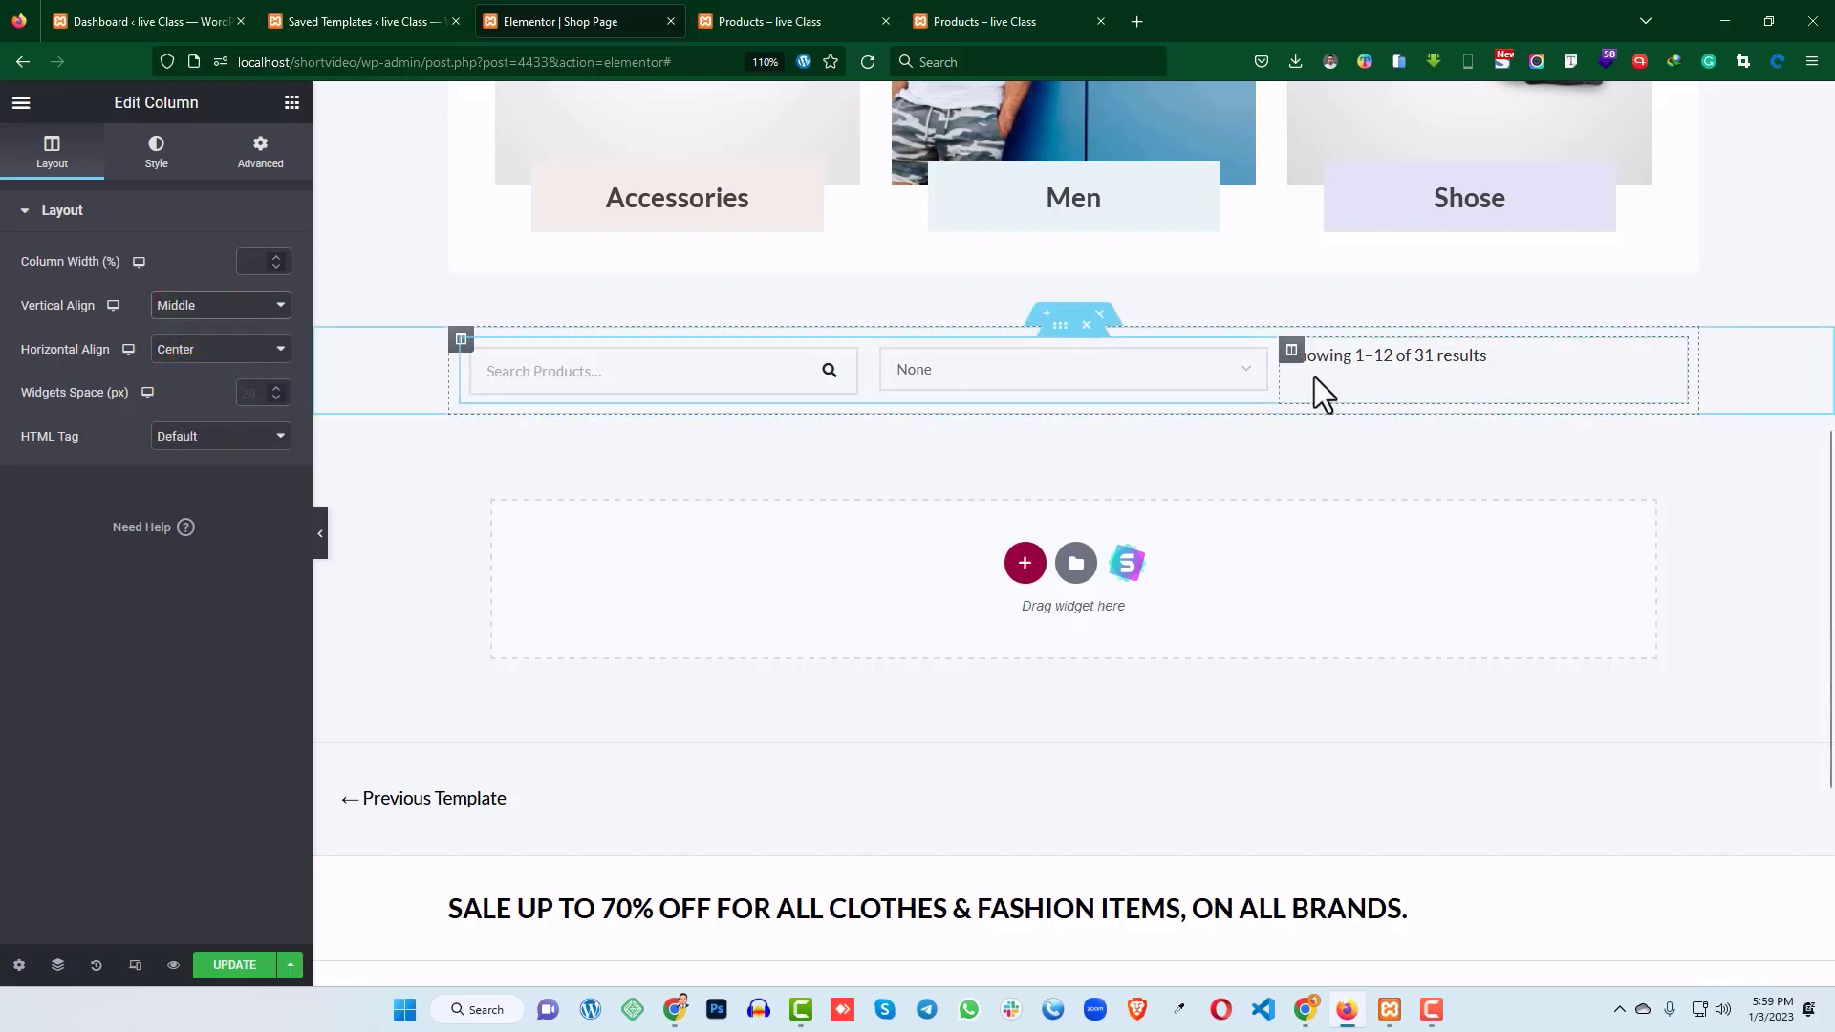
- Set the vertical alignment of the result count column and the sort-by column to Middle, keeping the Default horizontal alignment
{"action": "left_click", "coordinate": [229, 349]}
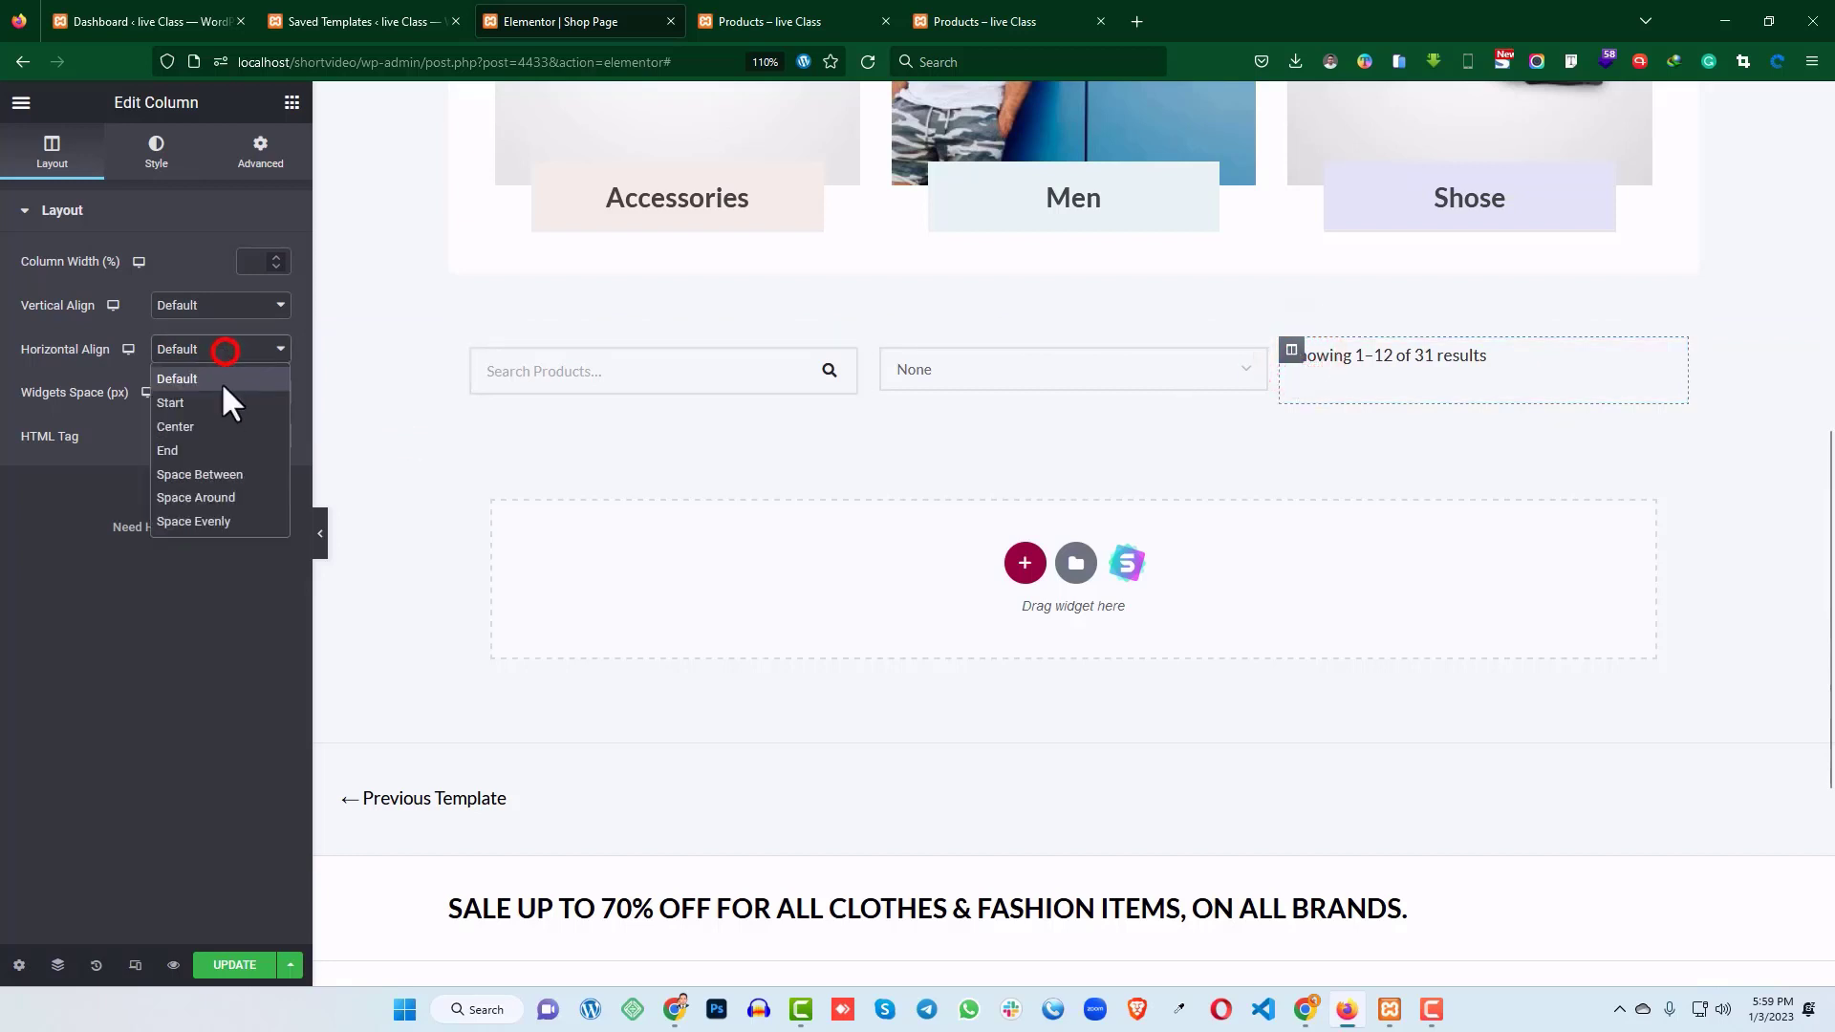
{"action": "left_click", "coordinate": [206, 379]}
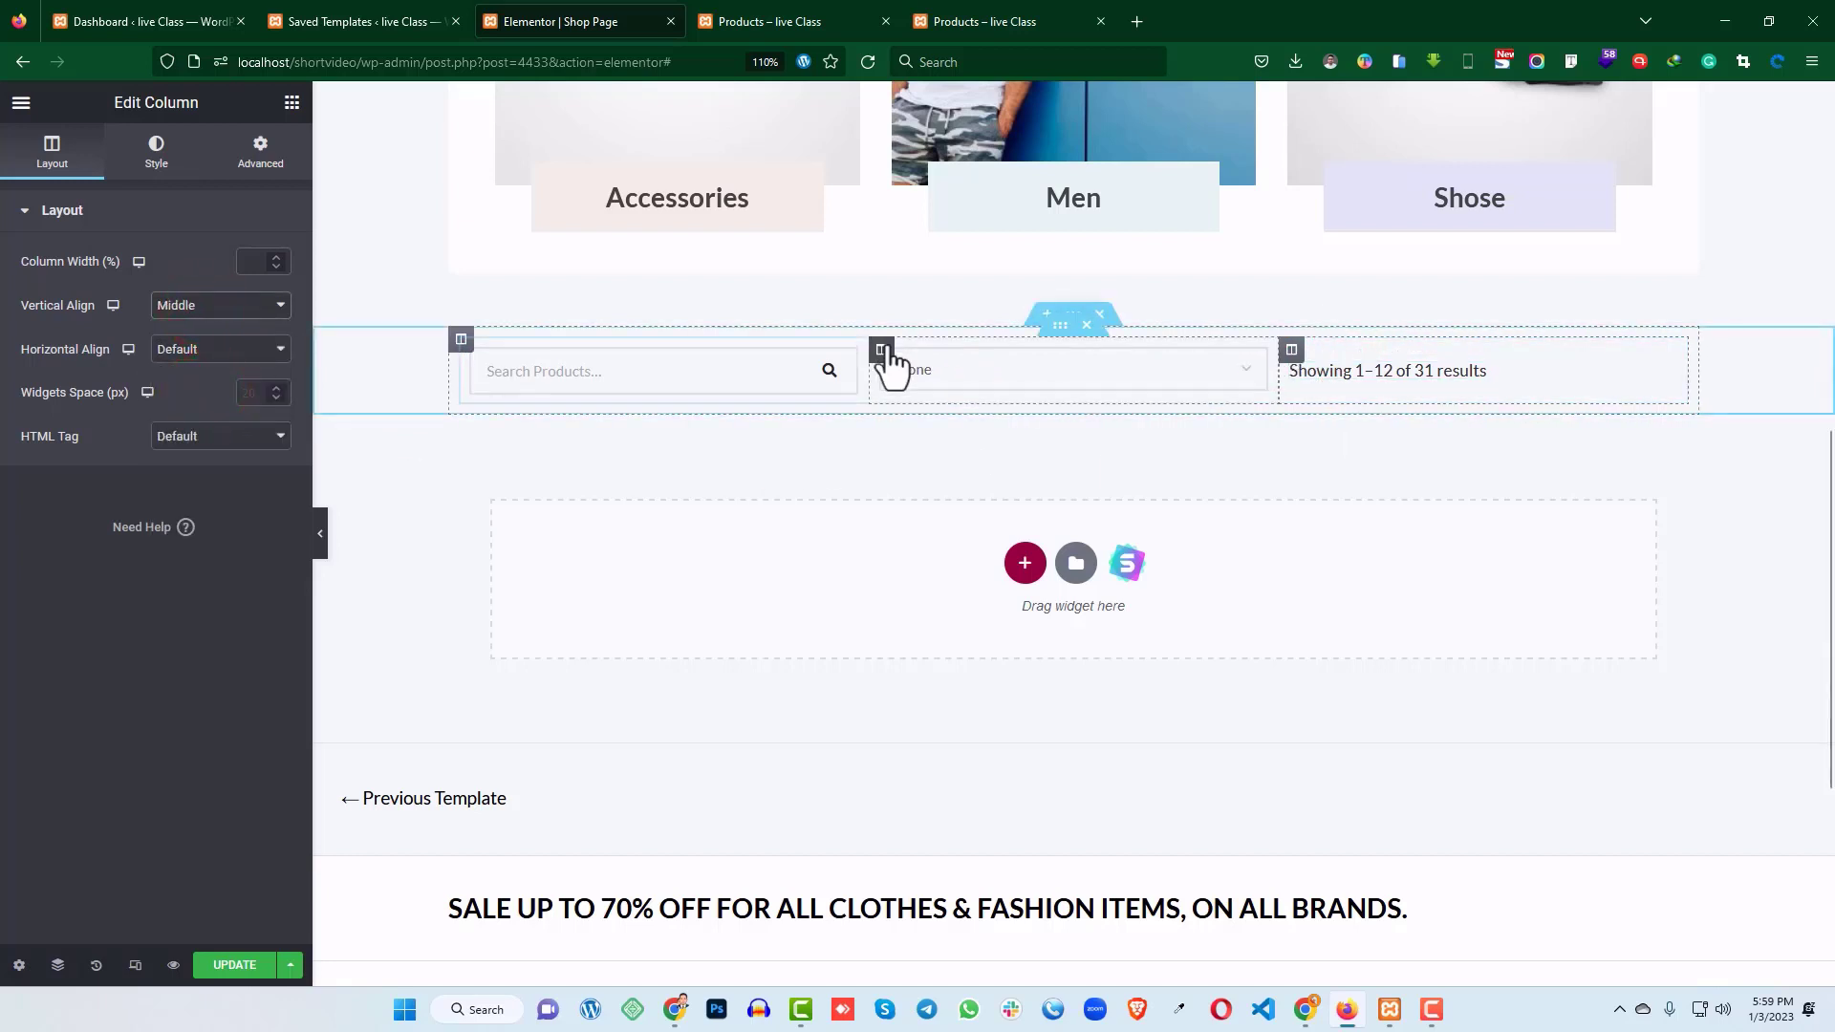
{"action": "left_click", "coordinate": [881, 349]}
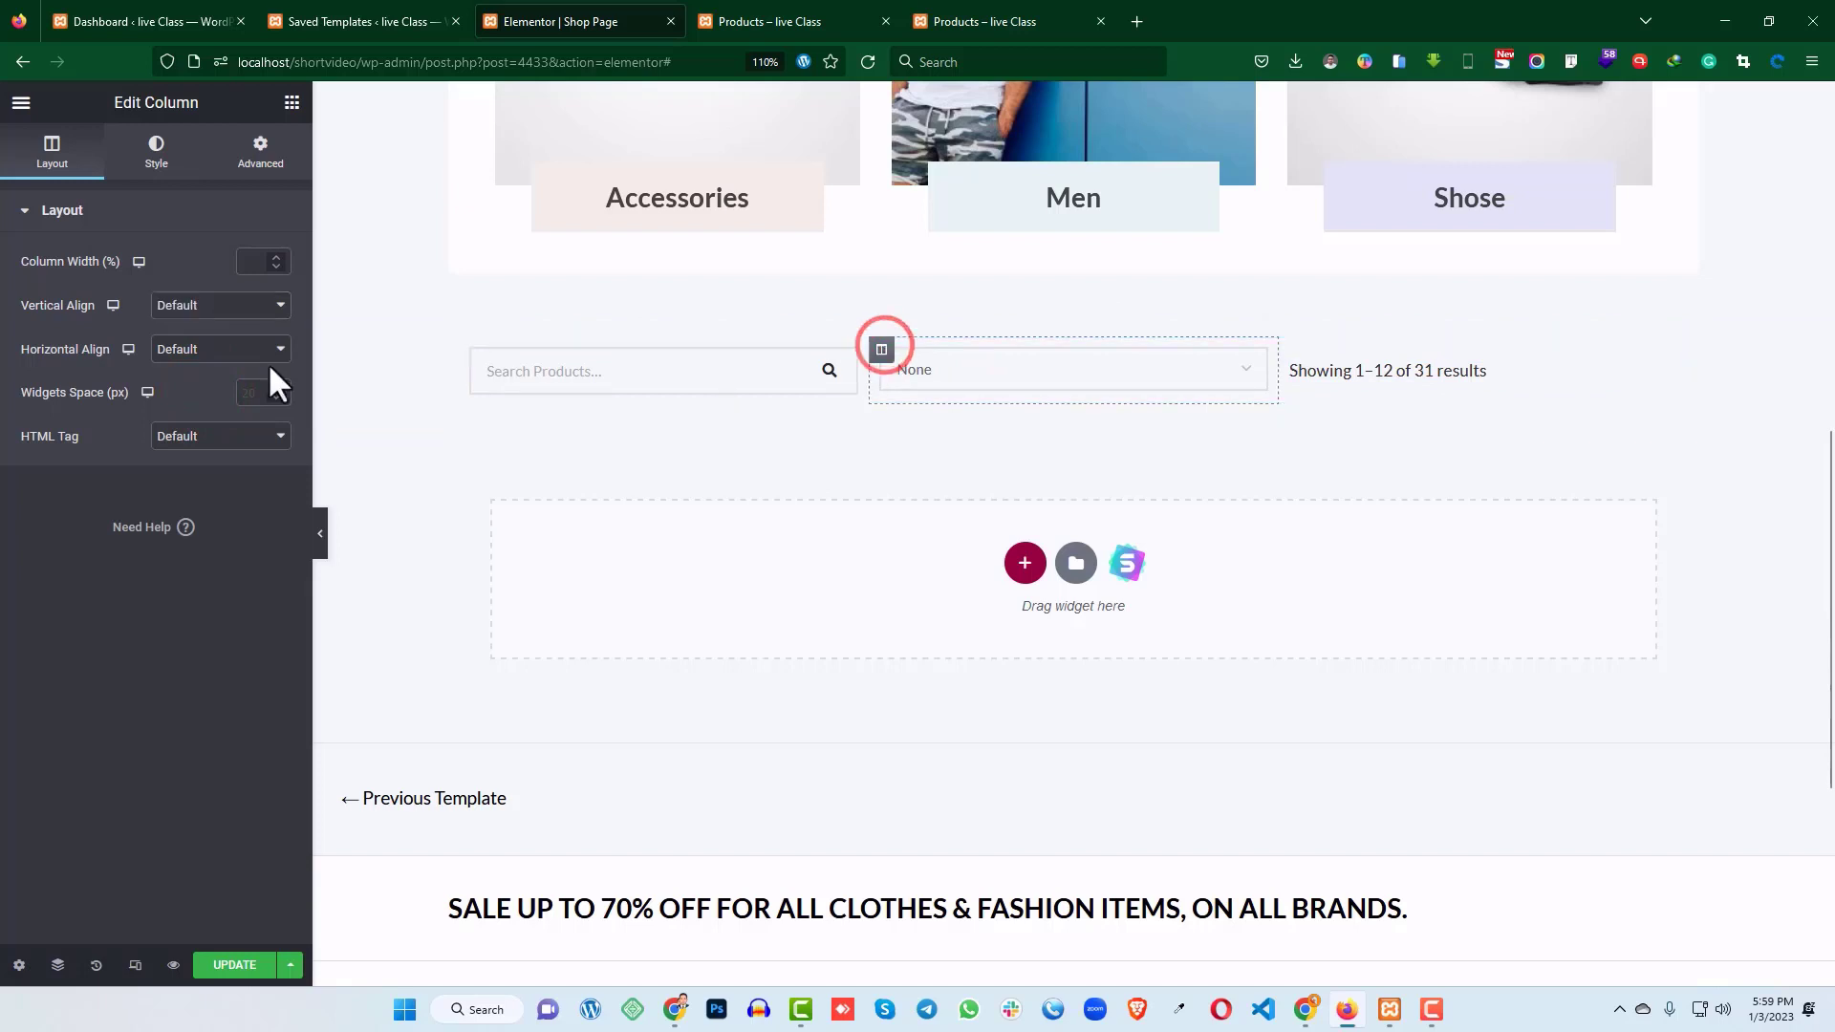
{"action": "left_click", "coordinate": [198, 310]}
{"action": "left_click", "coordinate": [201, 384]}
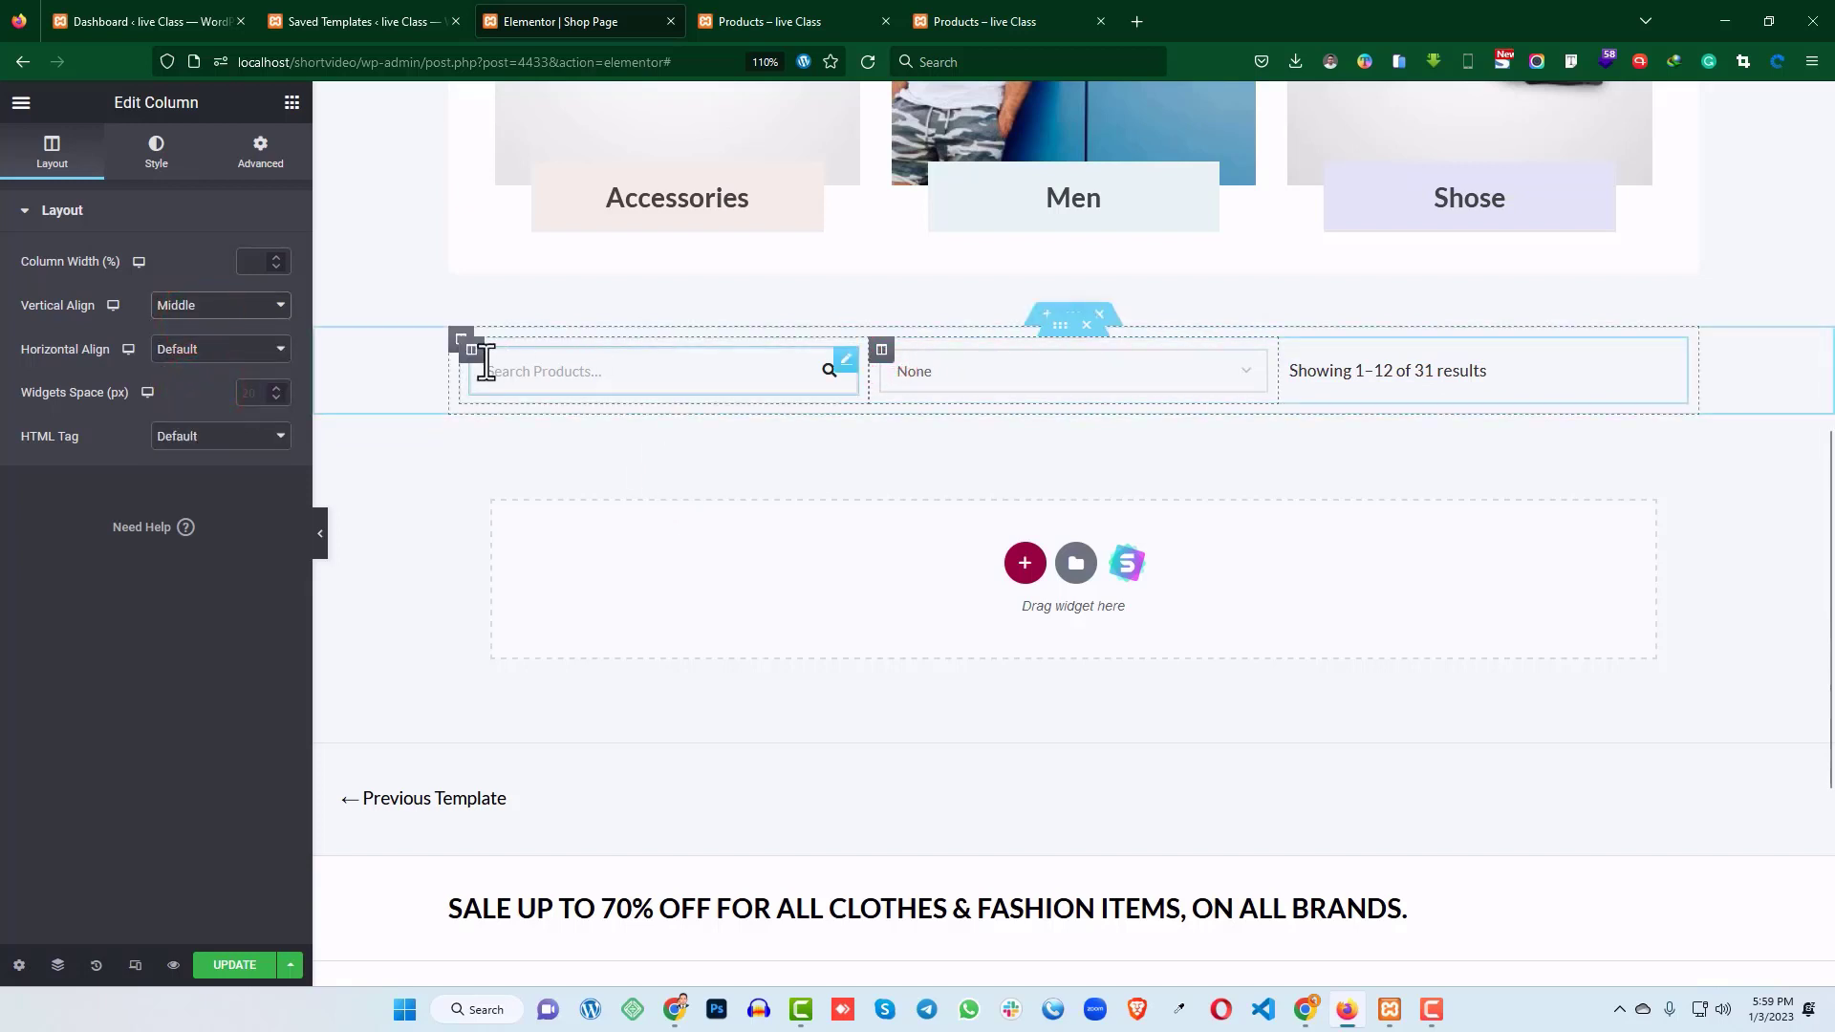
- Reset the horizontal alignment of the outer column around the filter row to Default
{"action": "left_click", "coordinate": [460, 335]}
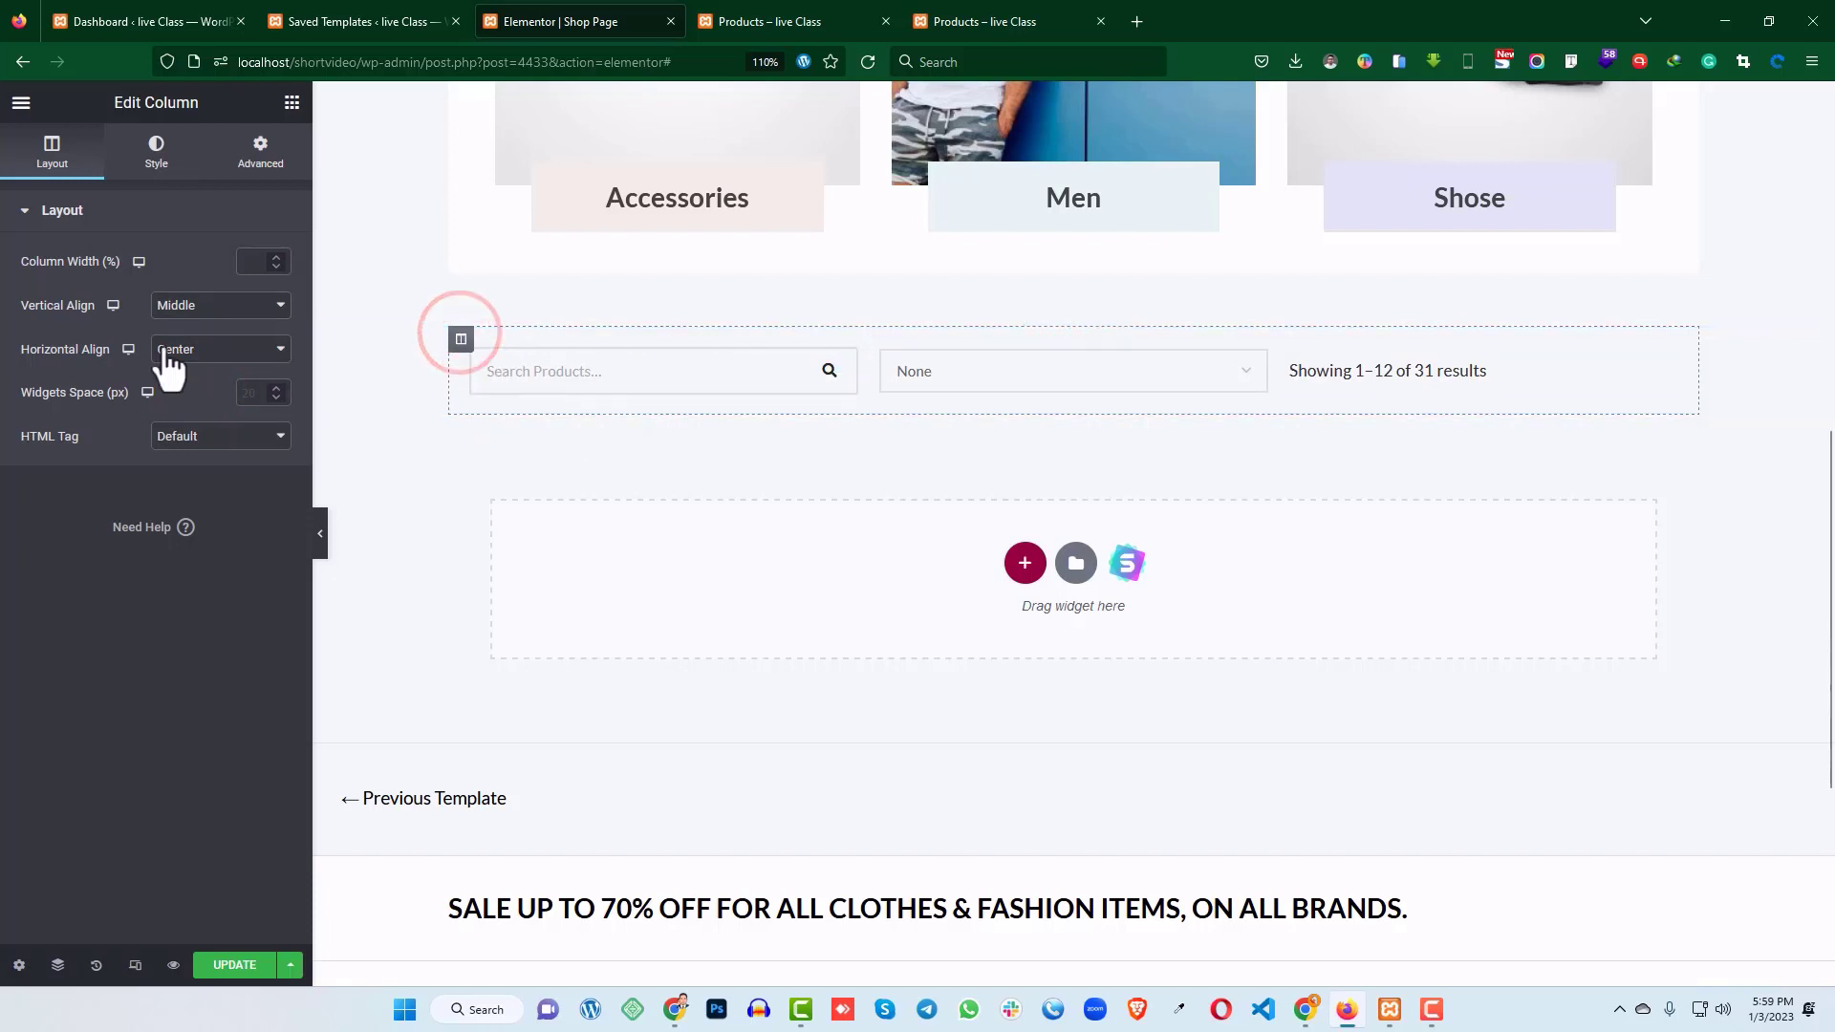
{"action": "left_click", "coordinate": [177, 348]}
{"action": "left_click", "coordinate": [192, 378]}
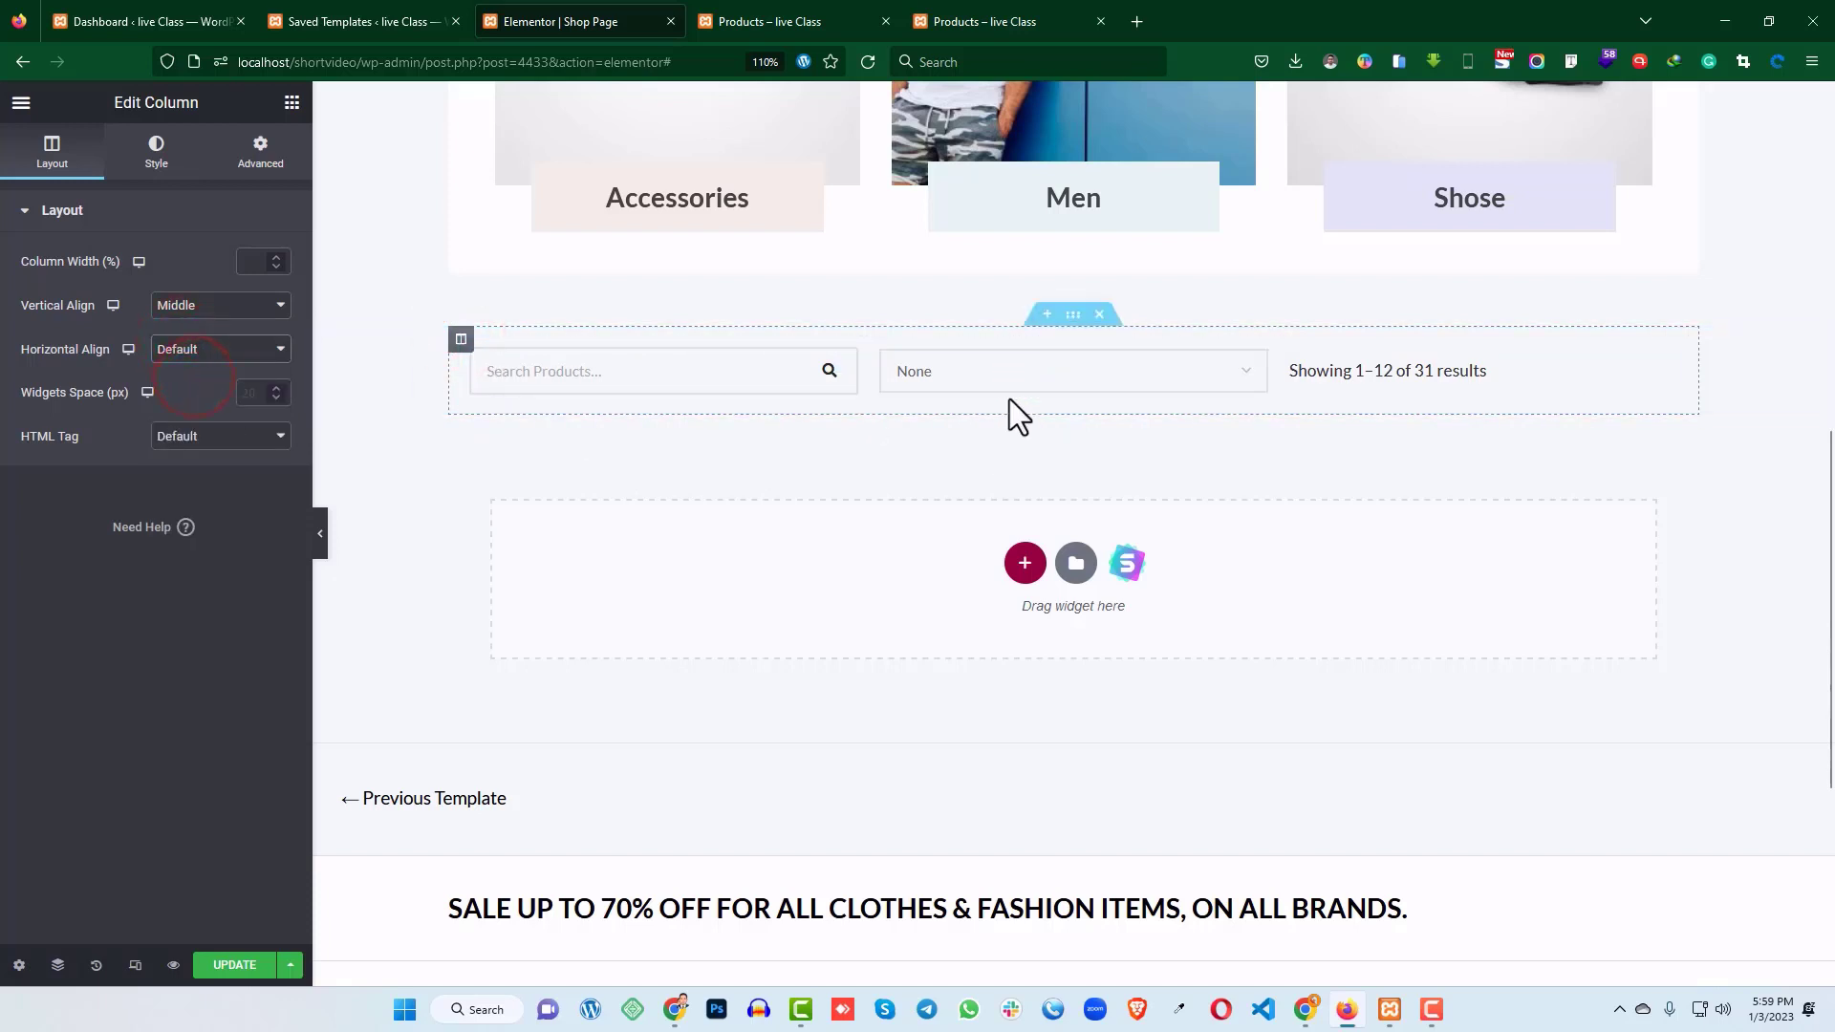
- Check the reference page's product grid, search the widgets for "produ" and place WL: Universal Product Layout below the filter row
{"action": "left_click", "coordinate": [880, 17]}
{"action": "scroll", "coordinate": [361, 559], "scroll_direction": "down", "scroll_amount": 3}
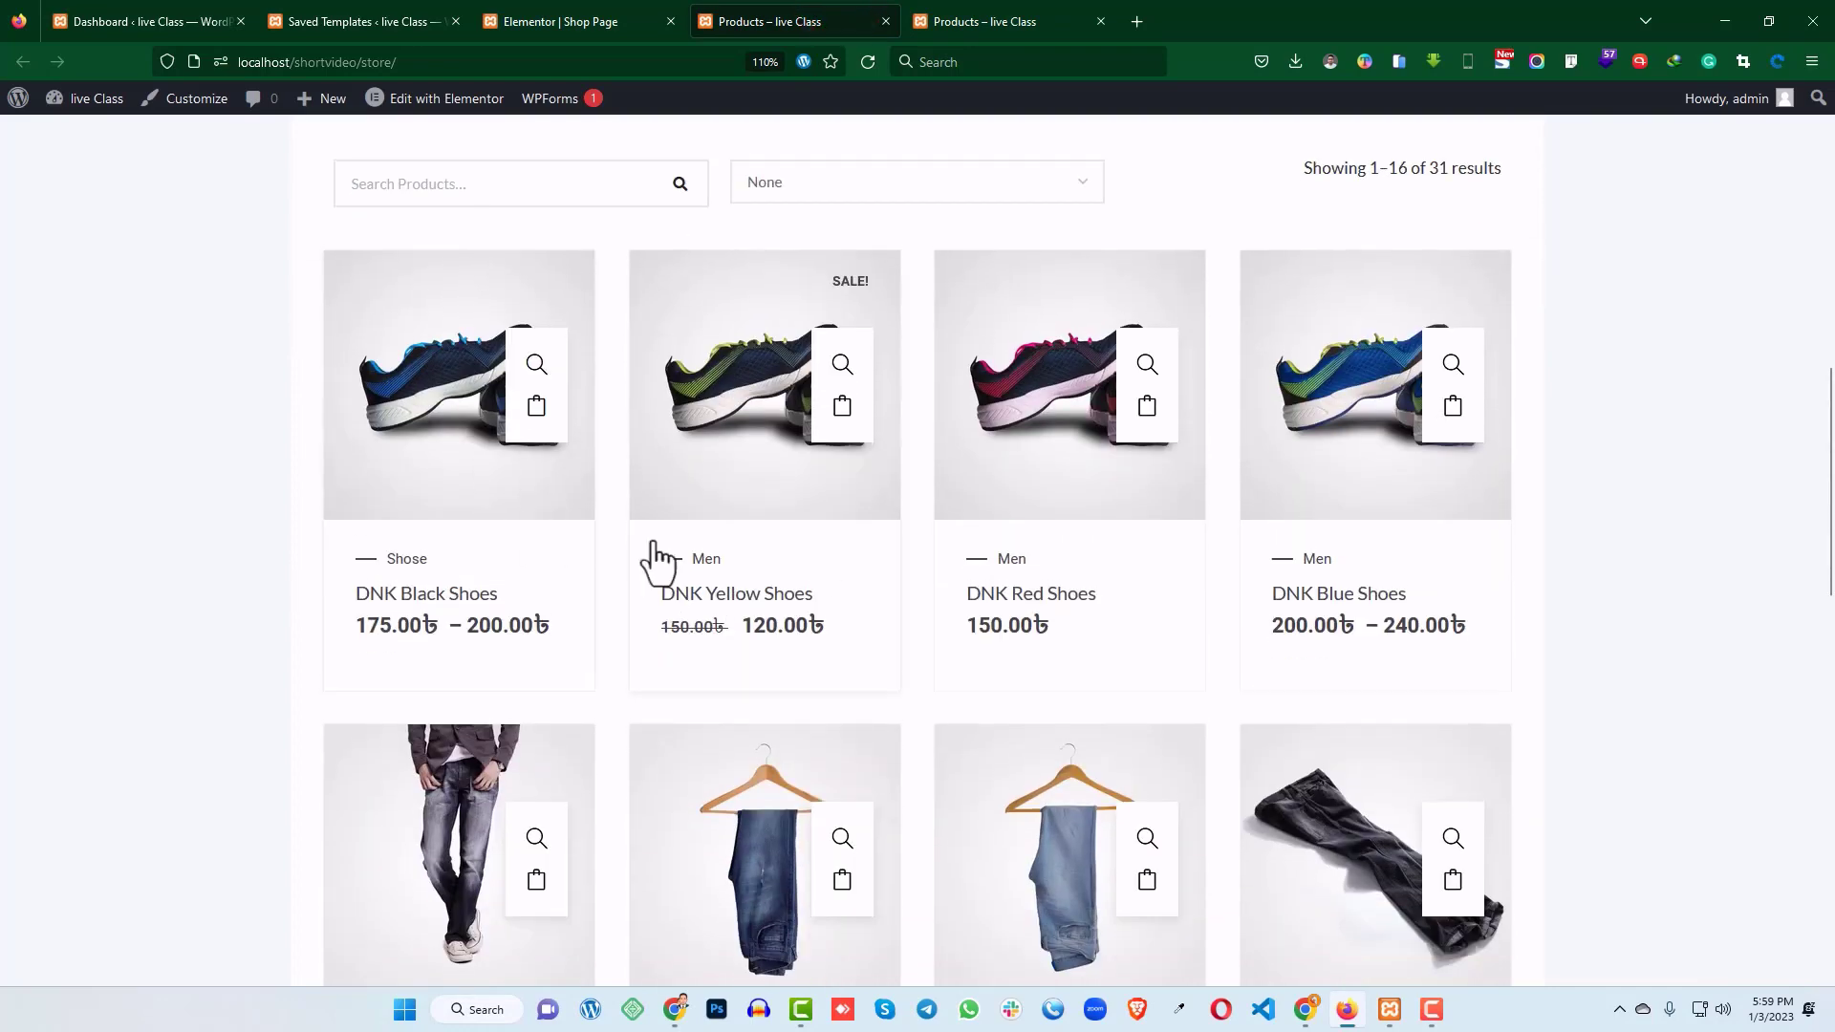
{"action": "scroll", "coordinate": [647, 561], "scroll_direction": "up", "scroll_amount": 3}
{"action": "left_click", "coordinate": [604, 23]}
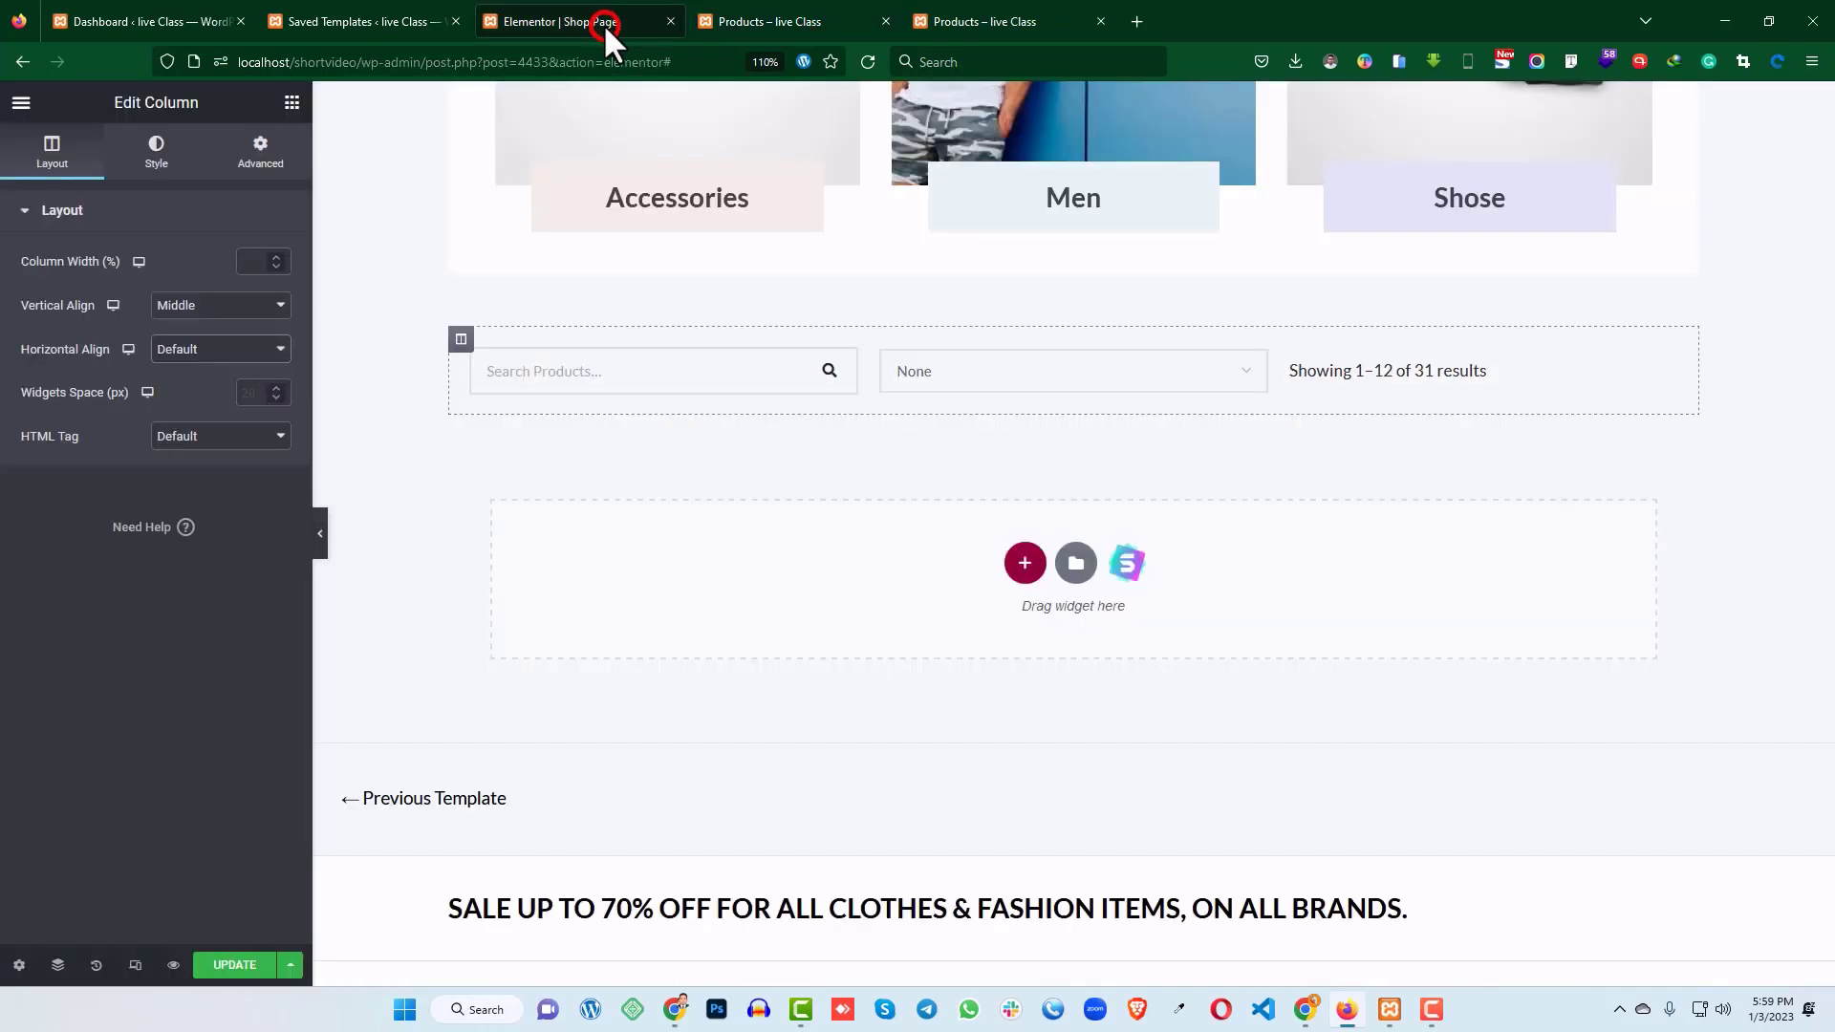
{"action": "left_click", "coordinate": [292, 103]}
{"action": "left_click", "coordinate": [67, 187]}
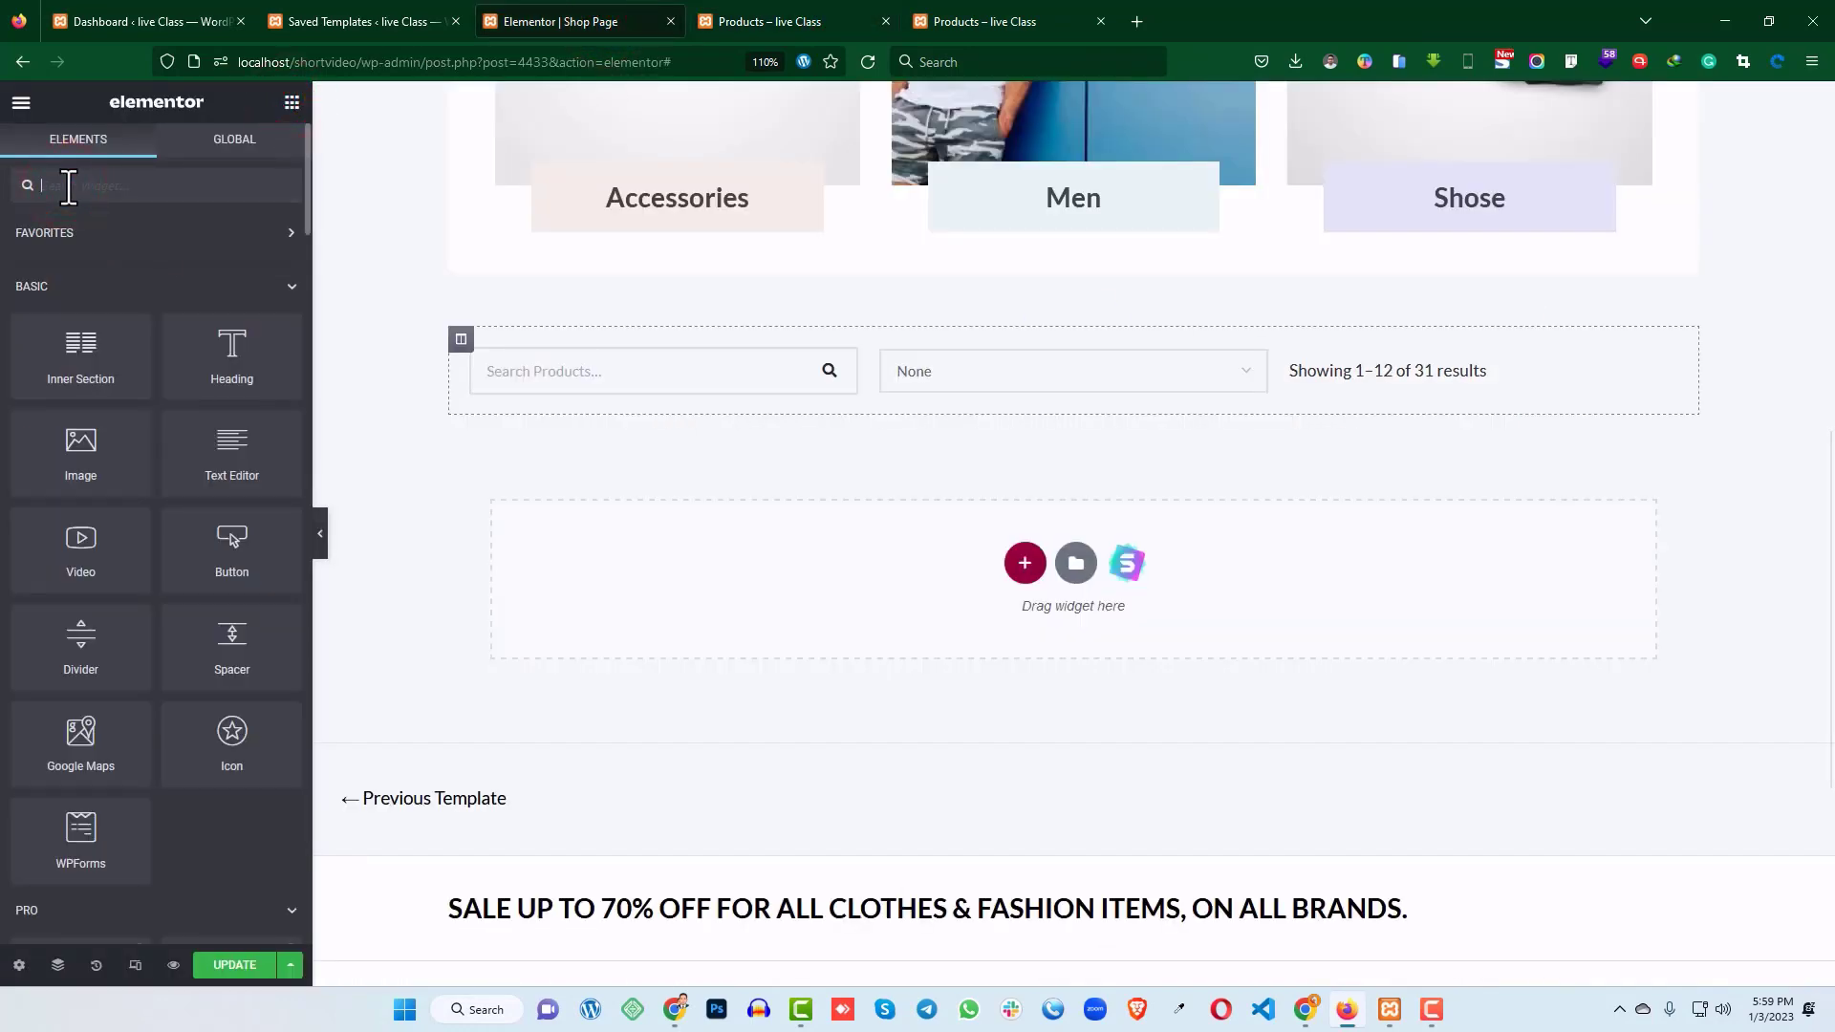
{"action": "type", "text": "pro"}
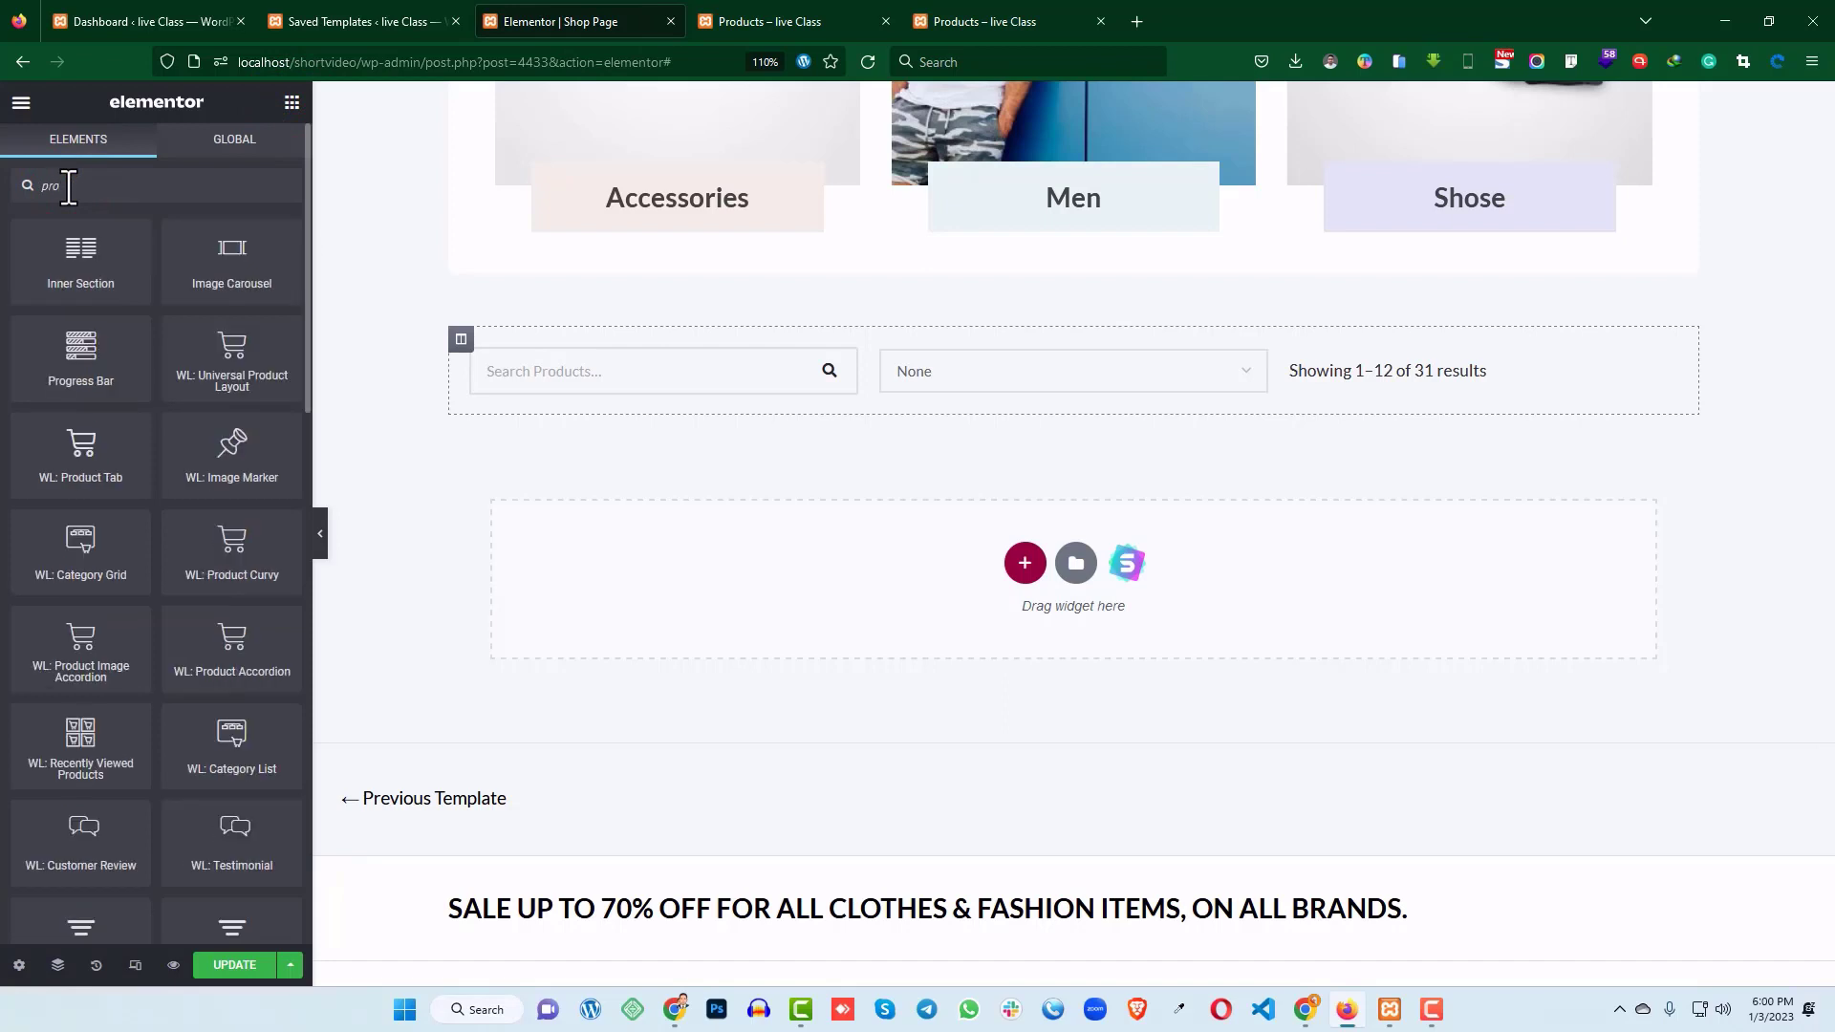
{"action": "type", "text": "du"}
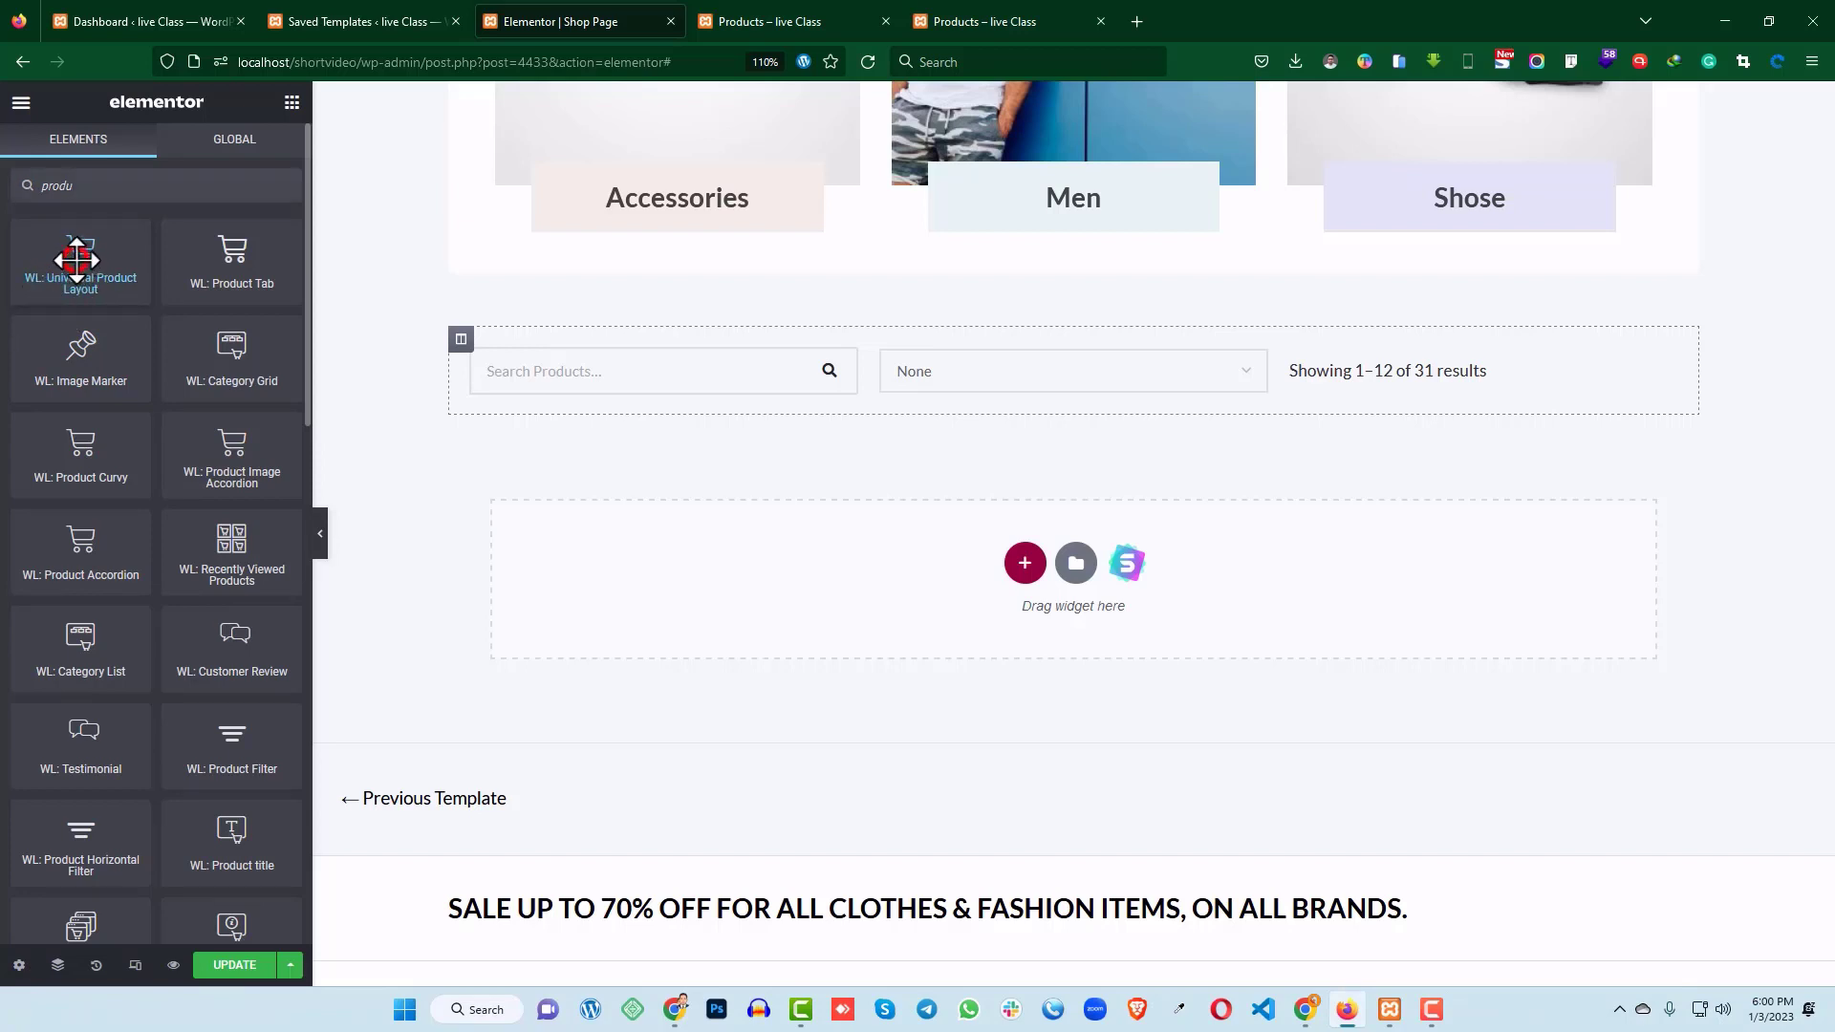
{"action": "left_click_drag", "start_coordinate": [78, 260], "coordinate": [998, 398]}
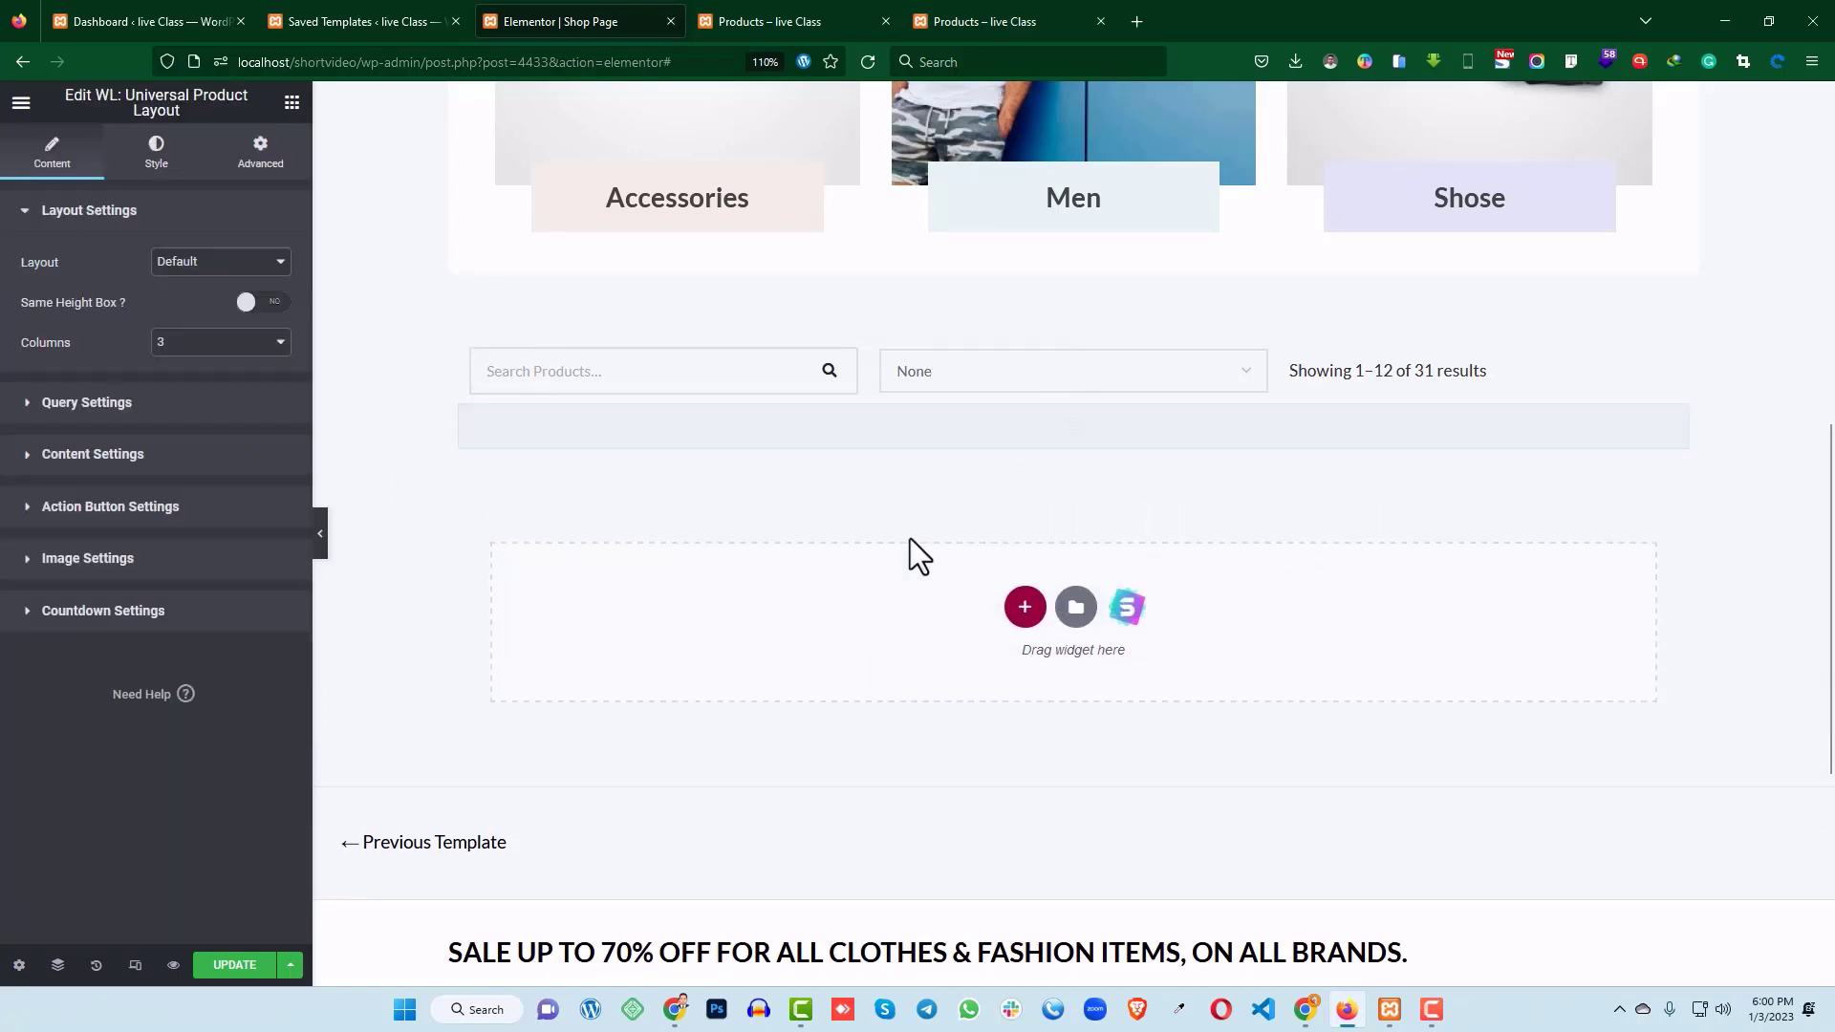
{"action": "scroll", "coordinate": [715, 549], "scroll_direction": "down", "scroll_amount": 3}
{"action": "scroll", "coordinate": [724, 559], "scroll_direction": "down", "scroll_amount": 2}
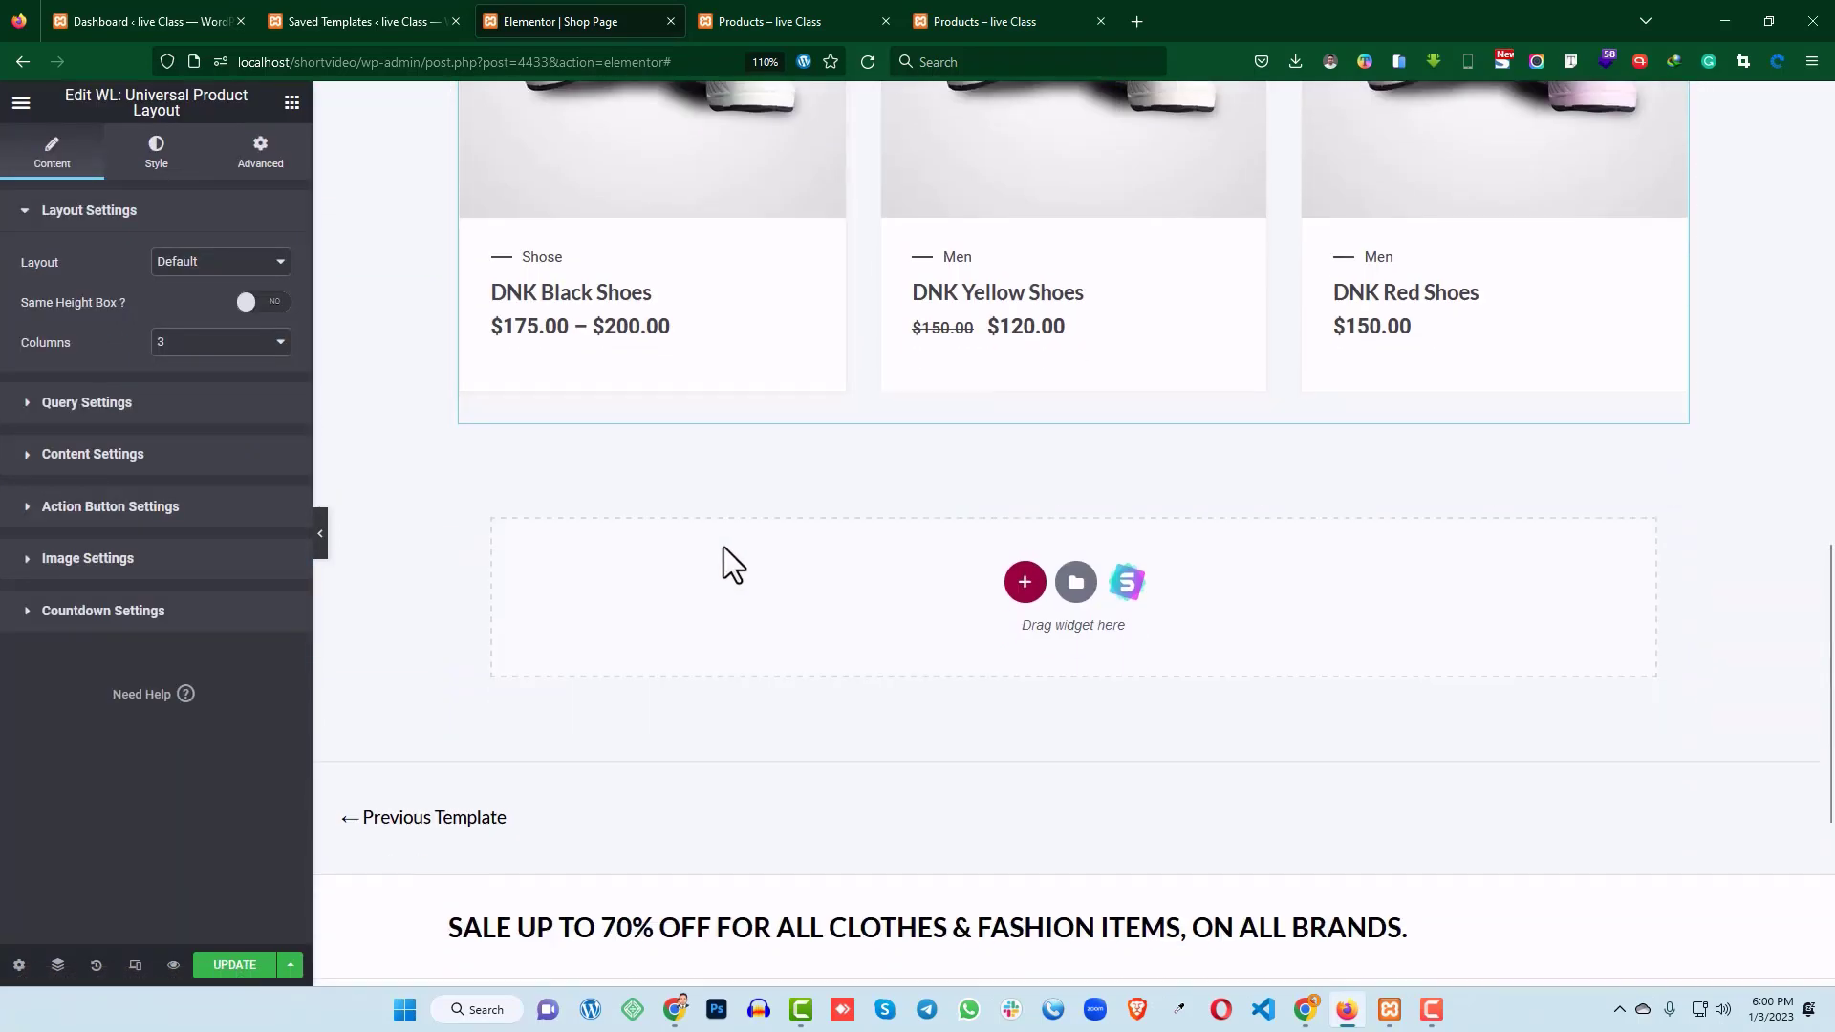
{"action": "scroll", "coordinate": [688, 578], "scroll_direction": "up", "scroll_amount": 3}
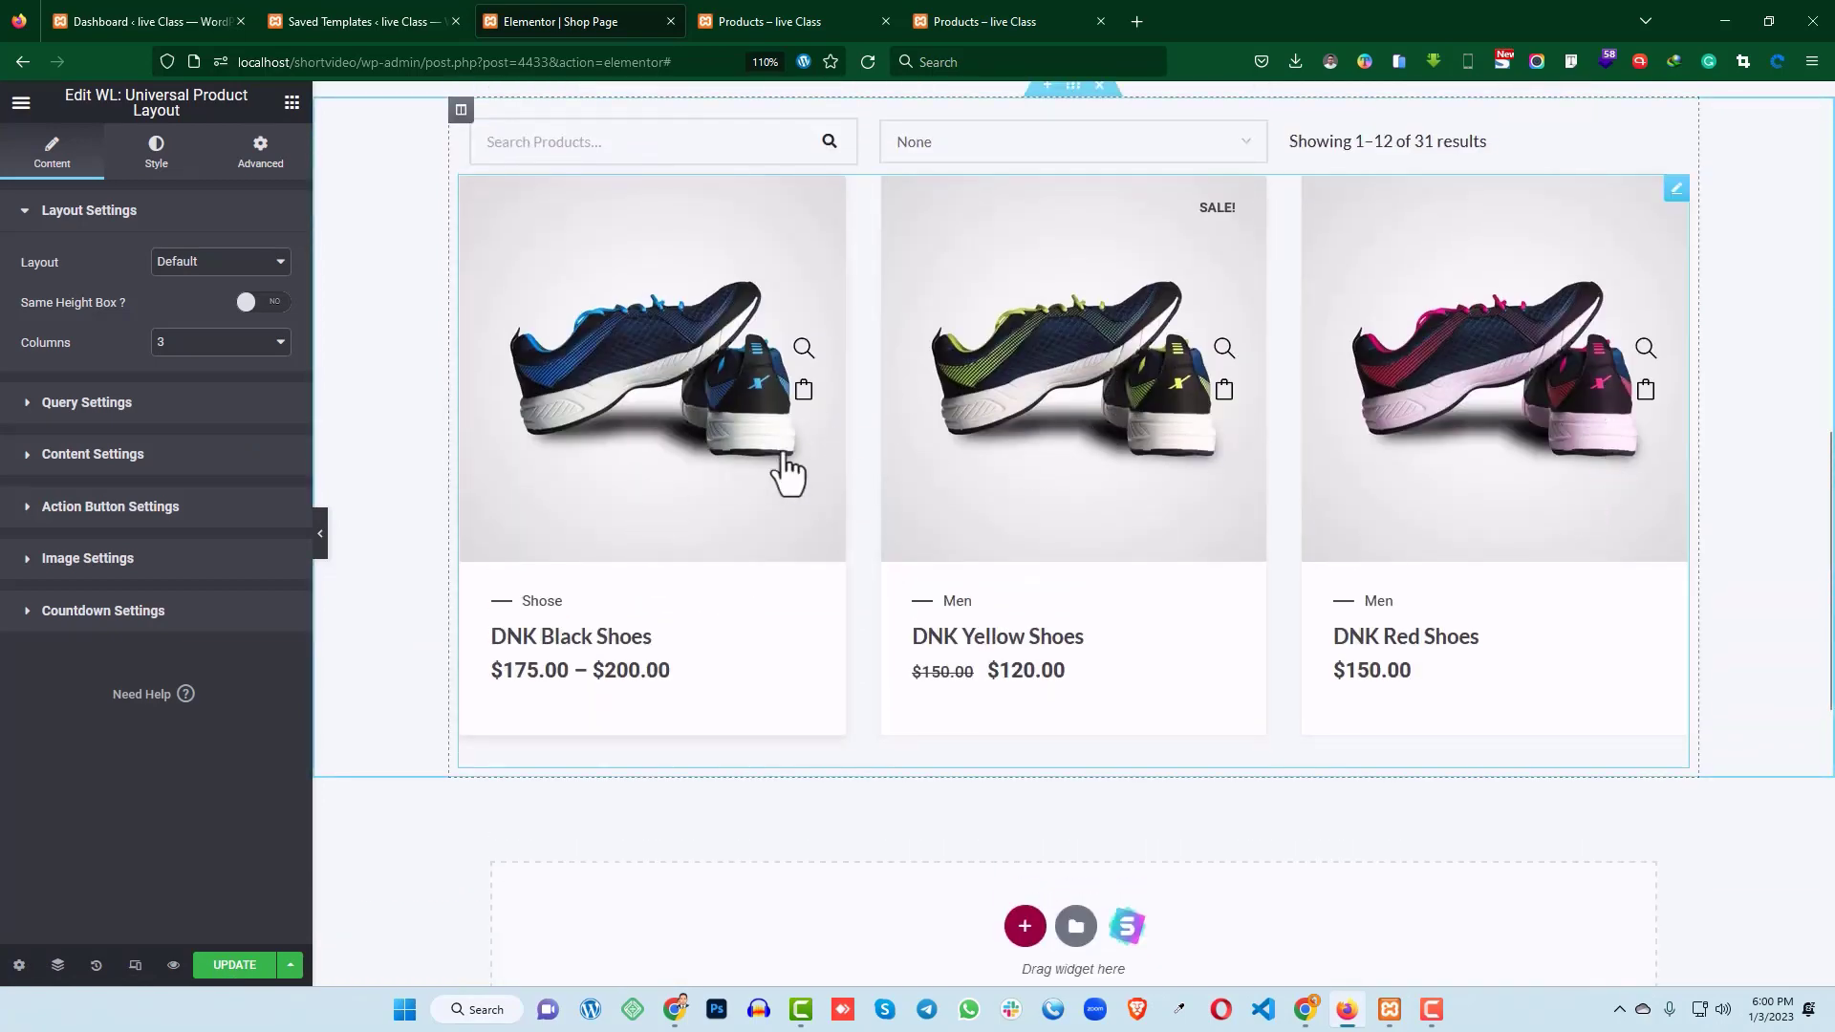
{"action": "scroll", "coordinate": [971, 430], "scroll_direction": "up", "scroll_amount": 1}
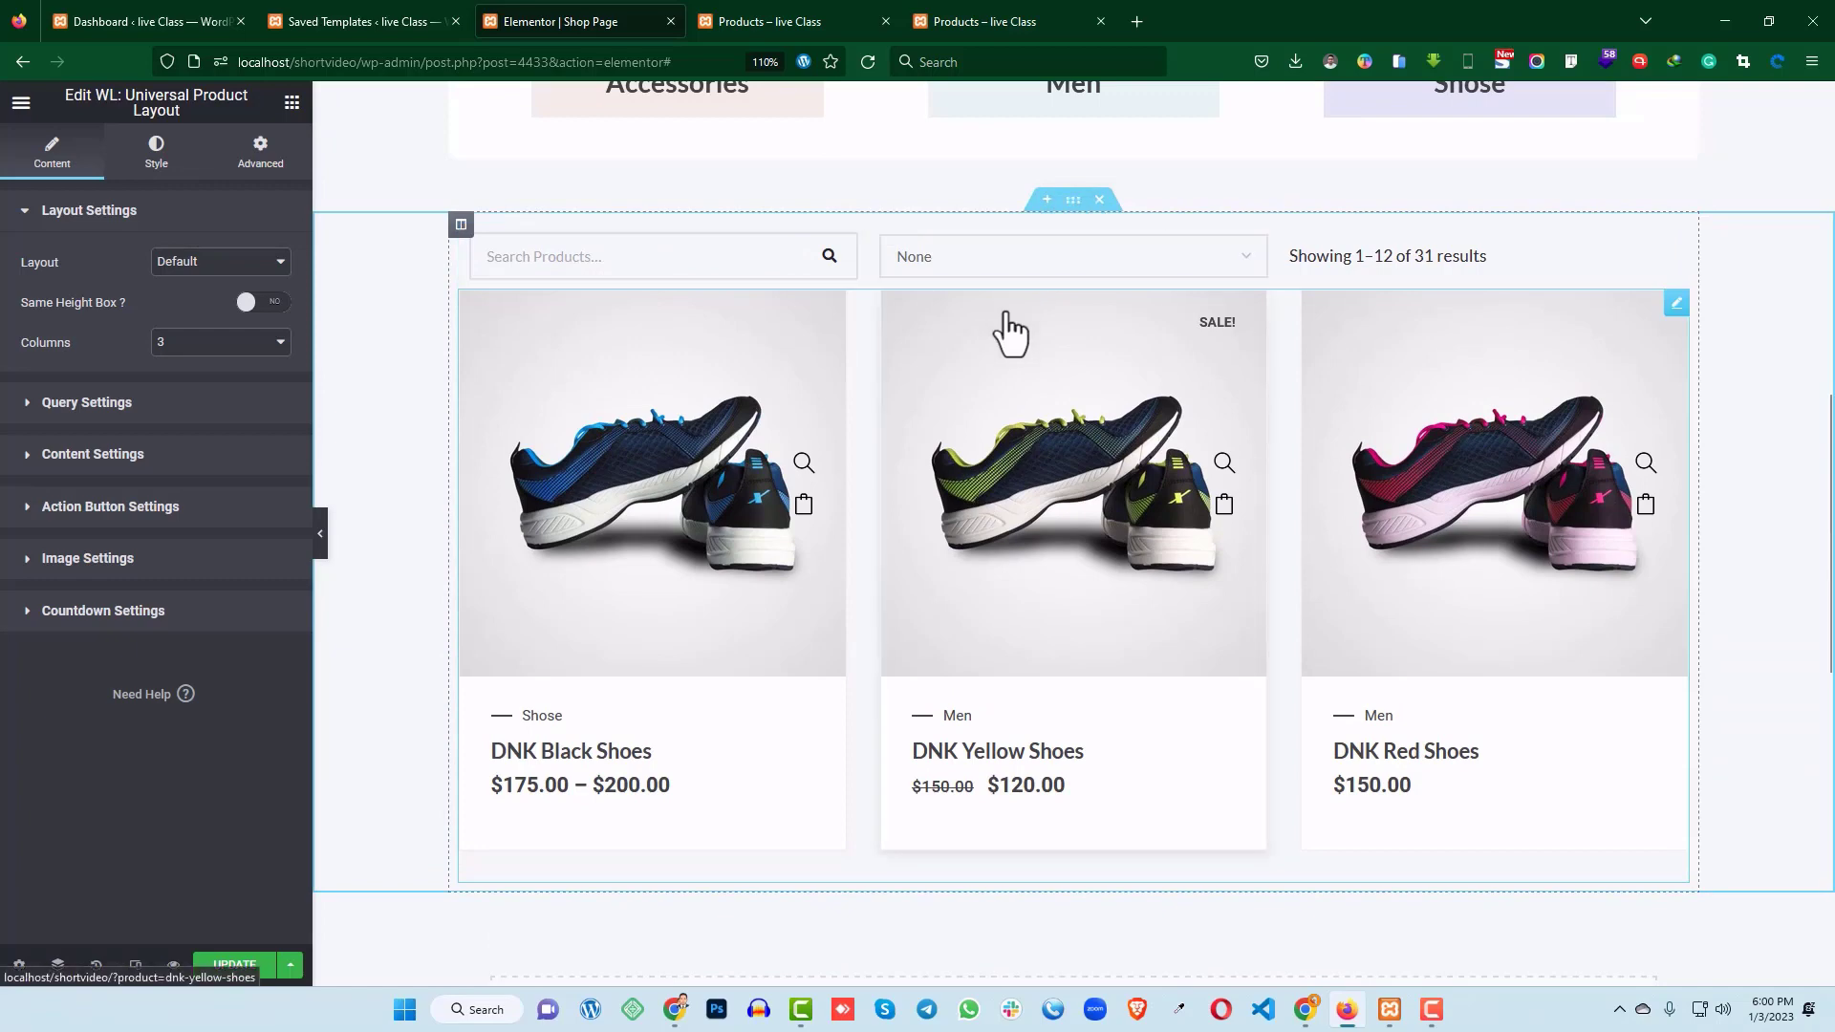
- Unlink the margins of the filter row's inner section and set its bottom margin to 30 px
{"action": "left_click", "coordinate": [1068, 203]}
{"action": "left_click", "coordinate": [260, 151]}
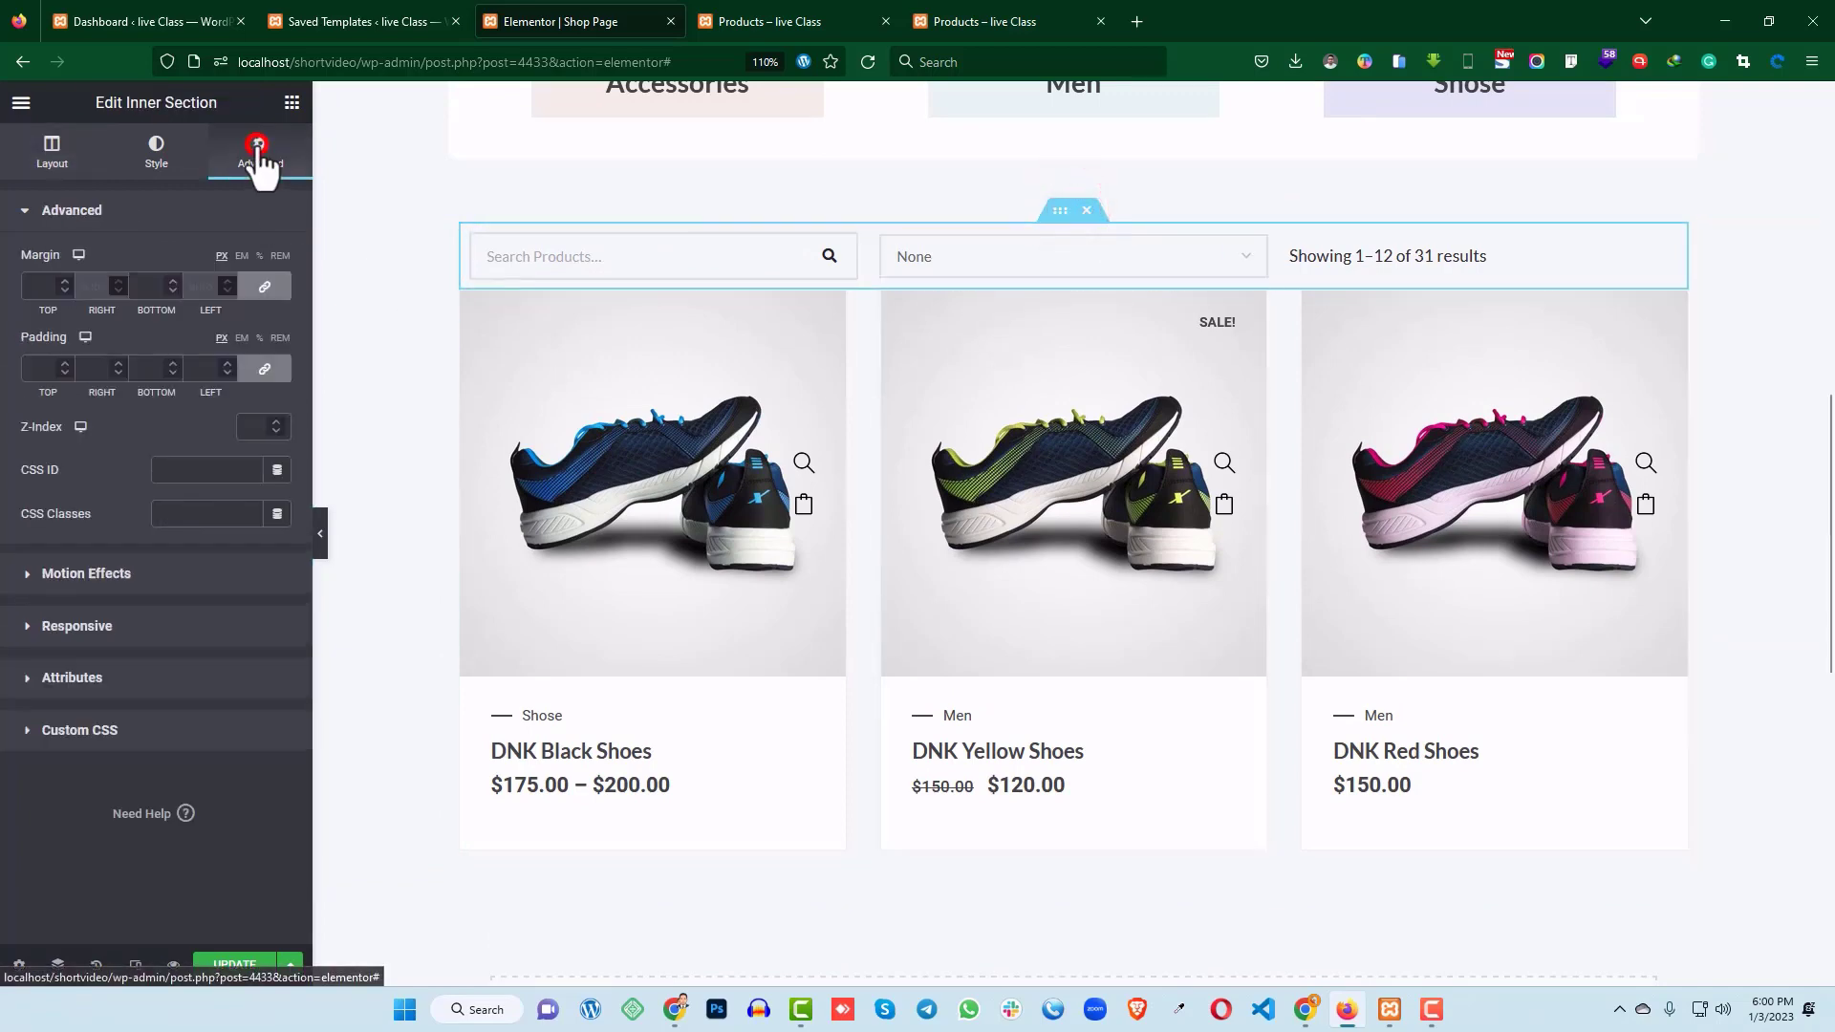
{"action": "left_click", "coordinate": [263, 286]}
{"action": "left_click_drag", "start_coordinate": [160, 285], "coordinate": [117, 277]}
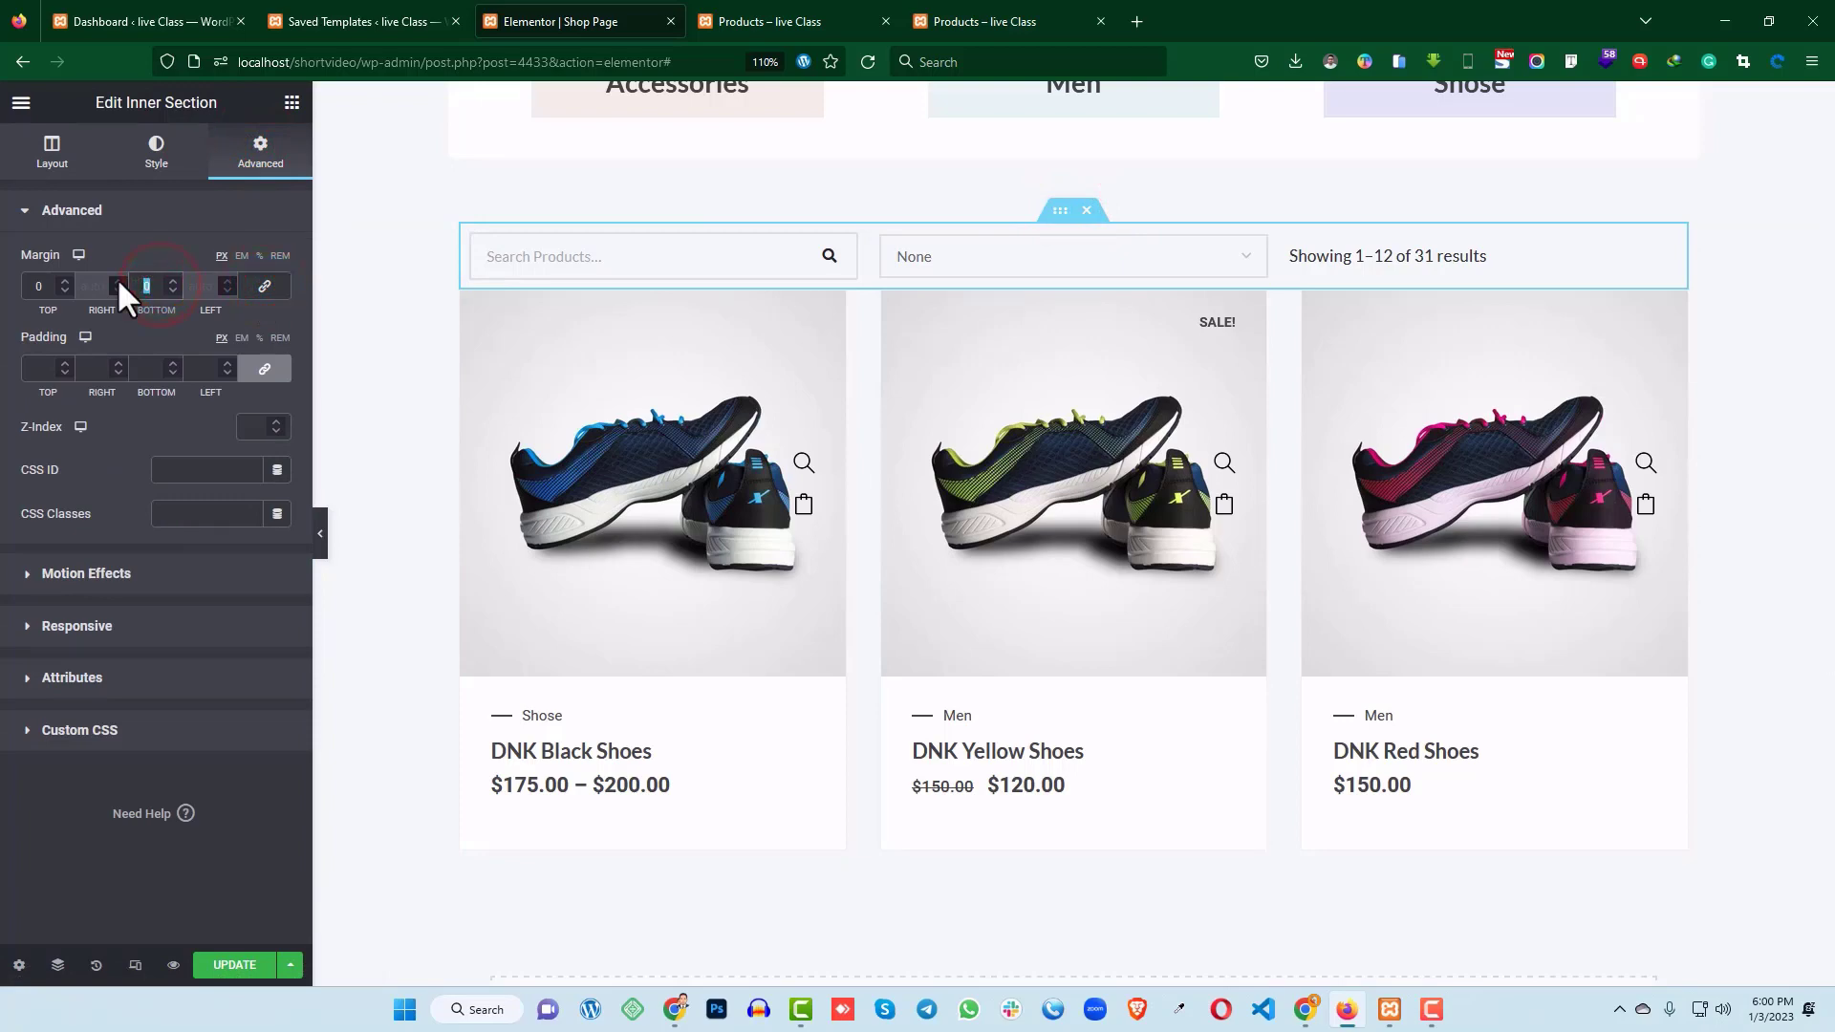
{"action": "type", "text": "30"}
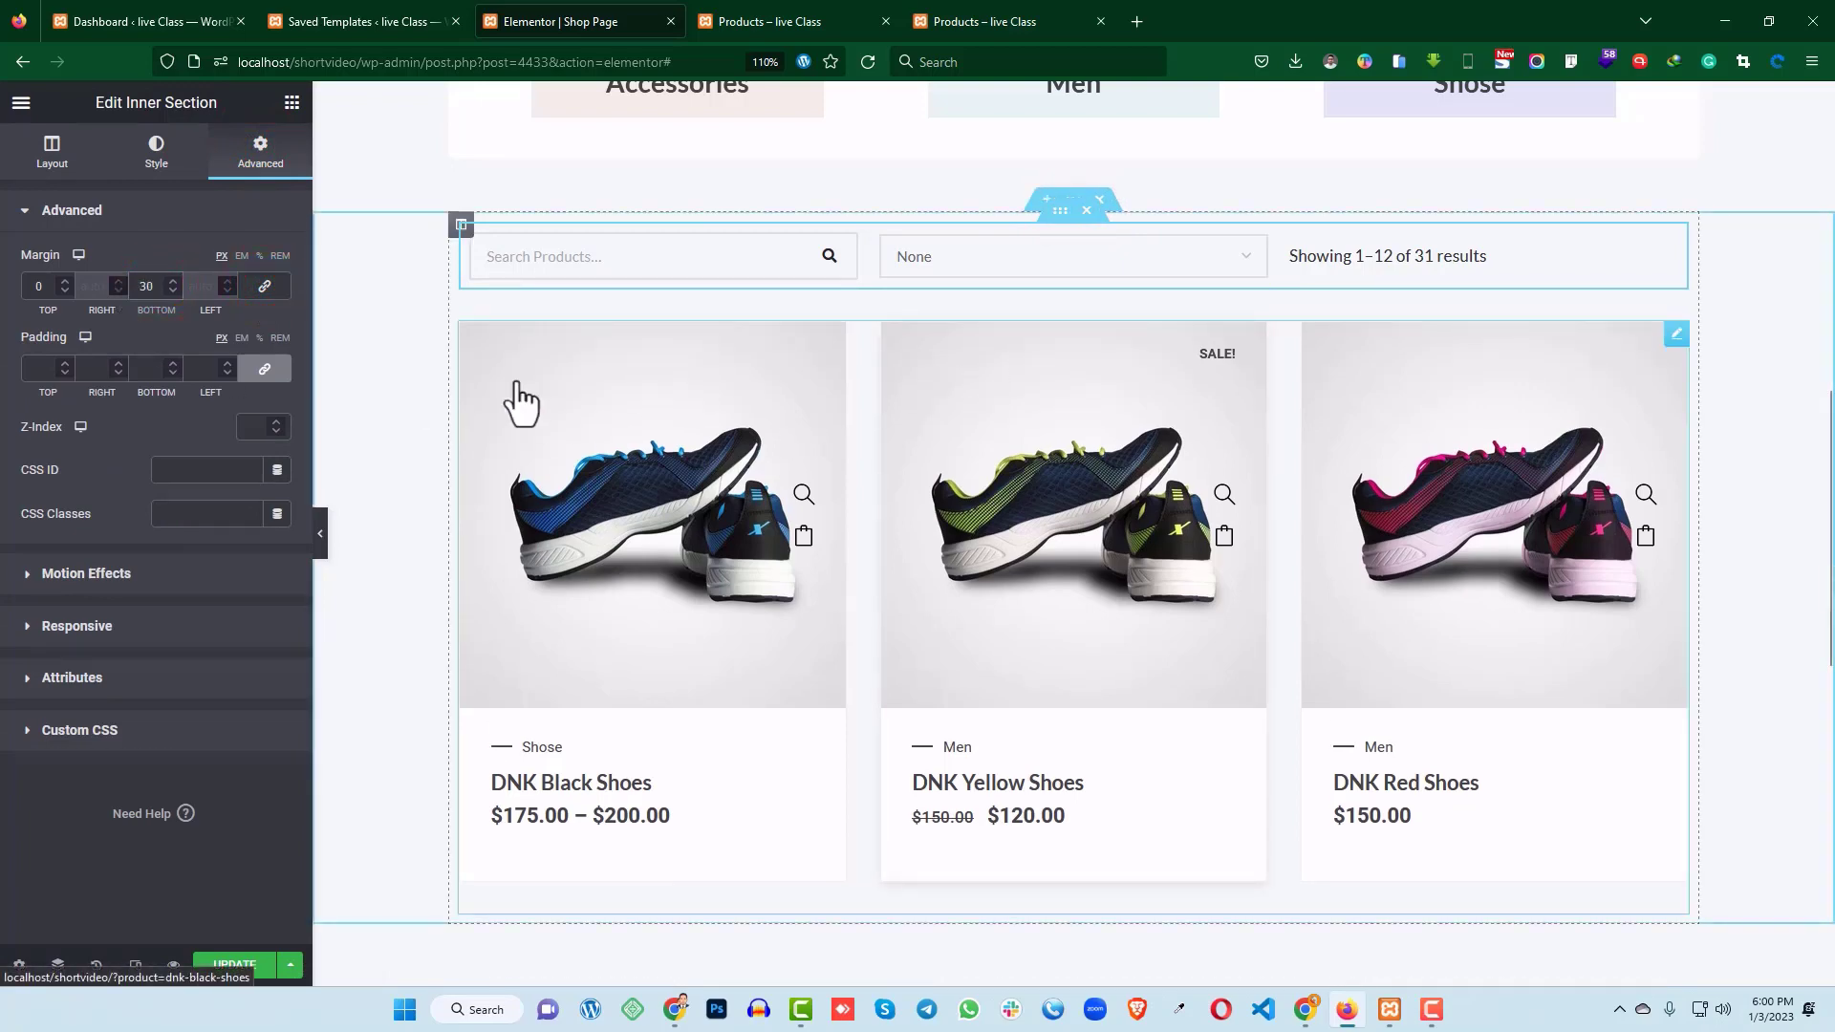
{"action": "left_click", "coordinate": [394, 359]}
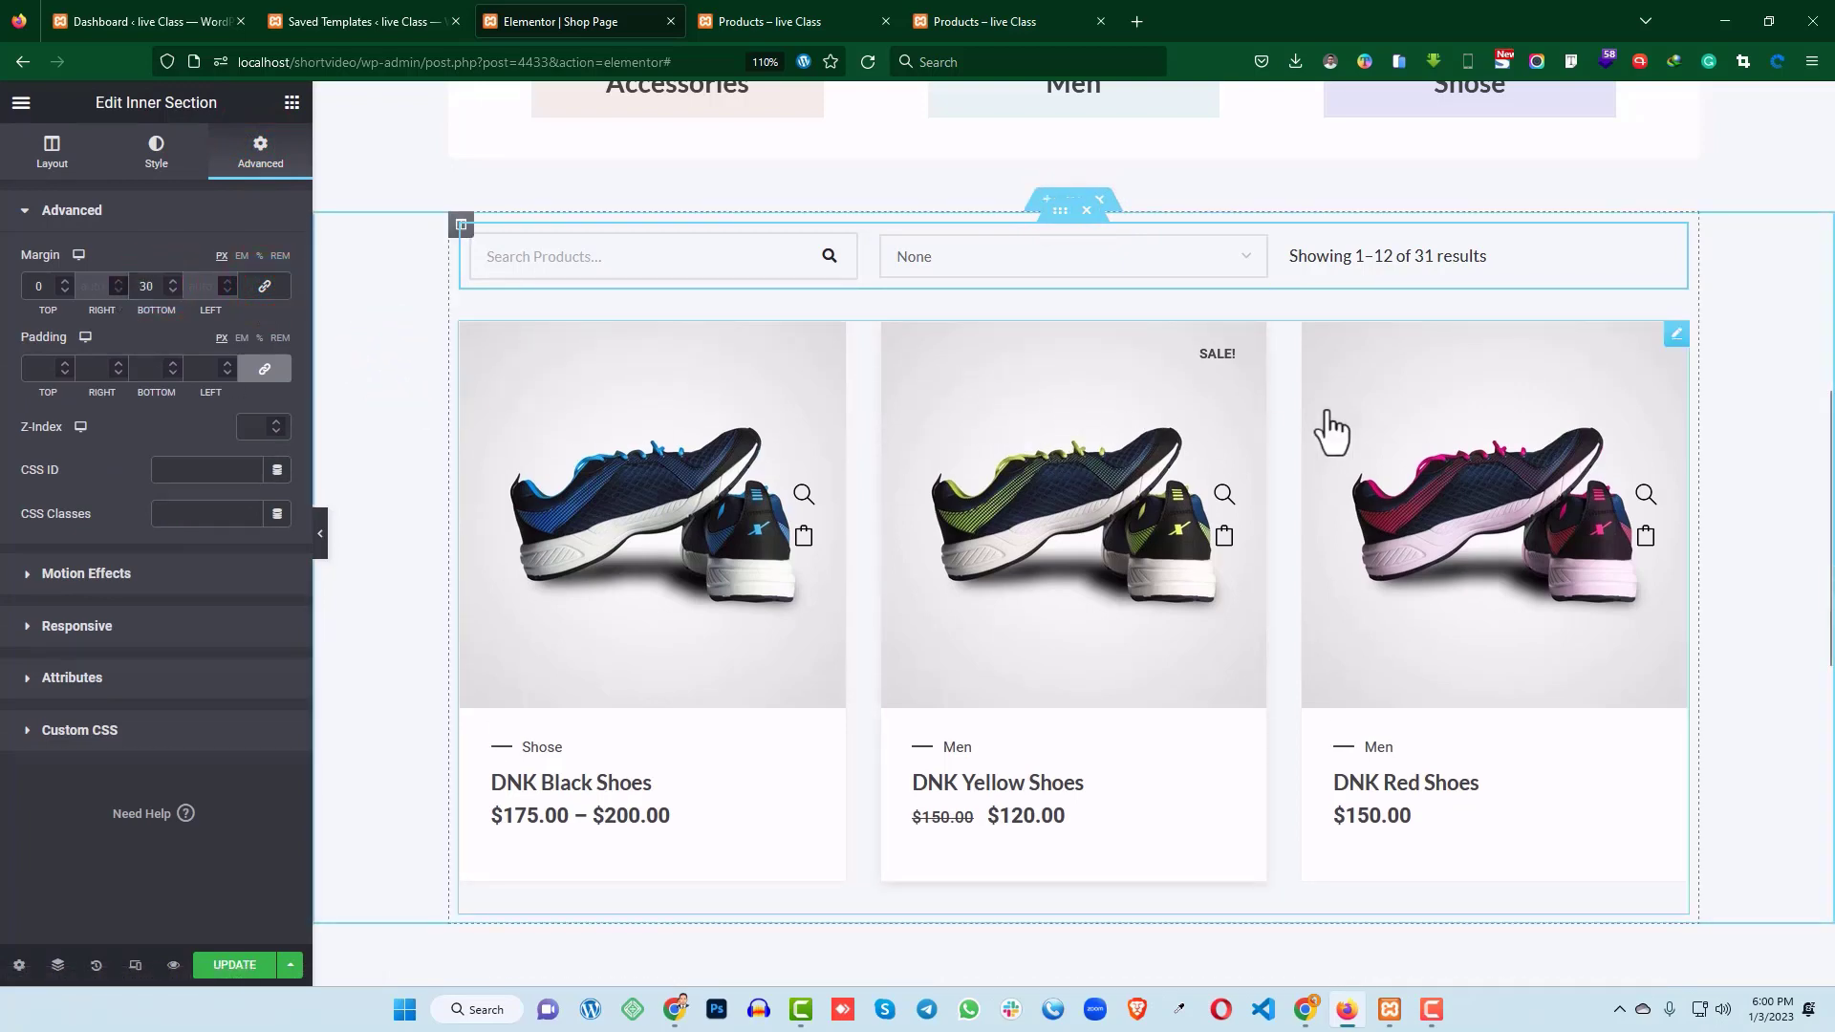
- Set the product layout widget to 4 columns and its query's product limit to 12
{"action": "left_click", "coordinate": [1674, 334]}
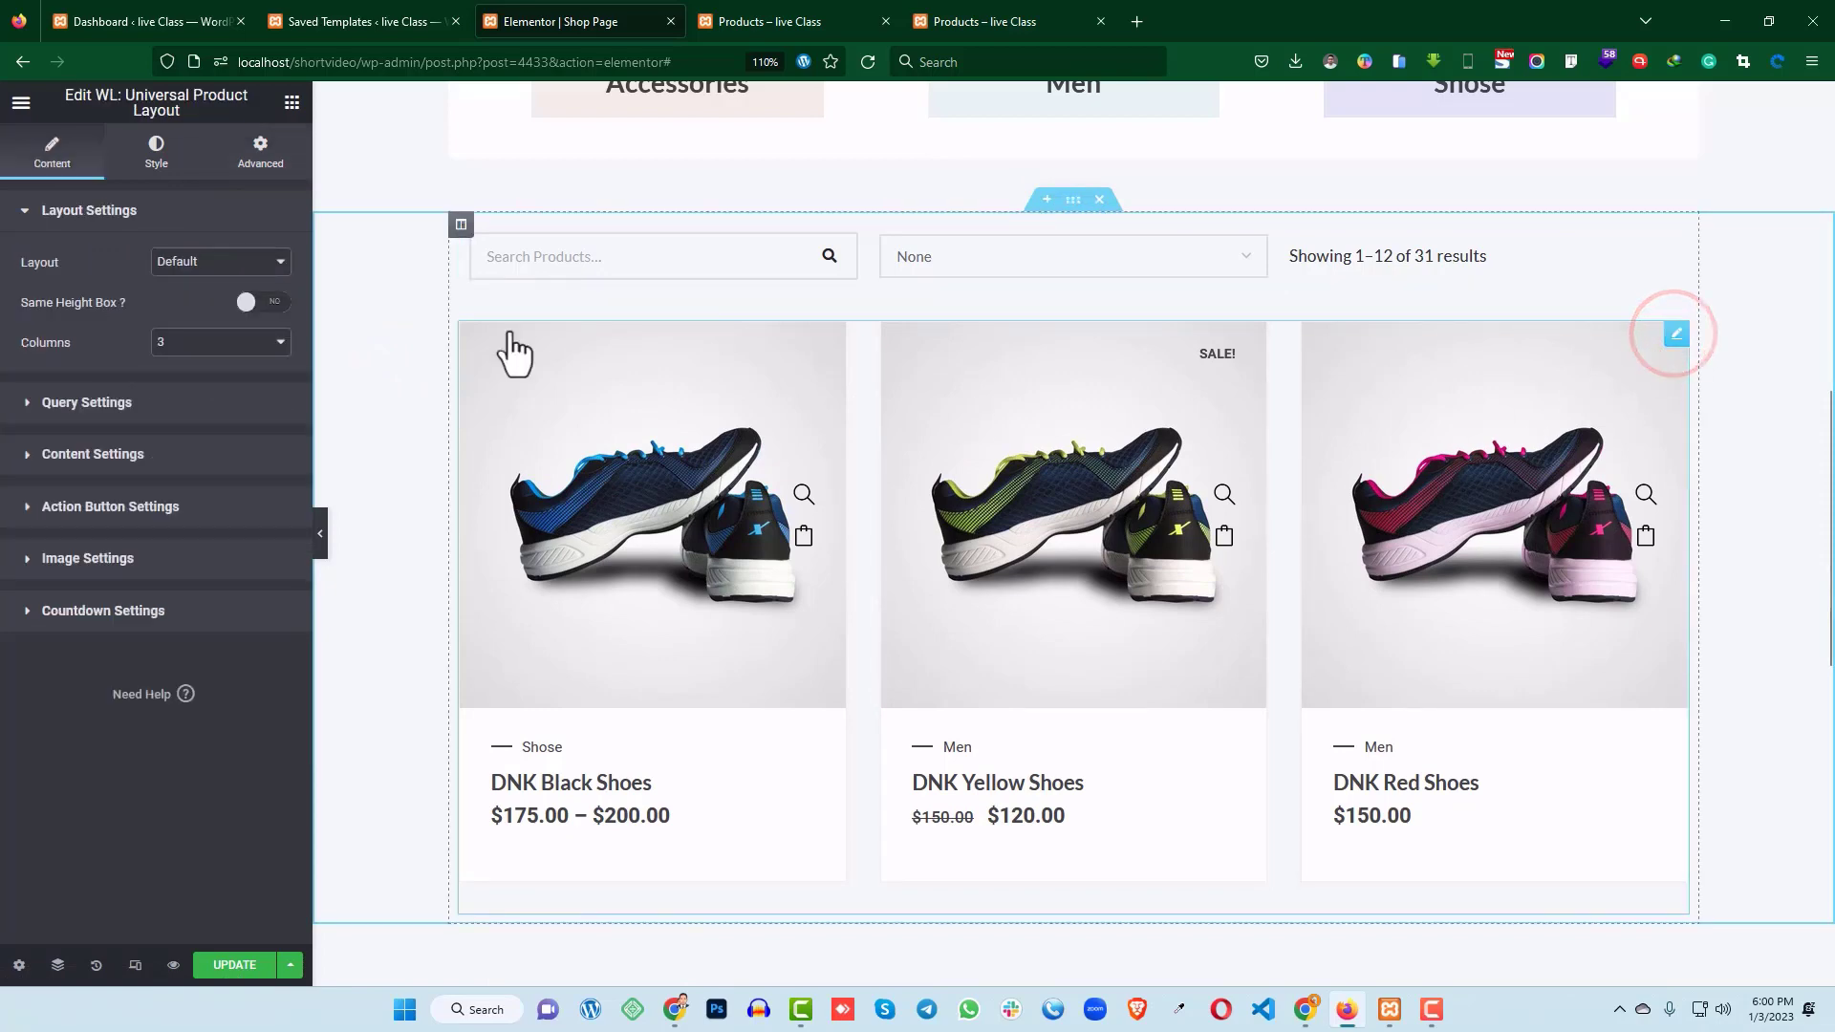
{"action": "left_click", "coordinate": [188, 271]}
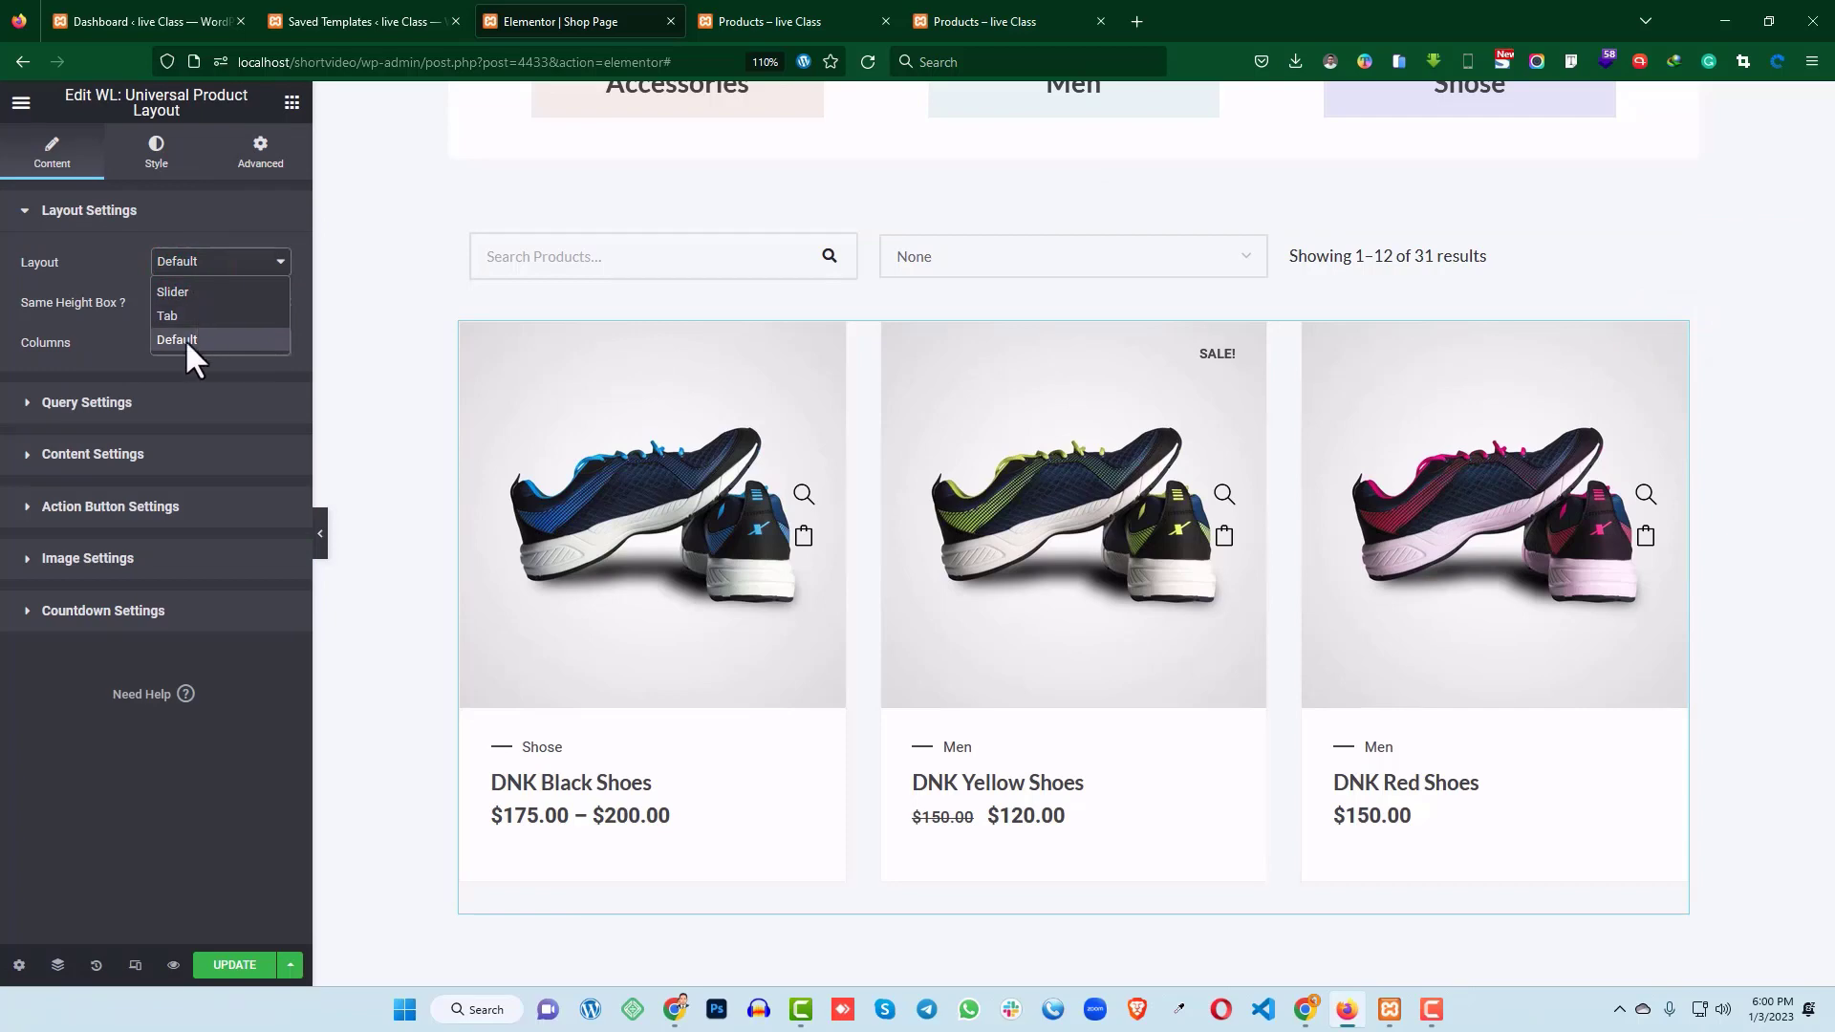
{"action": "left_click", "coordinate": [66, 317]}
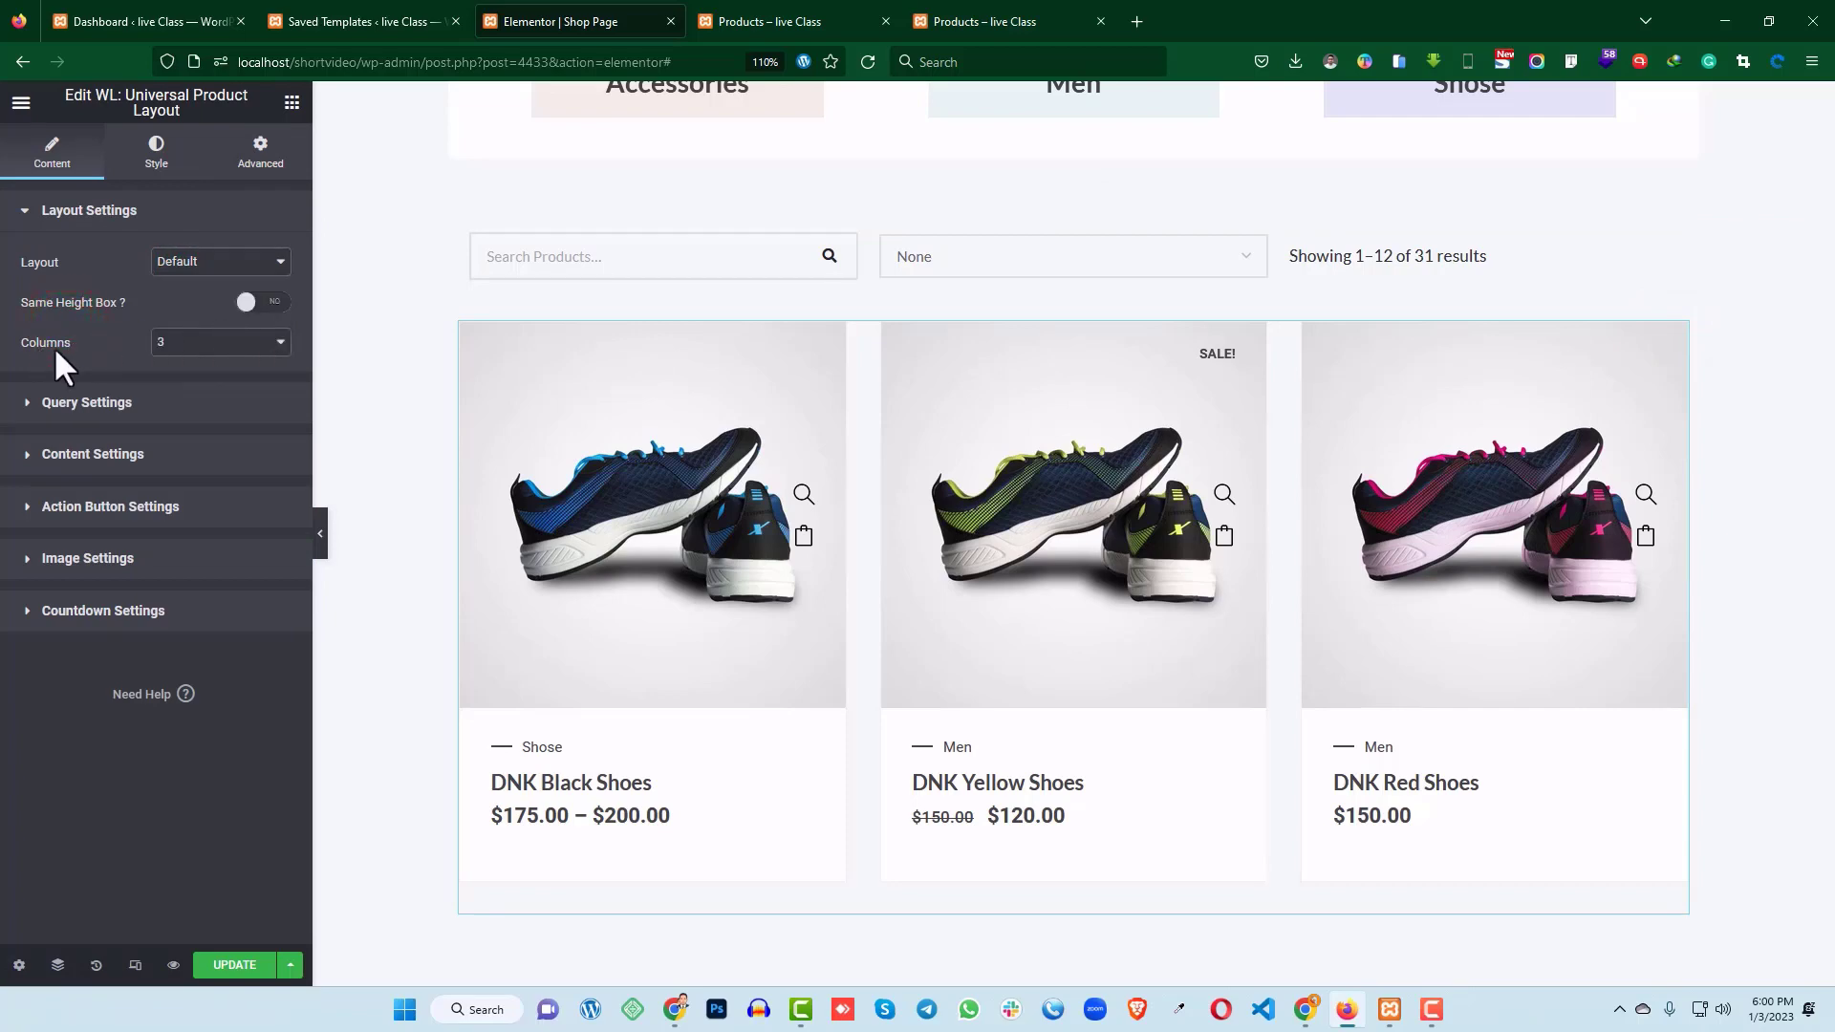
{"action": "left_click", "coordinate": [203, 346]}
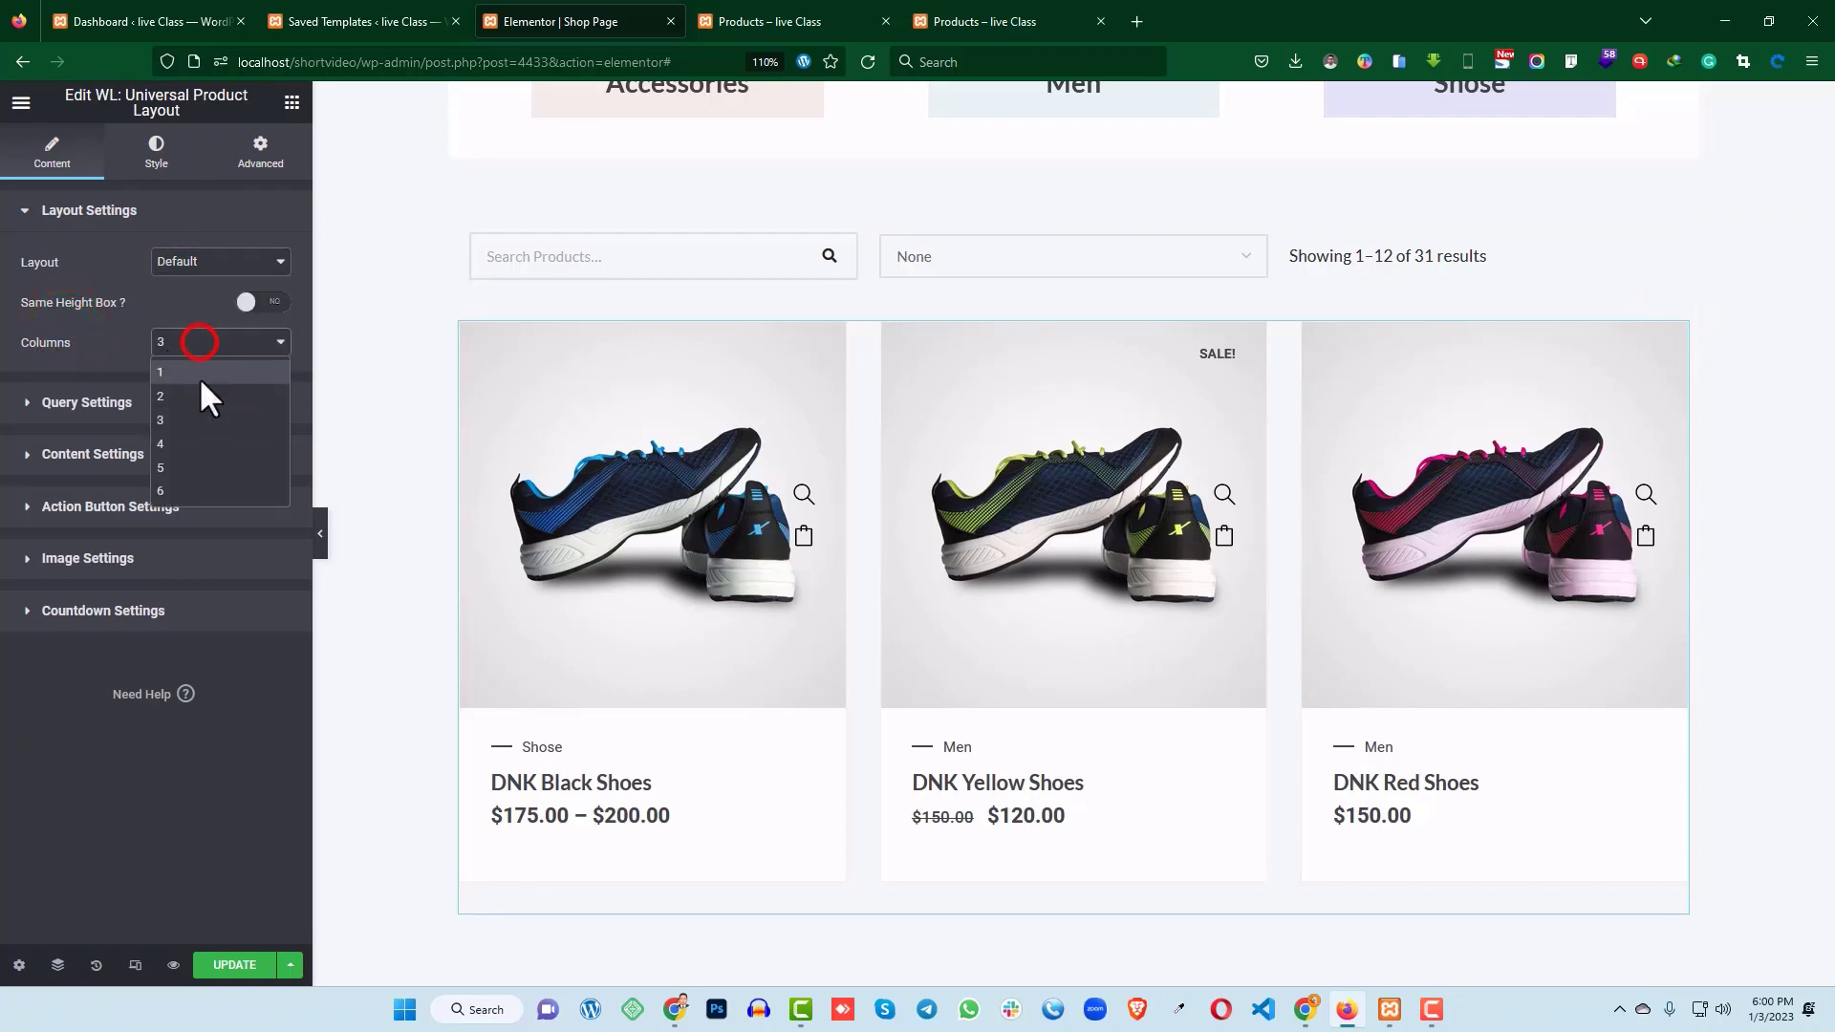
{"action": "left_click", "coordinate": [177, 438]}
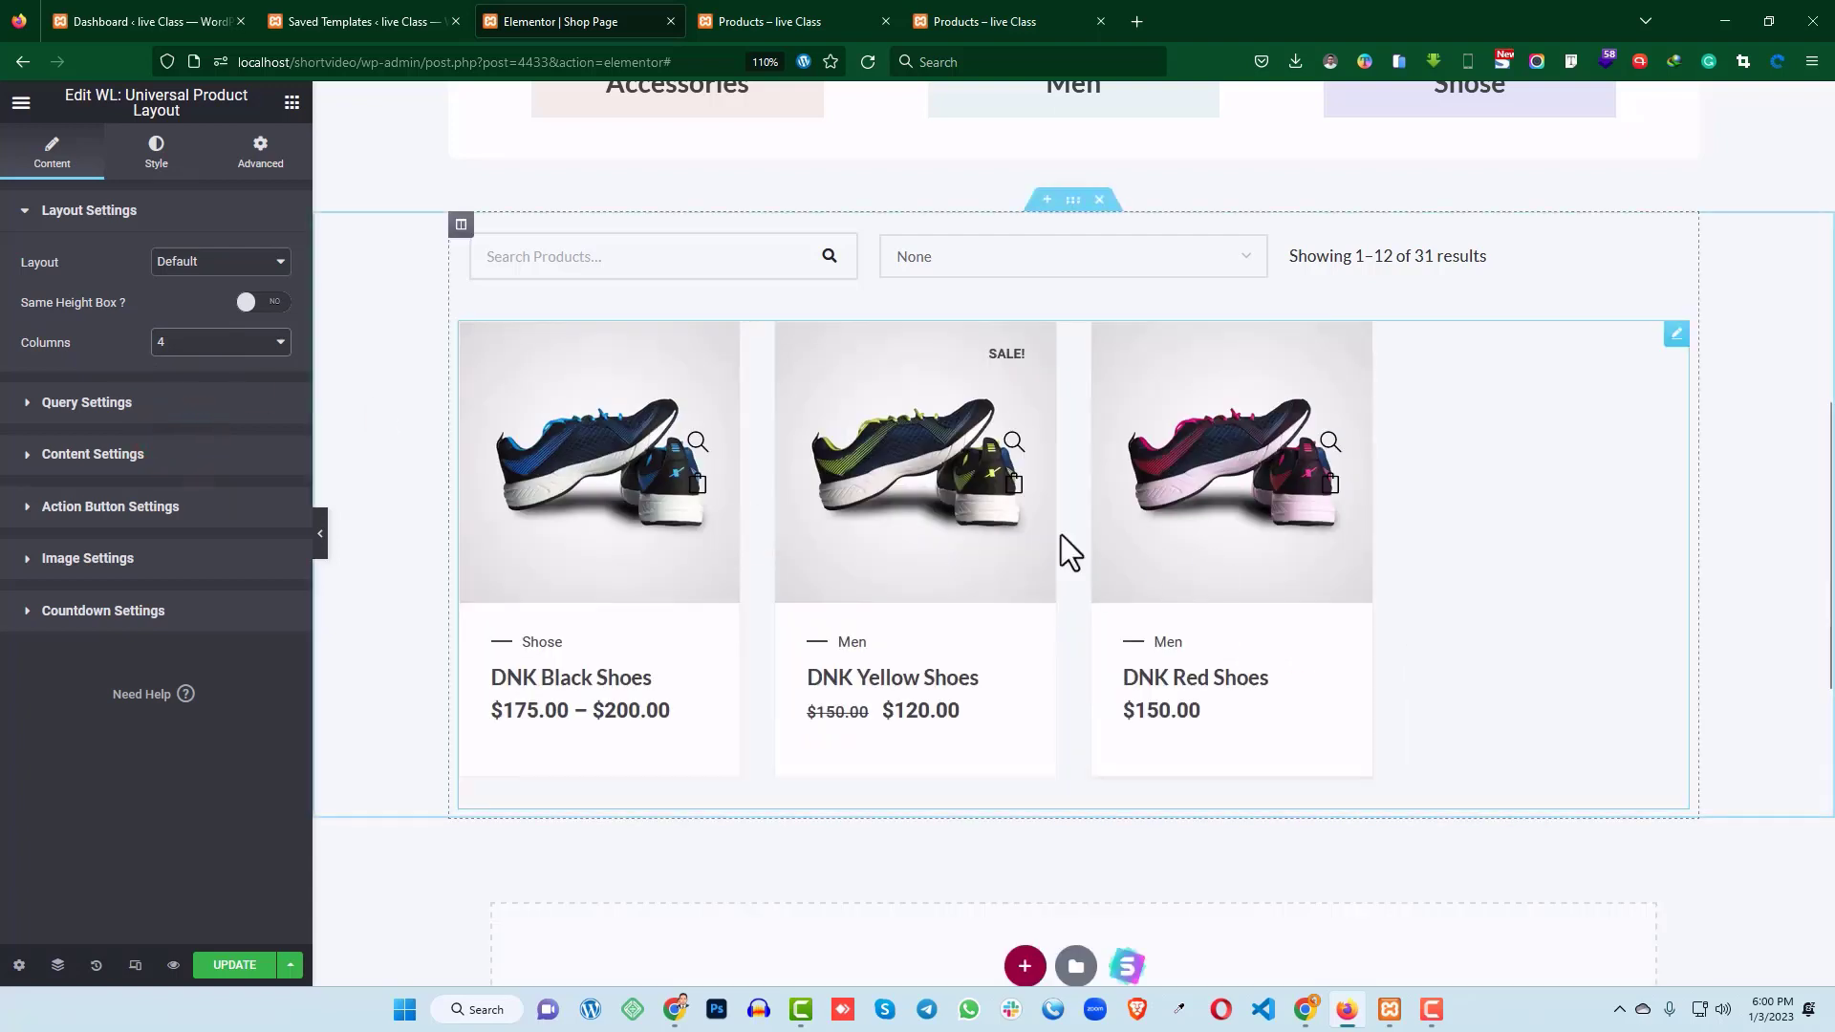
{"action": "left_click", "coordinate": [120, 405]}
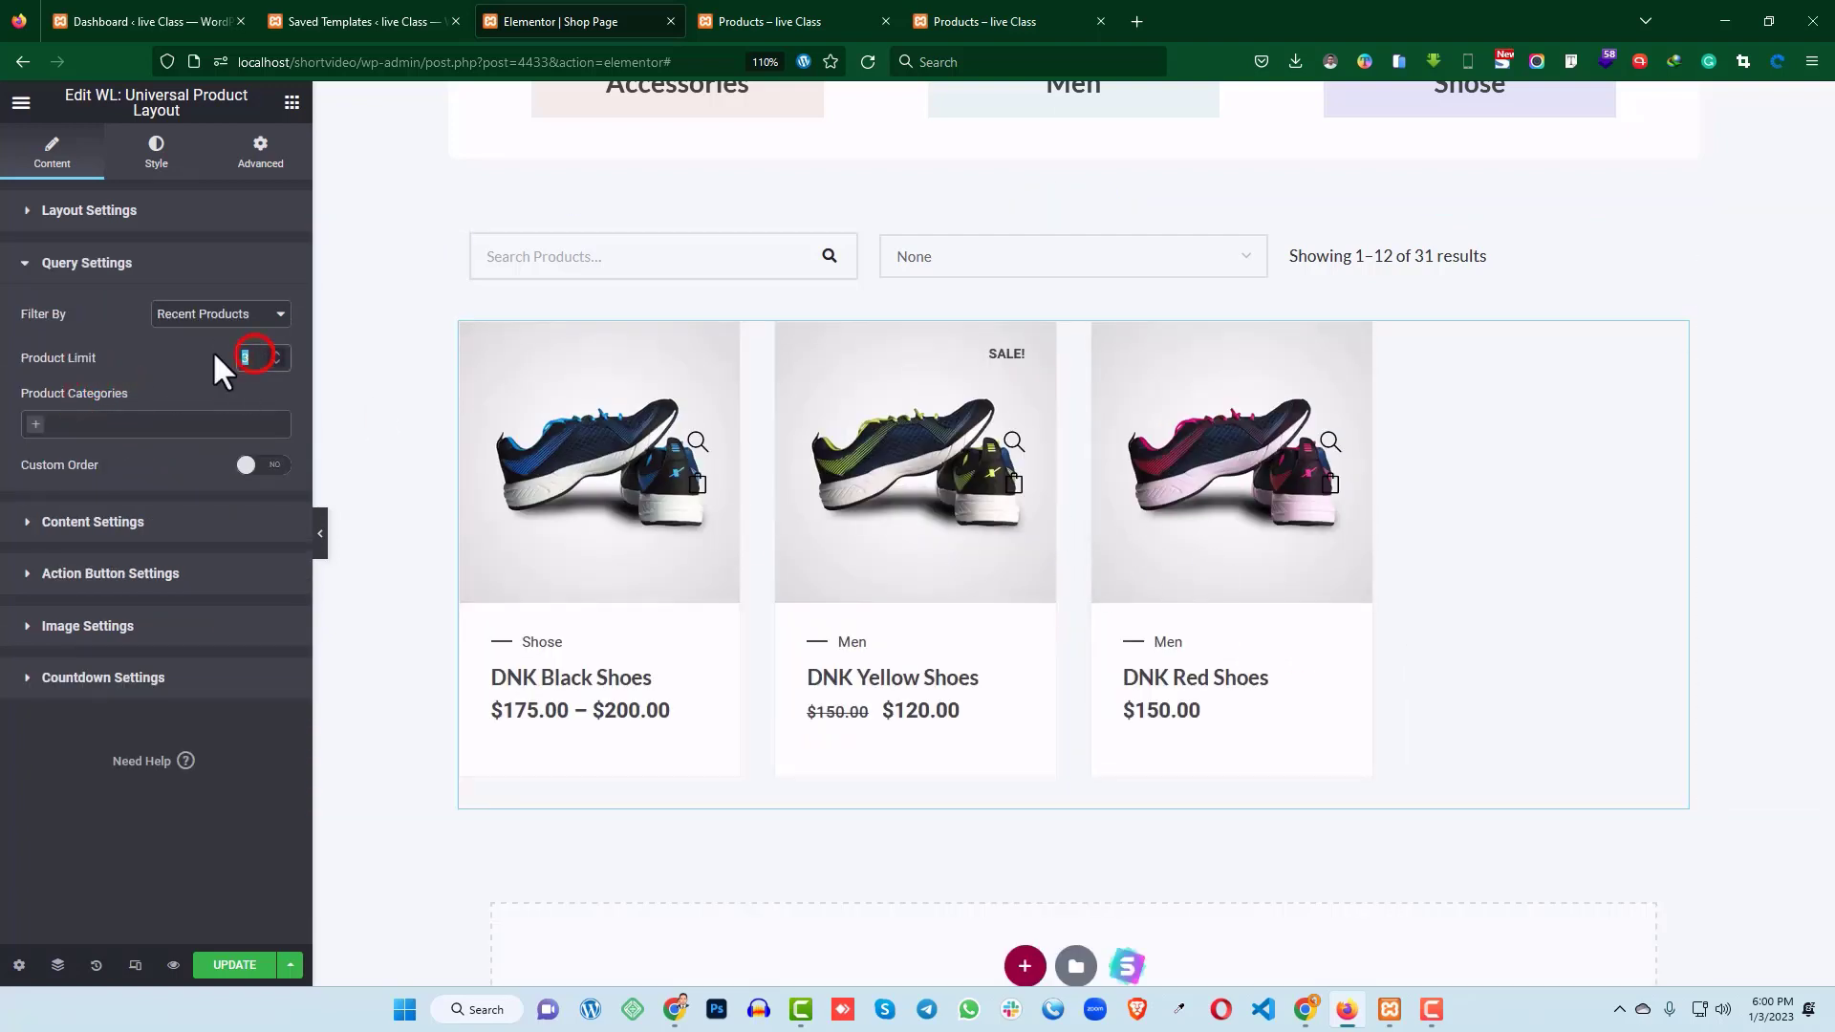
{"action": "type", "text": "12"}
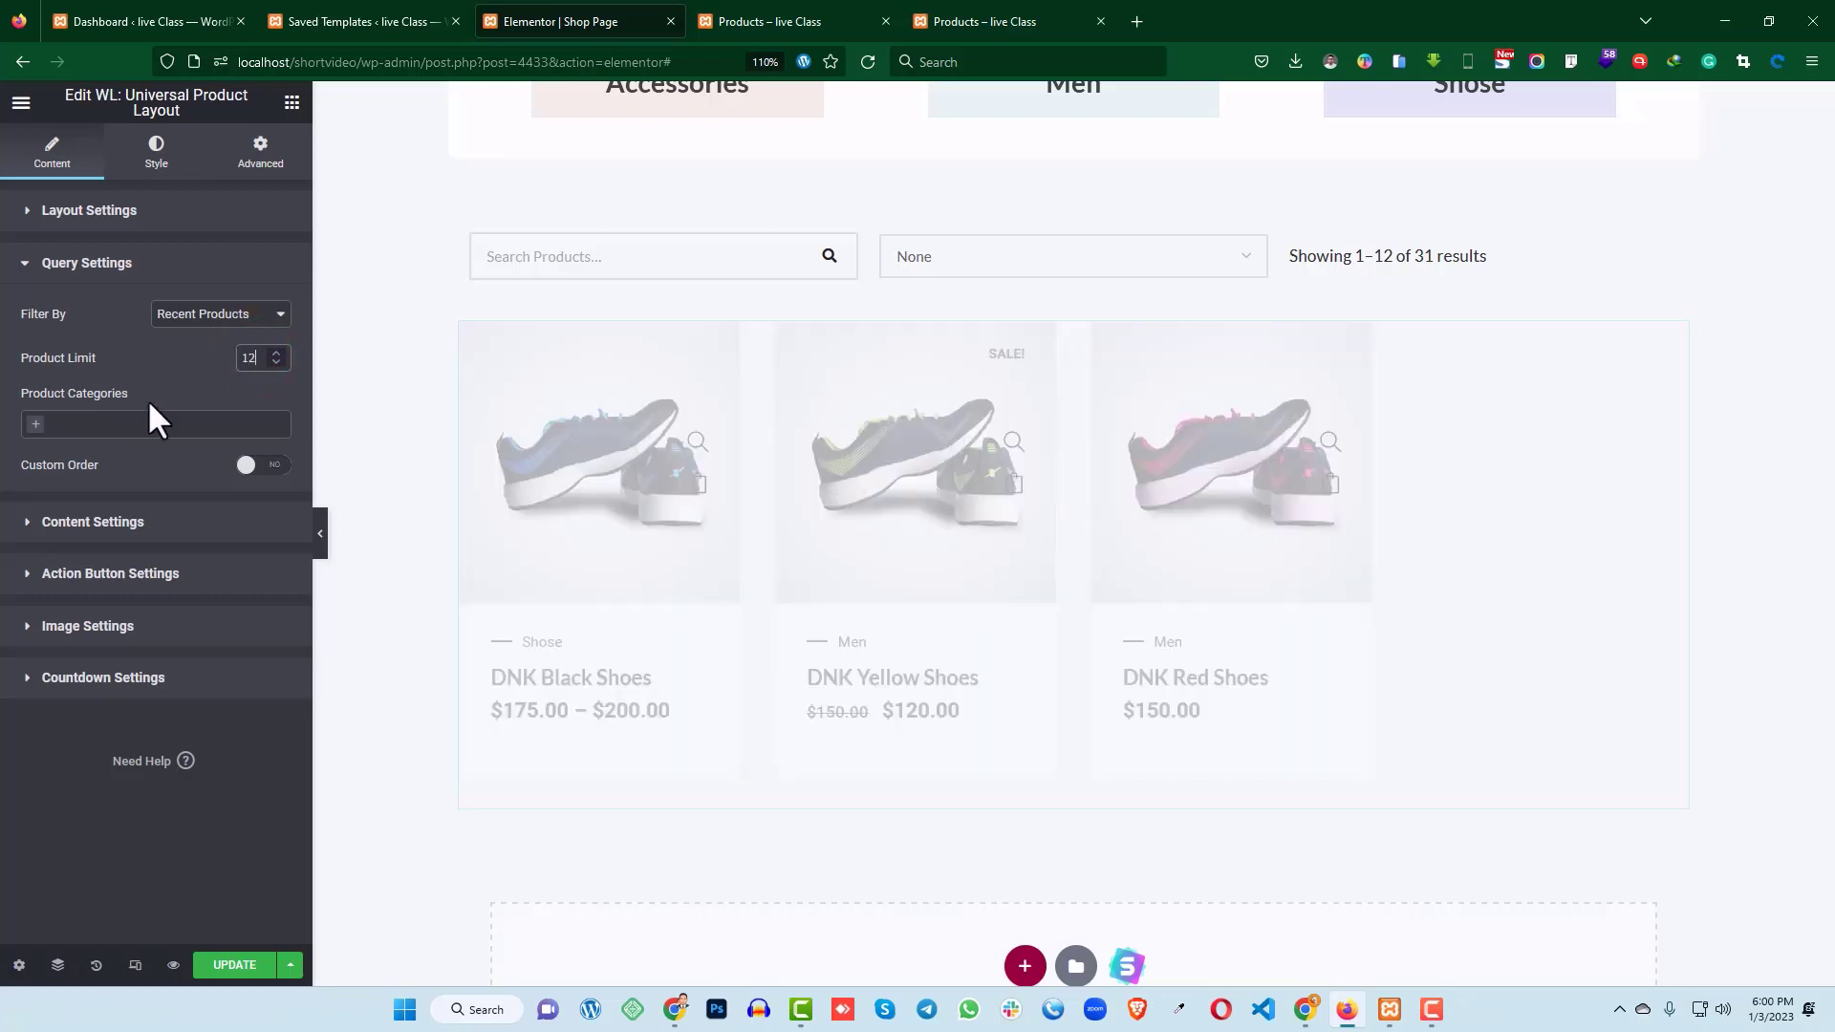
- Examine the resulting product grid and the category choices available for the product query
{"action": "scroll", "coordinate": [1253, 532], "scroll_direction": "down", "scroll_amount": 10}
{"action": "scroll", "coordinate": [923, 579], "scroll_direction": "up", "scroll_amount": 3}
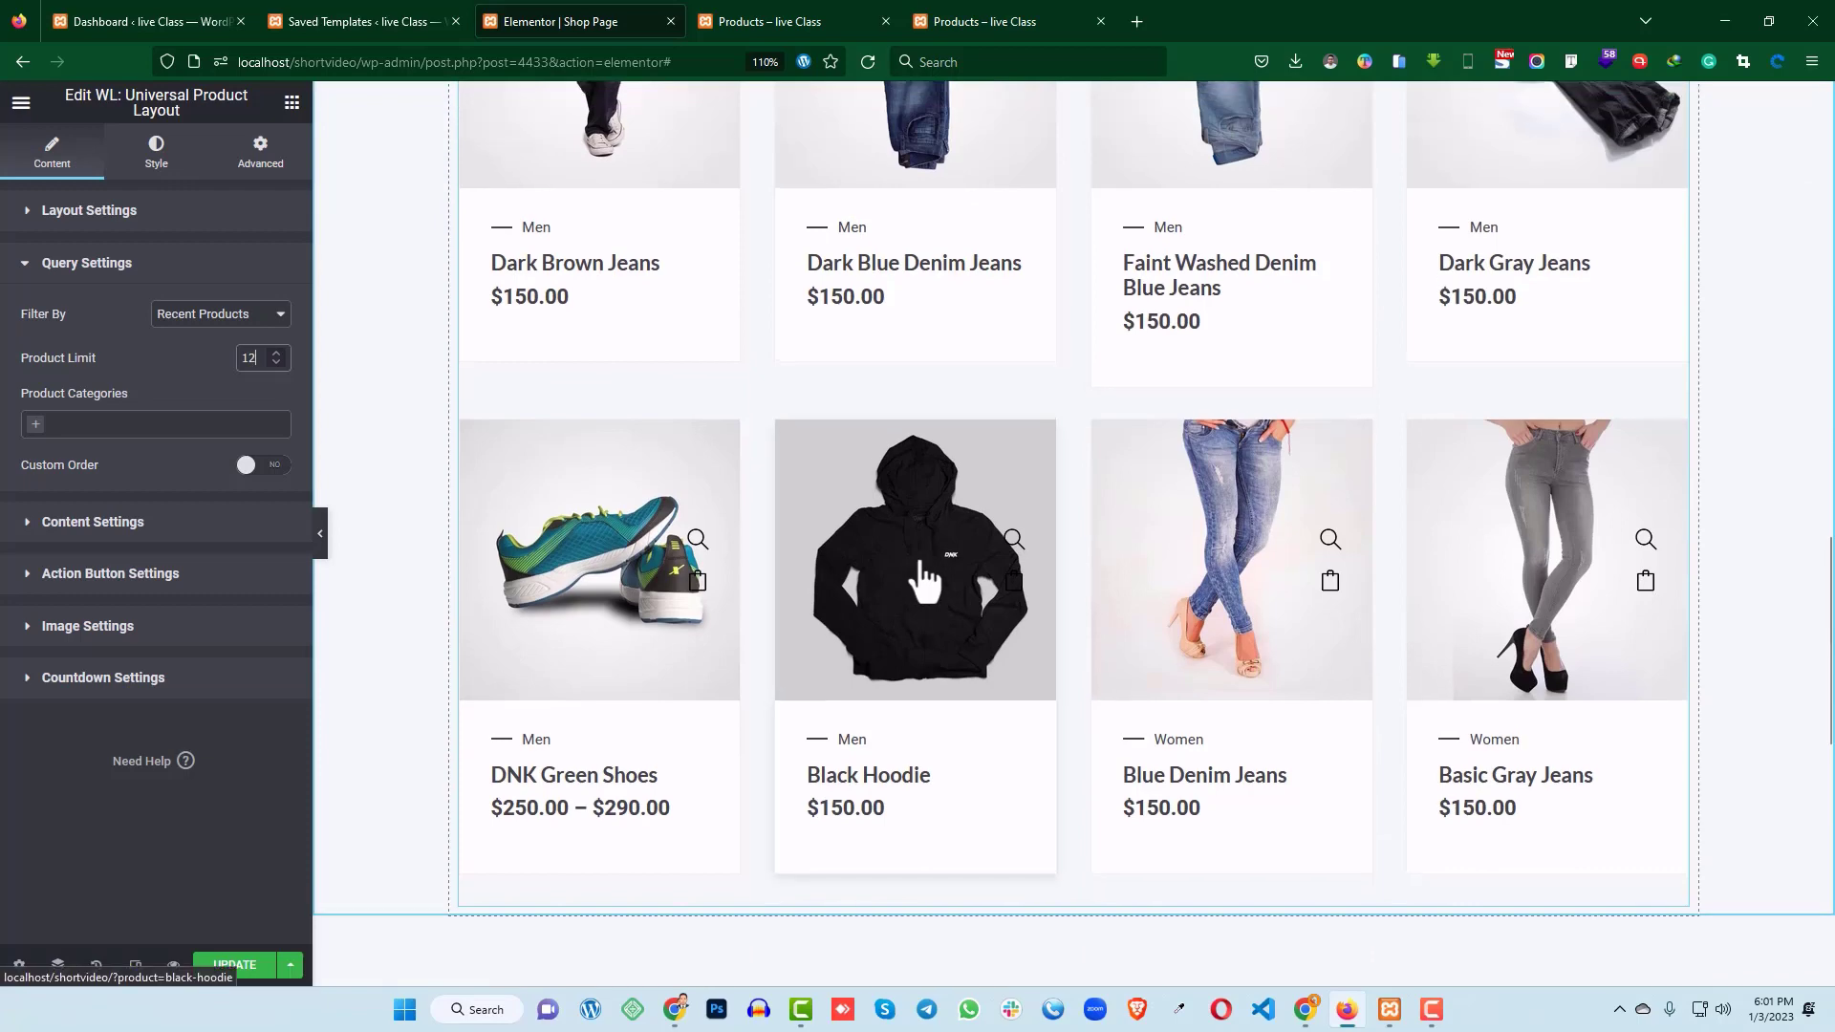
{"action": "left_click", "coordinate": [36, 425]}
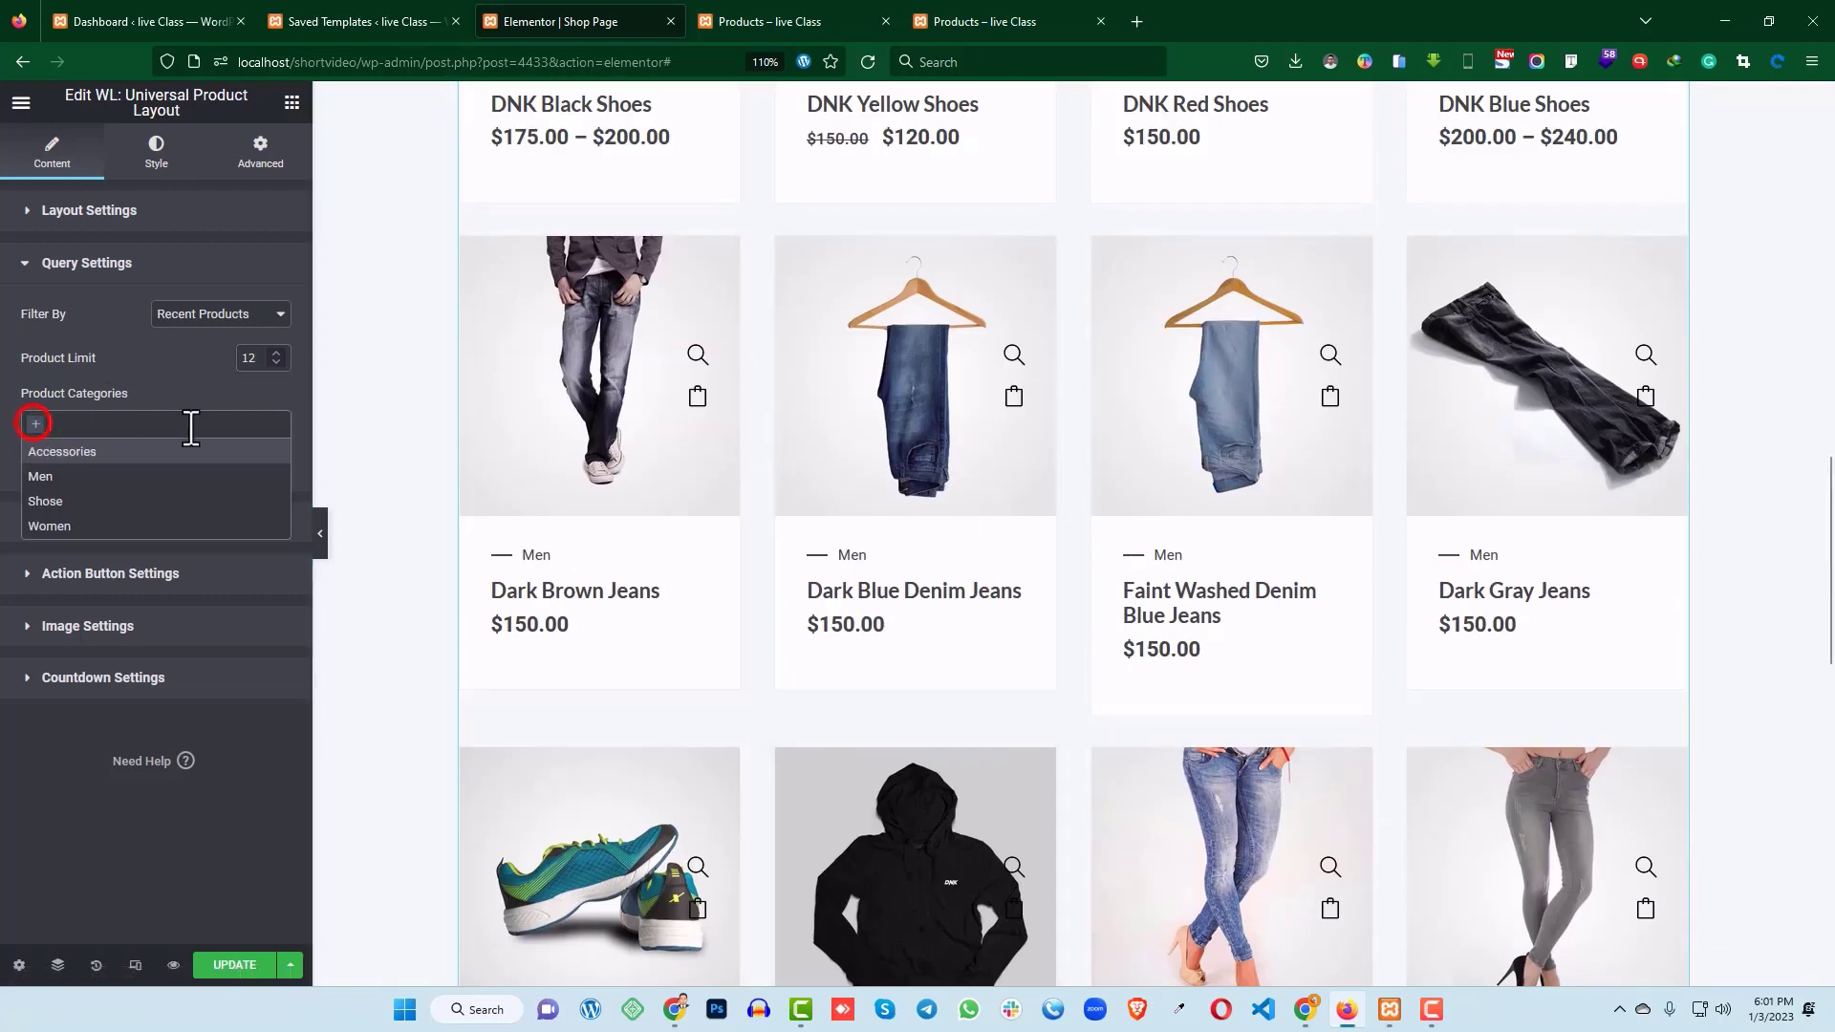
{"action": "left_click", "coordinate": [3, 421]}
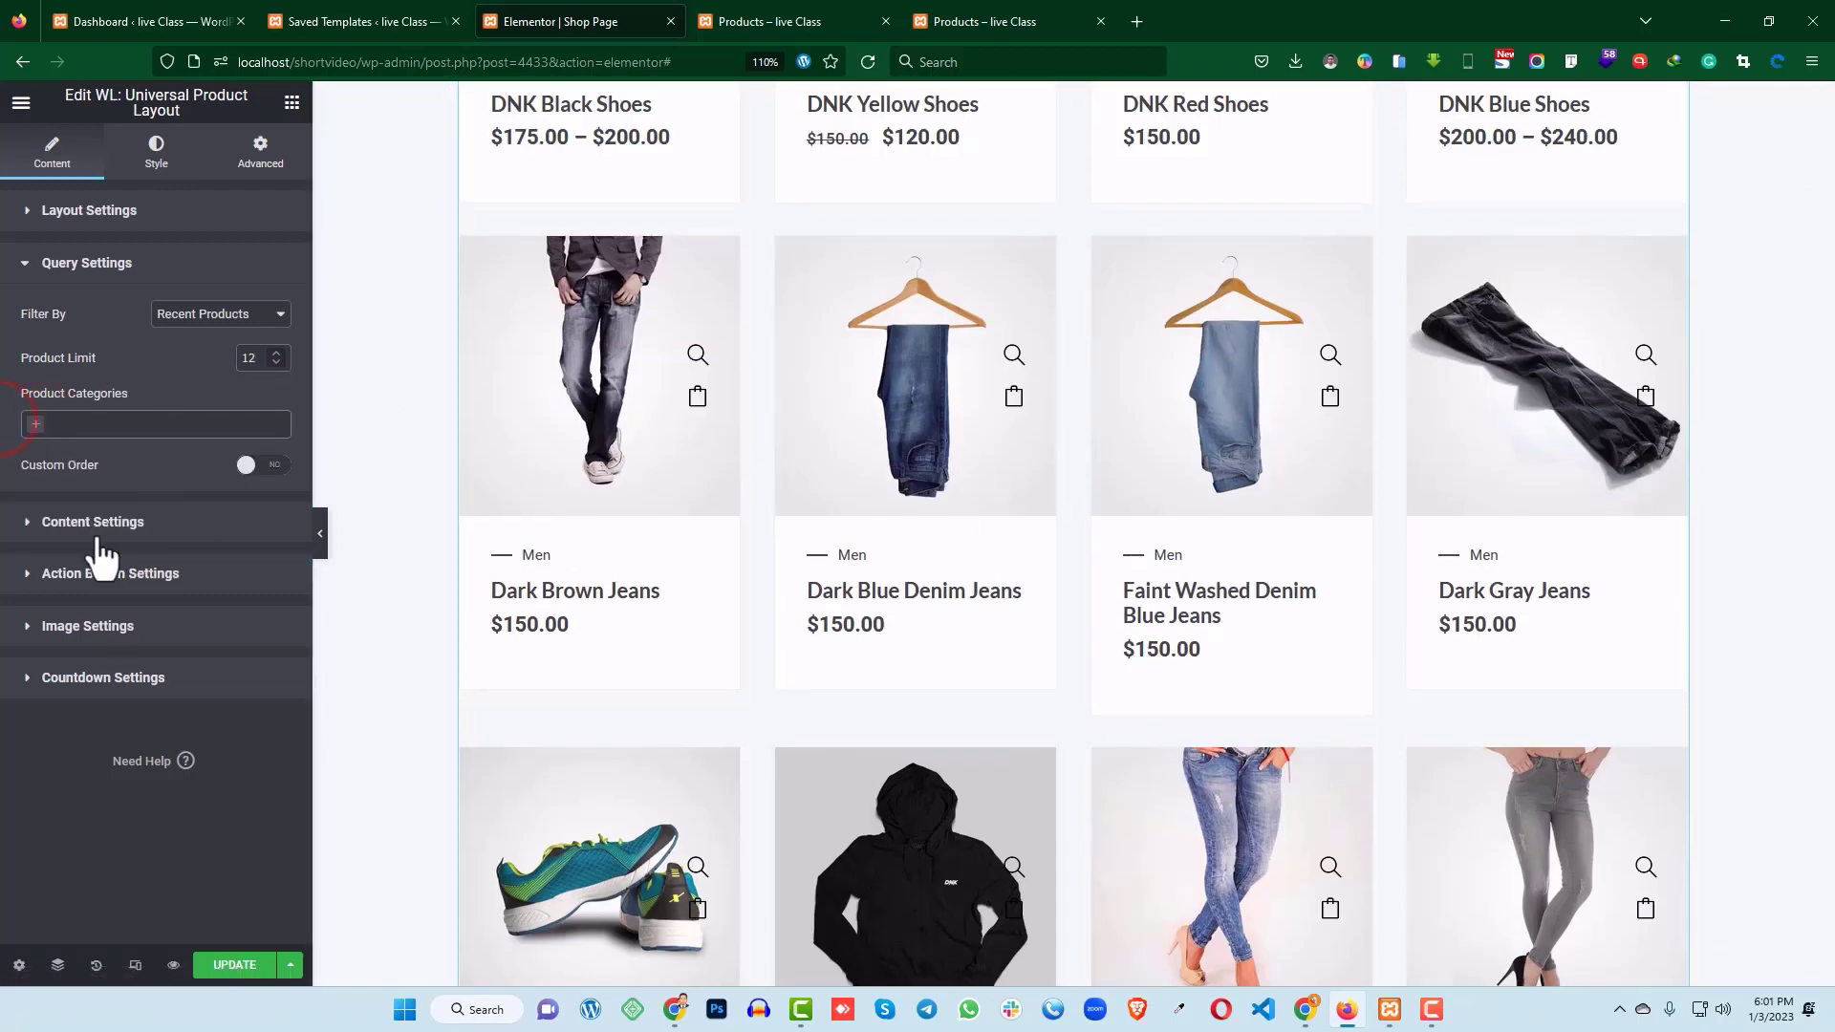
- Try content styles Two, Three and Four on the product cards and return them to Style One
{"action": "left_click", "coordinate": [88, 522]}
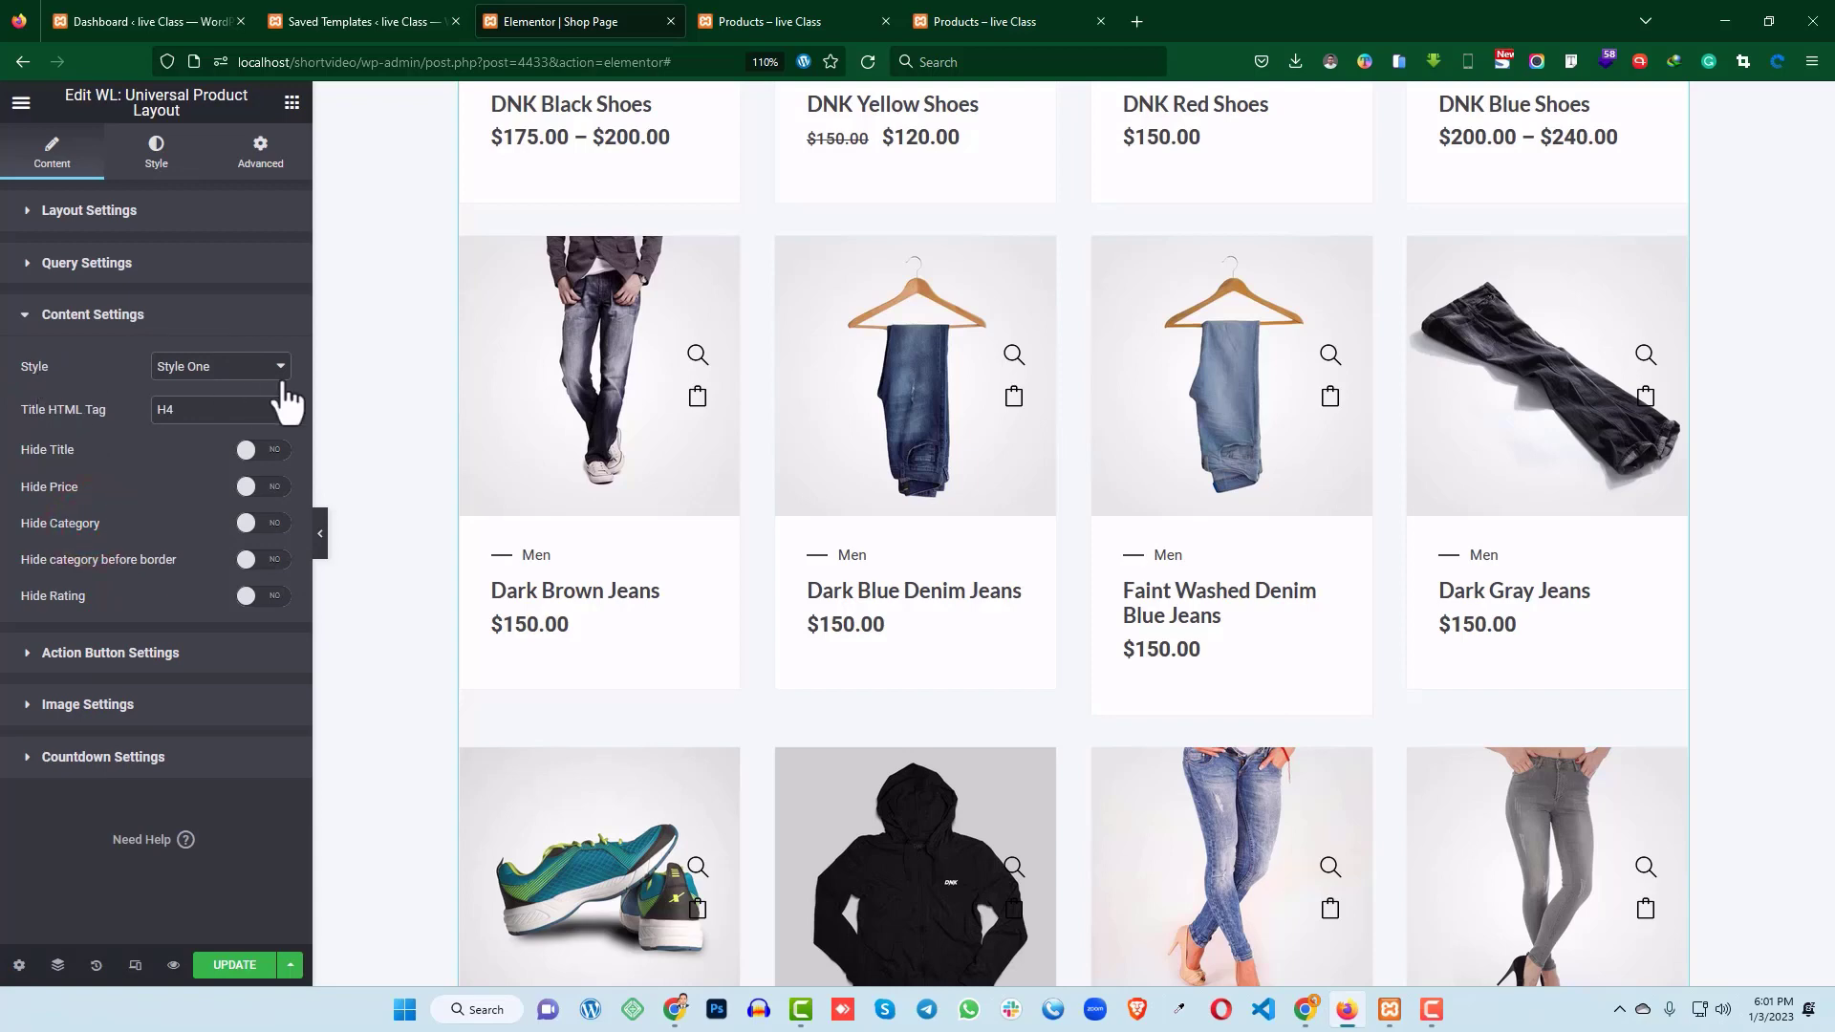
{"action": "scroll", "coordinate": [775, 392], "scroll_direction": "up", "scroll_amount": 3}
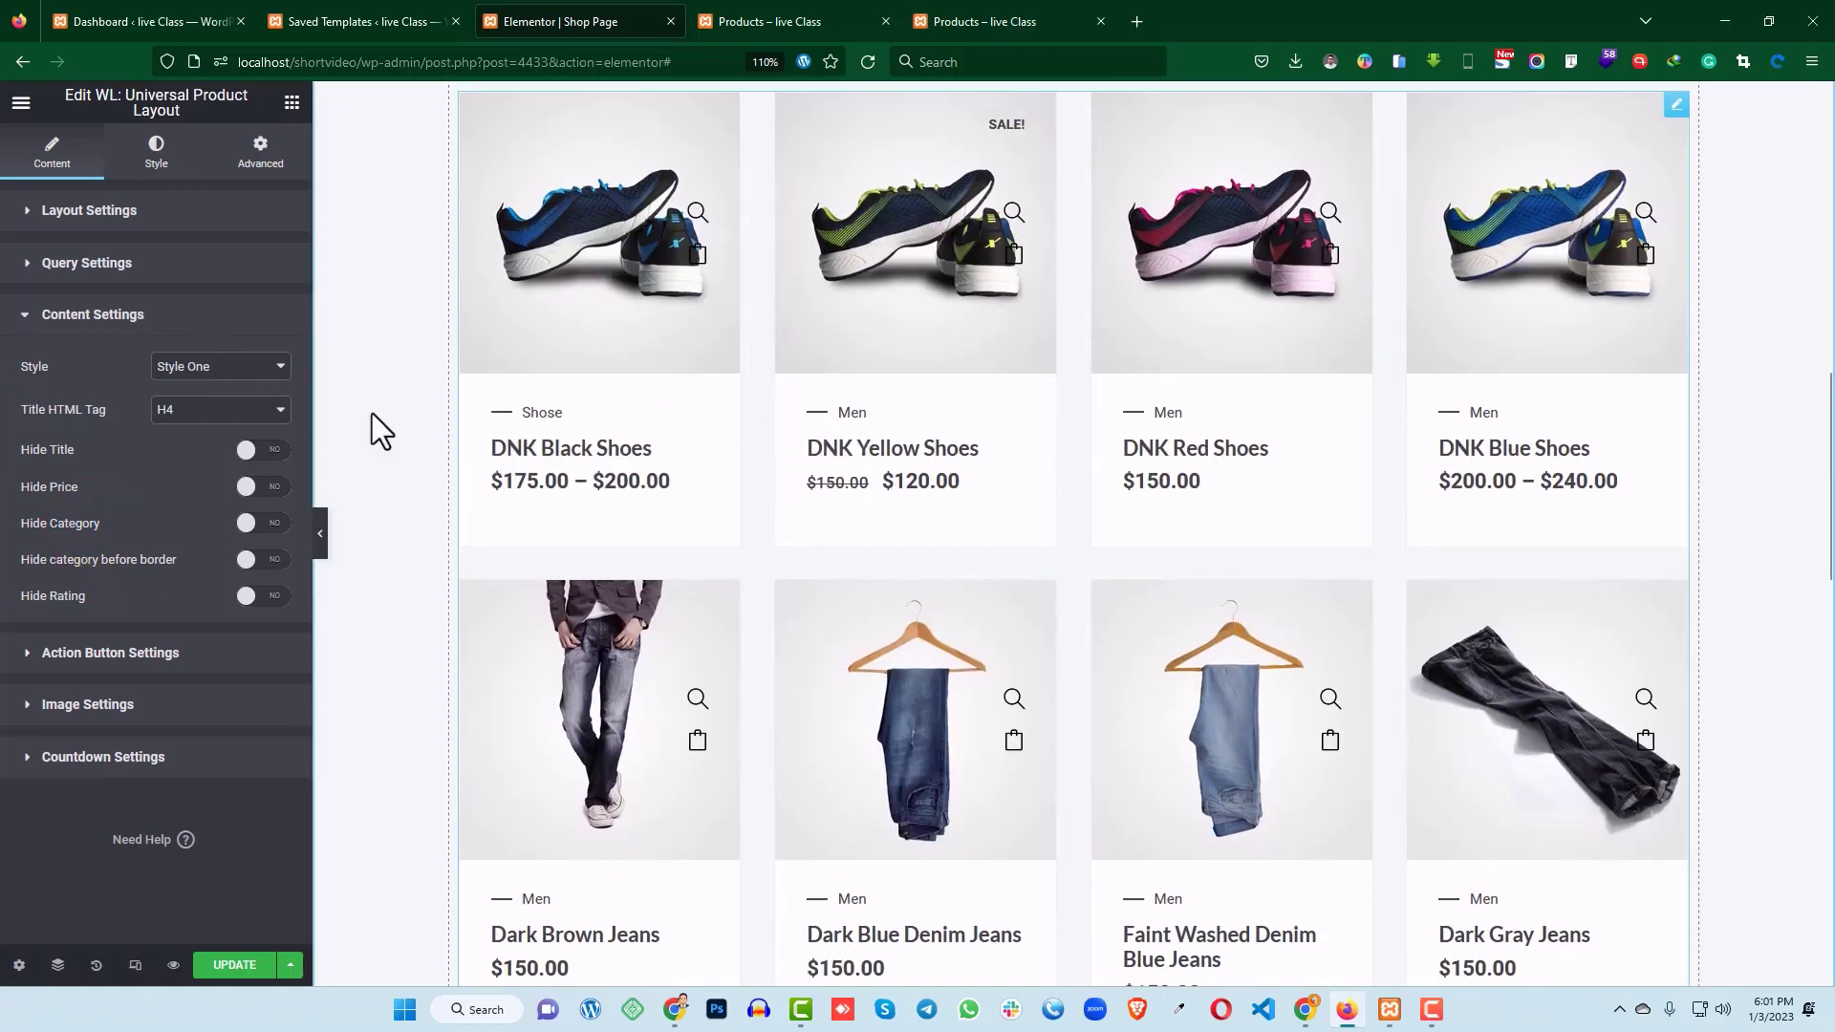
{"action": "left_click", "coordinate": [196, 367]}
{"action": "left_click", "coordinate": [197, 411]}
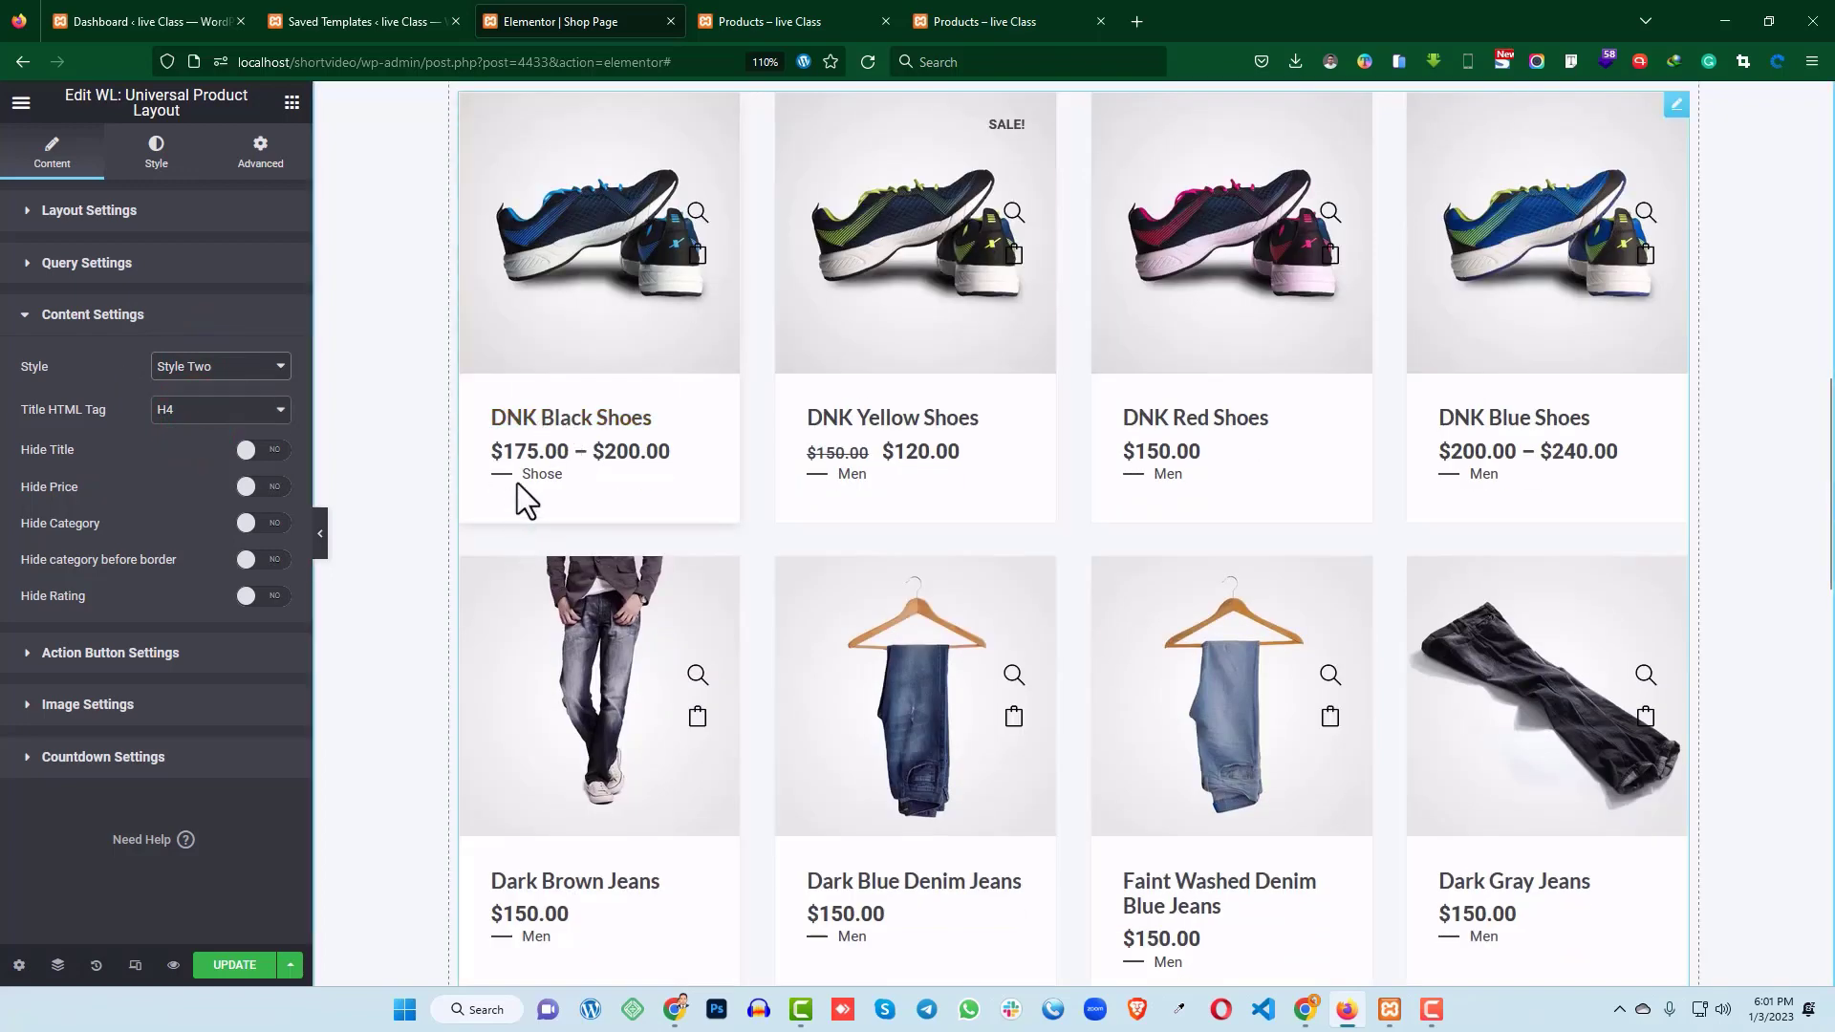
{"action": "left_click", "coordinate": [199, 367]}
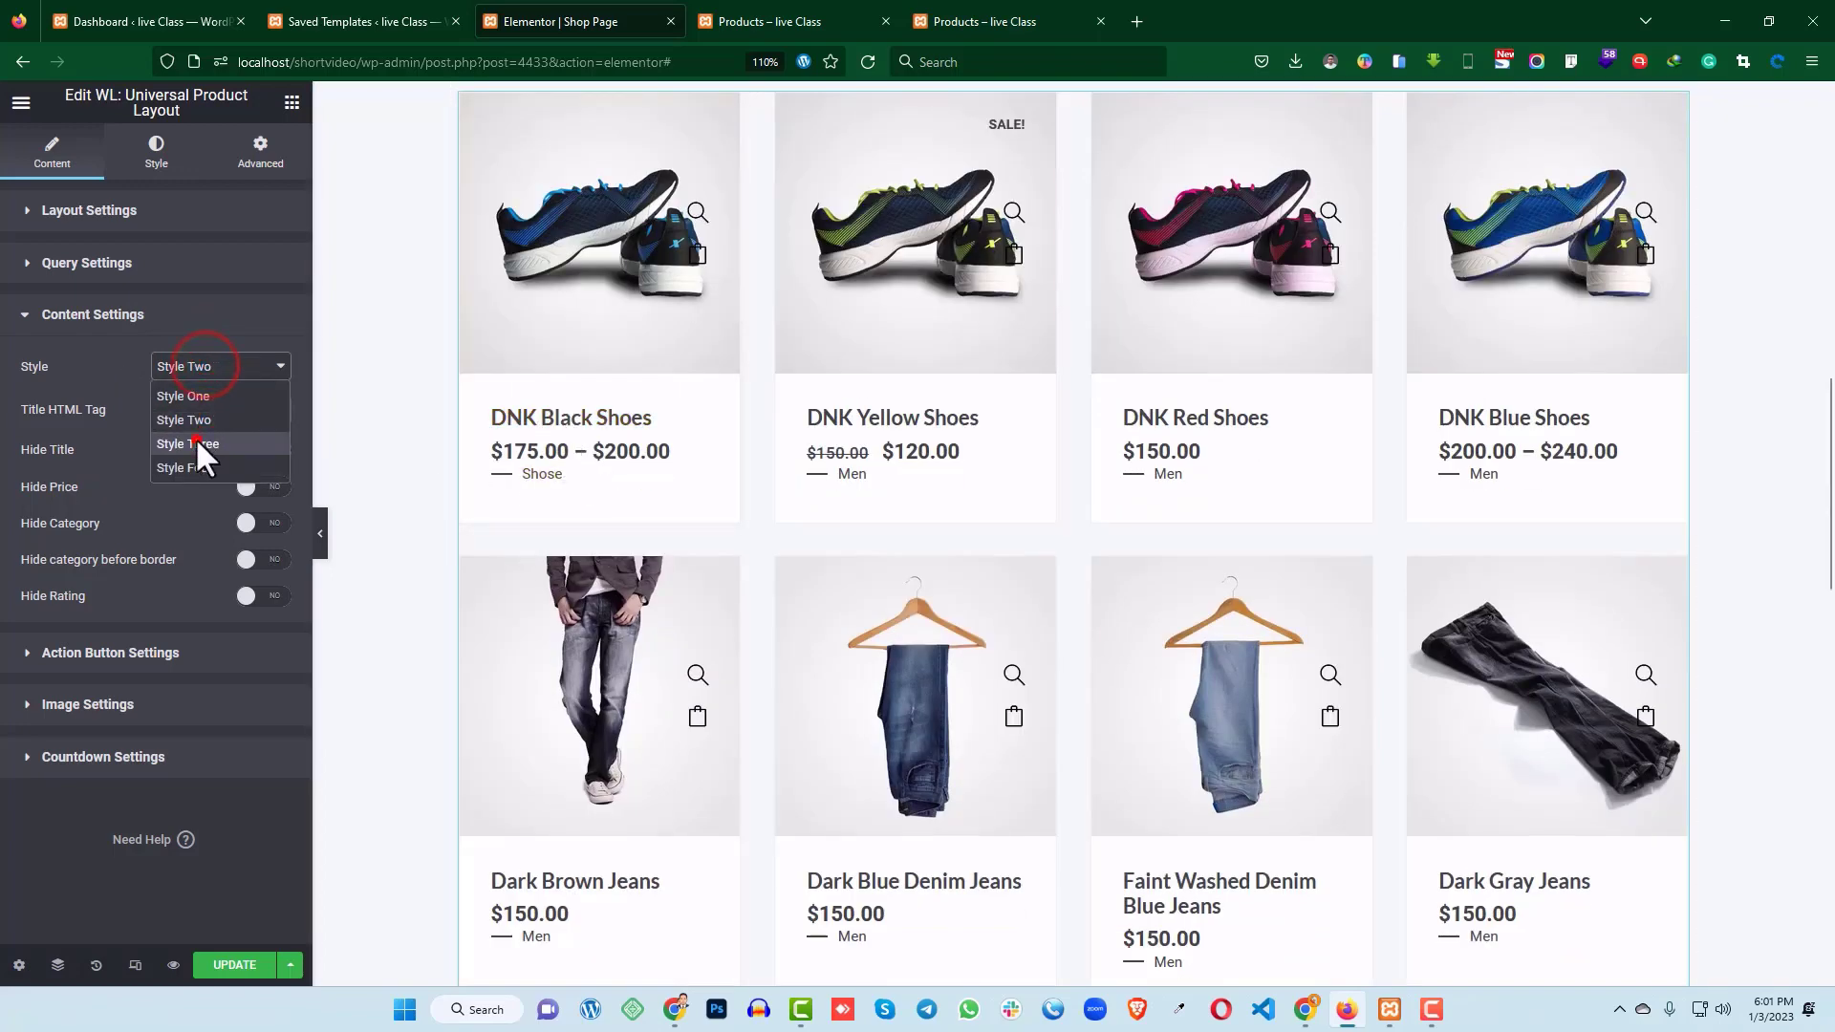
{"action": "left_click", "coordinate": [194, 438]}
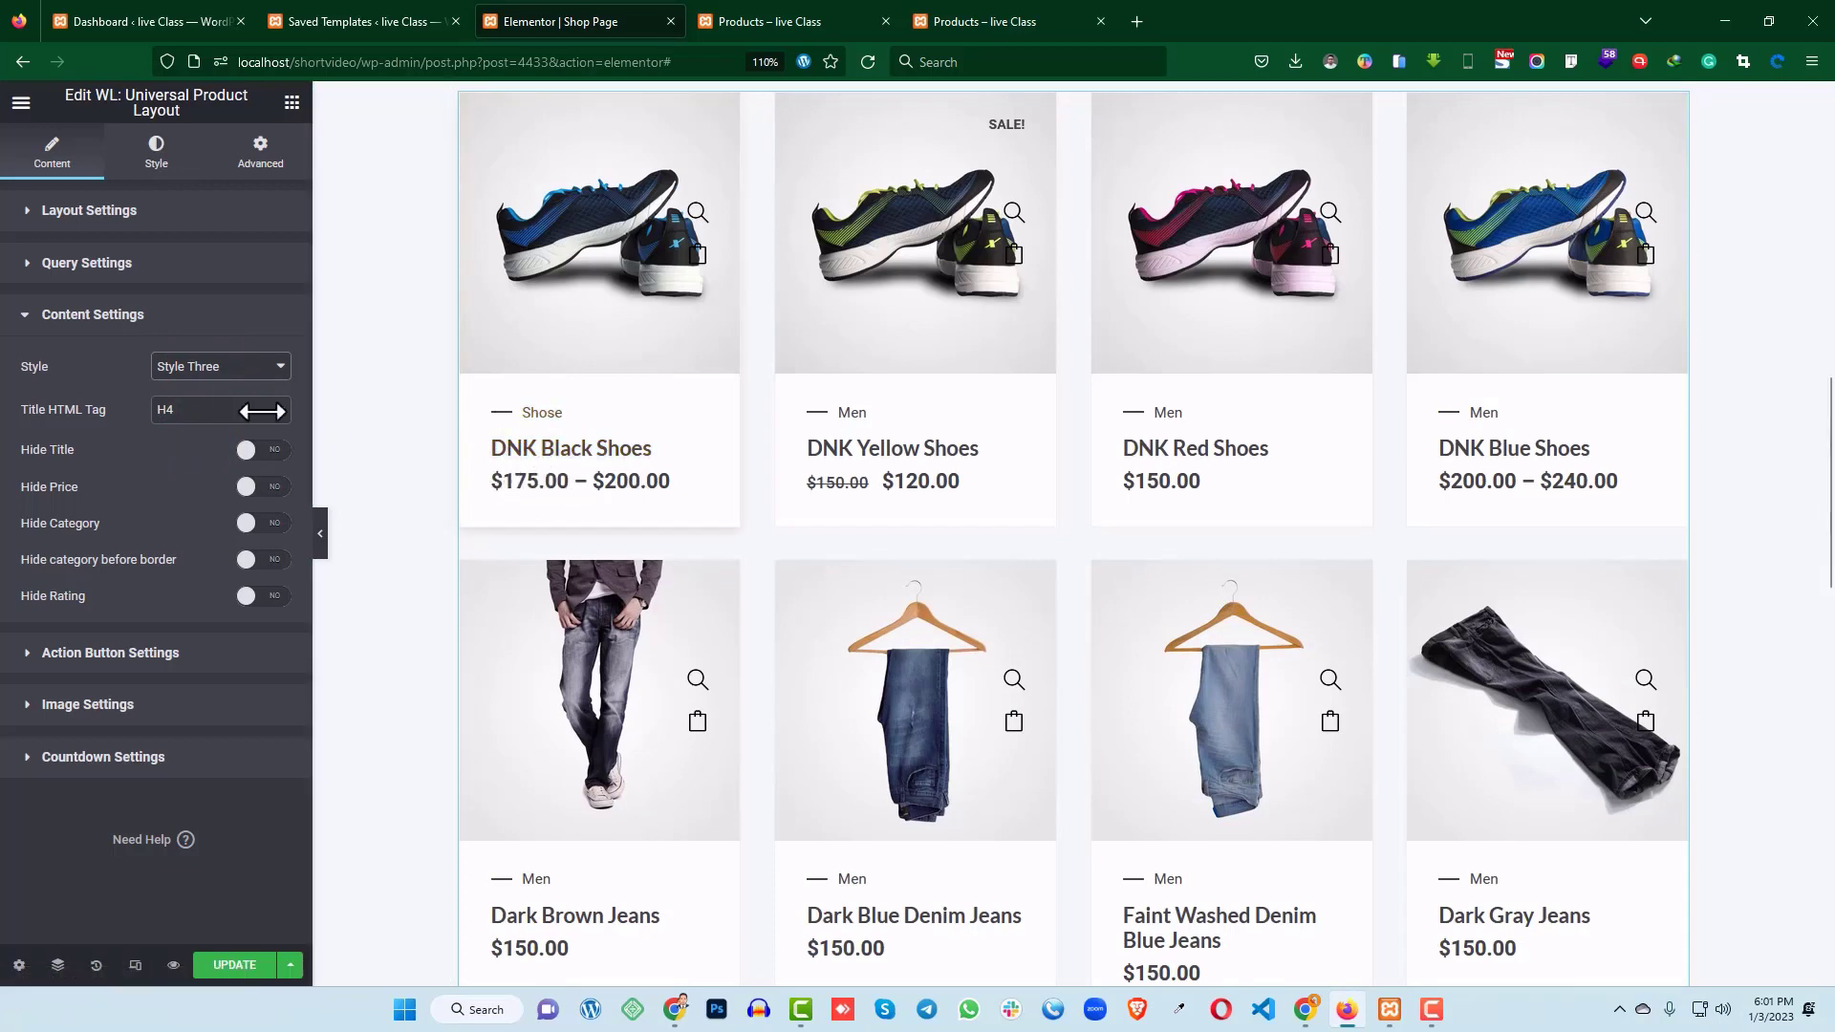
{"action": "left_click", "coordinate": [181, 360]}
{"action": "left_click", "coordinate": [188, 468]}
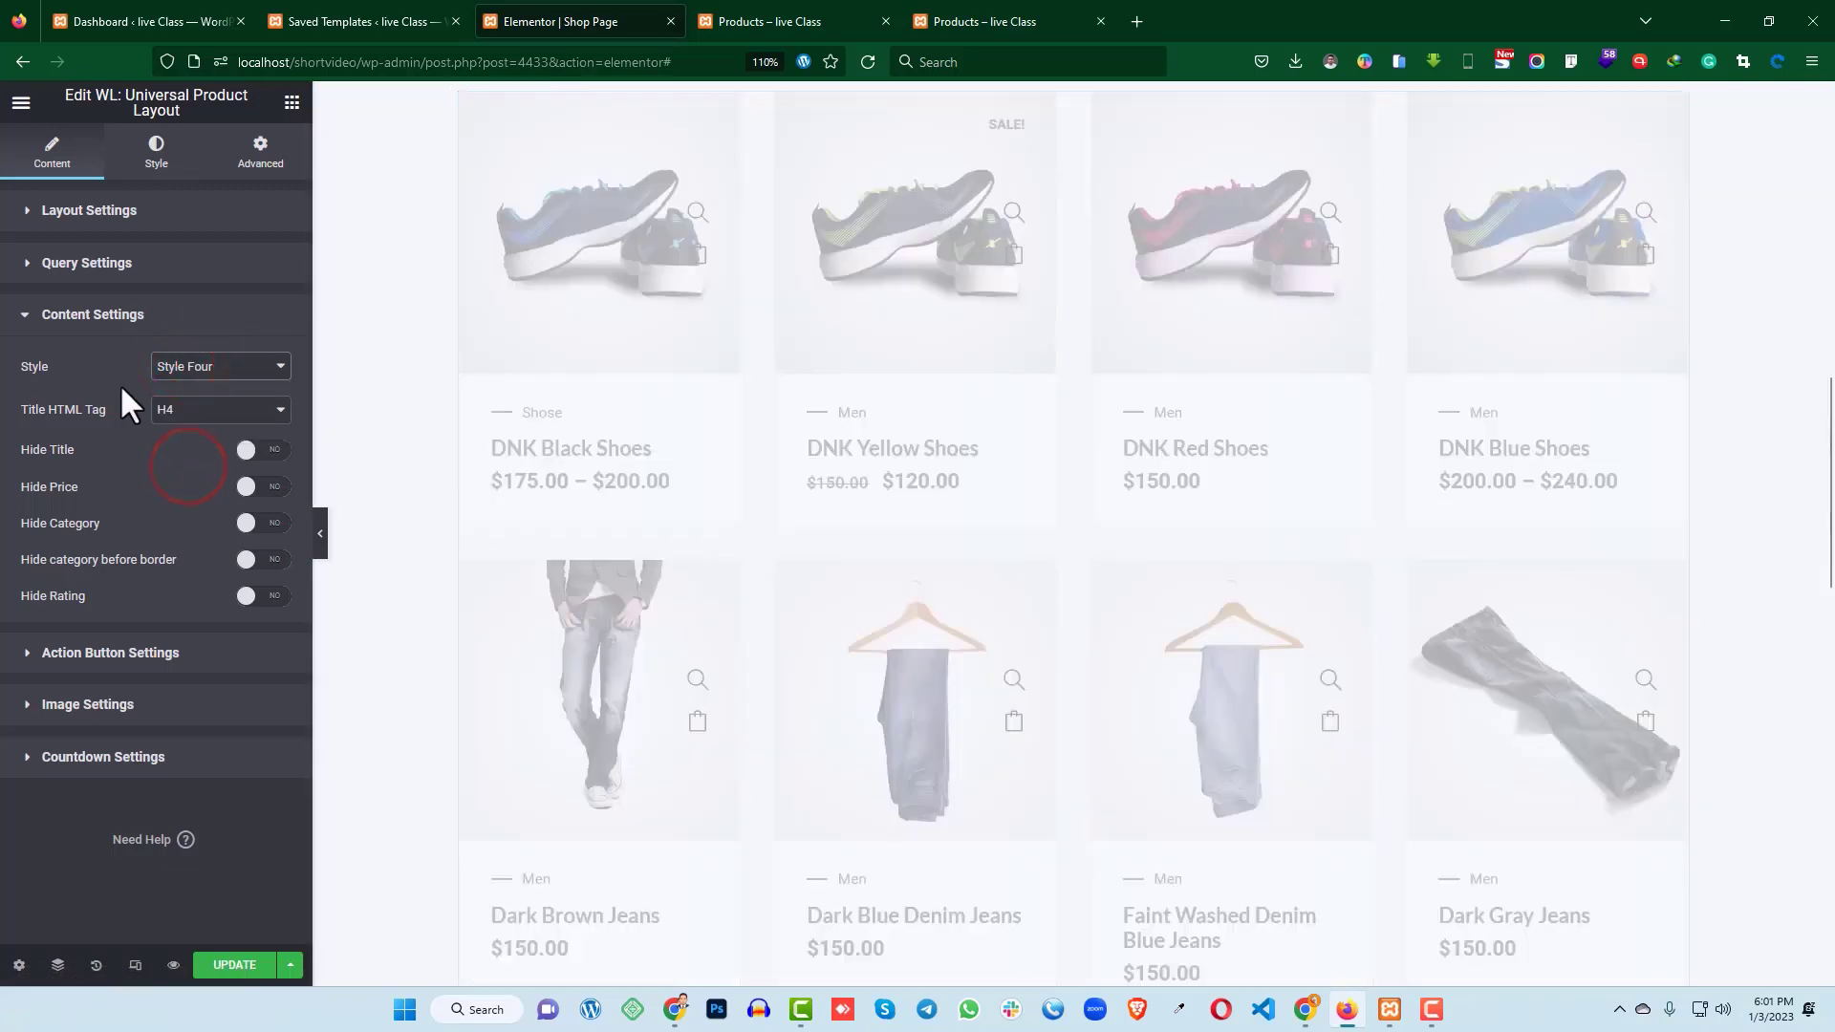
{"action": "left_click", "coordinate": [196, 366]}
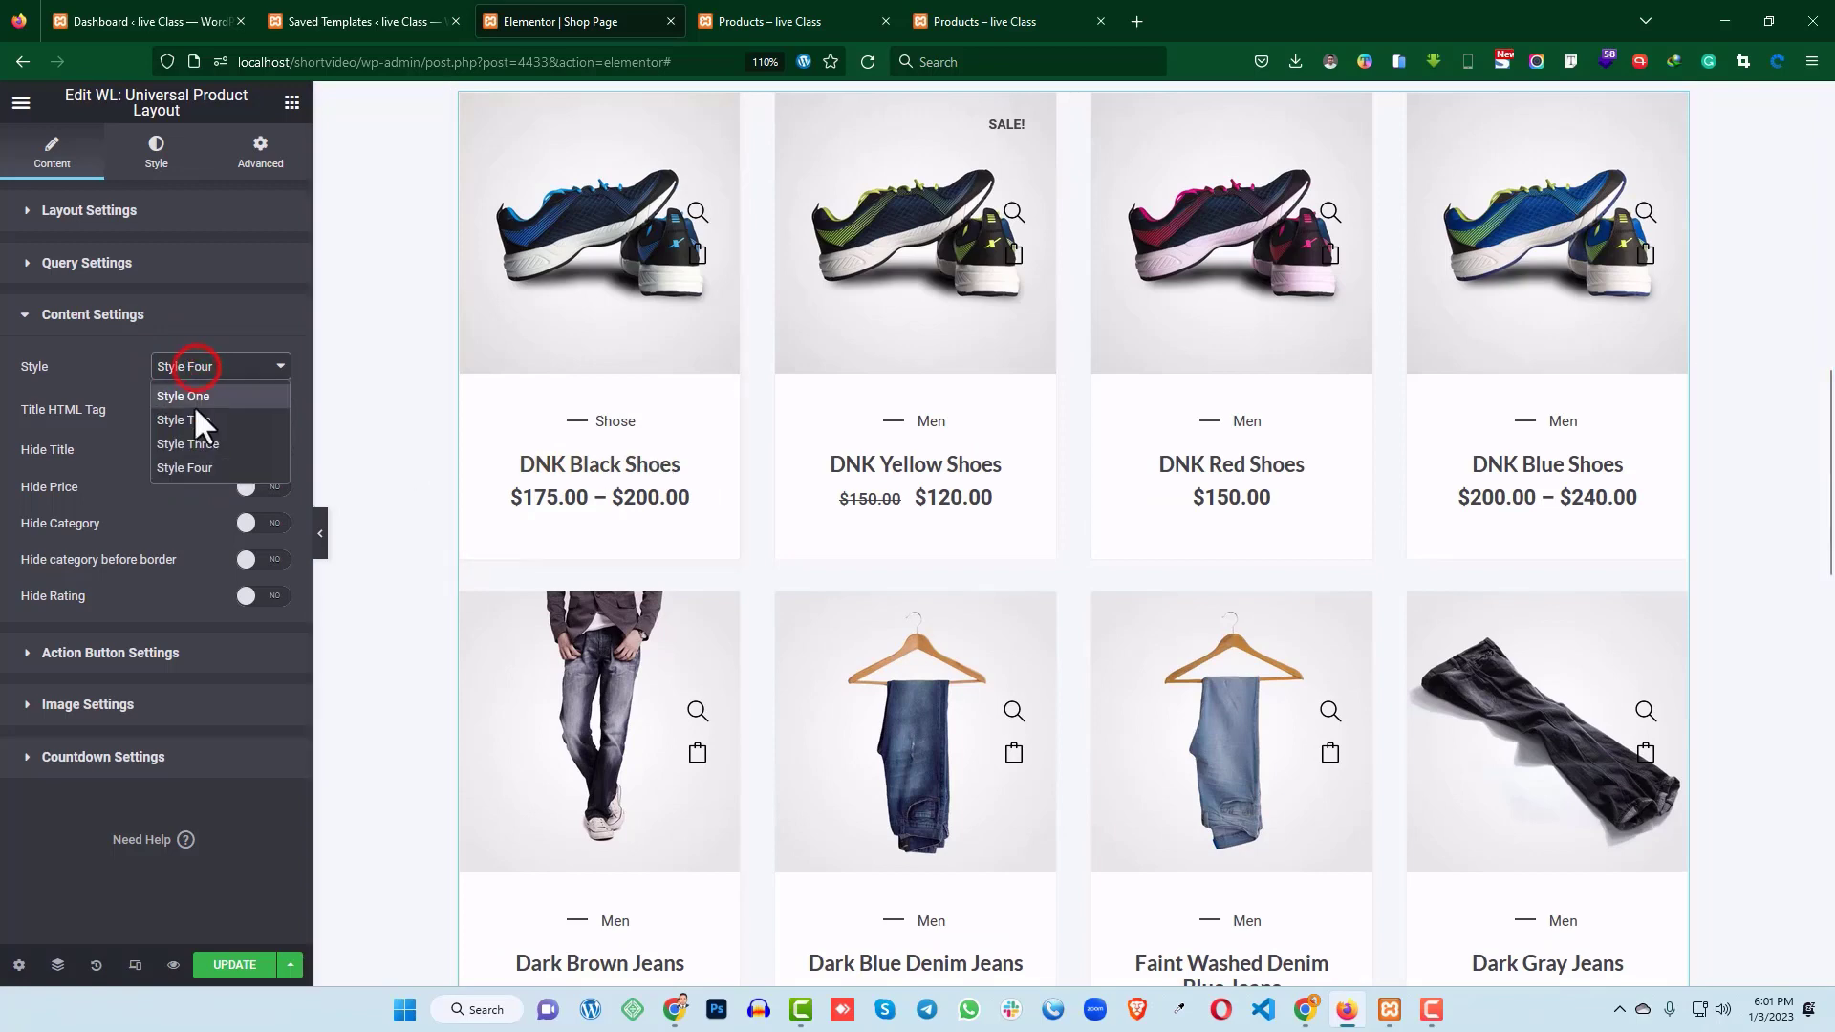
{"action": "left_click", "coordinate": [194, 399]}
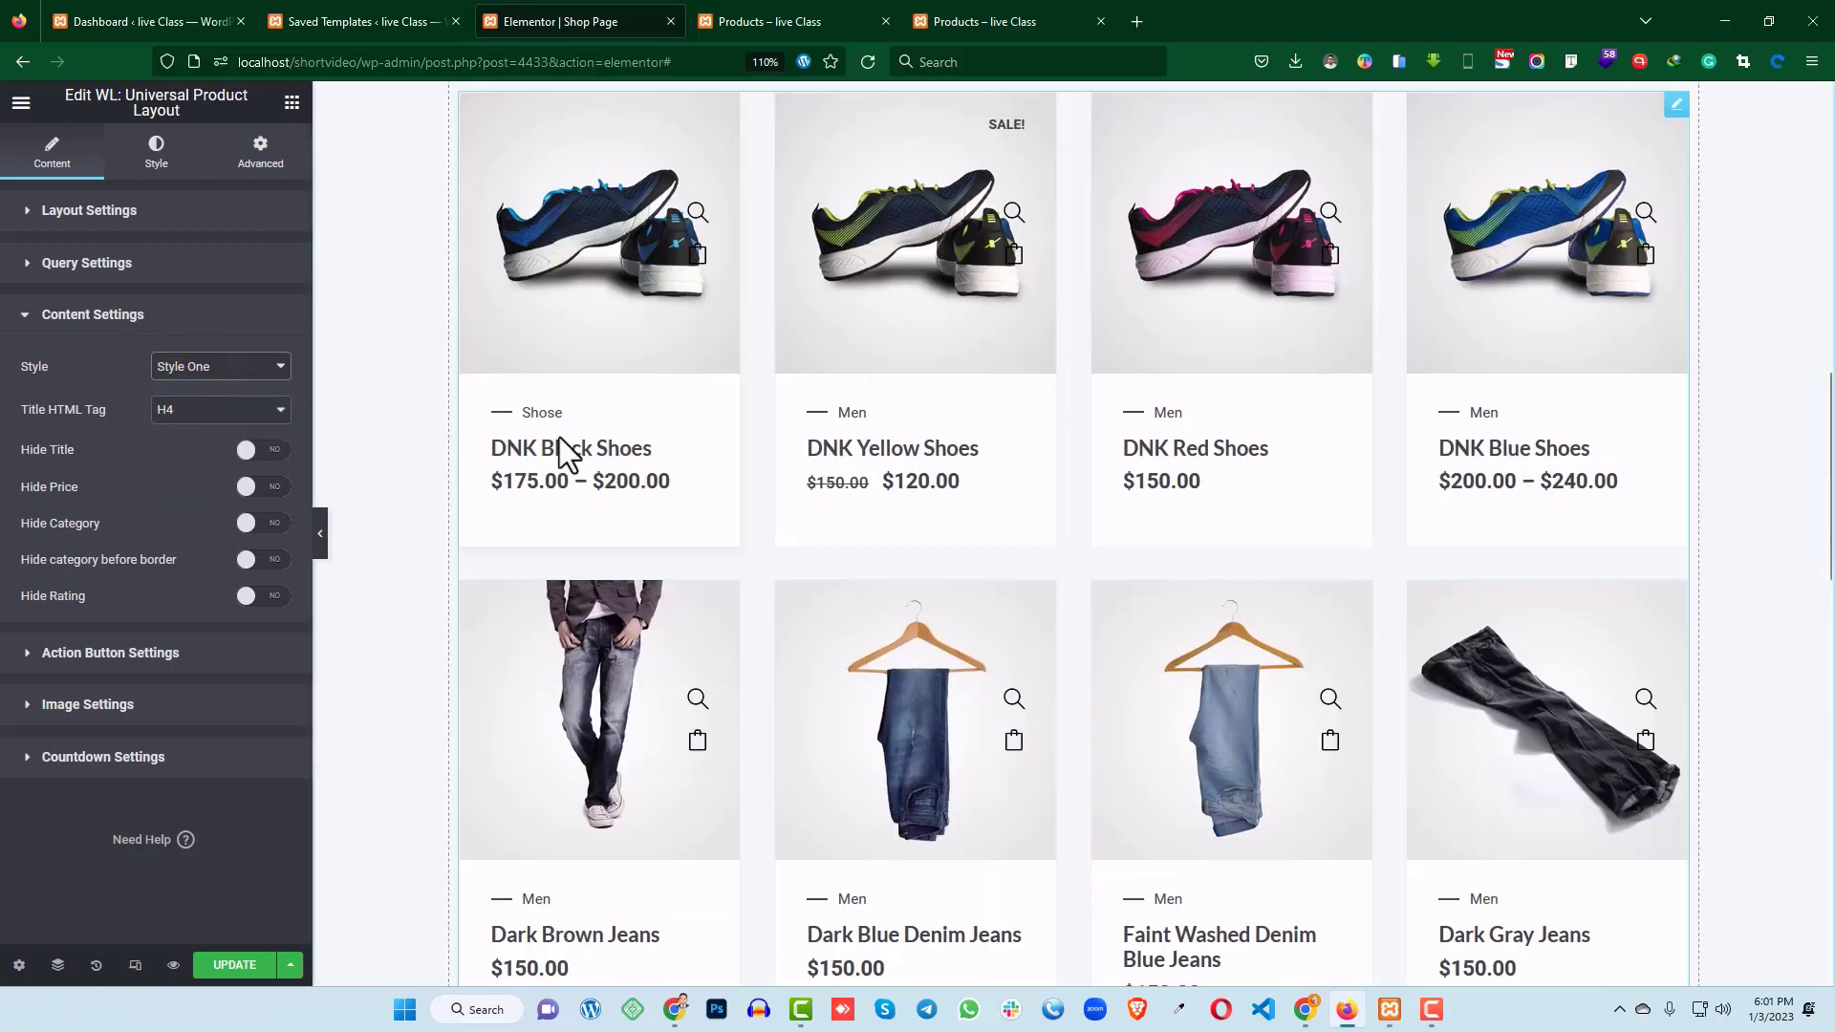
- Set the product cards' action button style to Style Two, comparing the cards with the reference page
{"action": "left_click", "coordinate": [823, 20]}
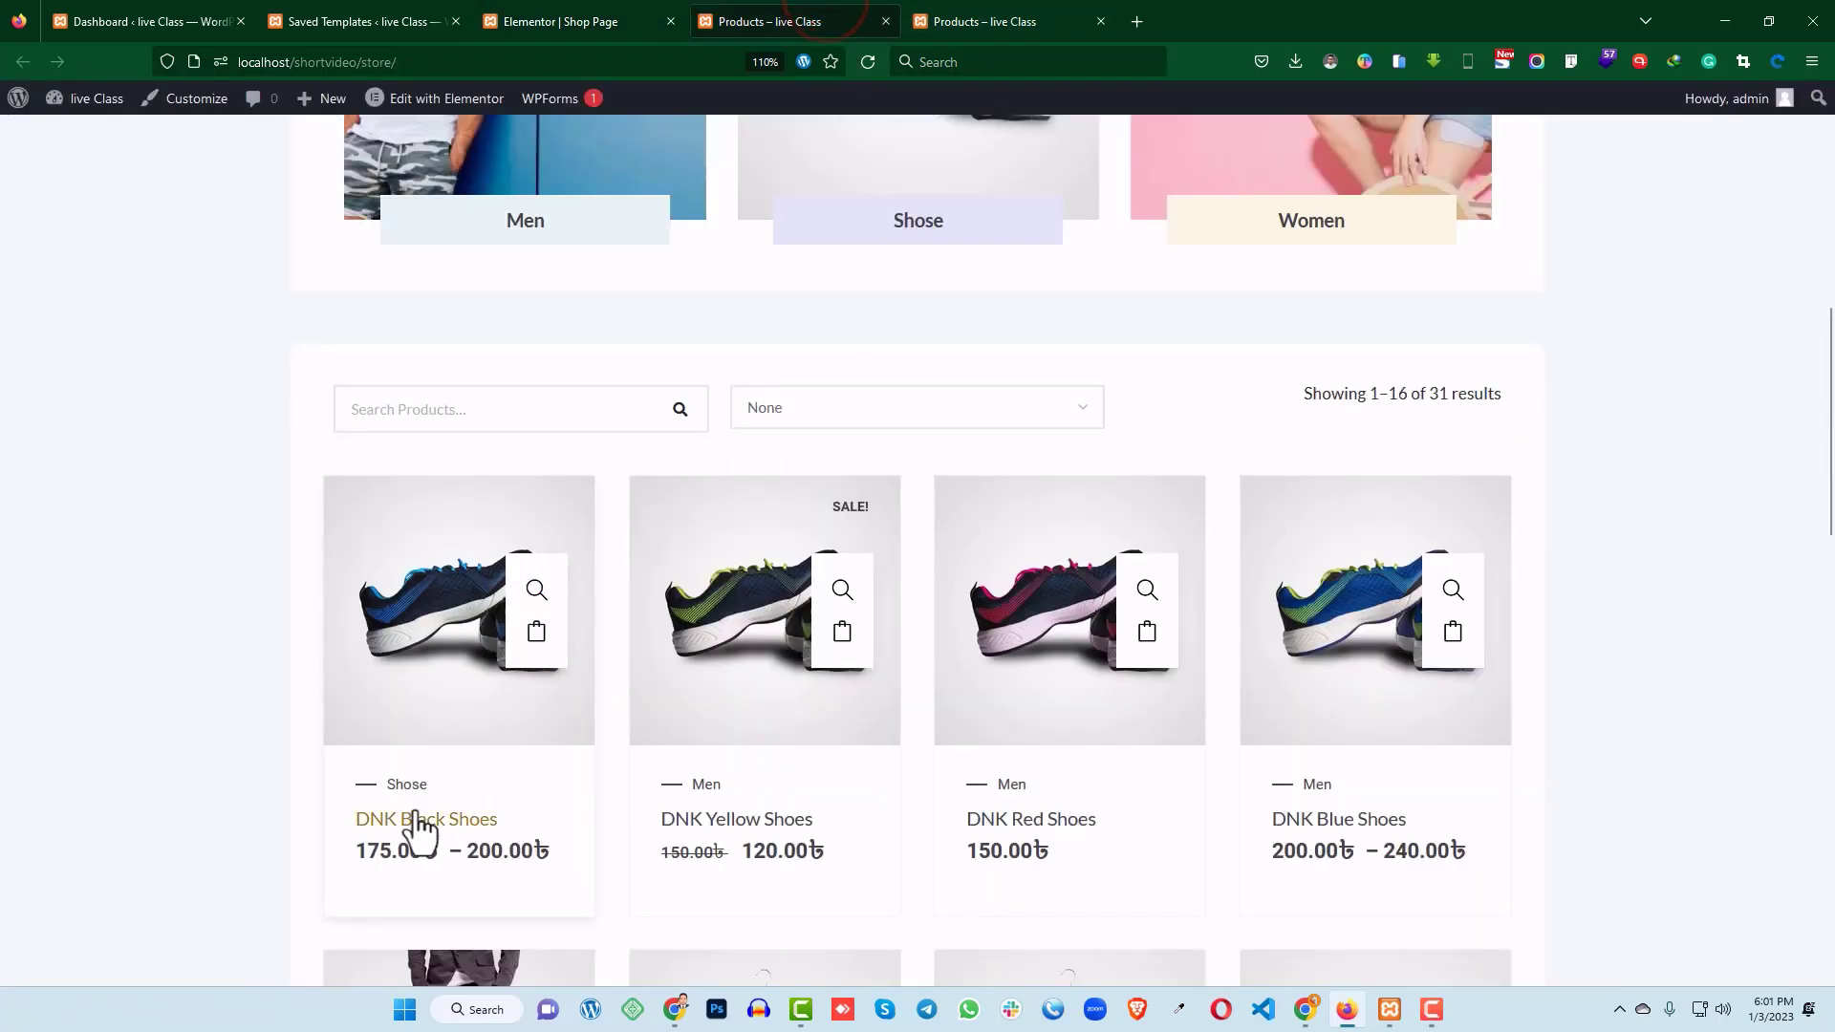
{"action": "left_click", "coordinate": [640, 21]}
{"action": "scroll", "coordinate": [726, 316], "scroll_direction": "down", "scroll_amount": 3}
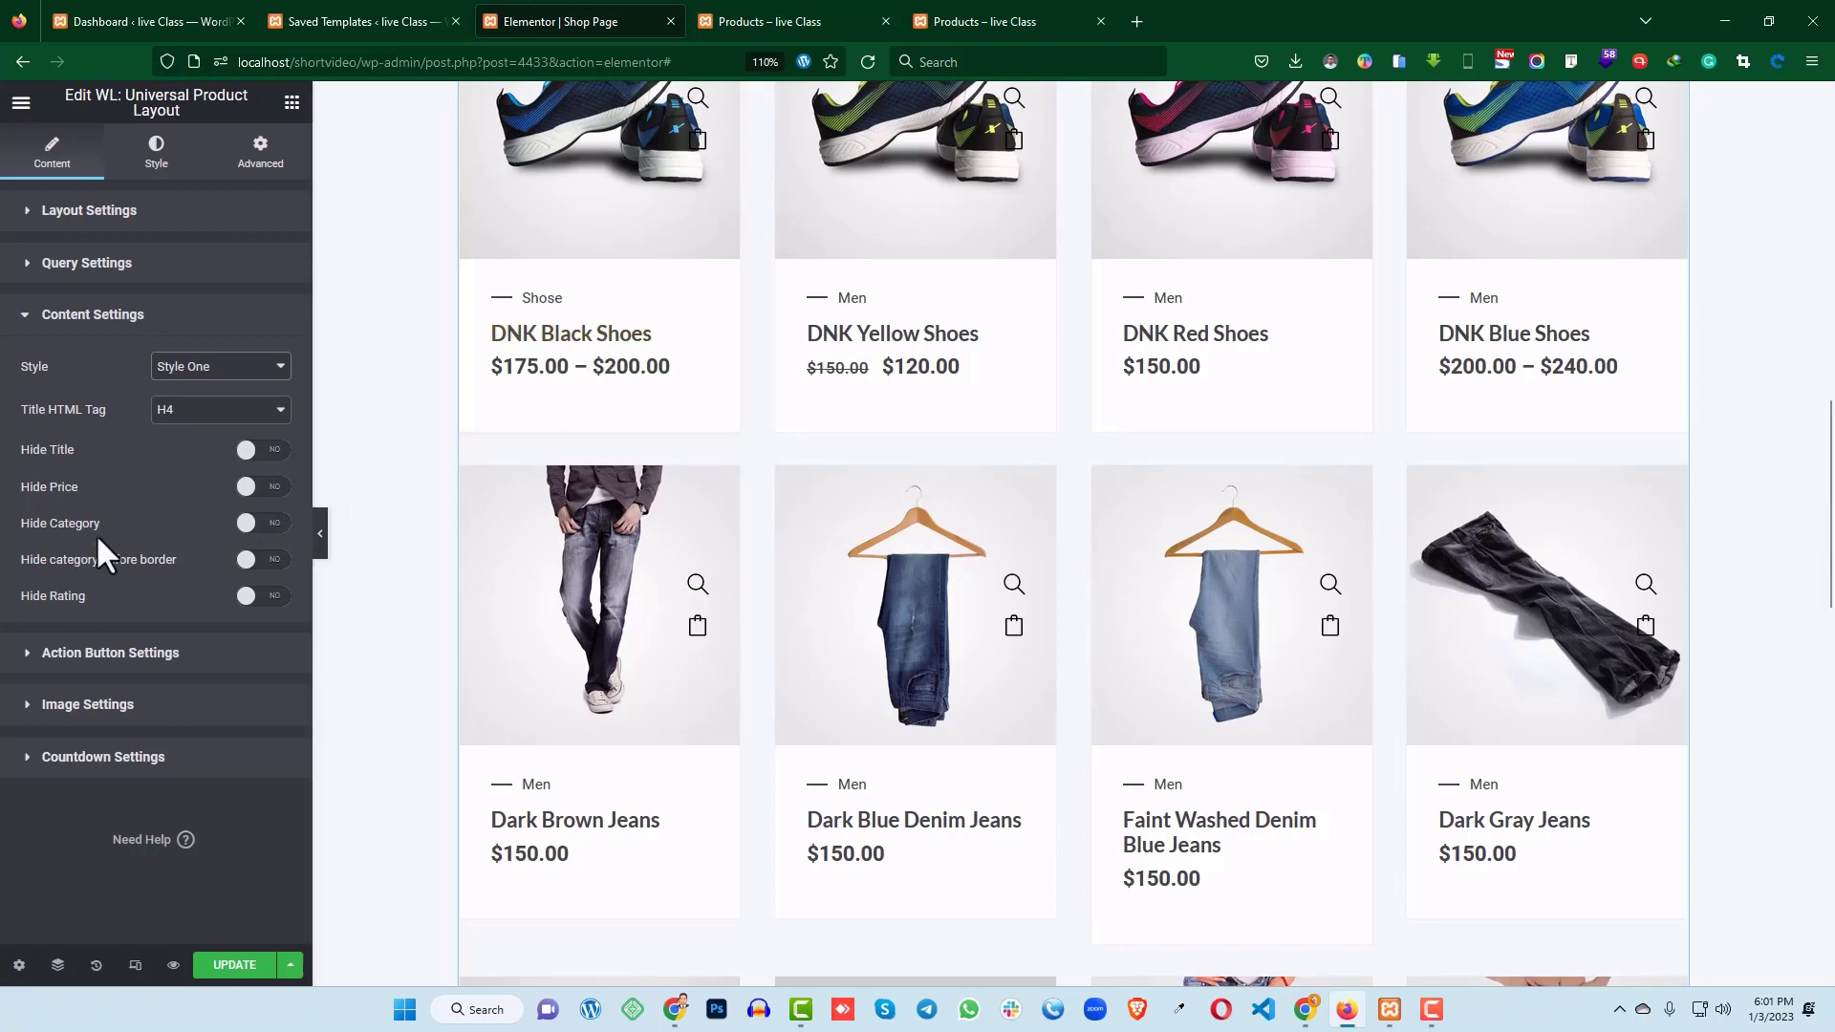
{"action": "left_click", "coordinate": [95, 659]}
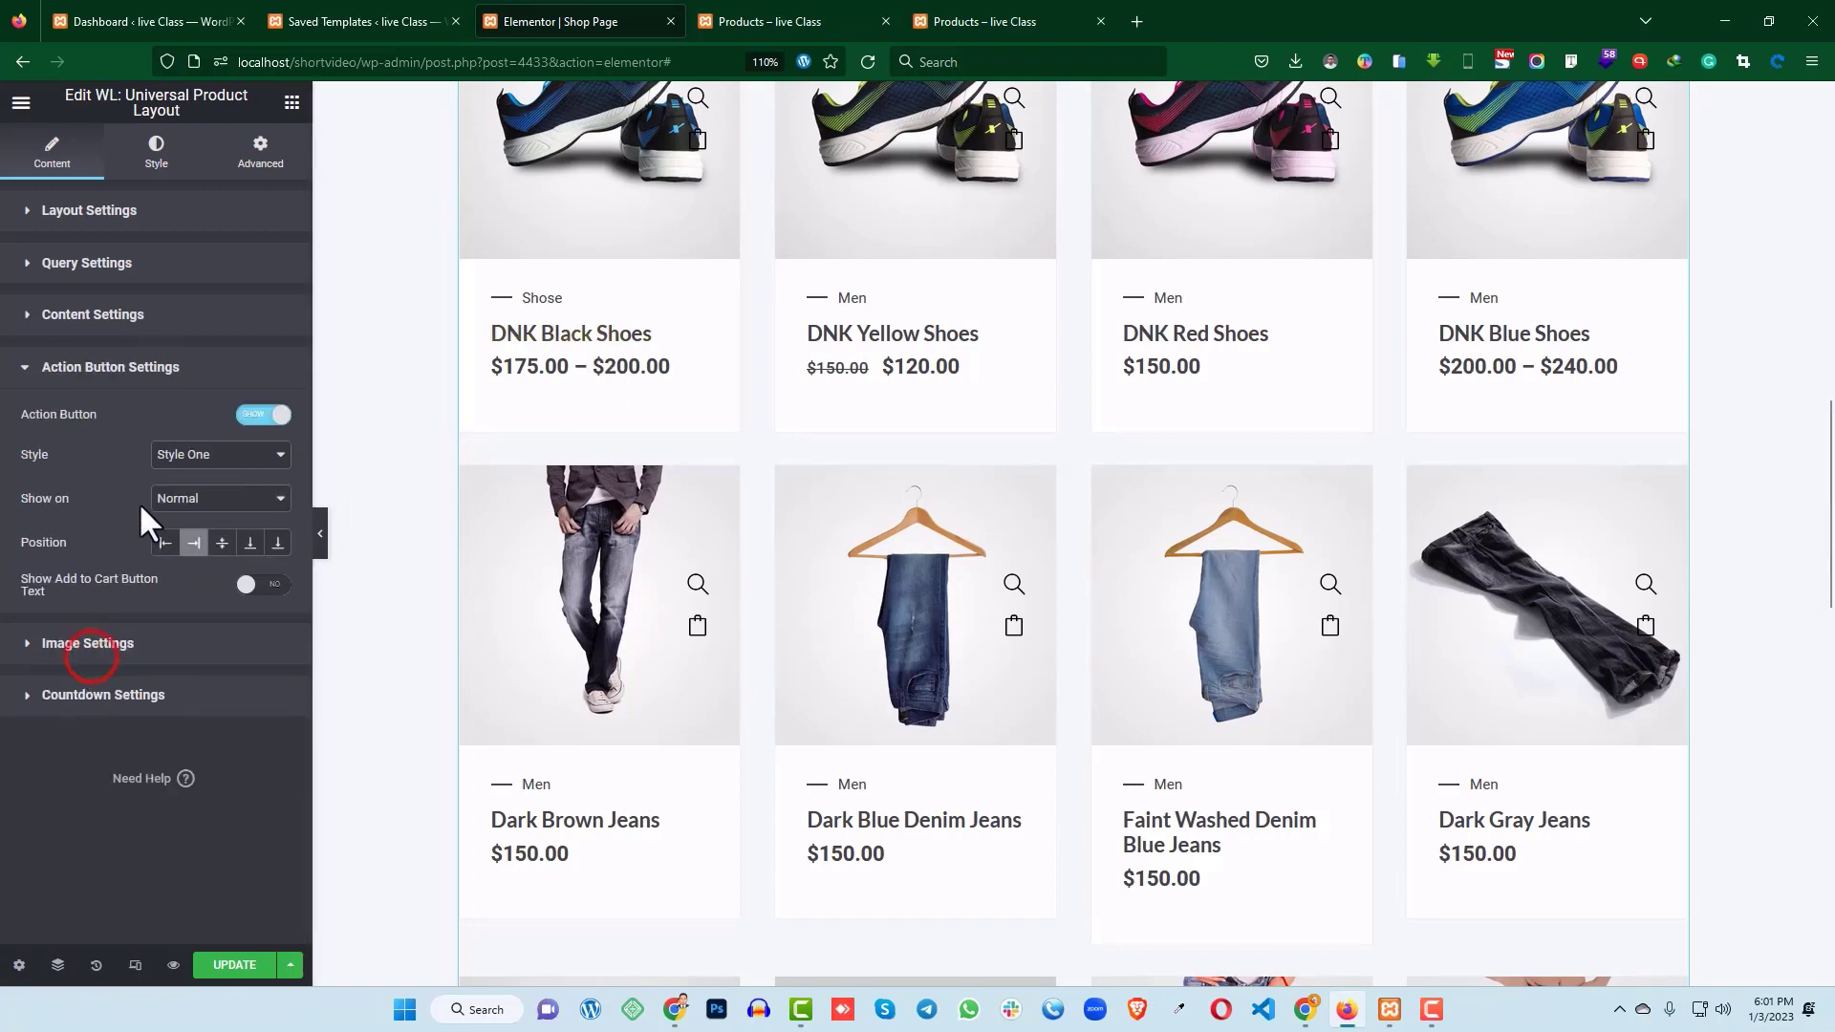
{"action": "scroll", "coordinate": [736, 359], "scroll_direction": "up", "scroll_amount": 3}
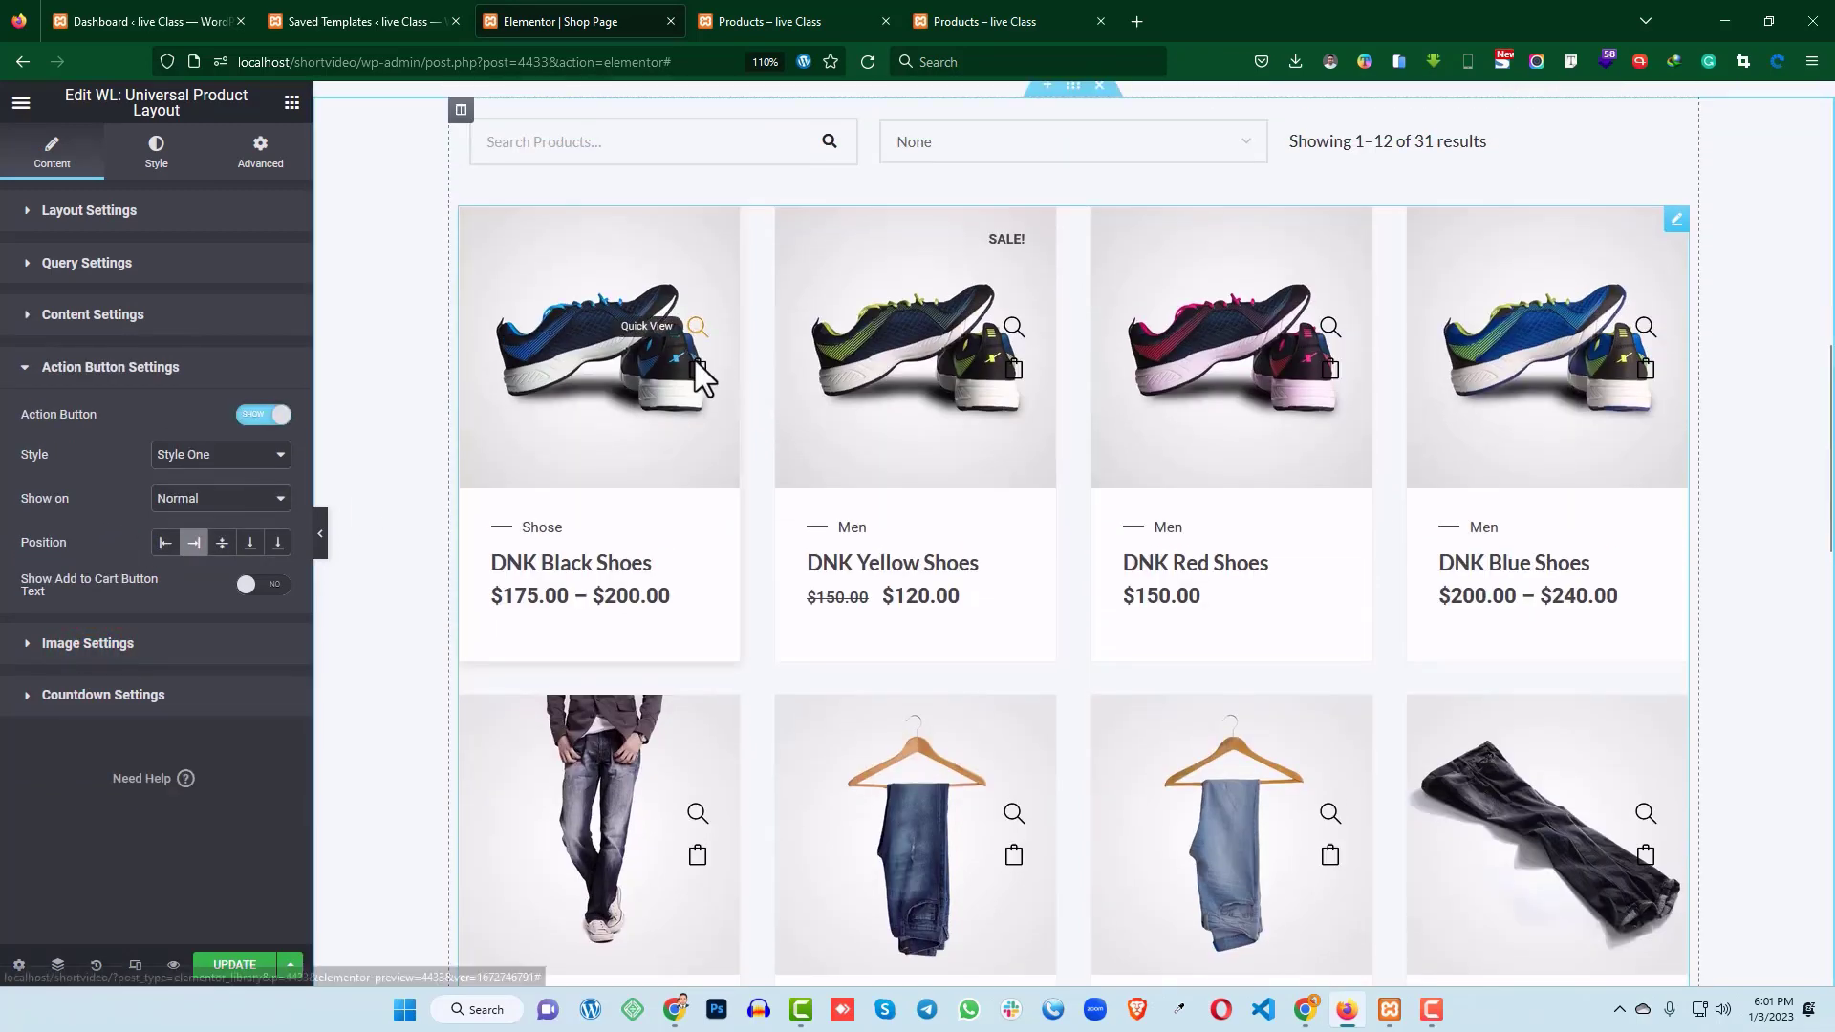
{"action": "left_click", "coordinate": [216, 451]}
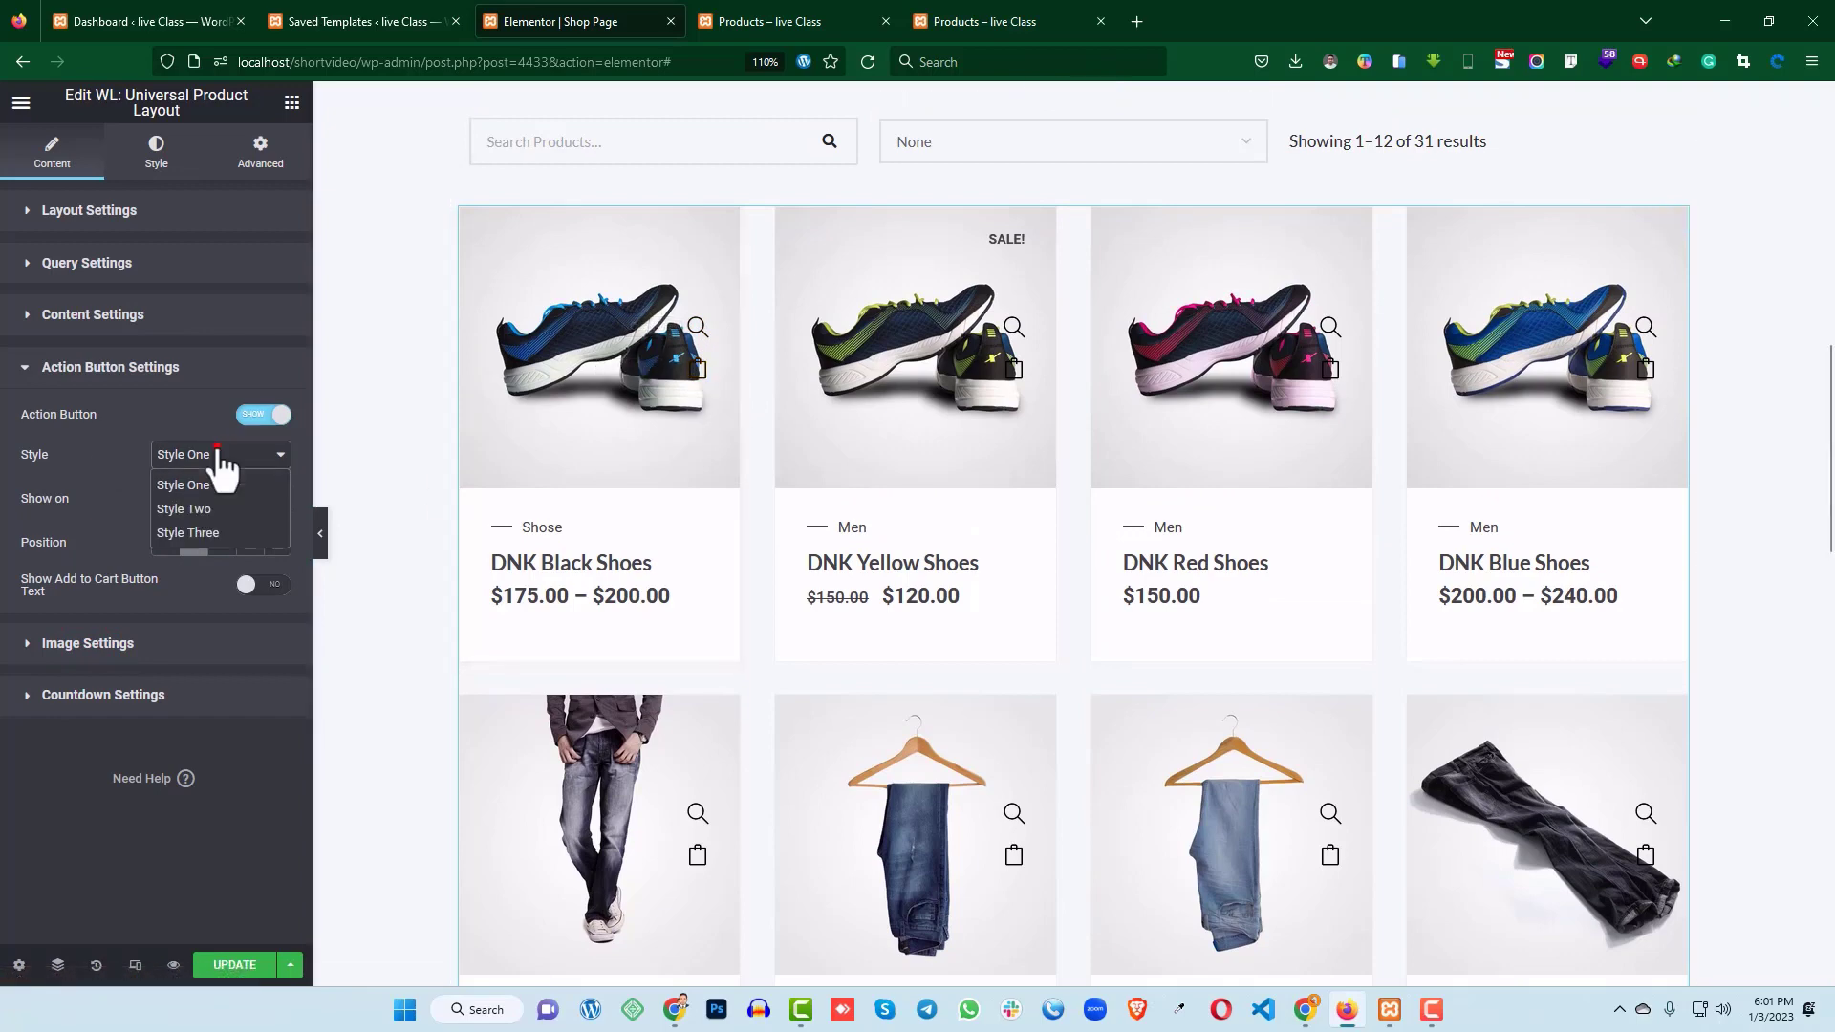
{"action": "left_click", "coordinate": [206, 507]}
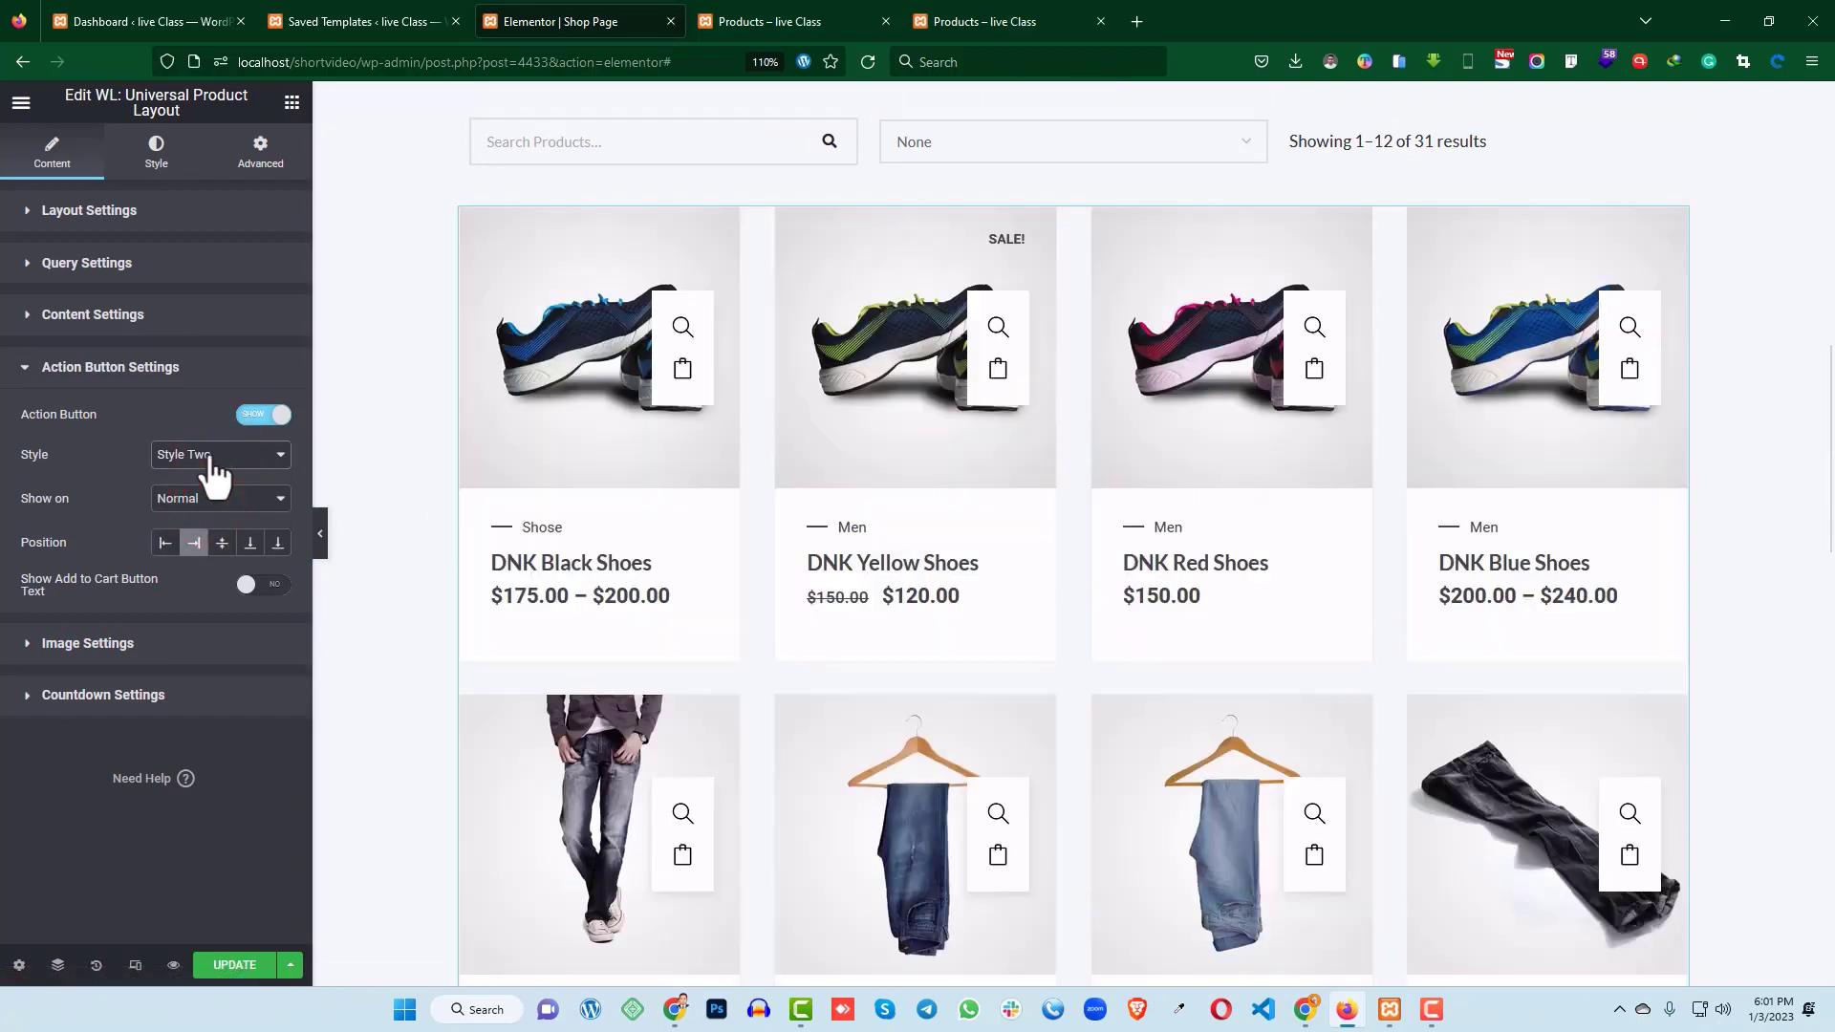
{"action": "left_click", "coordinate": [774, 21]}
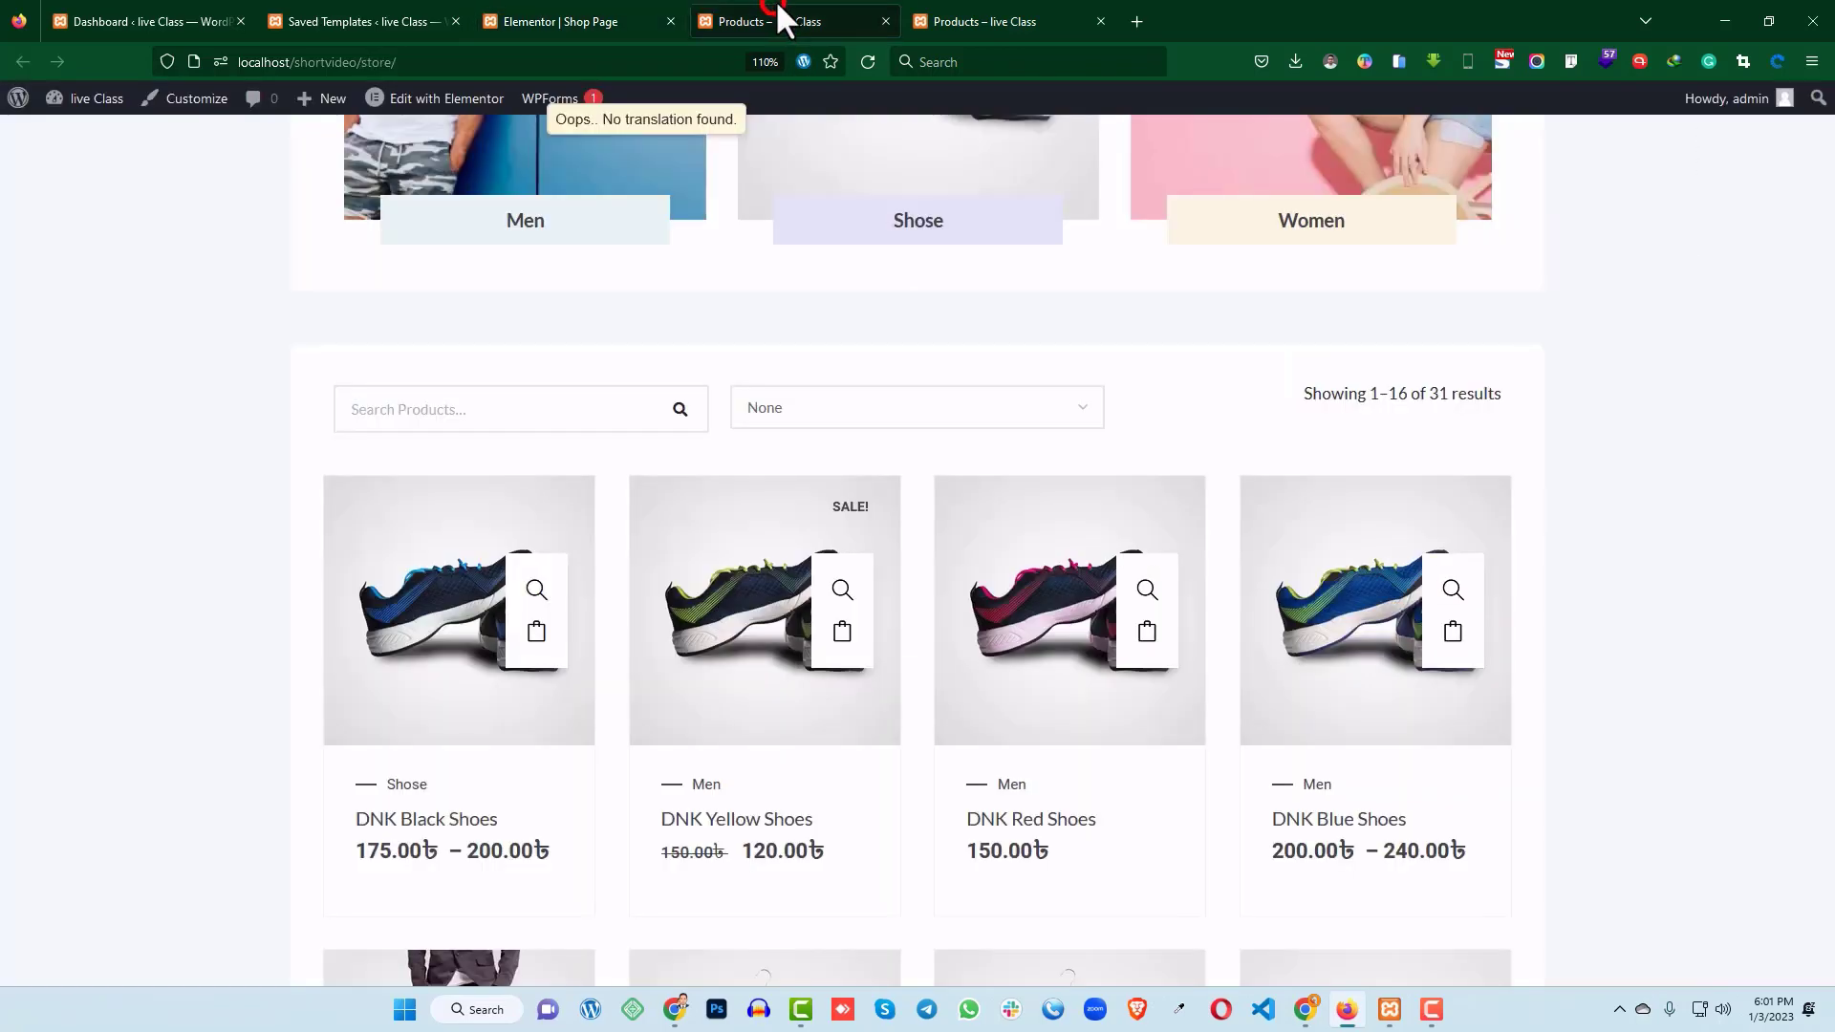
{"action": "scroll", "coordinate": [786, 300], "scroll_direction": "down", "scroll_amount": 2}
{"action": "left_click", "coordinate": [604, 21]}
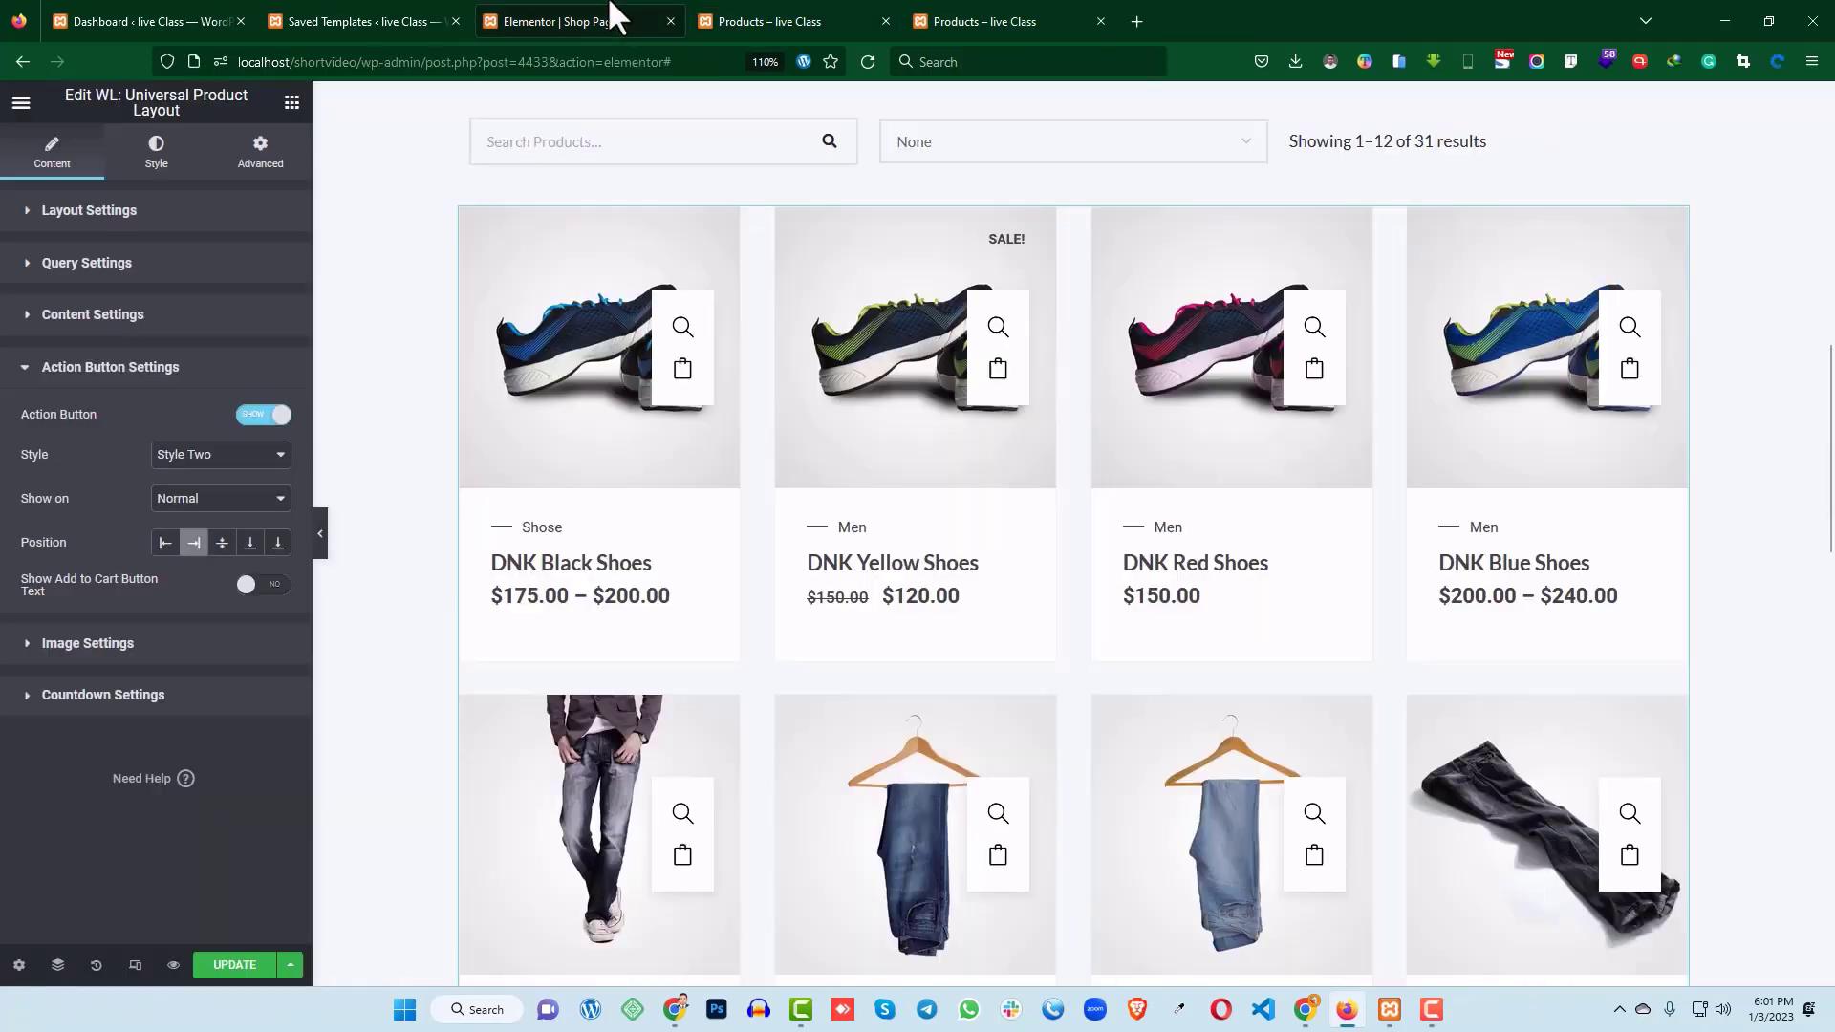
- Try Style Three for the action buttons and switch them back to Style Two
{"action": "left_click", "coordinate": [230, 456]}
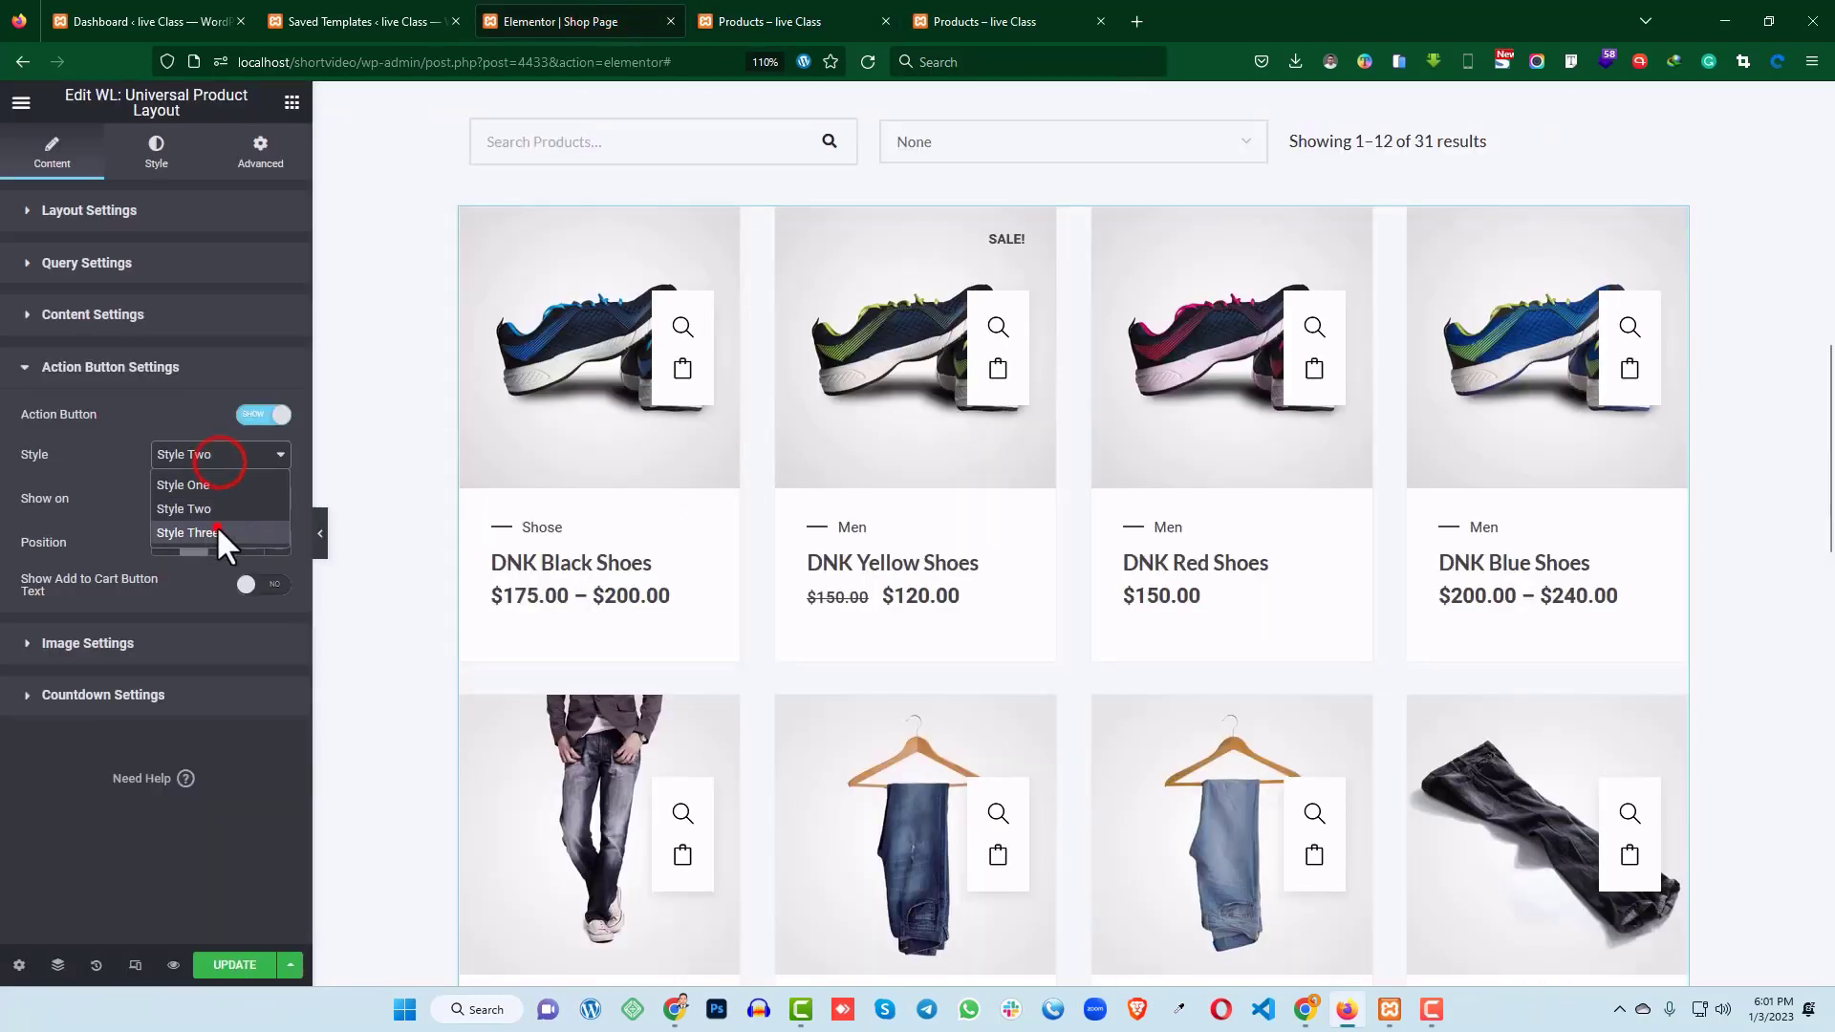
{"action": "left_click", "coordinate": [216, 524]}
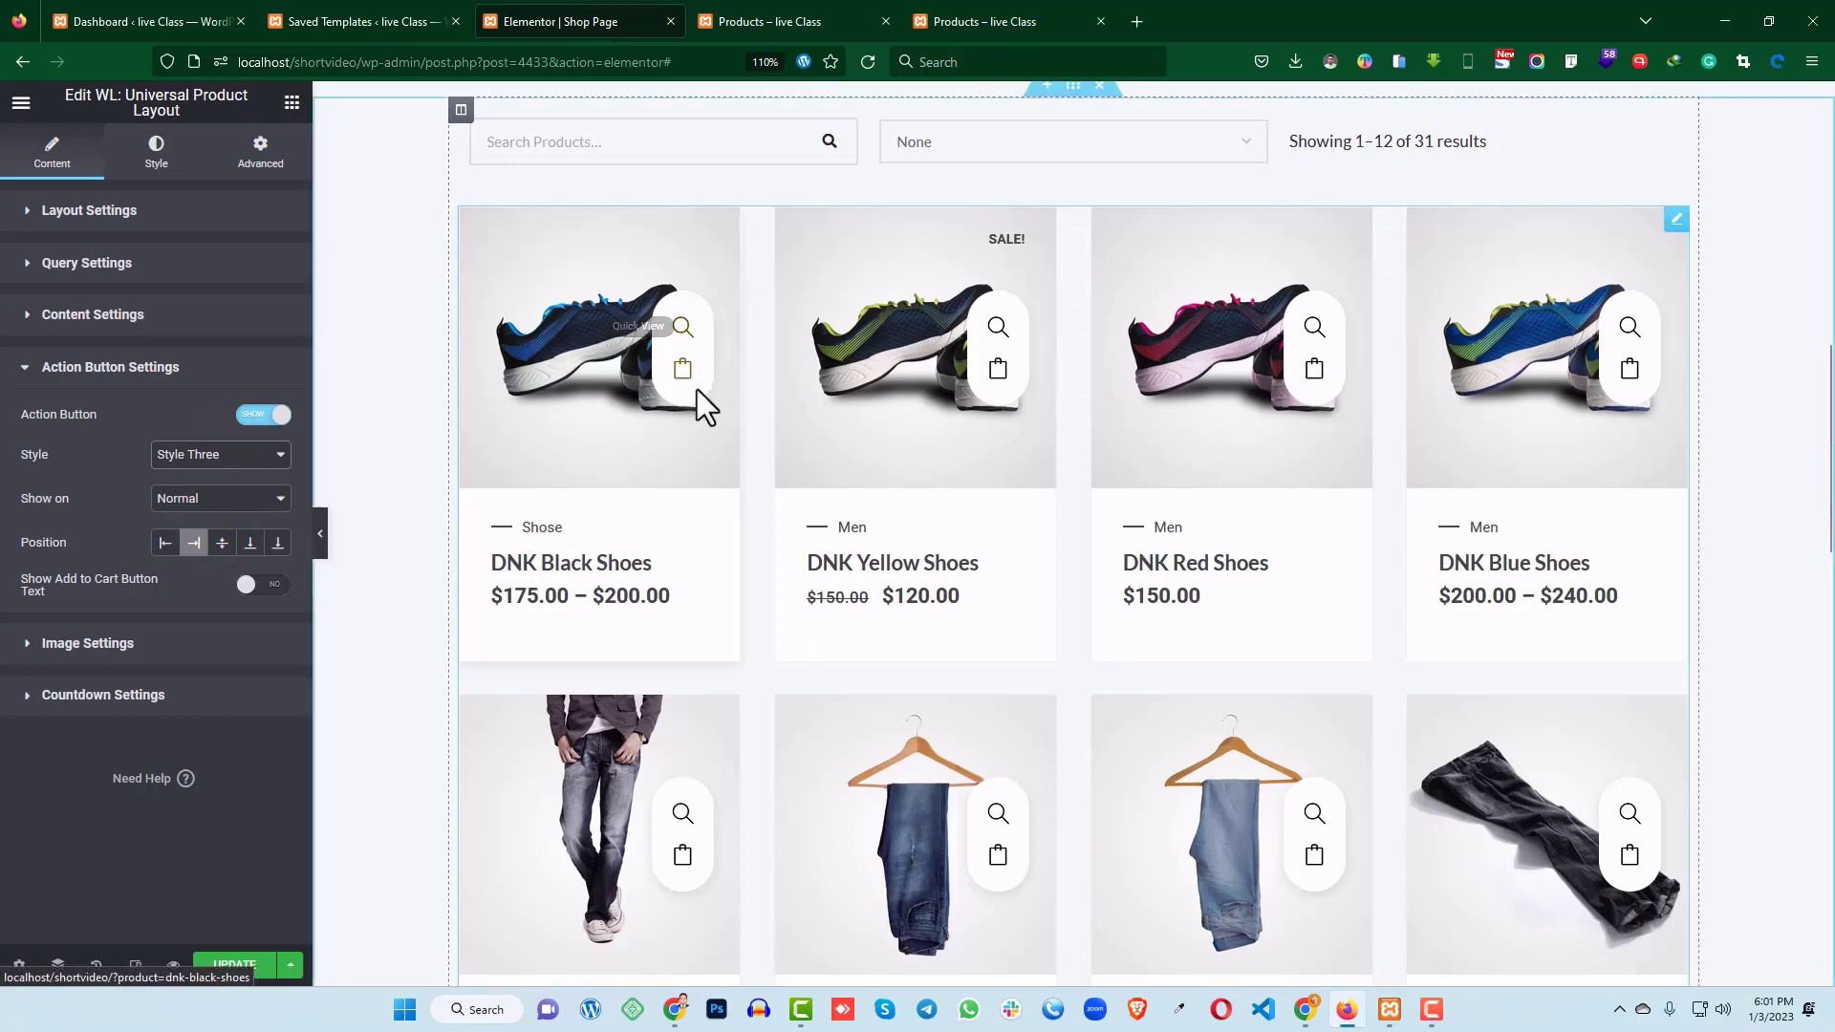
{"action": "left_click", "coordinate": [251, 457]}
{"action": "left_click", "coordinate": [222, 508]}
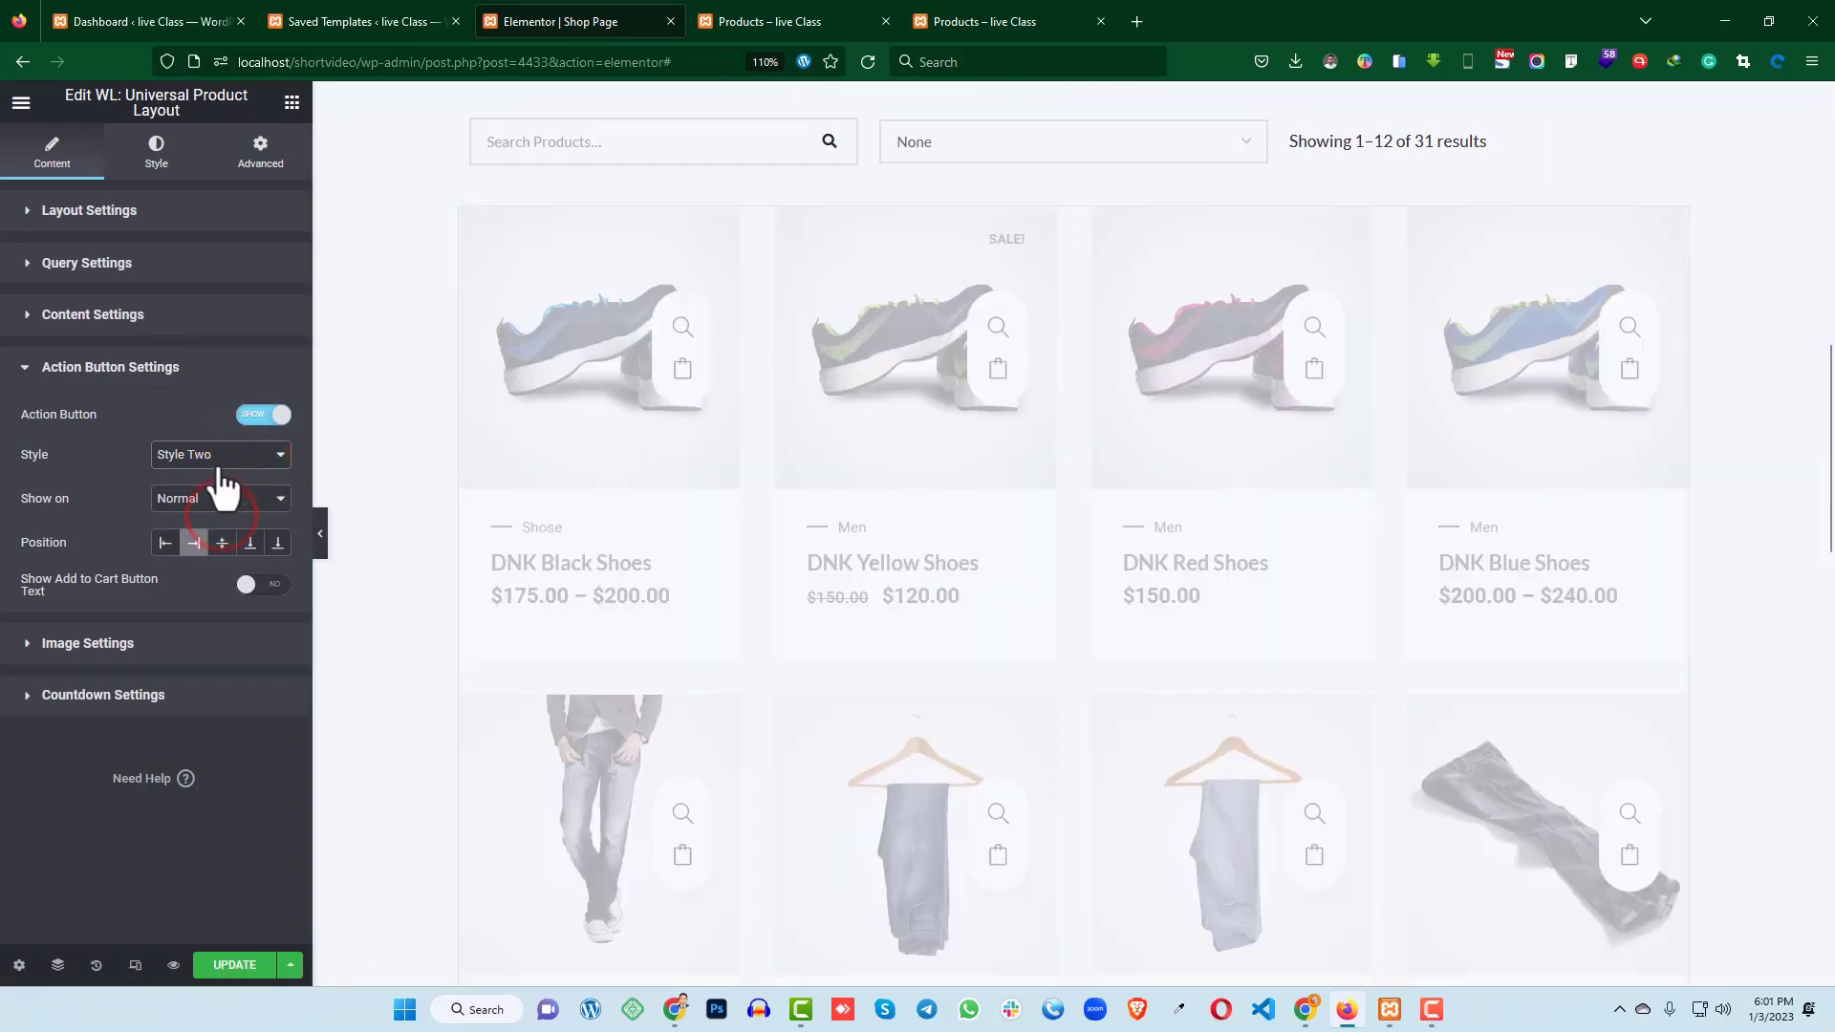
- Try the action buttons at Middle, Bottom and below the price, and return them to the right side of the product images
{"action": "left_click", "coordinate": [222, 543]}
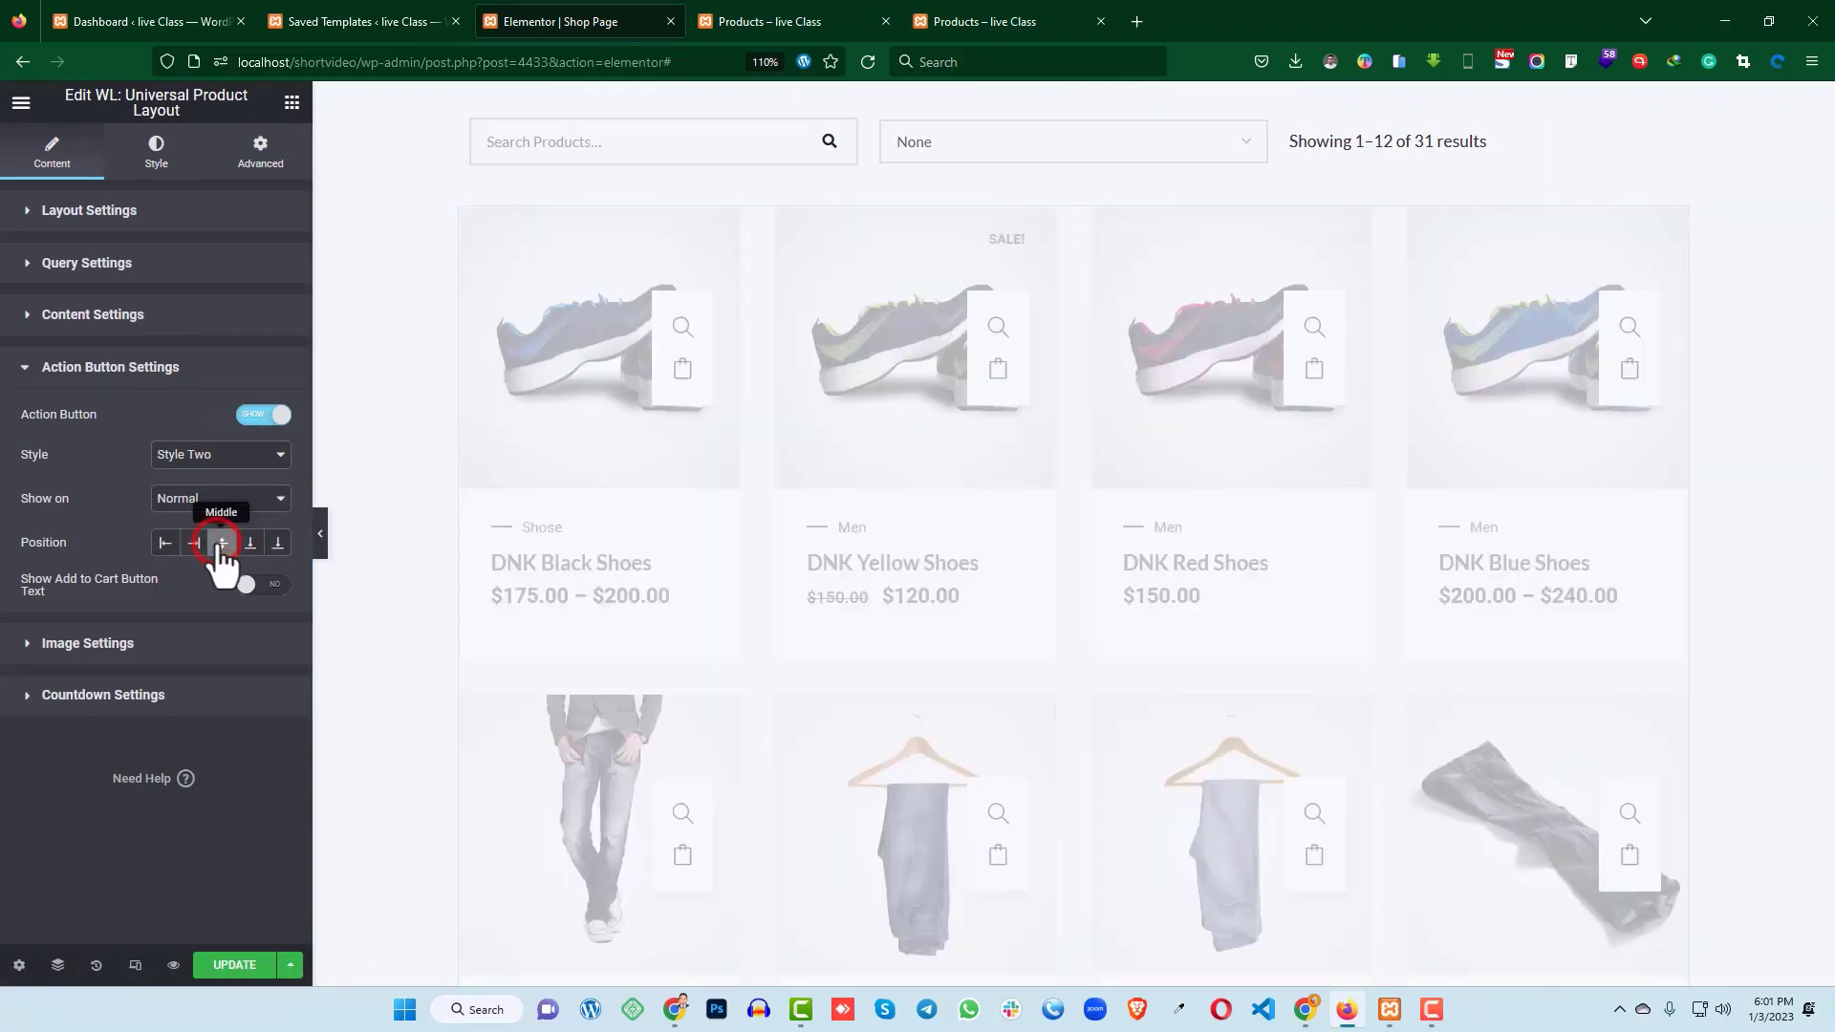
{"action": "left_click", "coordinate": [253, 545]}
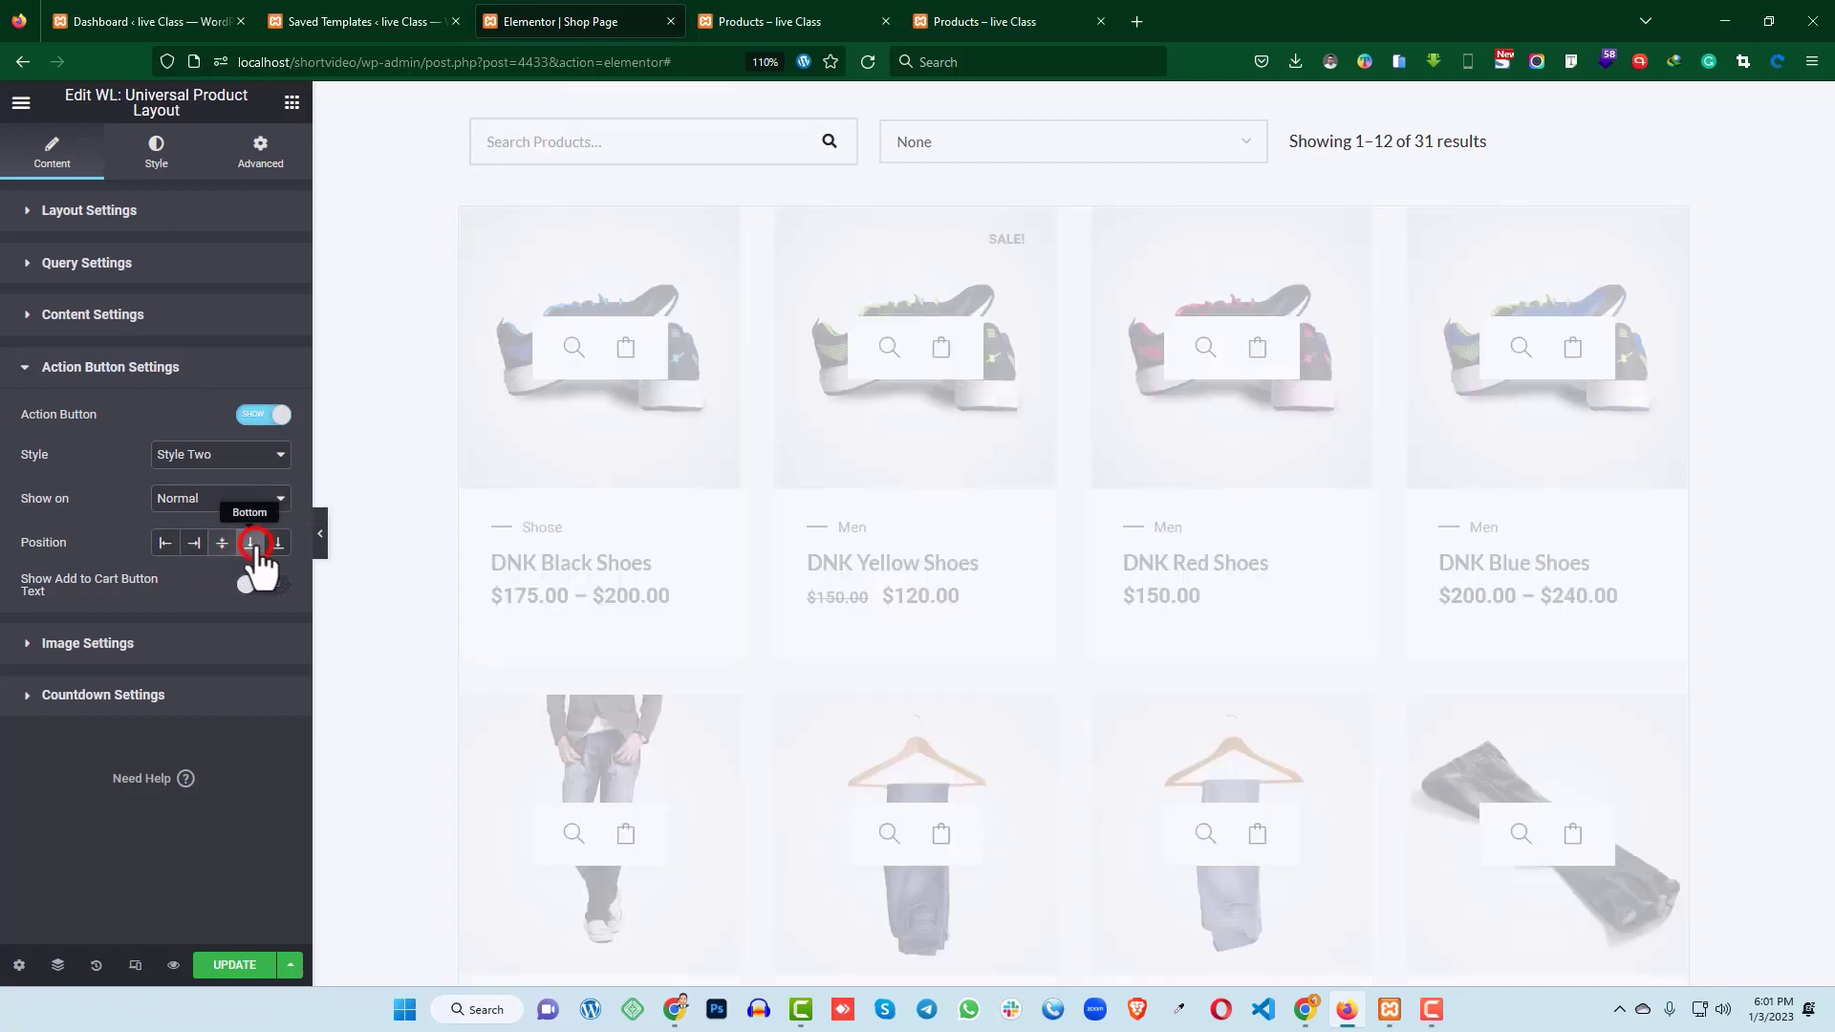
{"action": "left_click", "coordinate": [278, 546]}
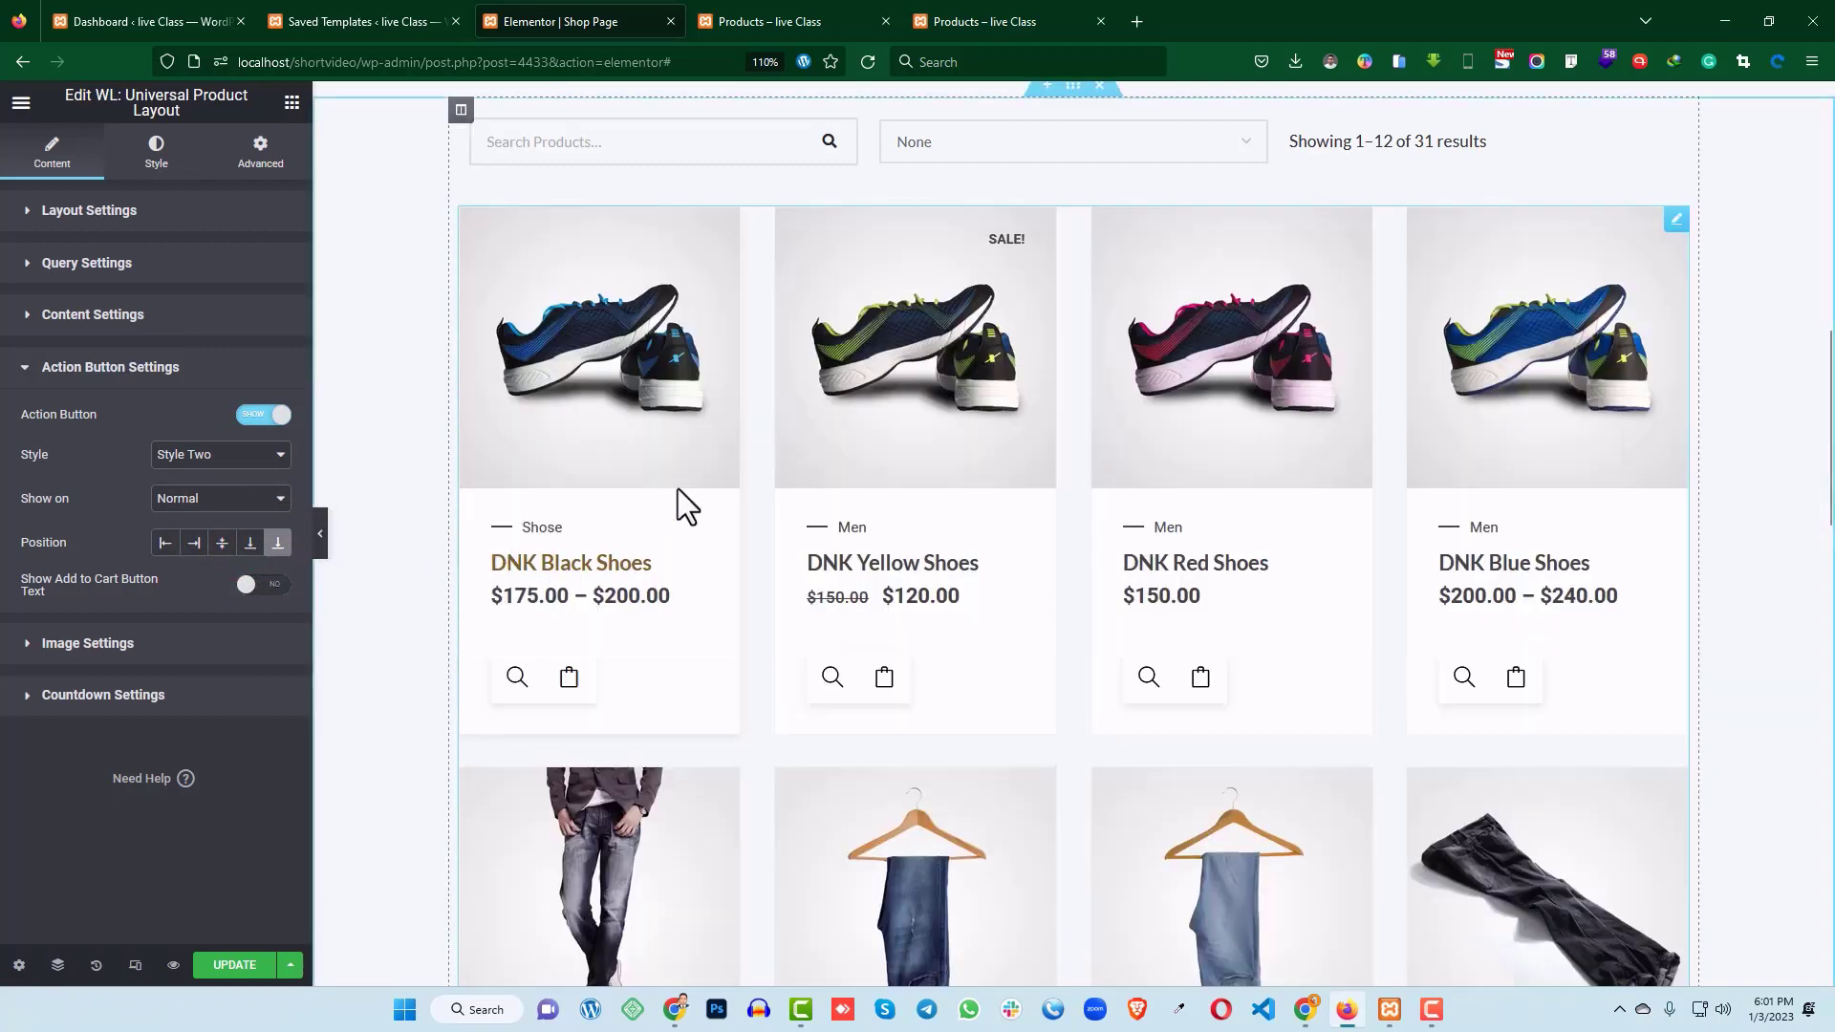
{"action": "left_click", "coordinate": [195, 546]}
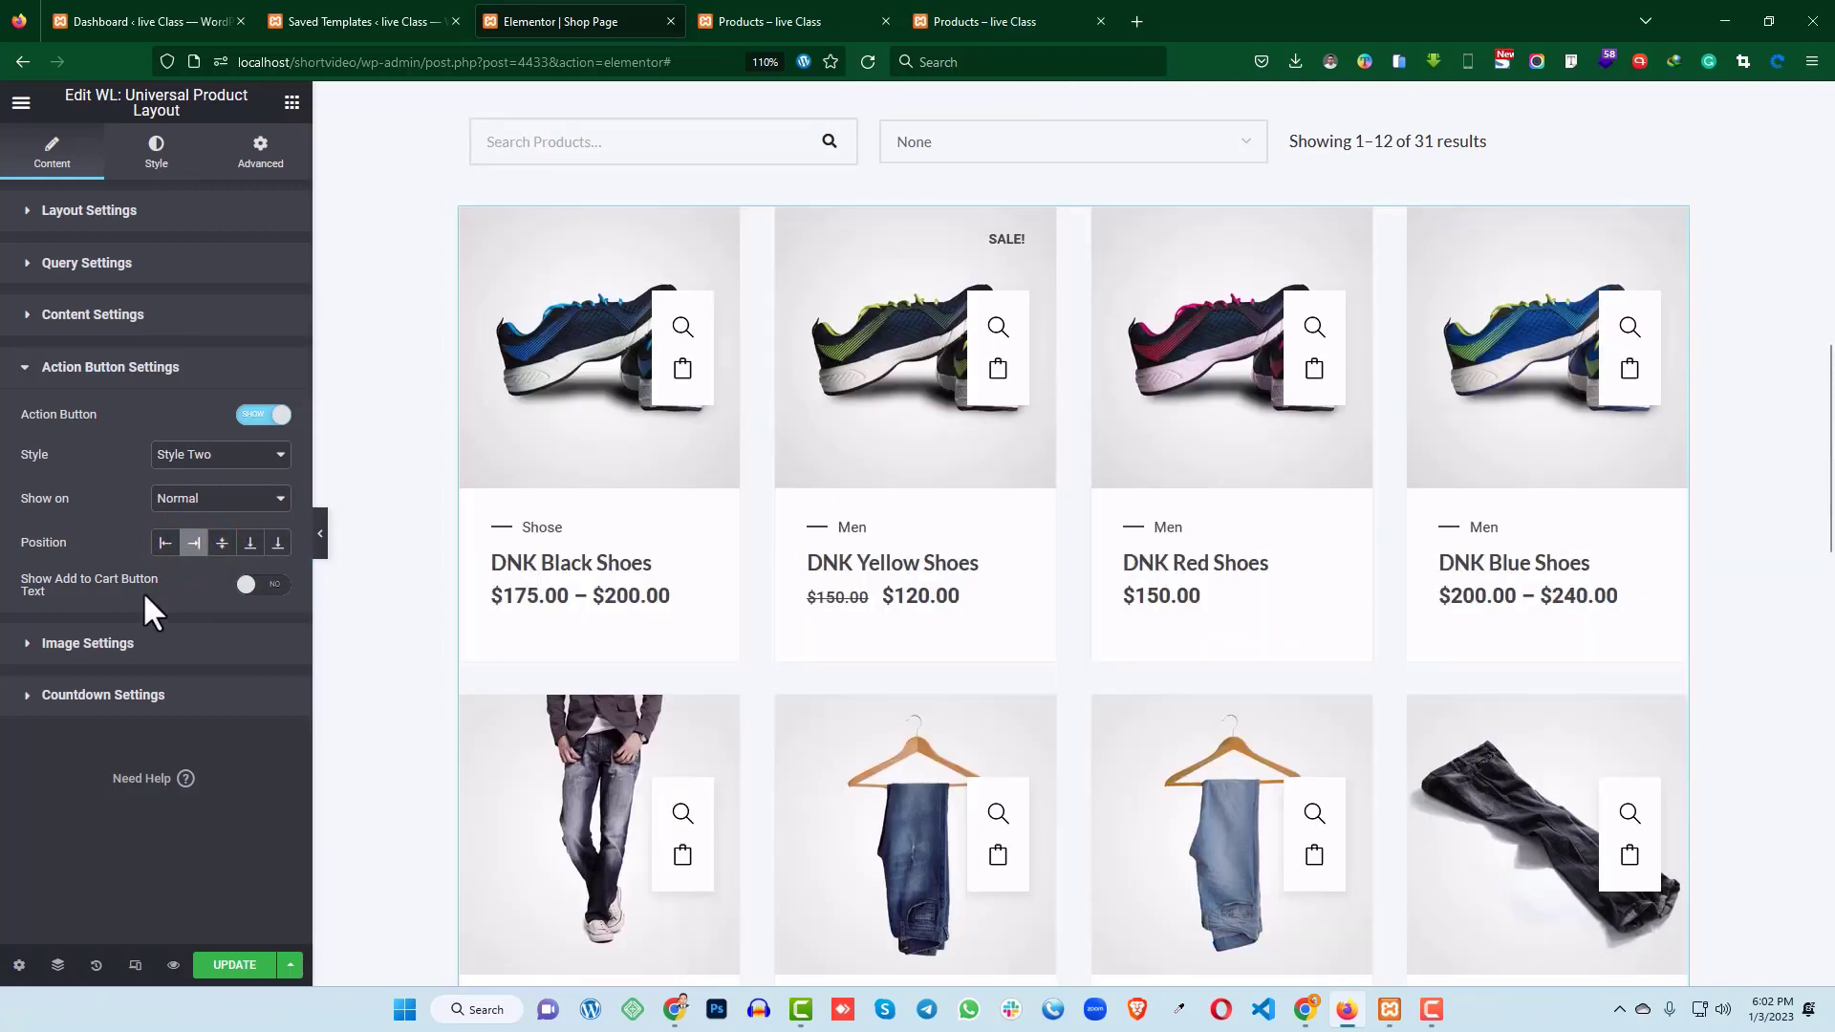
- Try the Image Slider thumbnails style and preview the slides of the DNK Black Shoes card
{"action": "left_click", "coordinate": [115, 643]}
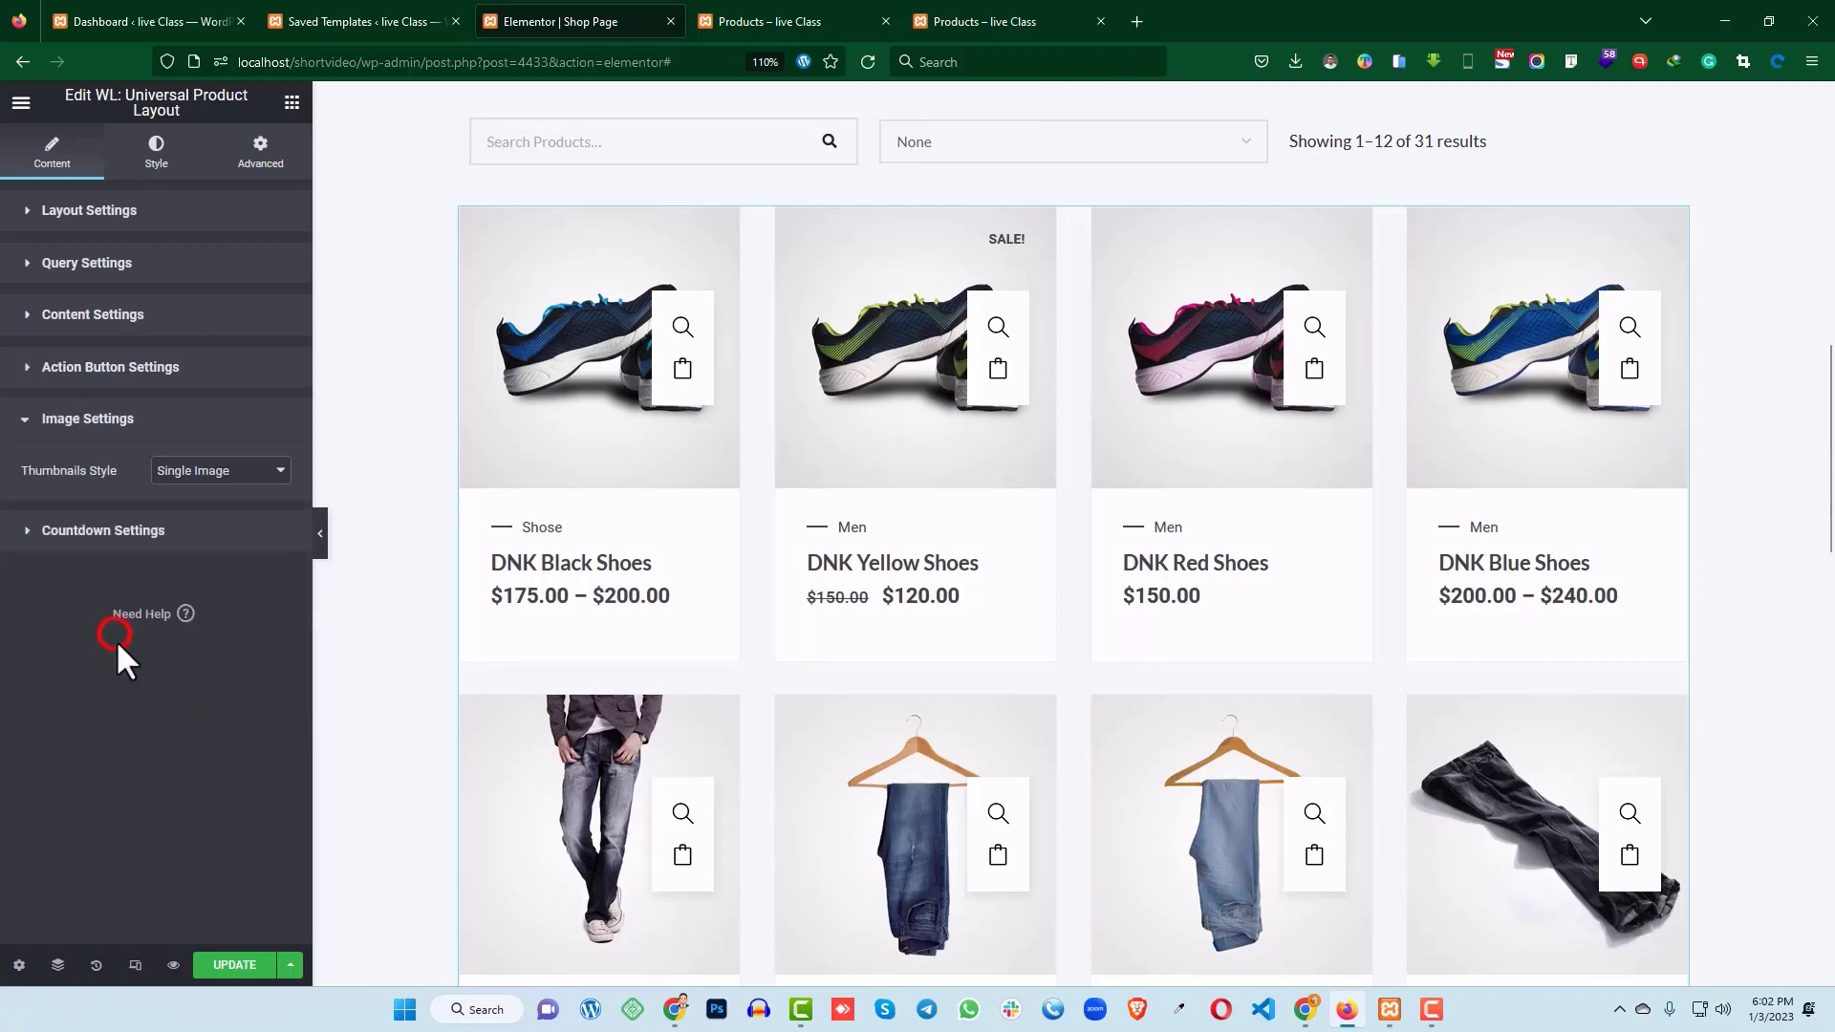
{"action": "left_click", "coordinate": [204, 470]}
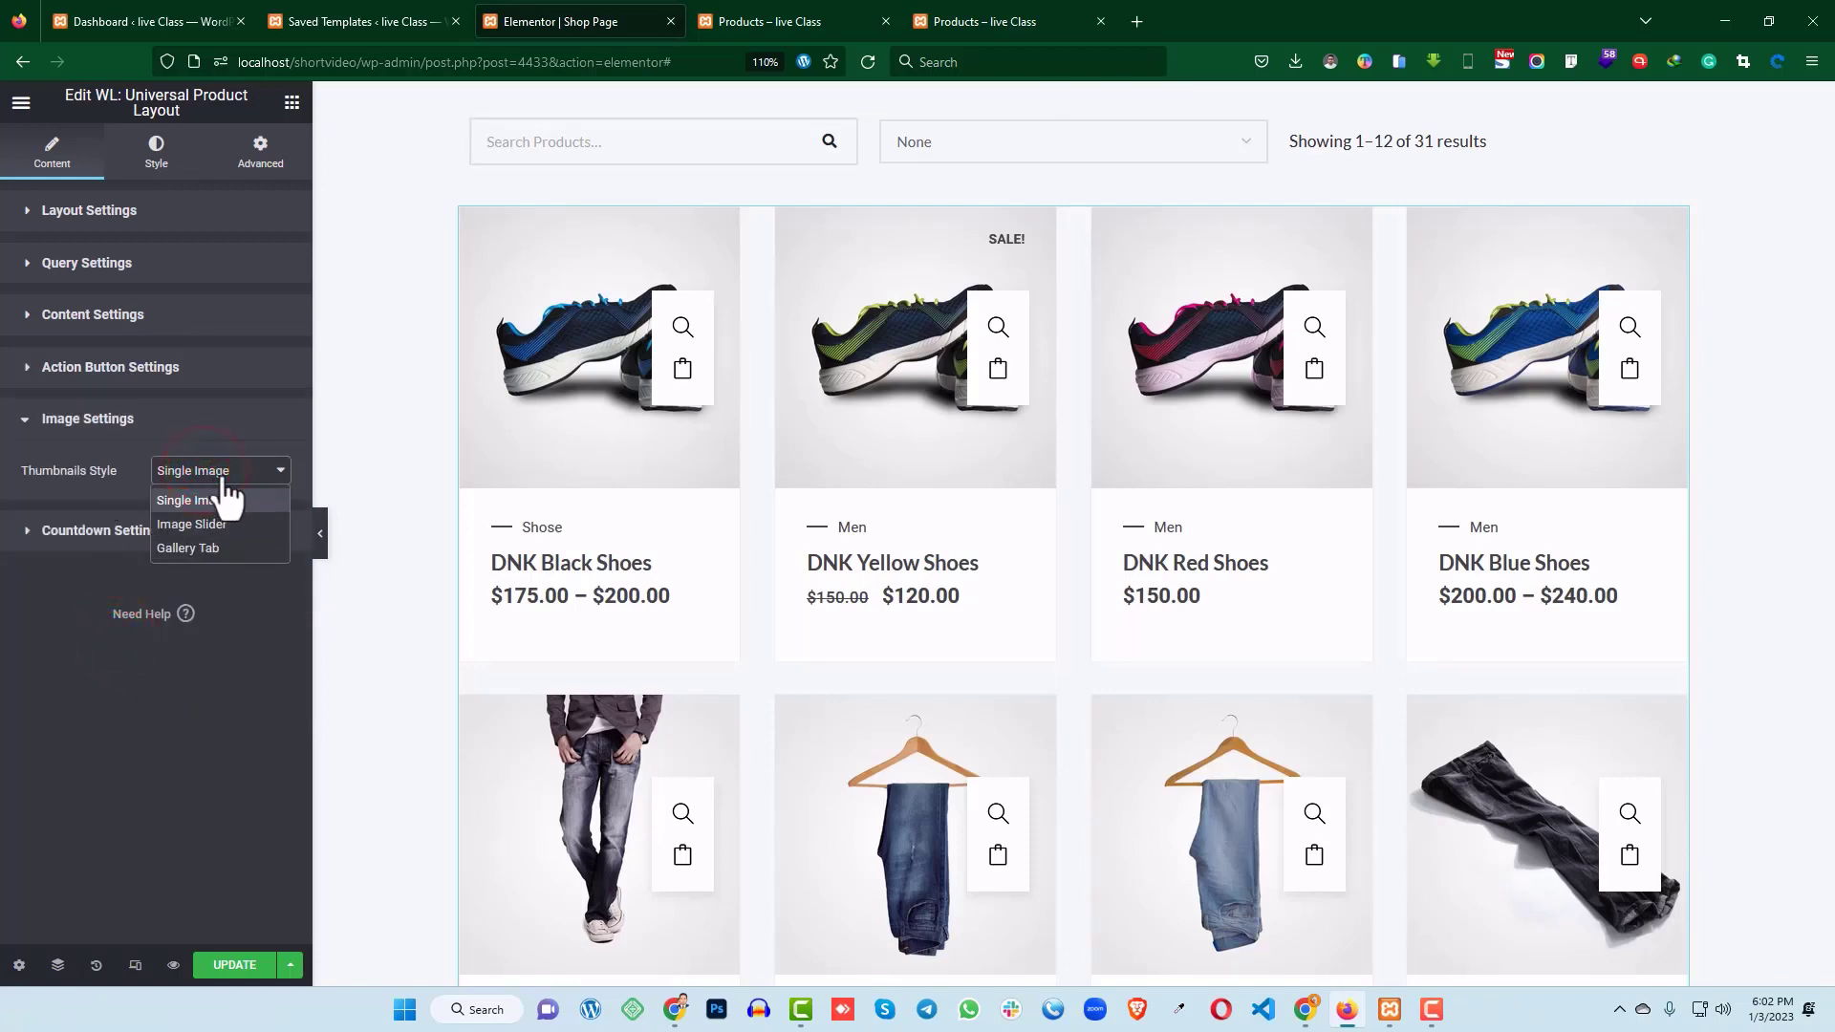
{"action": "left_click", "coordinate": [222, 474]}
{"action": "left_click", "coordinate": [194, 470]}
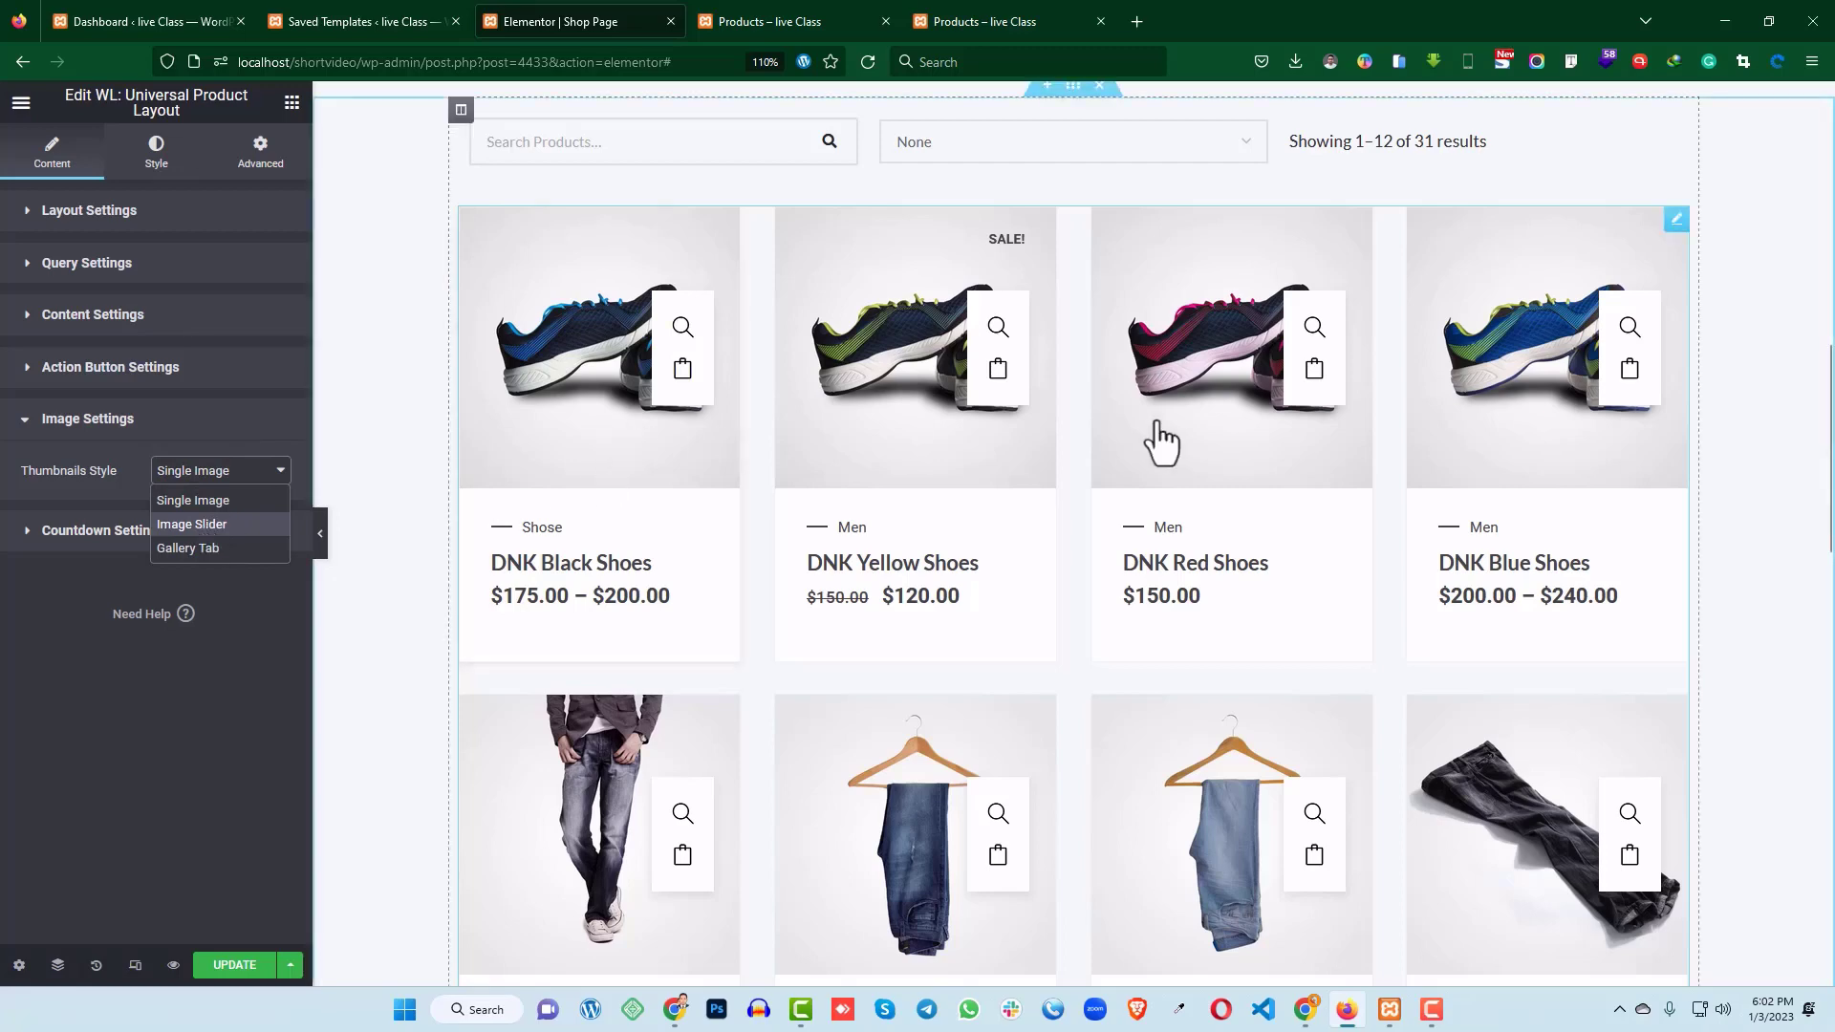
{"action": "left_click", "coordinate": [206, 522]}
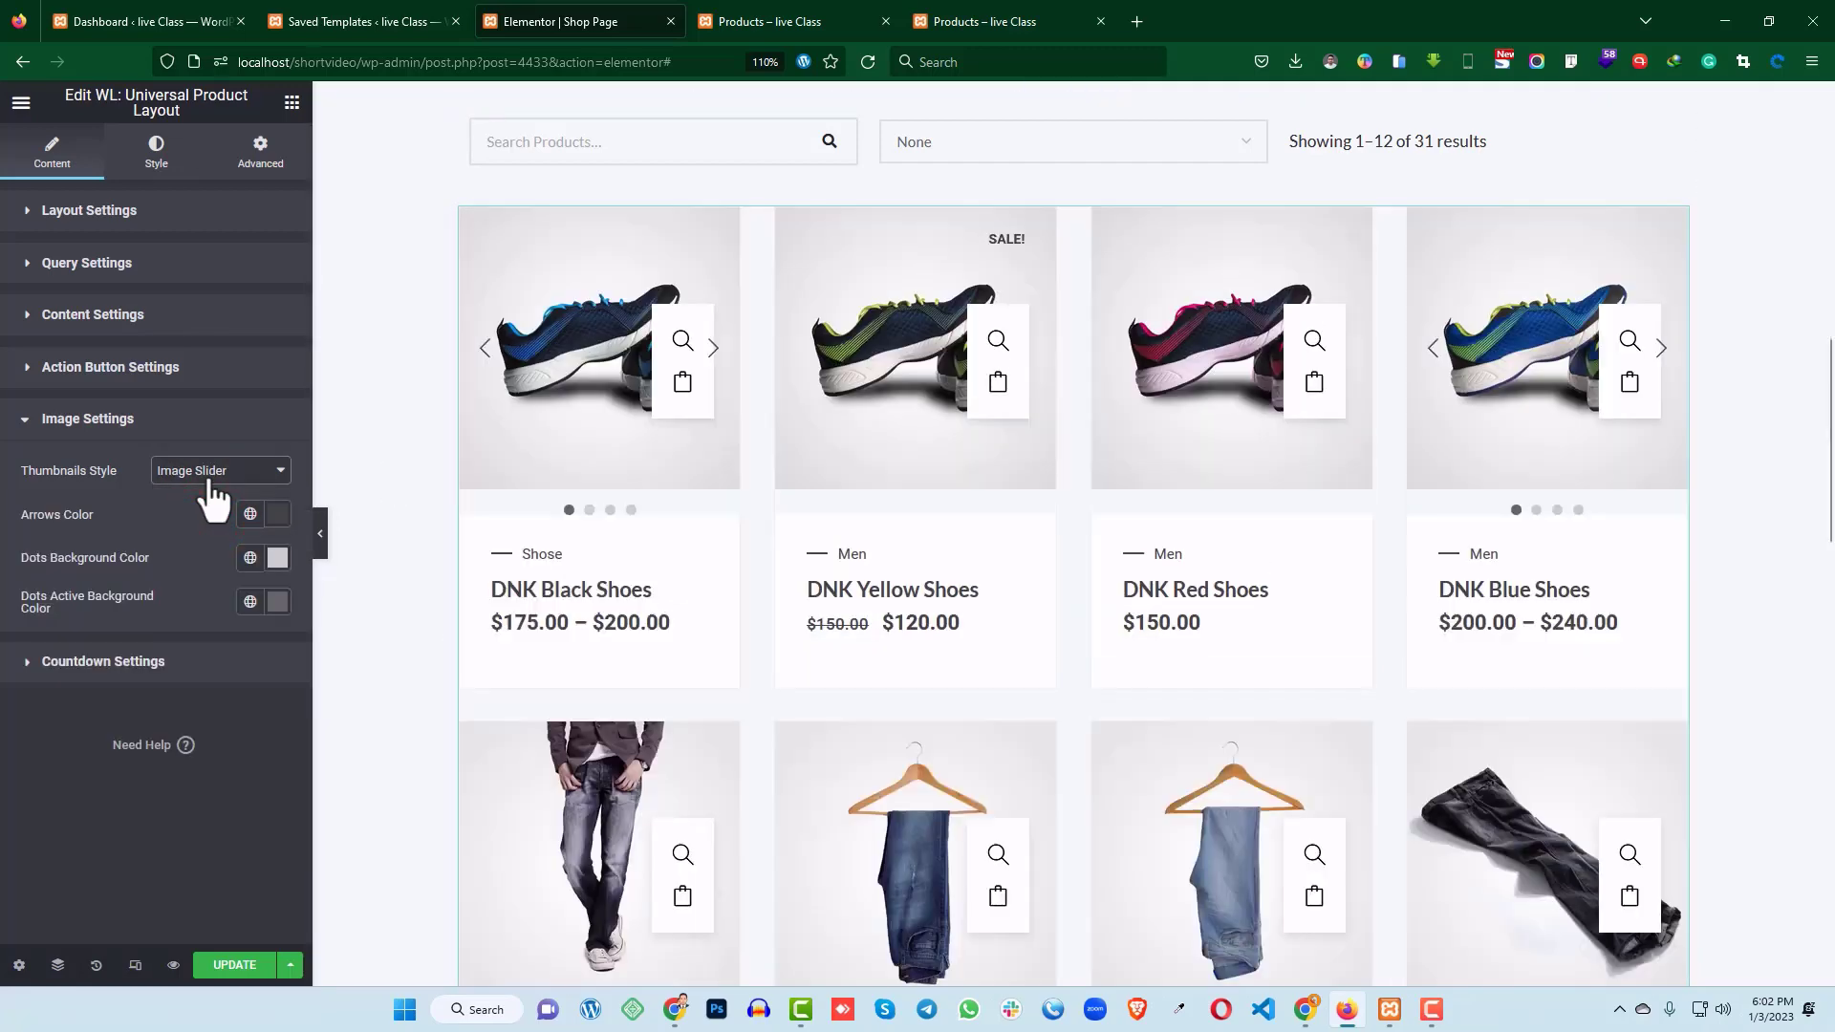
{"action": "left_click", "coordinate": [590, 509]}
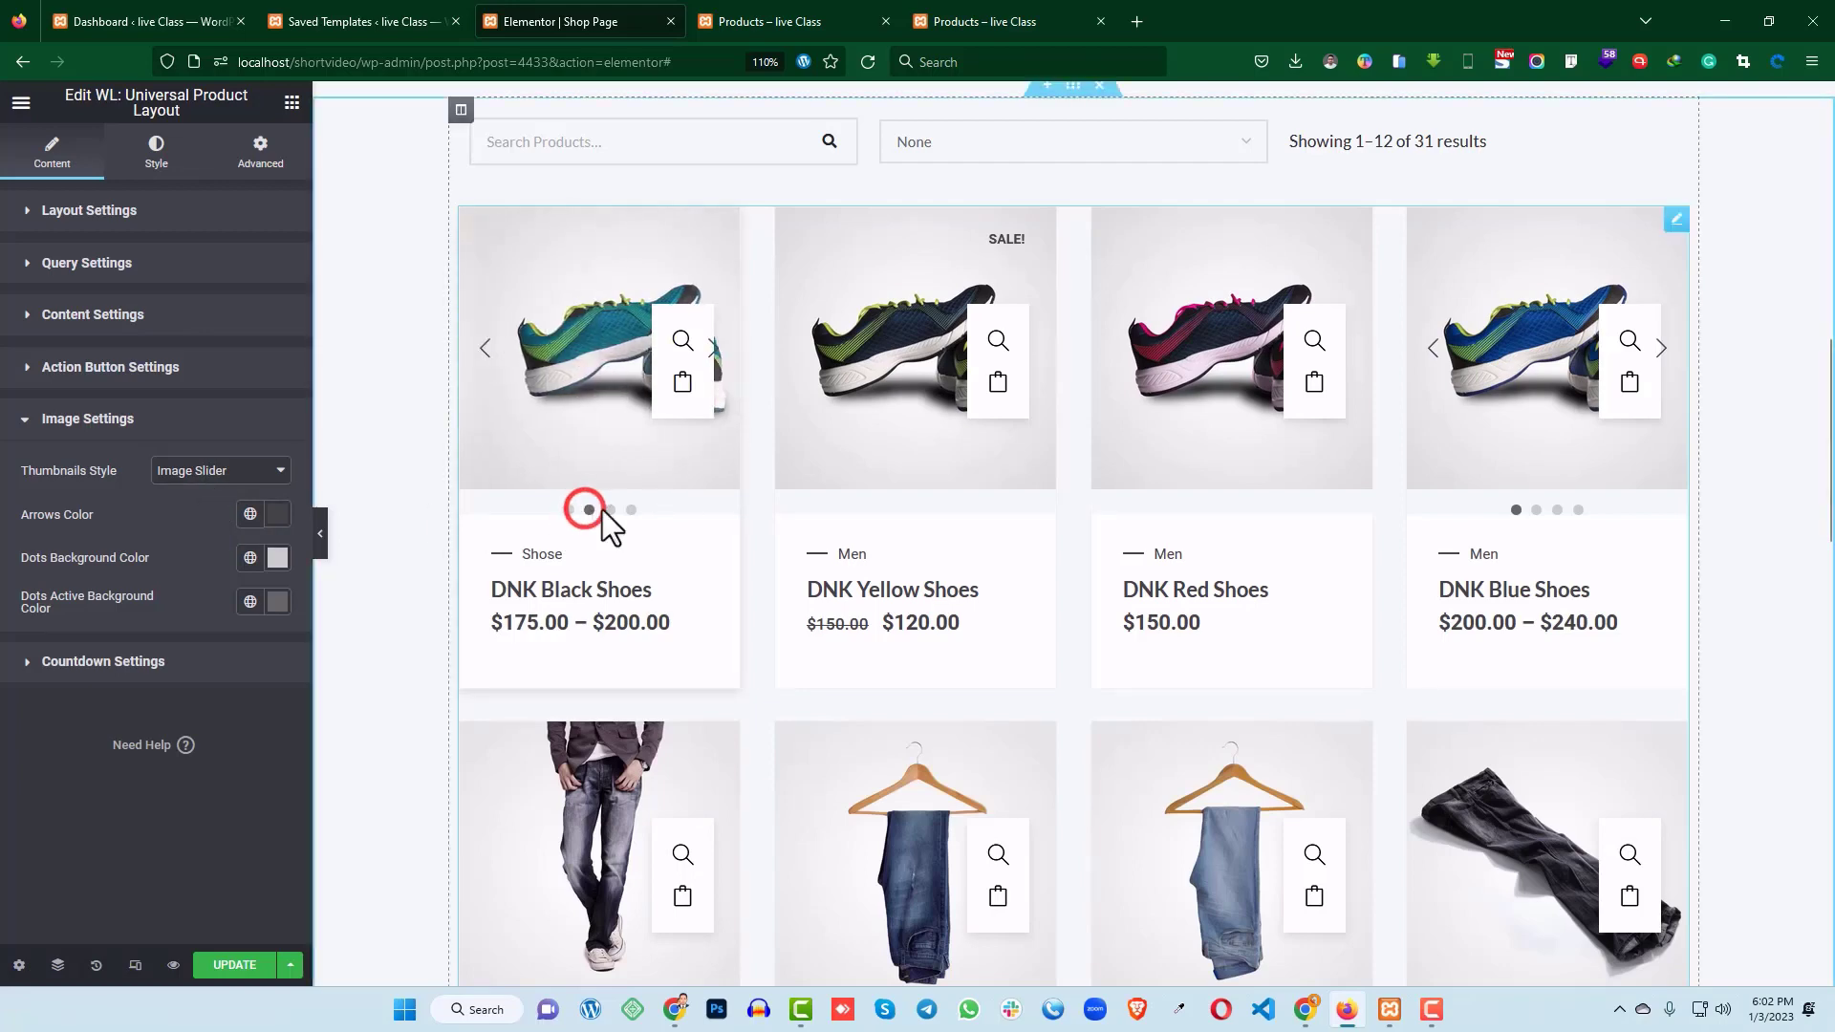
{"action": "left_click", "coordinate": [610, 509]}
{"action": "left_click", "coordinate": [631, 509]}
- Set the thumbnails style to Gallery Tab and preview the gallery thumbnails on the shoe cards
{"action": "left_click", "coordinate": [223, 473]}
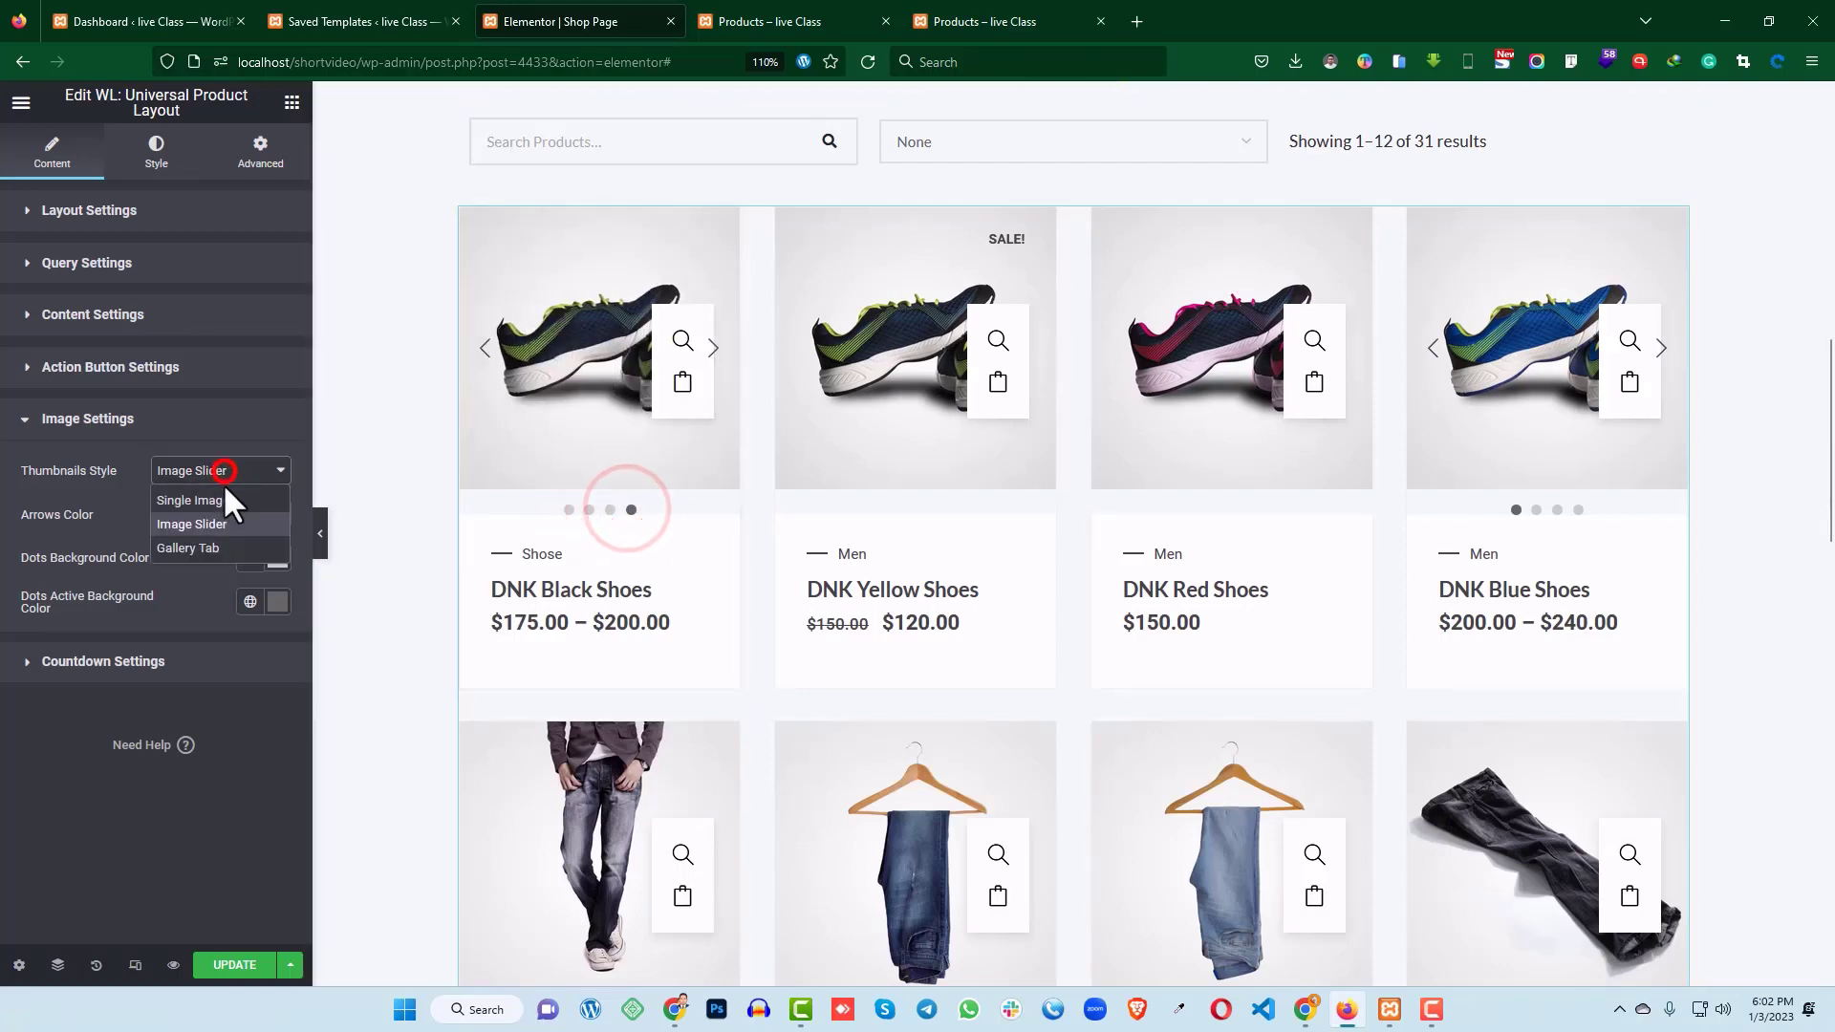
{"action": "left_click", "coordinate": [216, 554]}
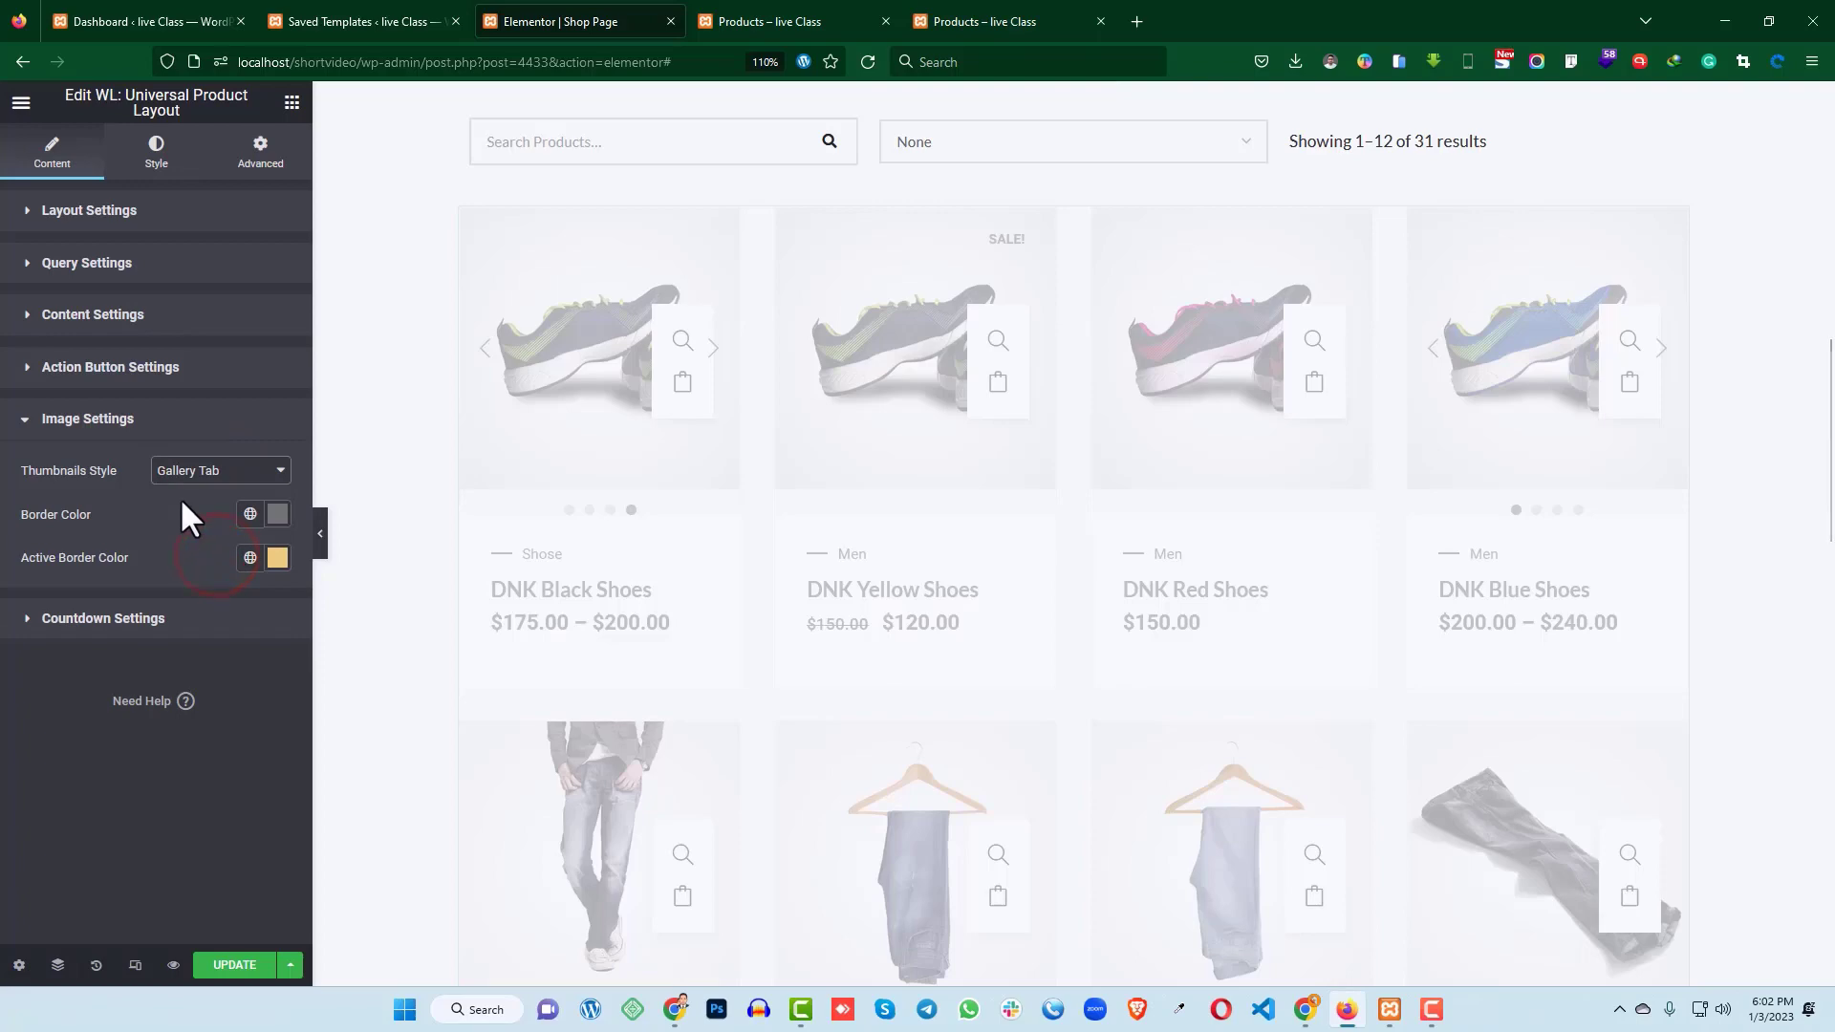
{"action": "left_click", "coordinate": [594, 390]}
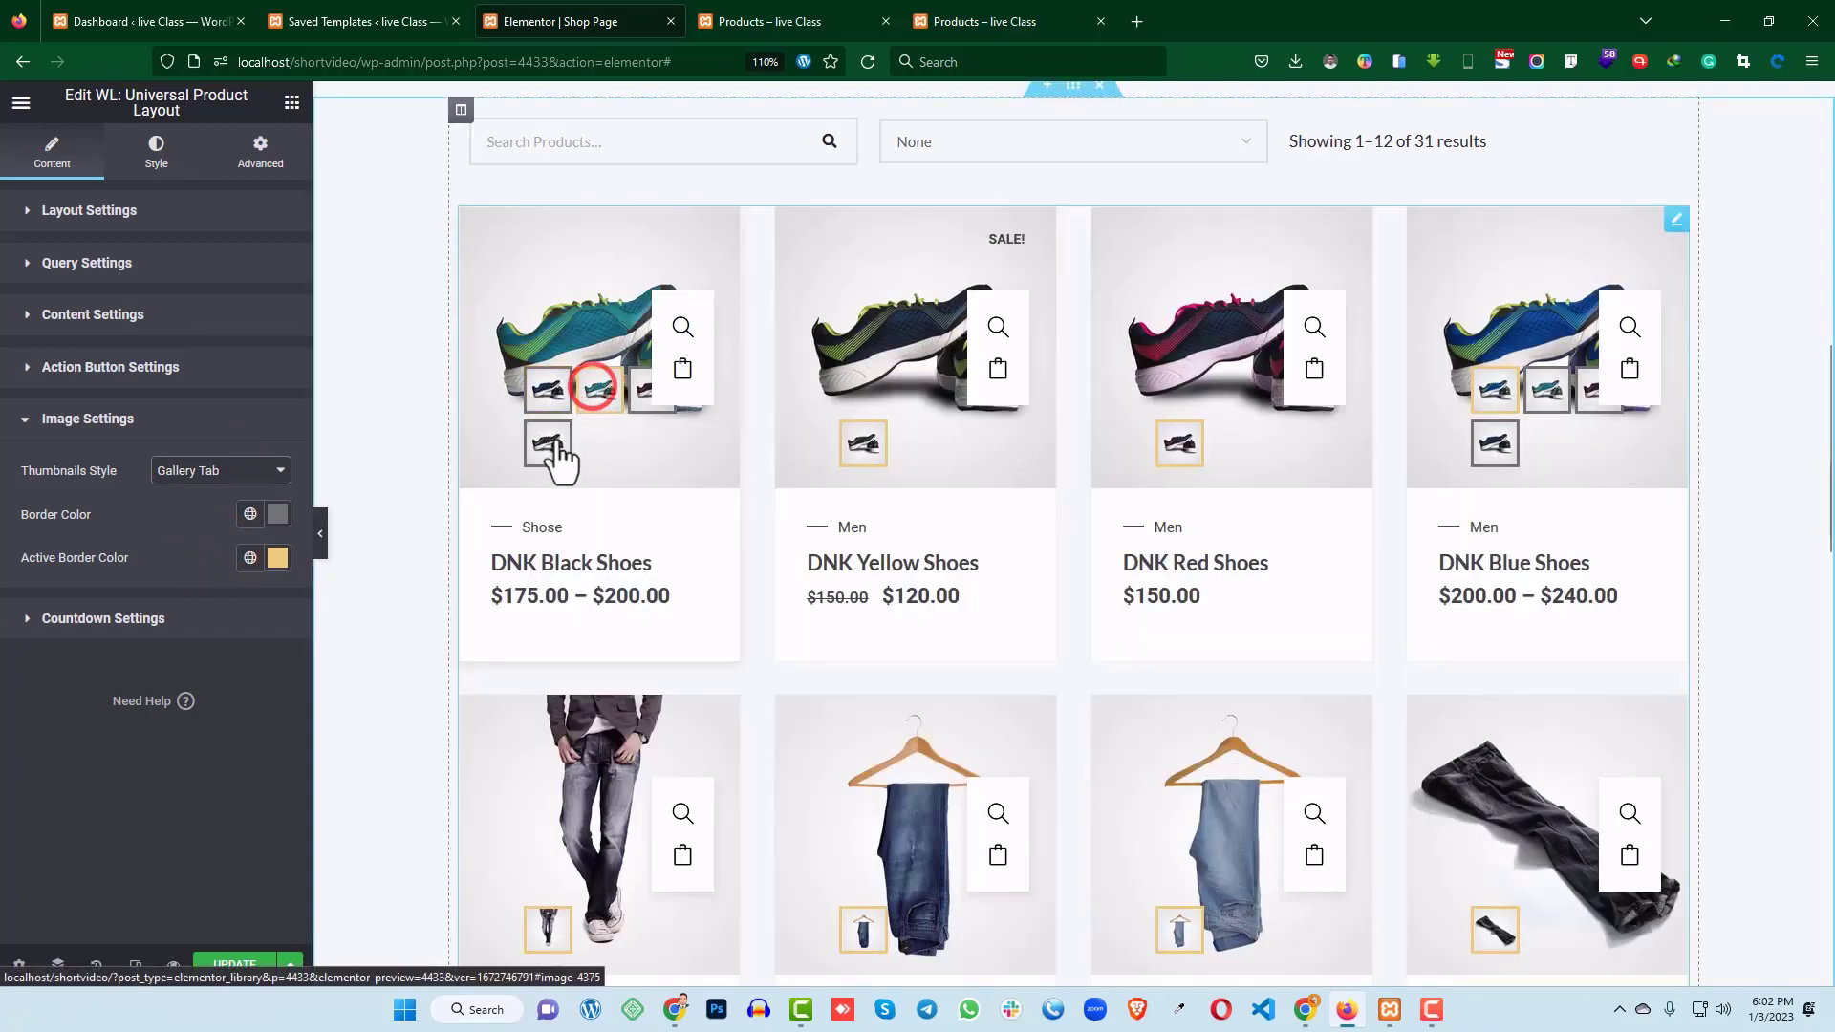
{"action": "left_click", "coordinate": [549, 441]}
{"action": "left_click", "coordinate": [859, 442]}
{"action": "left_click", "coordinate": [1221, 438]}
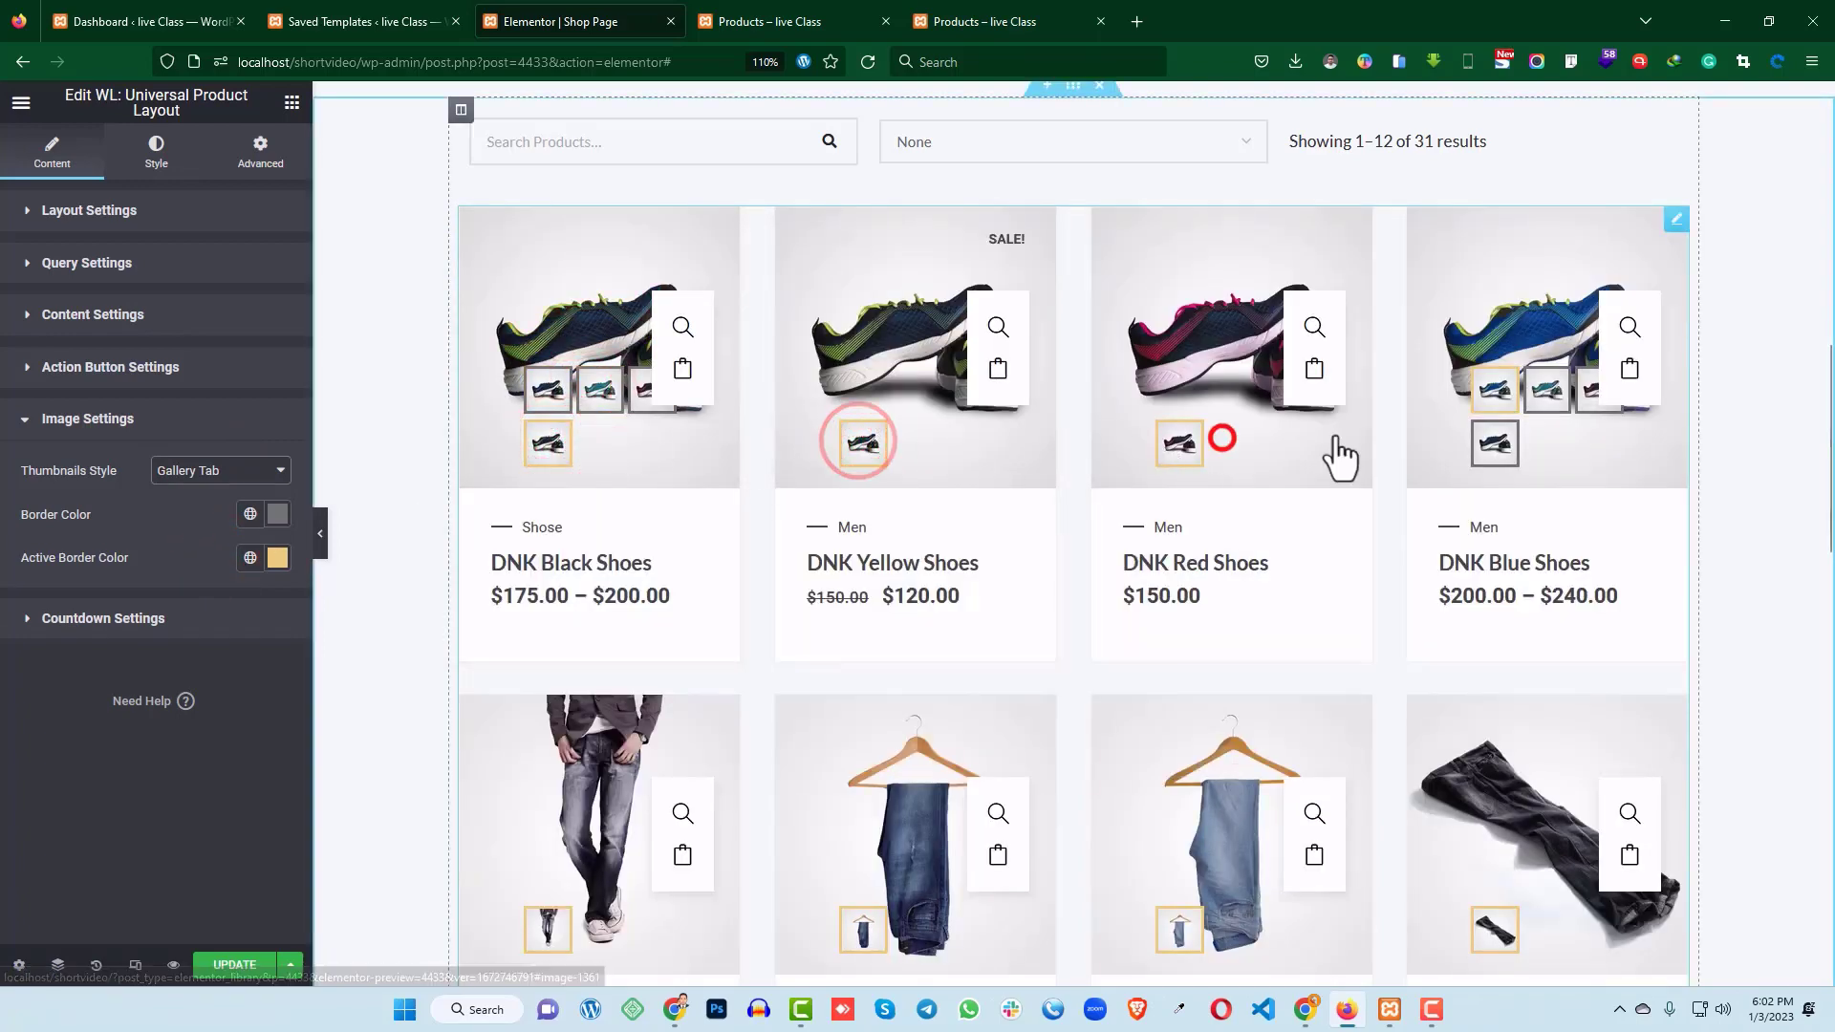
- Preview the gallery thumbnails on the DNK Blue Shoes card and open the product layout's countdown settings
{"action": "left_click", "coordinate": [1561, 389]}
{"action": "left_click", "coordinate": [1515, 424]}
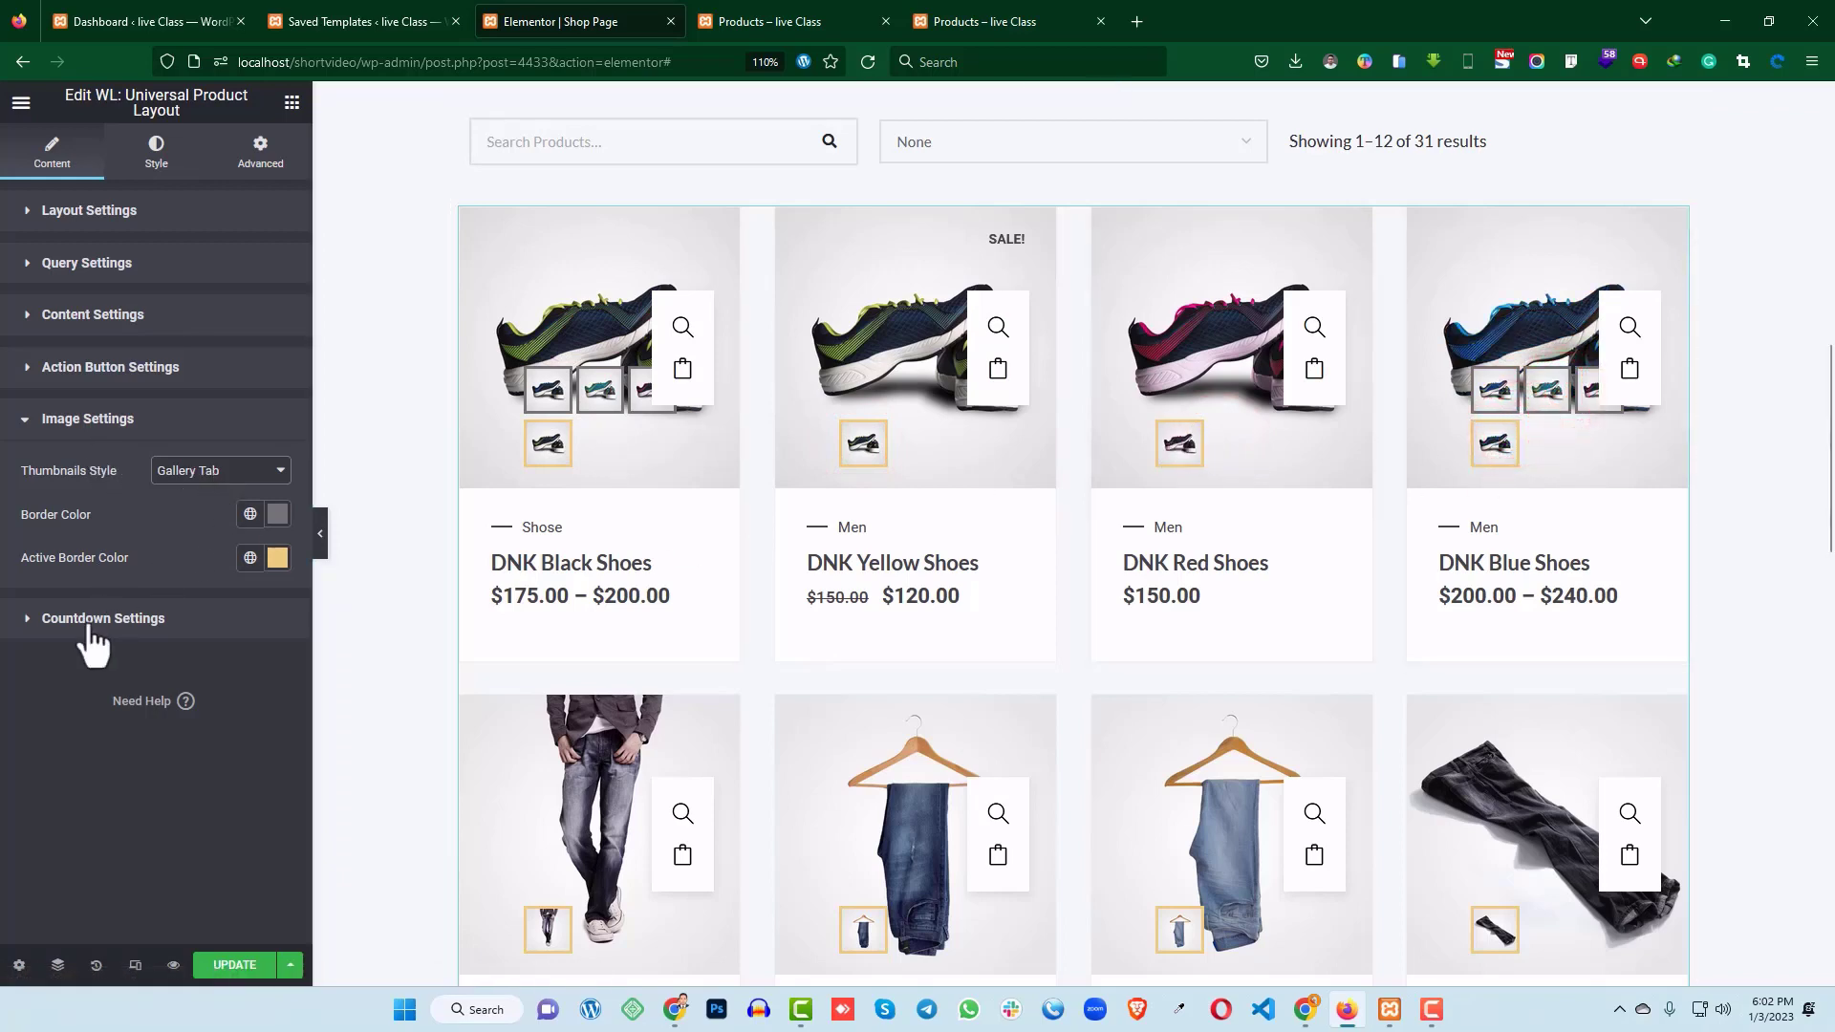
{"action": "left_click", "coordinate": [158, 619]}
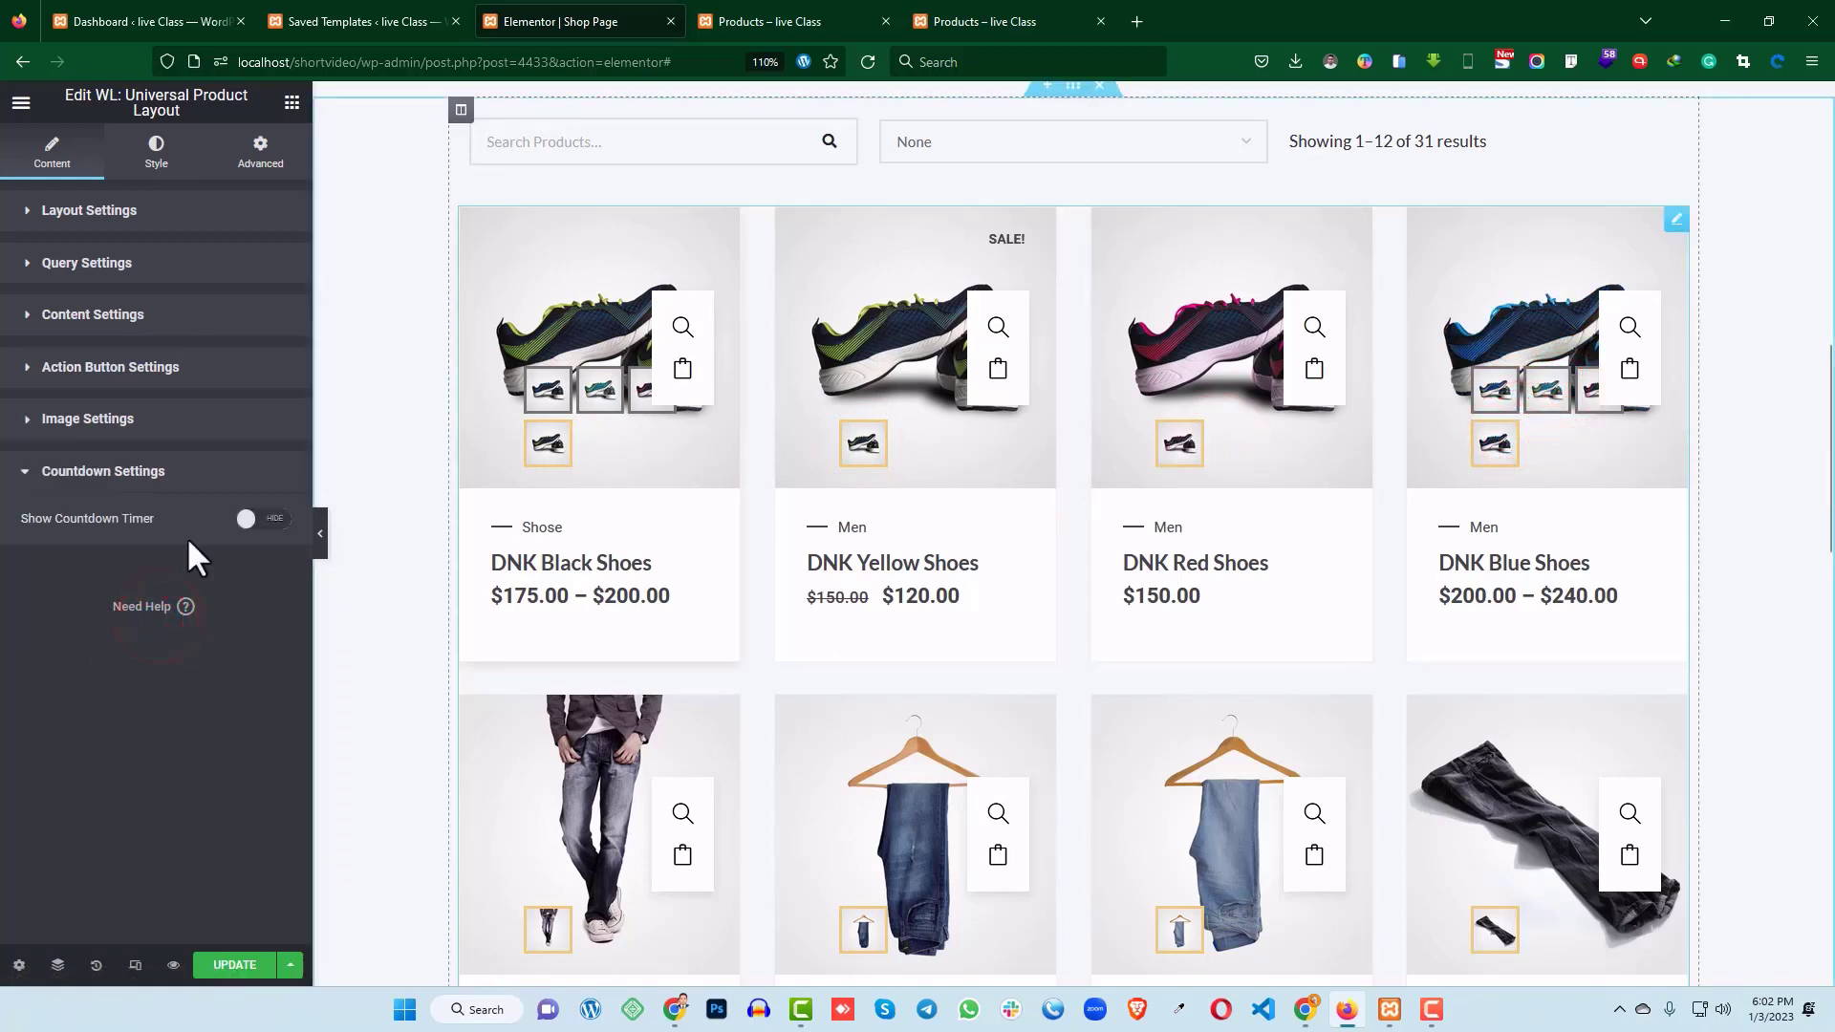
- Set the thumbnails style of the product layout to Single Image and check the product grid
{"action": "left_click", "coordinate": [100, 418]}
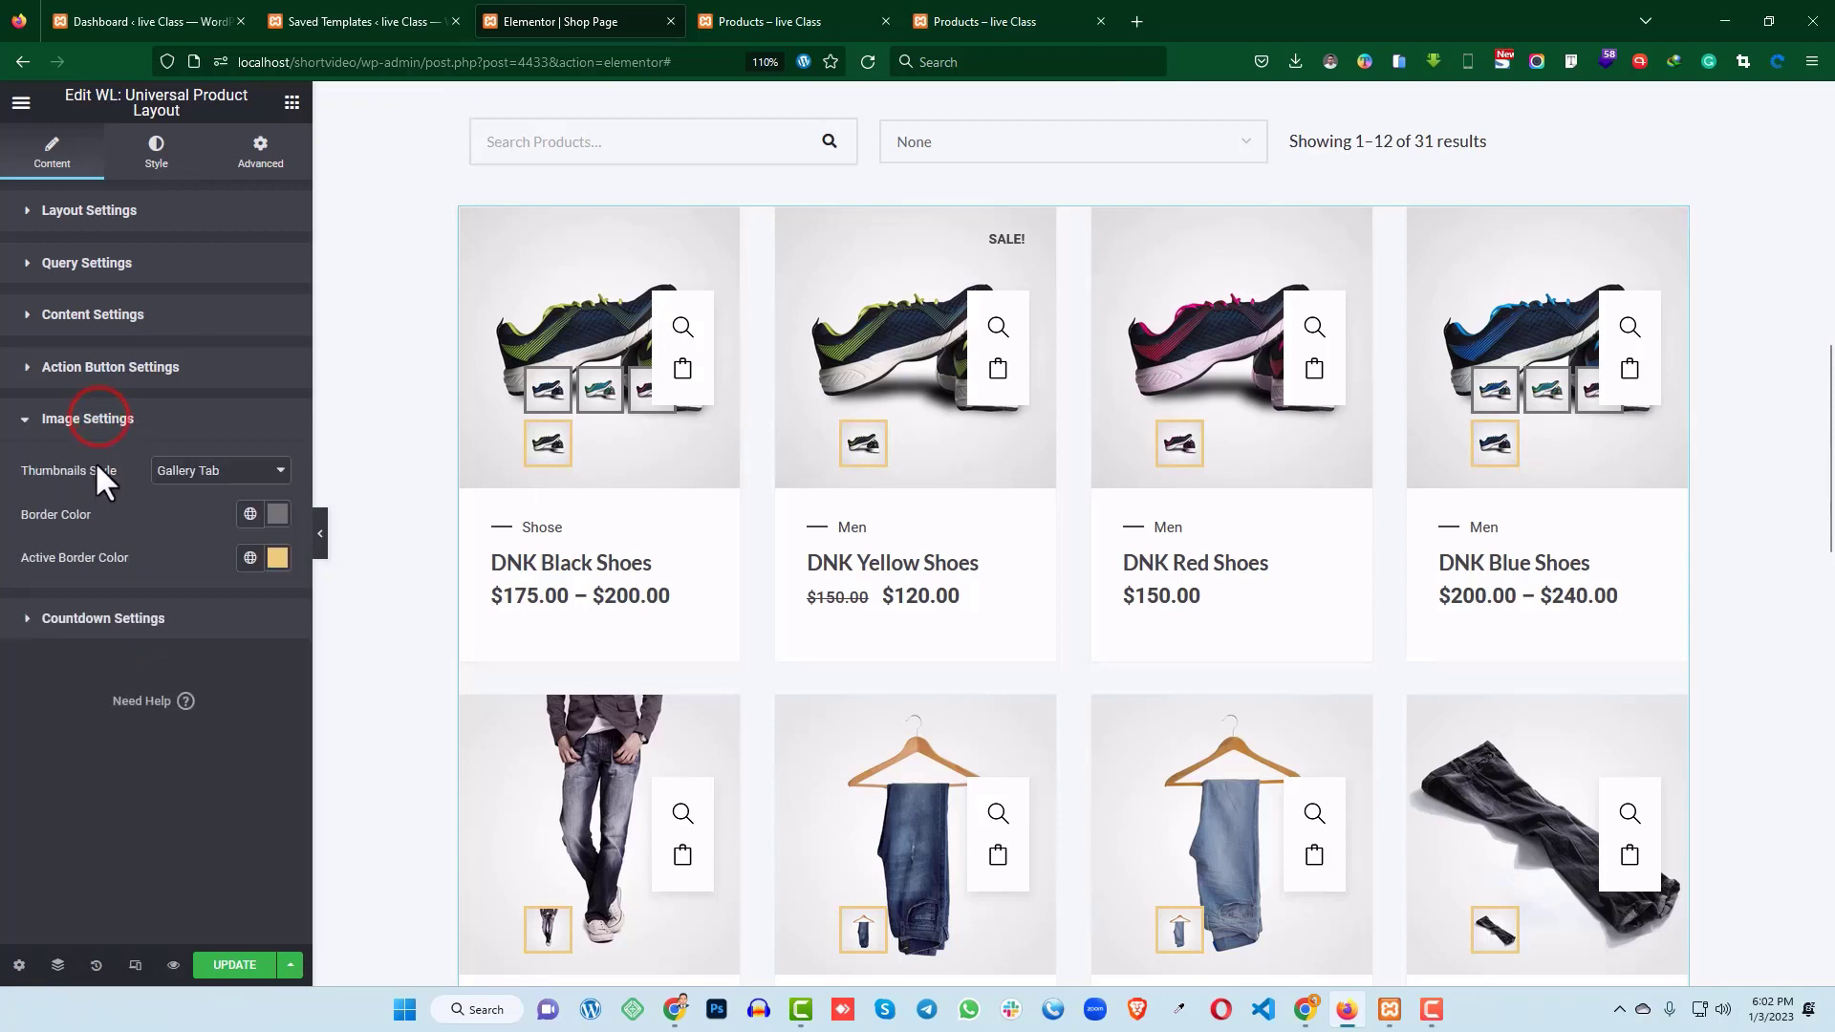
{"action": "left_click", "coordinate": [207, 467]}
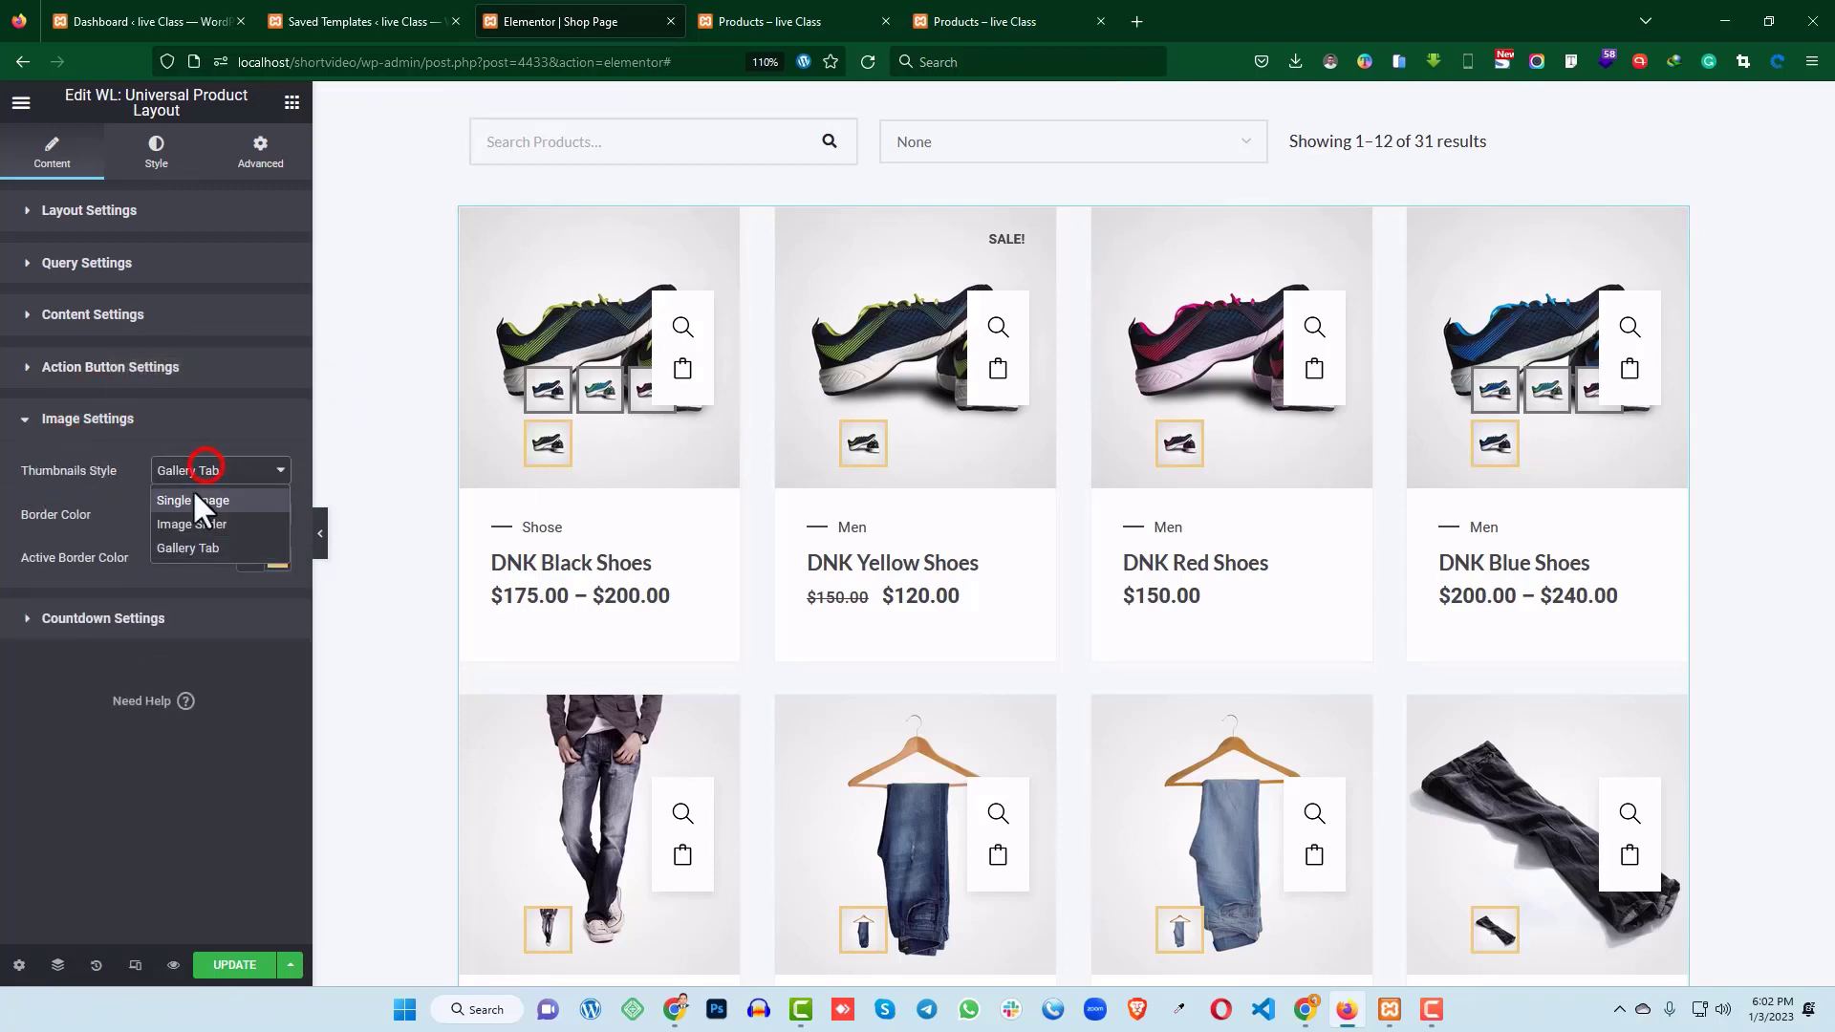
{"action": "left_click", "coordinate": [195, 494]}
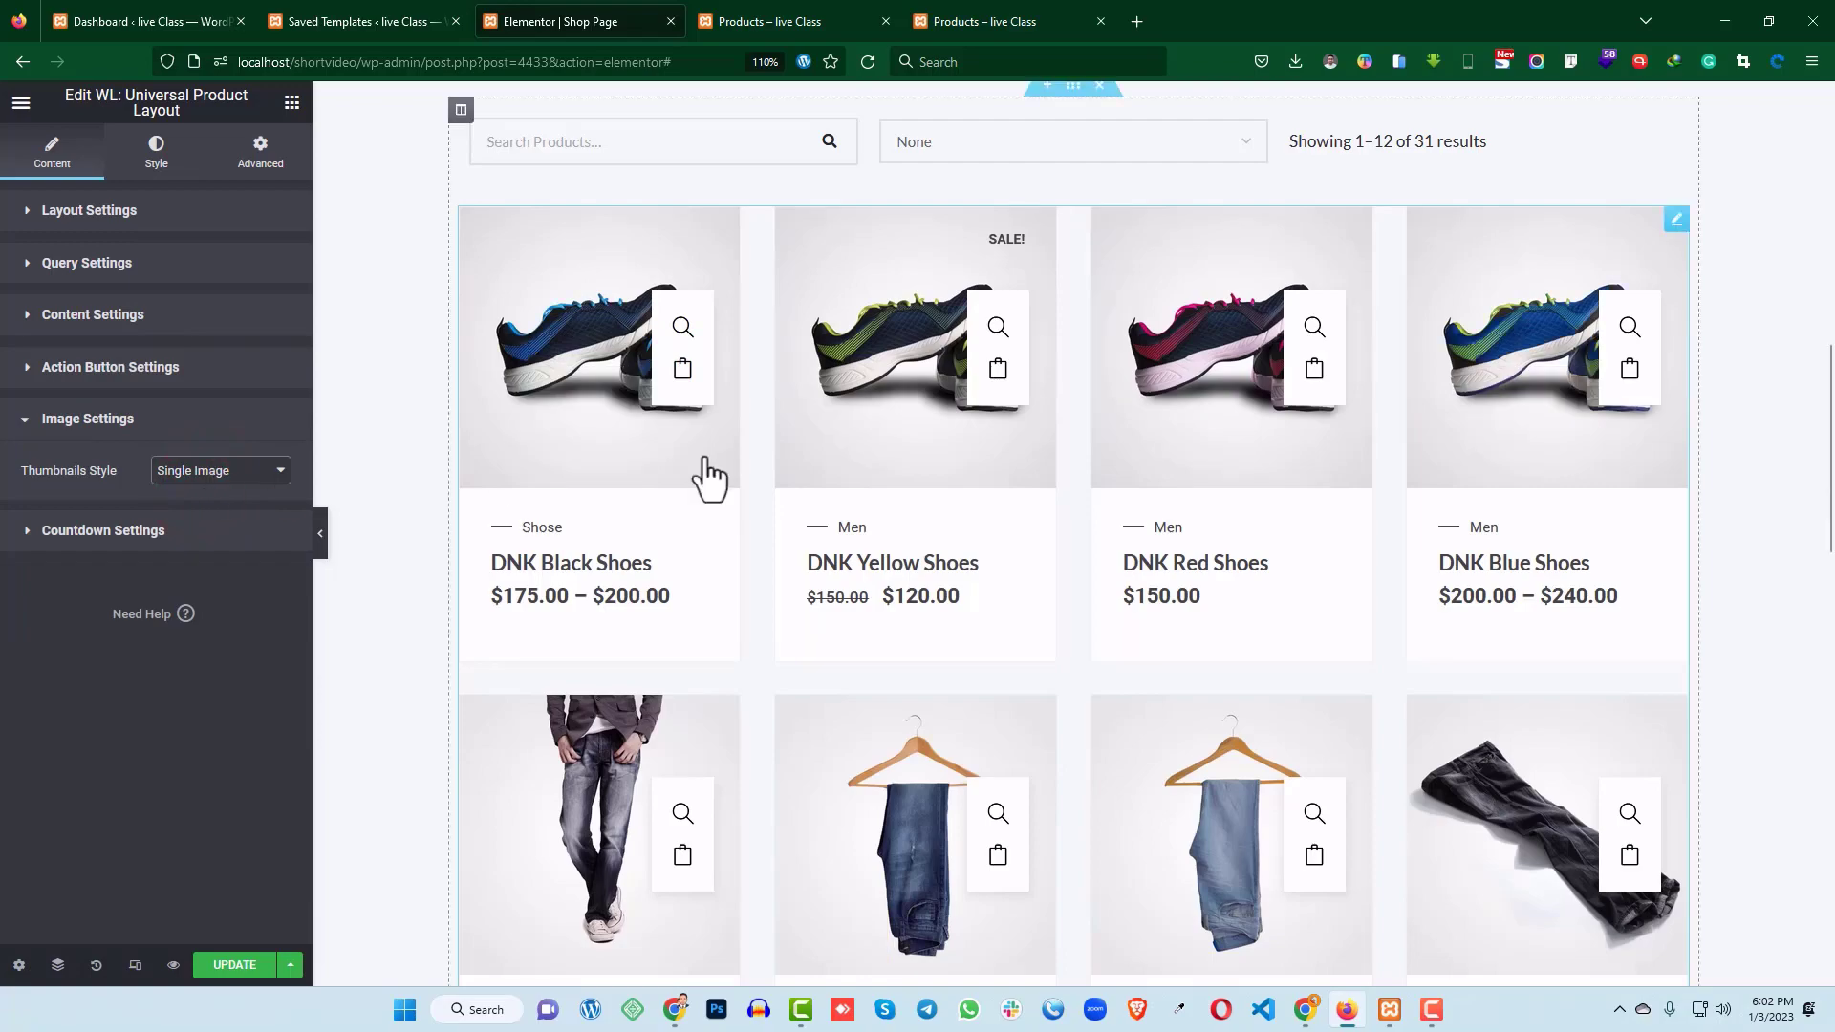
{"action": "scroll", "coordinate": [708, 478], "scroll_direction": "down", "scroll_amount": 10}
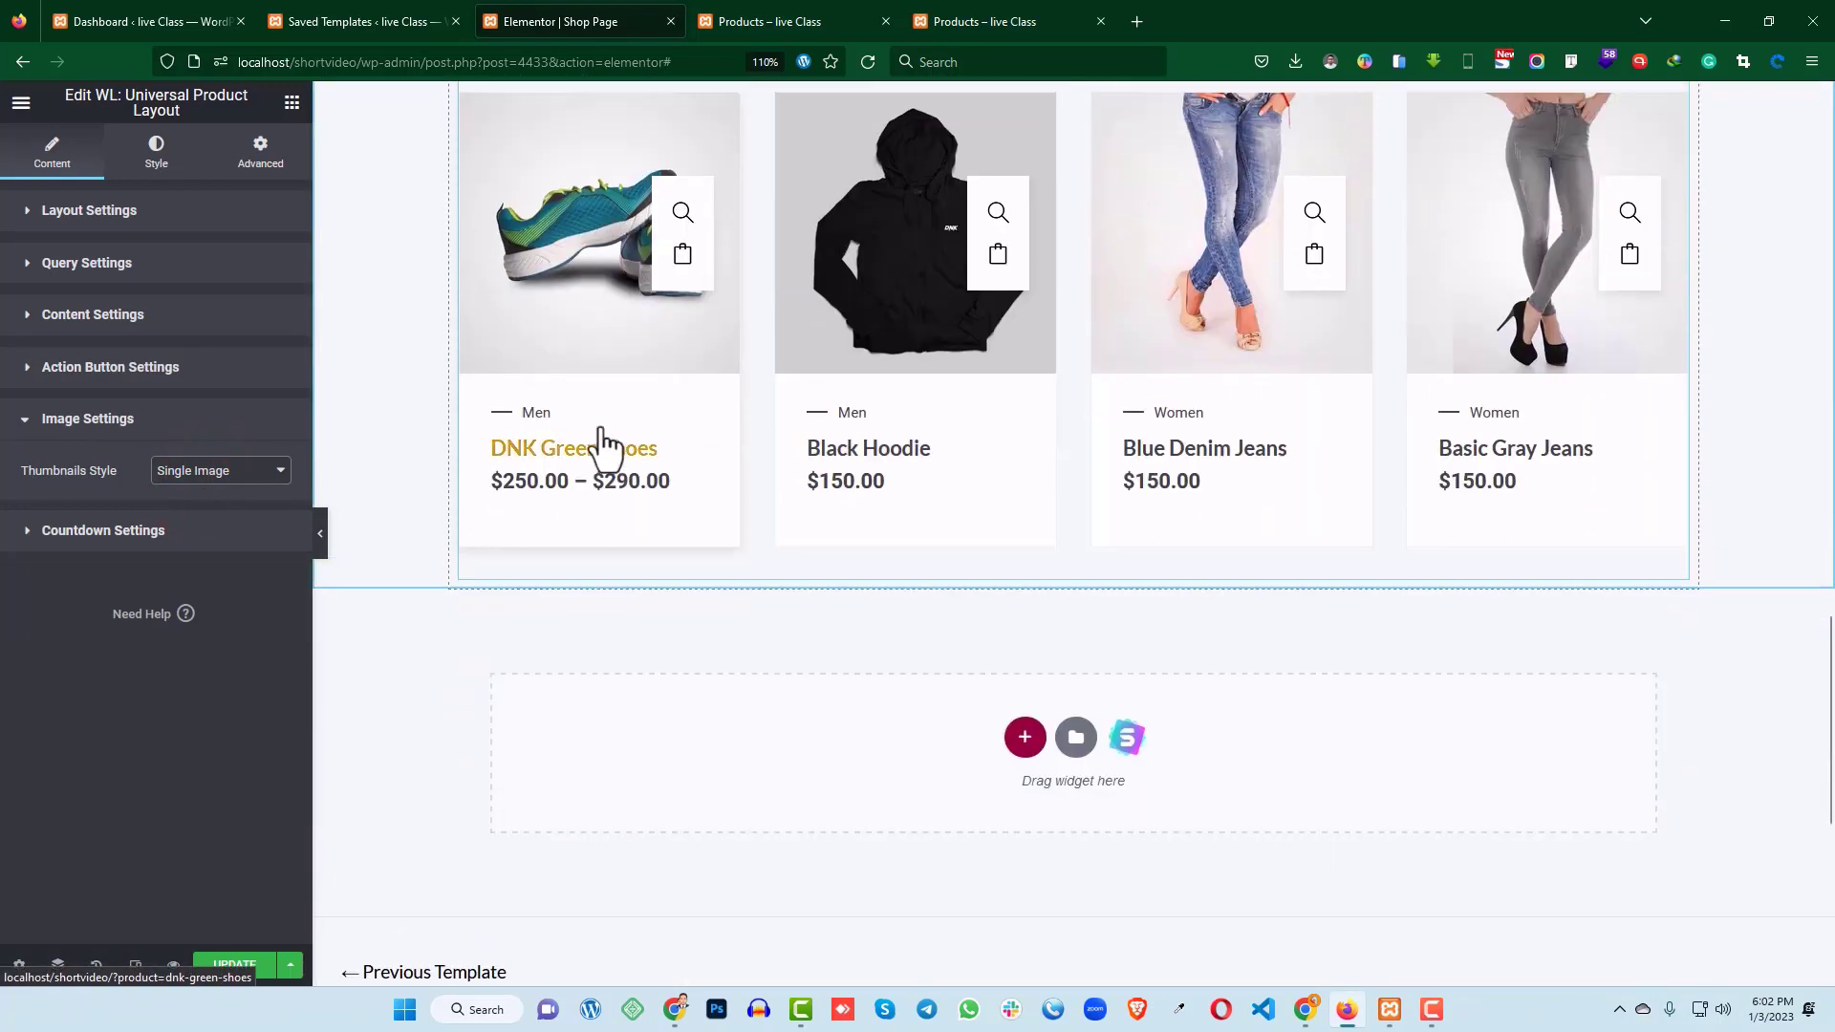
{"action": "scroll", "coordinate": [600, 430], "scroll_direction": "up", "scroll_amount": 8}
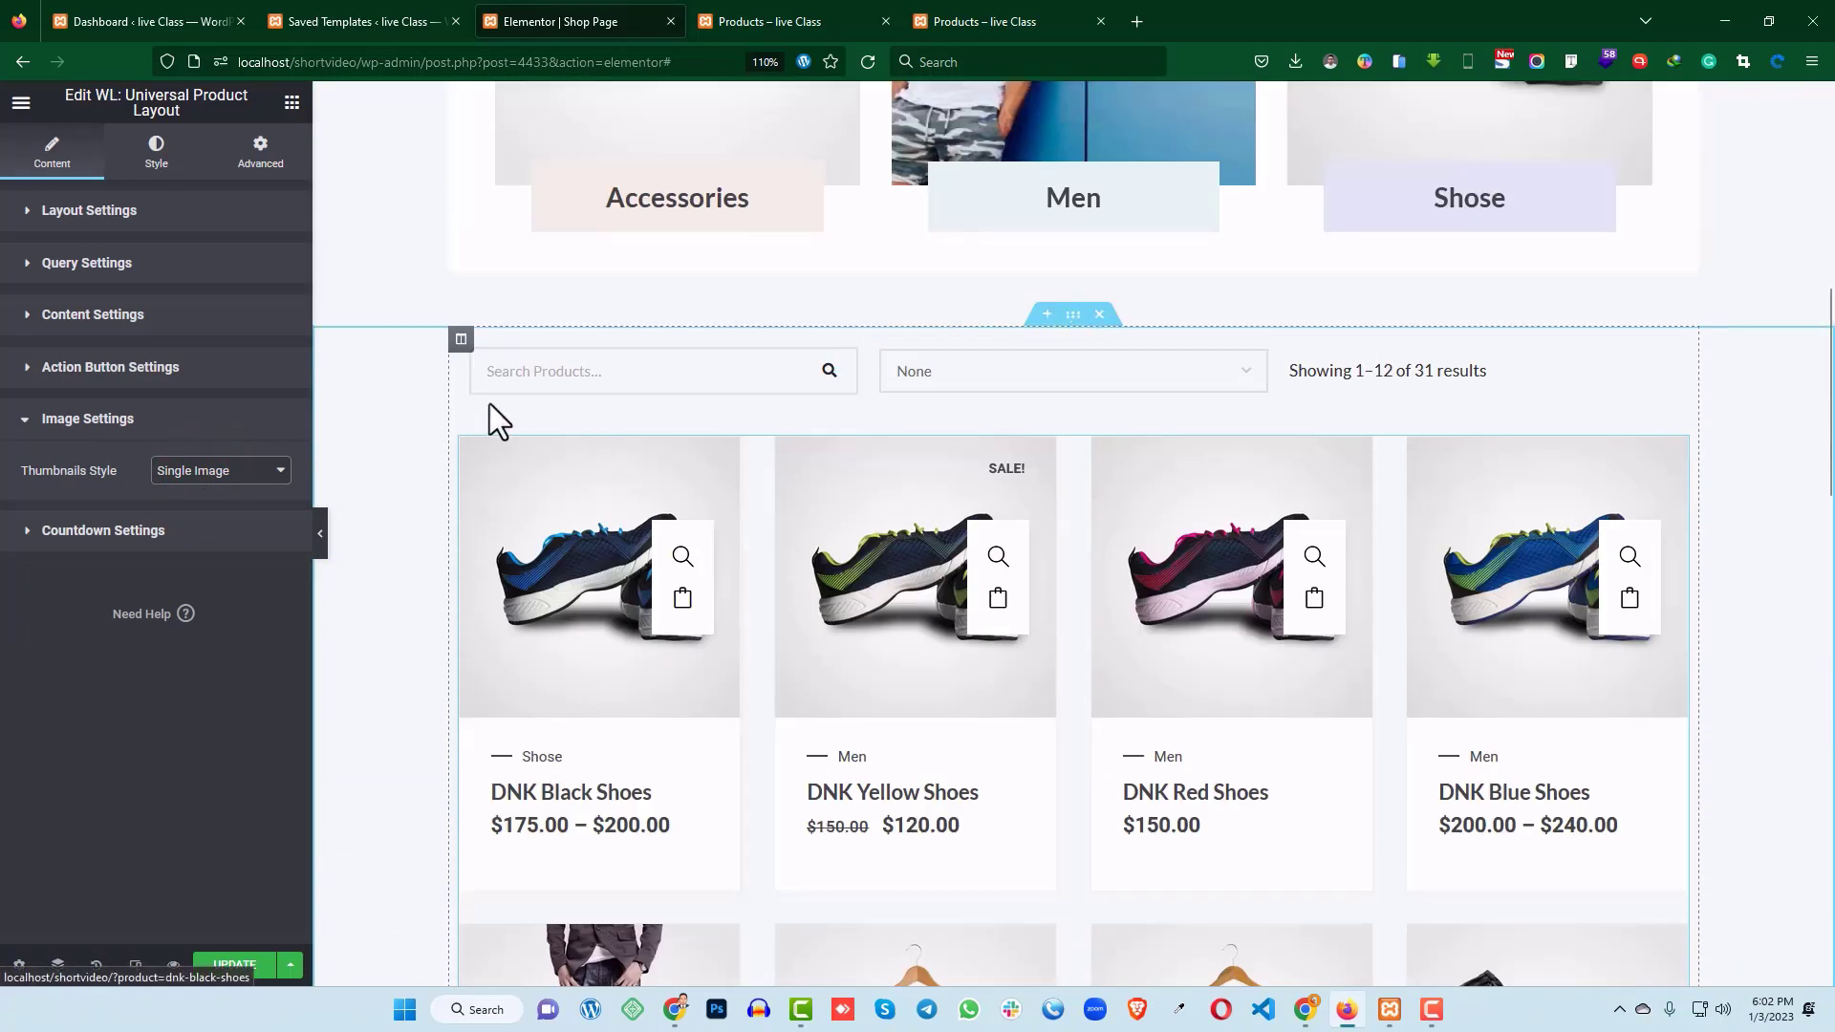
- Compare with the reference products page and set the product grid column's padding to 30 px on all sides
{"action": "left_click", "coordinate": [762, 19]}
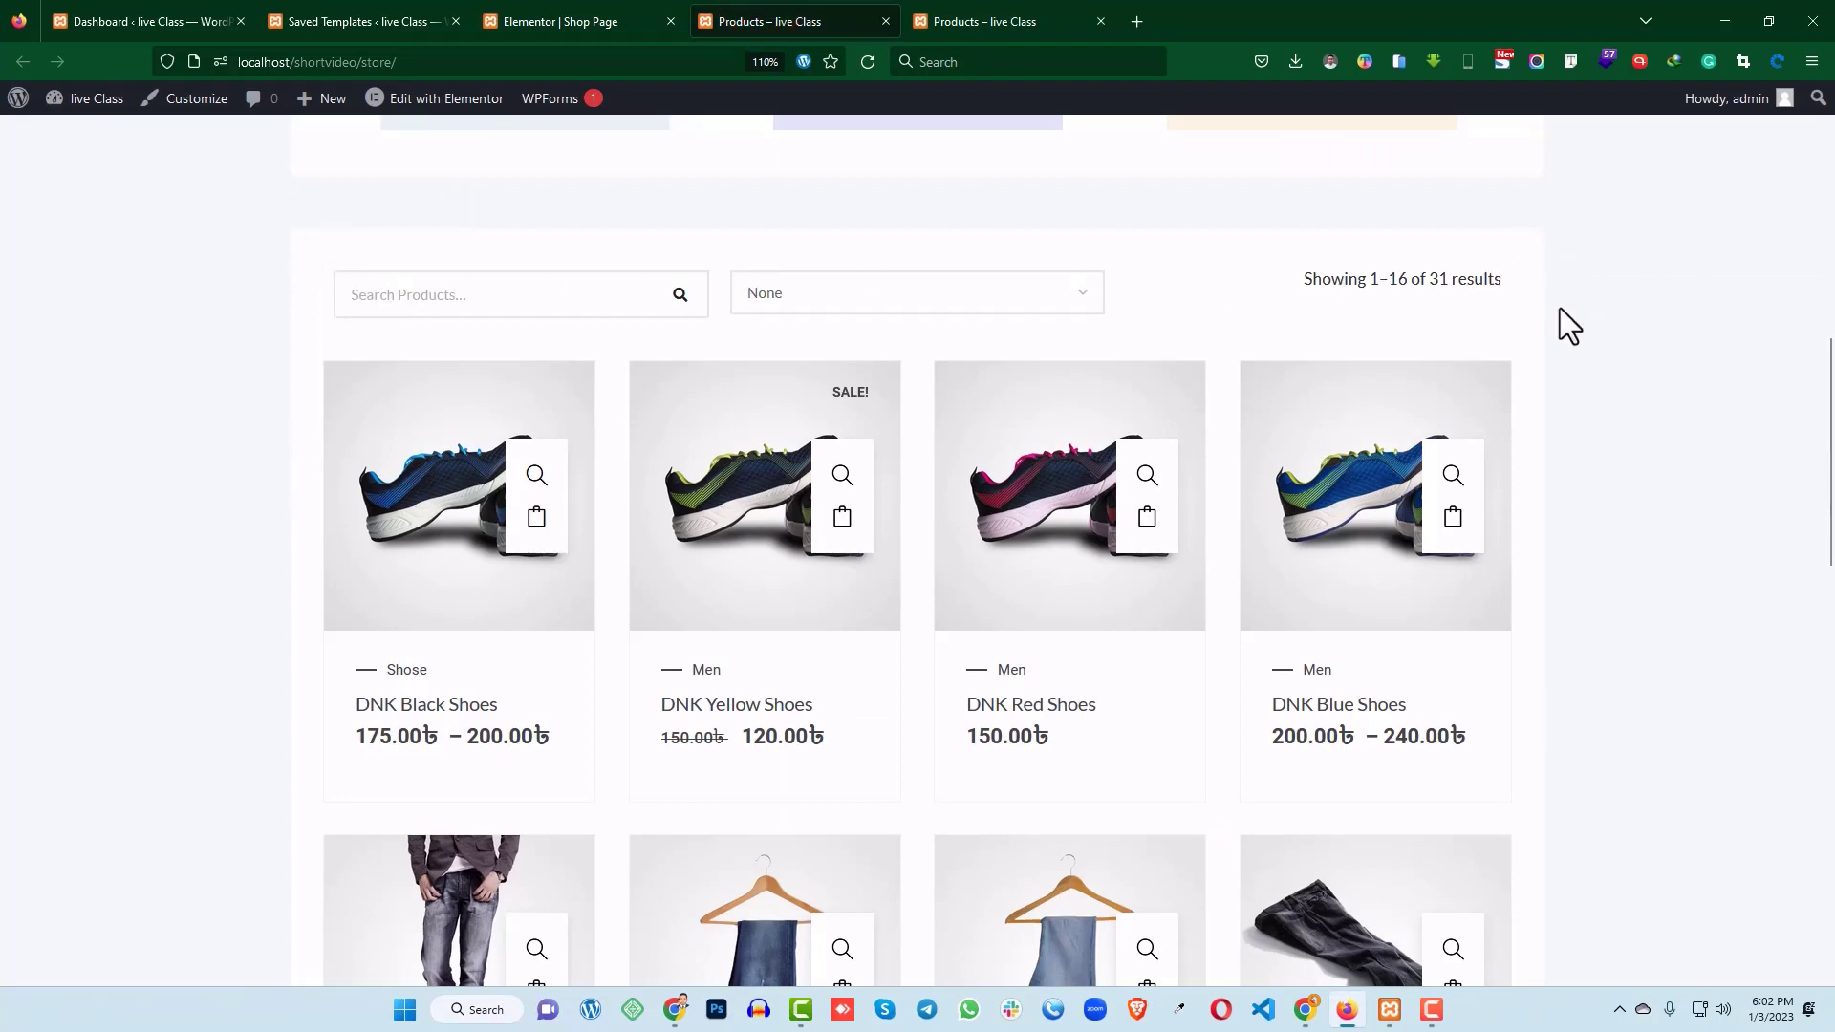
{"action": "left_click", "coordinate": [578, 19]}
{"action": "left_click", "coordinate": [458, 342]}
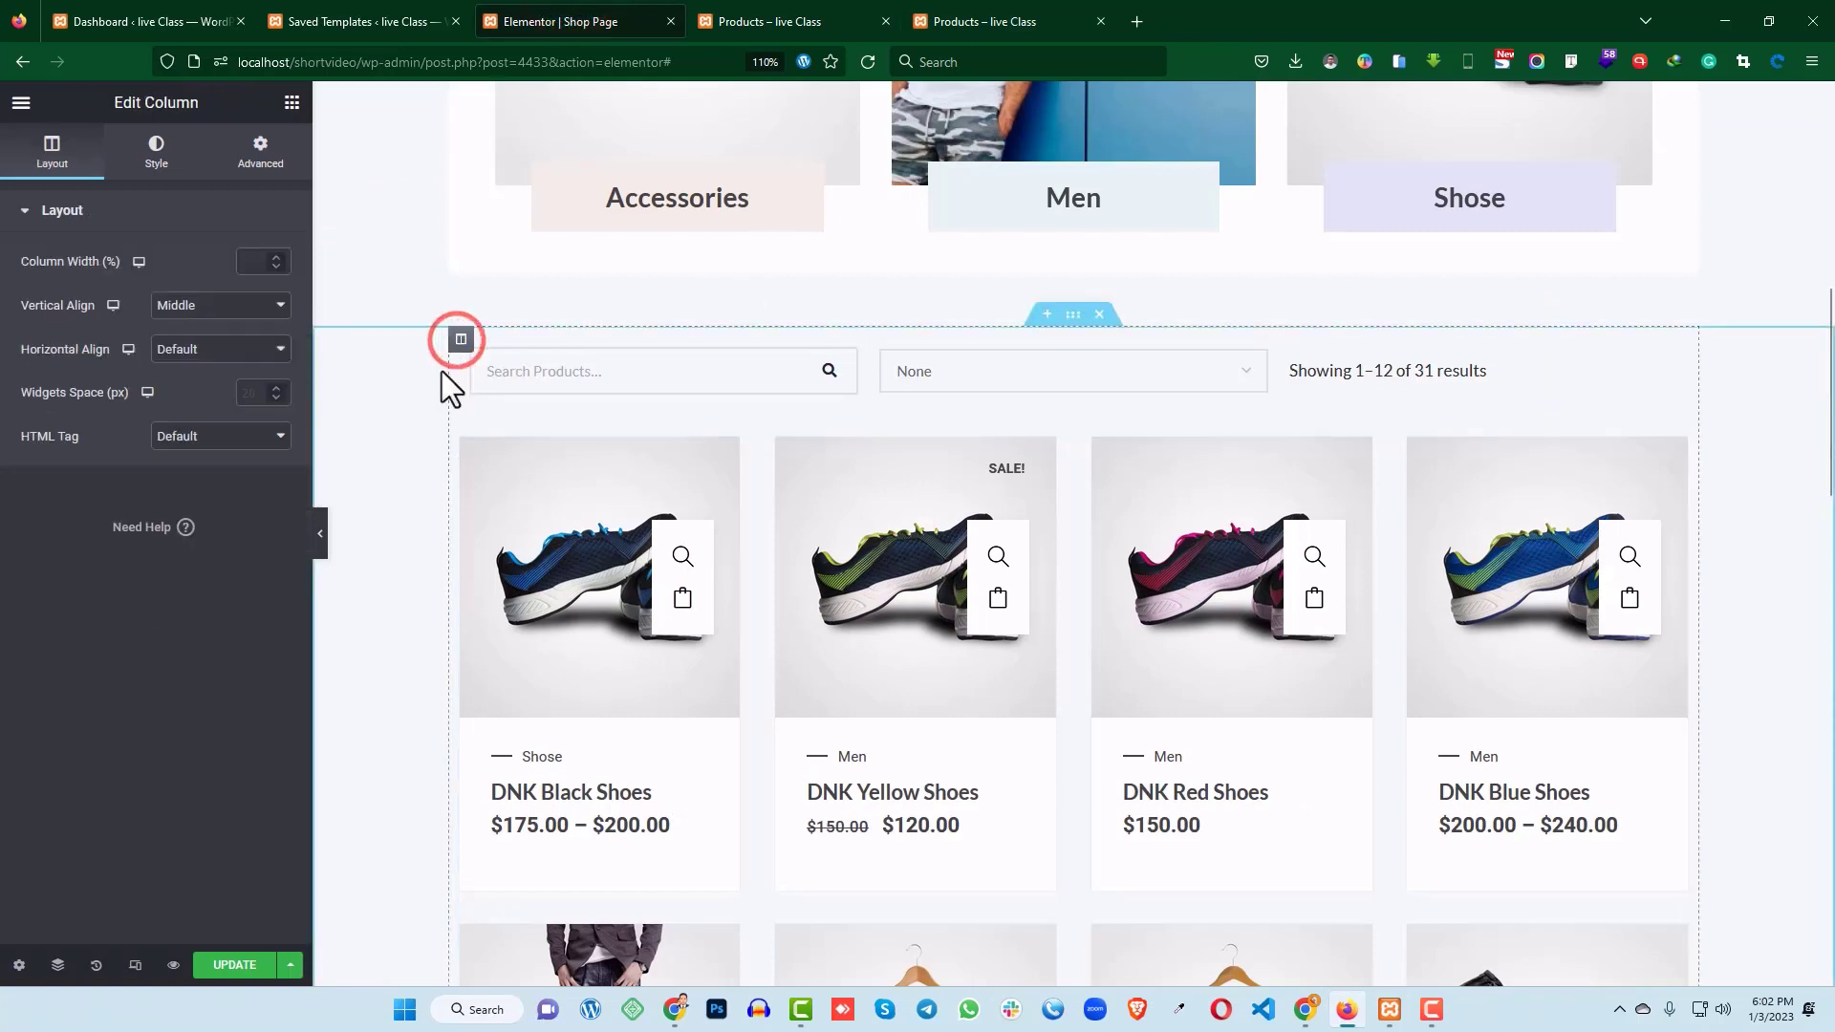
{"action": "left_click", "coordinate": [258, 158]}
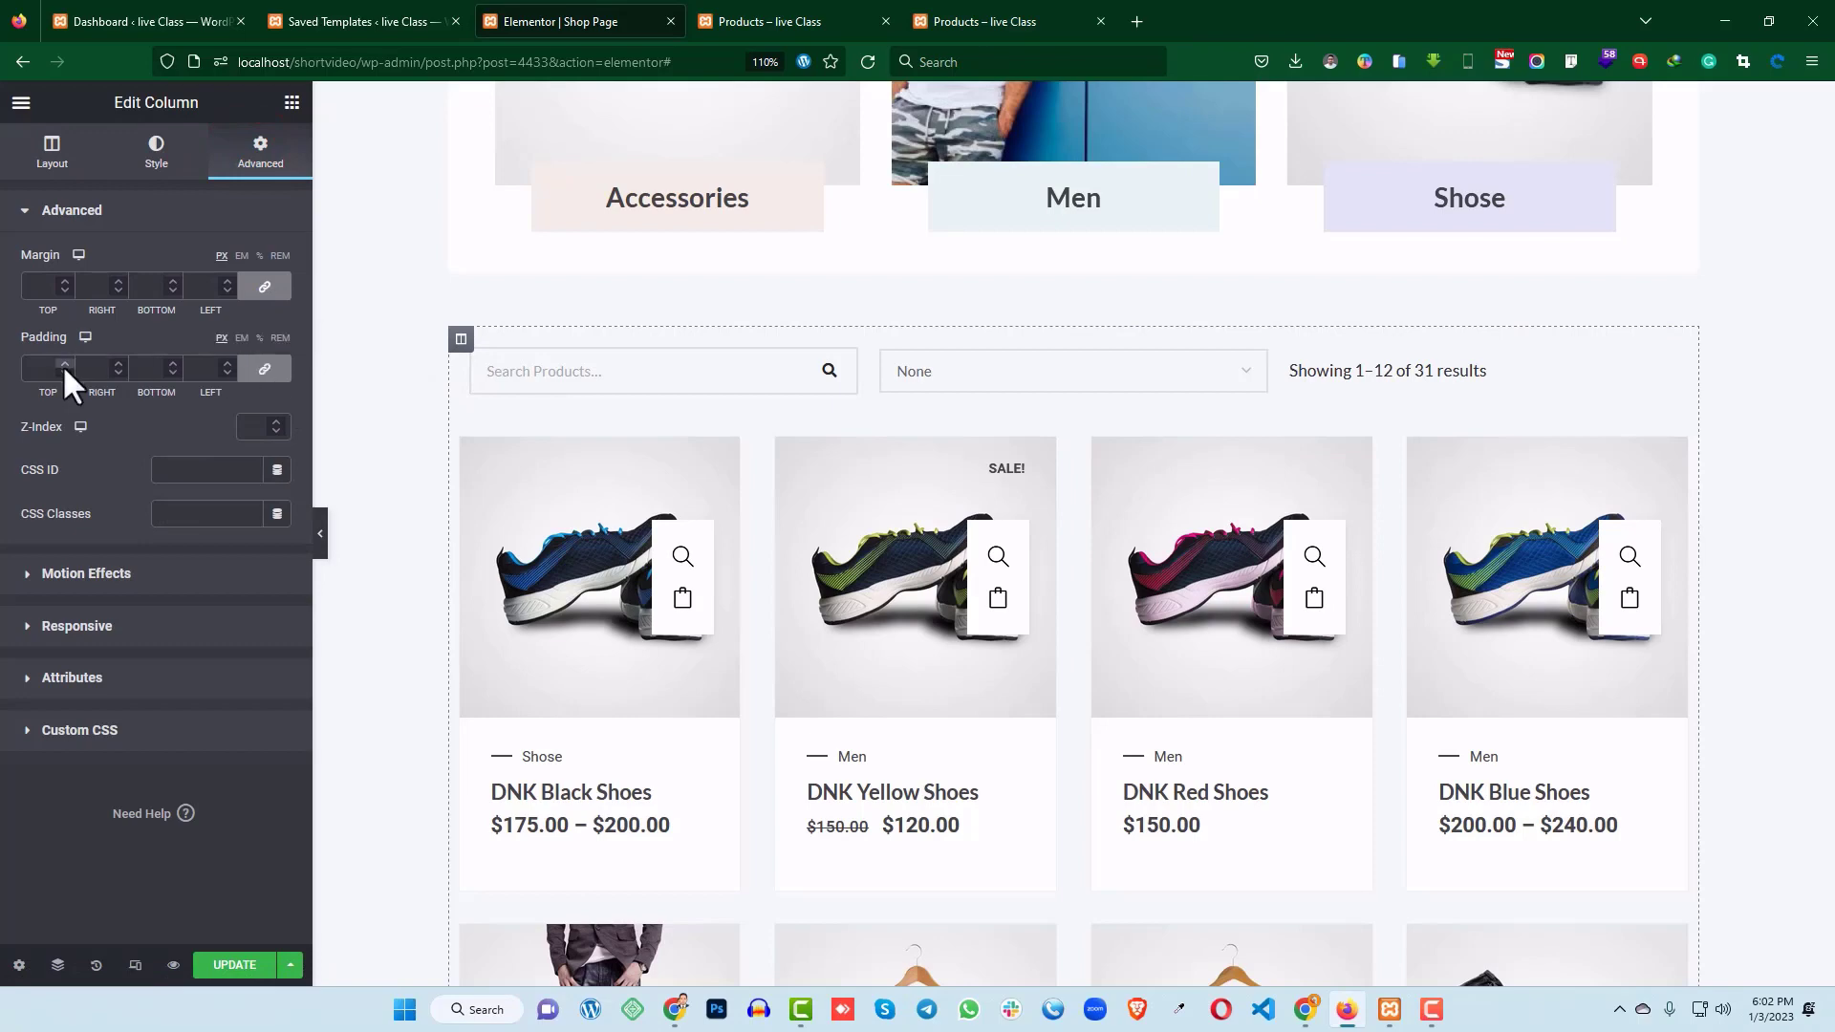
{"action": "type", "text": "30"}
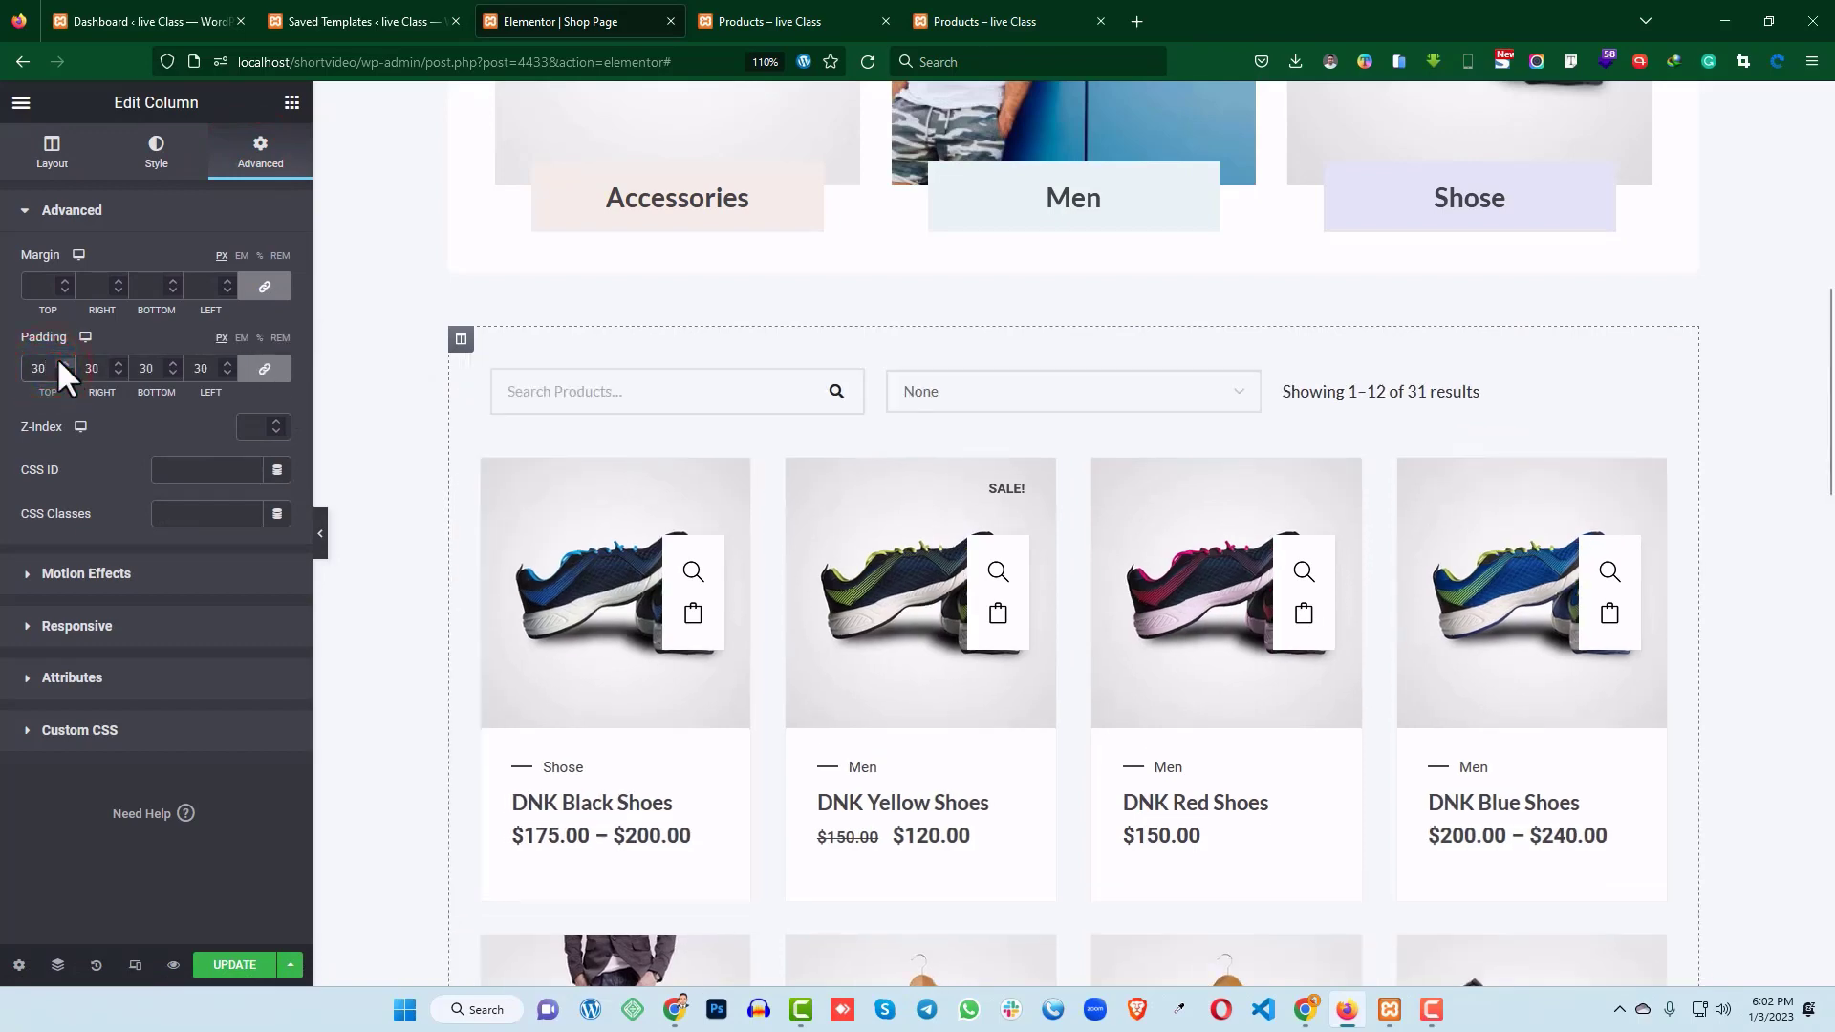
- Give the product grid column a white classic background and a 7 px border radius, and update the template
{"action": "left_click", "coordinate": [145, 156]}
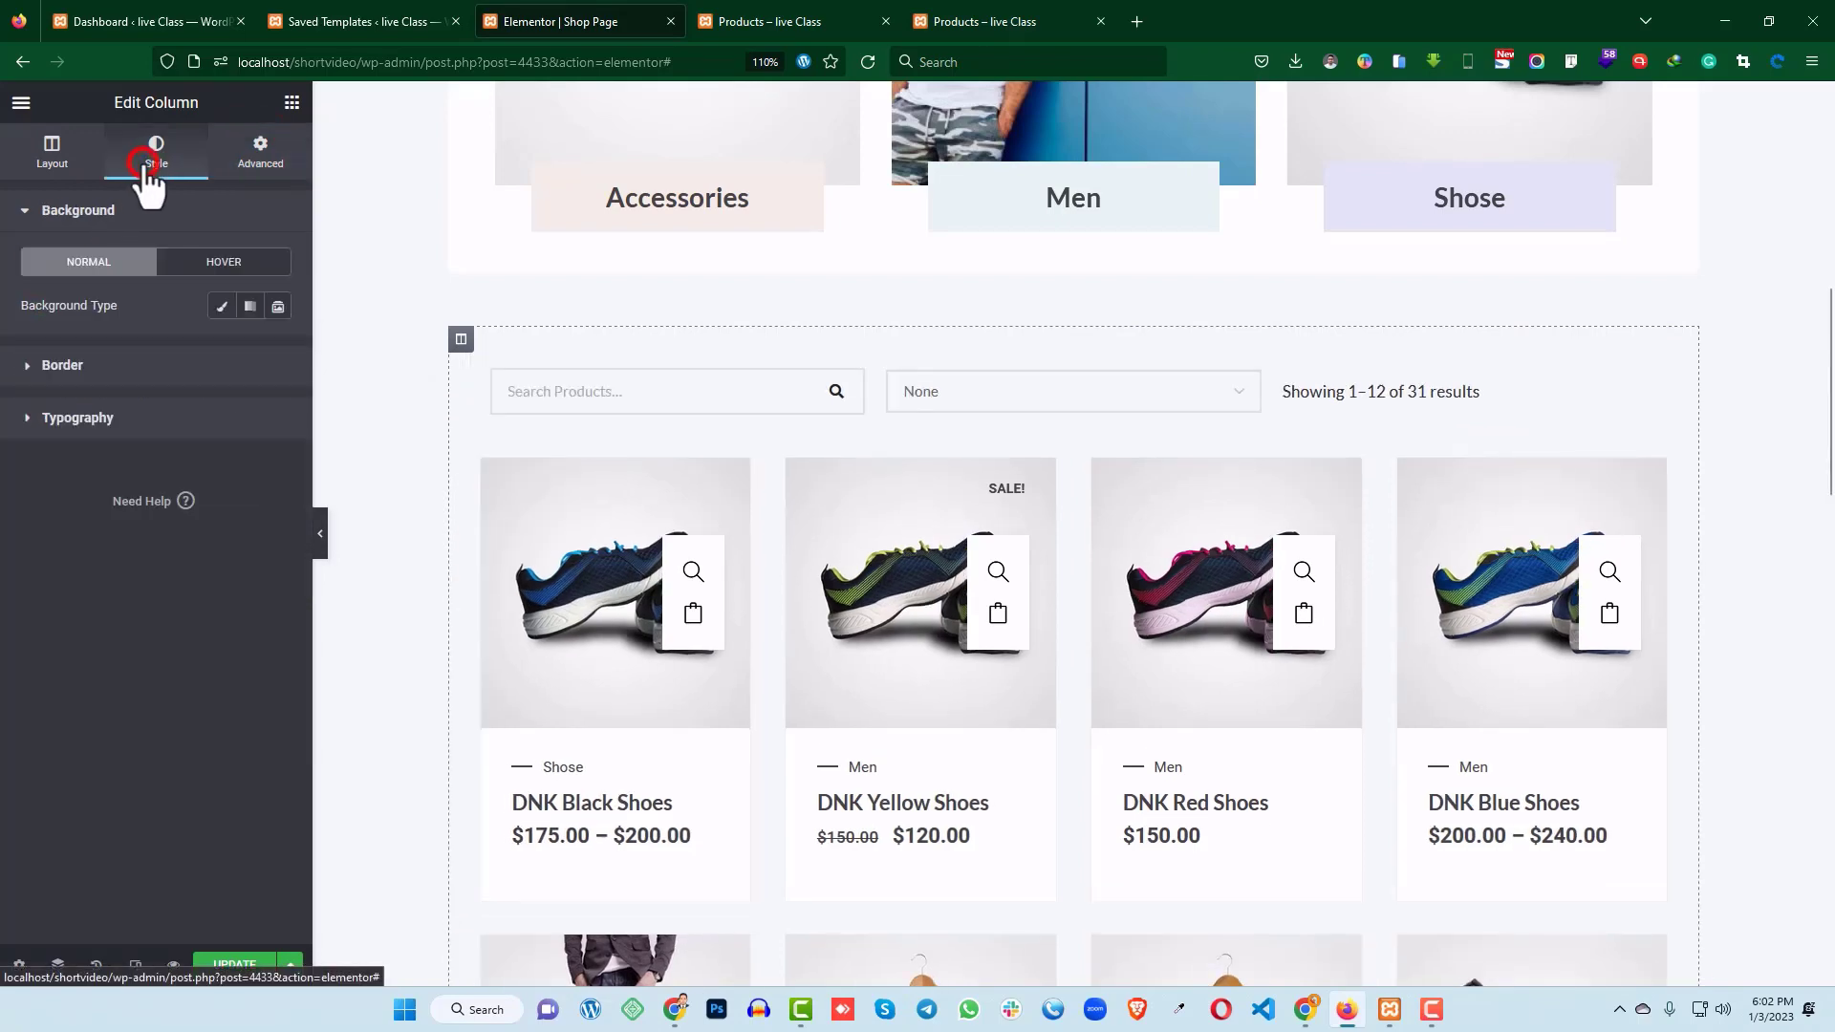
{"action": "left_click", "coordinate": [221, 306]}
{"action": "left_click", "coordinate": [276, 355]}
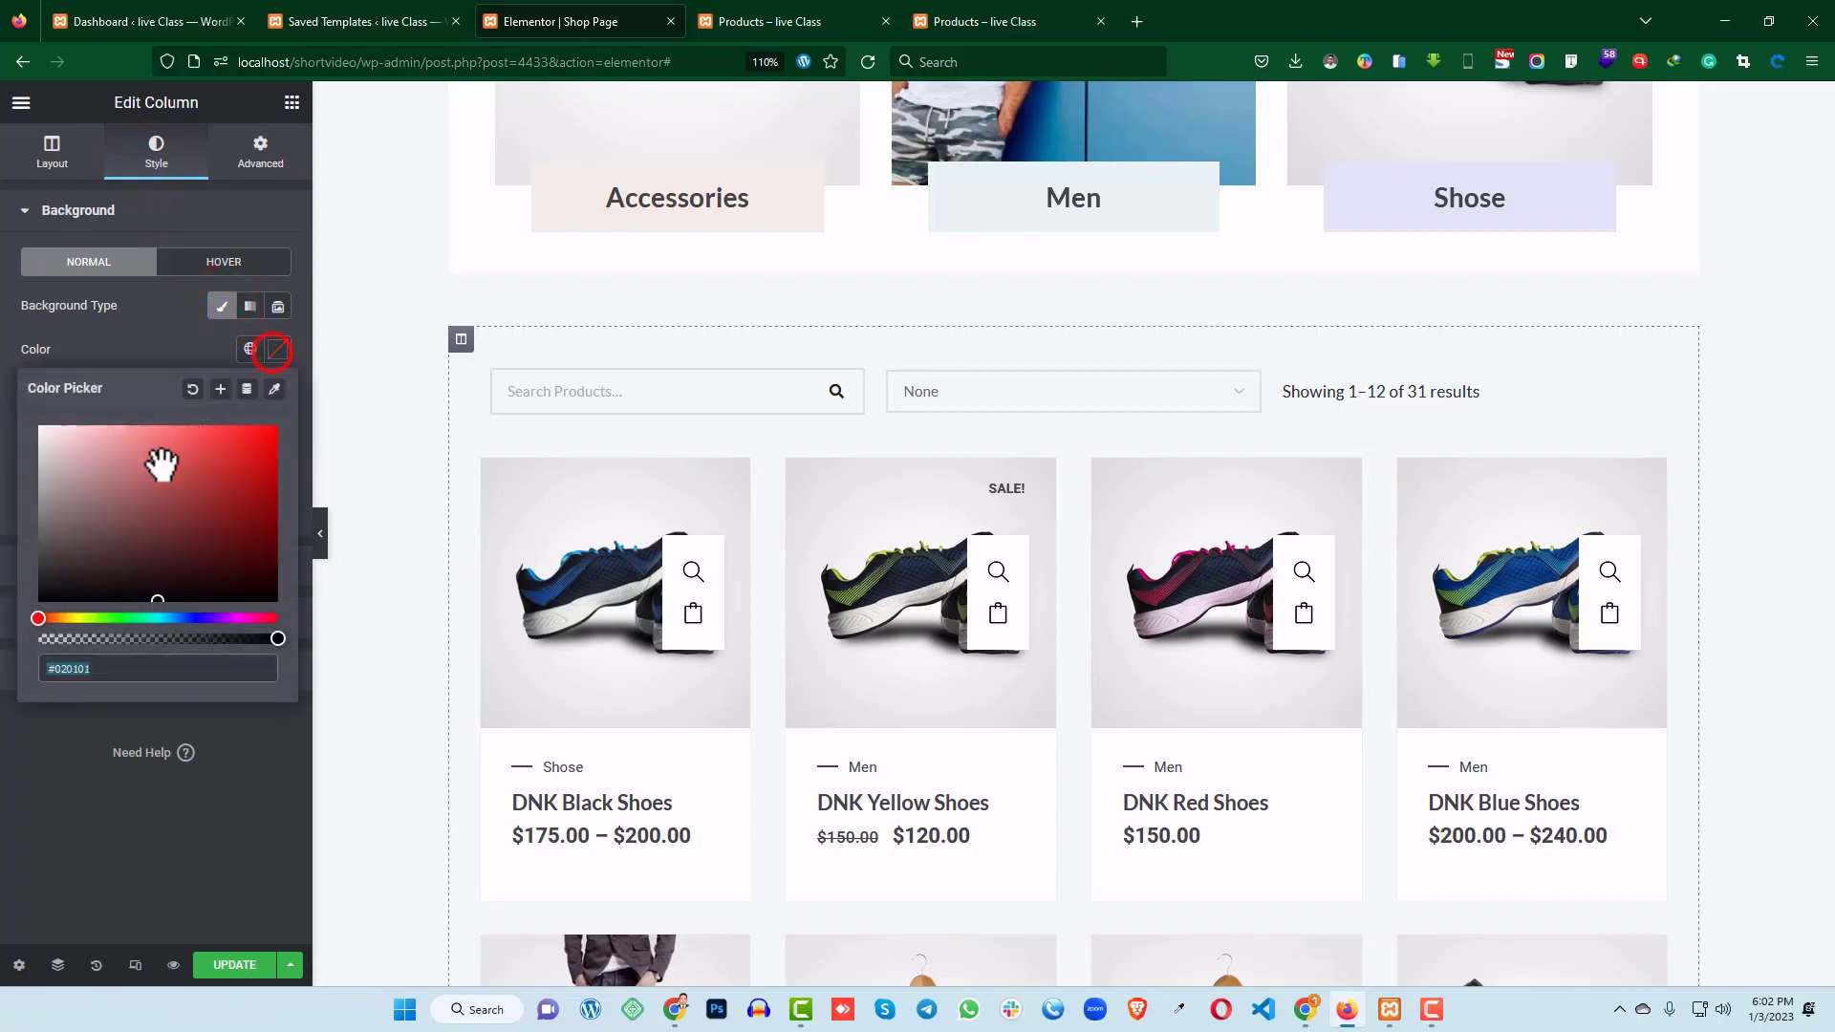
{"action": "left_click_drag", "start_coordinate": [142, 478], "coordinate": [1, 397]}
{"action": "left_click", "coordinate": [1, 397]}
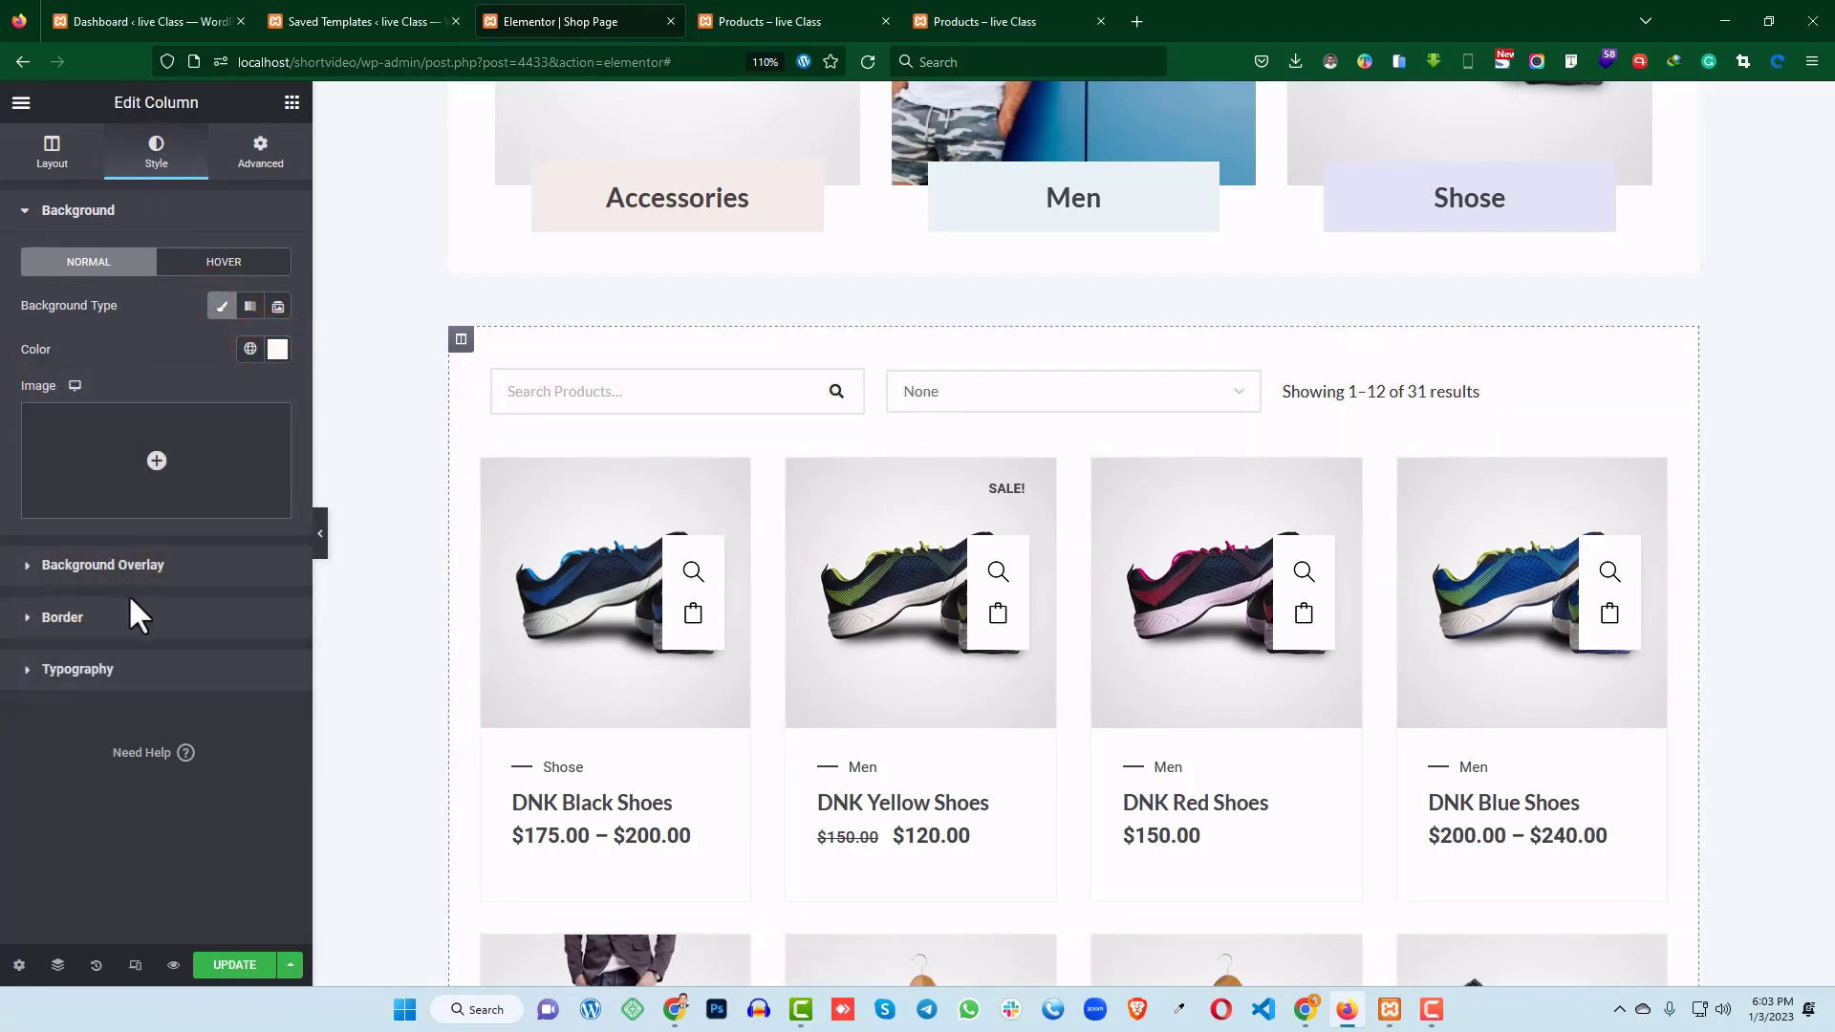
{"action": "left_click", "coordinate": [94, 604]}
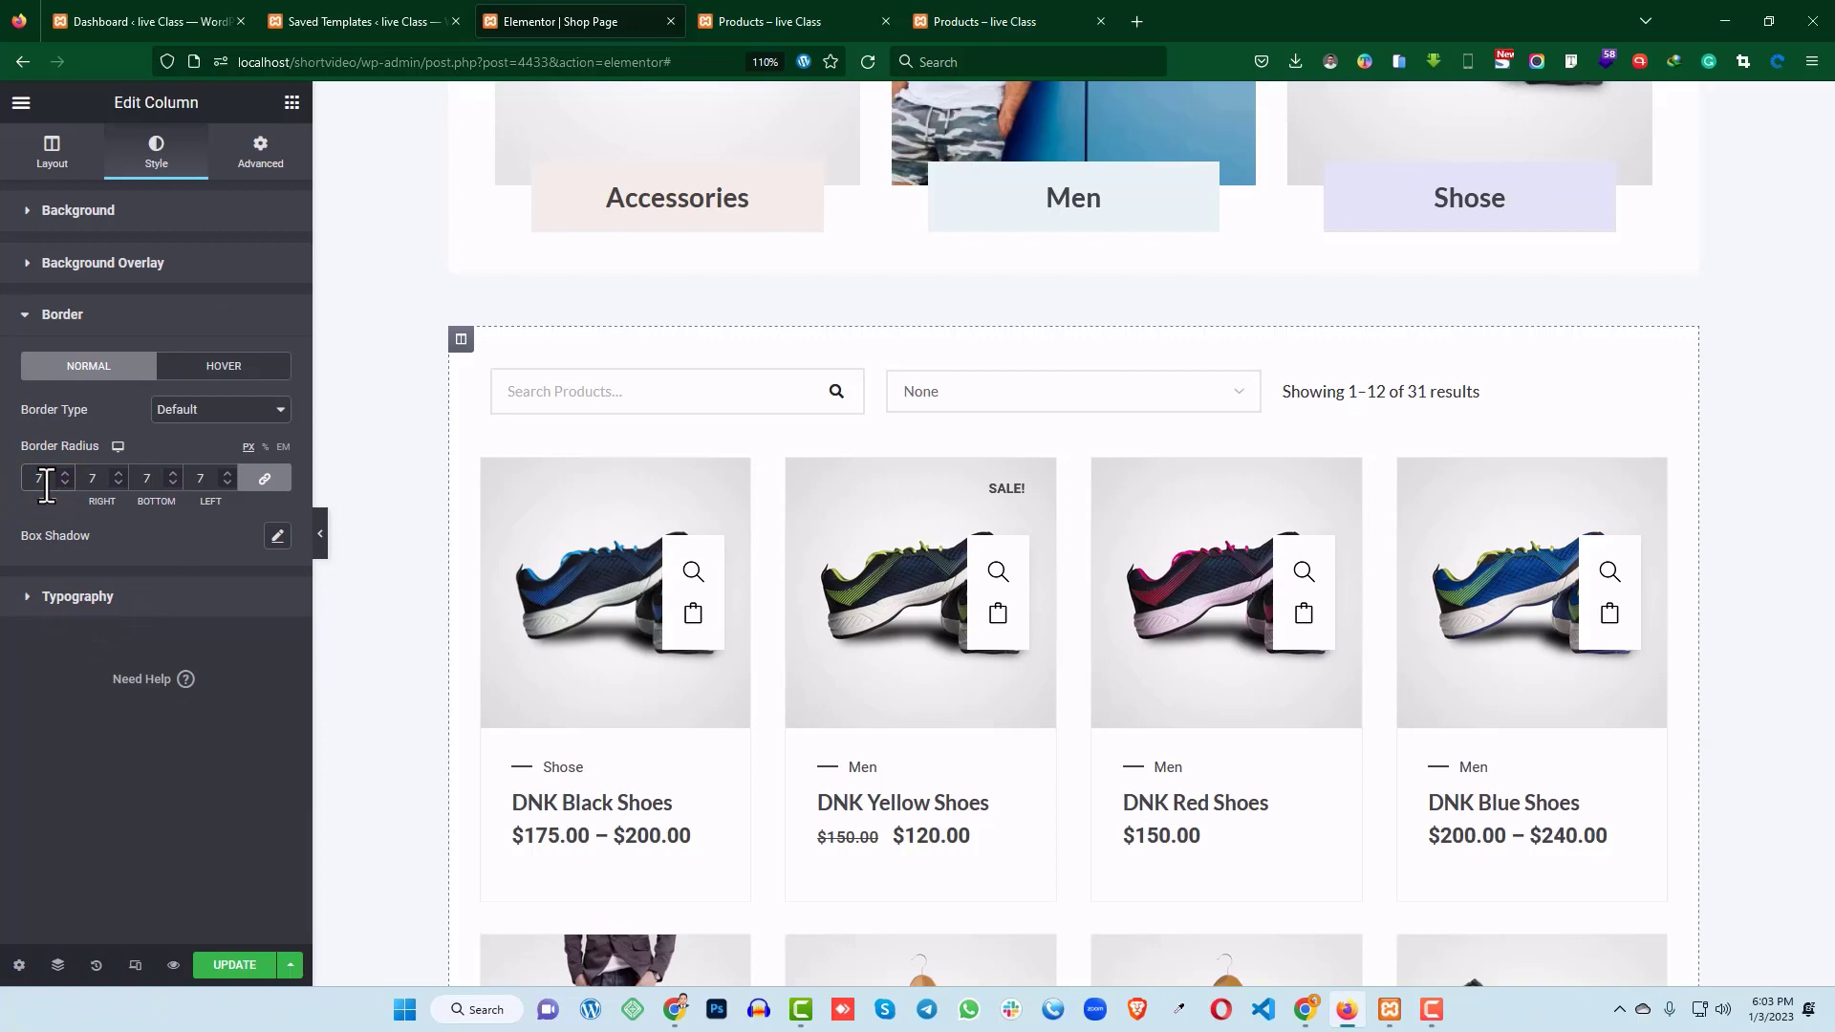
{"action": "left_click", "coordinate": [220, 965]}
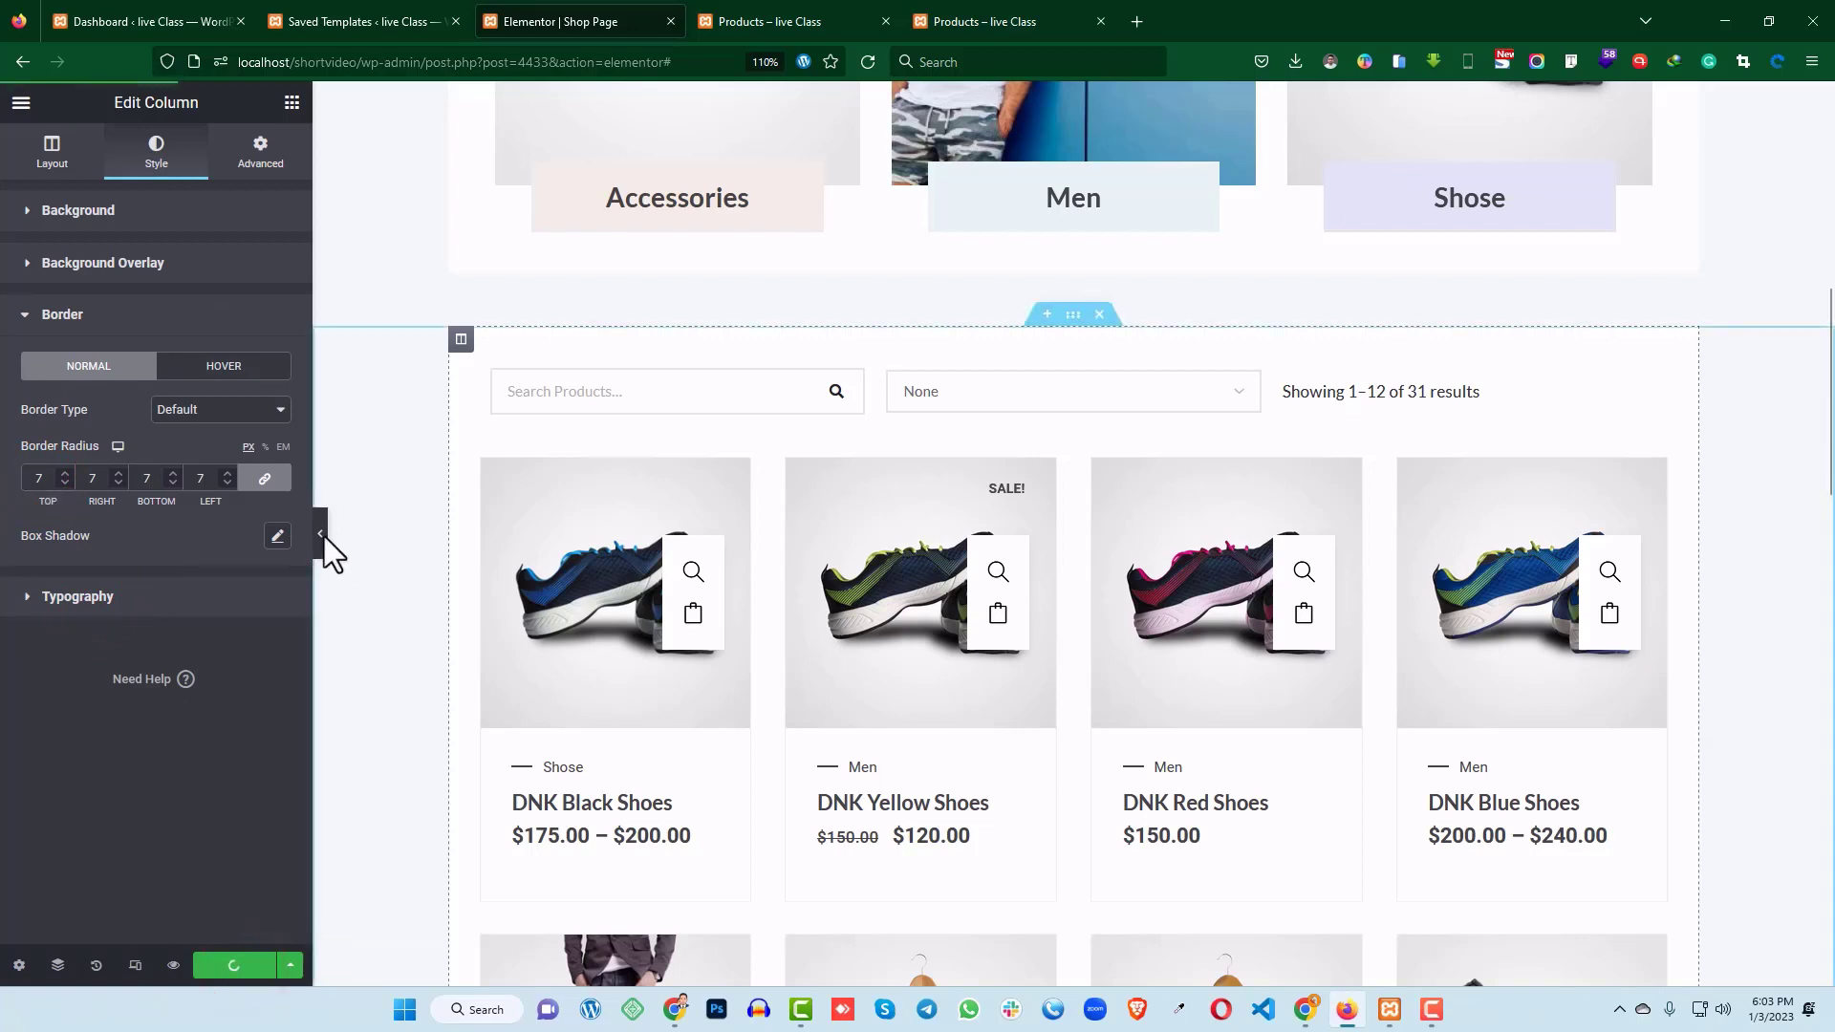
- Set the product grid section's margin to 0 at the top and 100 px at the bottom, and update the template
{"action": "scroll", "coordinate": [903, 511], "scroll_direction": "down", "scroll_amount": 15}
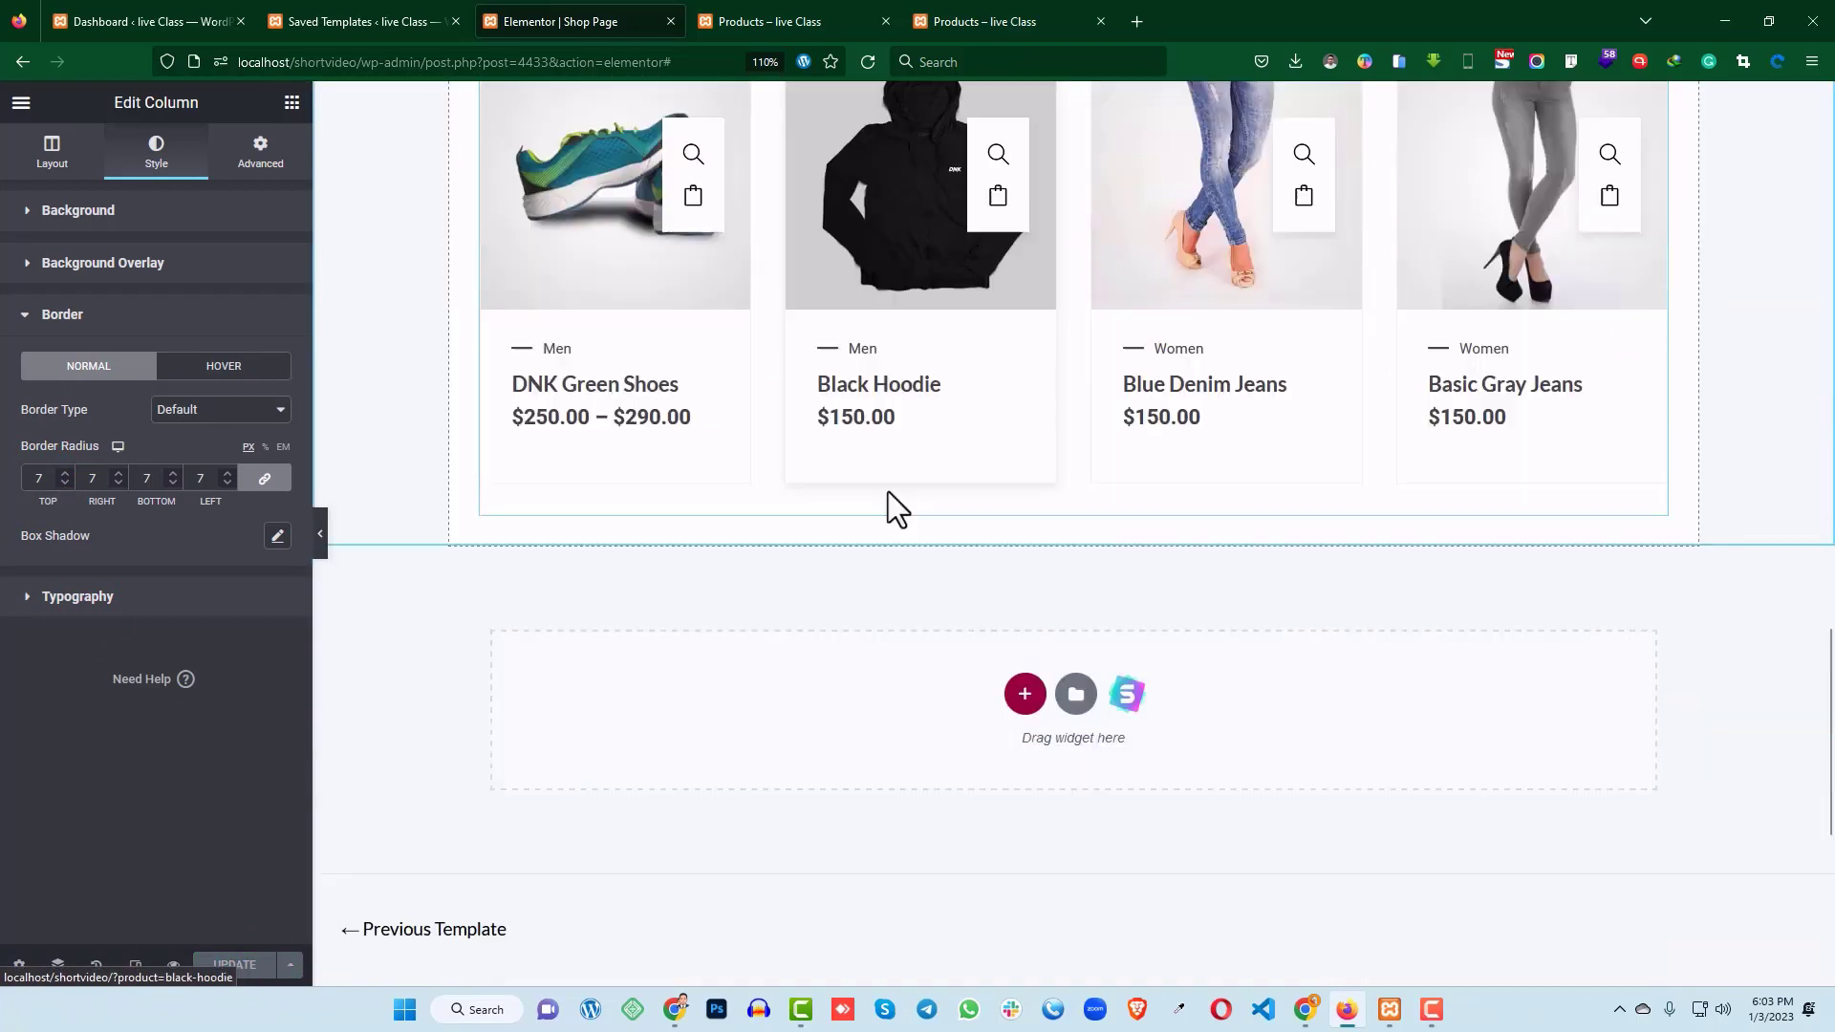
{"action": "scroll", "coordinate": [898, 521], "scroll_direction": "up", "scroll_amount": 4}
{"action": "scroll", "coordinate": [874, 468], "scroll_direction": "up", "scroll_amount": 1}
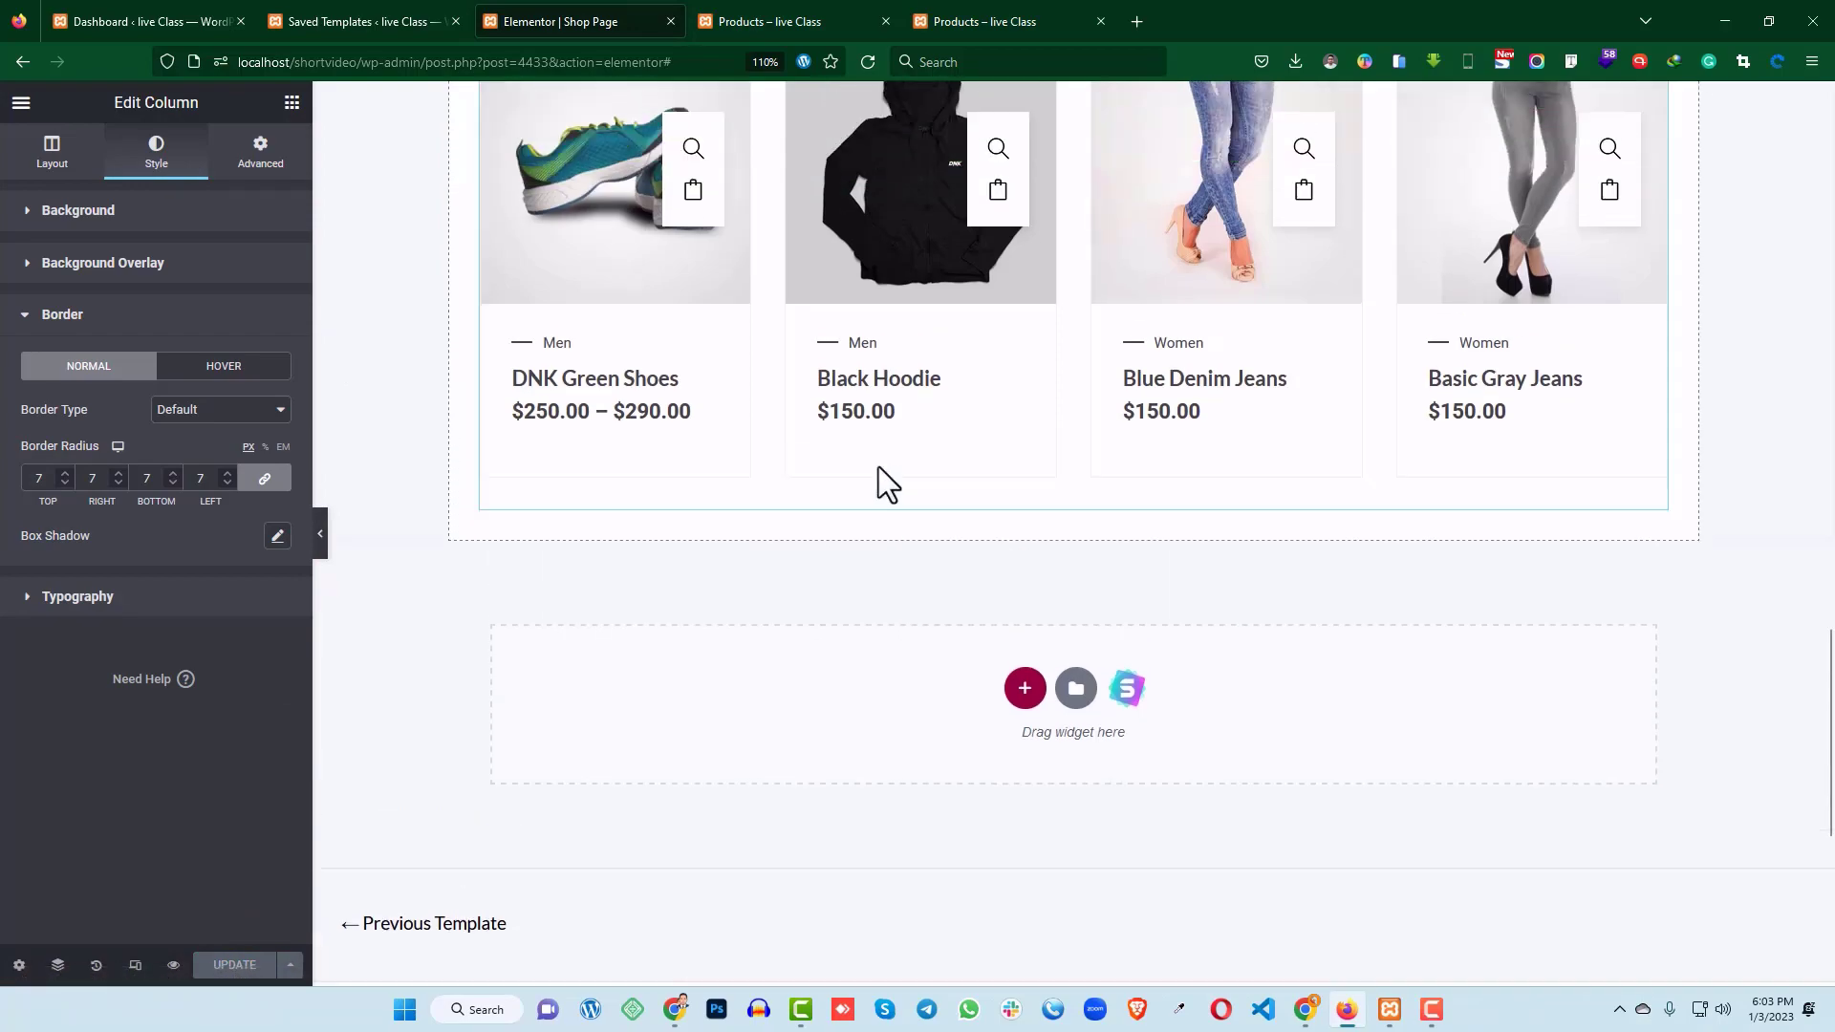
{"action": "scroll", "coordinate": [903, 401], "scroll_direction": "up", "scroll_amount": 12}
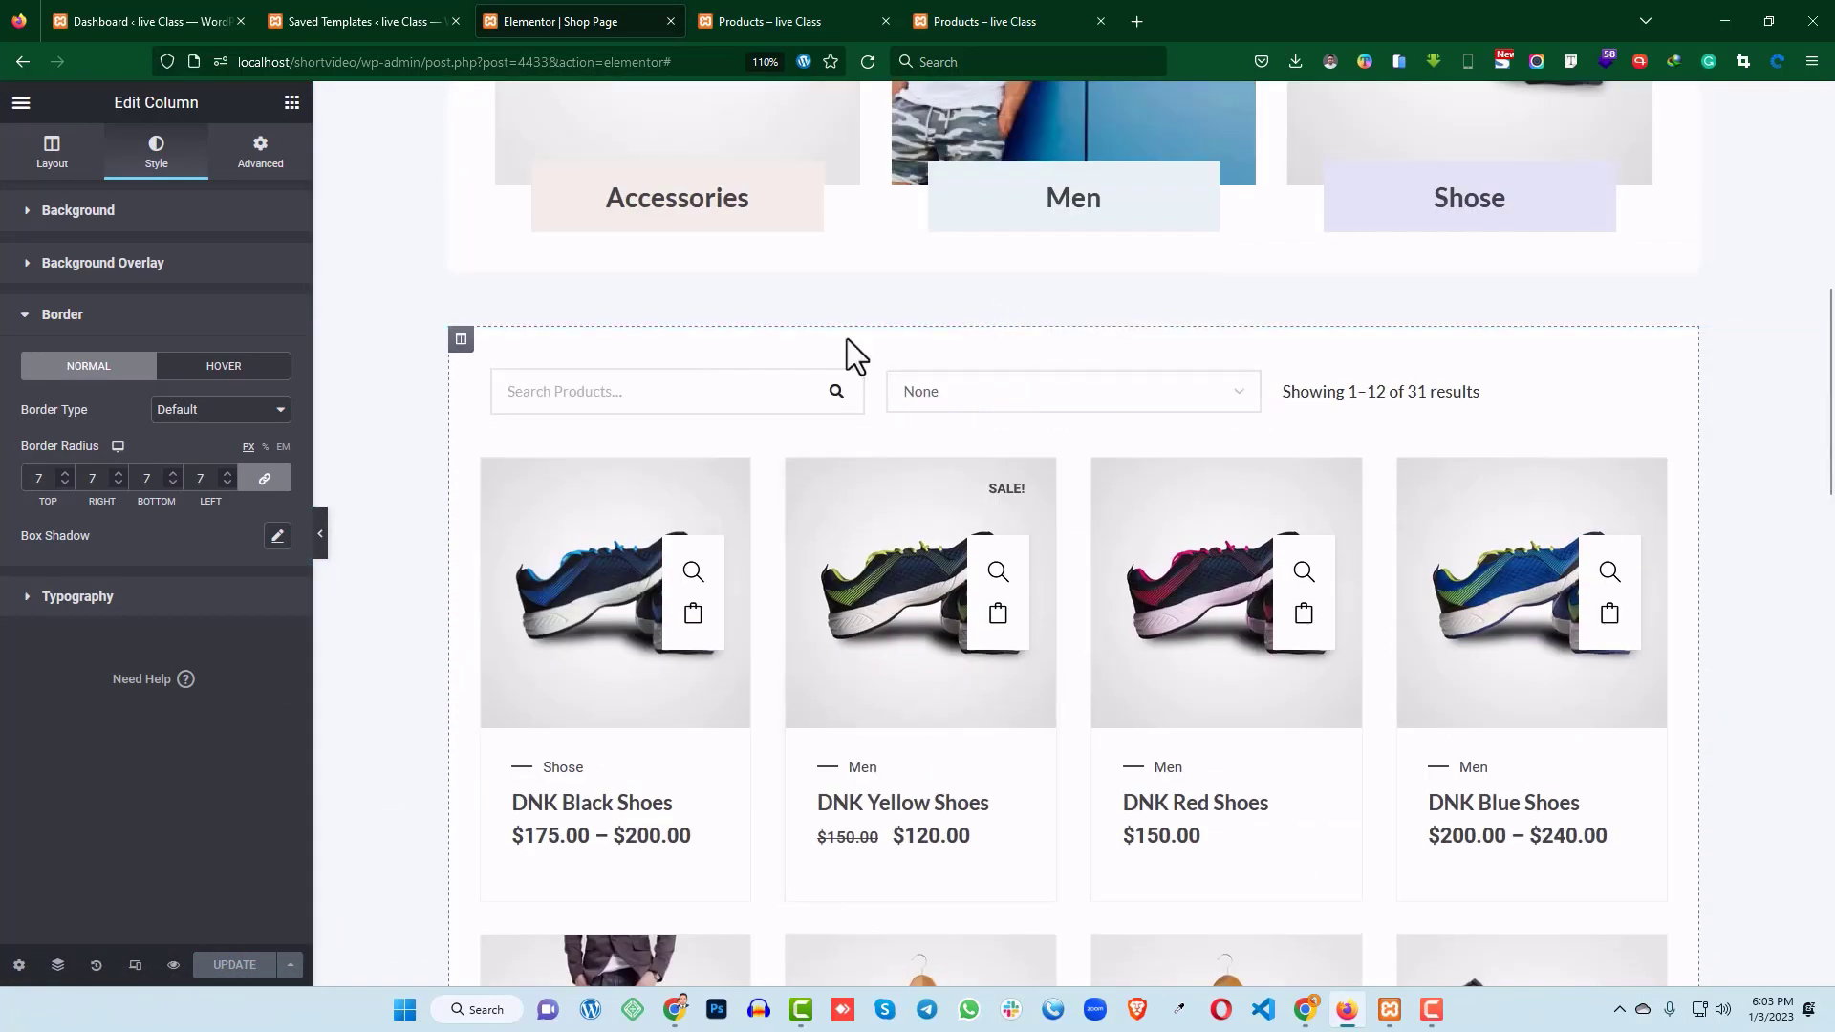
{"action": "scroll", "coordinate": [1005, 423], "scroll_direction": "down", "scroll_amount": 11}
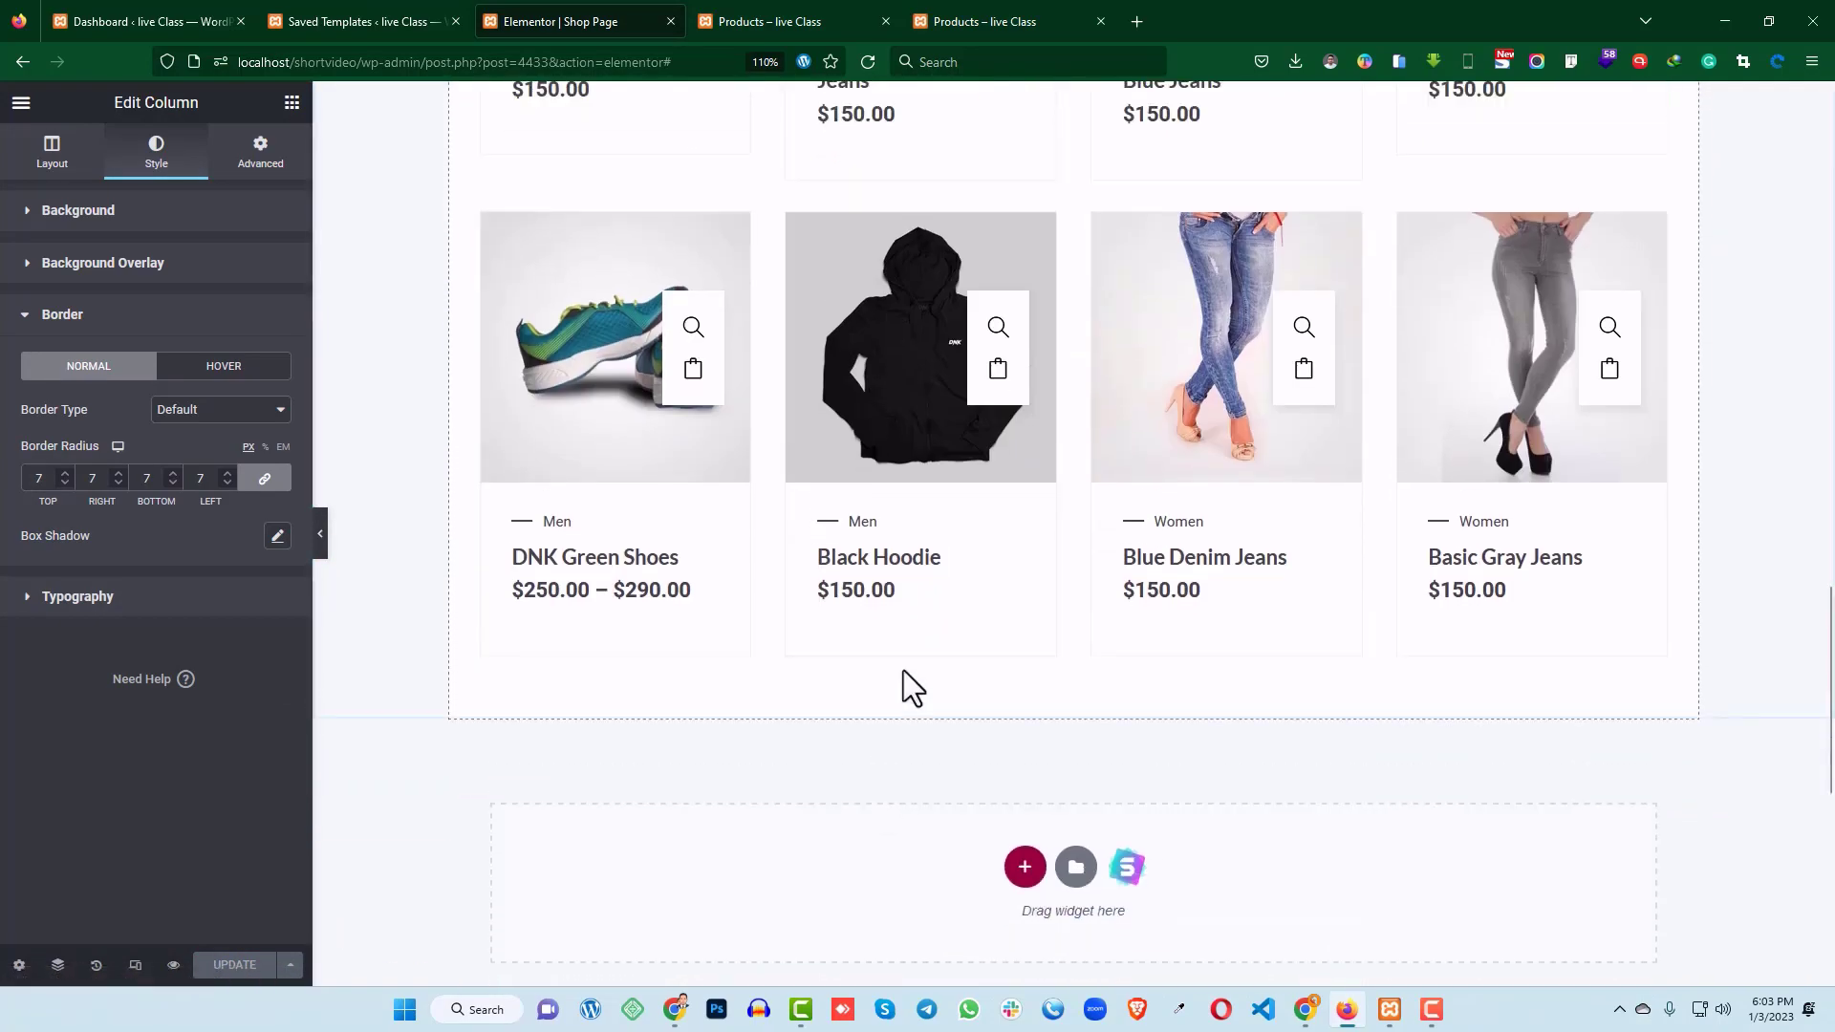
{"action": "scroll", "coordinate": [903, 669], "scroll_direction": "up", "scroll_amount": 10}
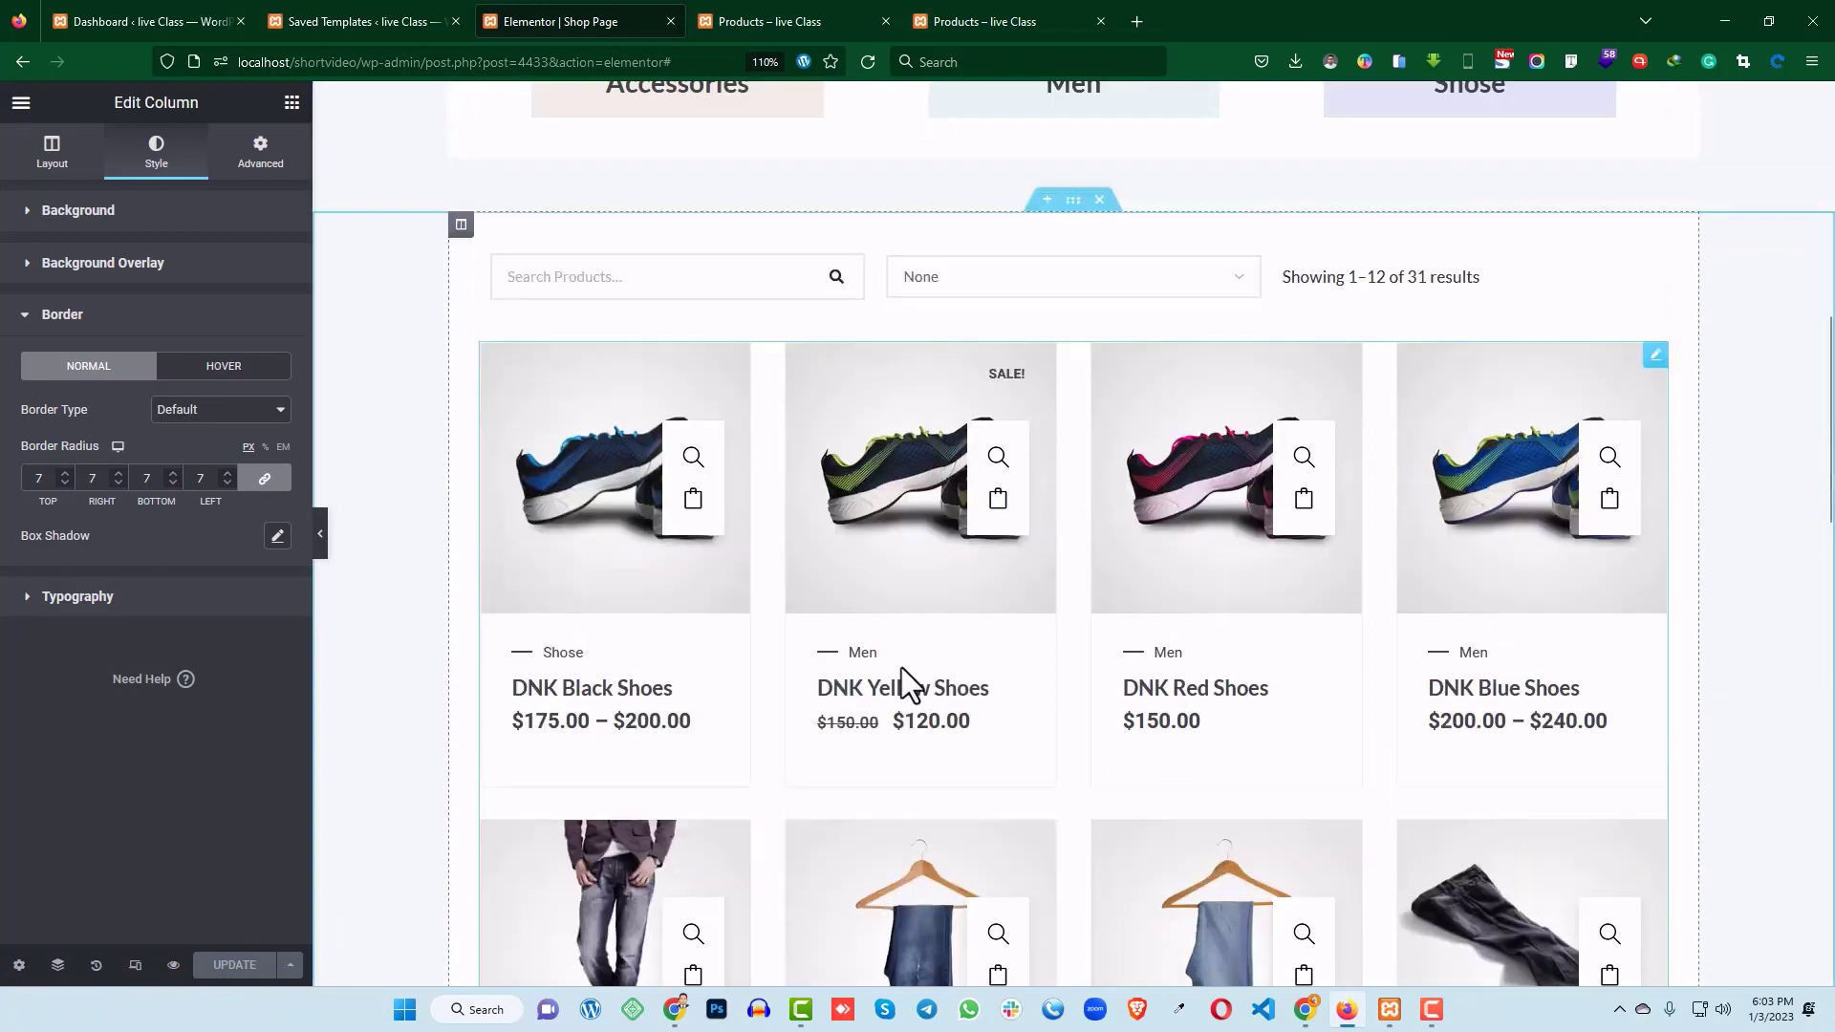
{"action": "left_click", "coordinate": [1073, 199]}
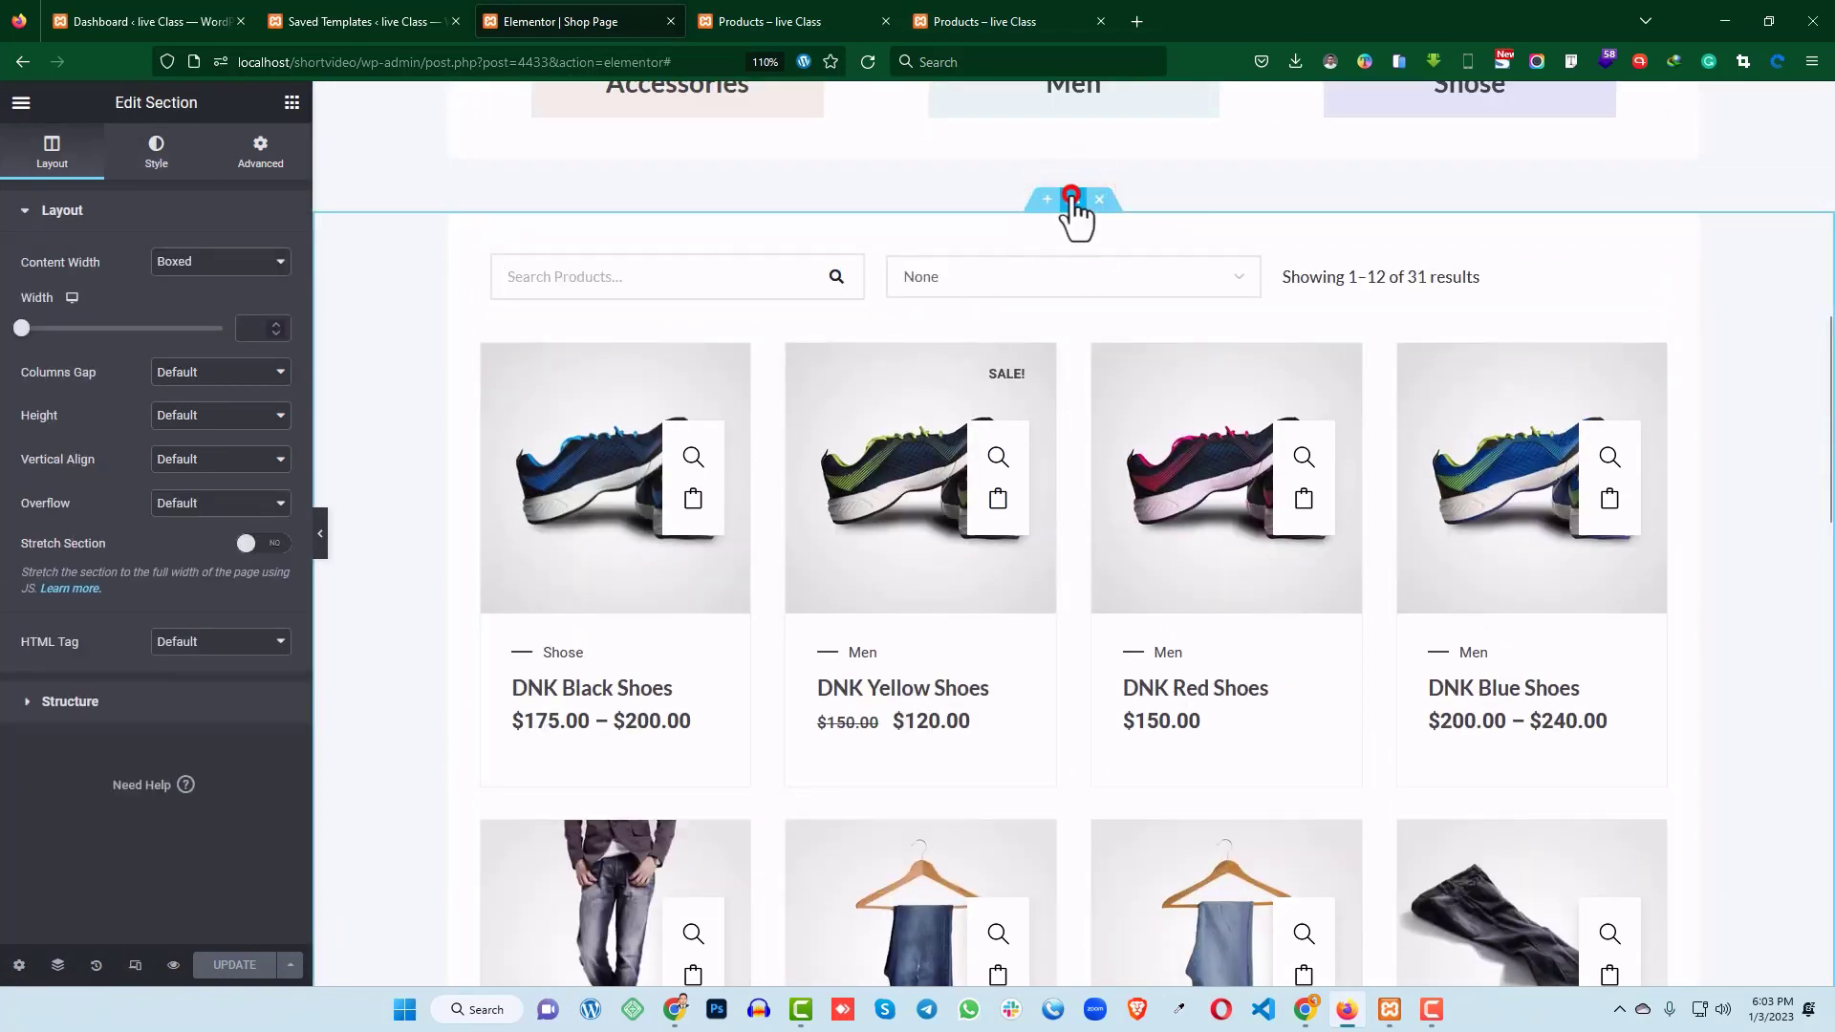
{"action": "left_click", "coordinate": [271, 155]}
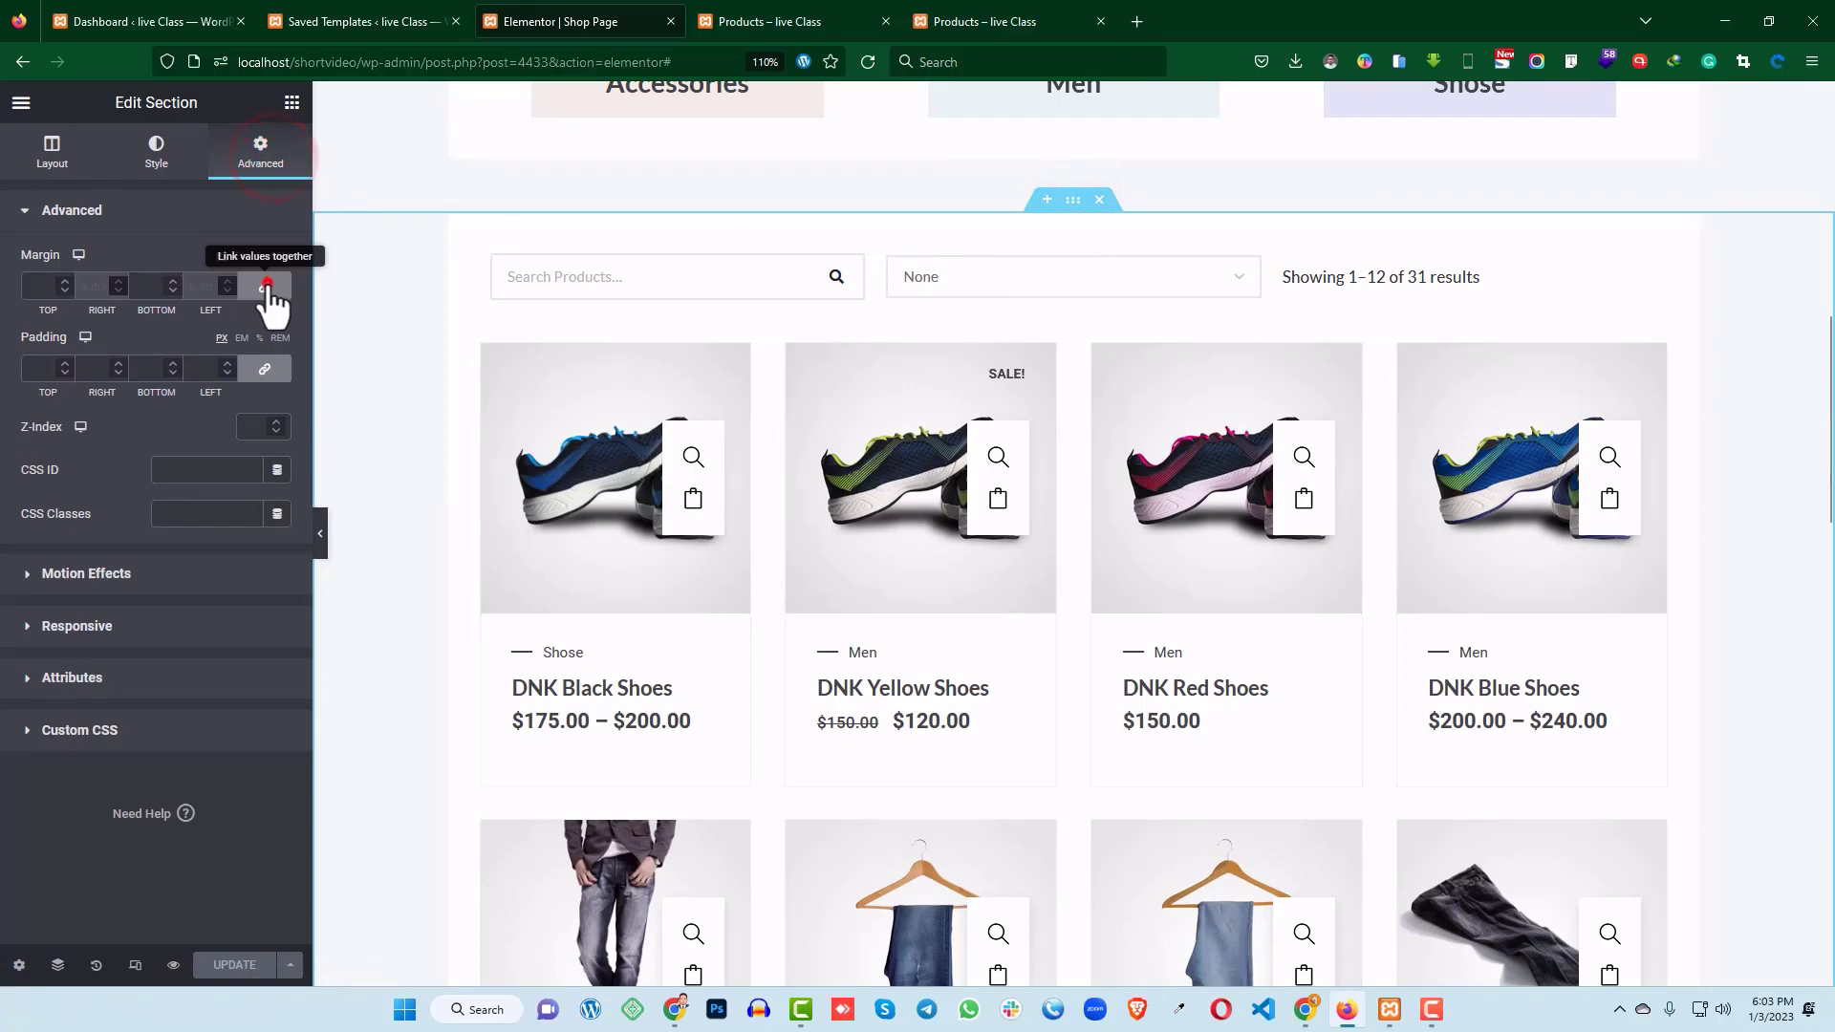
{"action": "left_click", "coordinate": [266, 286]}
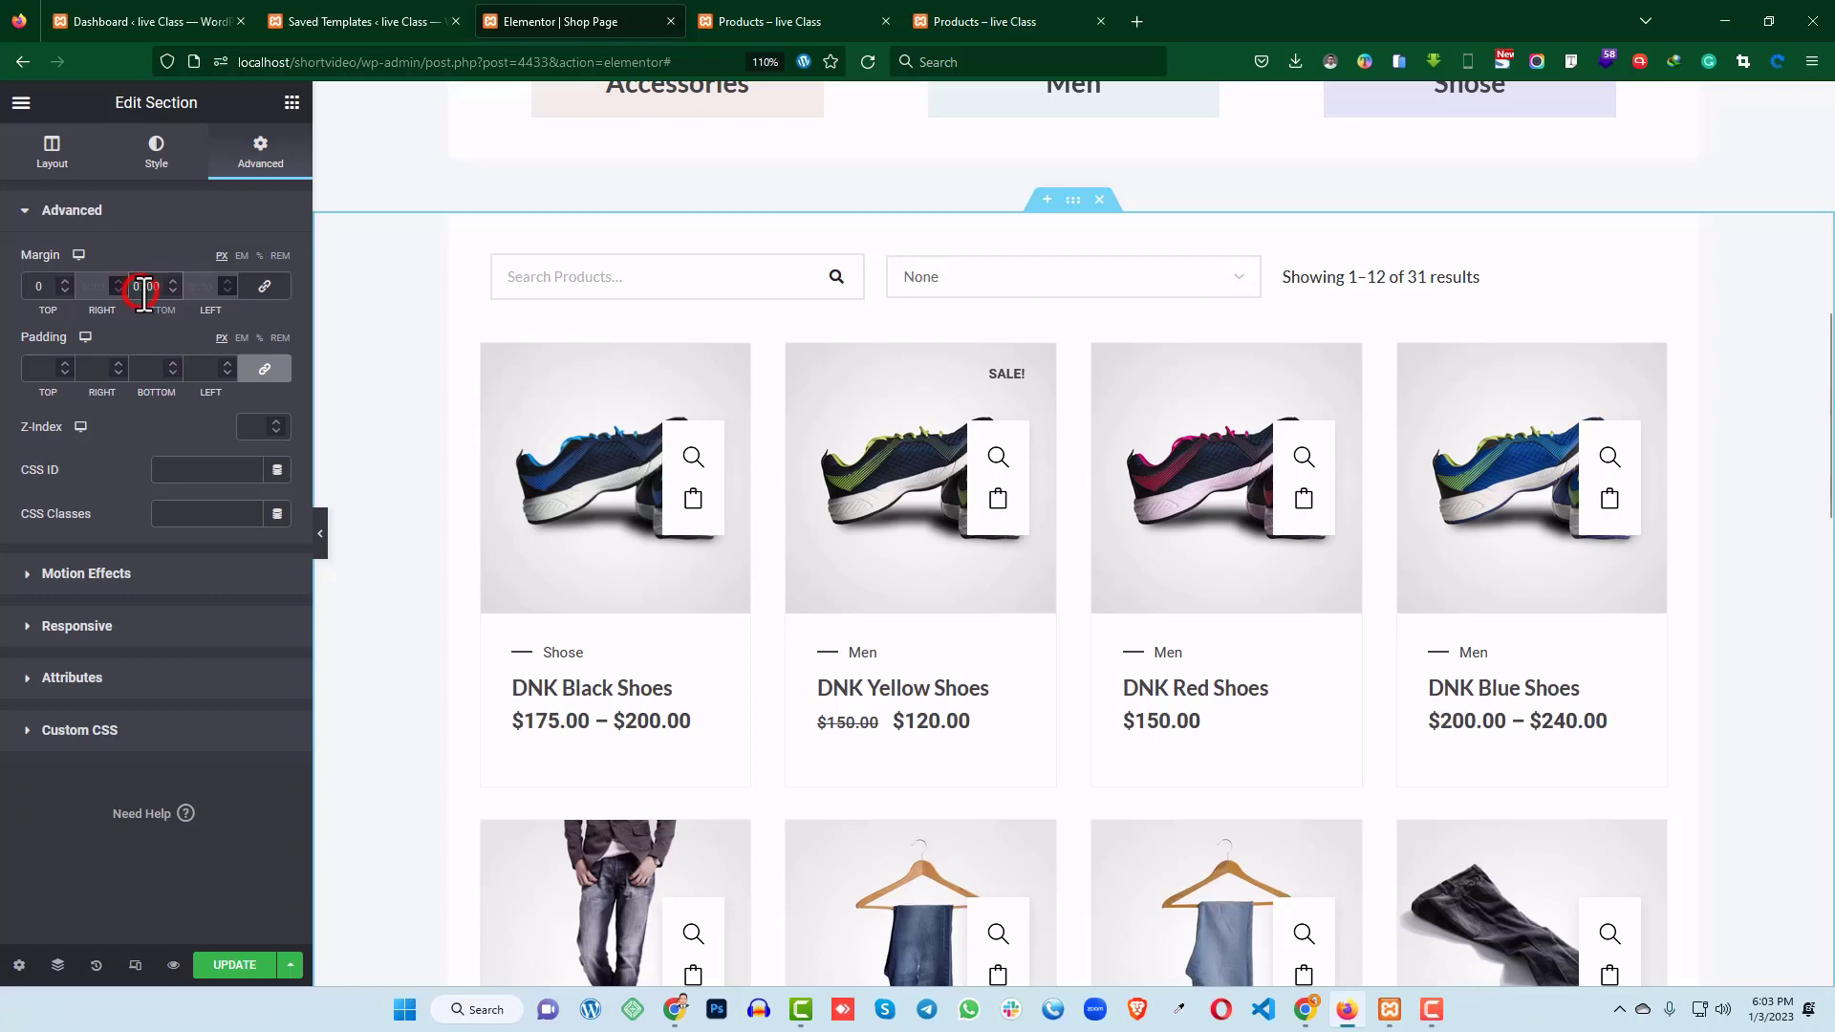
{"action": "left_click", "coordinate": [234, 967]}
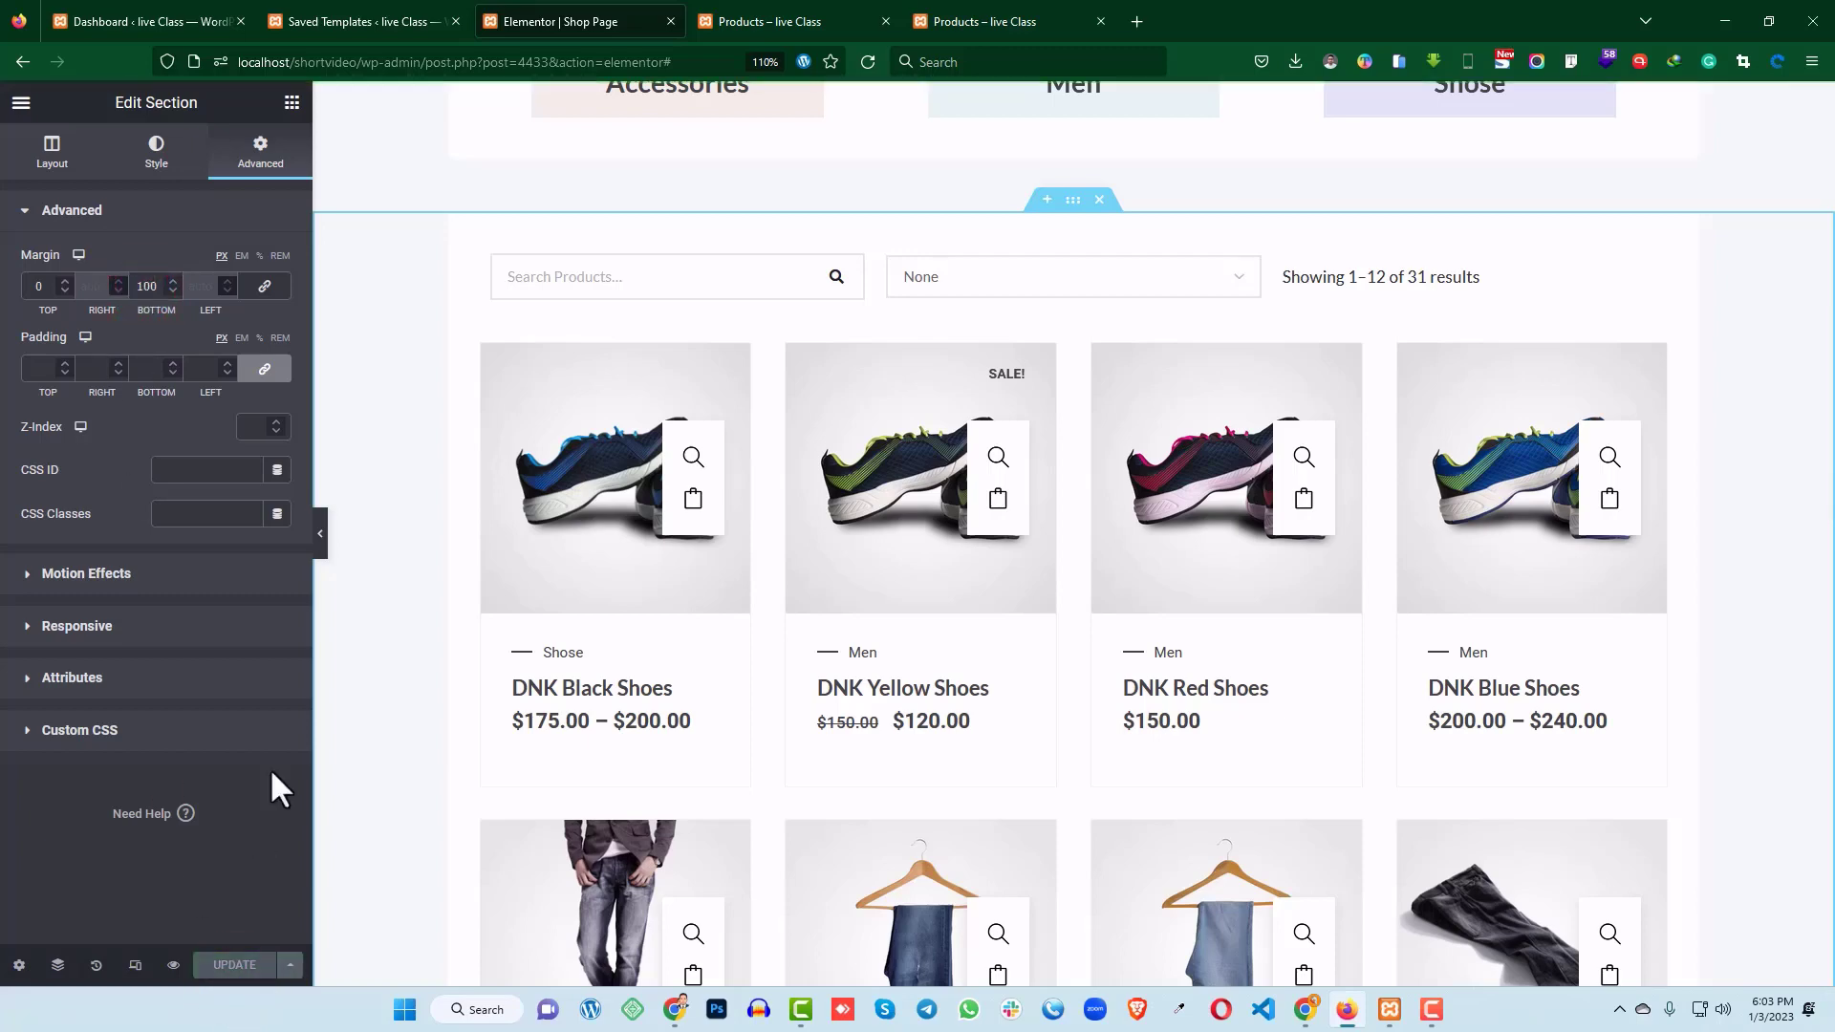
- Hide the editor panel and review the whole shop page from the banner down to the footer
{"action": "left_click", "coordinate": [320, 537]}
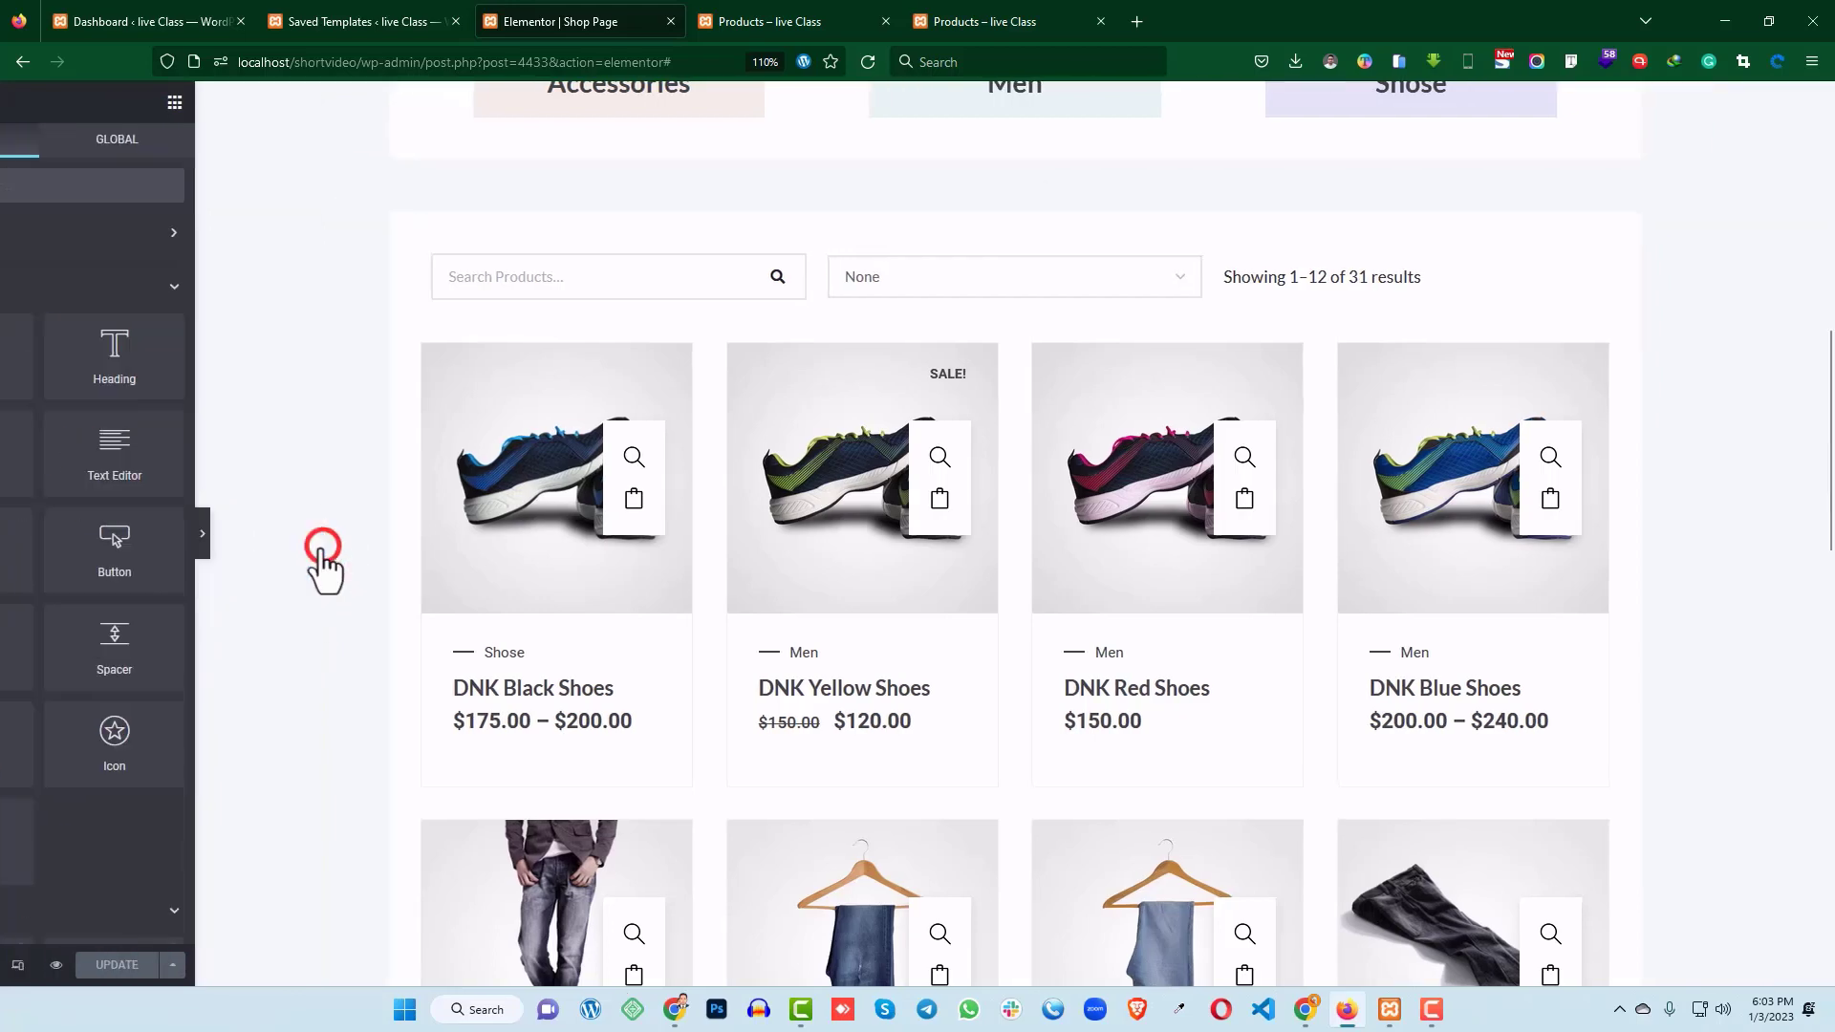
{"action": "scroll", "coordinate": [951, 492], "scroll_direction": "up", "scroll_amount": 4}
{"action": "scroll", "coordinate": [951, 492], "scroll_direction": "up", "scroll_amount": 5}
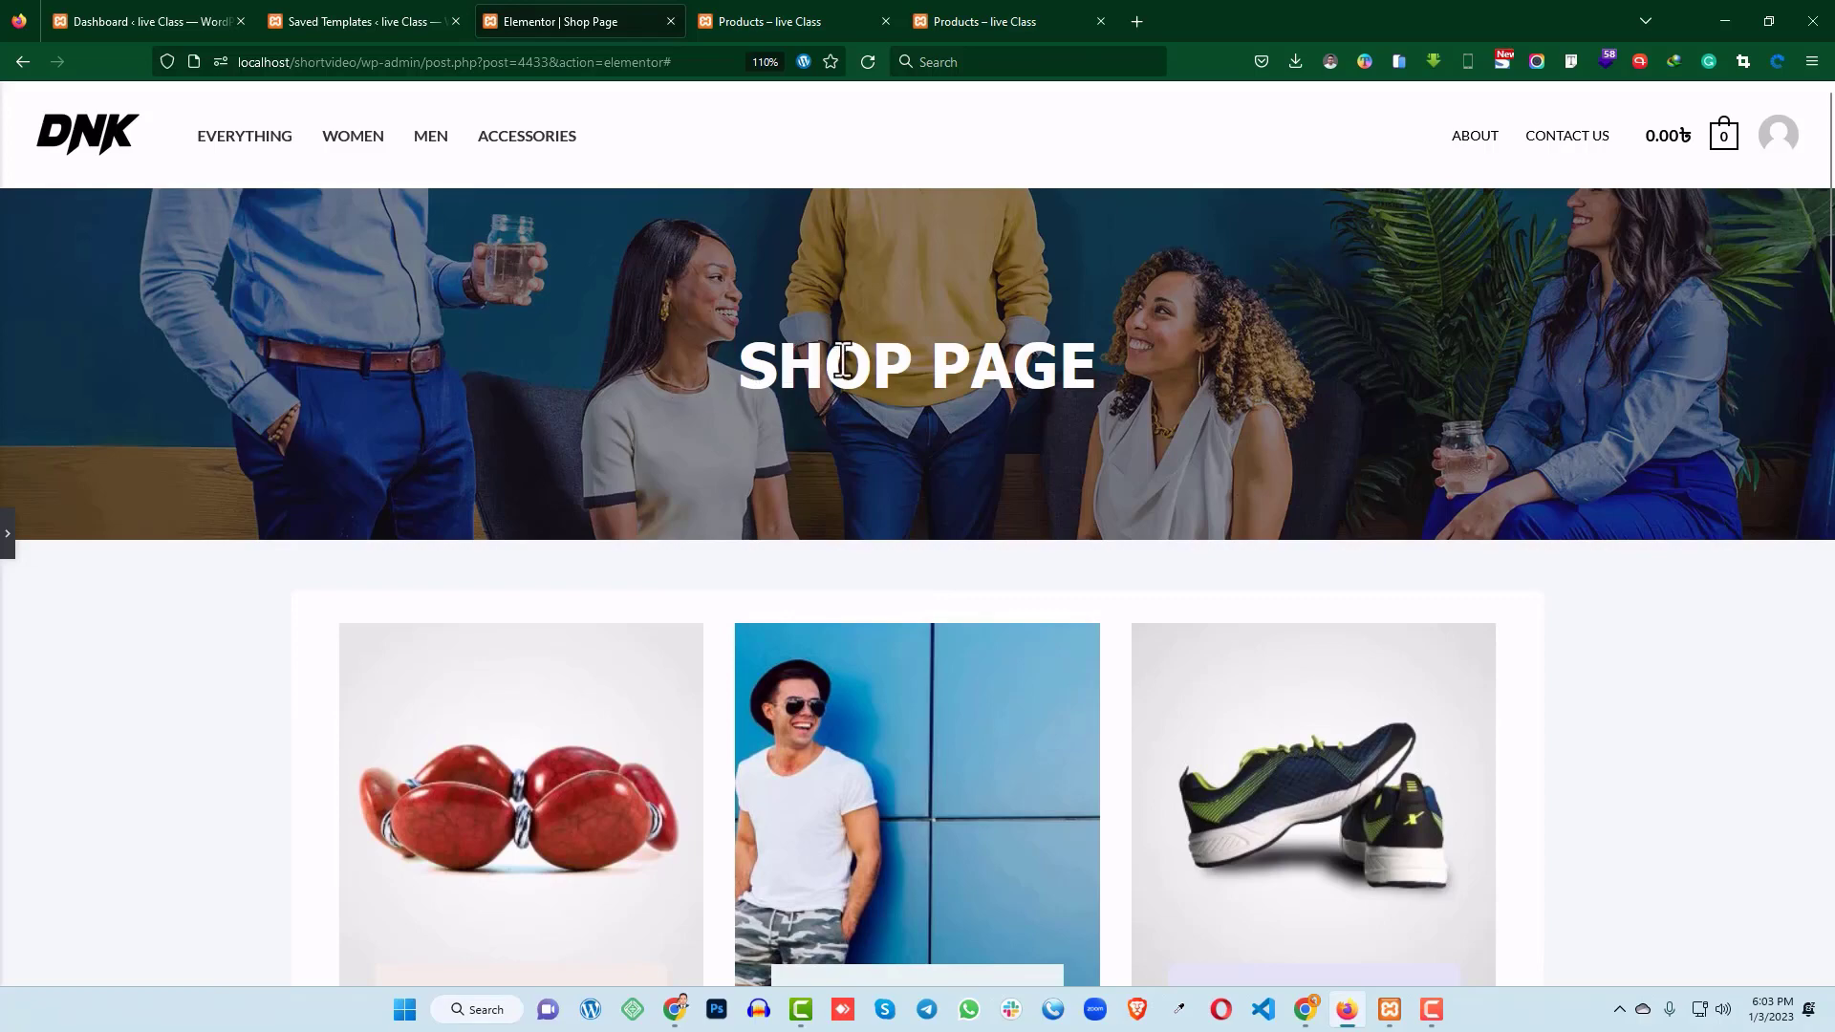
{"action": "scroll", "coordinate": [793, 377], "scroll_direction": "down", "scroll_amount": 5}
{"action": "scroll", "coordinate": [1276, 368], "scroll_direction": "down", "scroll_amount": 5}
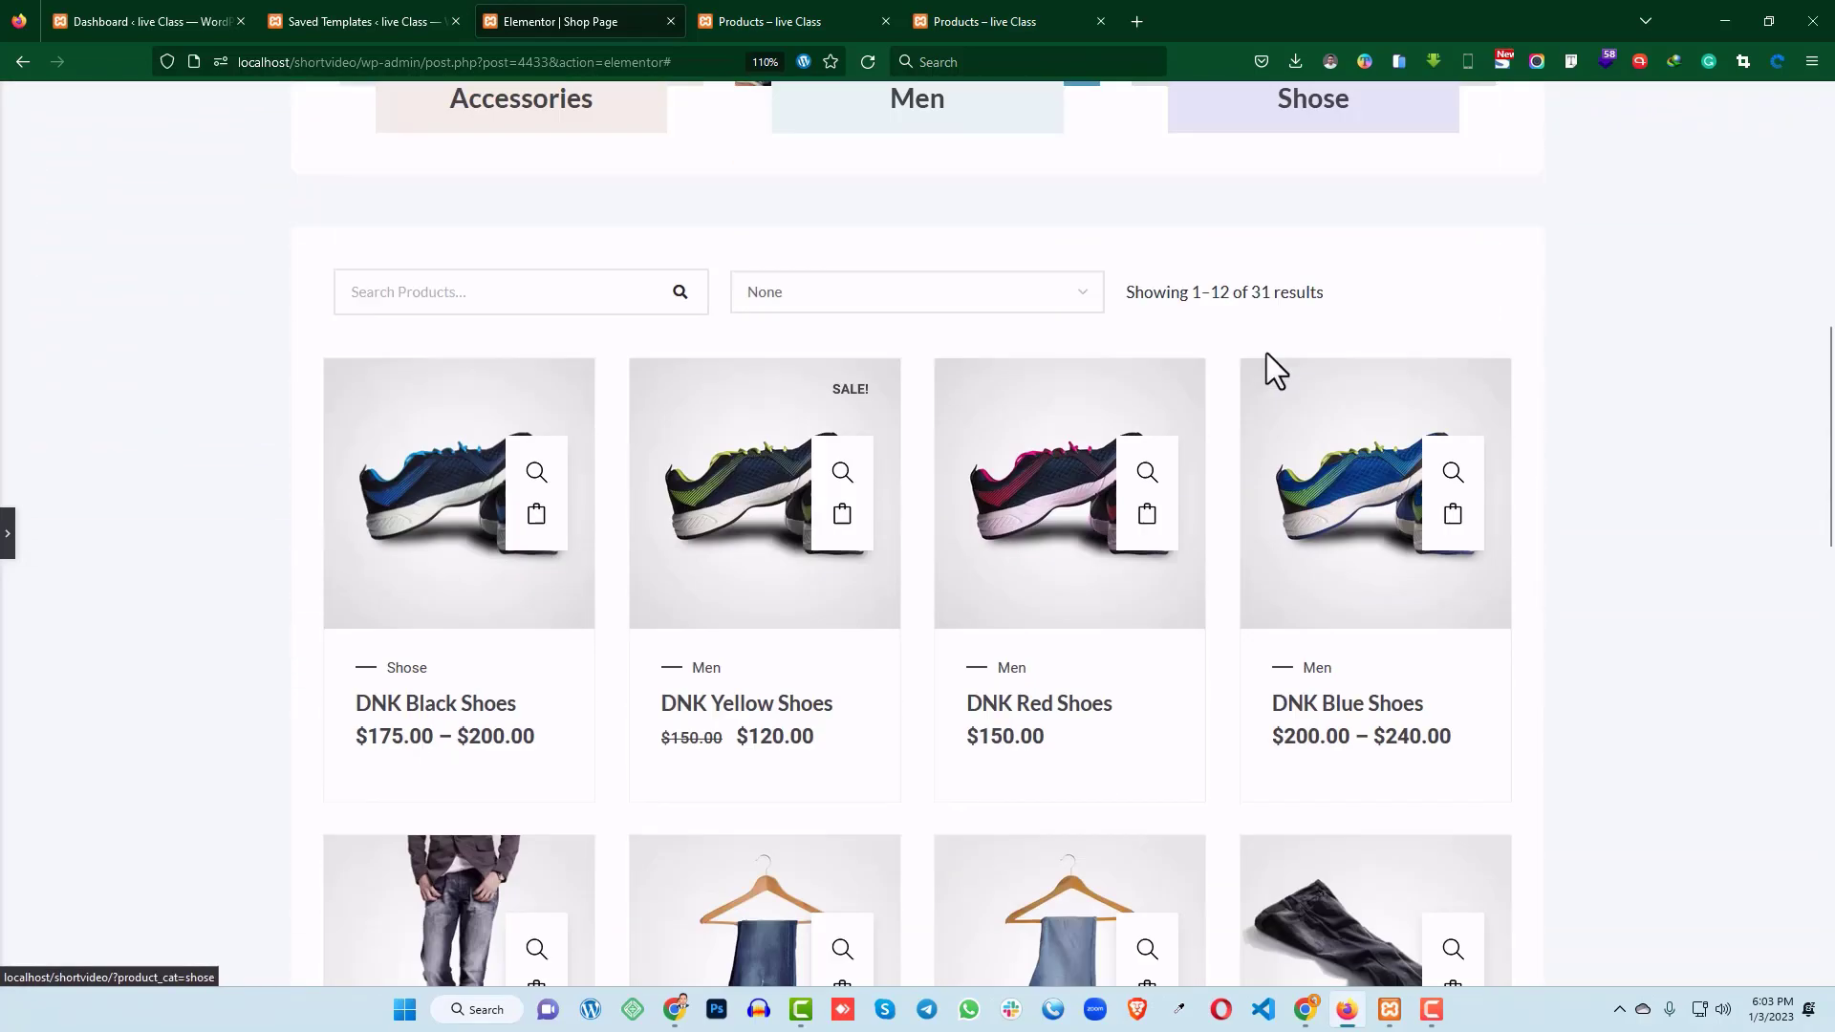
{"action": "scroll", "coordinate": [1115, 292], "scroll_direction": "down", "scroll_amount": 3}
{"action": "scroll", "coordinate": [663, 361], "scroll_direction": "down", "scroll_amount": 12}
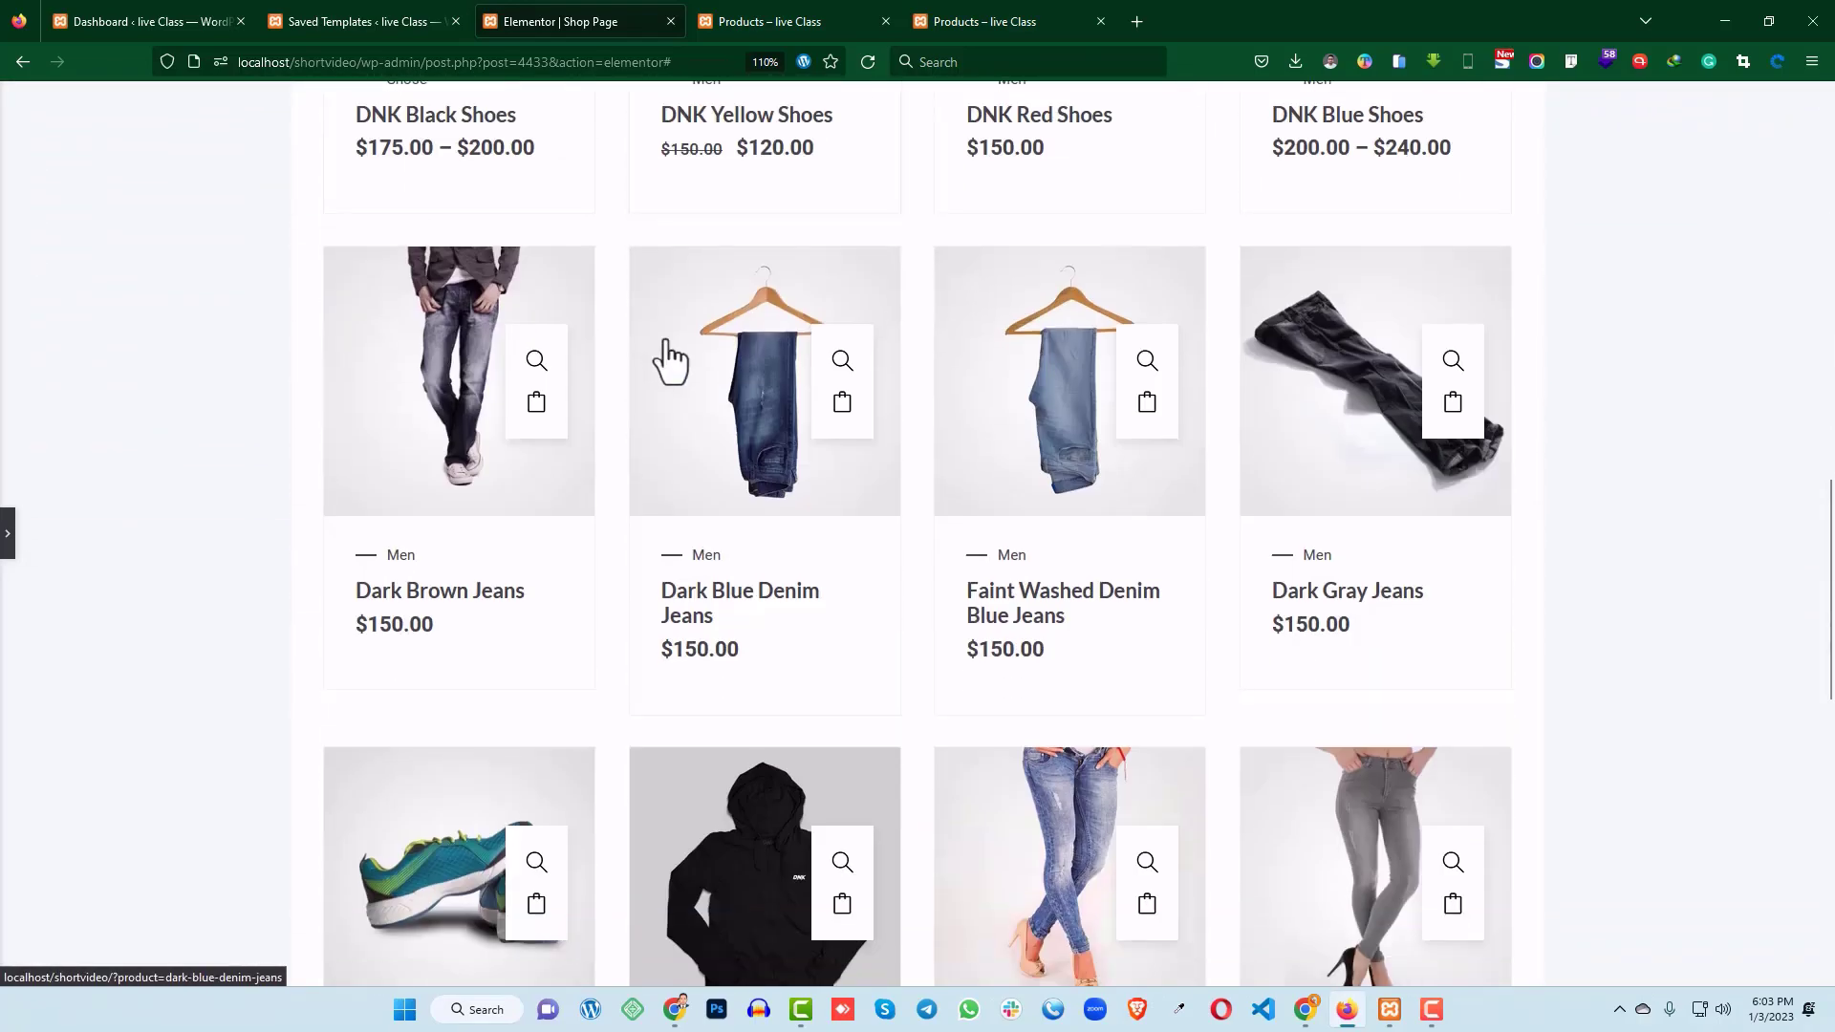
{"action": "scroll", "coordinate": [789, 588], "scroll_direction": "down", "scroll_amount": 3}
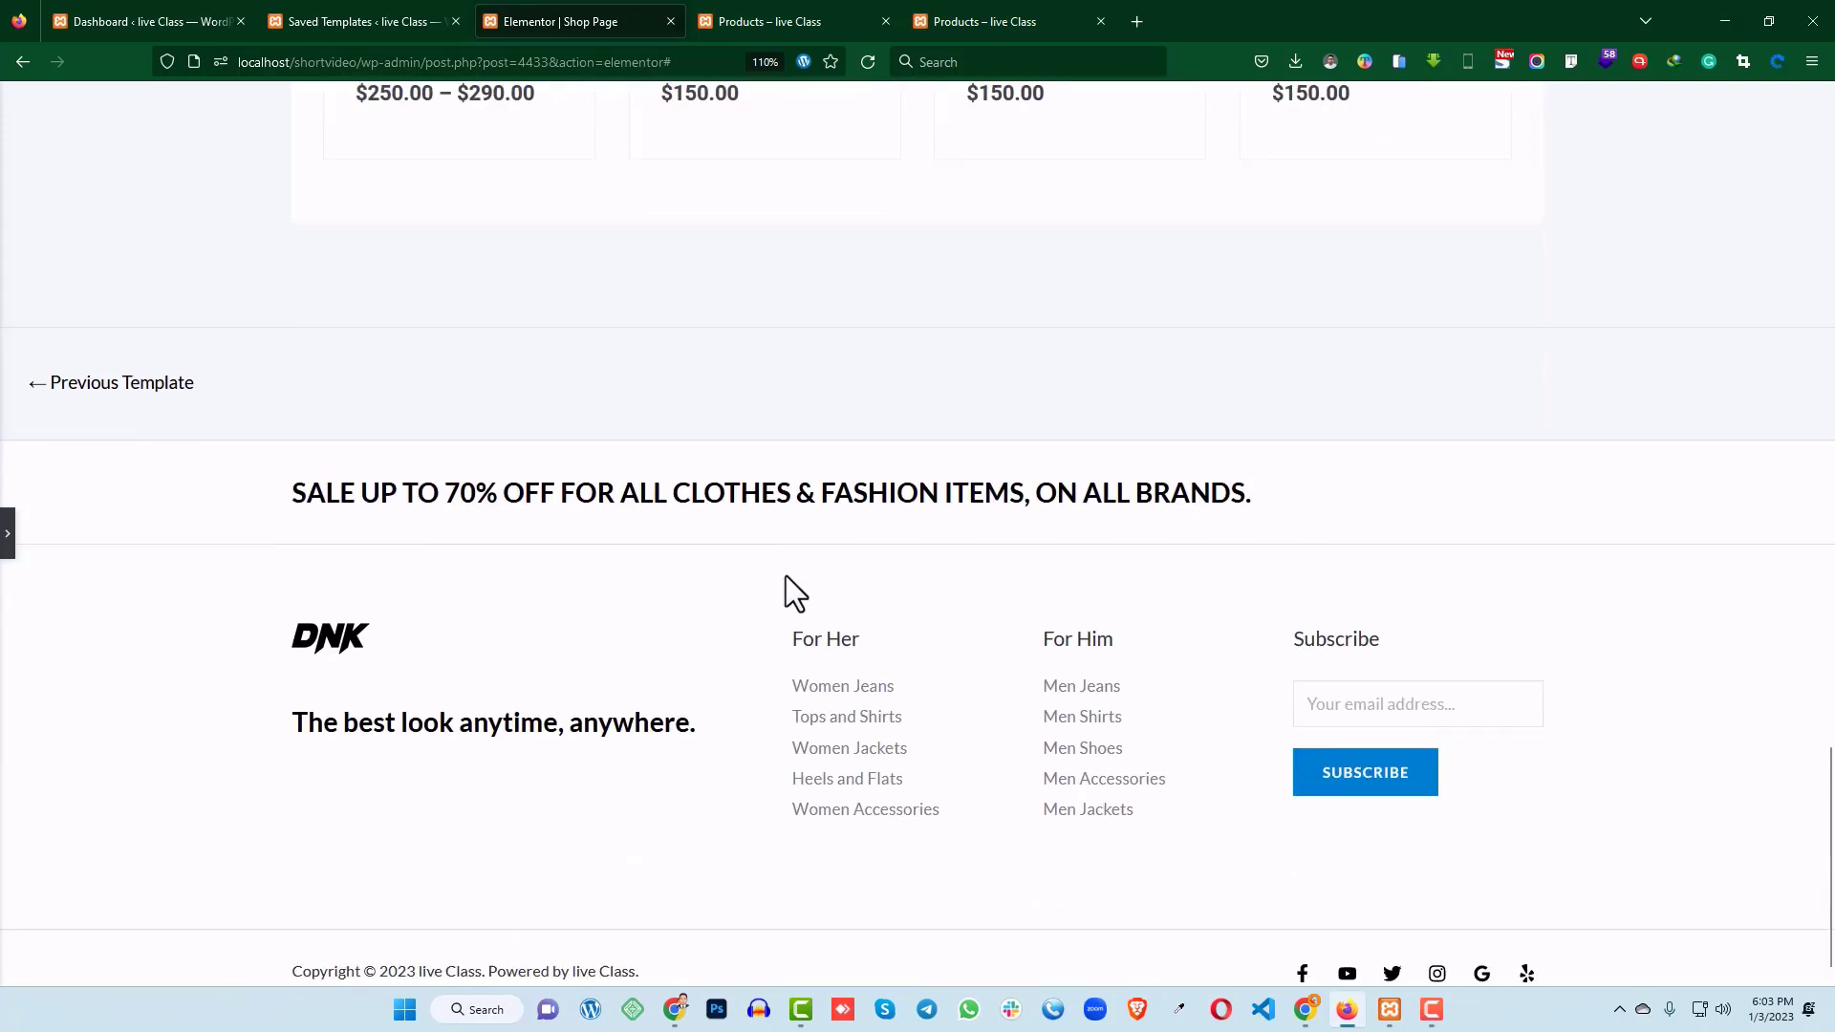
{"action": "scroll", "coordinate": [789, 588], "scroll_direction": "up", "scroll_amount": 5}
- Refresh the saved templates list and open ShopLentor's WooCommerce Template settings
{"action": "left_click", "coordinate": [353, 19]}
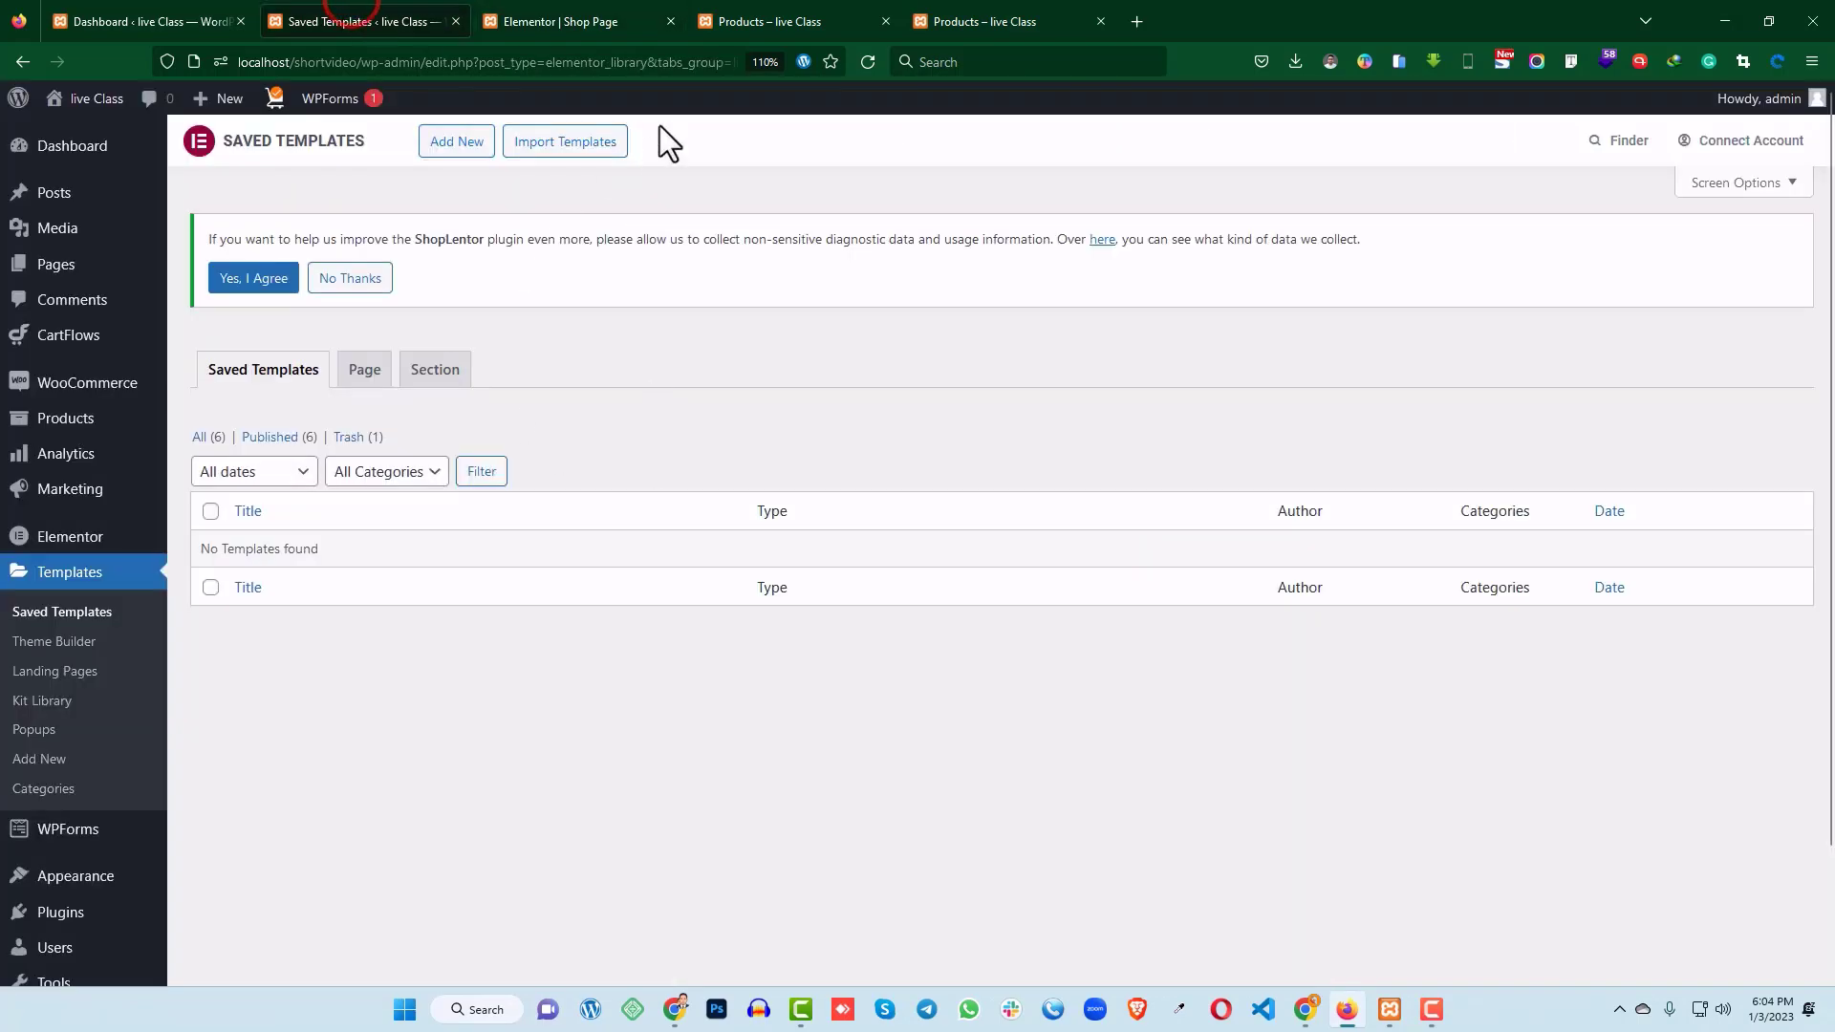
{"action": "left_click", "coordinate": [867, 61]}
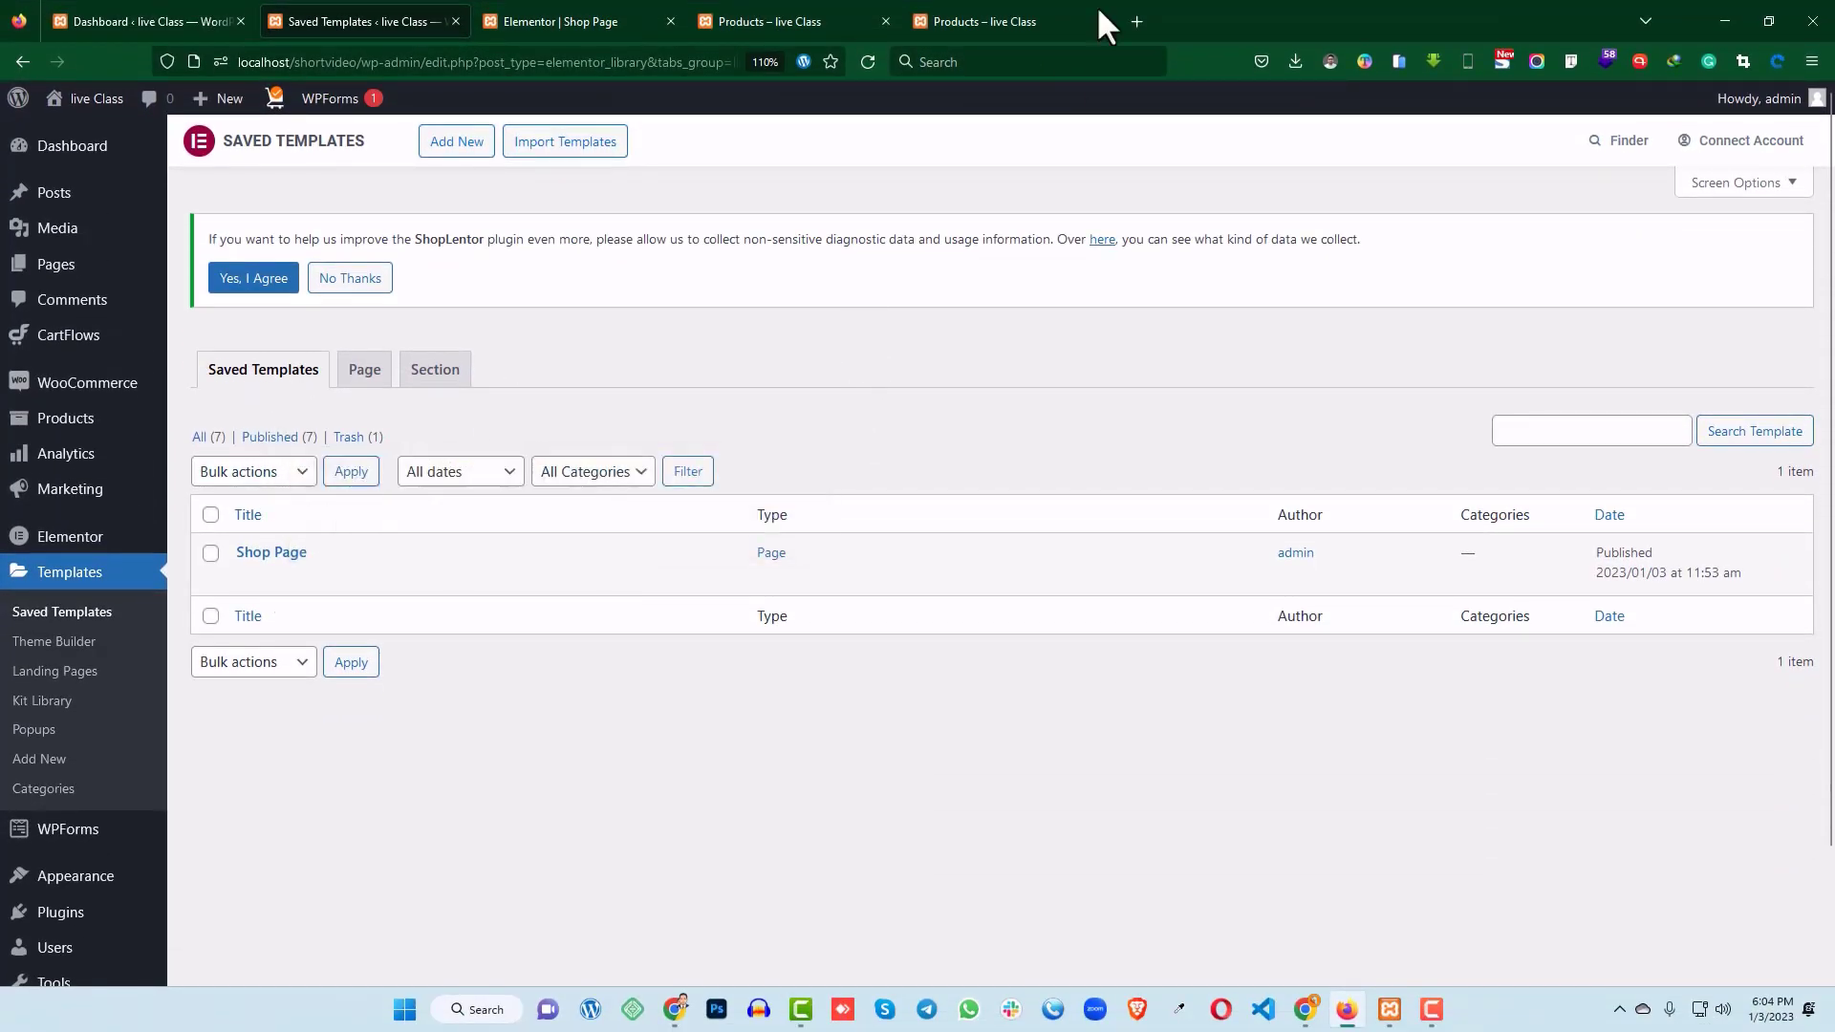
{"action": "scroll", "coordinate": [98, 611], "scroll_direction": "down", "scroll_amount": 2}
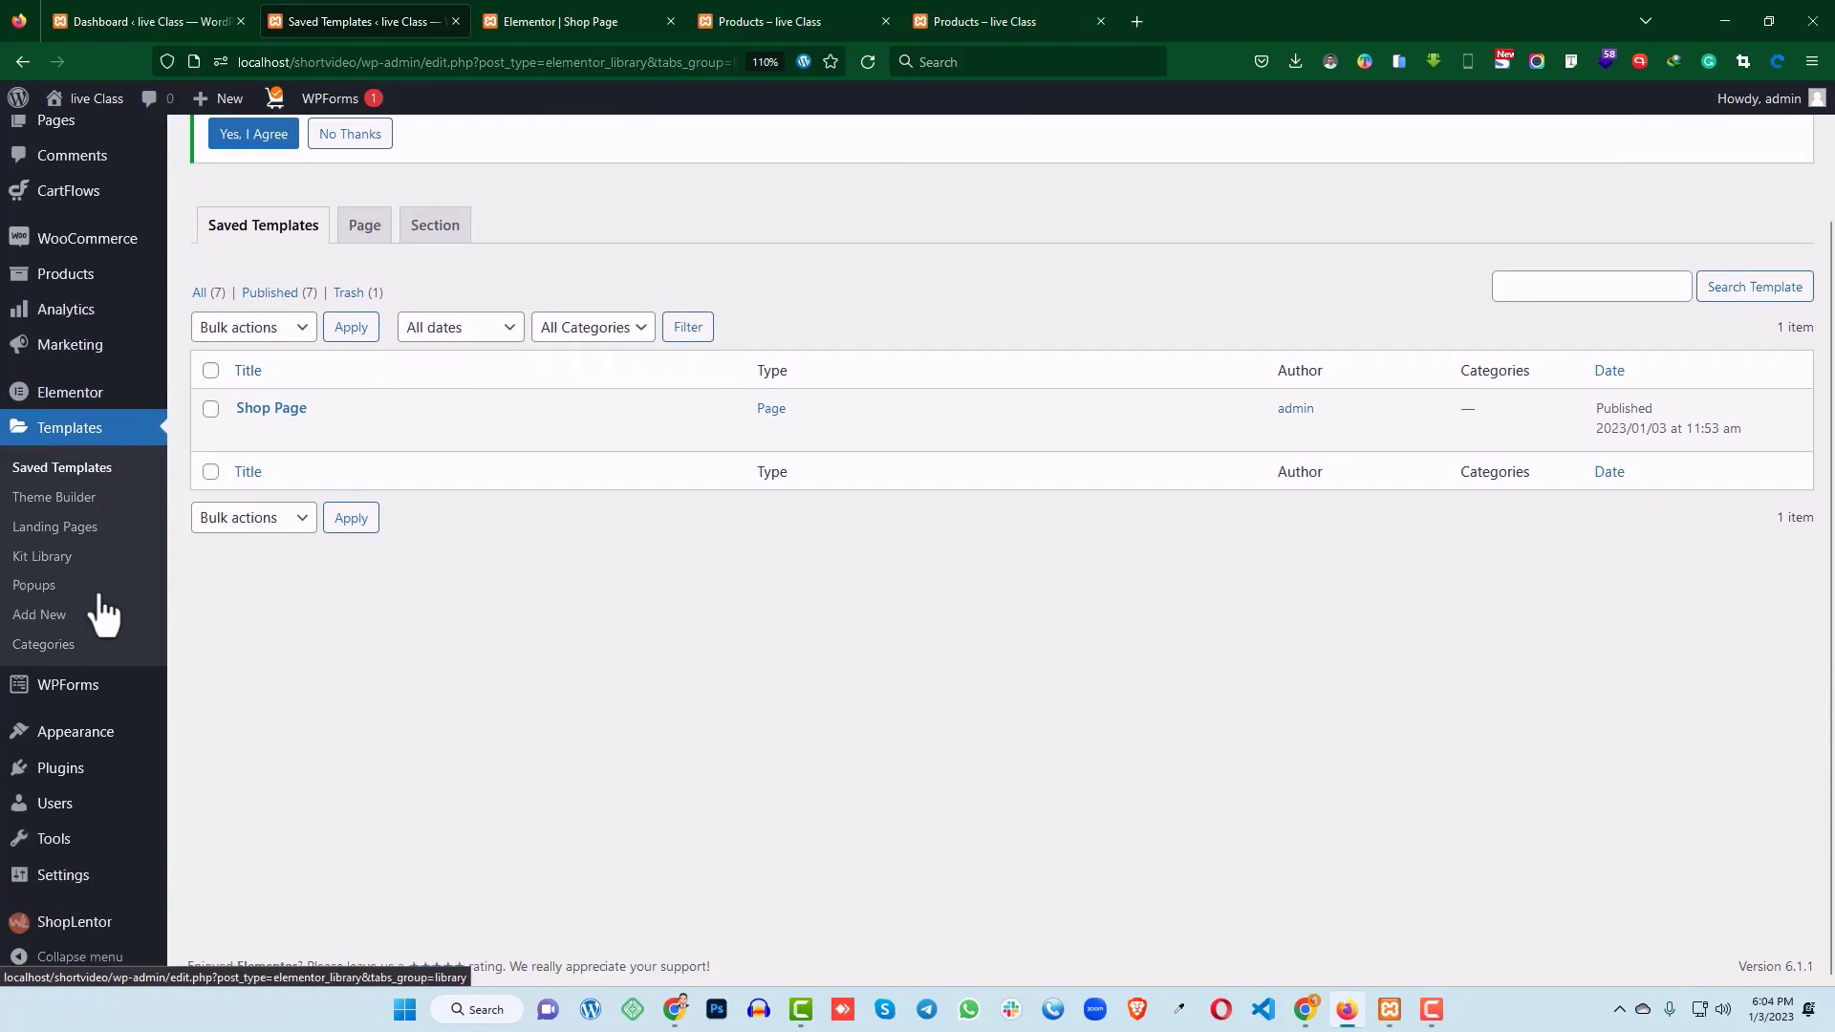
{"action": "mouse_move", "coordinate": [80, 933]}
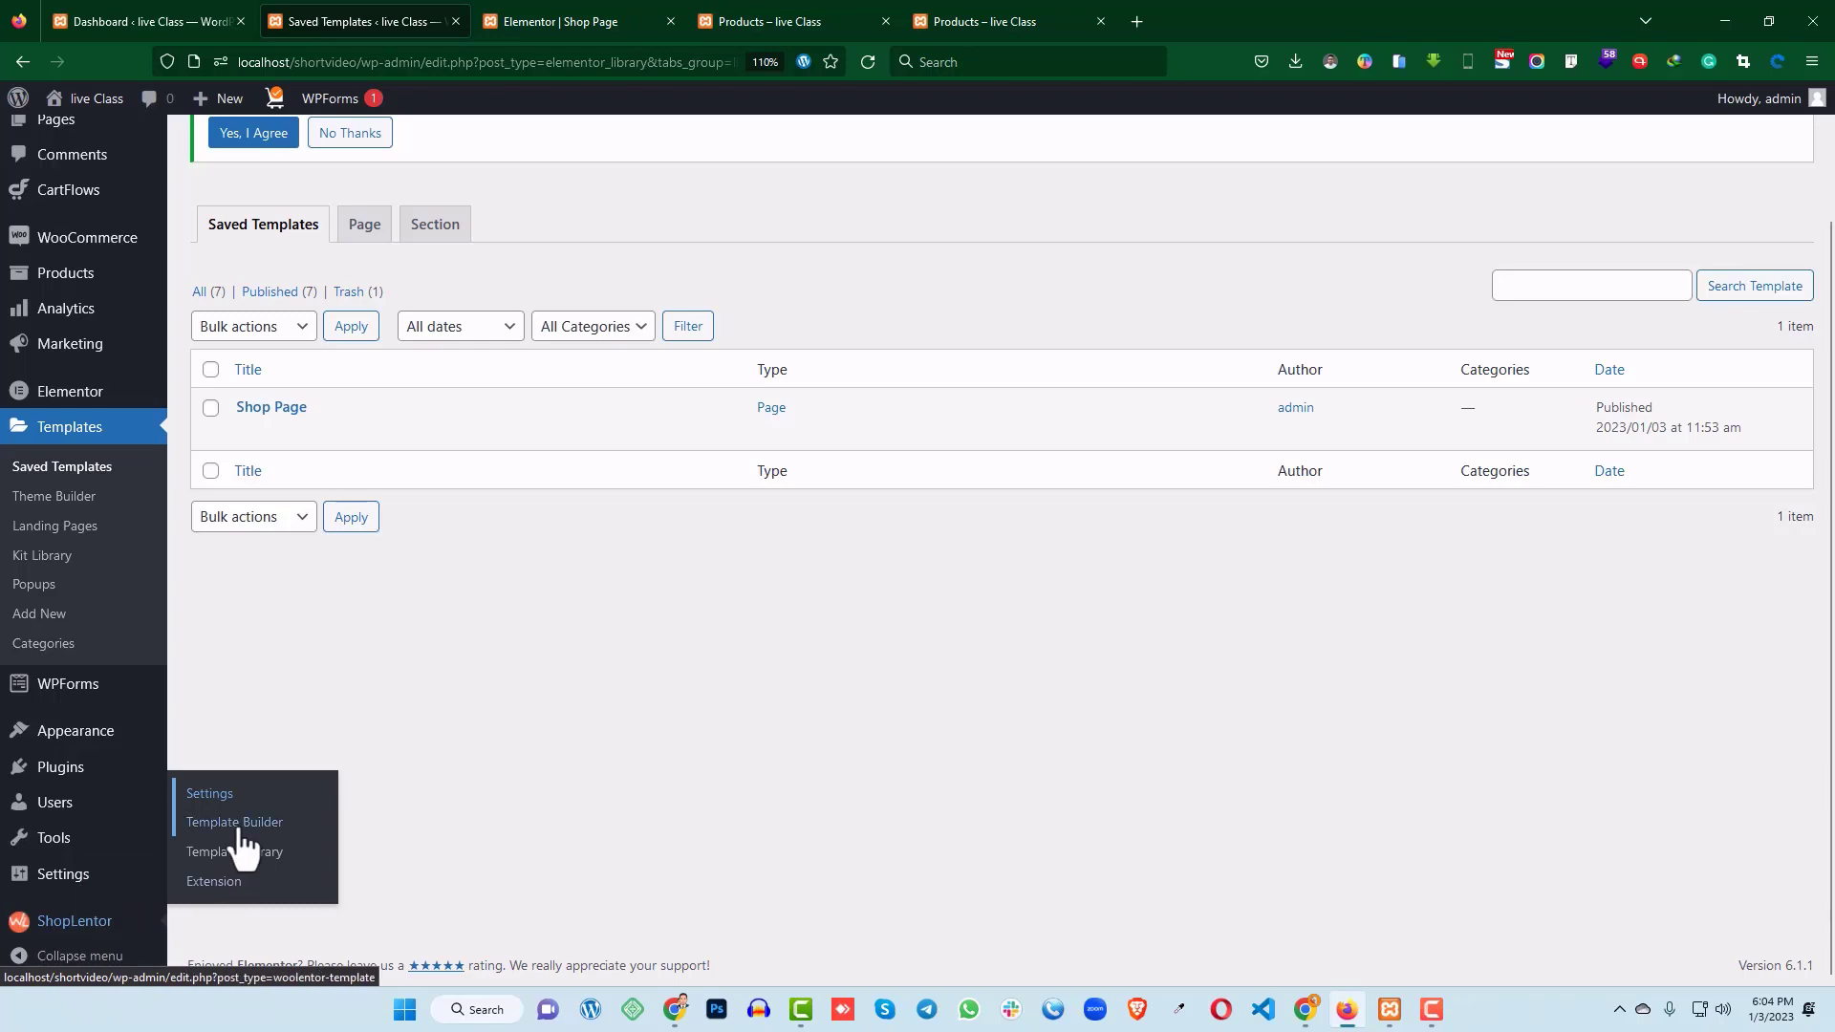
{"action": "left_click", "coordinate": [225, 794]}
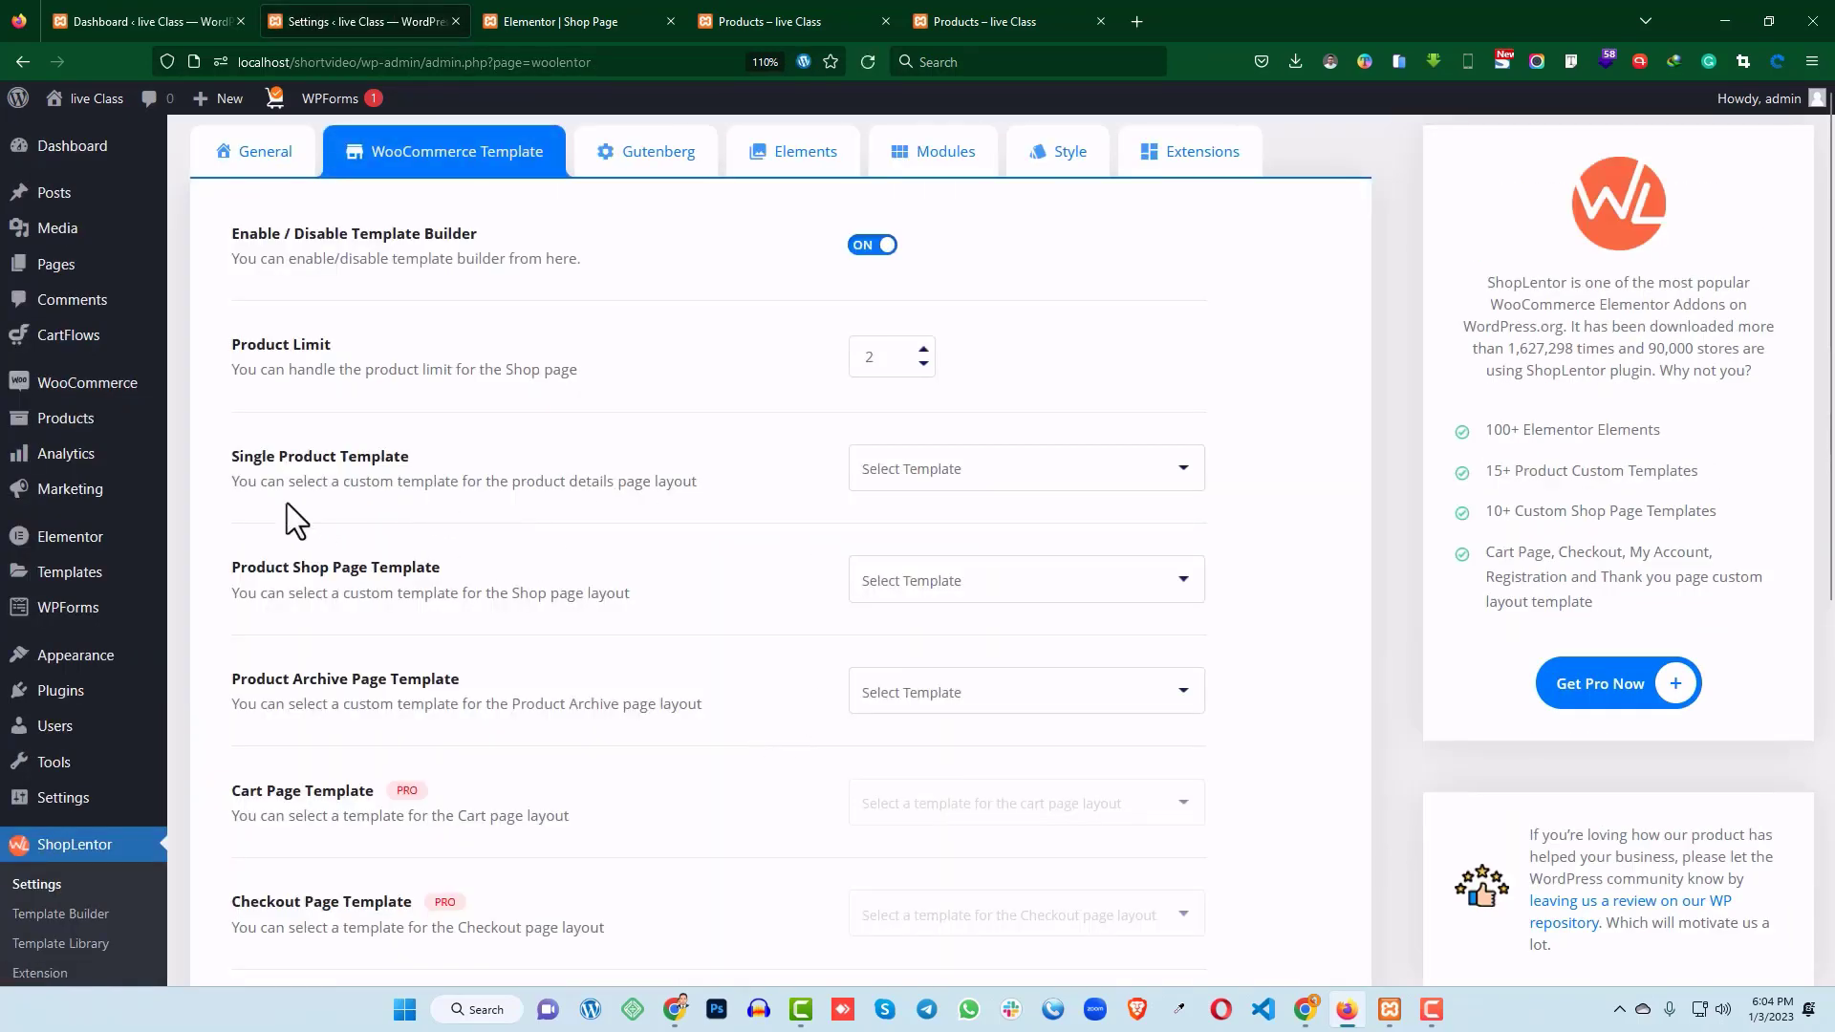
- Set the Product Shop Page Template to Shop Page (page) and save the WooCommerce Template settings
{"action": "left_click_drag", "start_coordinate": [237, 460], "coordinate": [394, 458]}
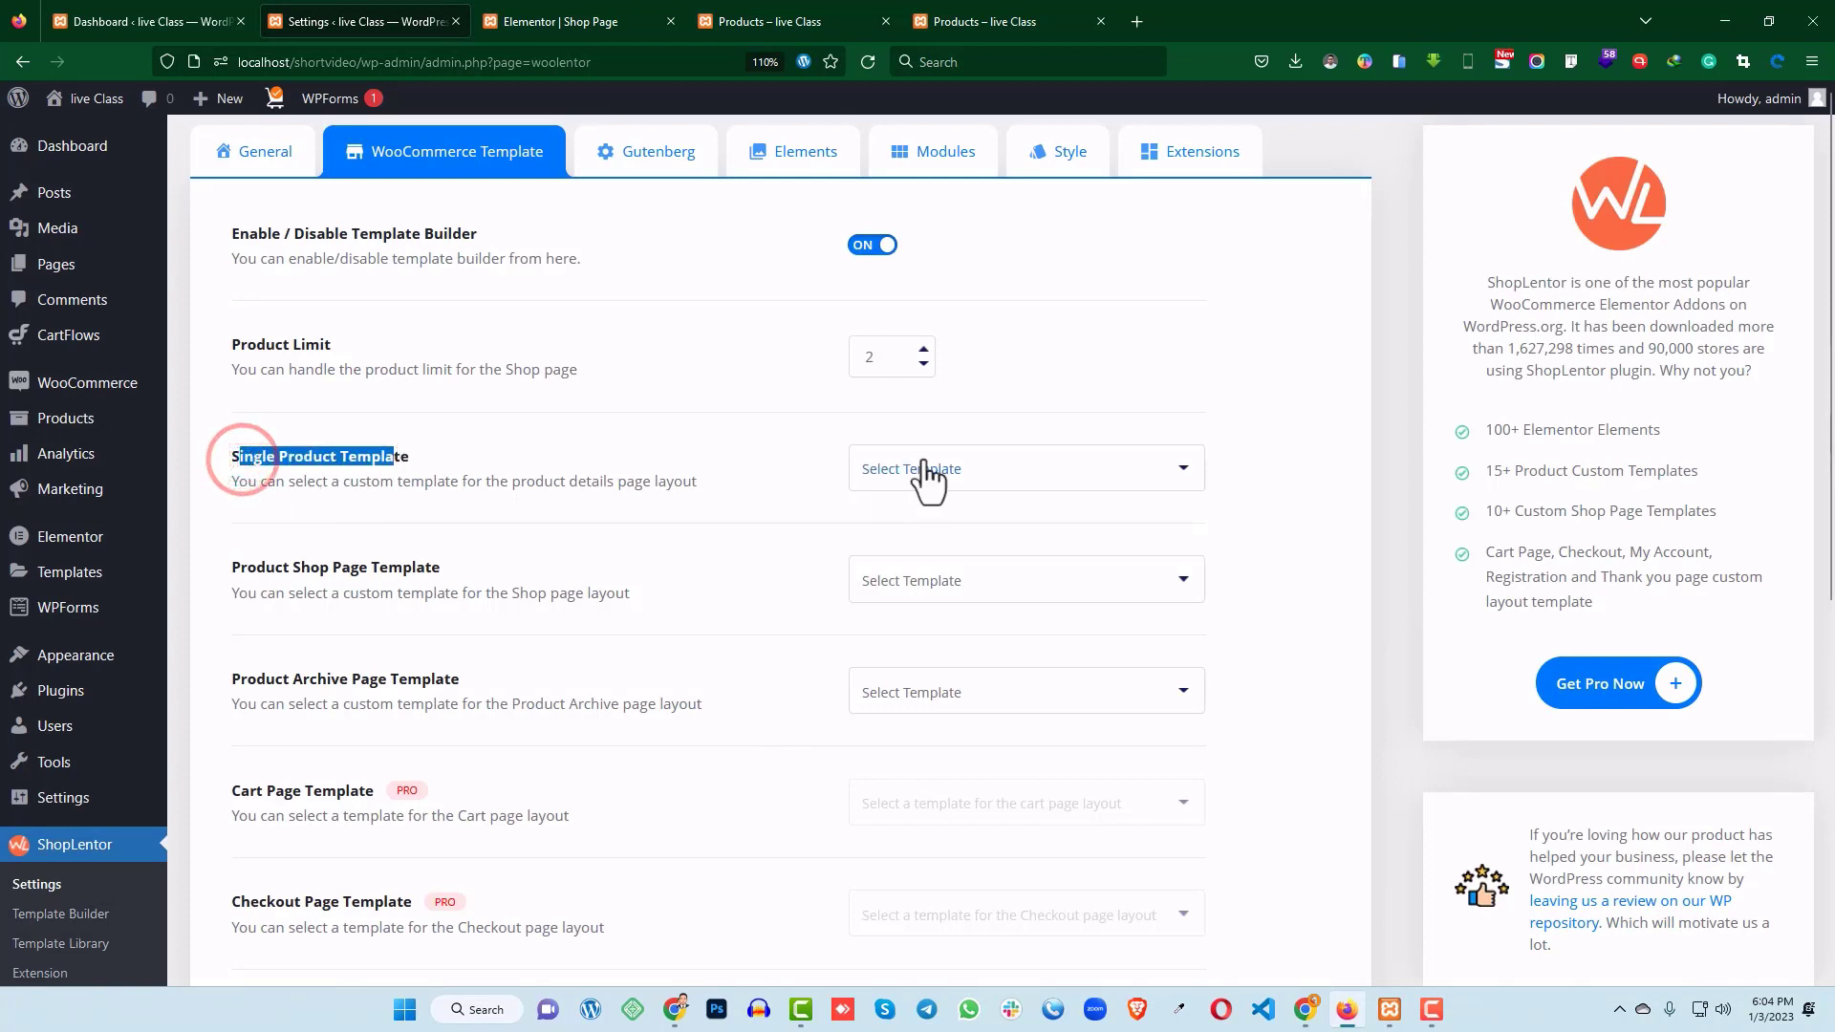
{"action": "left_click_drag", "start_coordinate": [227, 569], "coordinate": [410, 570]}
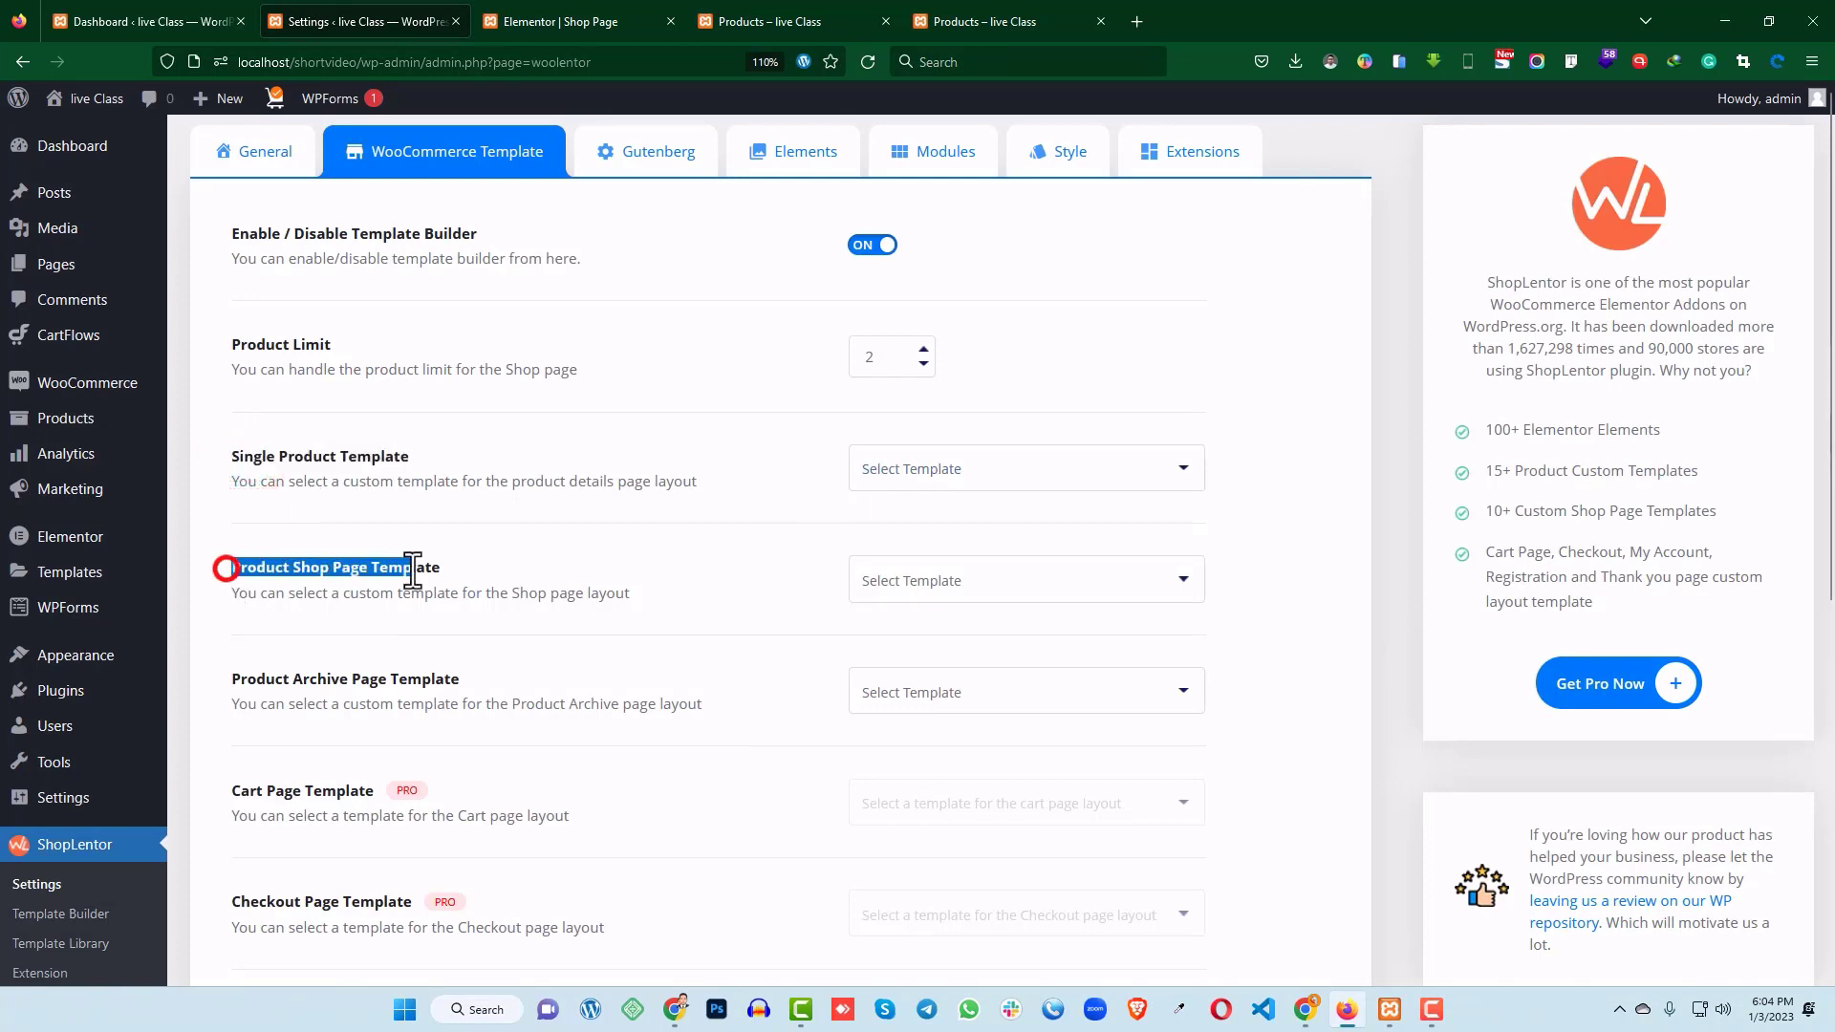
{"action": "left_click", "coordinate": [467, 559]}
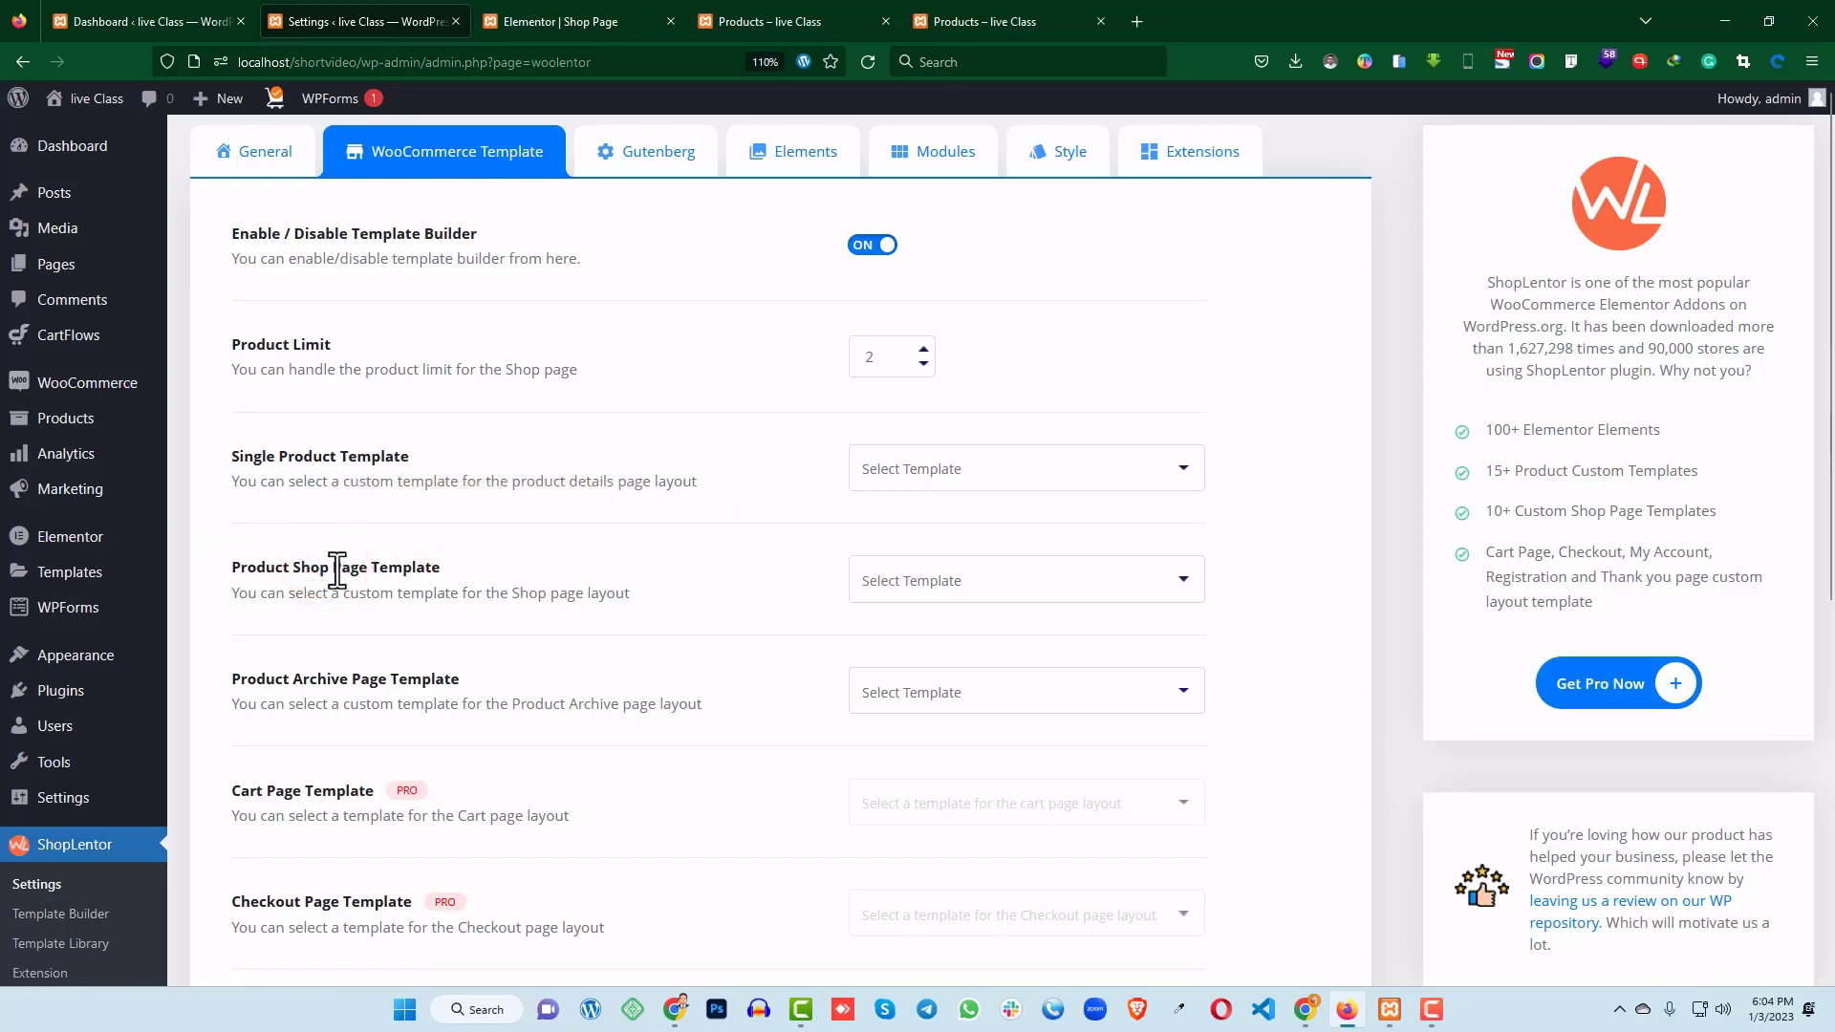
{"action": "left_click_drag", "start_coordinate": [328, 565], "coordinate": [482, 571]}
{"action": "left_click", "coordinate": [564, 555]}
{"action": "left_click_drag", "start_coordinate": [336, 578], "coordinate": [482, 579]}
{"action": "left_click", "coordinate": [649, 599]}
{"action": "left_click", "coordinate": [931, 584]}
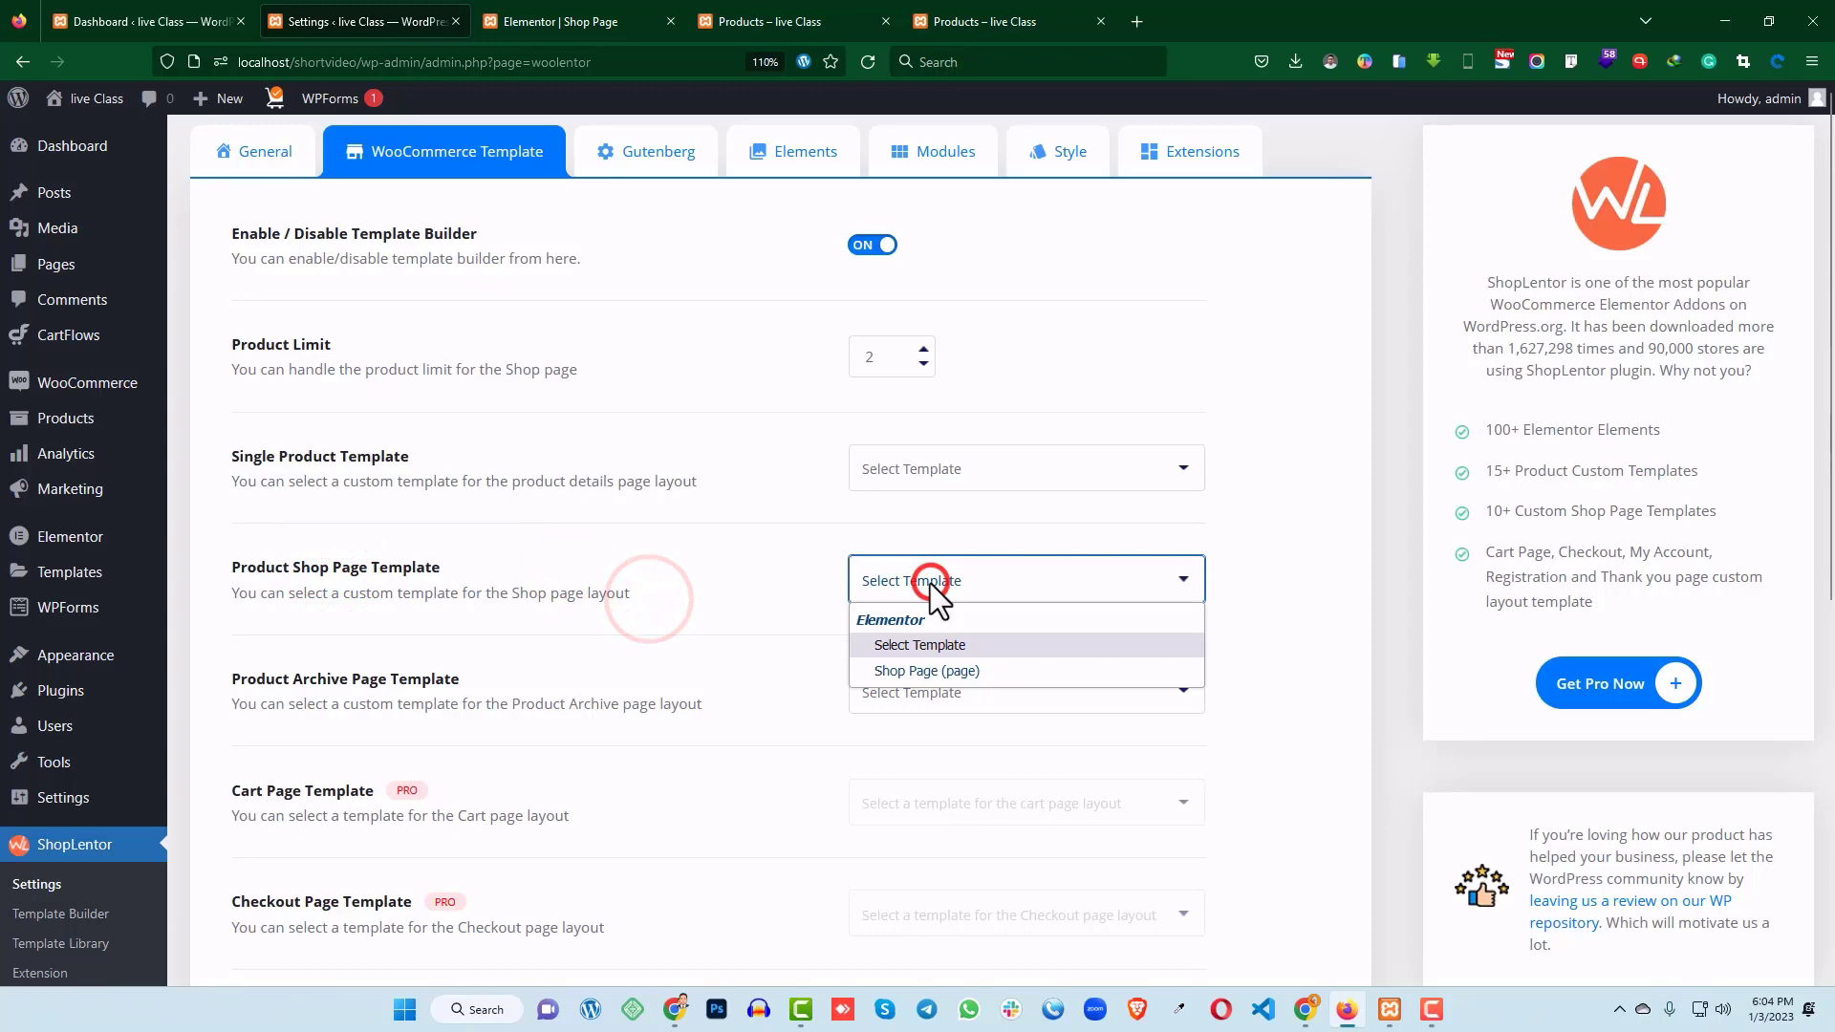
{"action": "left_click", "coordinate": [919, 671]}
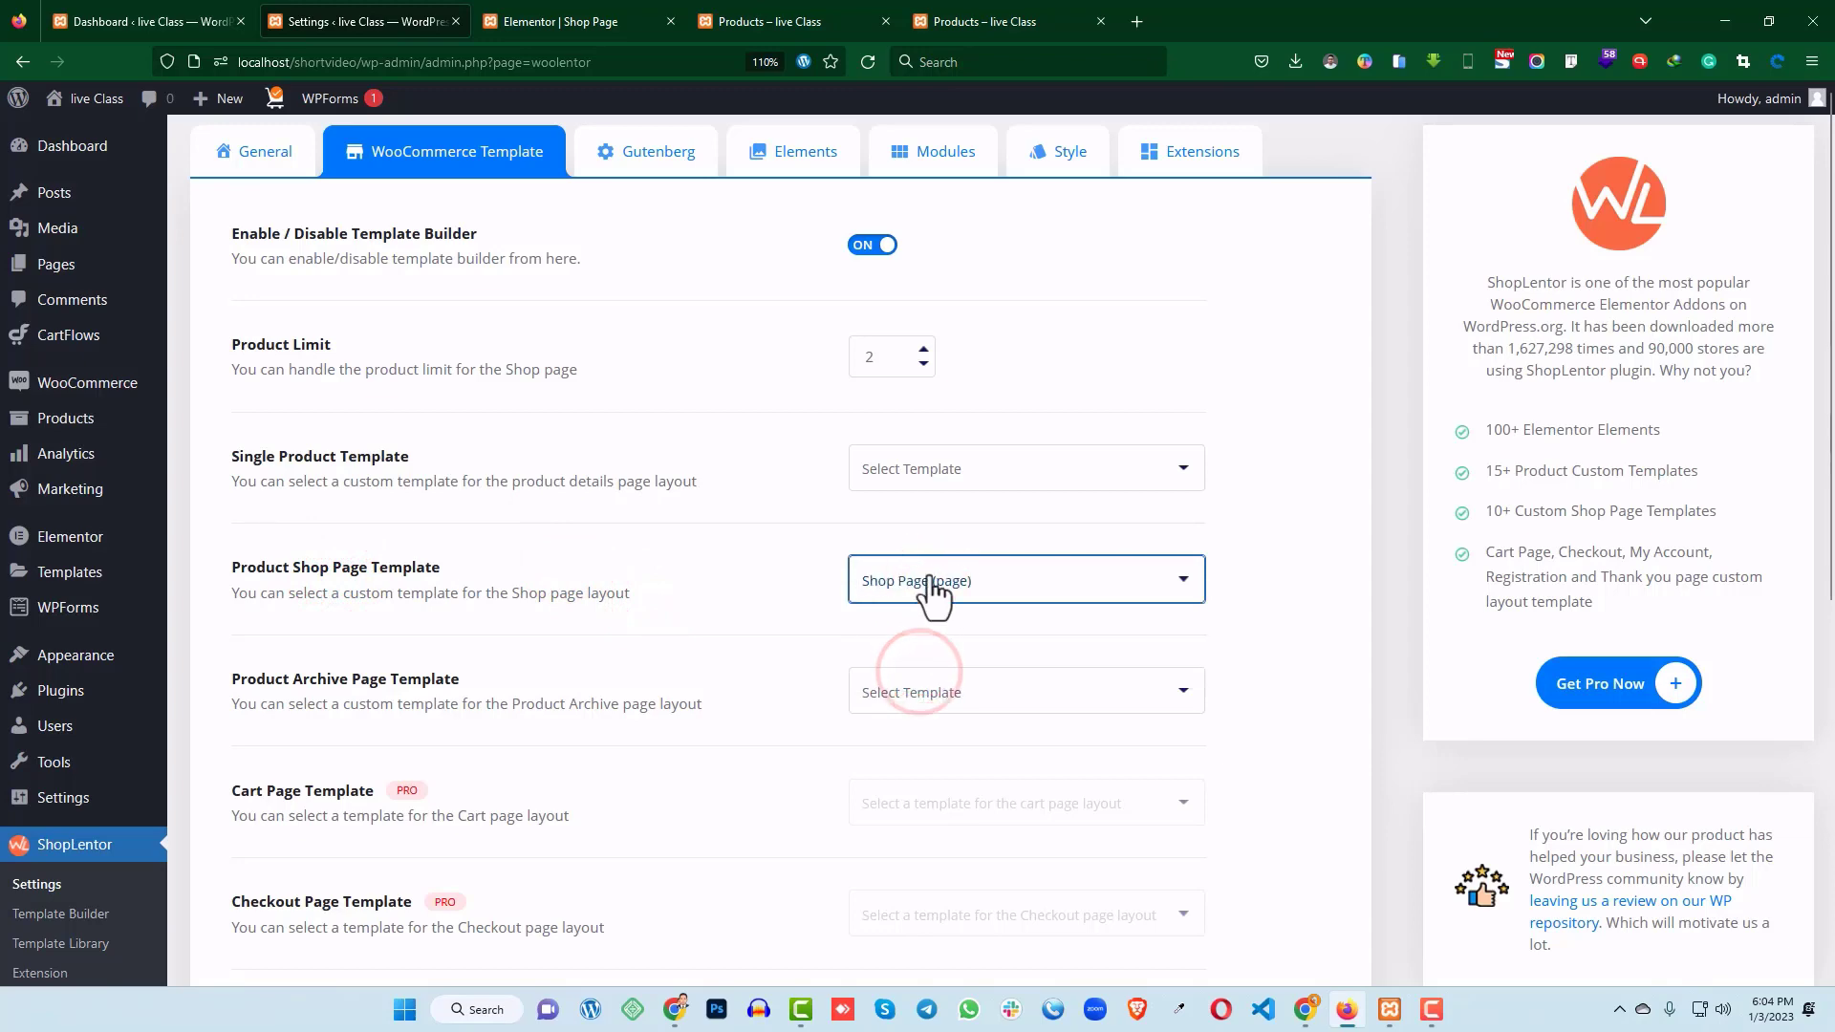
{"action": "scroll", "coordinate": [923, 587], "scroll_direction": "down", "scroll_amount": 6}
{"action": "left_click", "coordinate": [1108, 844]}
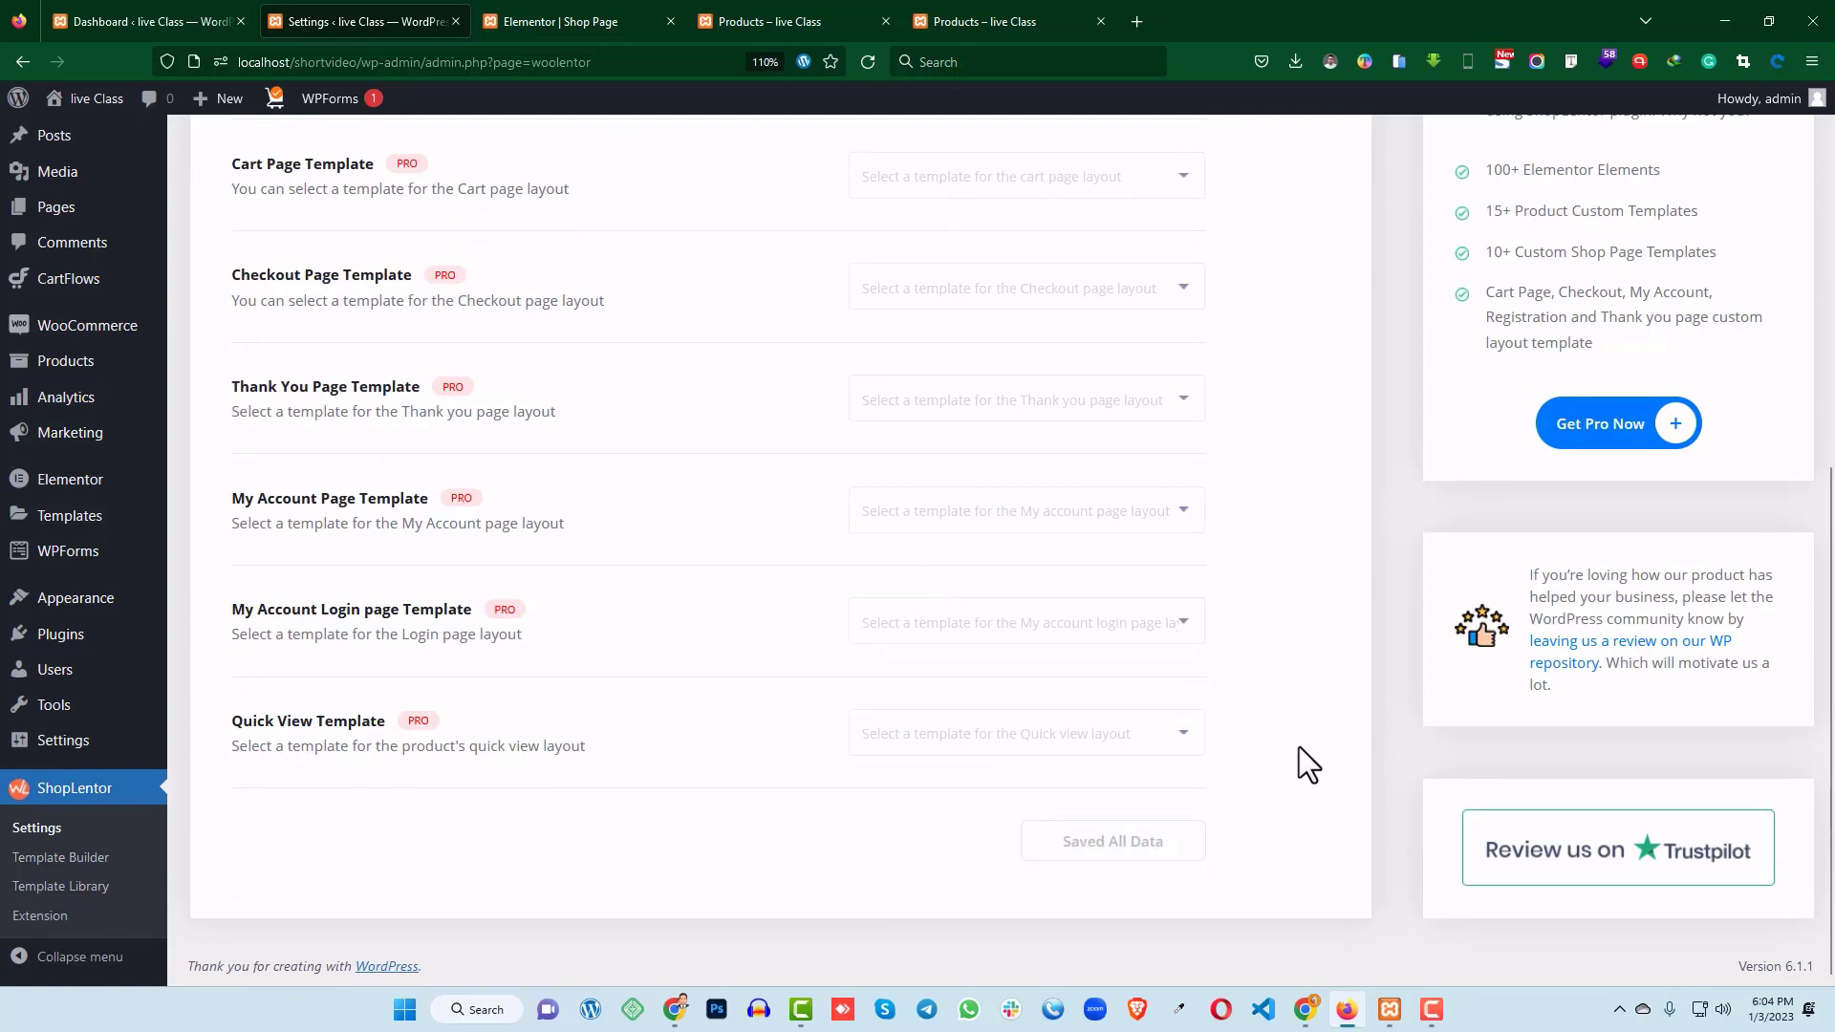
- Reload the live store page and review the custom shop layout from the banner down through the product grid
{"action": "scroll", "coordinate": [1253, 724], "scroll_direction": "up", "scroll_amount": 8}
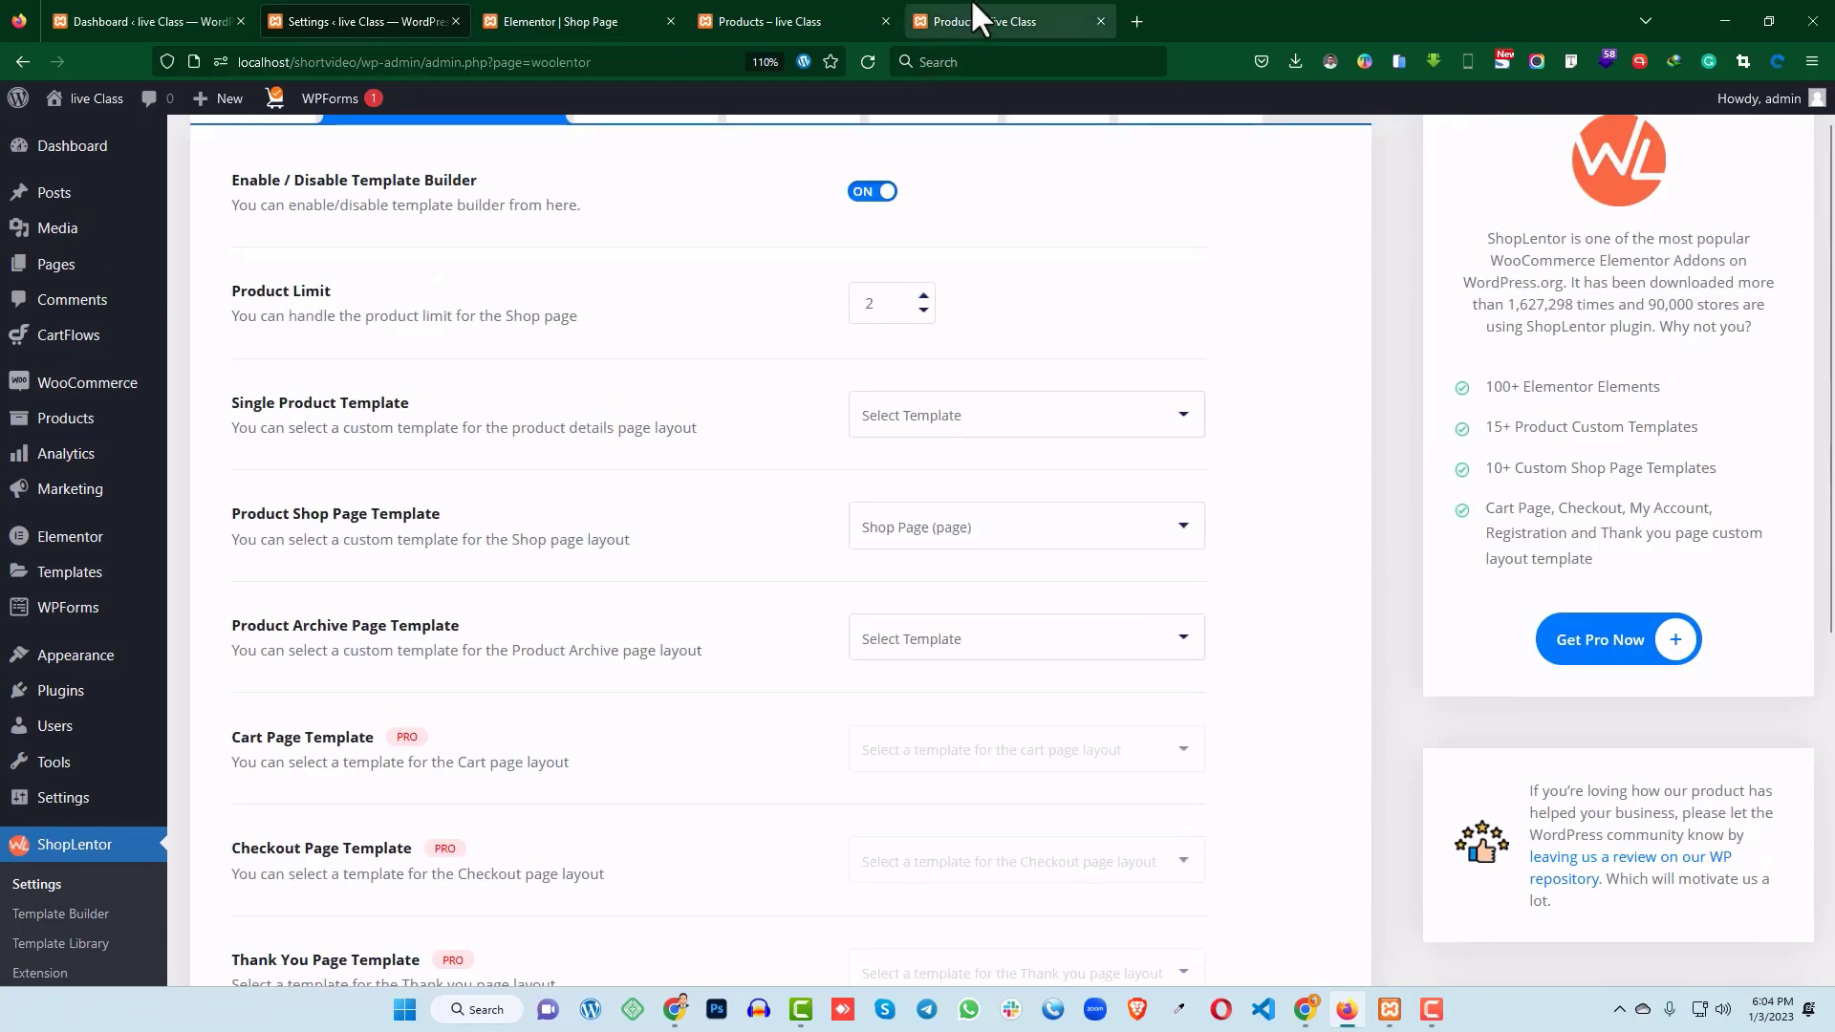
{"action": "left_click", "coordinate": [993, 20]}
{"action": "scroll", "coordinate": [600, 300], "scroll_direction": "down", "scroll_amount": 4}
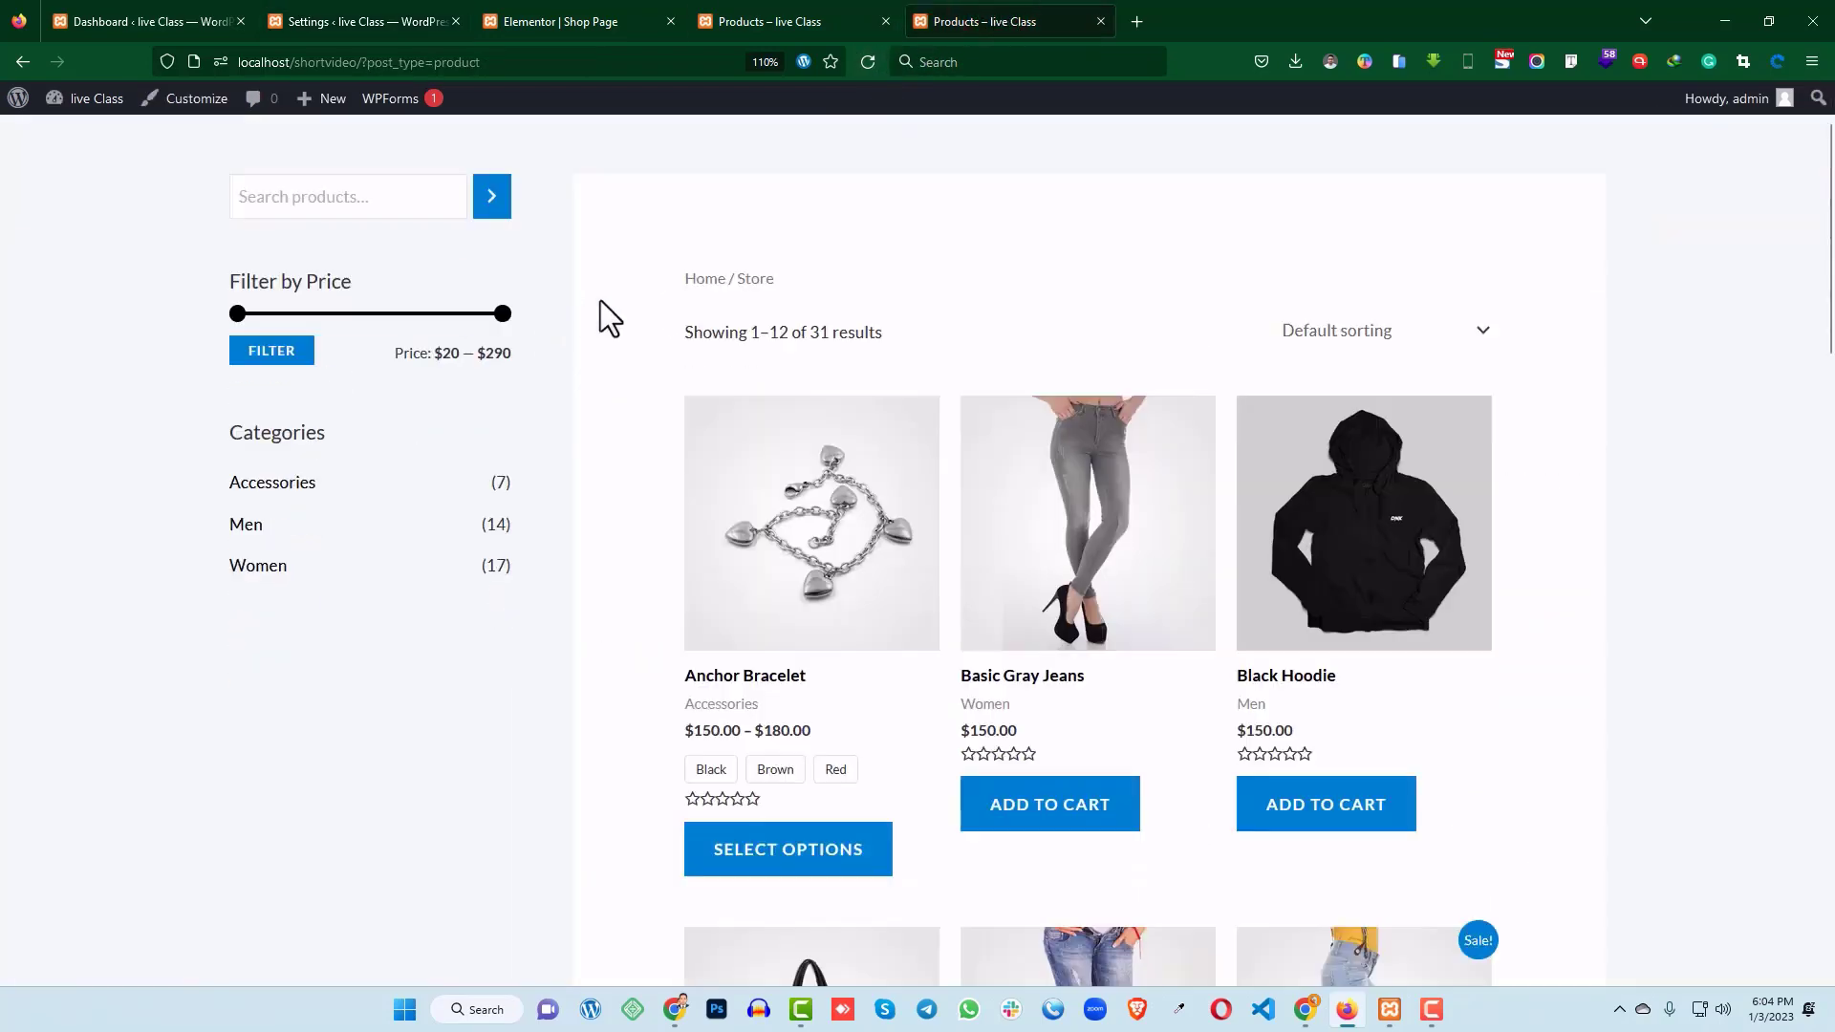
{"action": "scroll", "coordinate": [759, 305], "scroll_direction": "up", "scroll_amount": 4}
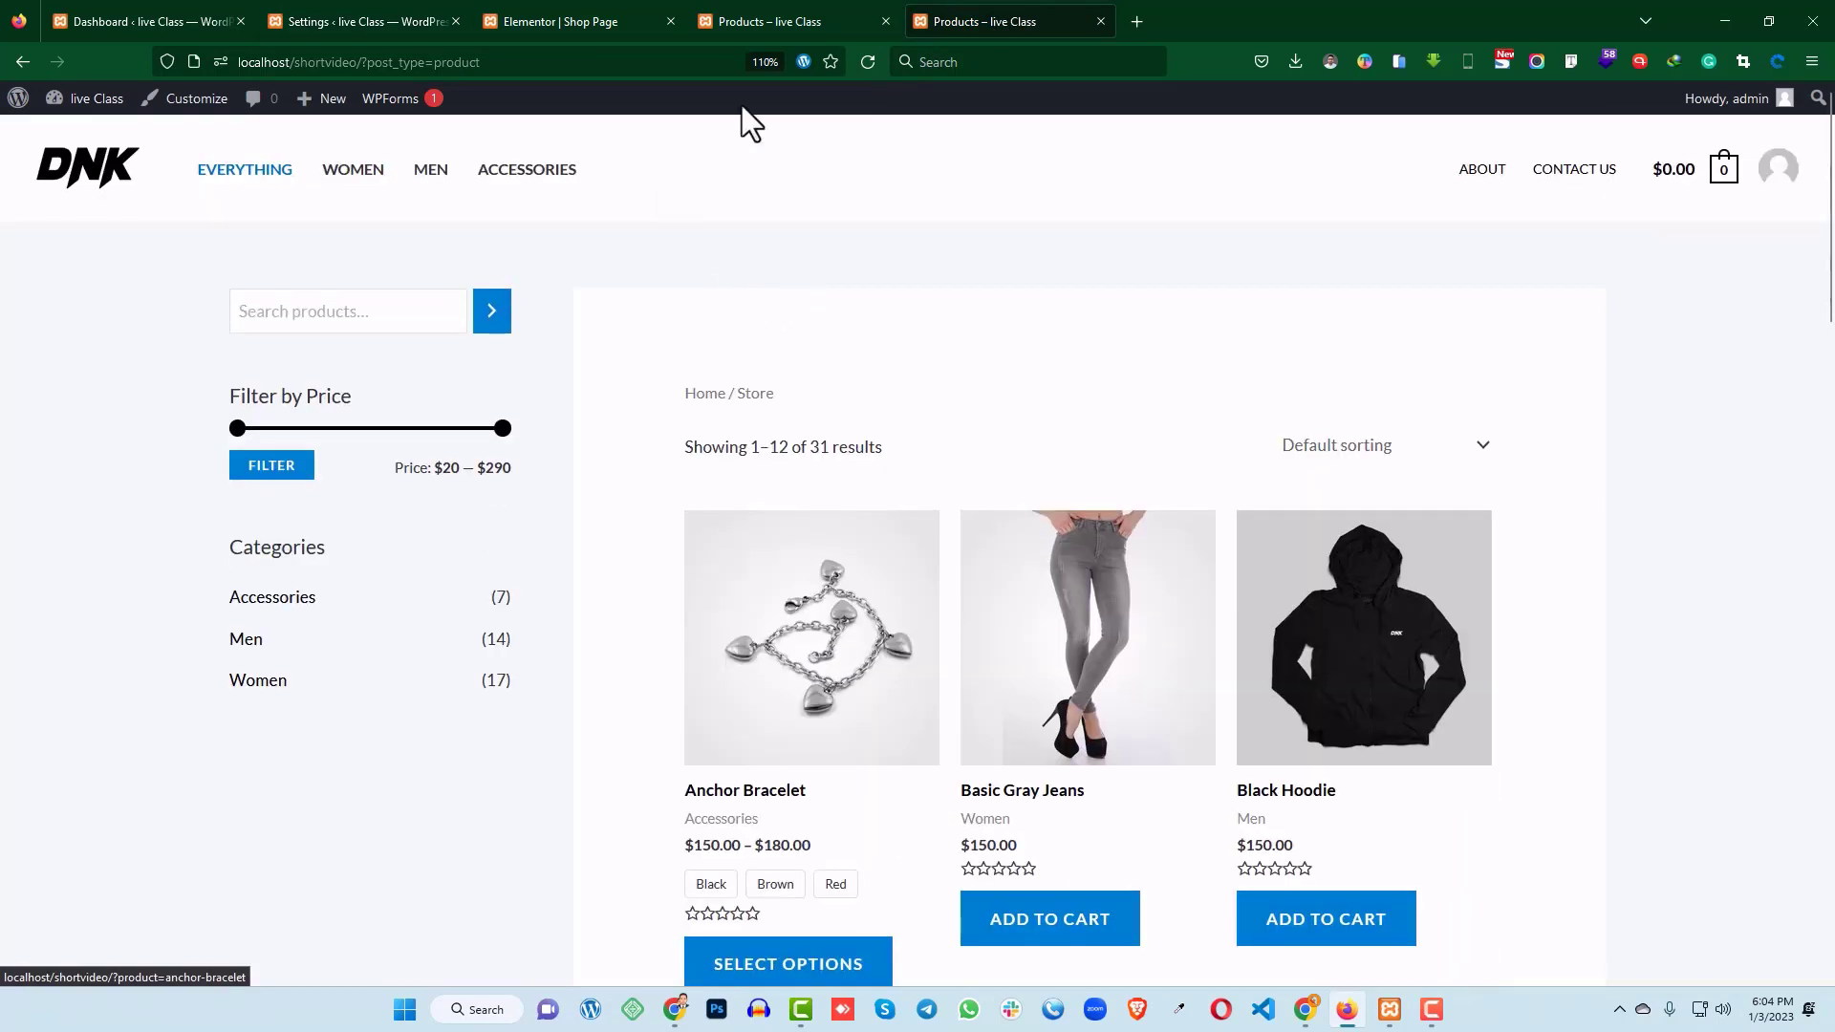
{"action": "left_click", "coordinate": [866, 61]}
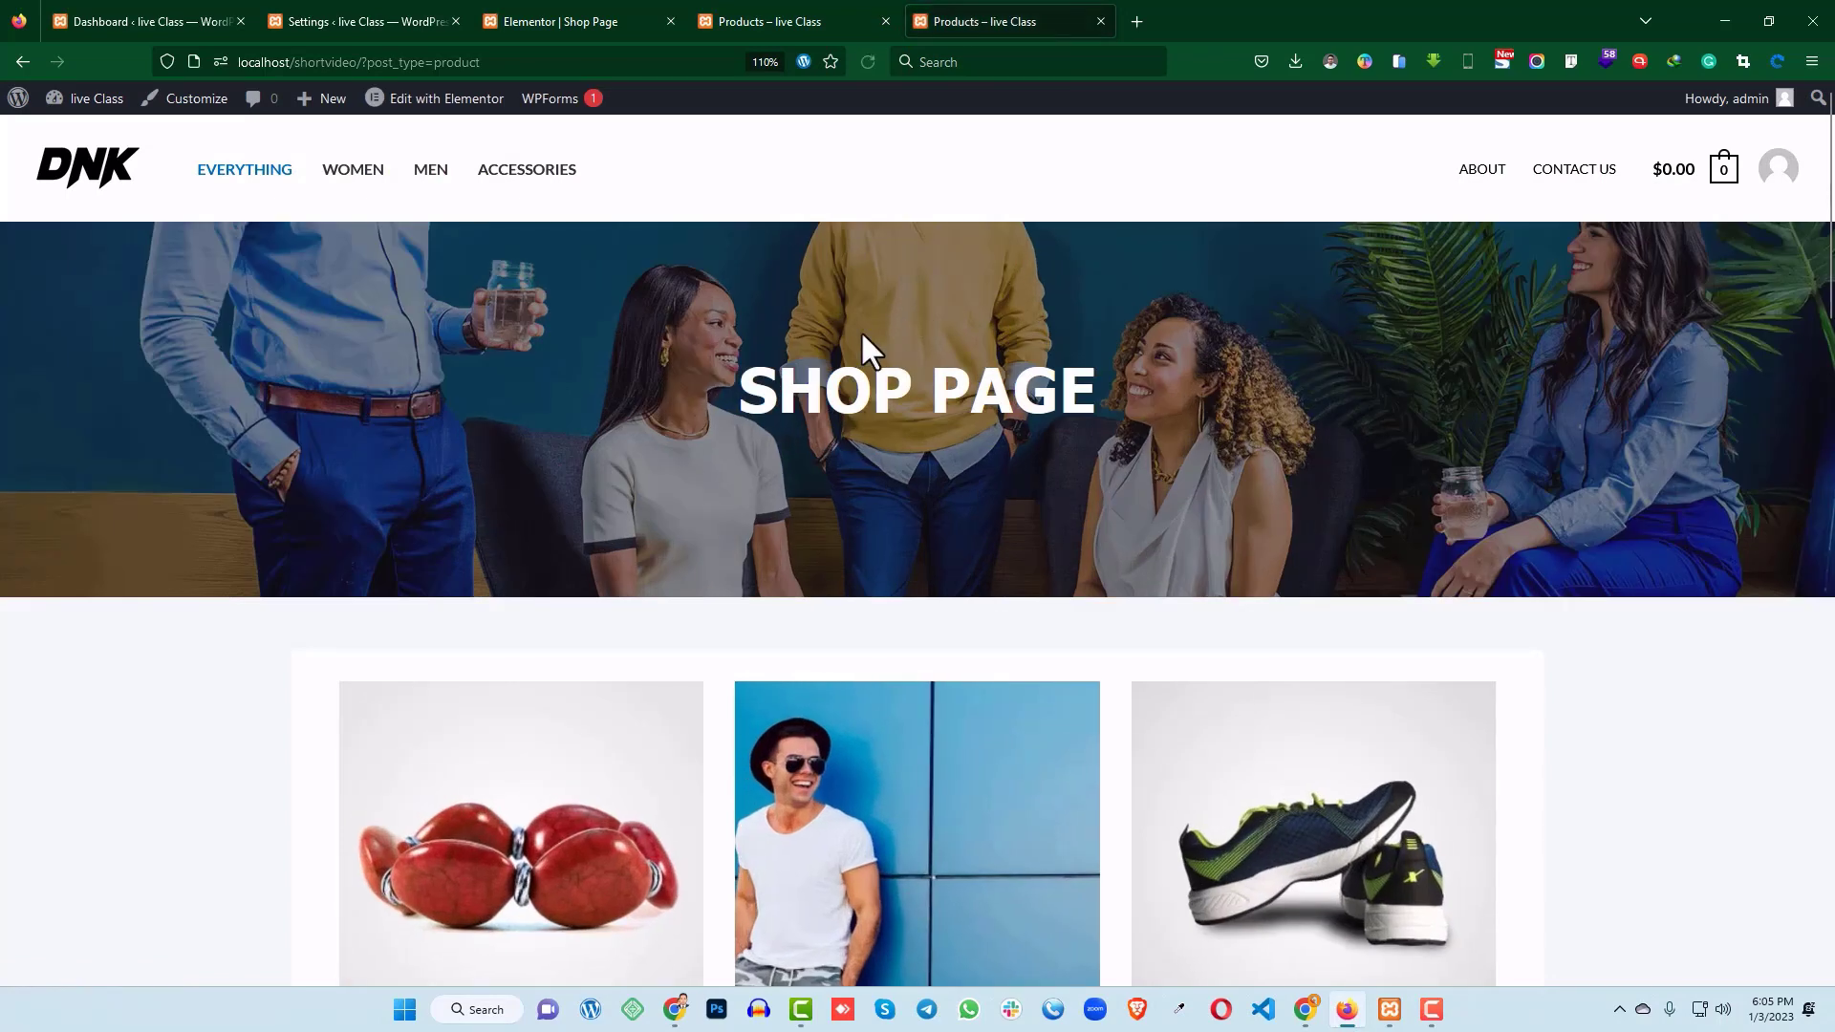
{"action": "scroll", "coordinate": [939, 382], "scroll_direction": "down", "scroll_amount": 6}
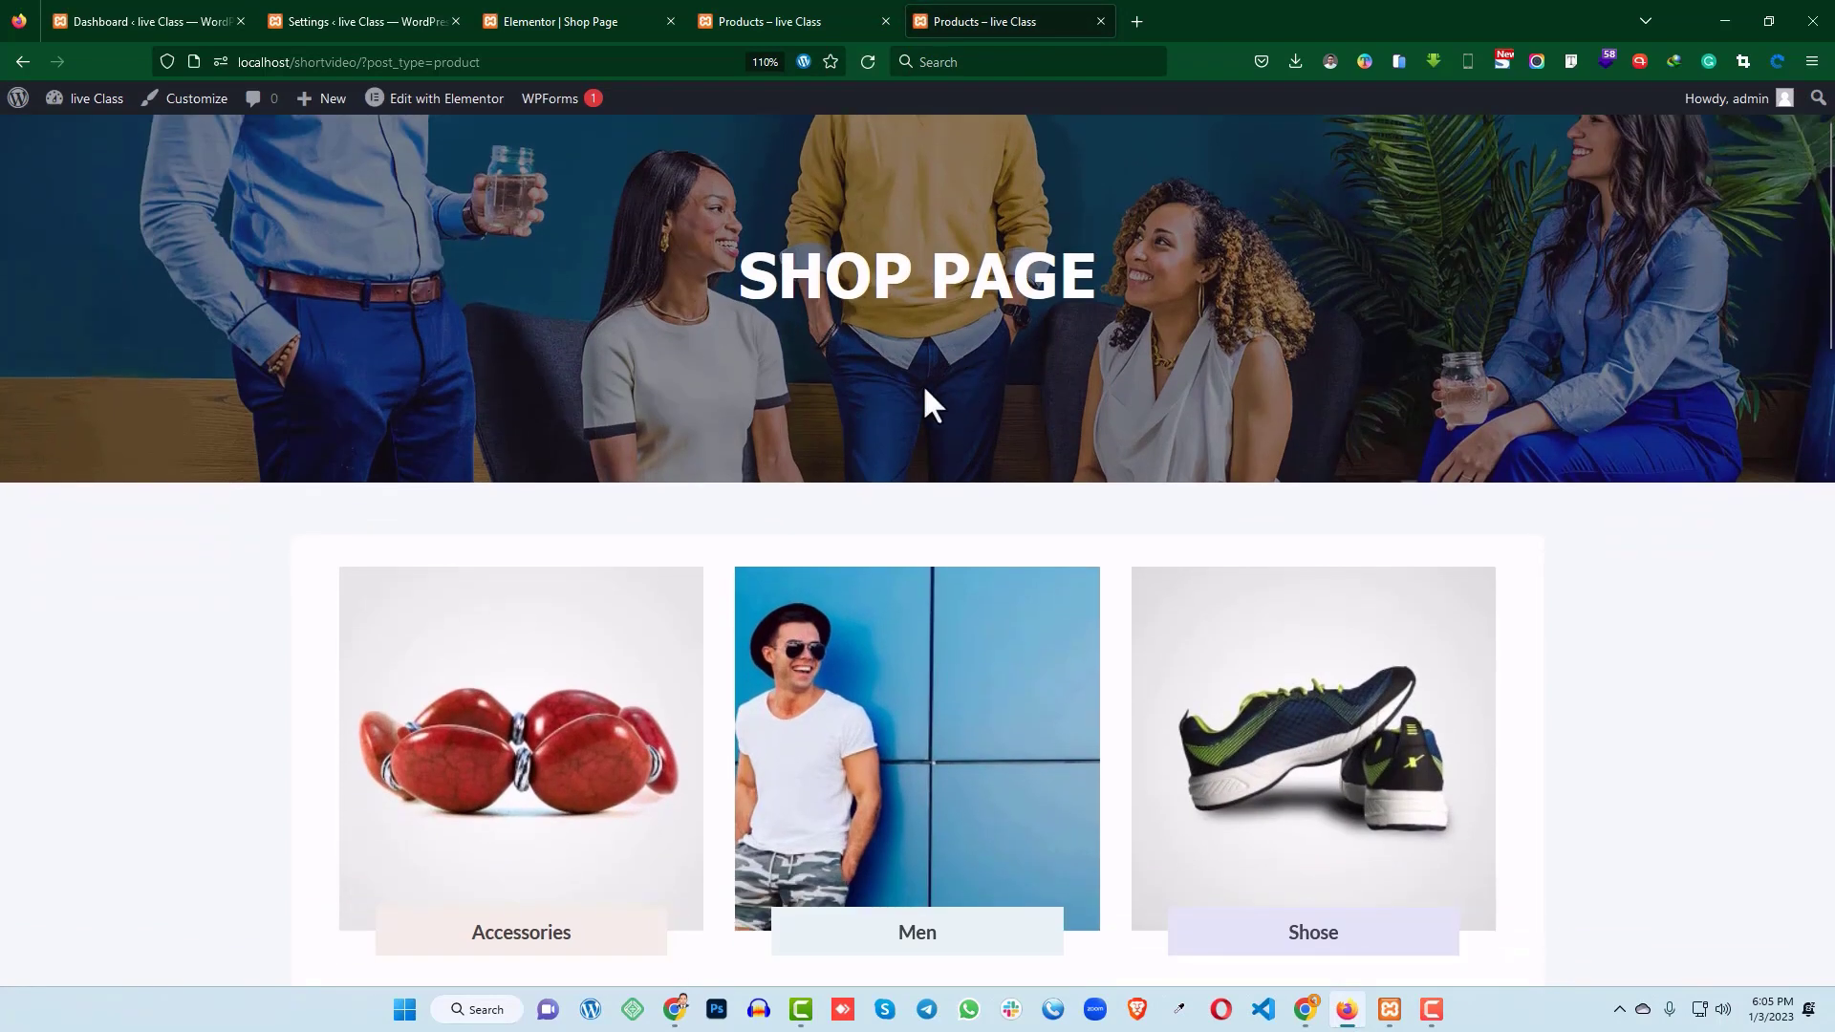
{"action": "scroll", "coordinate": [1180, 298], "scroll_direction": "down", "scroll_amount": 5}
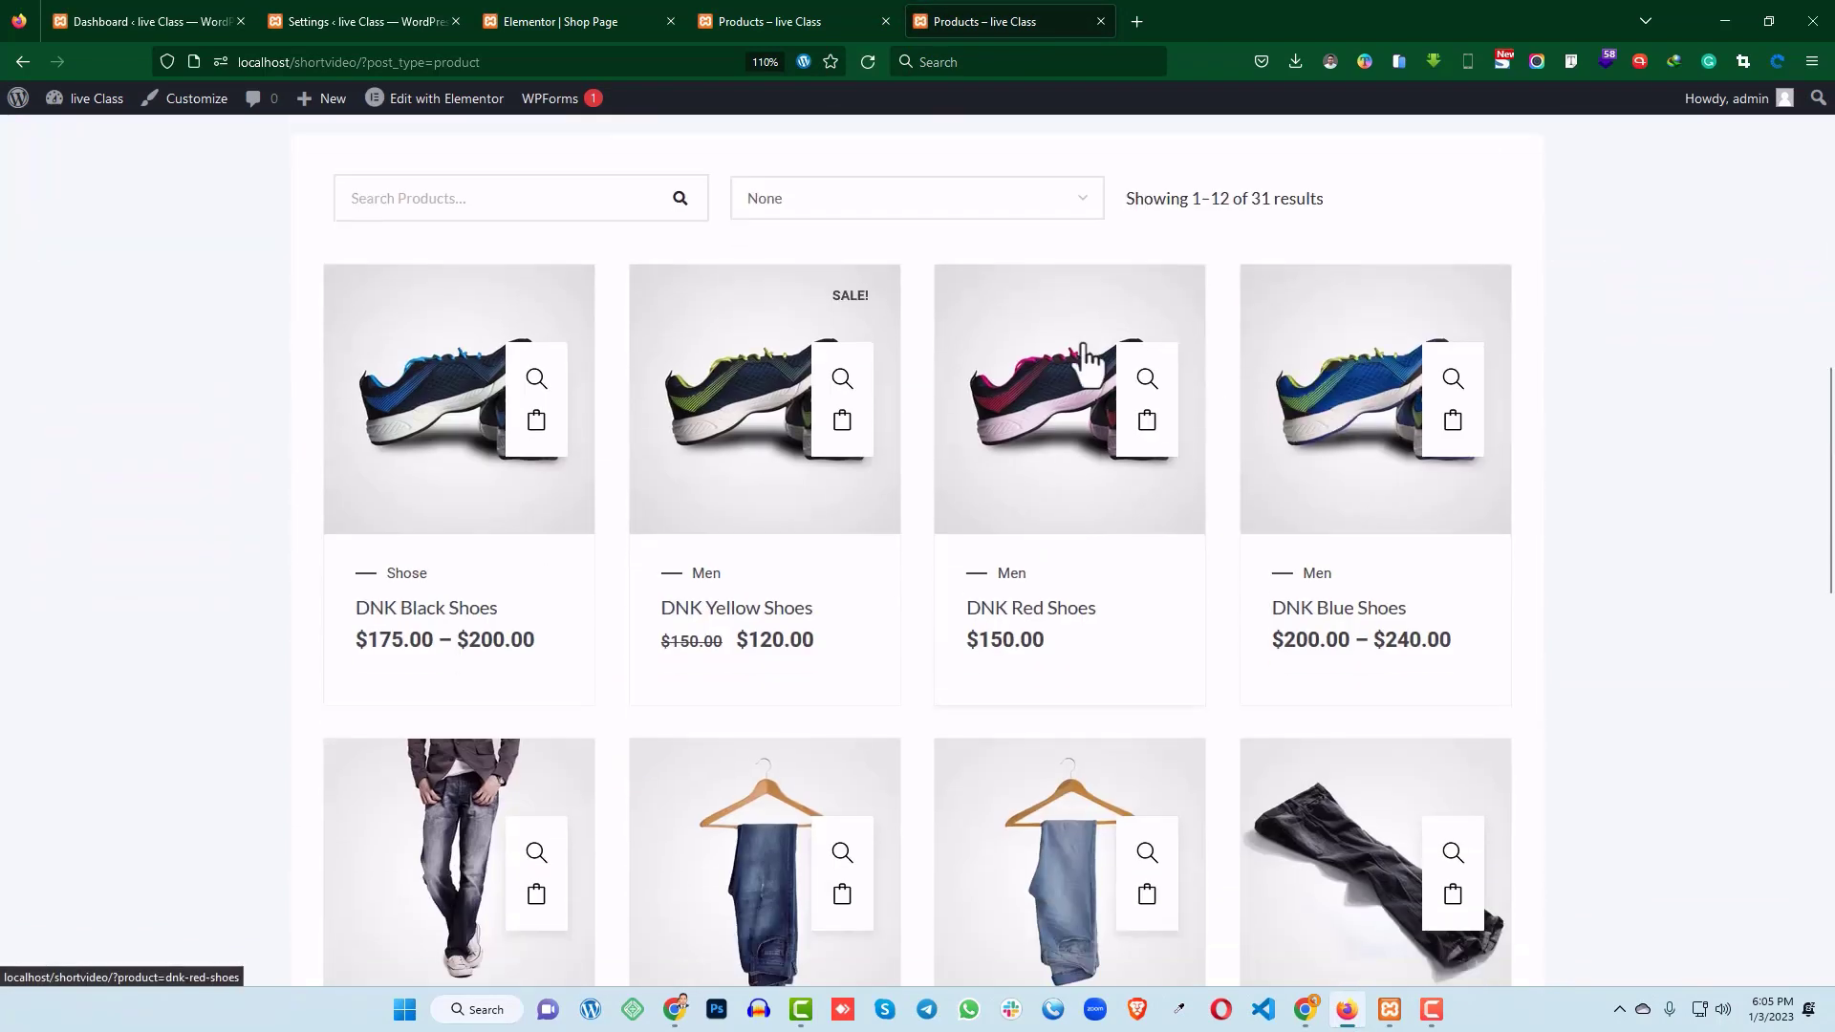
{"action": "scroll", "coordinate": [884, 376], "scroll_direction": "down", "scroll_amount": 4}
{"action": "scroll", "coordinate": [612, 397], "scroll_direction": "down", "scroll_amount": 4}
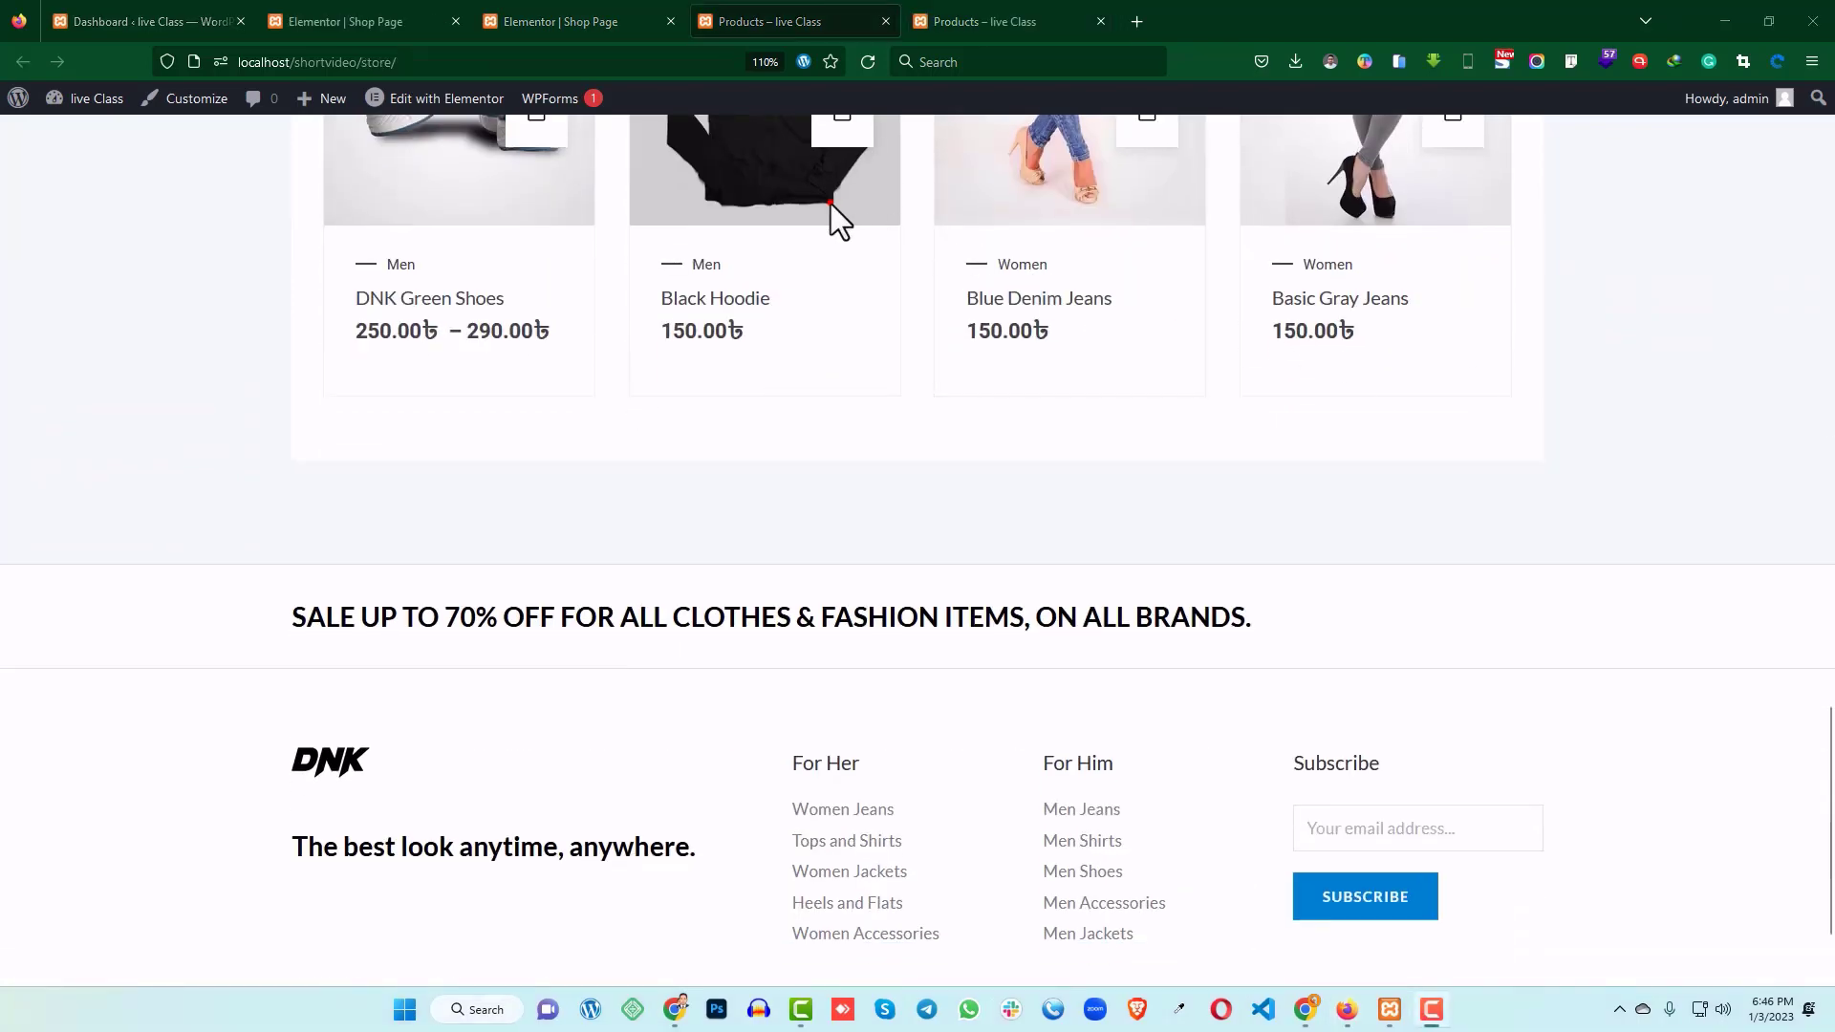
- Return to the WordPress dashboard and open ShopLentor's Template Builder in a new browser tab
{"action": "left_click", "coordinate": [829, 204]}
{"action": "left_click", "coordinate": [168, 11]}
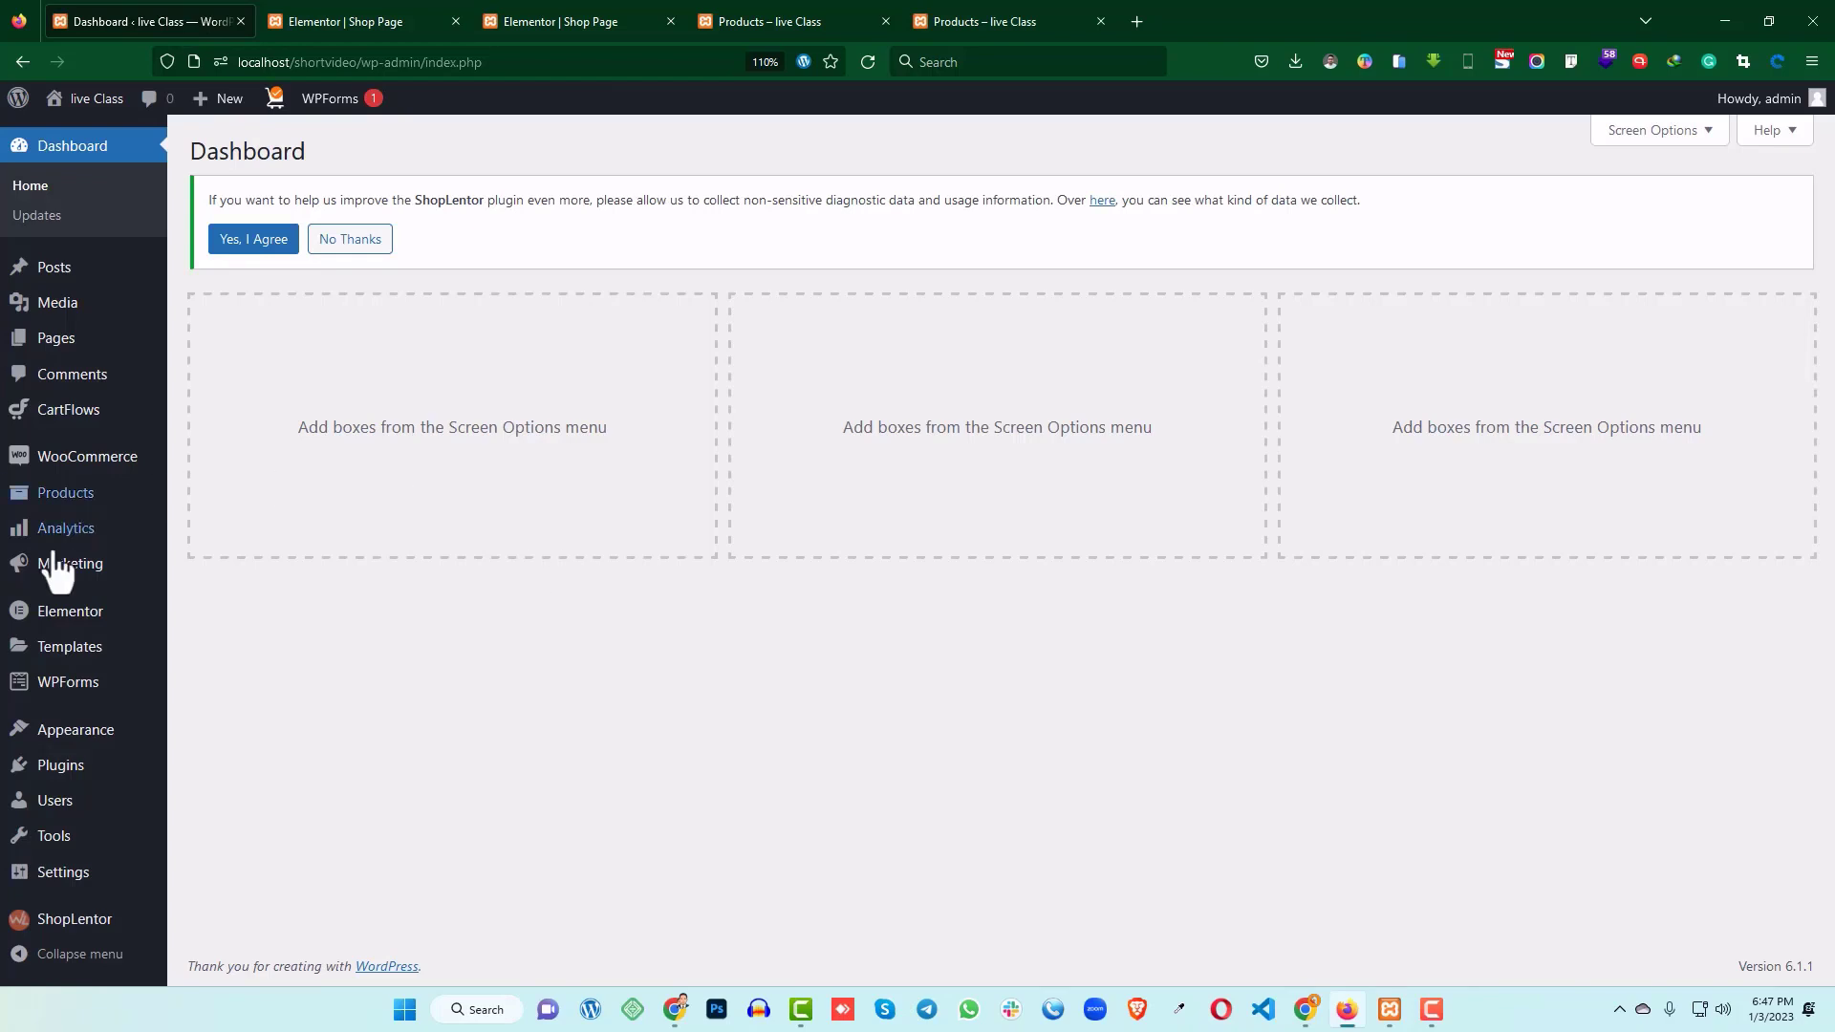
{"action": "mouse_move", "coordinate": [91, 667]}
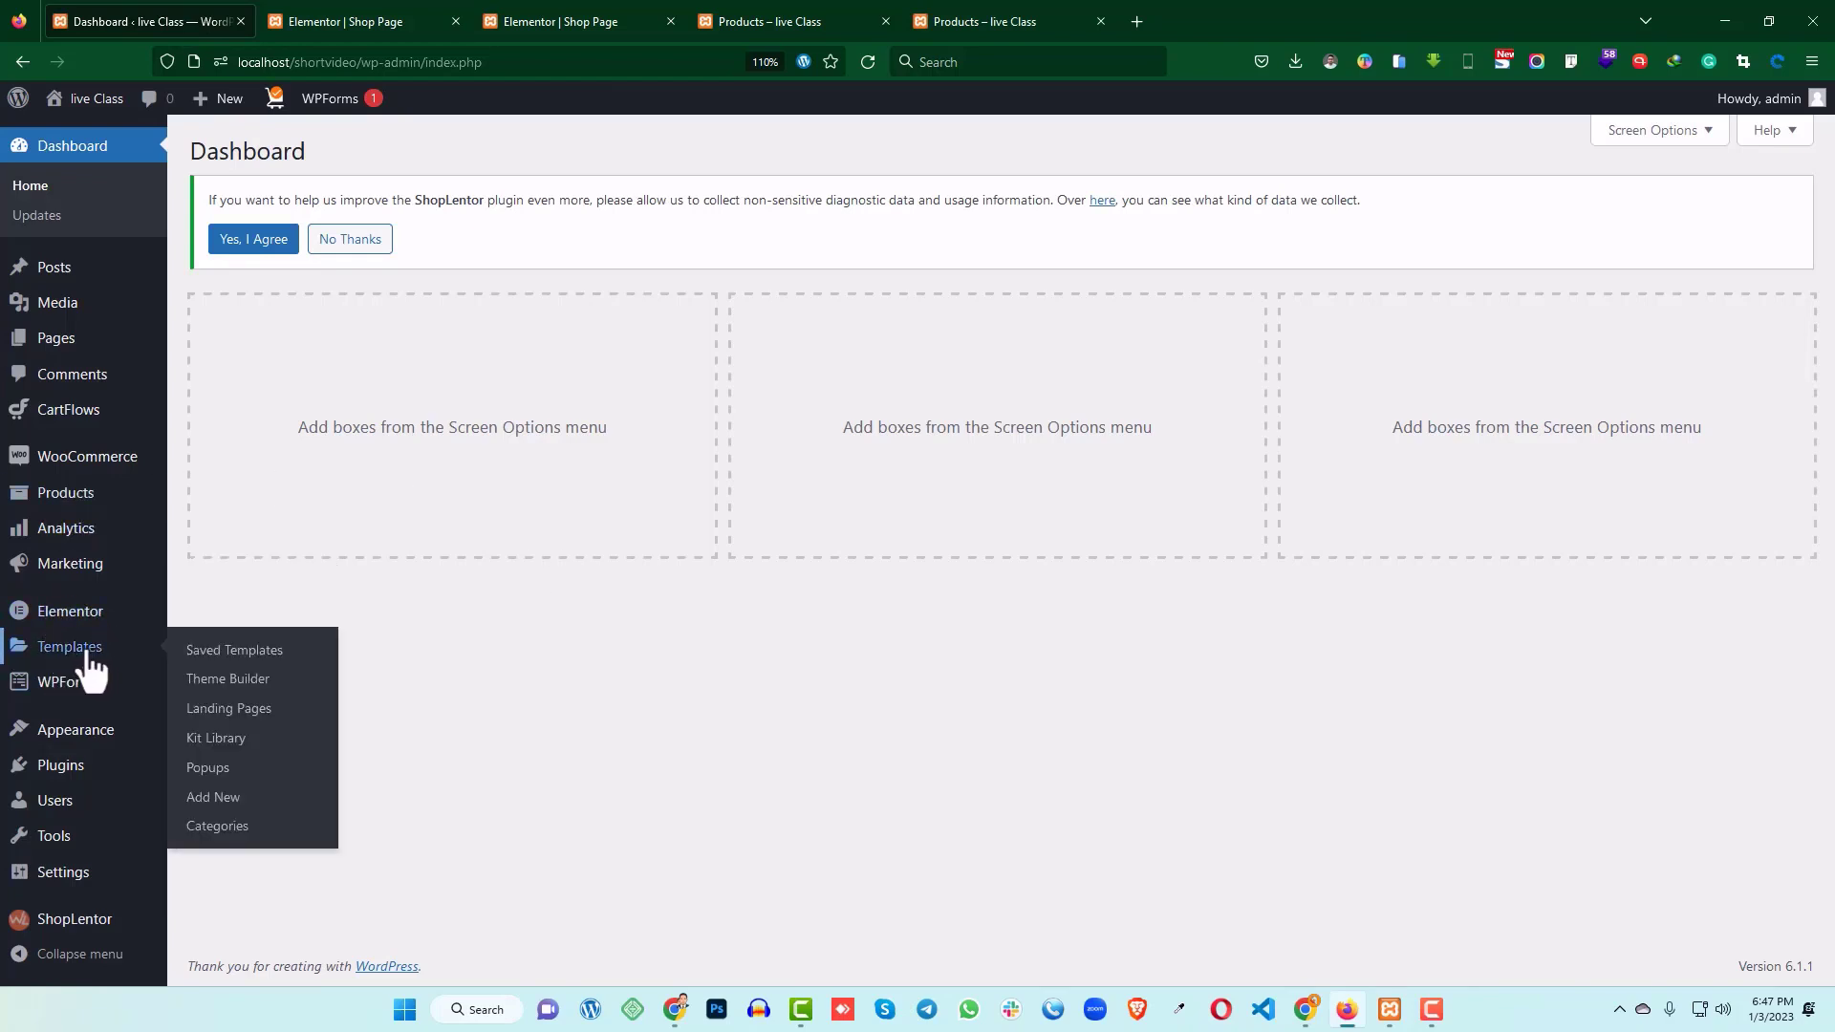
{"action": "mouse_move", "coordinate": [82, 932]}
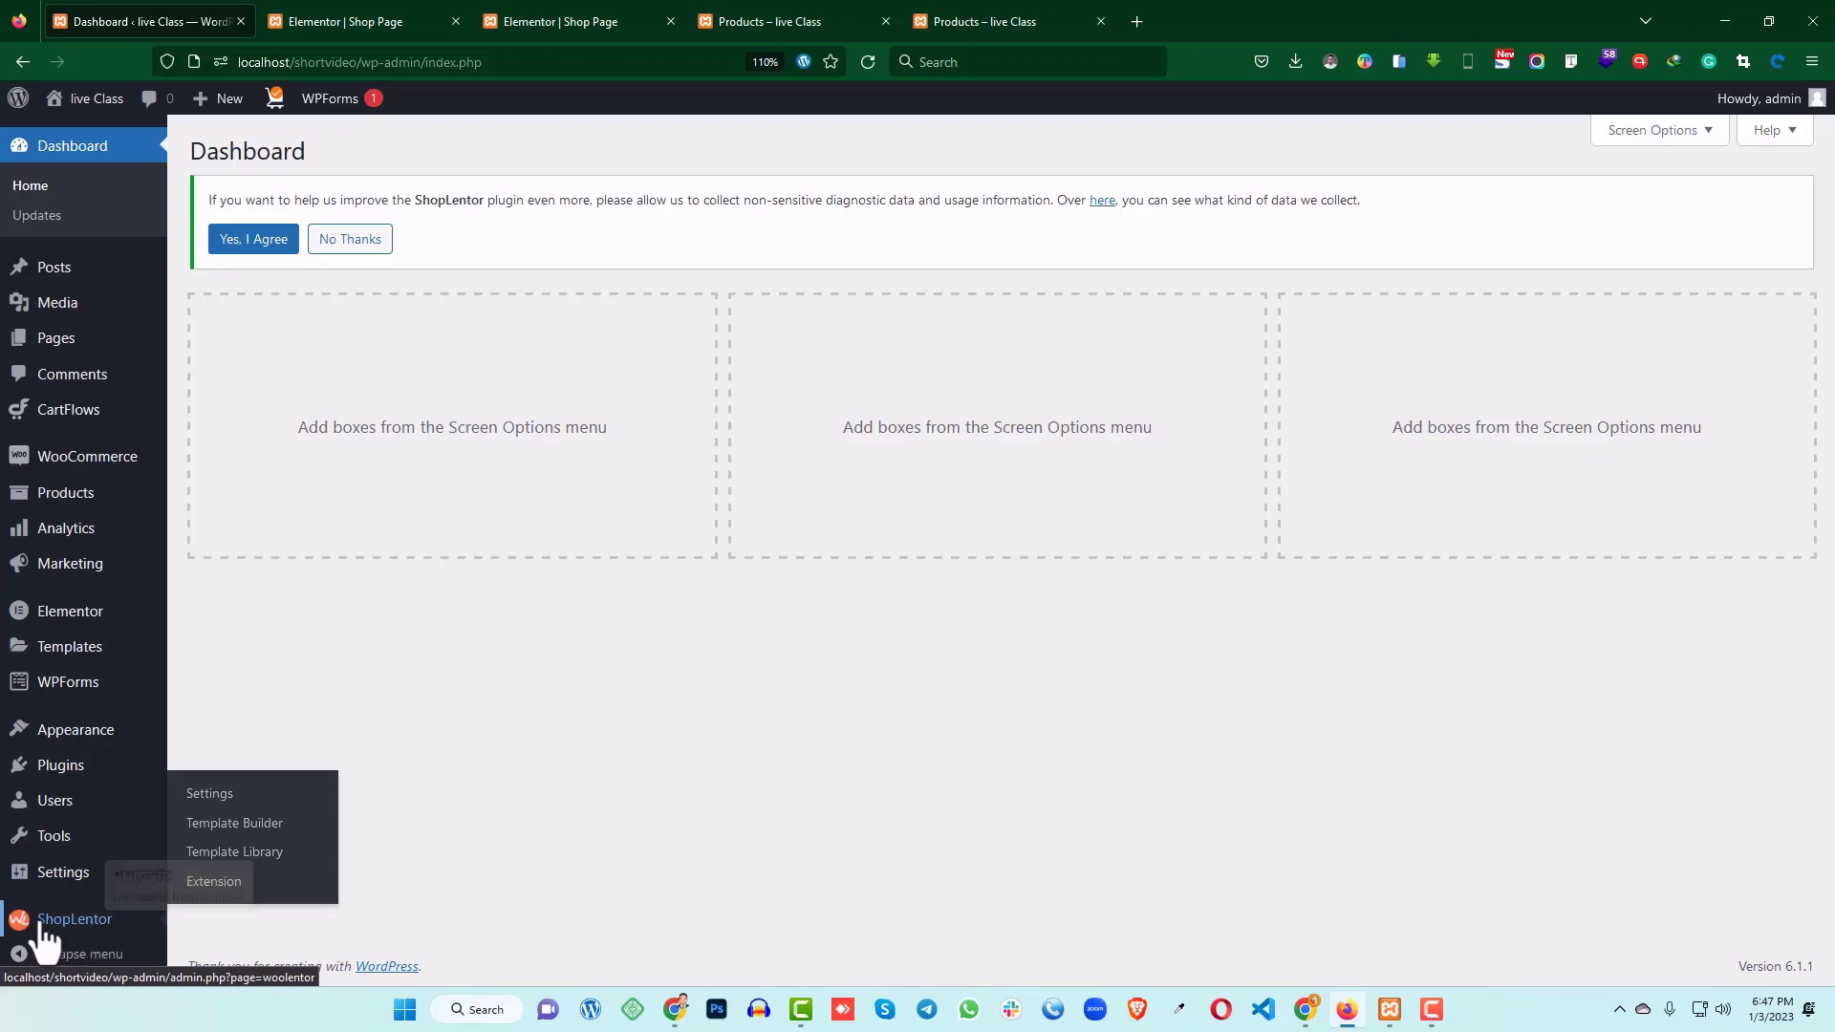
{"action": "middle_click", "coordinate": [254, 828]}
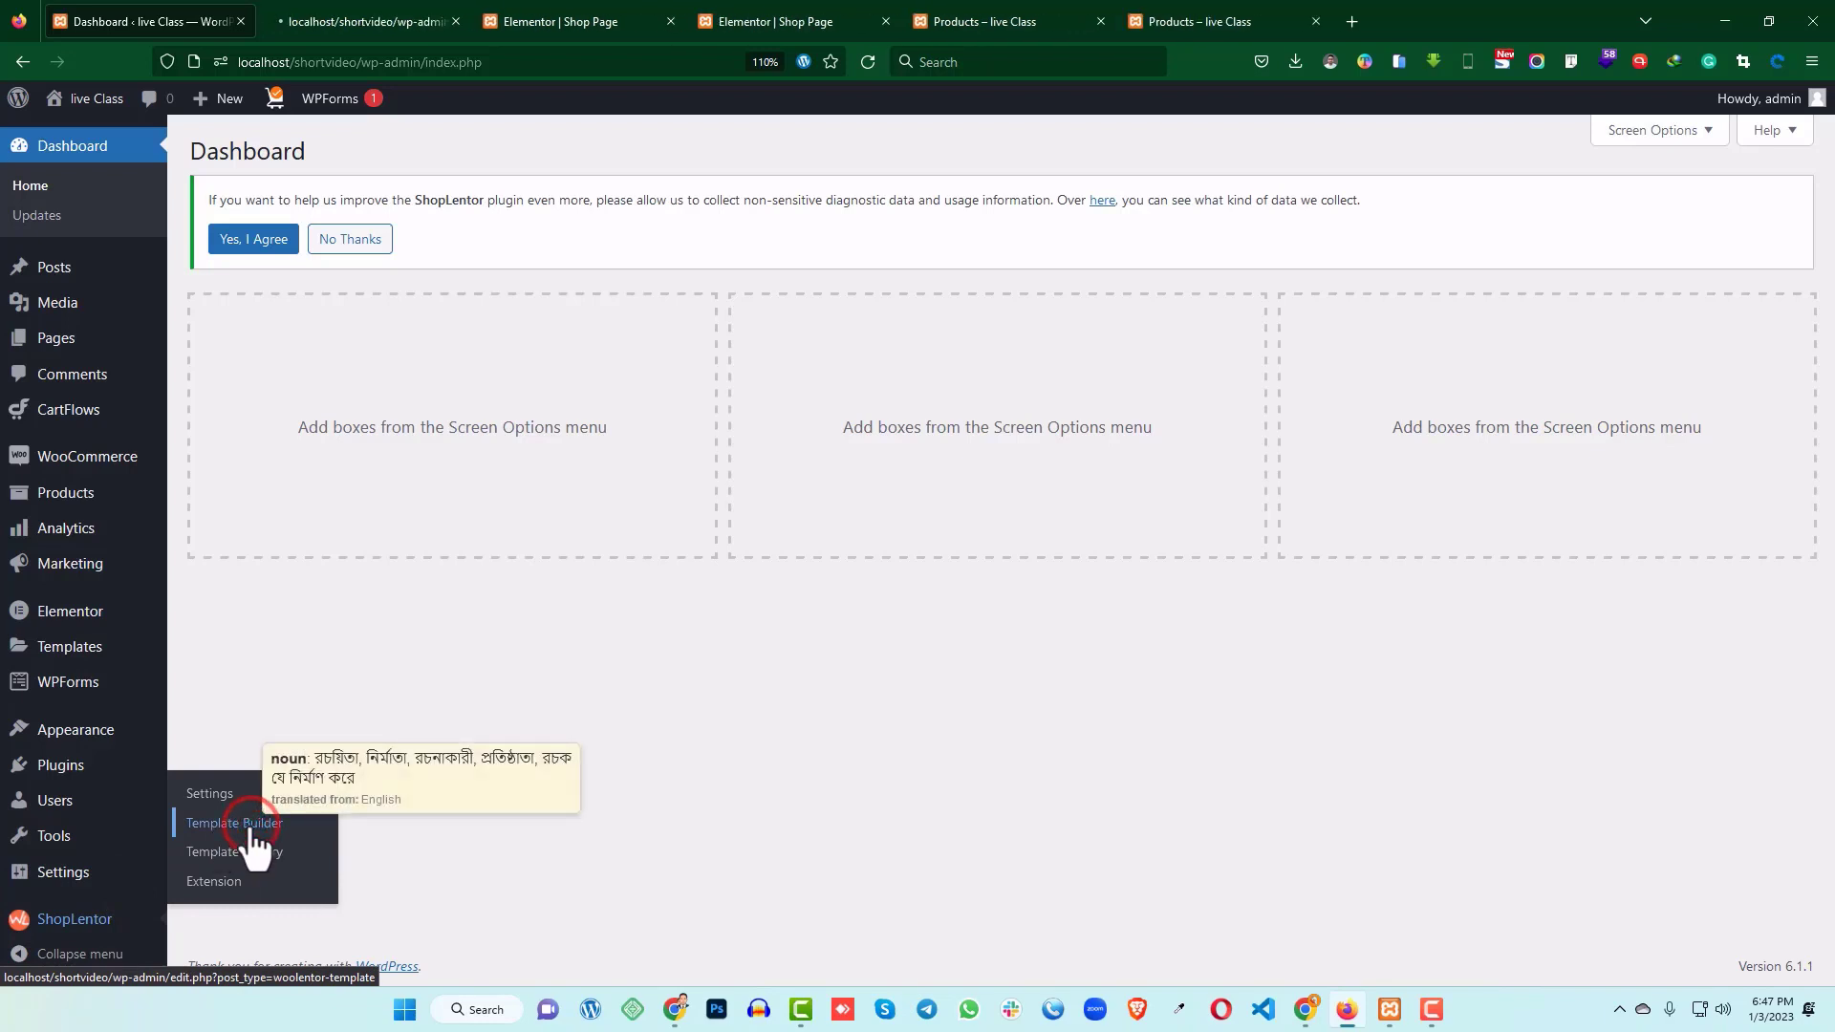
{"action": "left_click", "coordinate": [337, 11]}
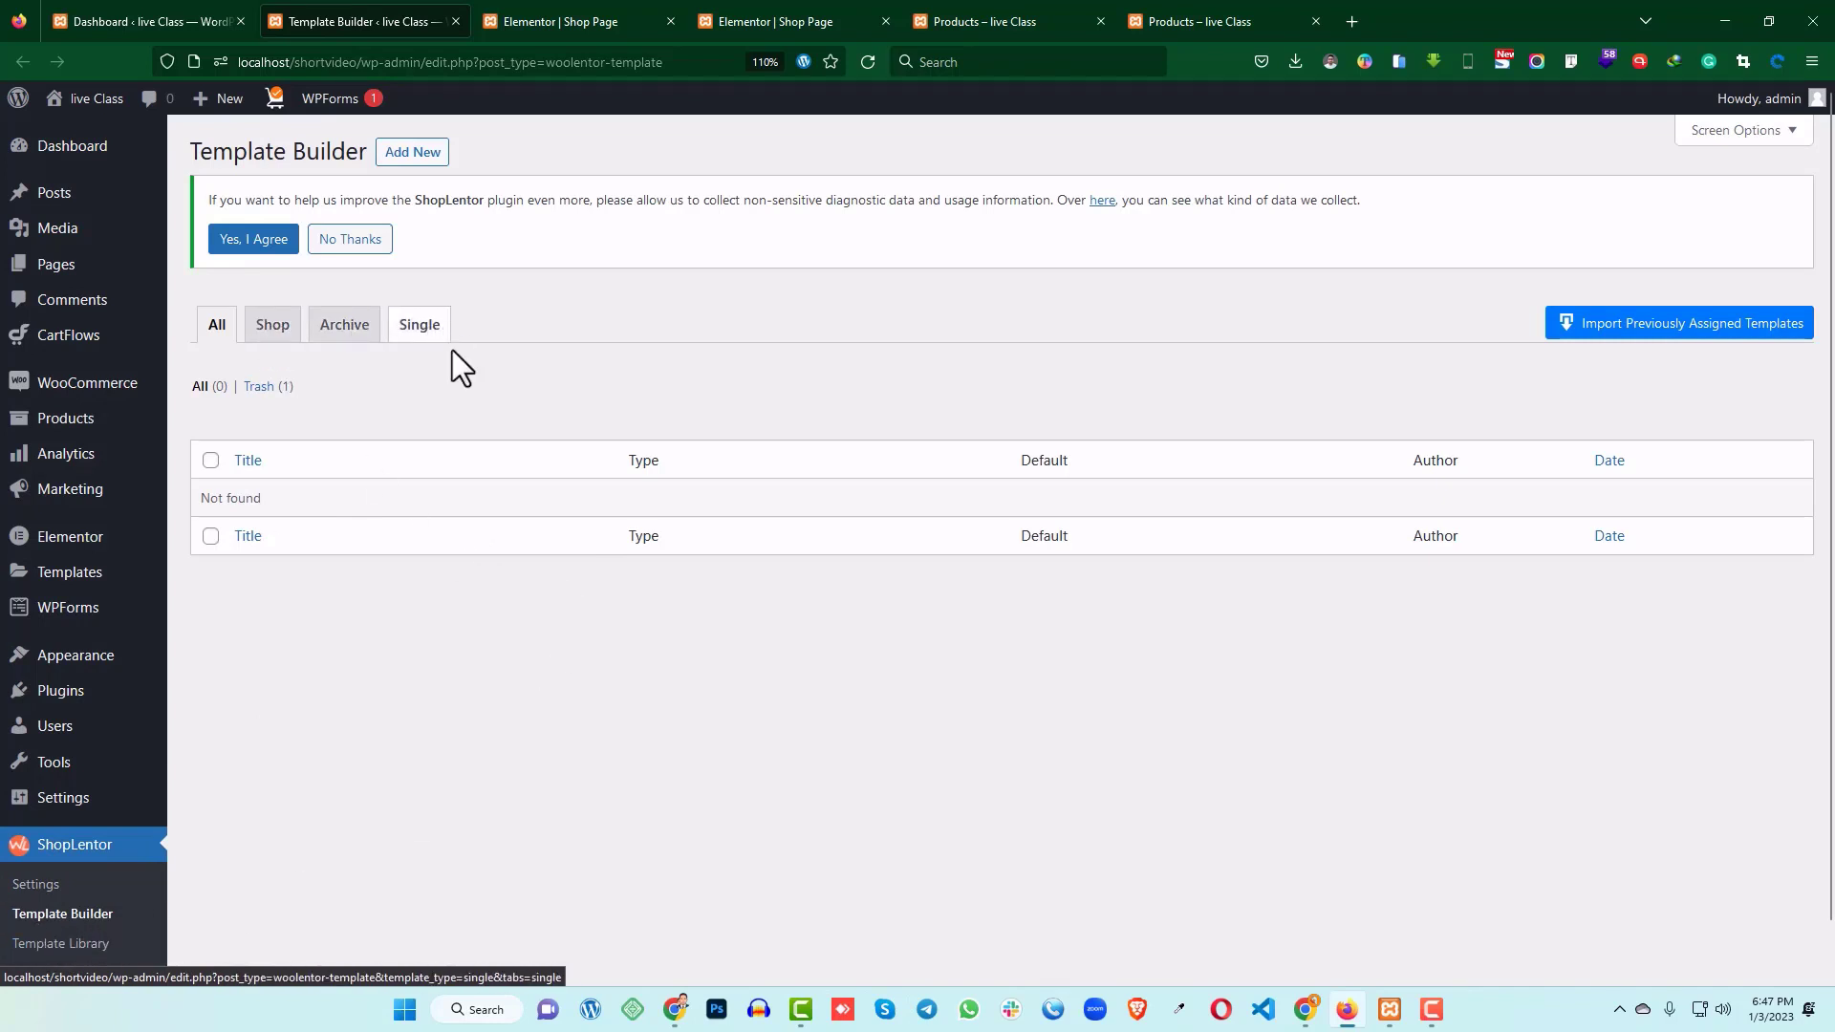
- Create a template named Shop Page with type Shop and editor Elementor, set it as default, and save its settings
{"action": "left_click", "coordinate": [411, 155]}
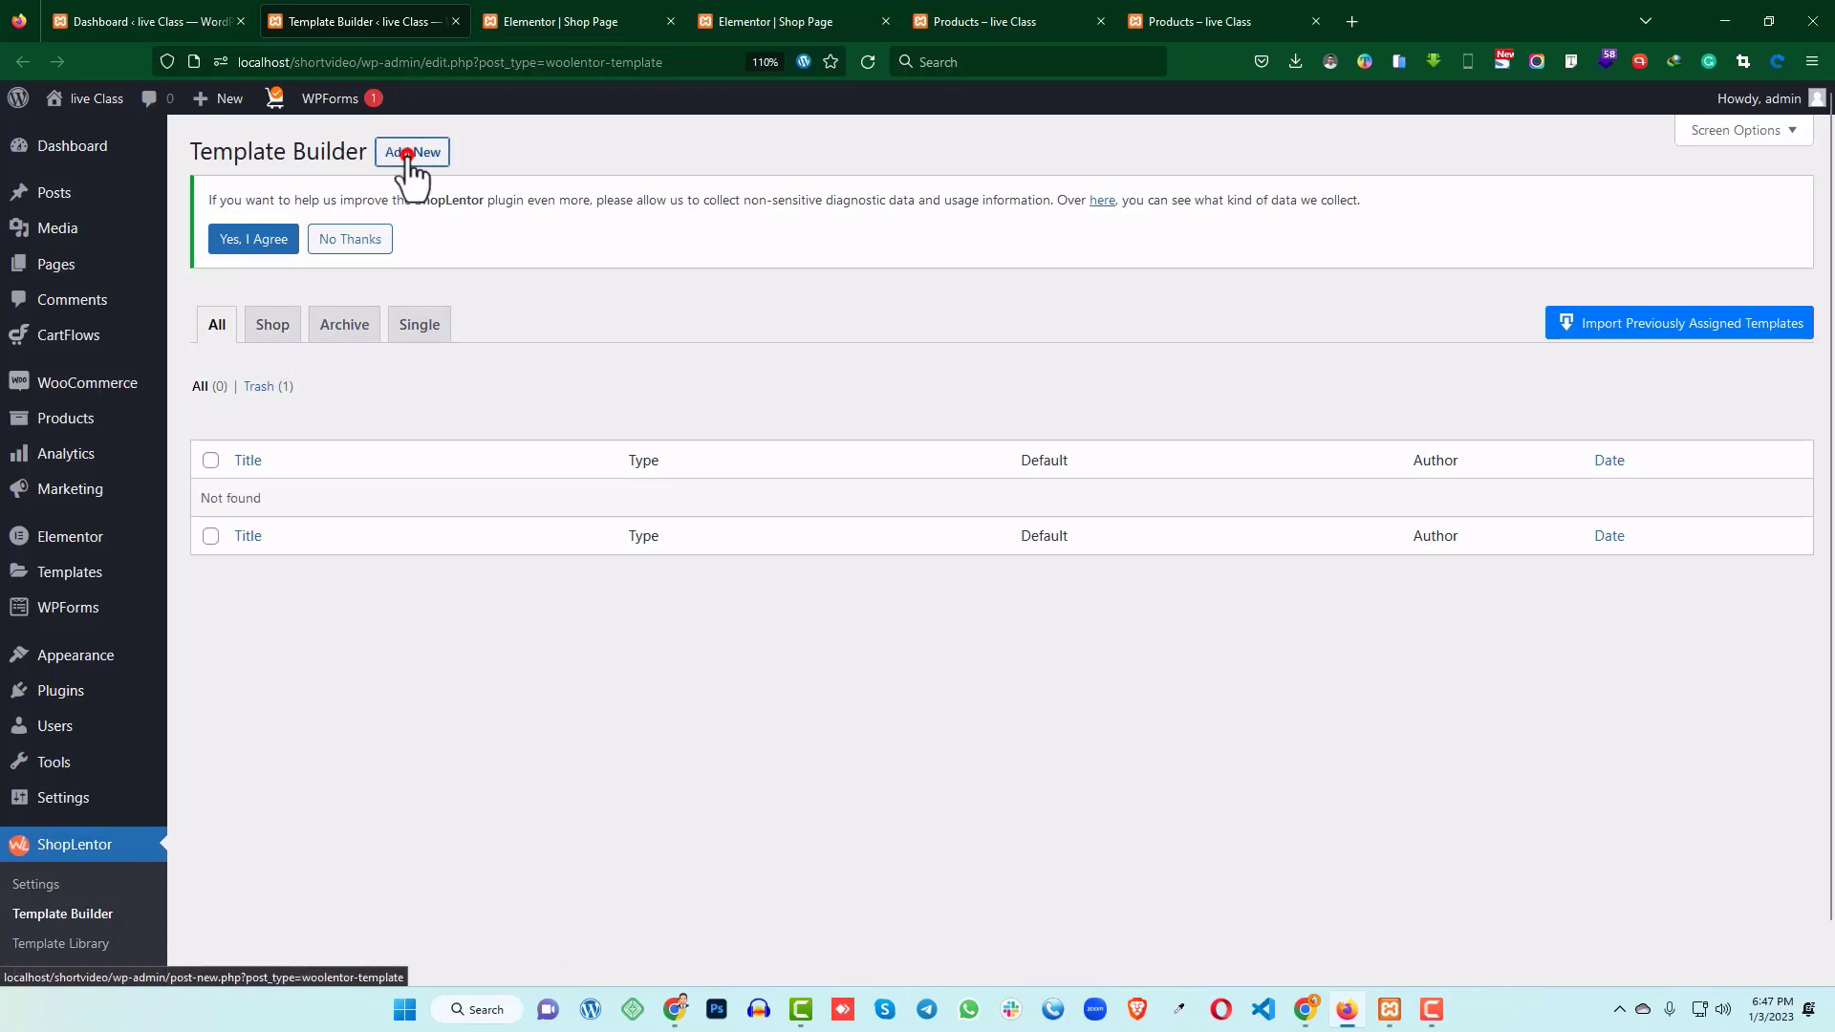
{"action": "left_click", "coordinate": [731, 440]}
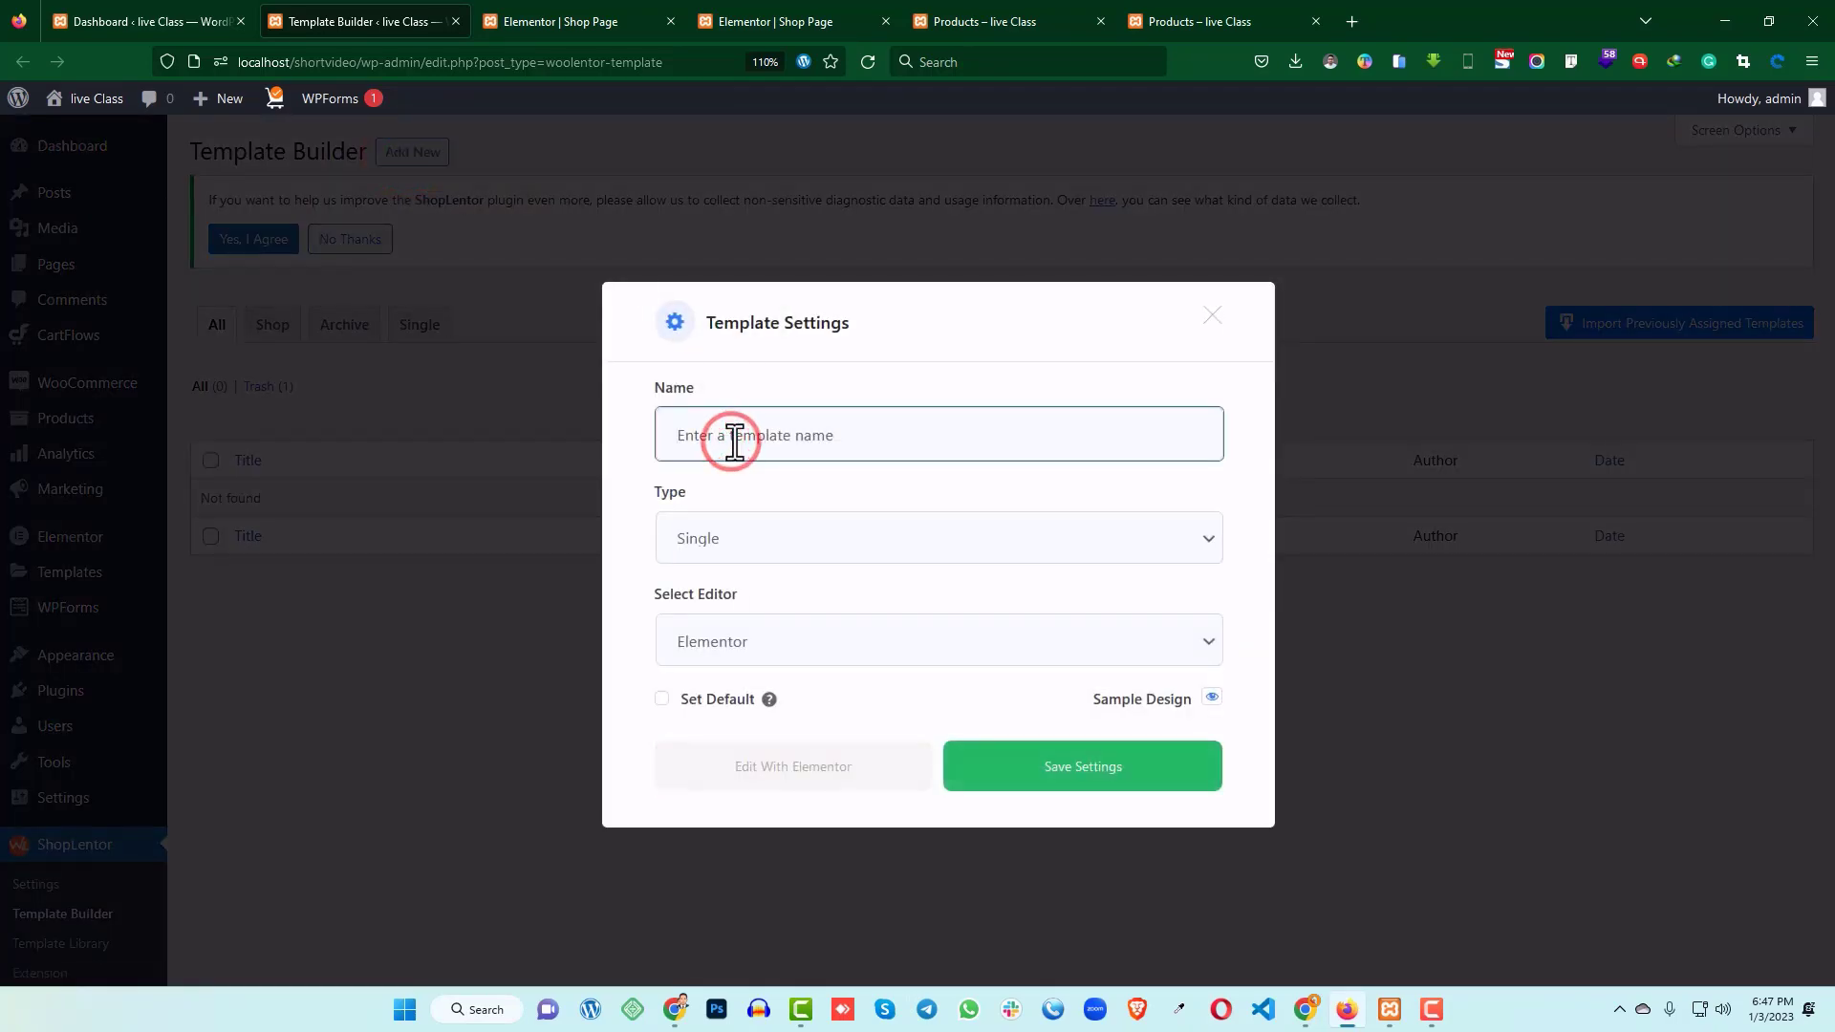
{"action": "type", "text": "Shop Page"}
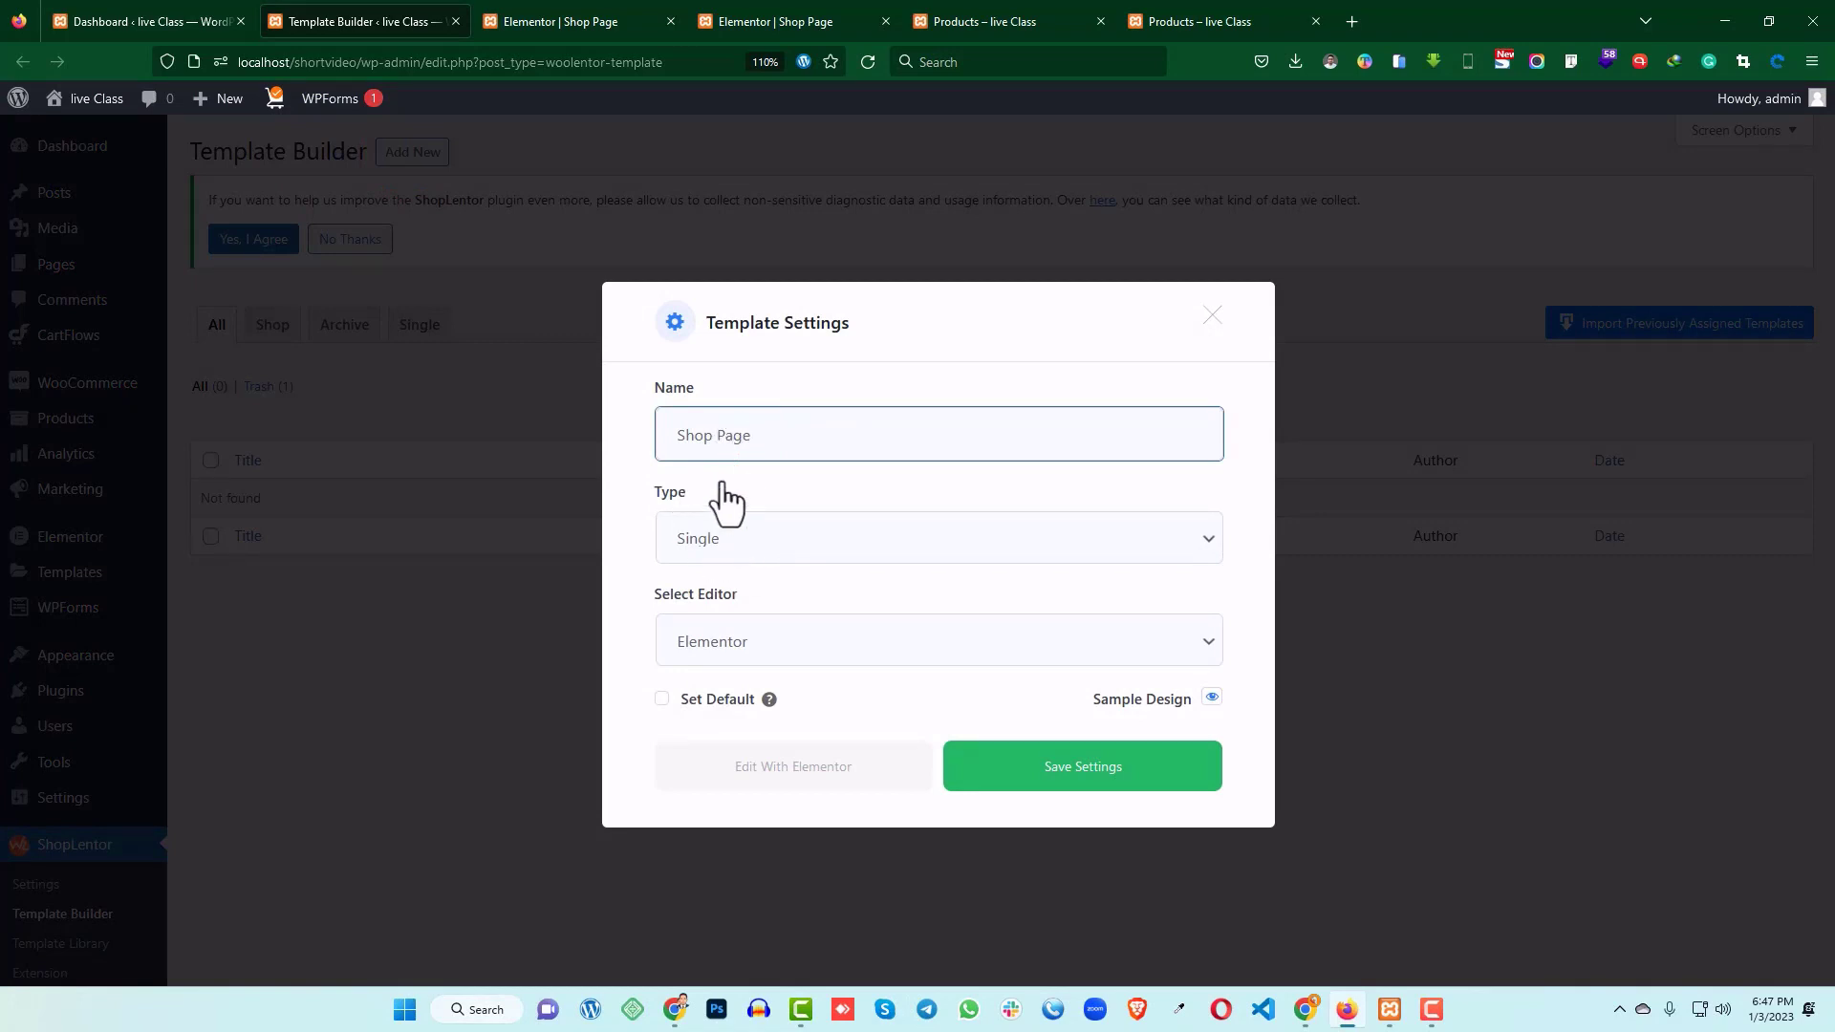
{"action": "left_click", "coordinate": [724, 538]}
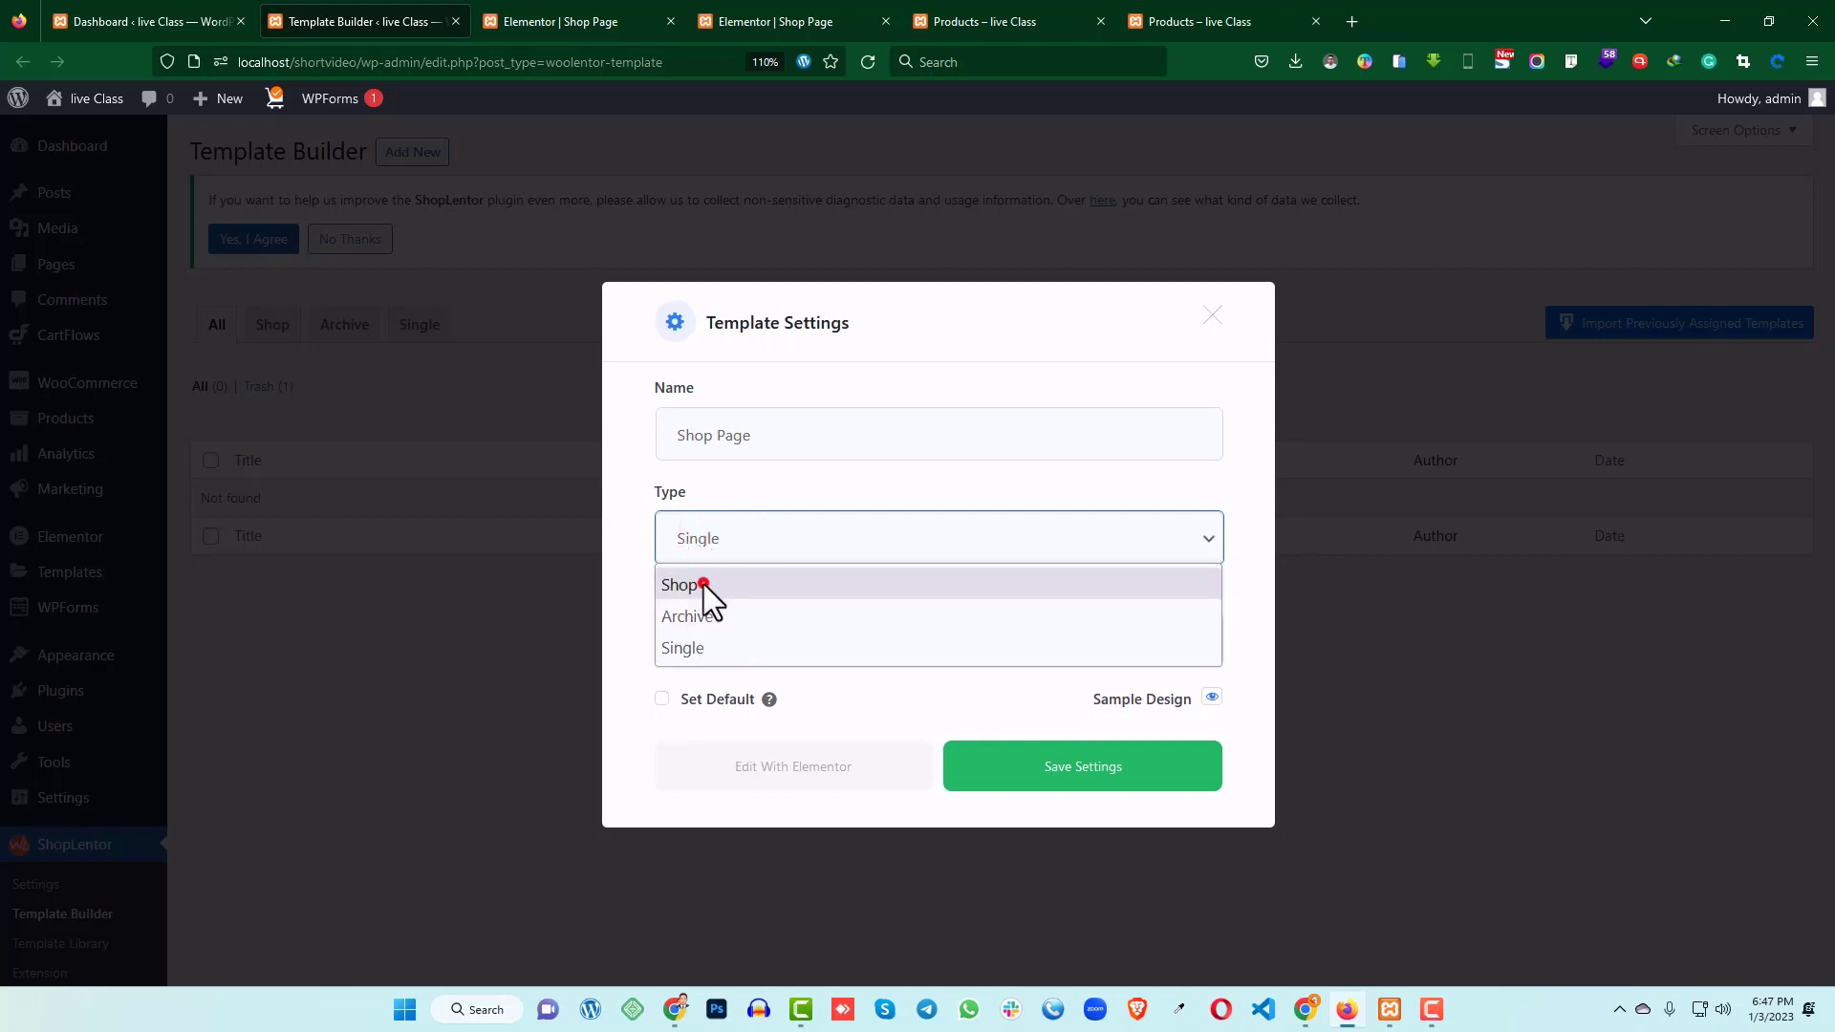
{"action": "left_click", "coordinate": [704, 583]}
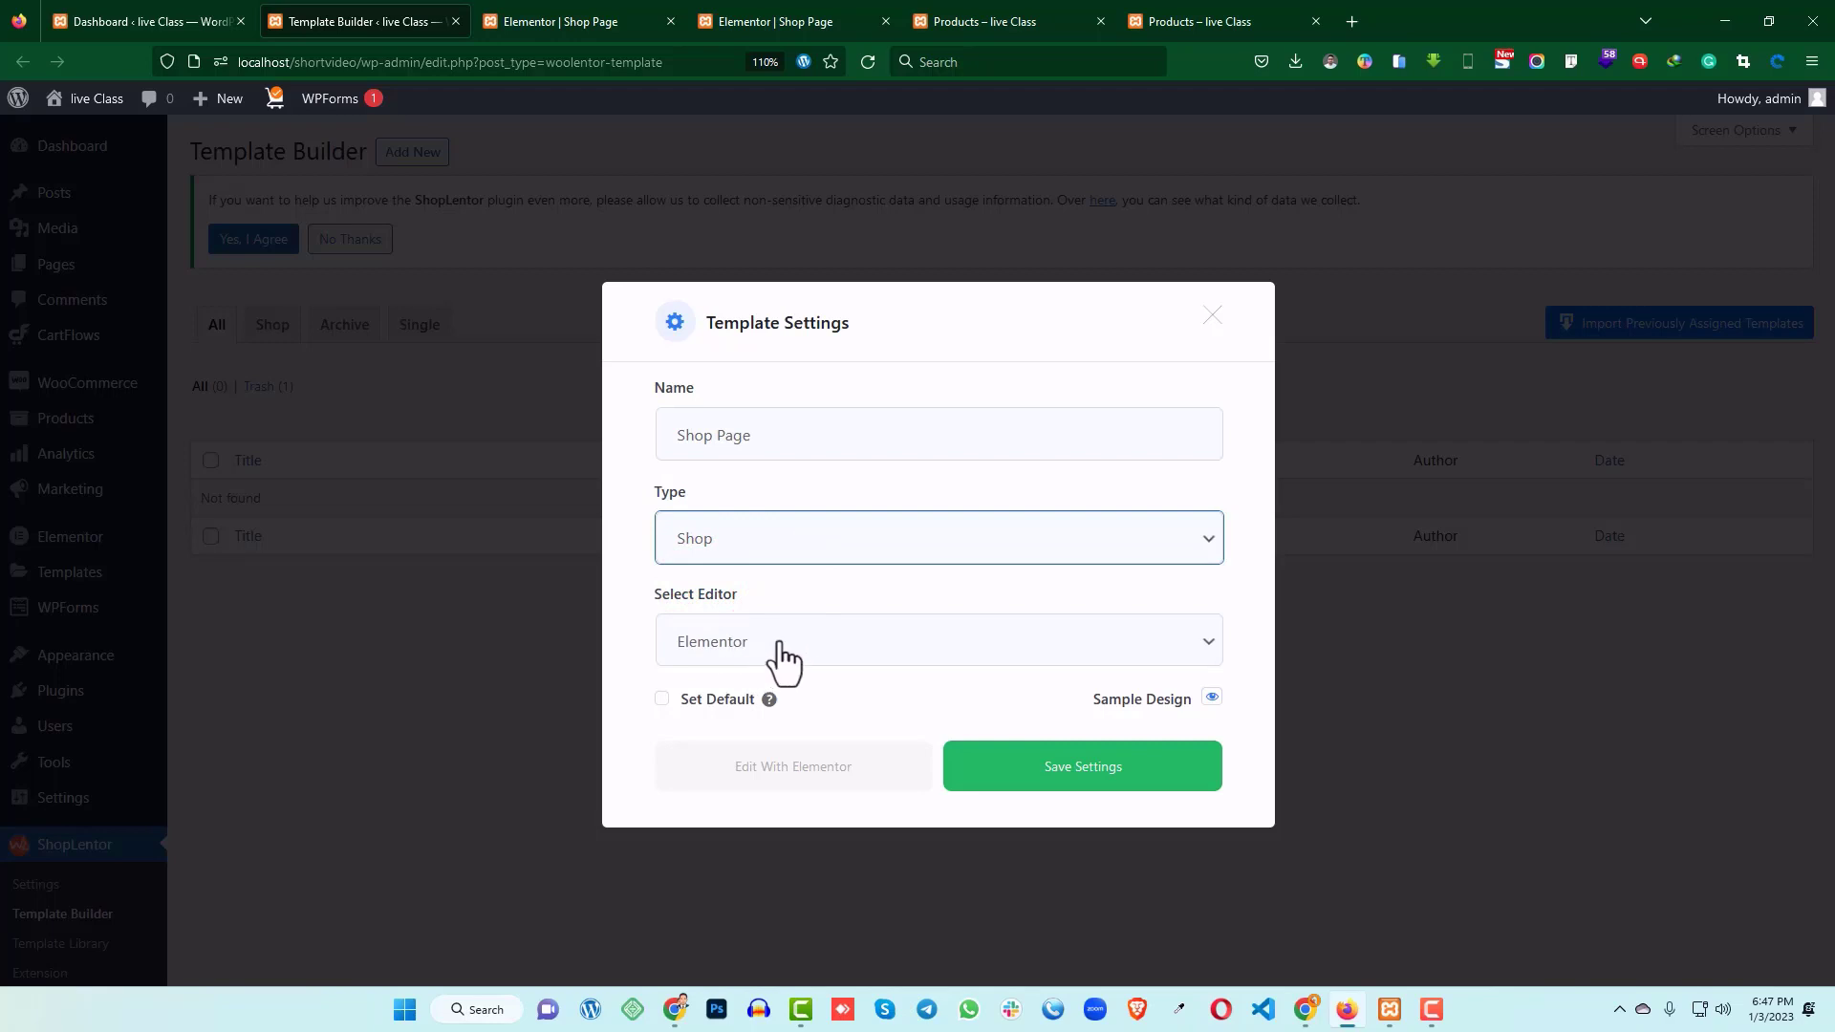
{"action": "left_click", "coordinate": [765, 641]}
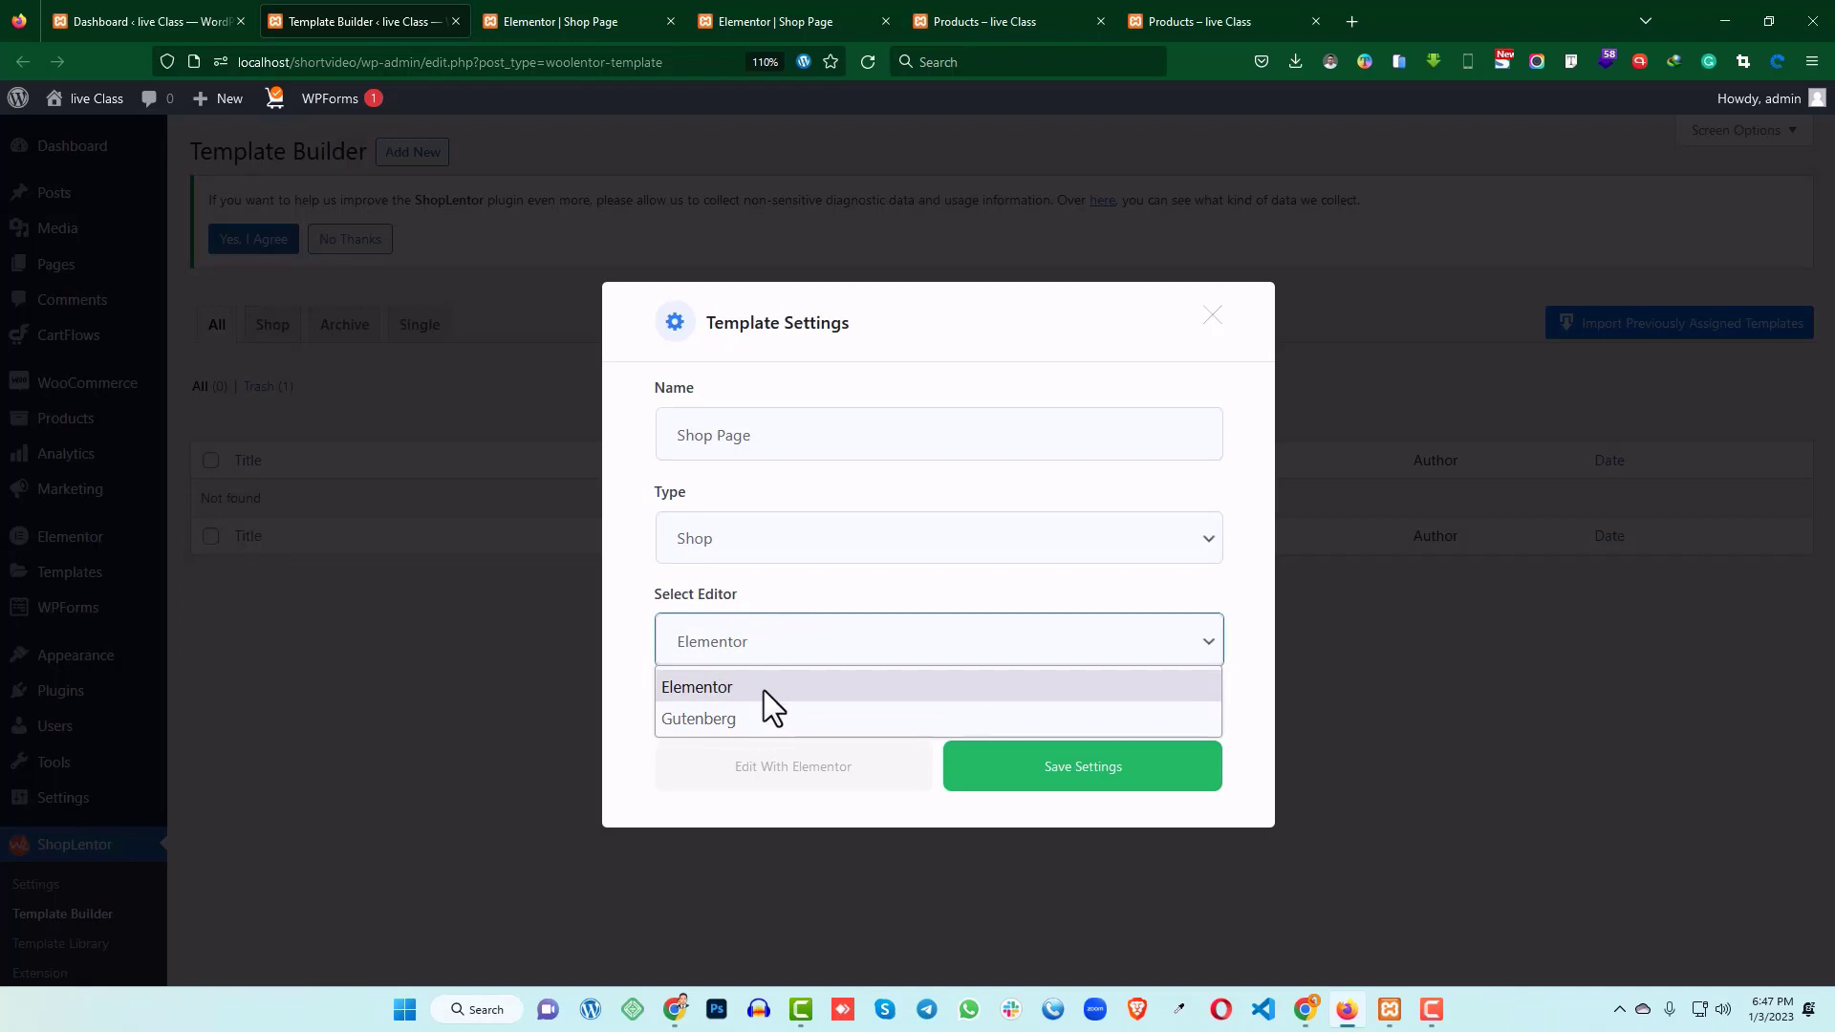
{"action": "left_click", "coordinate": [753, 686]}
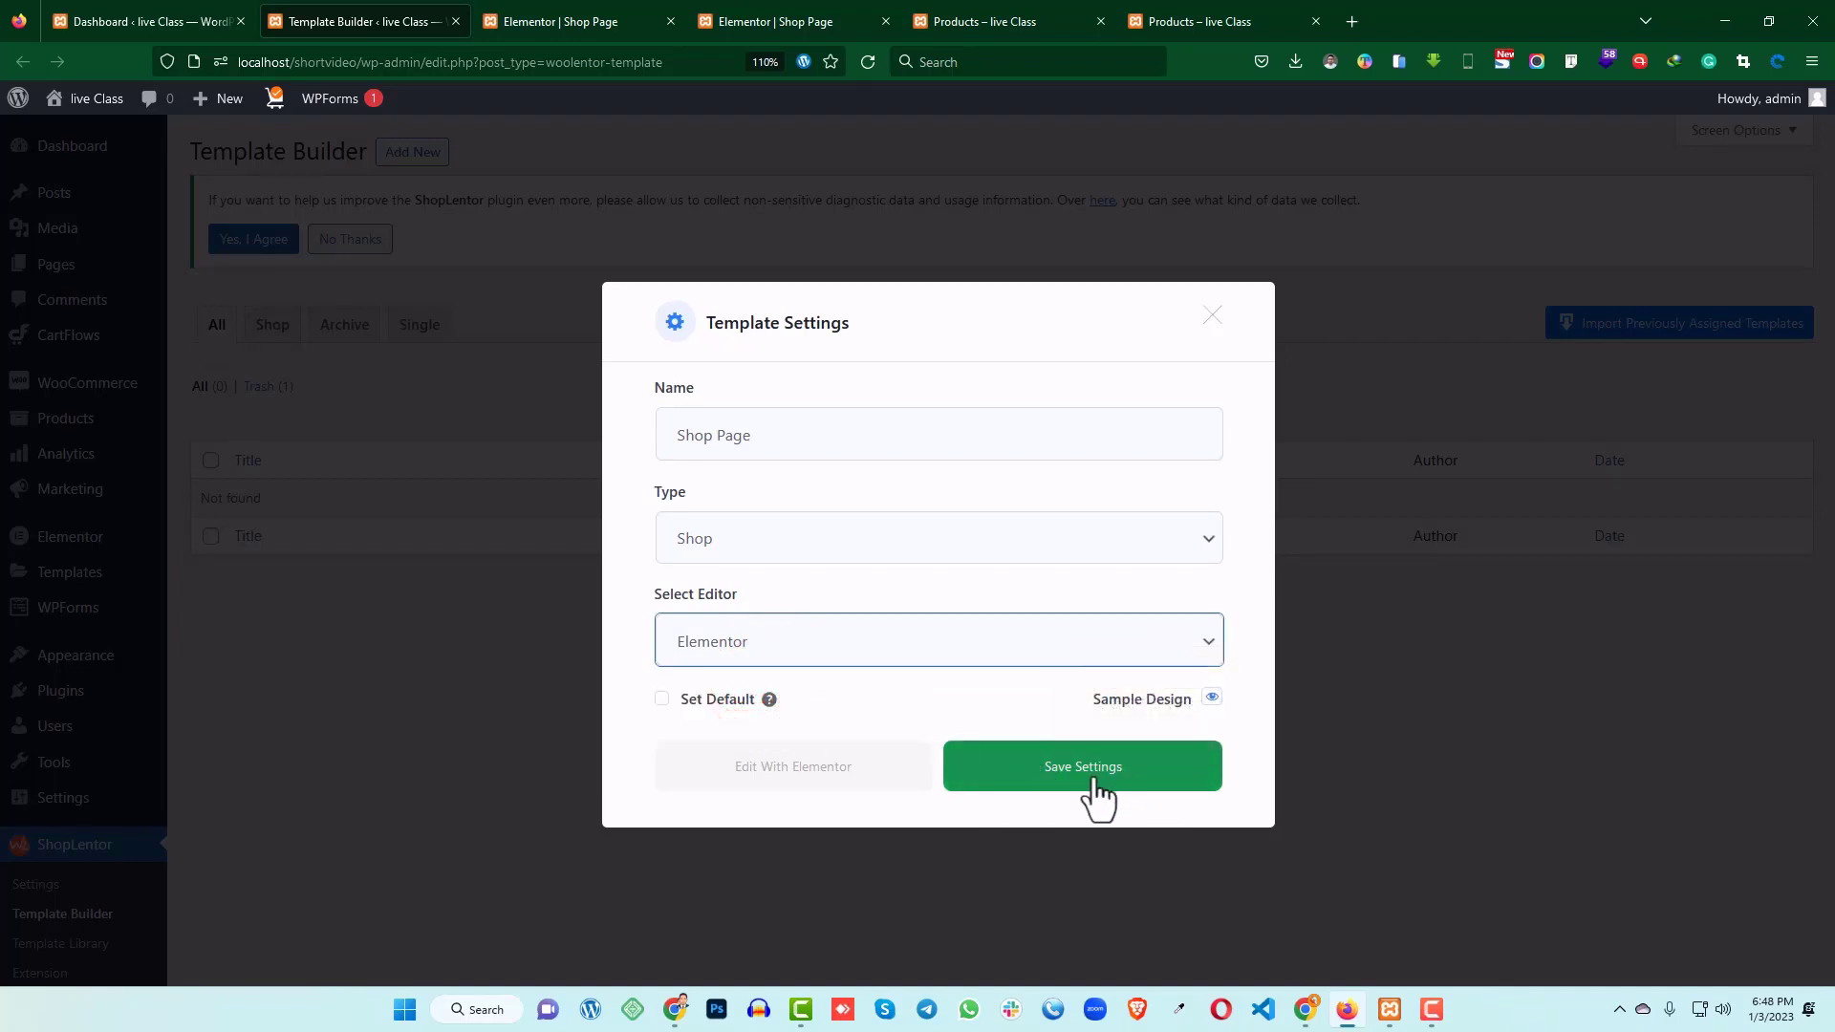
{"action": "left_click", "coordinate": [706, 707]}
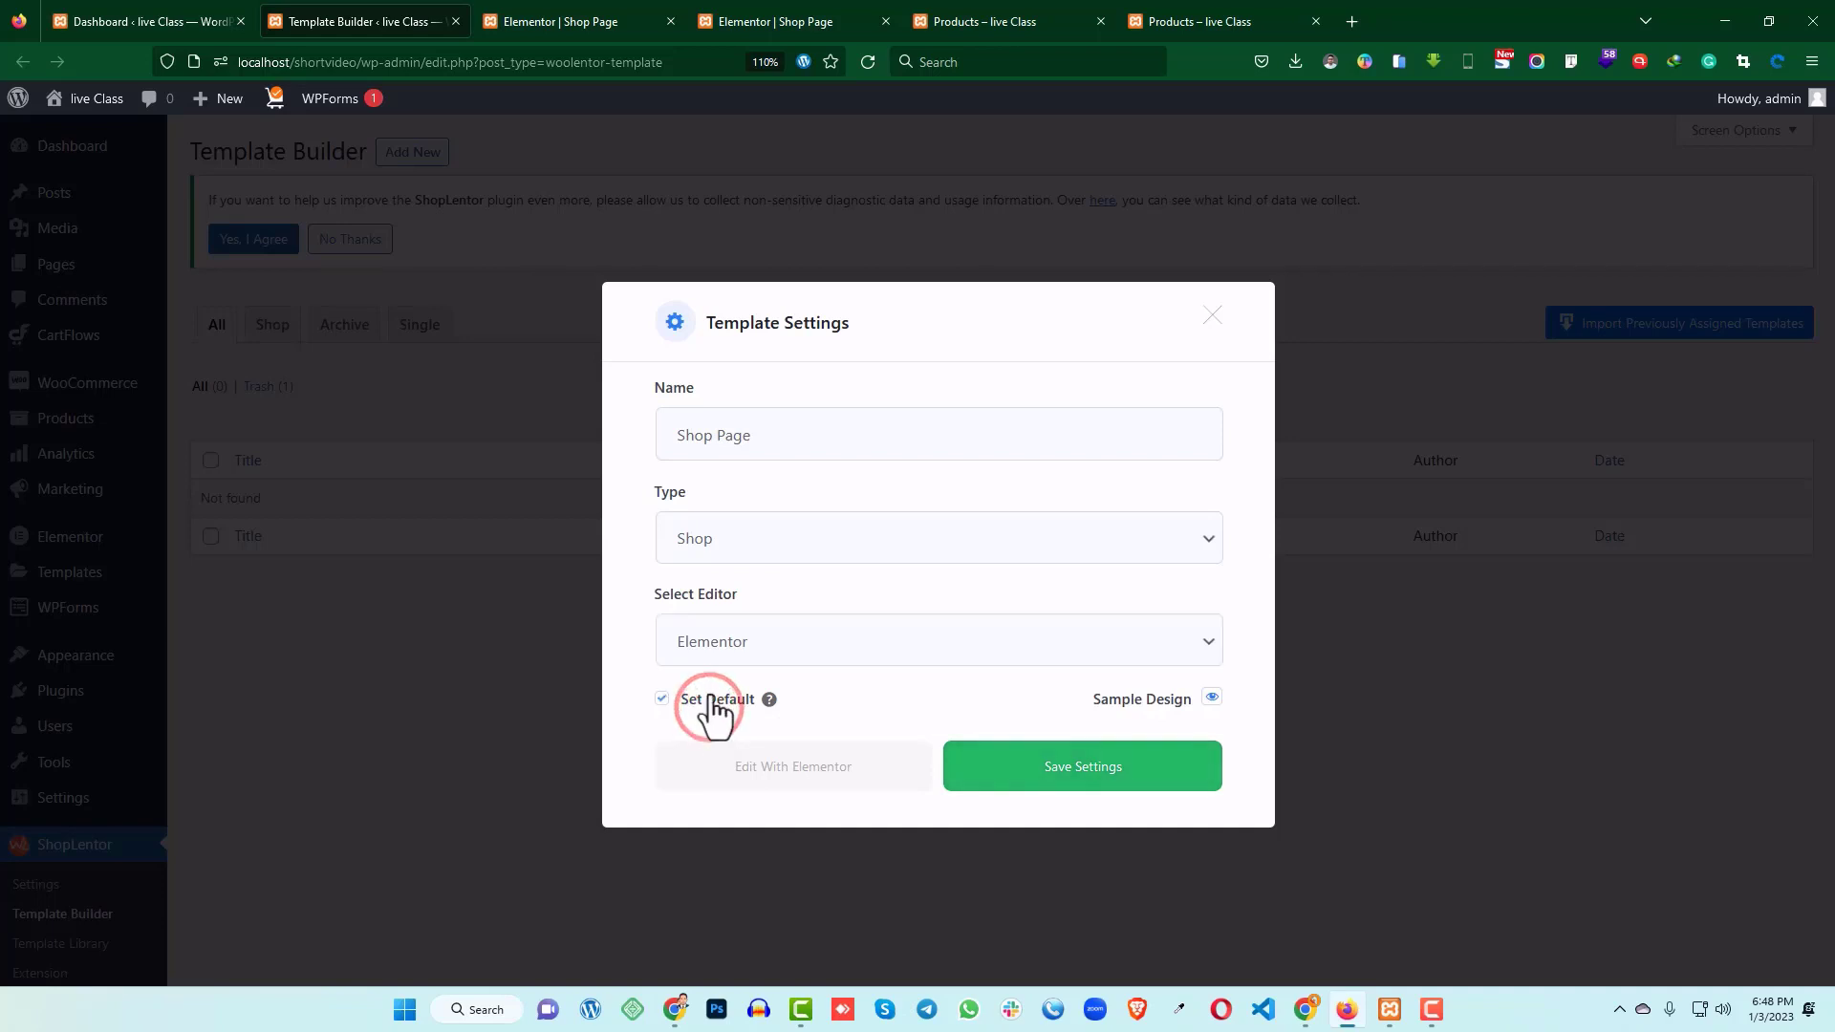
{"action": "left_click", "coordinate": [1059, 767]}
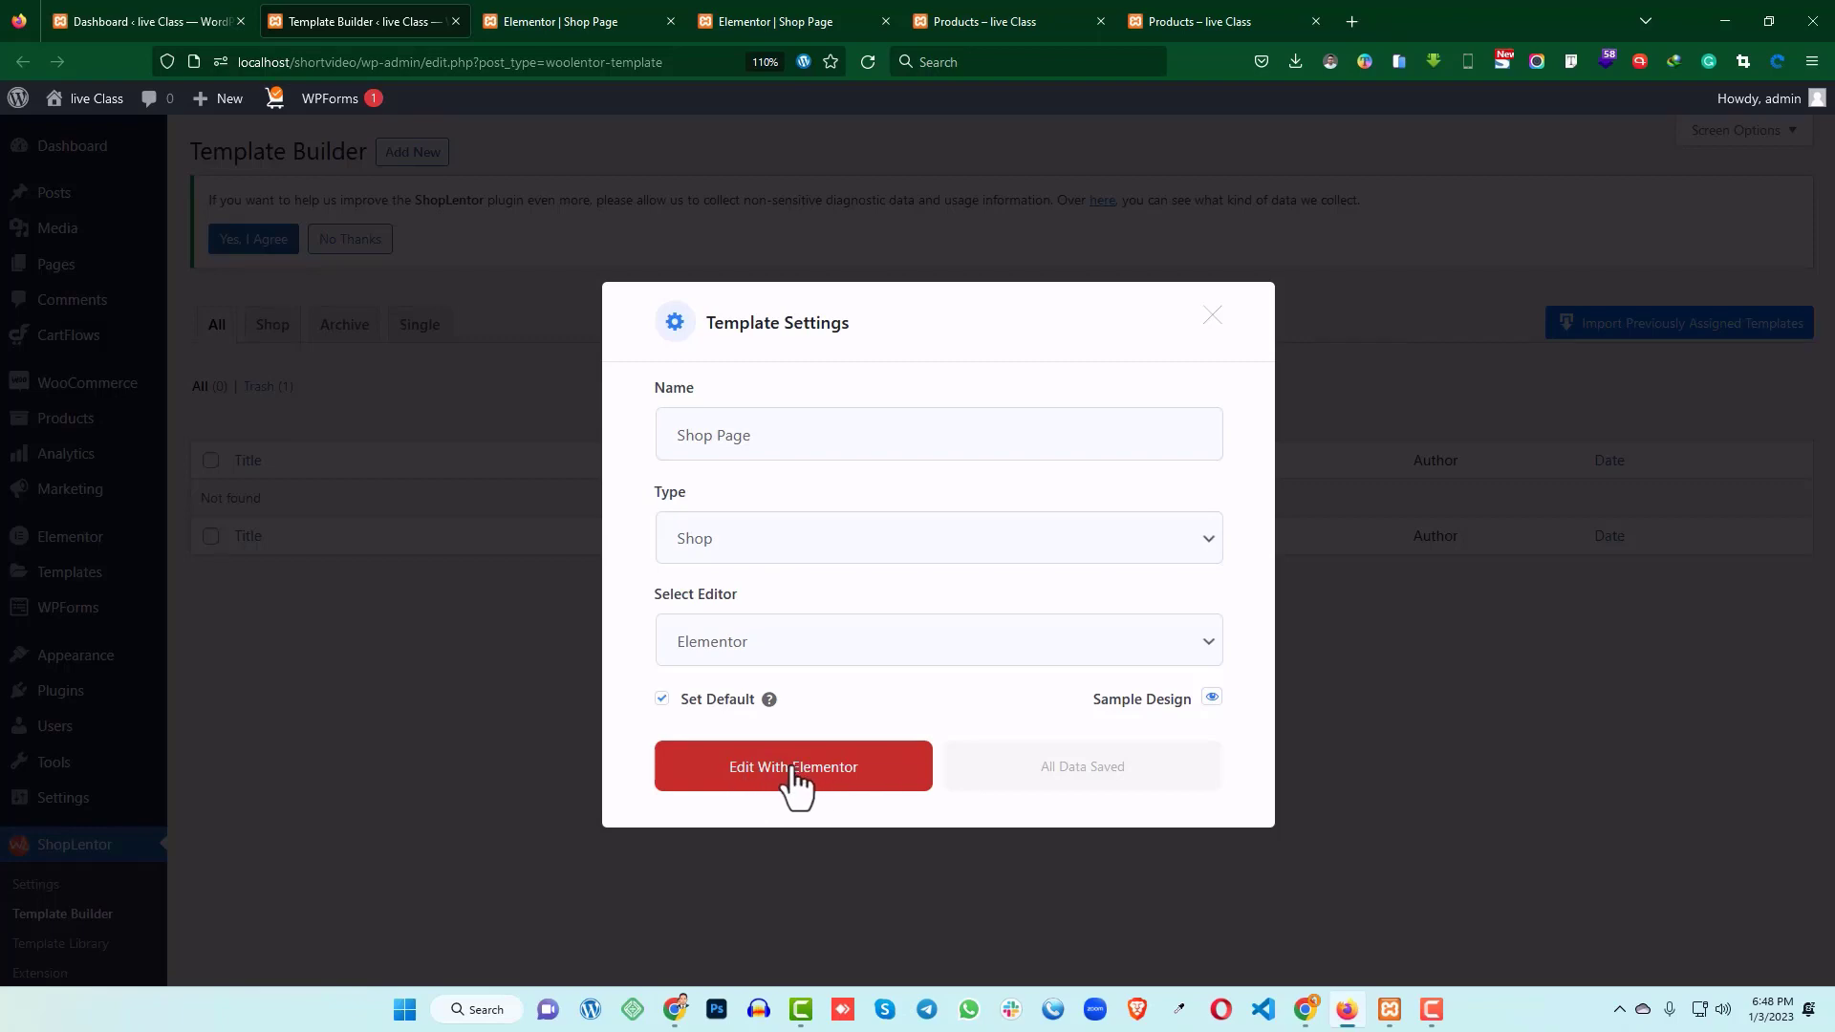
- Open the new template in Elementor, add the WL: Universal Product Layout widget, and place WL: Archive Result Count above it
{"action": "left_click", "coordinate": [793, 768]}
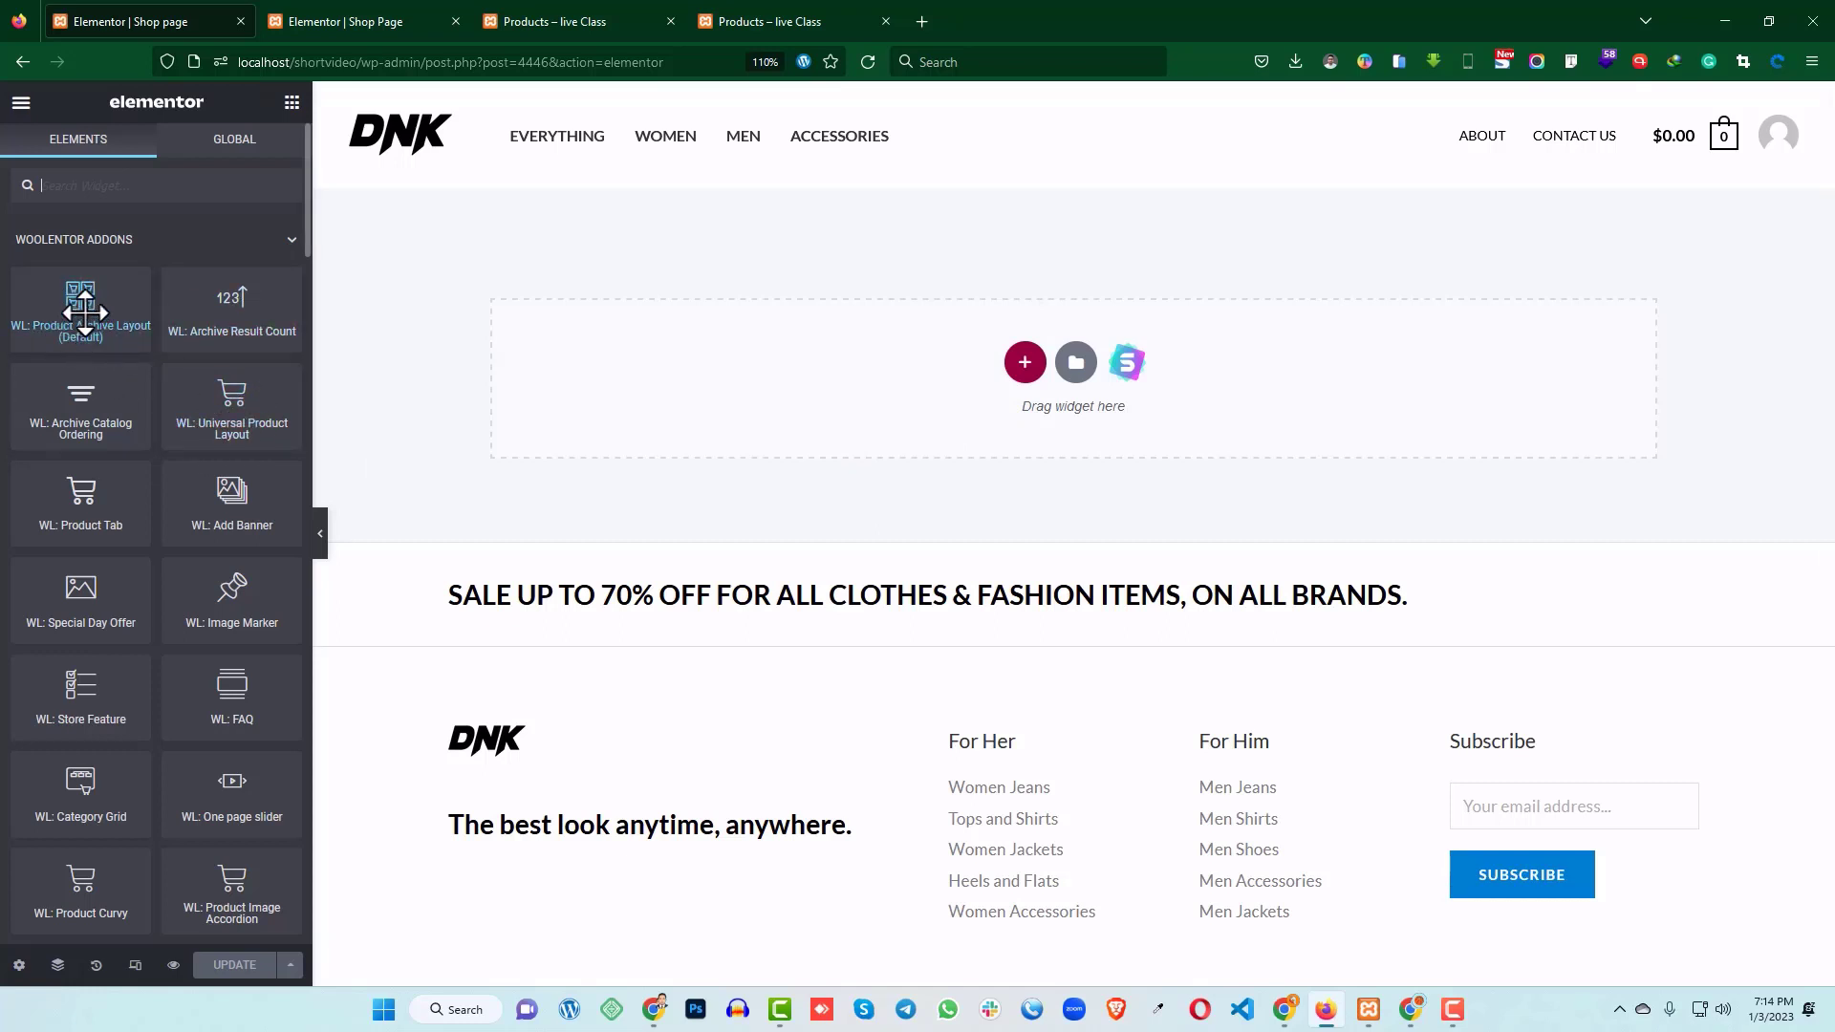
{"action": "left_click_drag", "start_coordinate": [214, 424], "coordinate": [1015, 371]}
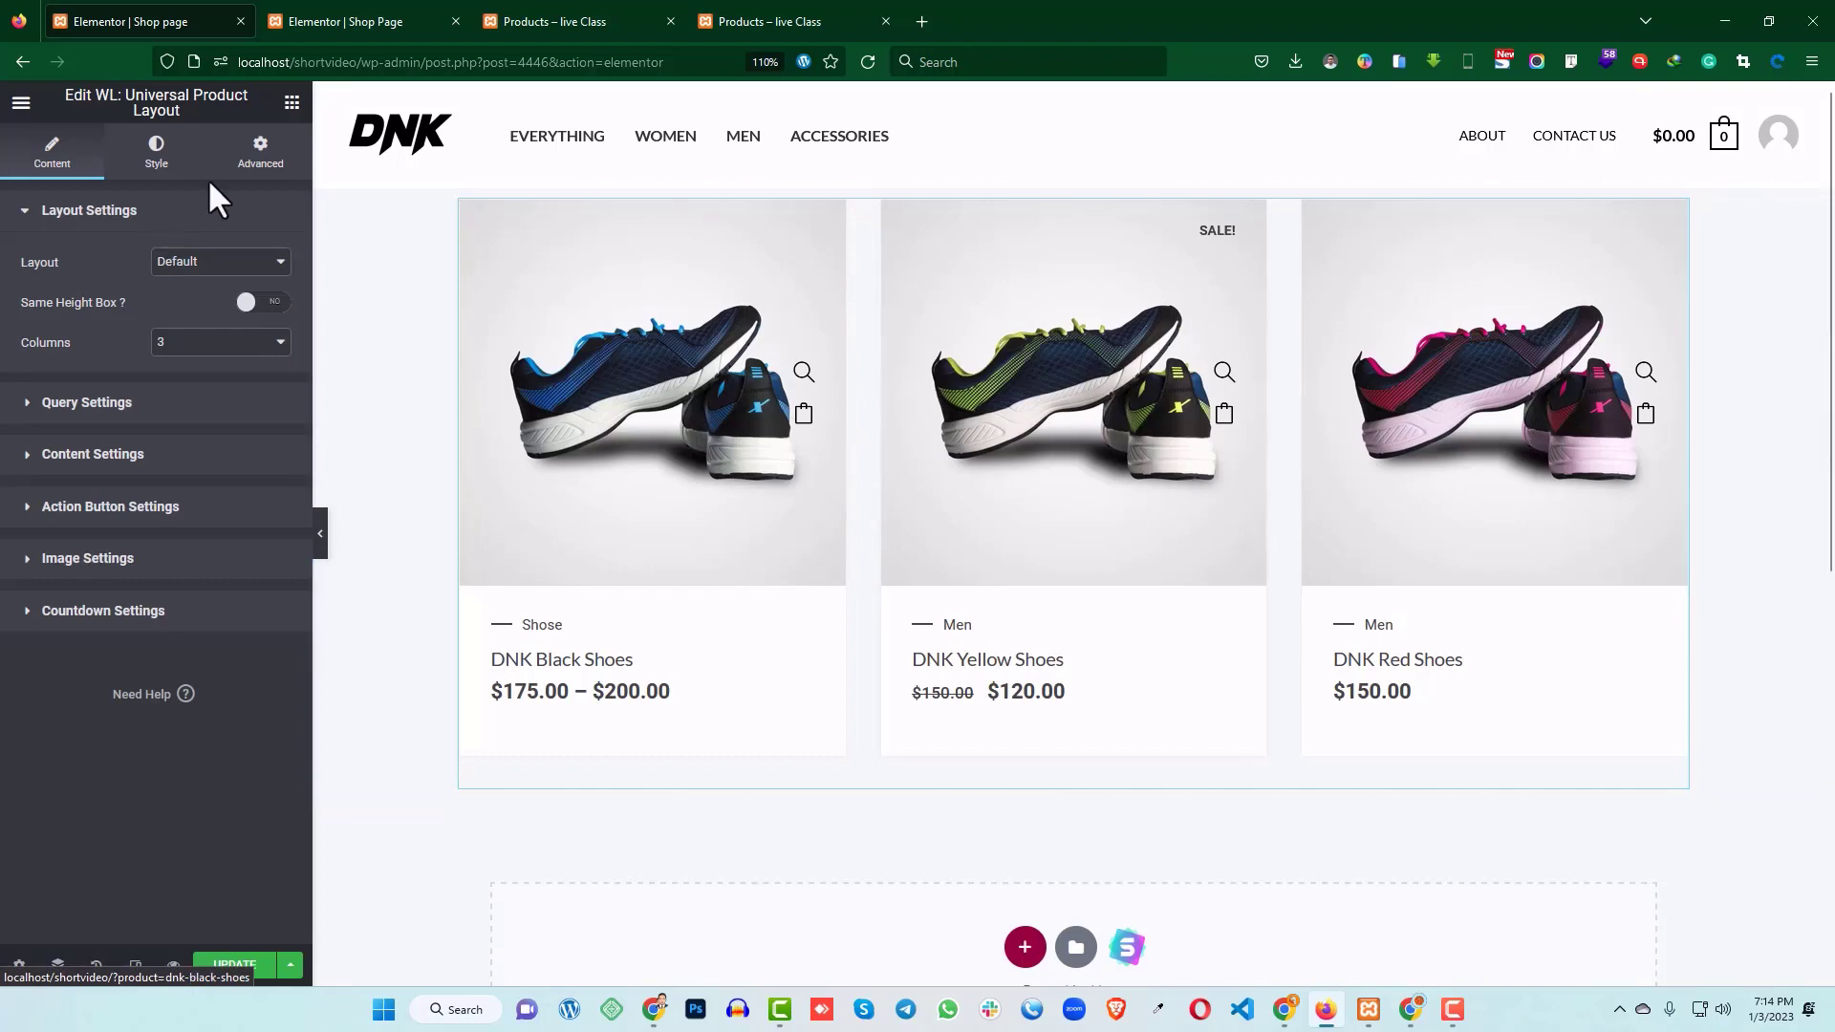
{"action": "left_click", "coordinate": [292, 102]}
{"action": "left_click_drag", "start_coordinate": [192, 328], "coordinate": [931, 229]}
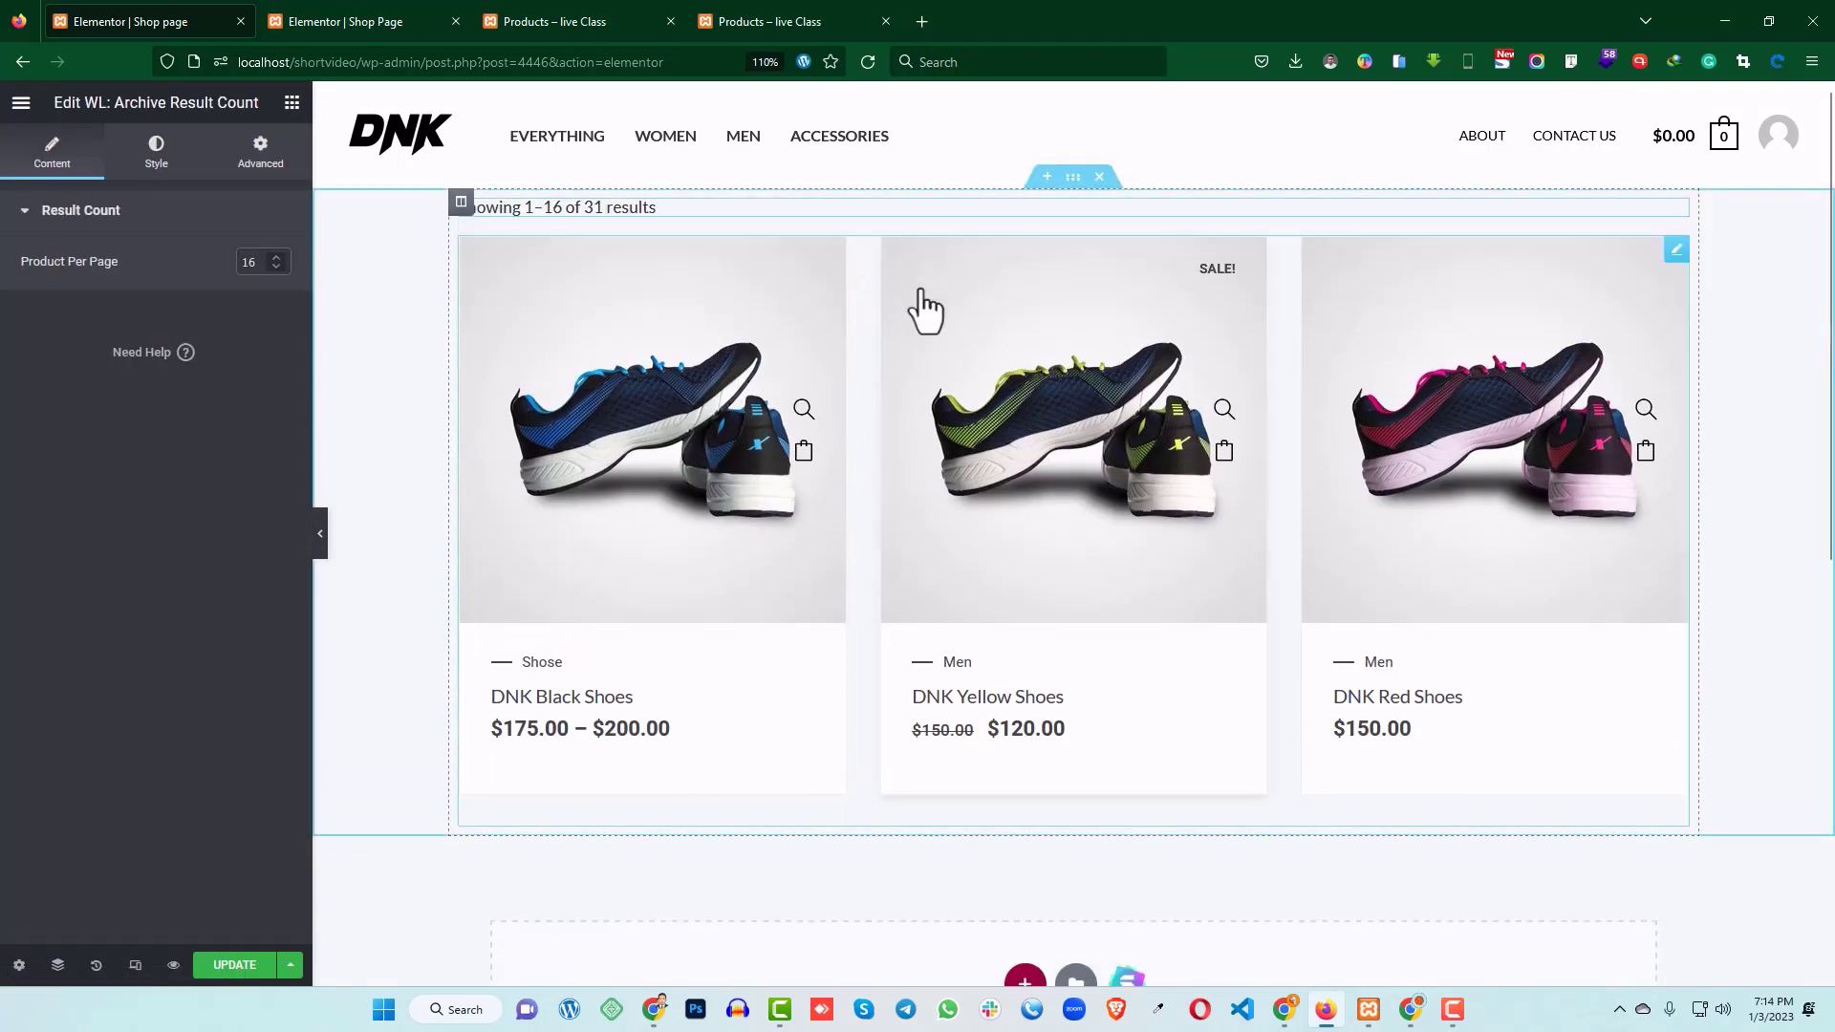
{"action": "scroll", "coordinate": [680, 545], "scroll_direction": "down", "scroll_amount": 3}
{"action": "scroll", "coordinate": [778, 491], "scroll_direction": "down", "scroll_amount": 3}
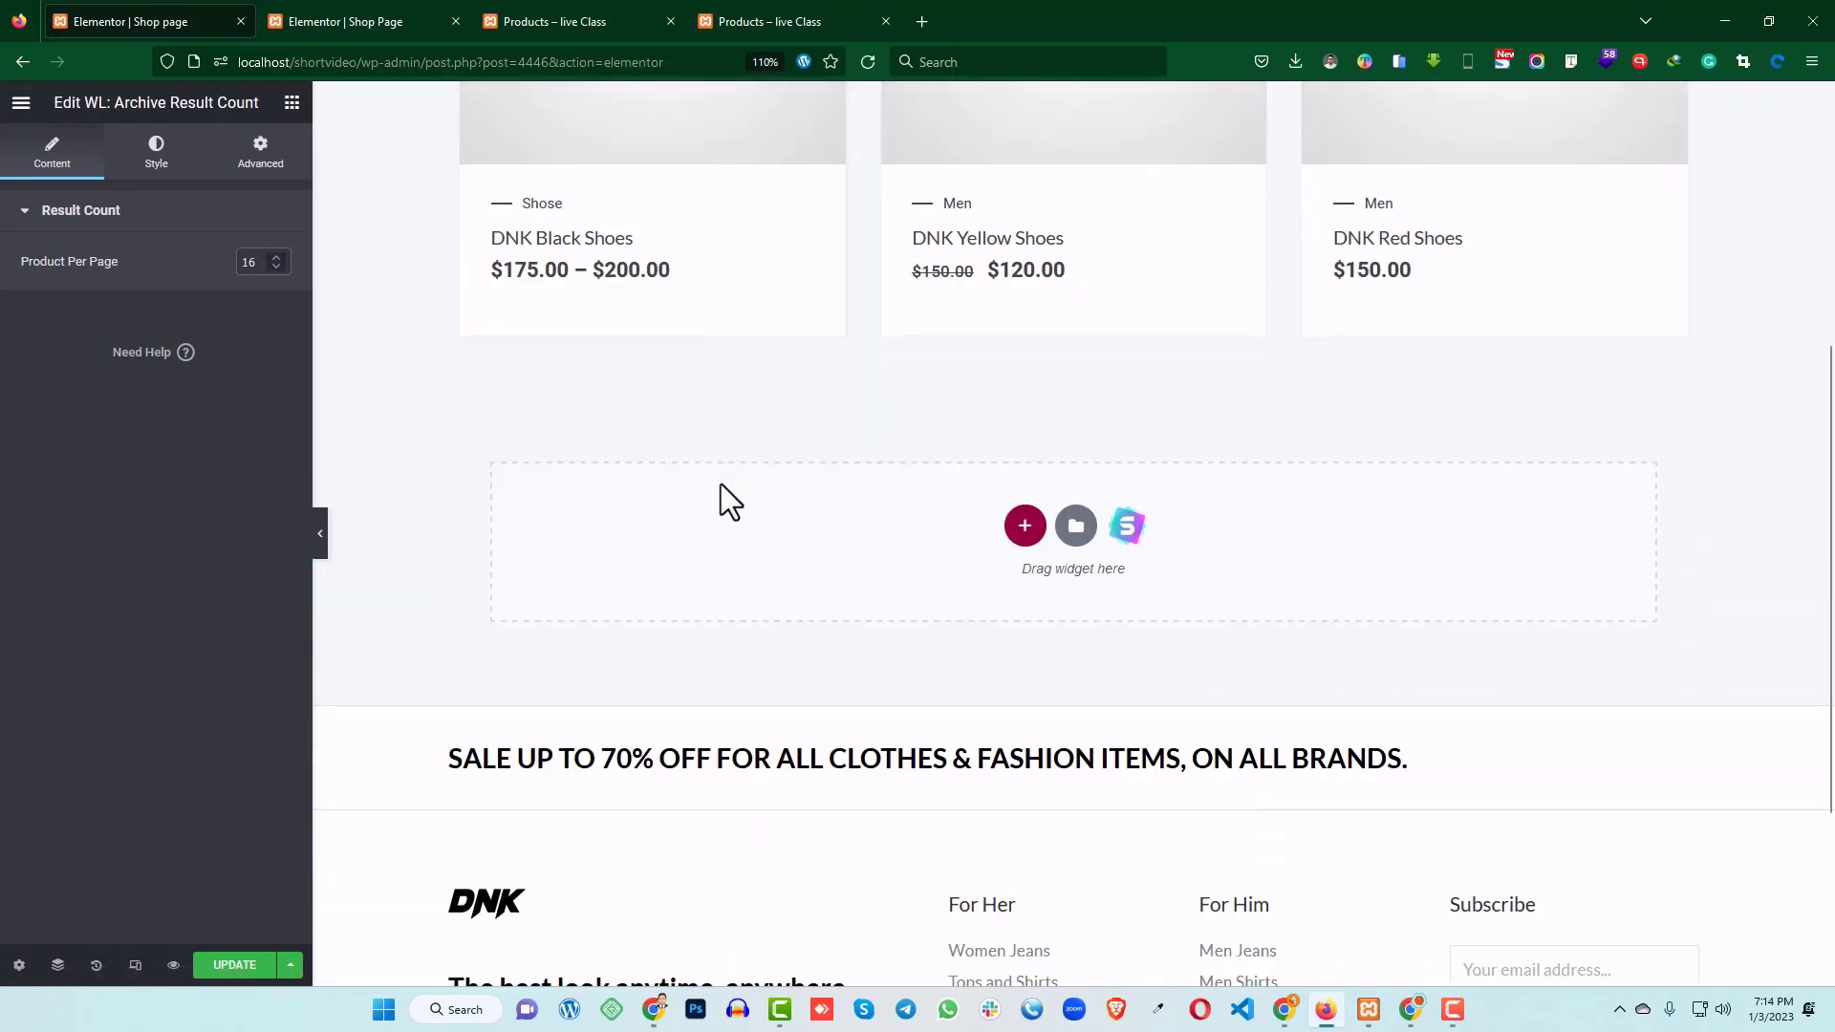
{"action": "scroll", "coordinate": [725, 500], "scroll_direction": "up", "scroll_amount": 2}
{"action": "scroll", "coordinate": [746, 470], "scroll_direction": "up", "scroll_amount": 3}
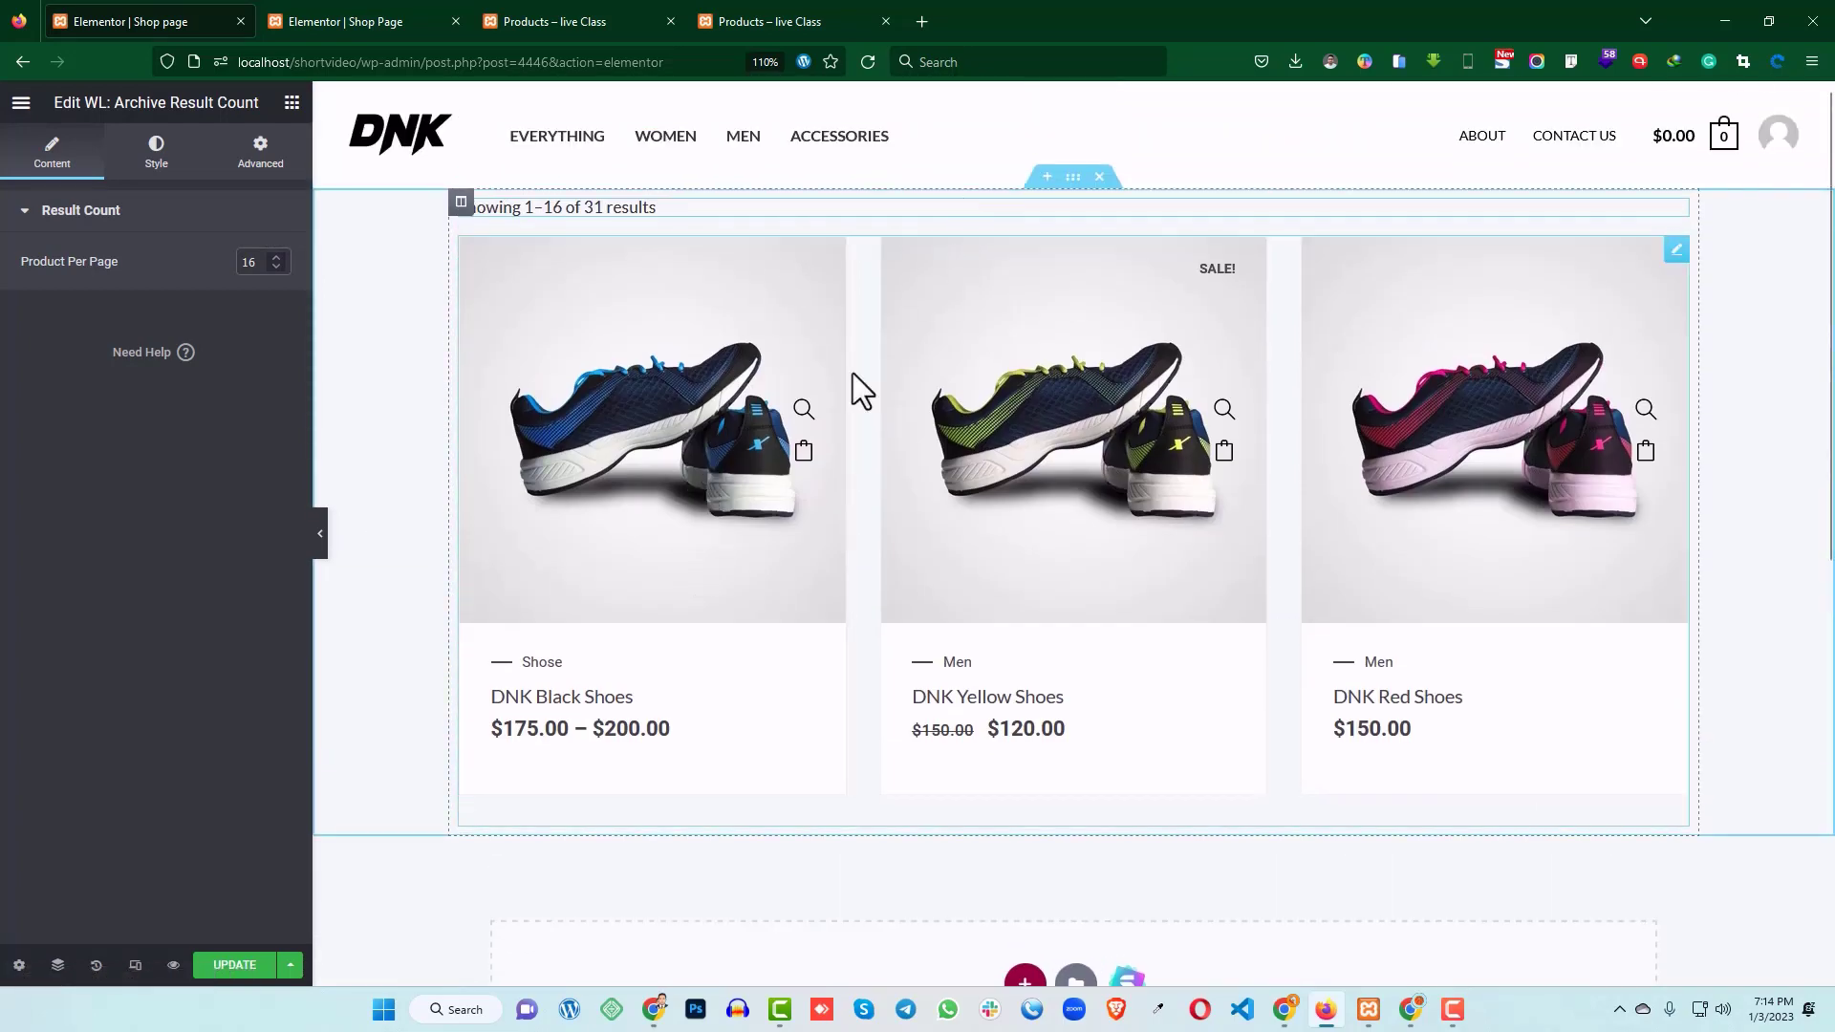
{"action": "scroll", "coordinate": [803, 478], "scroll_direction": "down", "scroll_amount": 4}
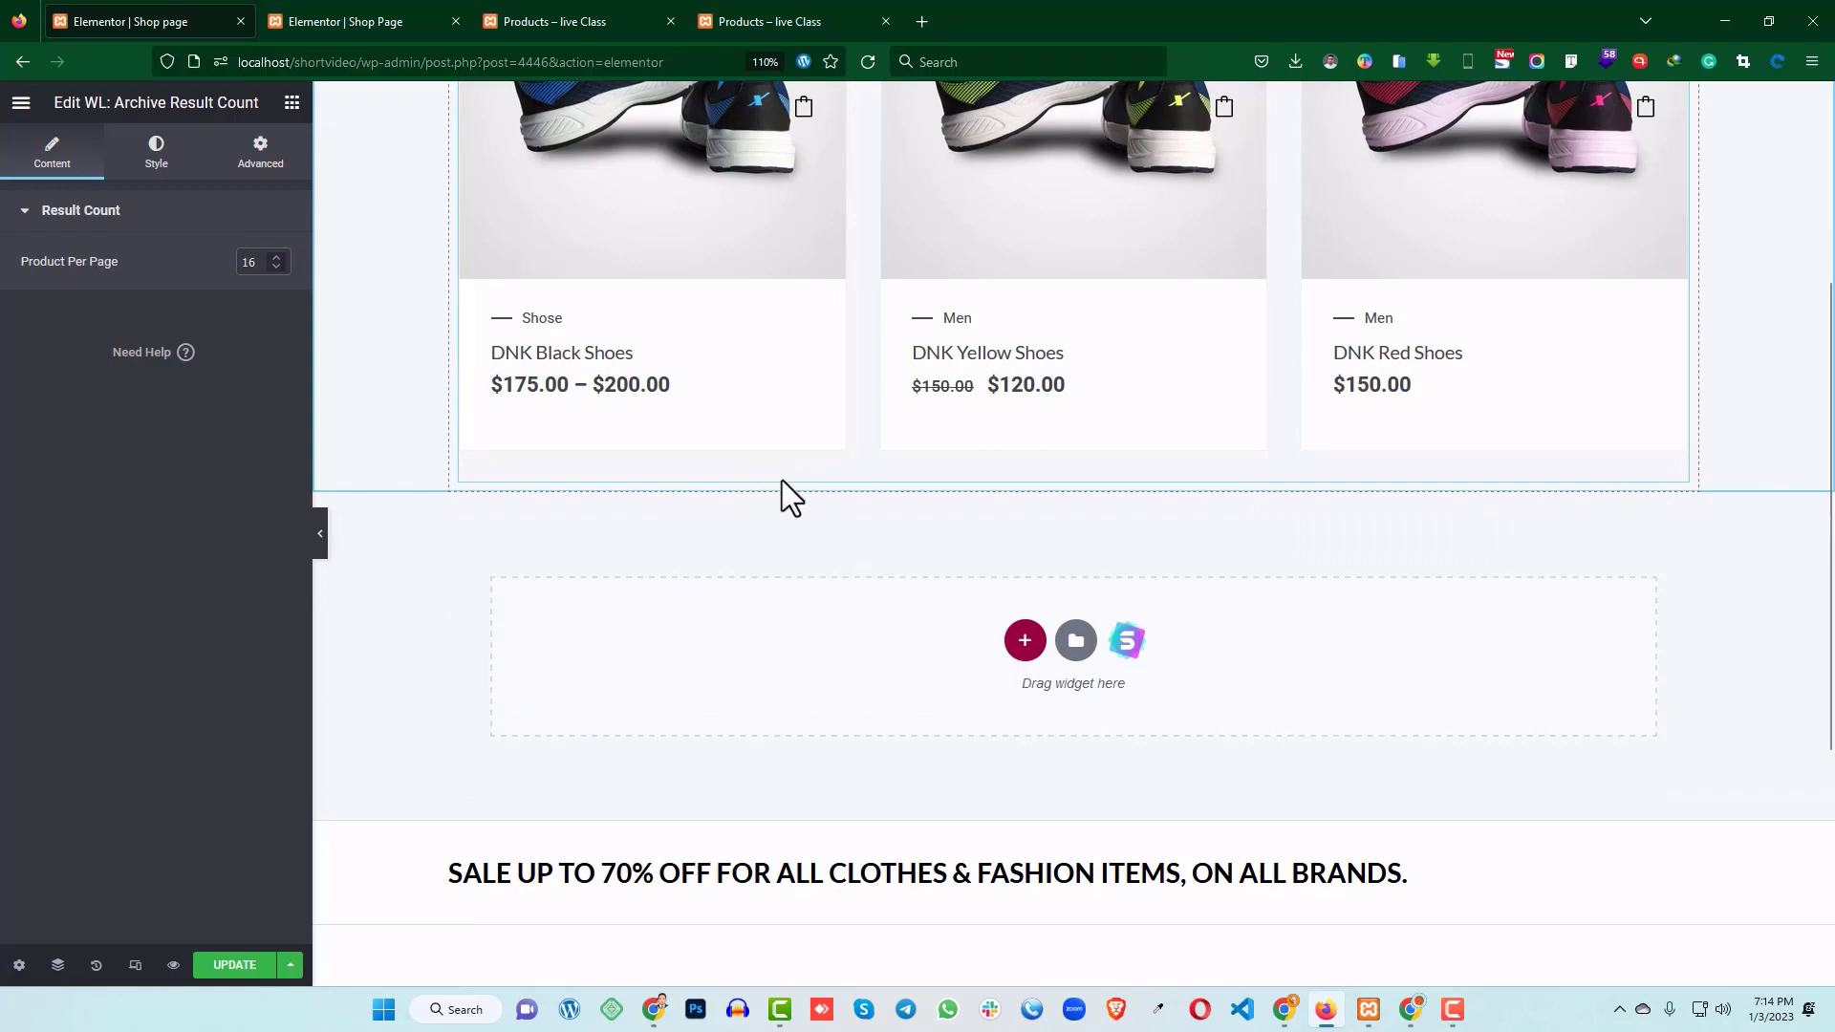
{"action": "scroll", "coordinate": [813, 392], "scroll_direction": "up", "scroll_amount": 3}
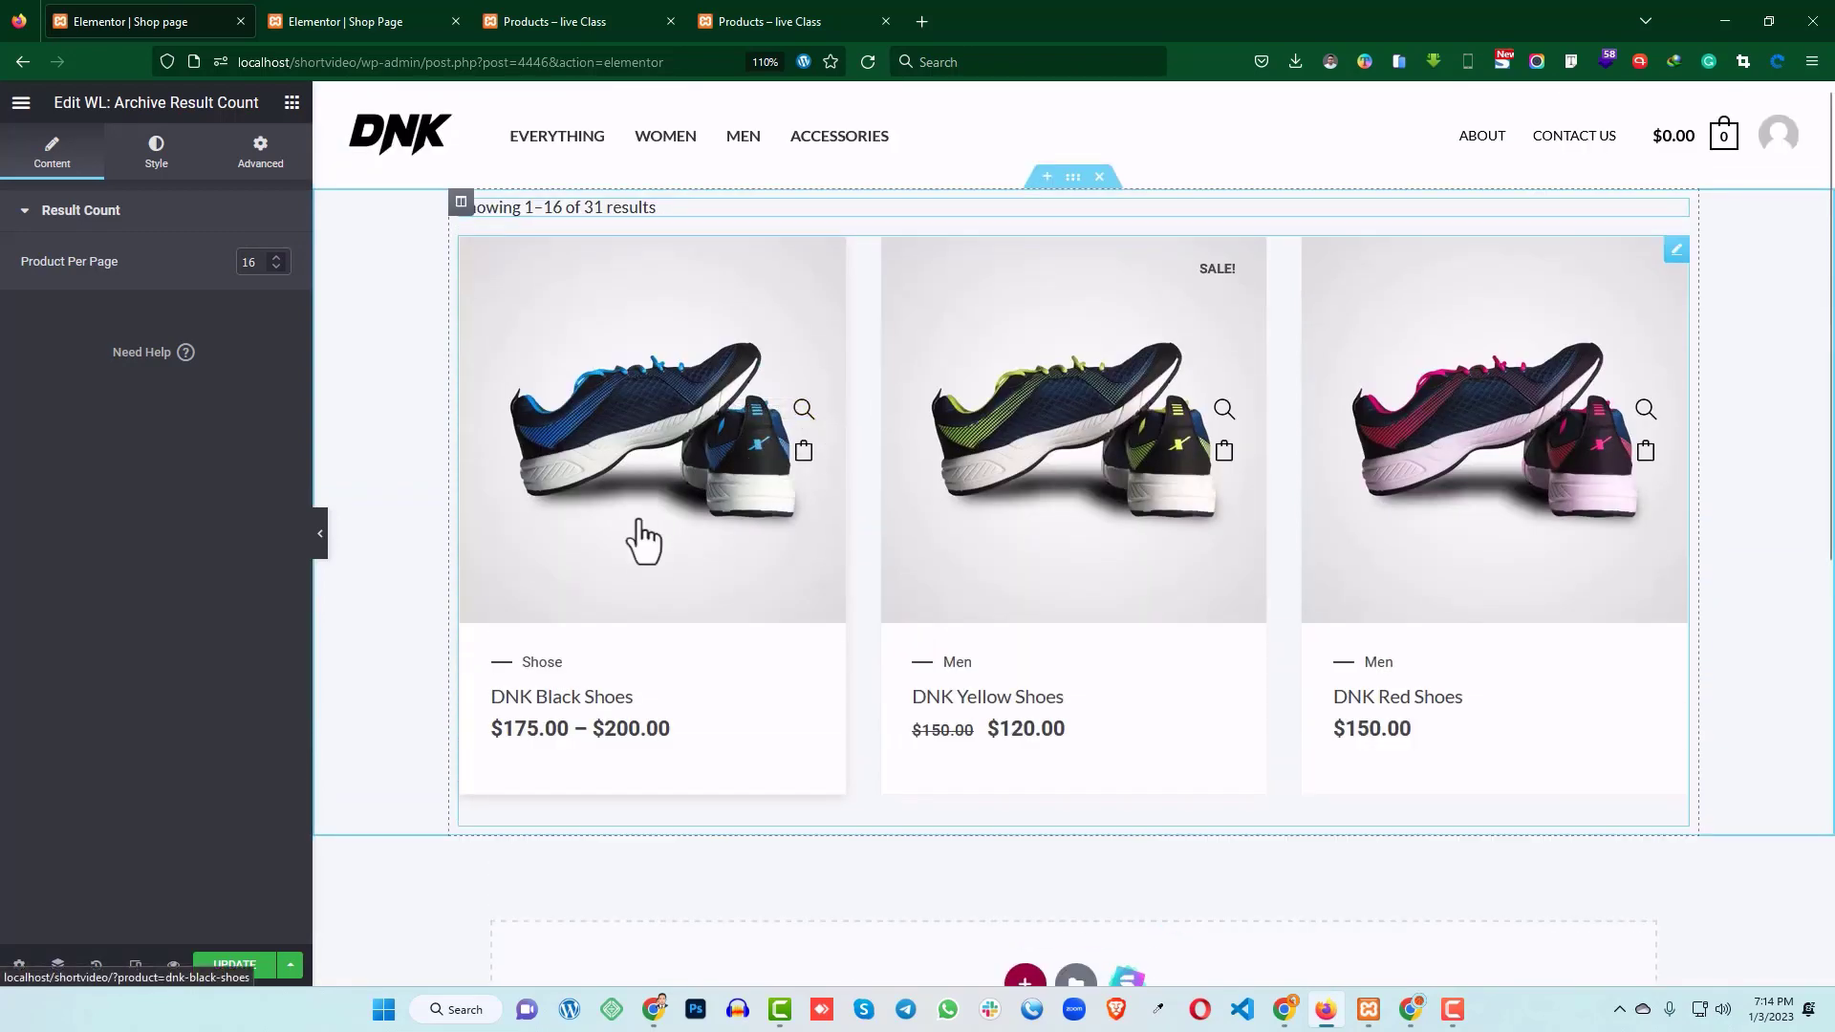